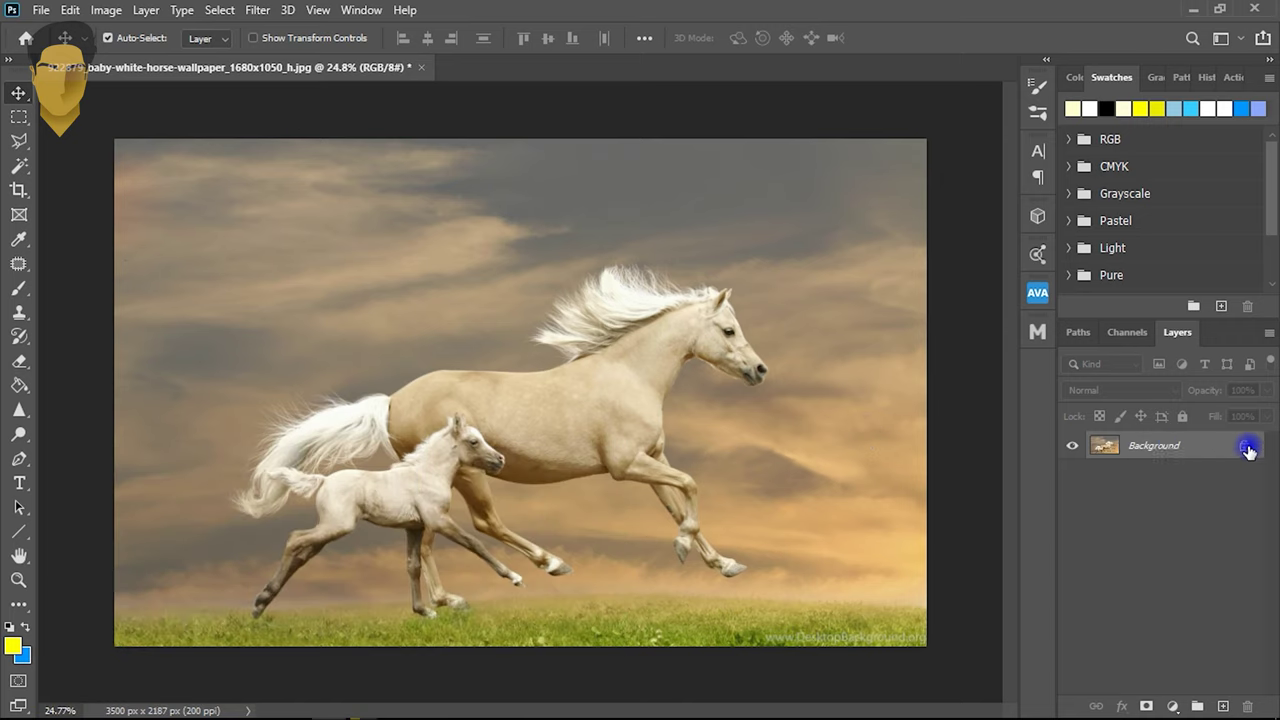
- Convert the unlocked Layer 0 to a smart object and make five hidden copies
click(1248, 450)
right_click(1200, 443)
click(1106, 263)
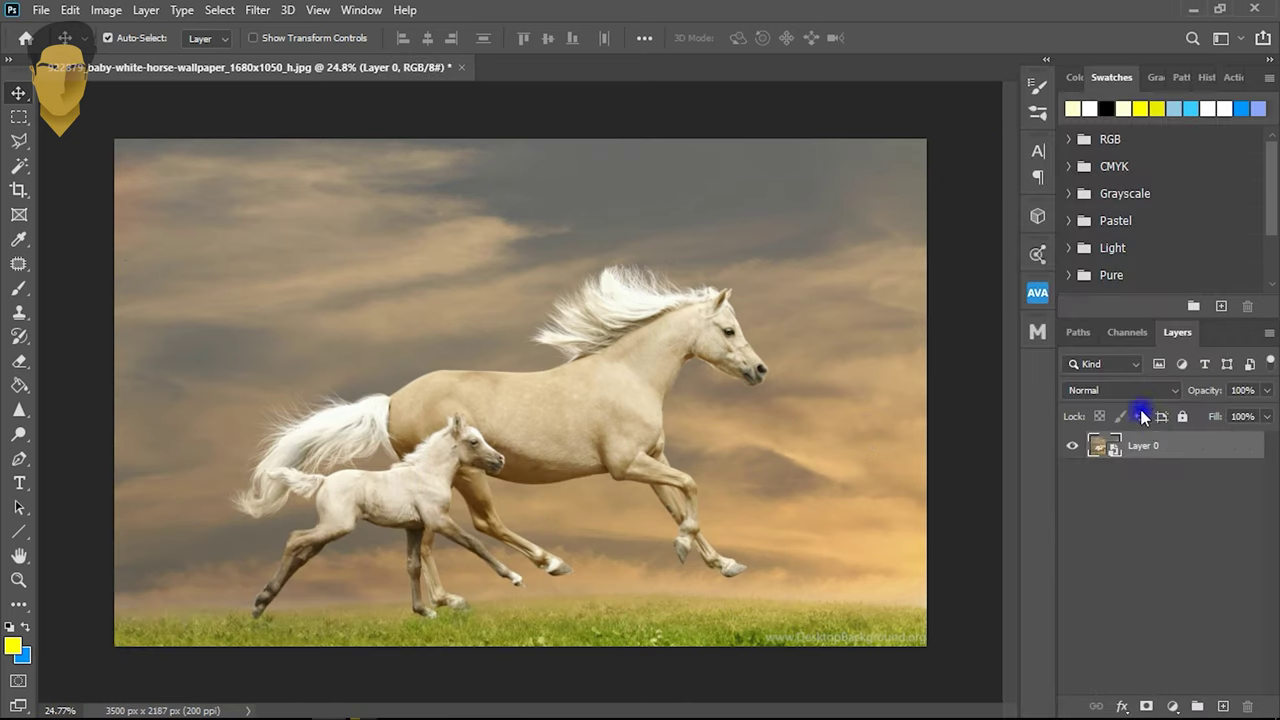
key(ctrl+j)
key(ctrl+j)
key(ctrl+j)
key(ctrl+j)
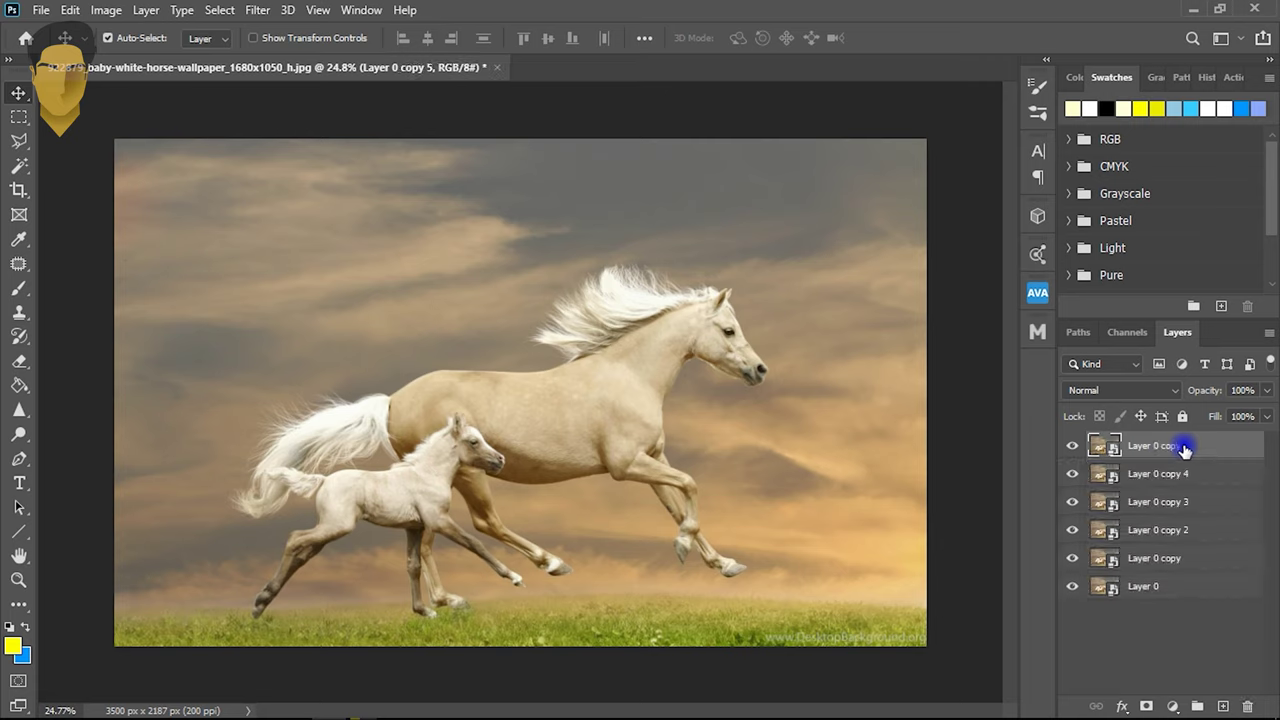
drag(1073, 450, 1077, 545)
click(1200, 597)
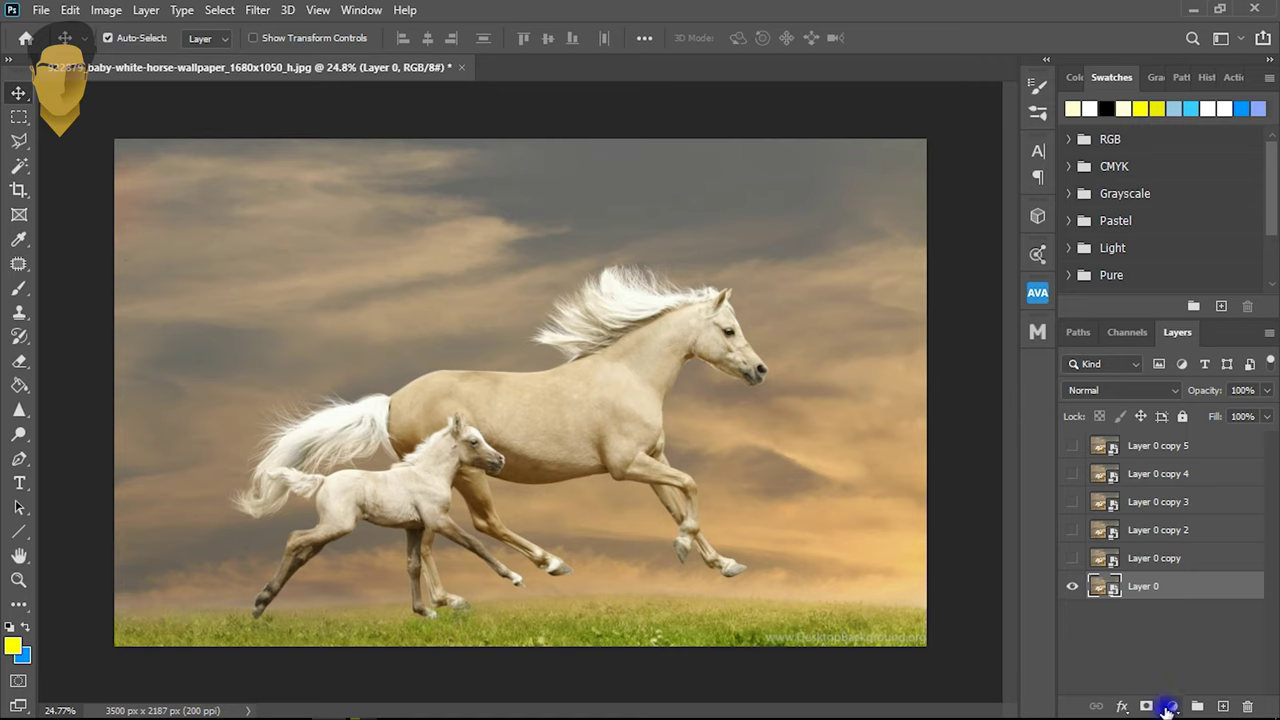
- Add a pale yellow ffffd4 Solid Color fill layer beneath Layer 0
click(1167, 710)
click(1175, 375)
click(750, 187)
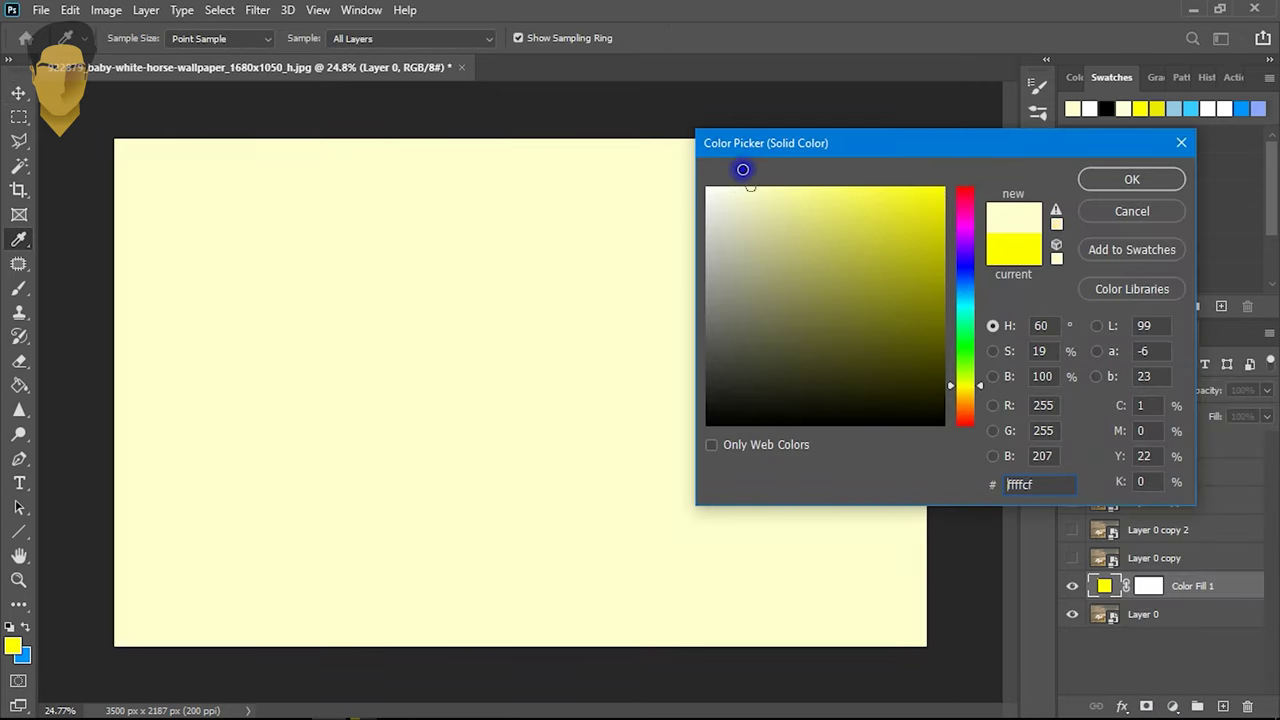
drag(750, 186, 746, 186)
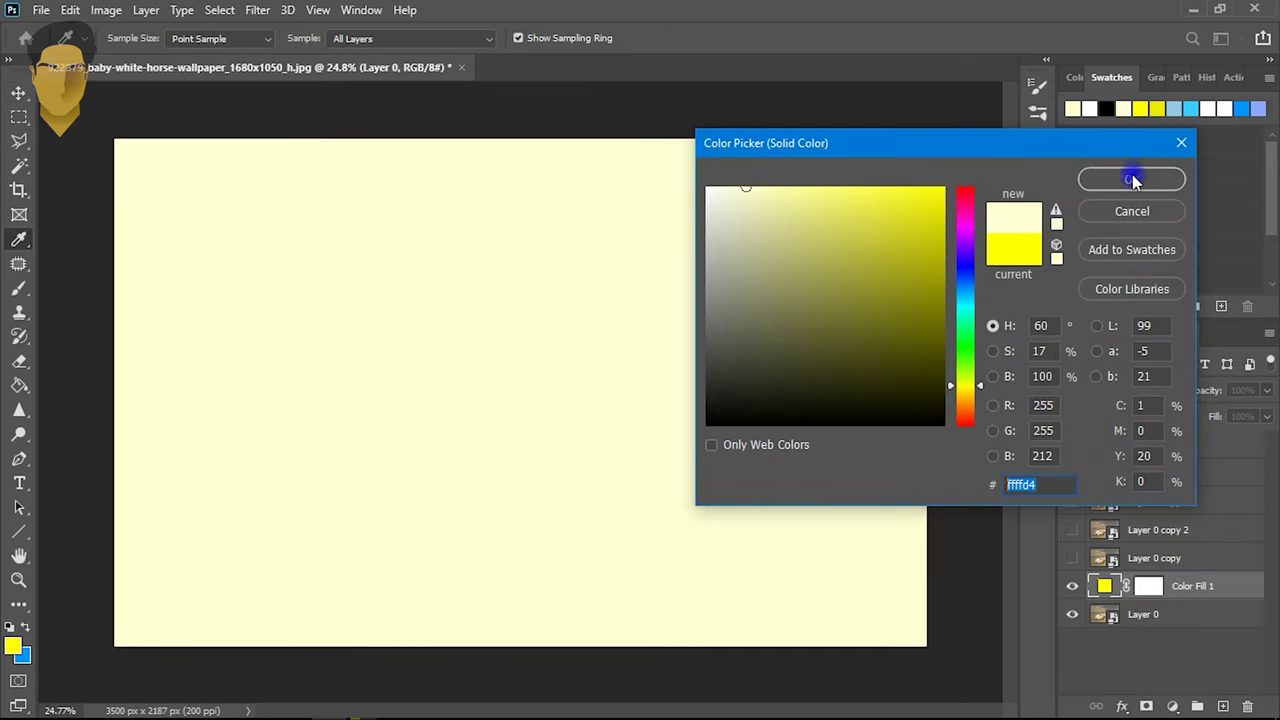
click(1136, 179)
drag(1106, 593, 1103, 626)
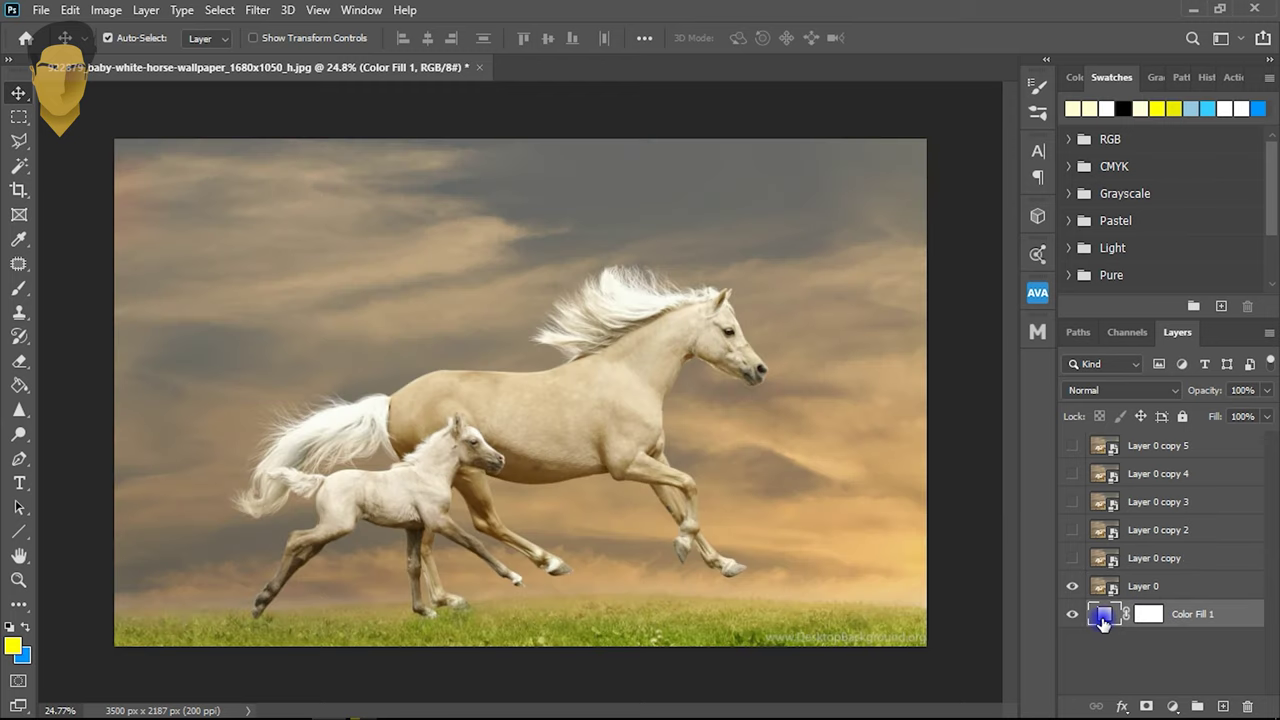
click(1118, 588)
- Apply a Gaussian Blur of radius 98.5 pixels to Layer 0
click(262, 12)
mouse_move(268, 221)
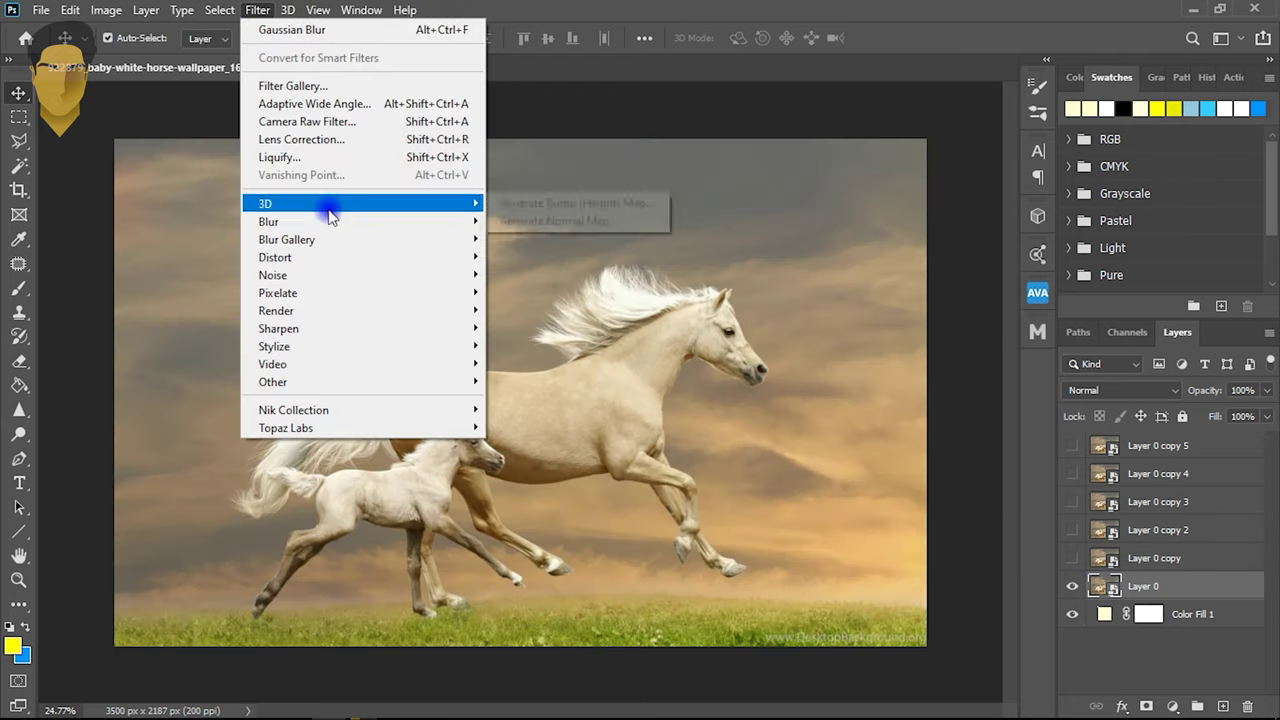
click(540, 291)
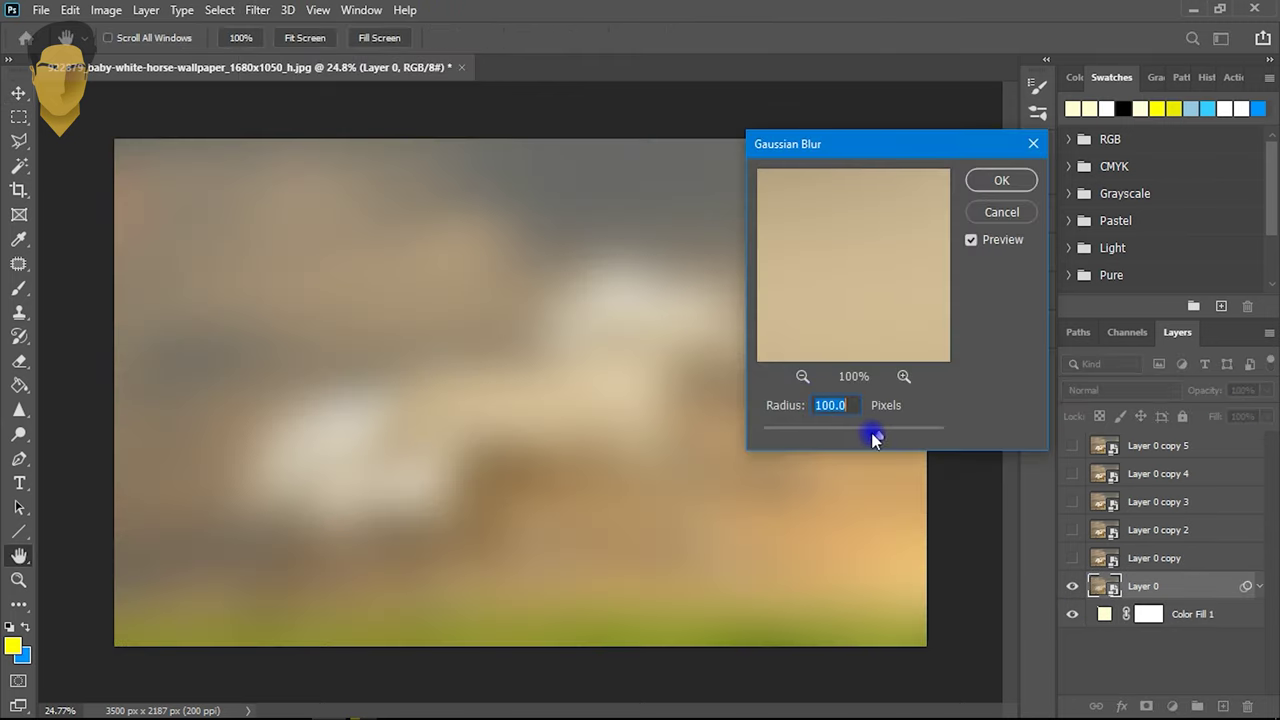
drag(857, 437, 876, 433)
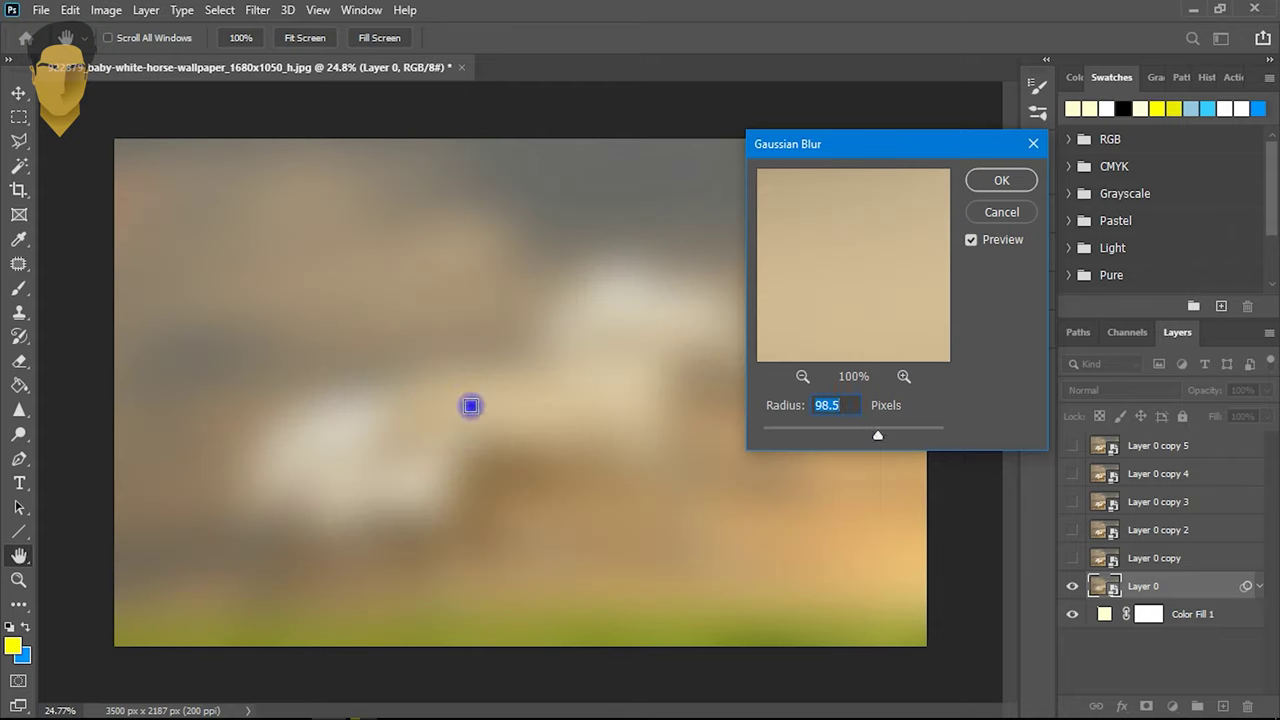
click(999, 186)
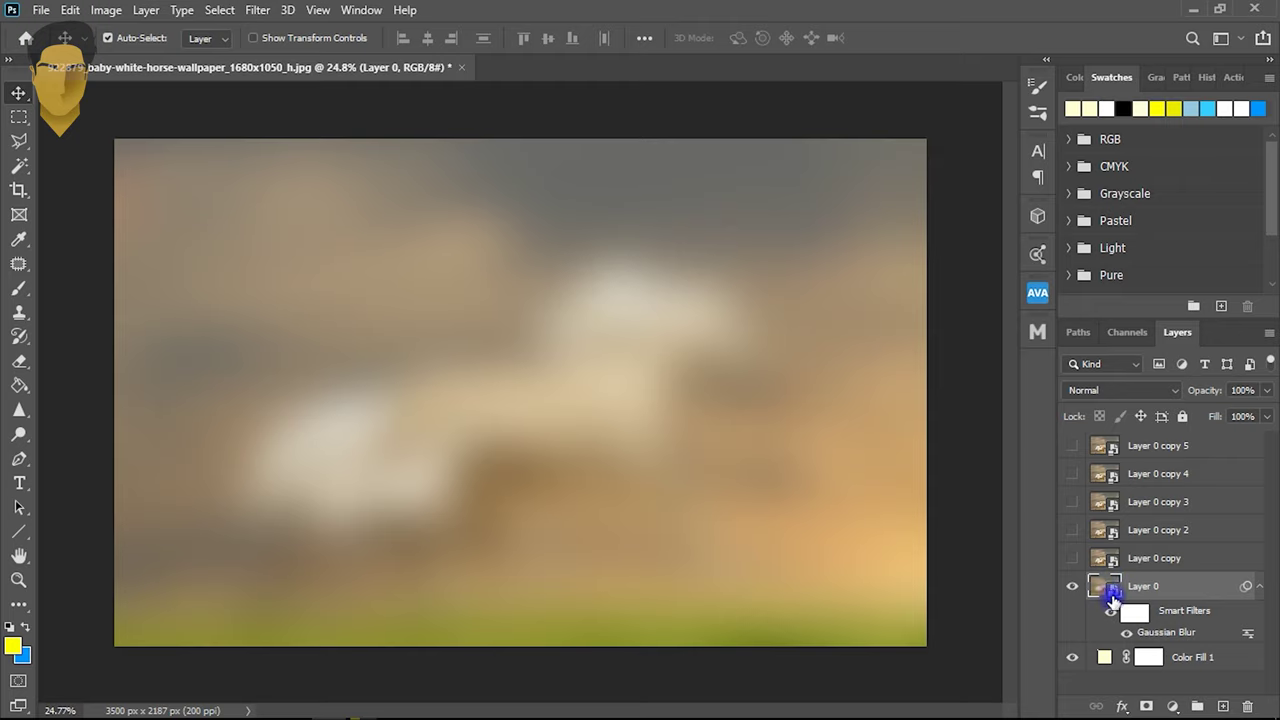
- Add a layer mask to Layer 0 and invert it to black
click(1147, 706)
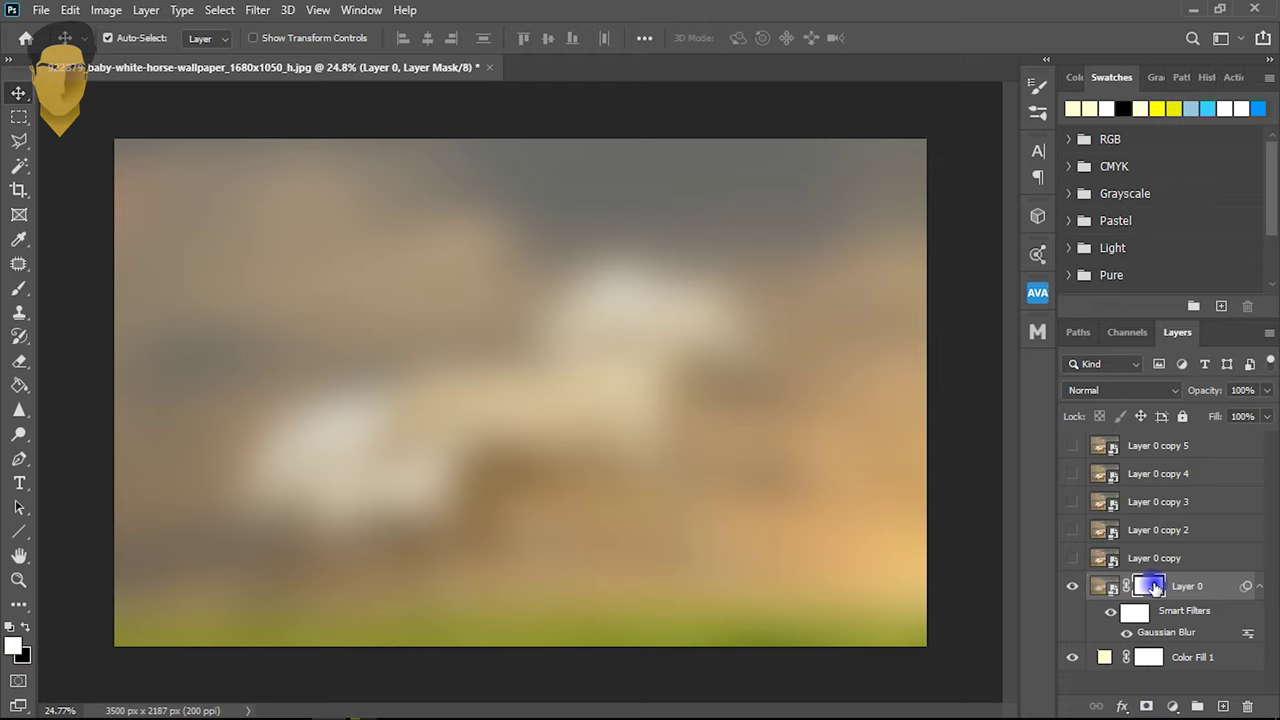
key(ctrl+i)
click(21, 291)
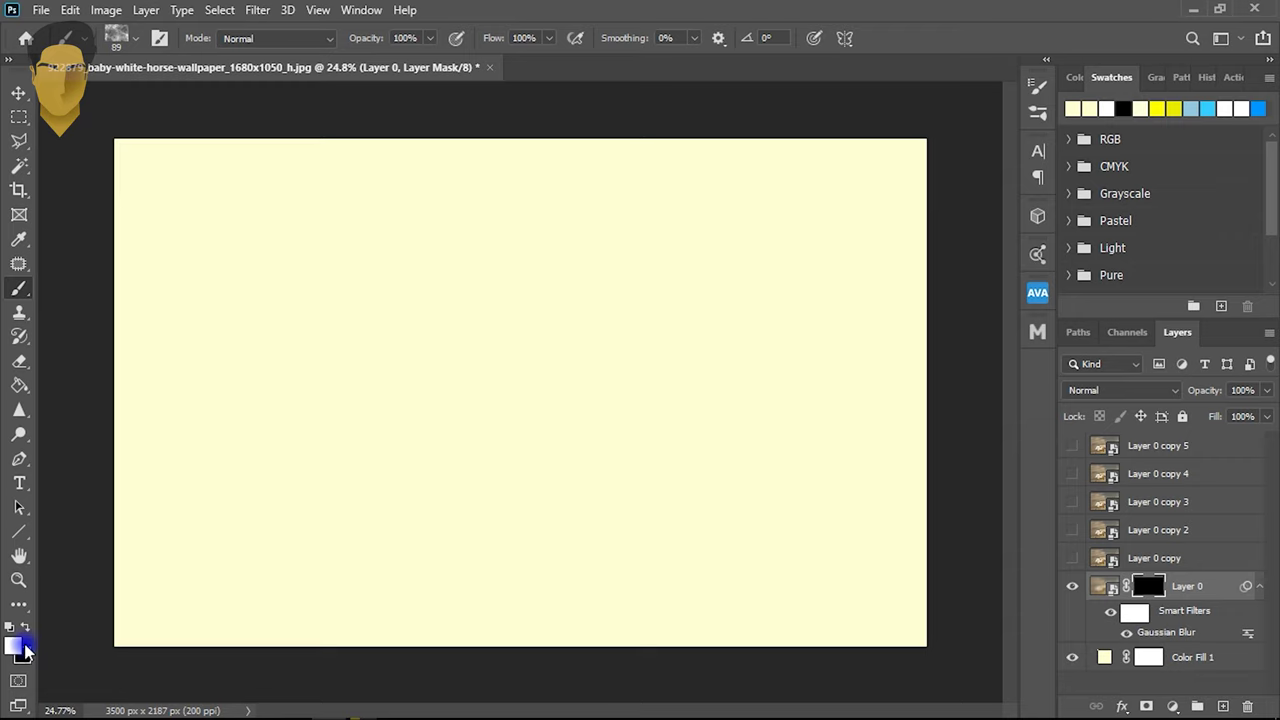
- Import the Mahdi Oil Paainting.abr brush set into the brush presets
right_click(587, 273)
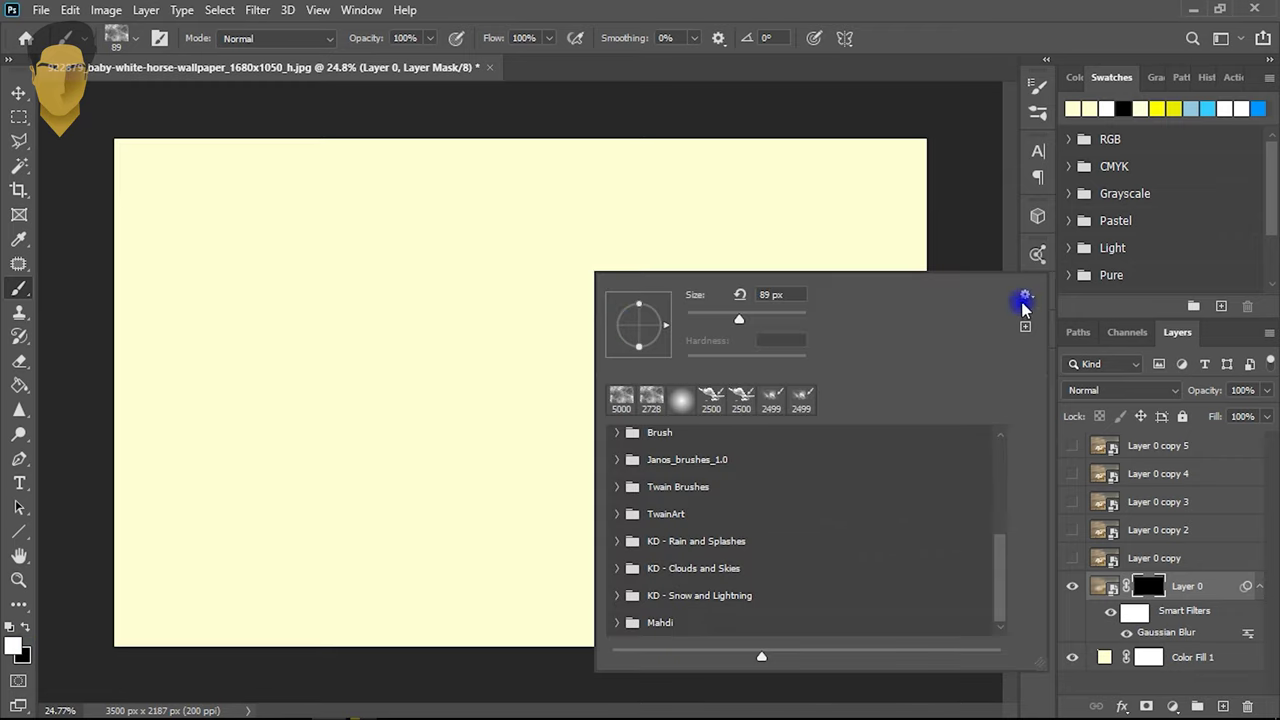
click(1024, 298)
click(1100, 546)
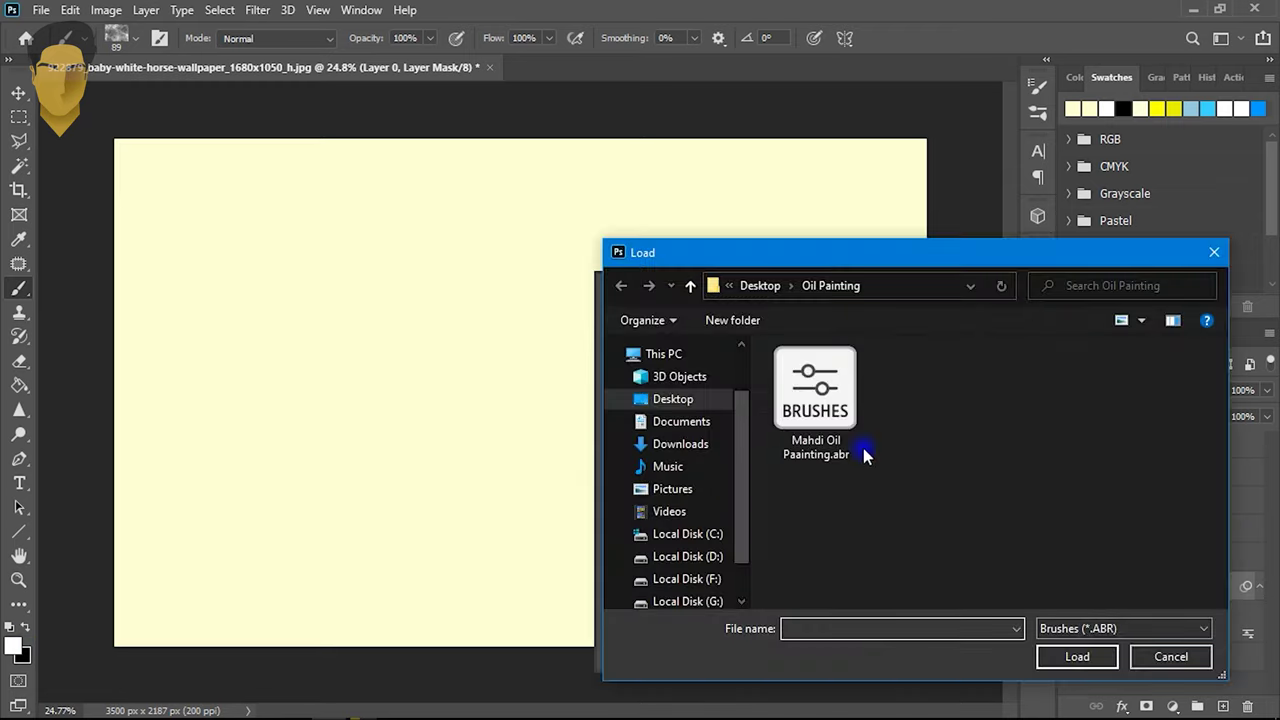
click(808, 416)
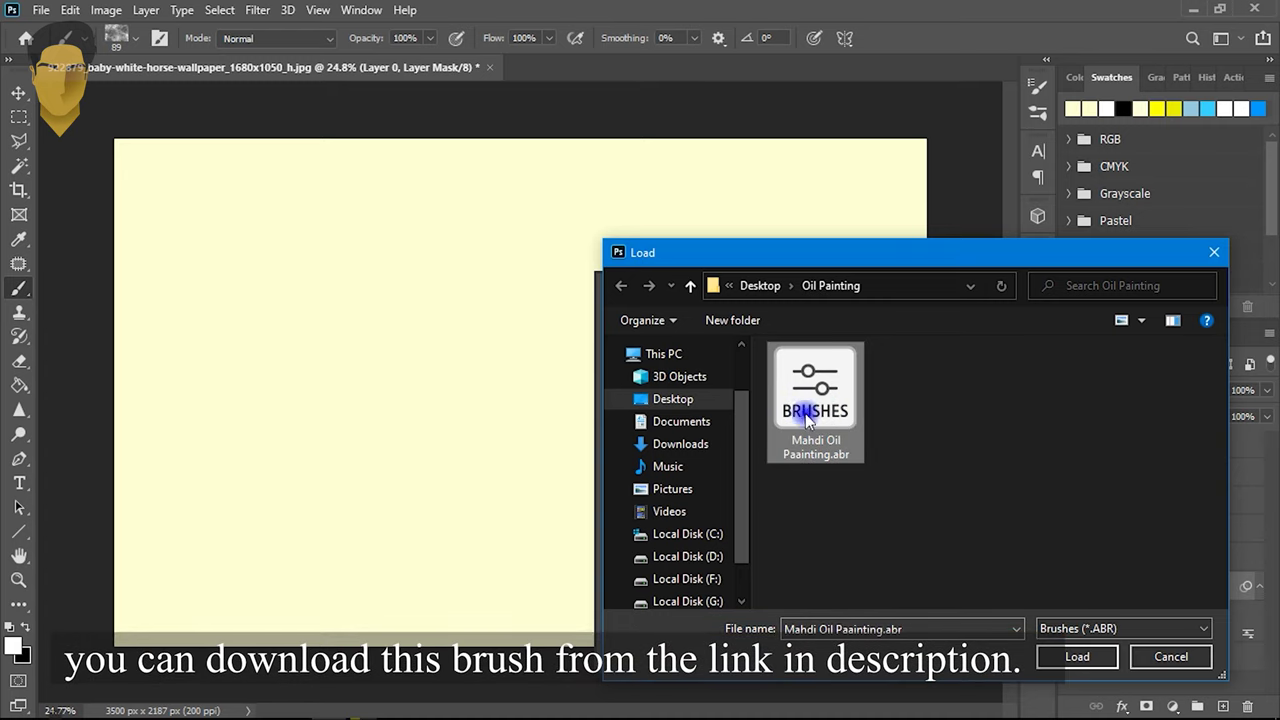
click(1040, 664)
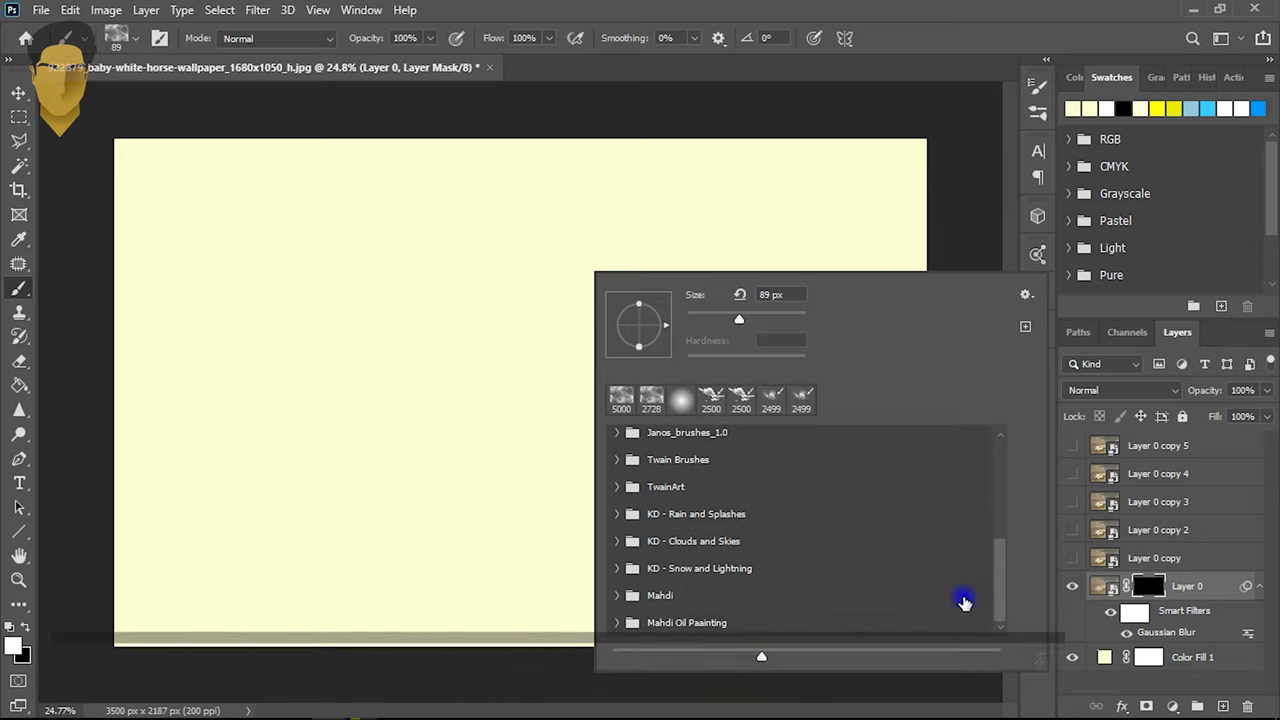
click(661, 628)
drag(994, 520, 997, 598)
scroll(663, 543, down, 2)
- Stamp the background pattern brush at 3600 px across Layer 0's mask, then hide Layer 0
click(663, 543)
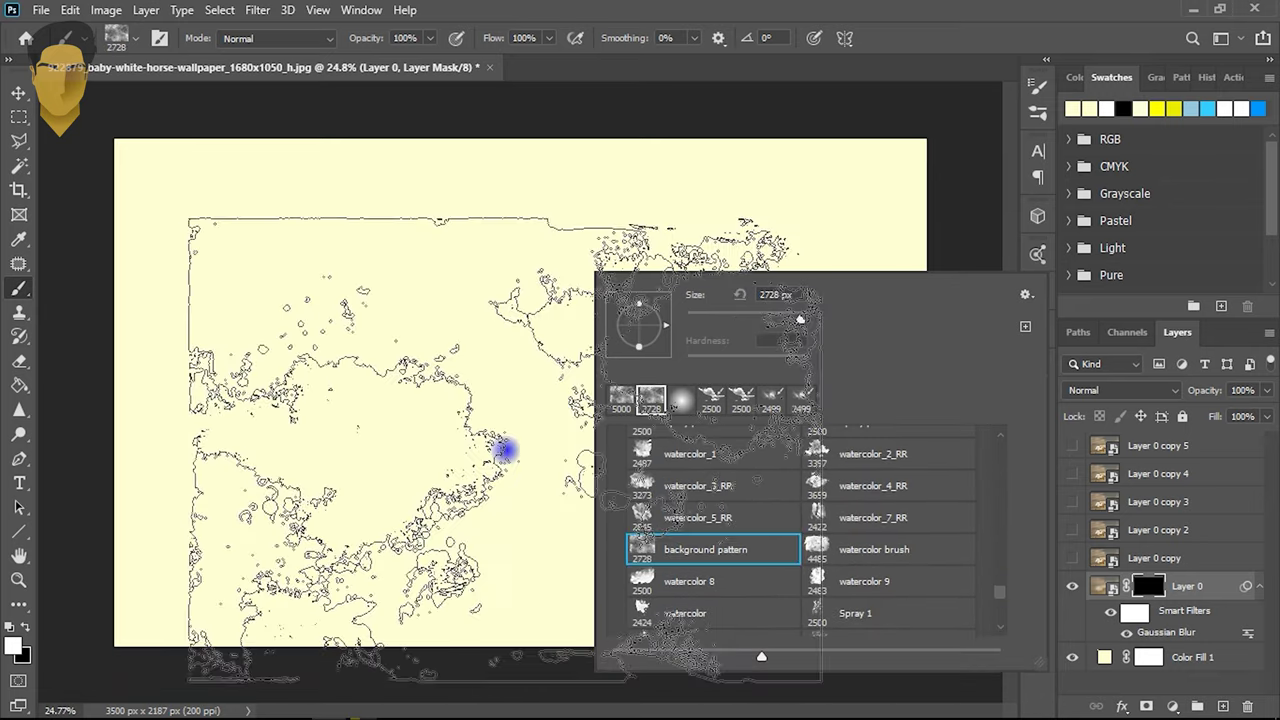
click(686, 556)
key(ctrl+z)
scroll(526, 389, down, 2)
scroll(526, 389, down, 1)
key(bracketright)
key(bracketright)
key(bracketright)
key(bracketright)
key(bracketright)
key(bracketright)
key(bracketleft)
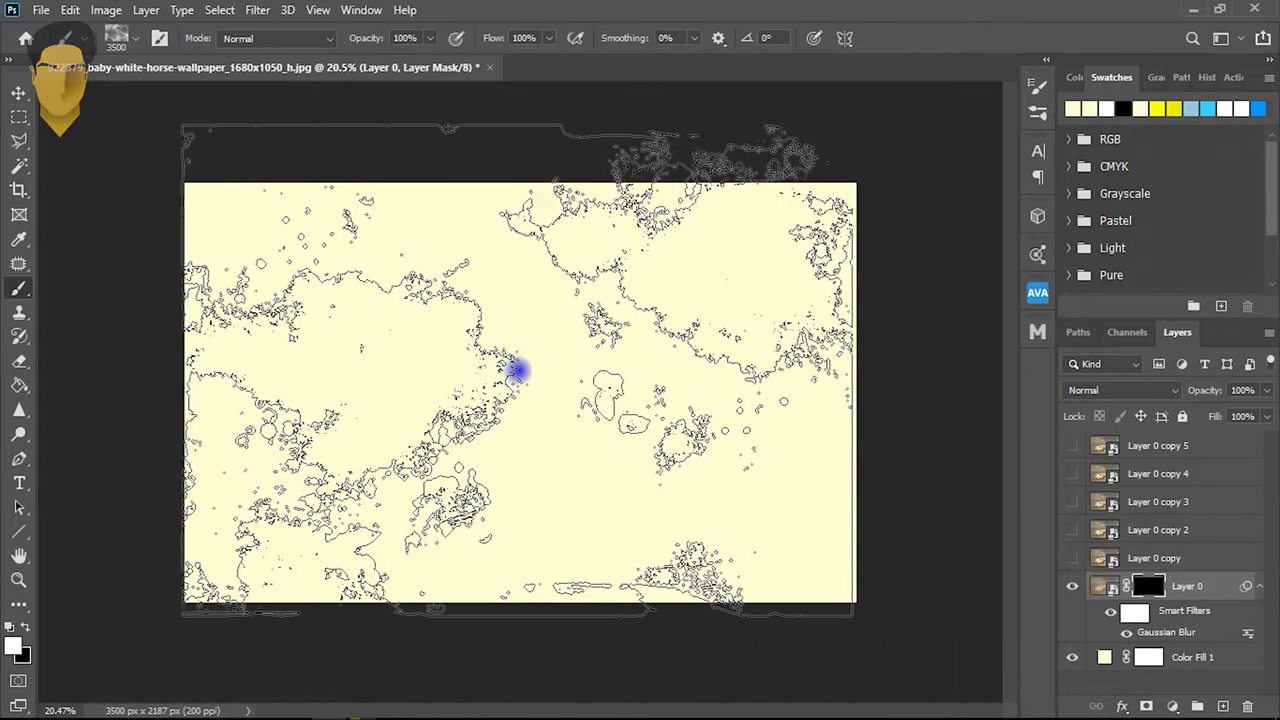
click(520, 371)
scroll(514, 383, up, 2)
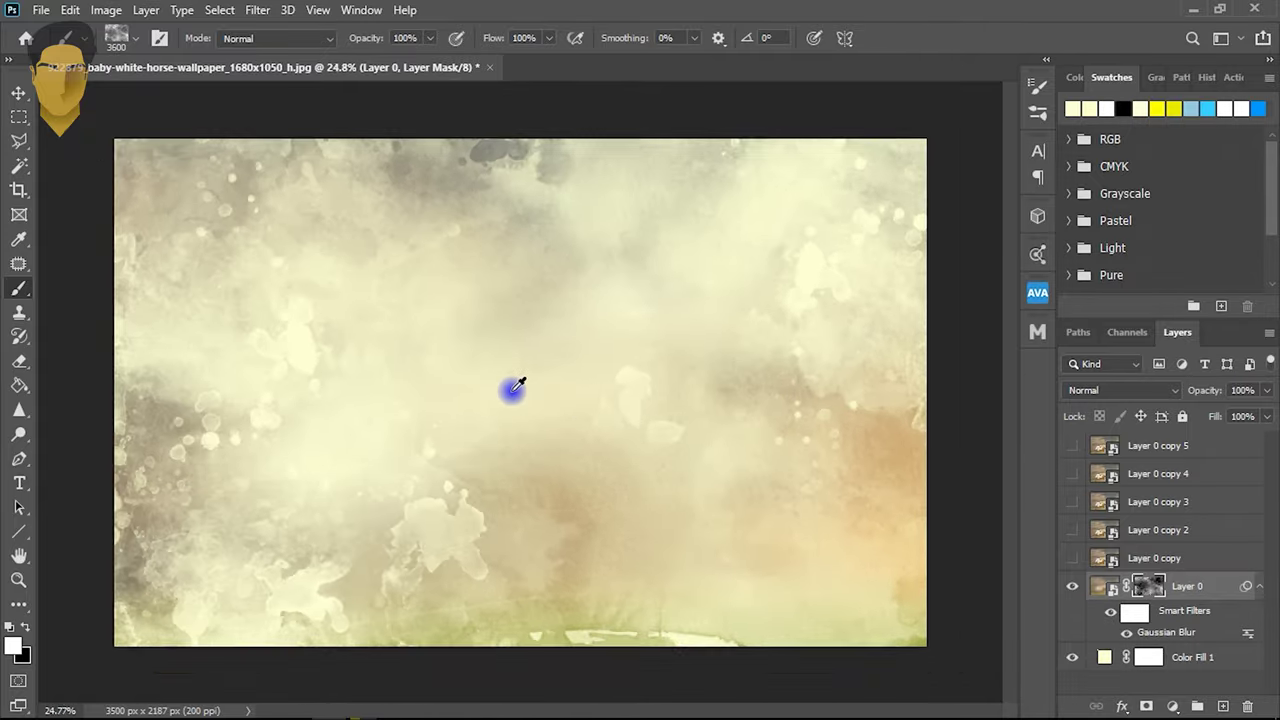
key(v)
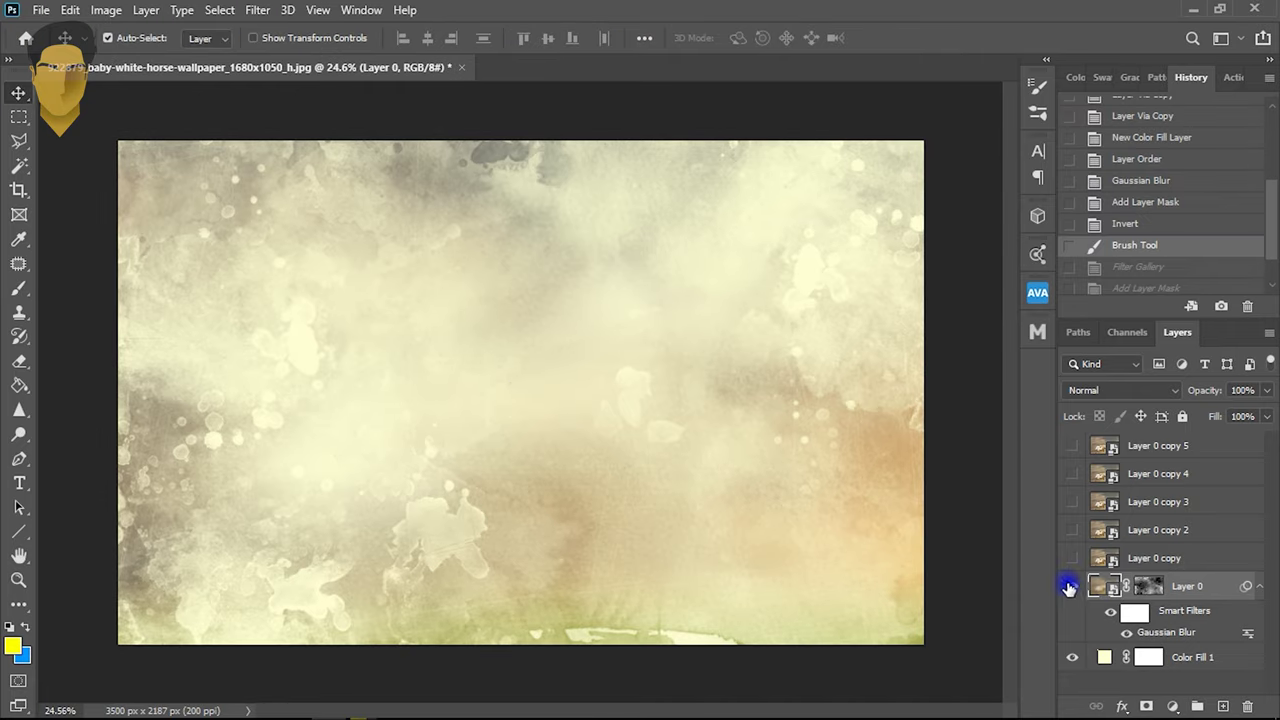
click(1073, 587)
- Show and select Layer 0 copy, fitting the image in the Filter Gallery preview
click(1073, 558)
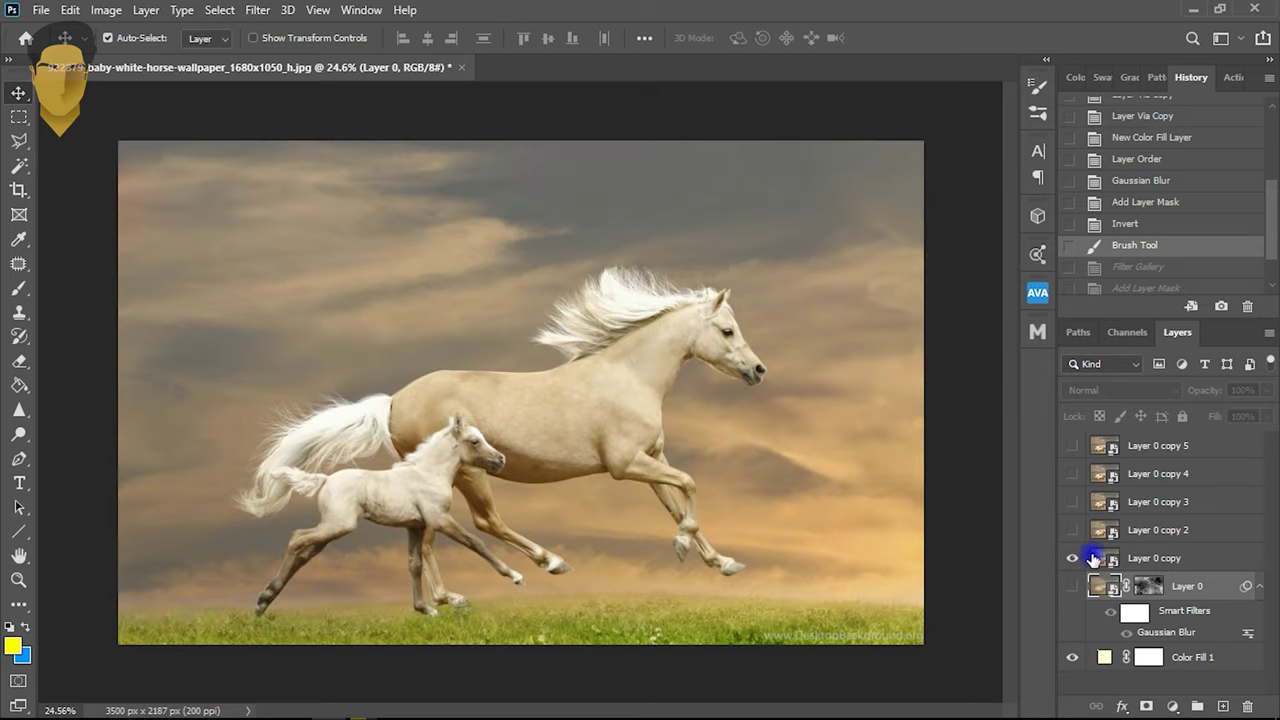
click(1117, 563)
click(257, 10)
click(274, 86)
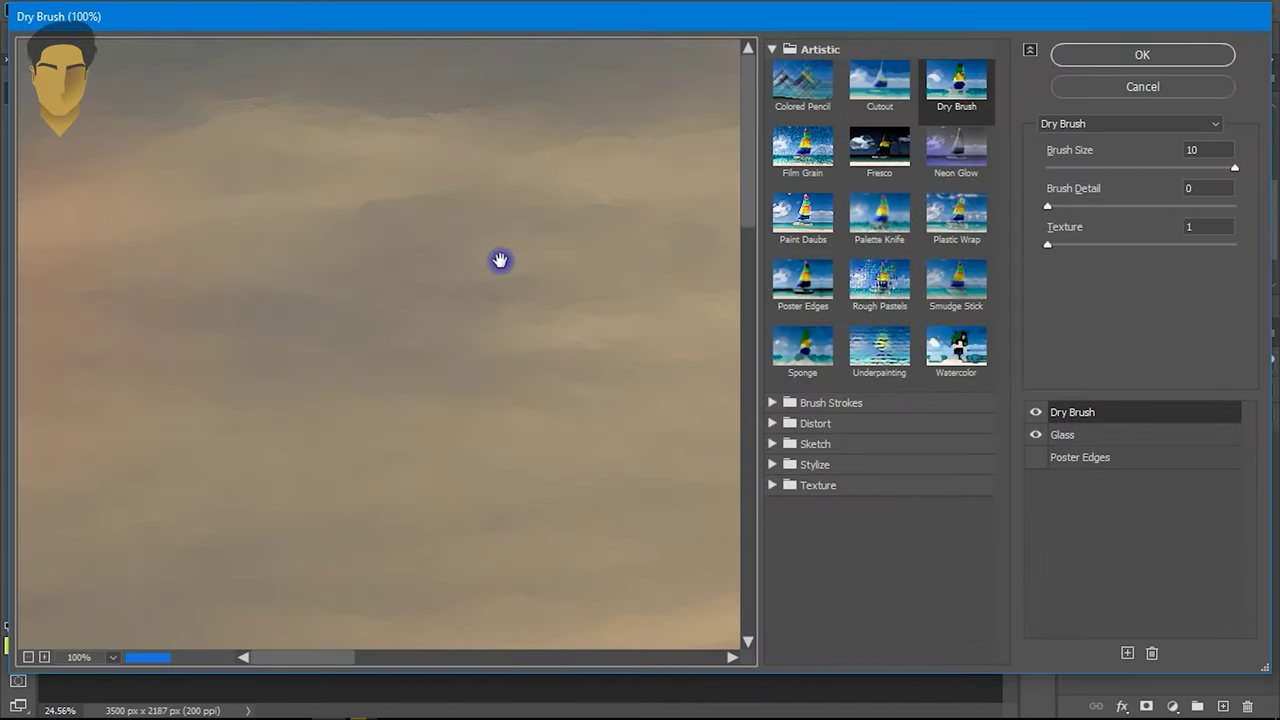
click(113, 658)
click(114, 611)
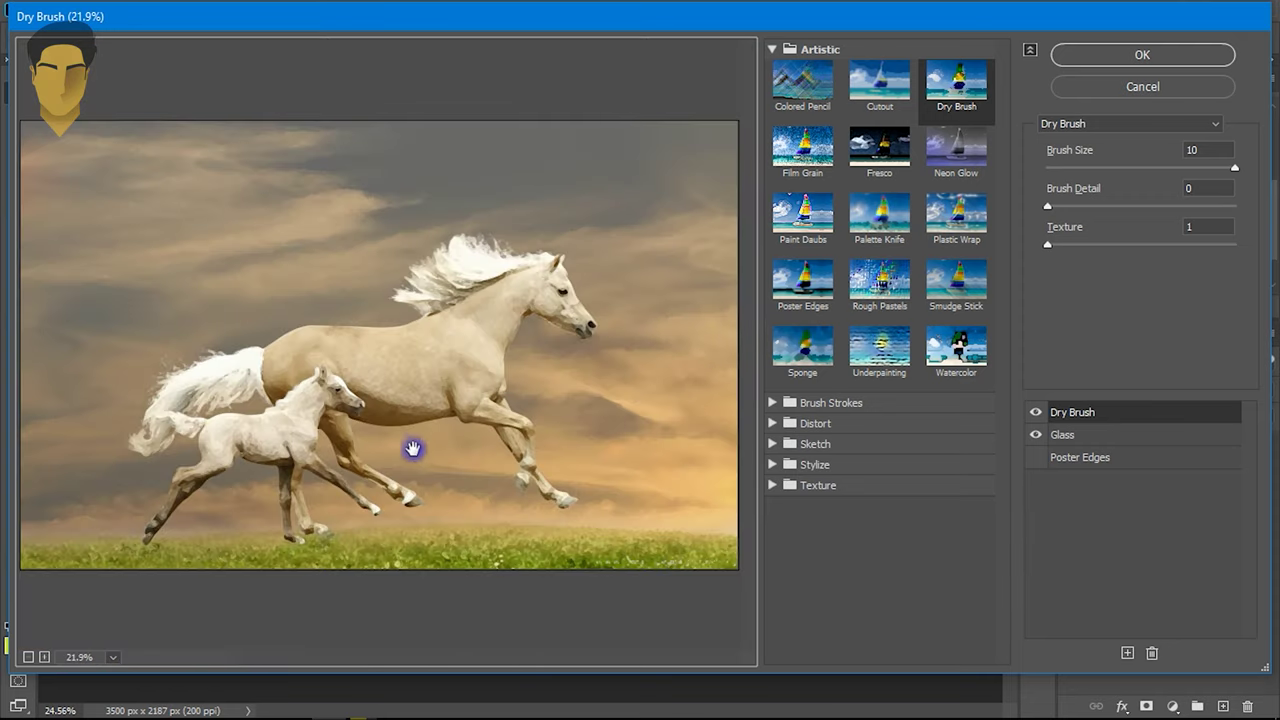
- Apply the Artistic > Dry Brush filter with Brush Detail 3
click(875, 91)
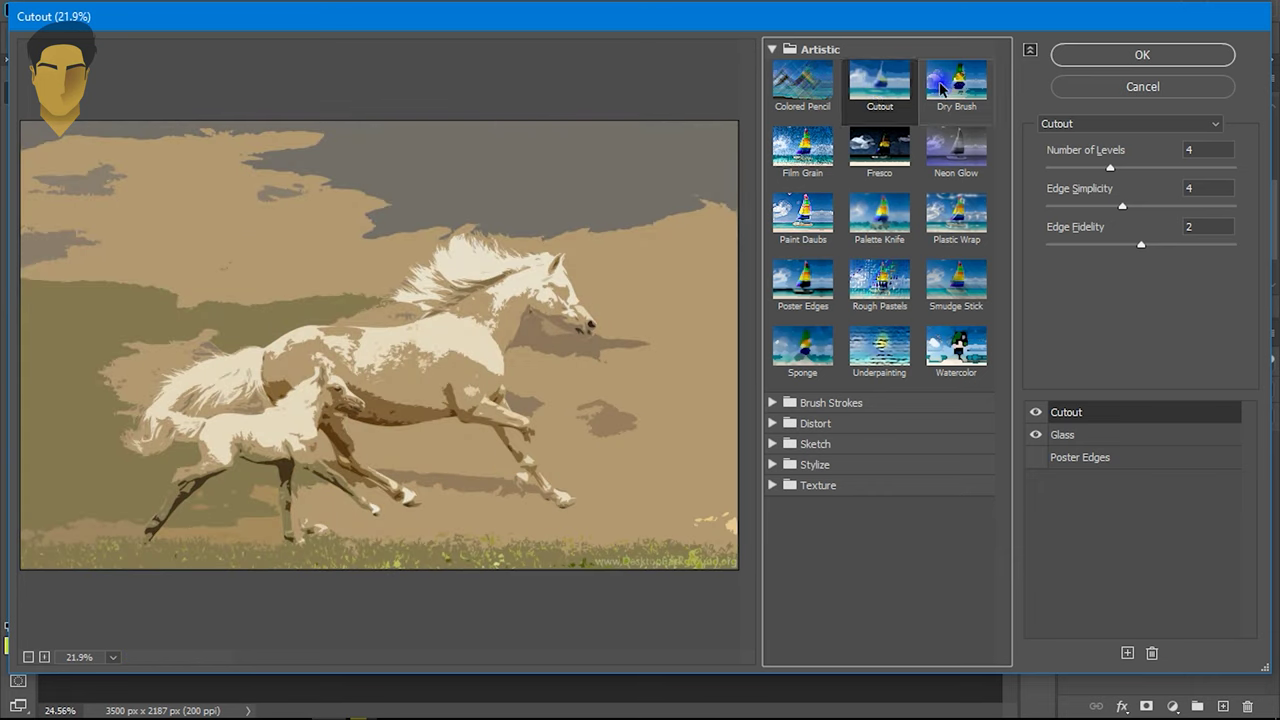
click(954, 142)
click(815, 148)
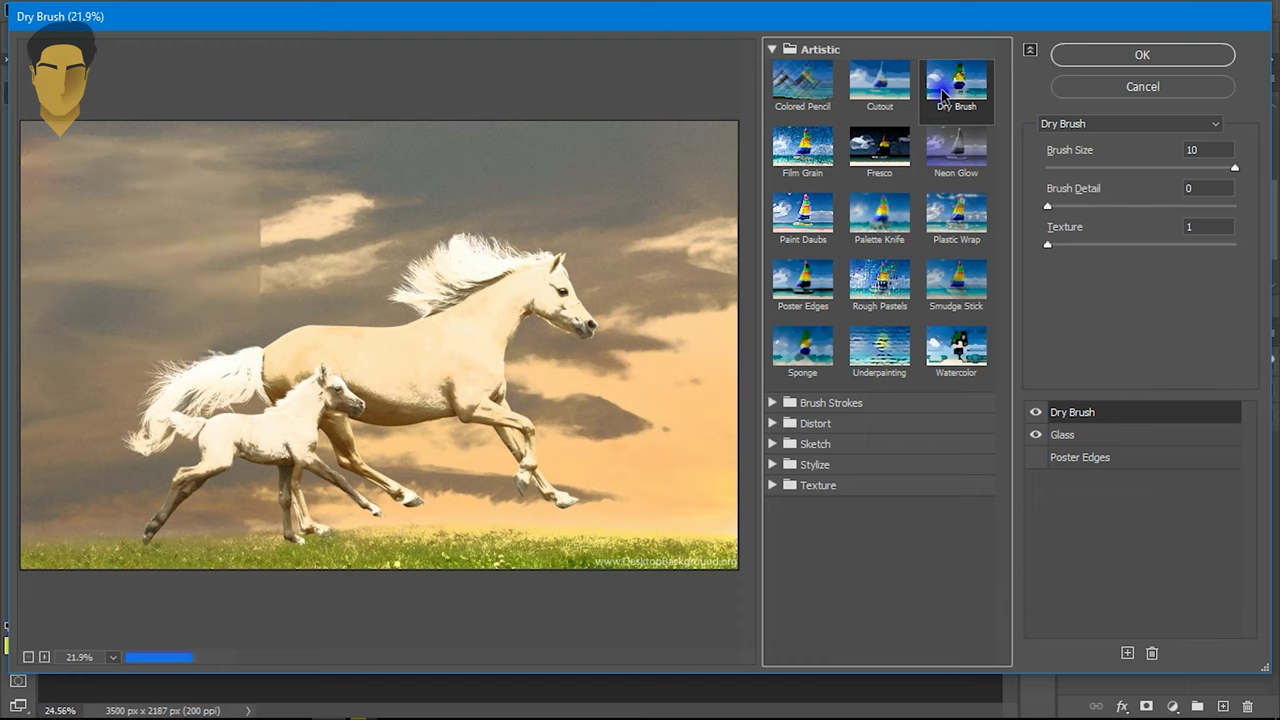
drag(1235, 167, 1226, 168)
text(3)
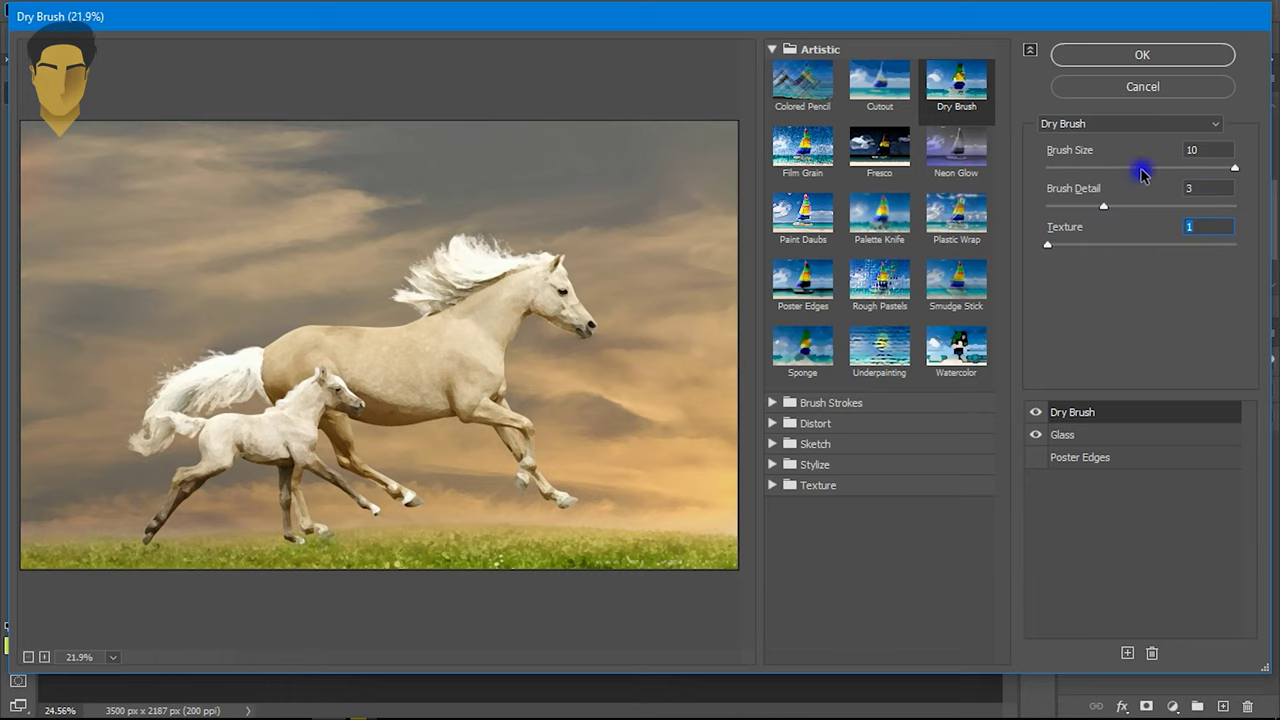
click(1143, 58)
scroll(608, 314, up, 3)
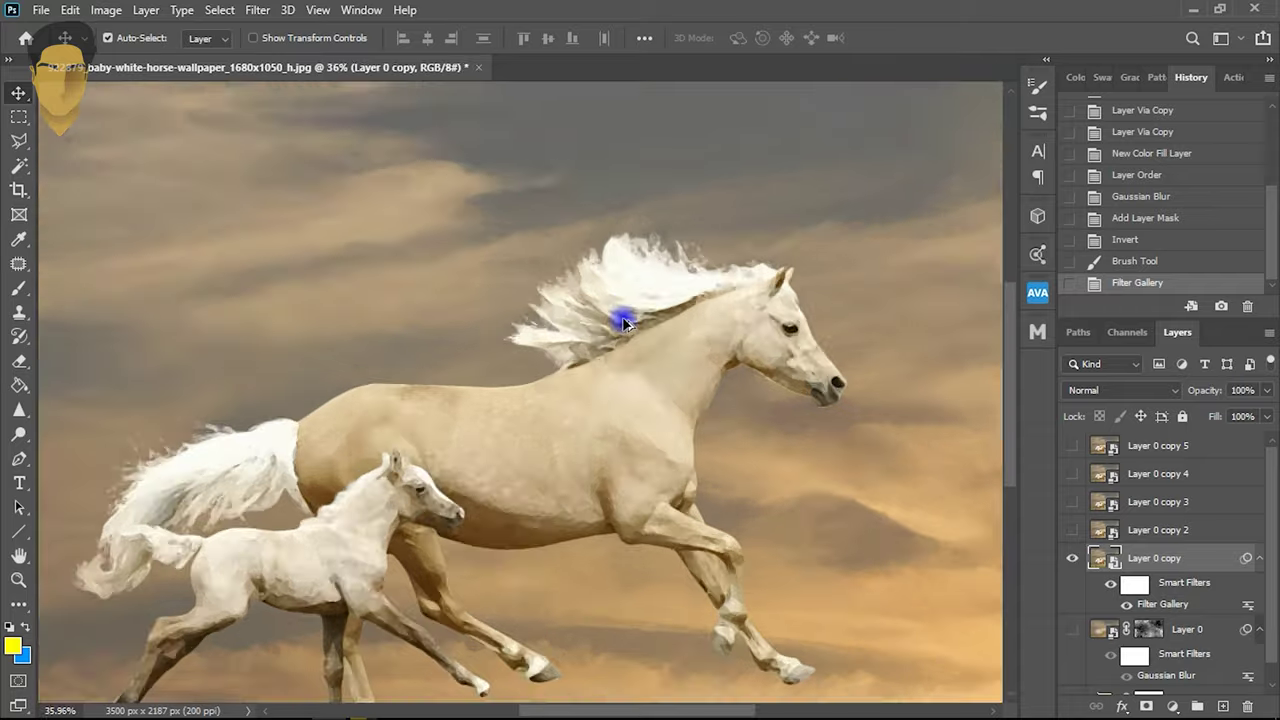
- Add a layer mask to Layer 0 copy and pick a watercolor brush preset
scroll(645, 300, up, 3)
scroll(645, 300, down, 5)
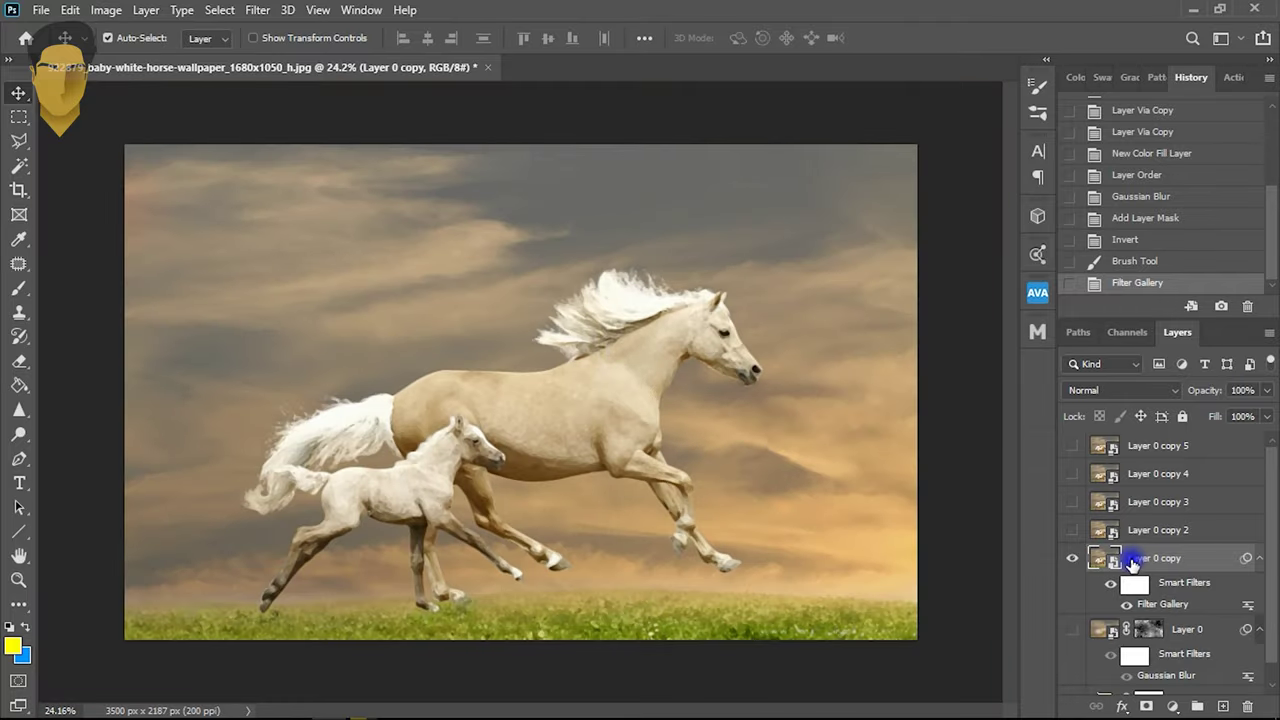
click(1148, 707)
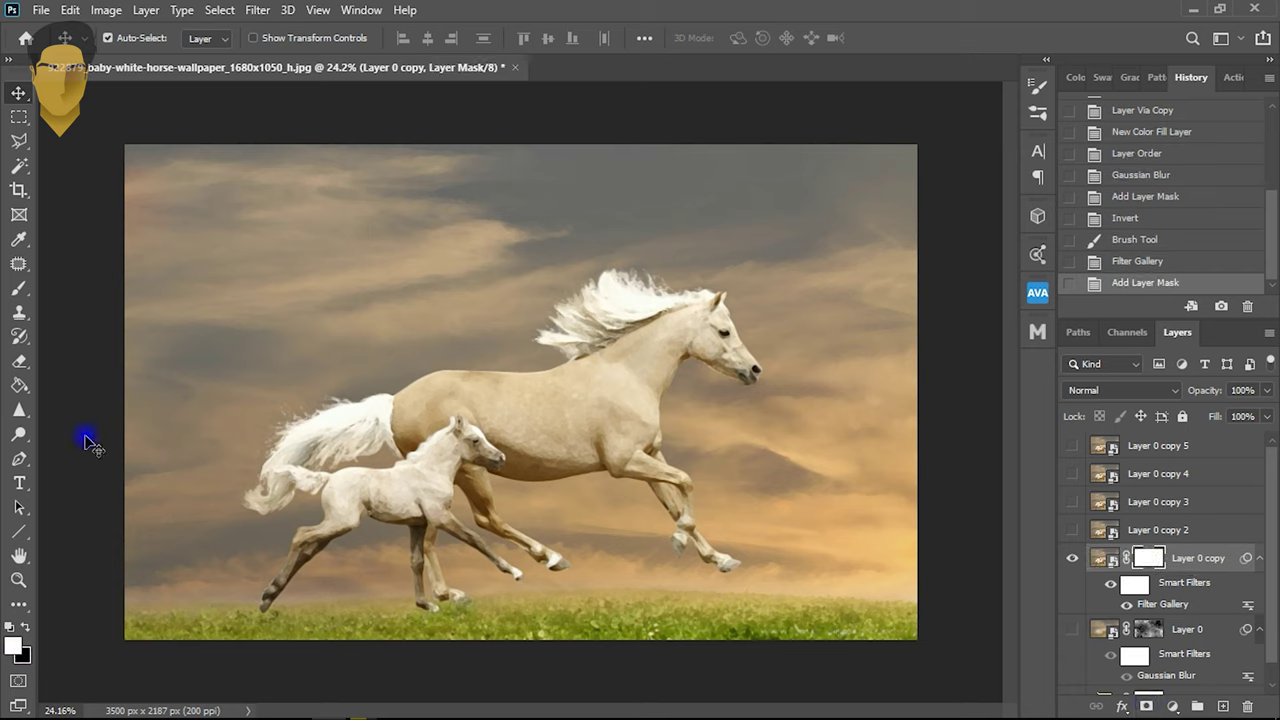
click(17, 292)
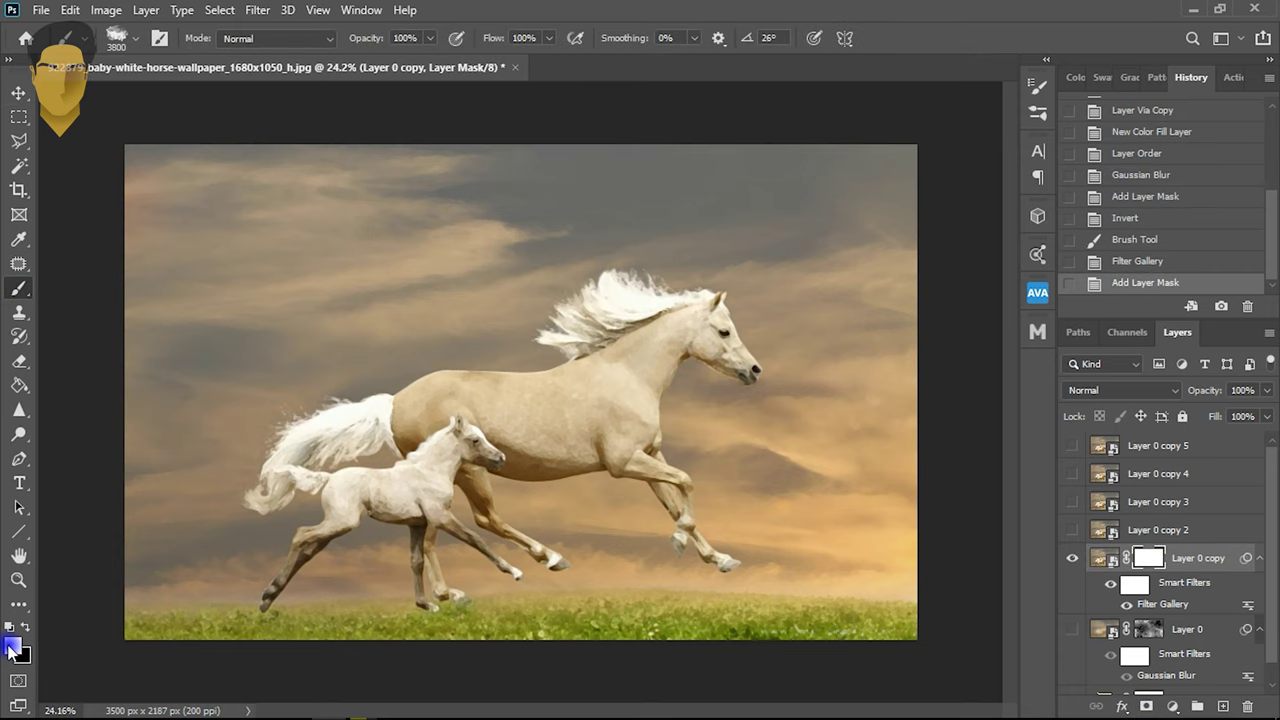
right_click(510, 330)
scroll(625, 648, down, 1)
scroll(625, 648, down, 1)
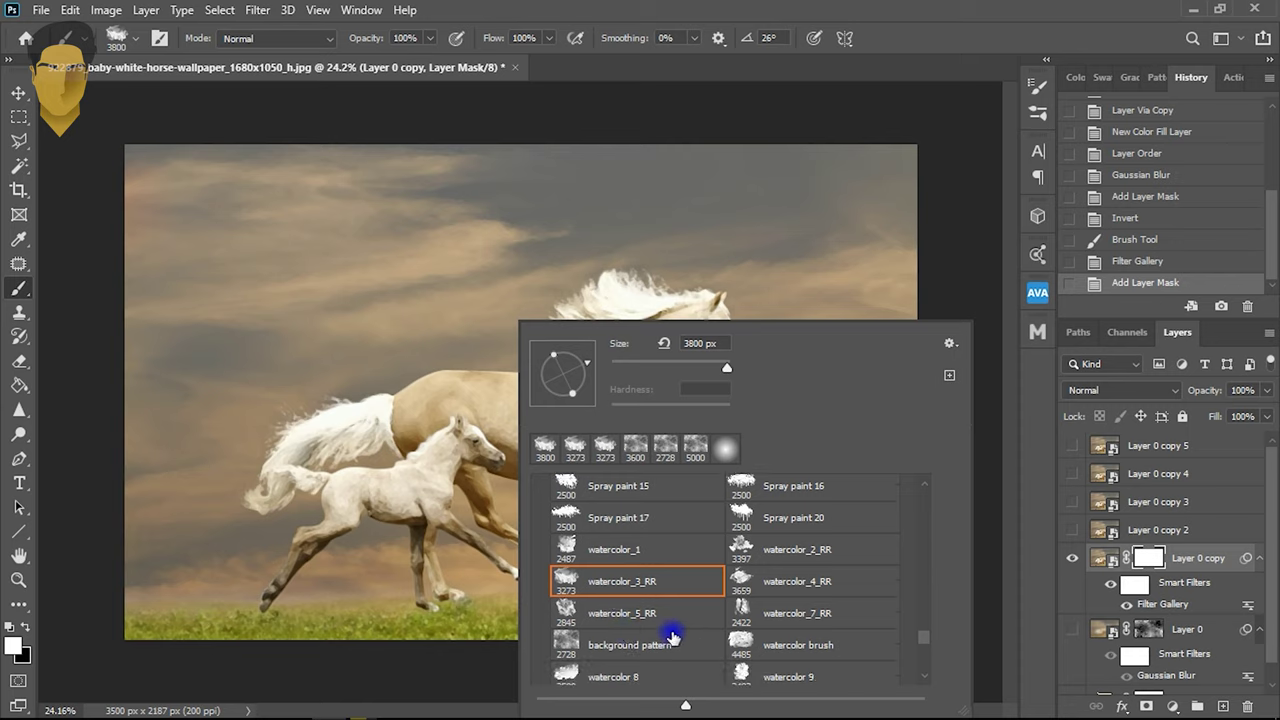
click(630, 563)
- Invert the mask to black and test watercolor_1 stamps to reveal the horses
click(405, 372)
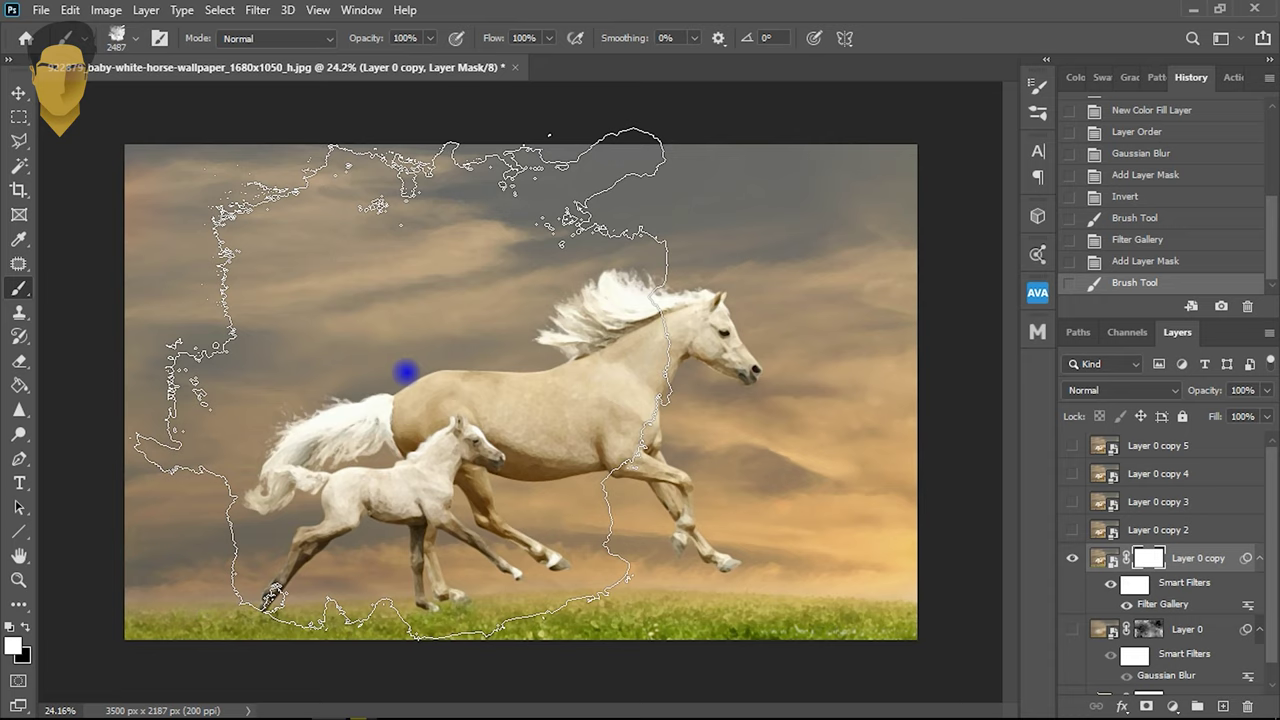
key(ctrl+z)
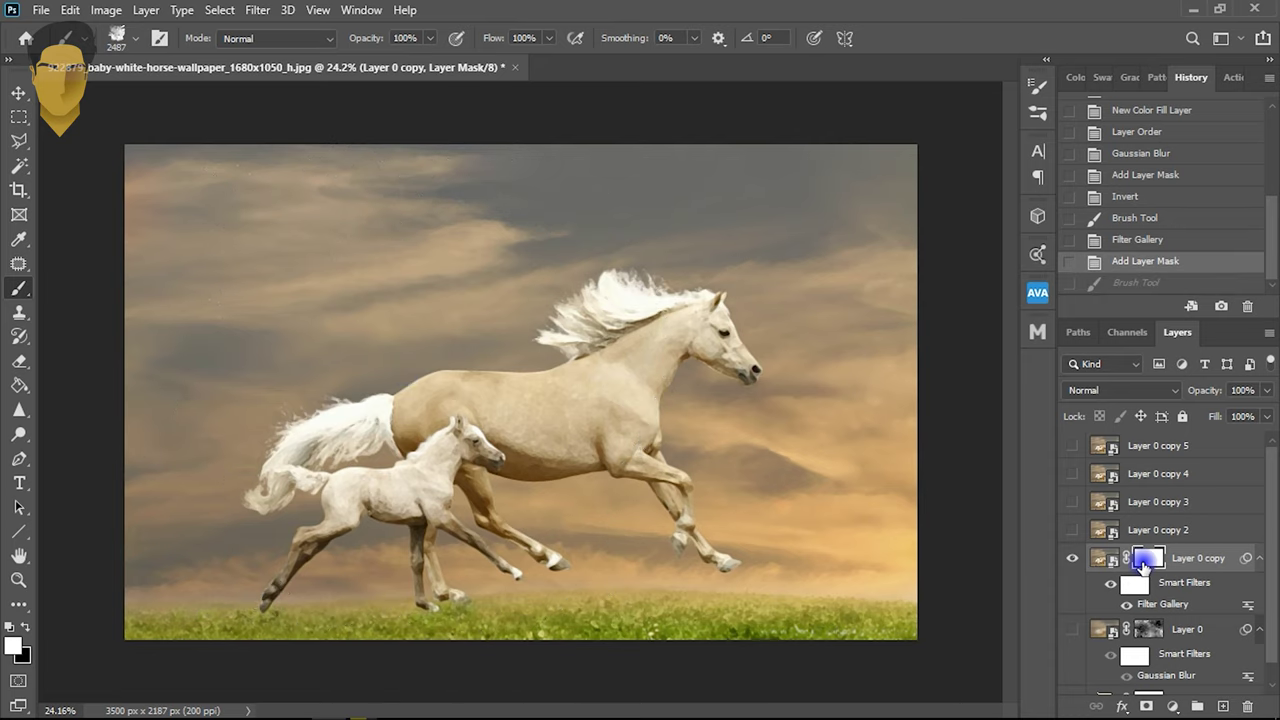
key(ctrl+i)
click(423, 376)
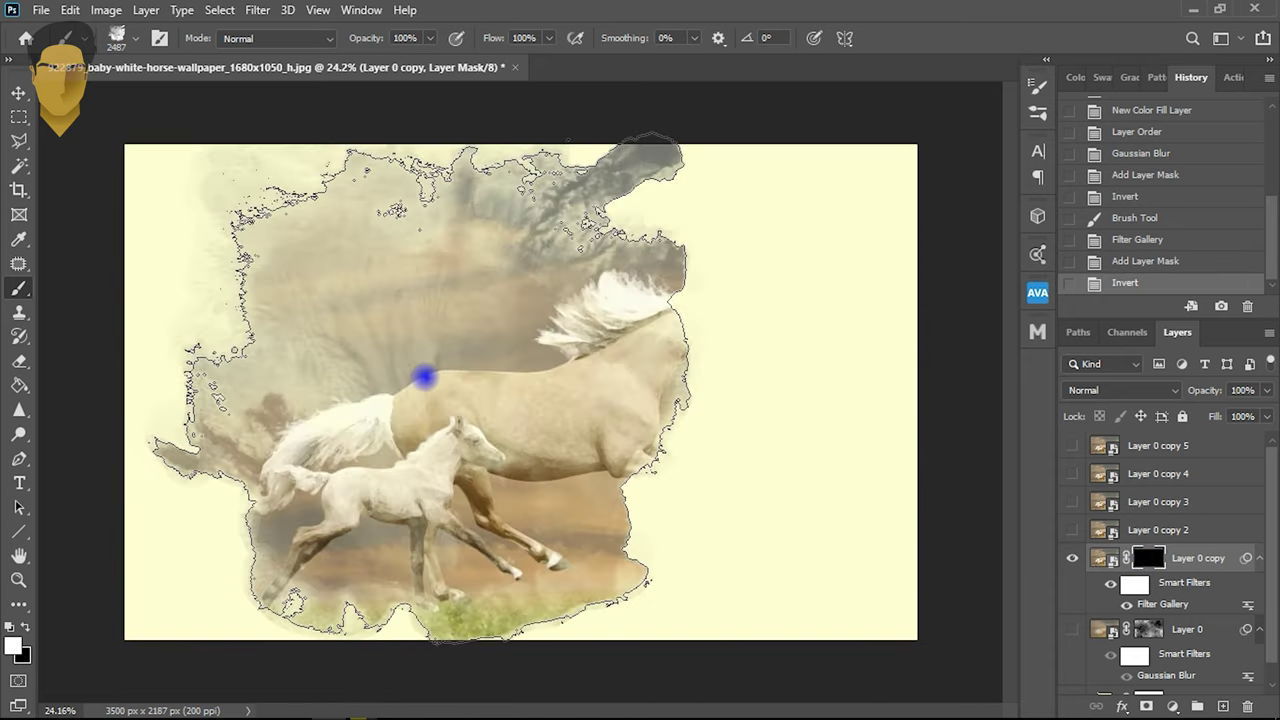
click(663, 360)
click(420, 466)
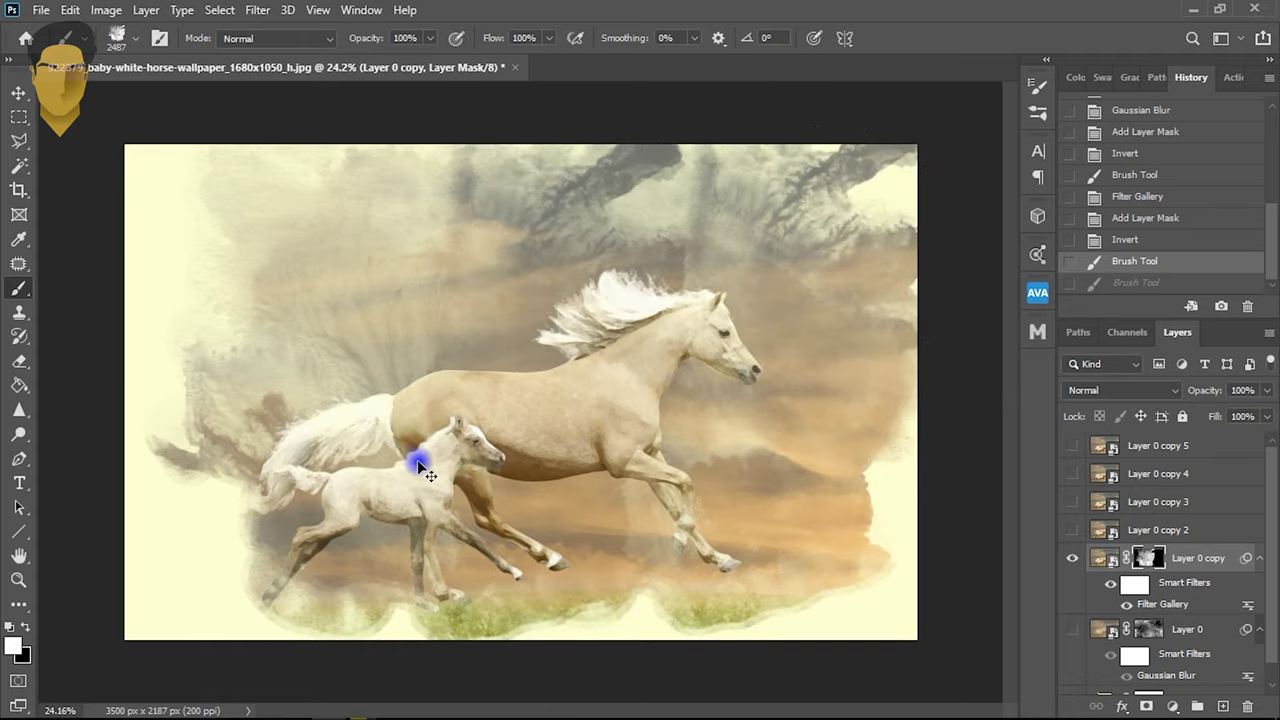
key(ctrl+z)
- Stamp the watercolor_3_RR brush at 3800 px and 23° to reveal the horses
right_click(493, 352)
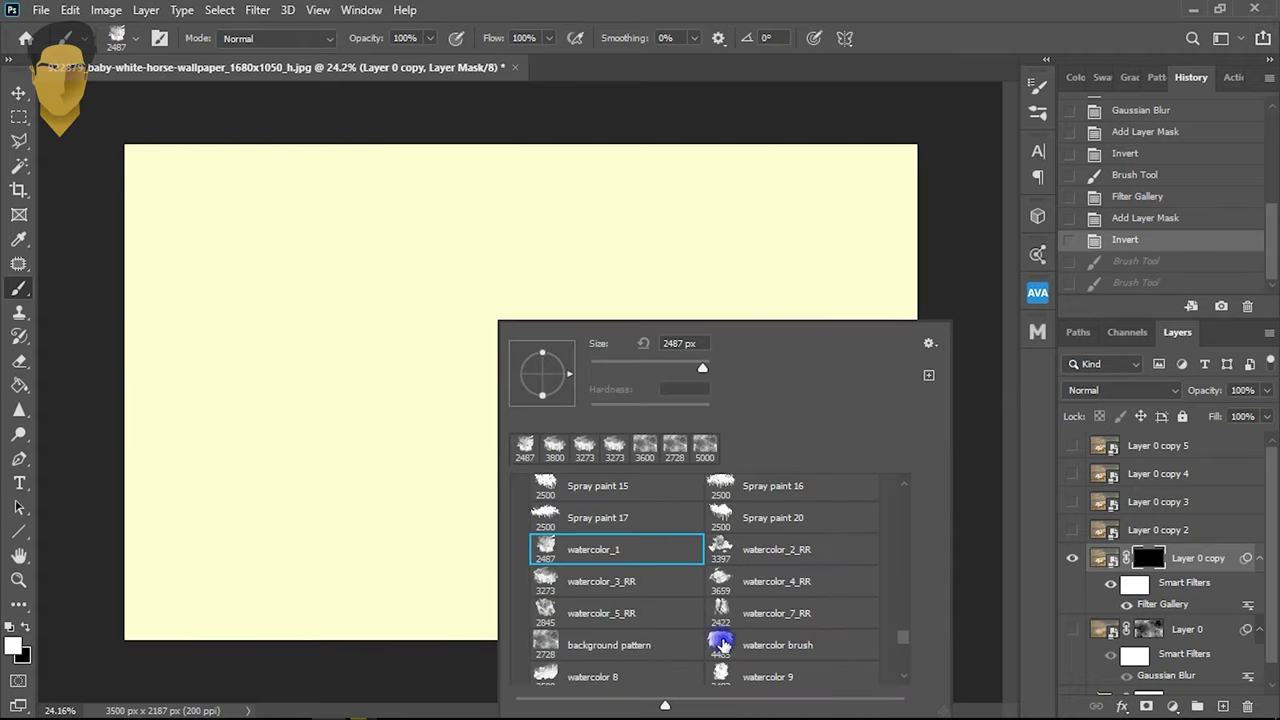
click(581, 582)
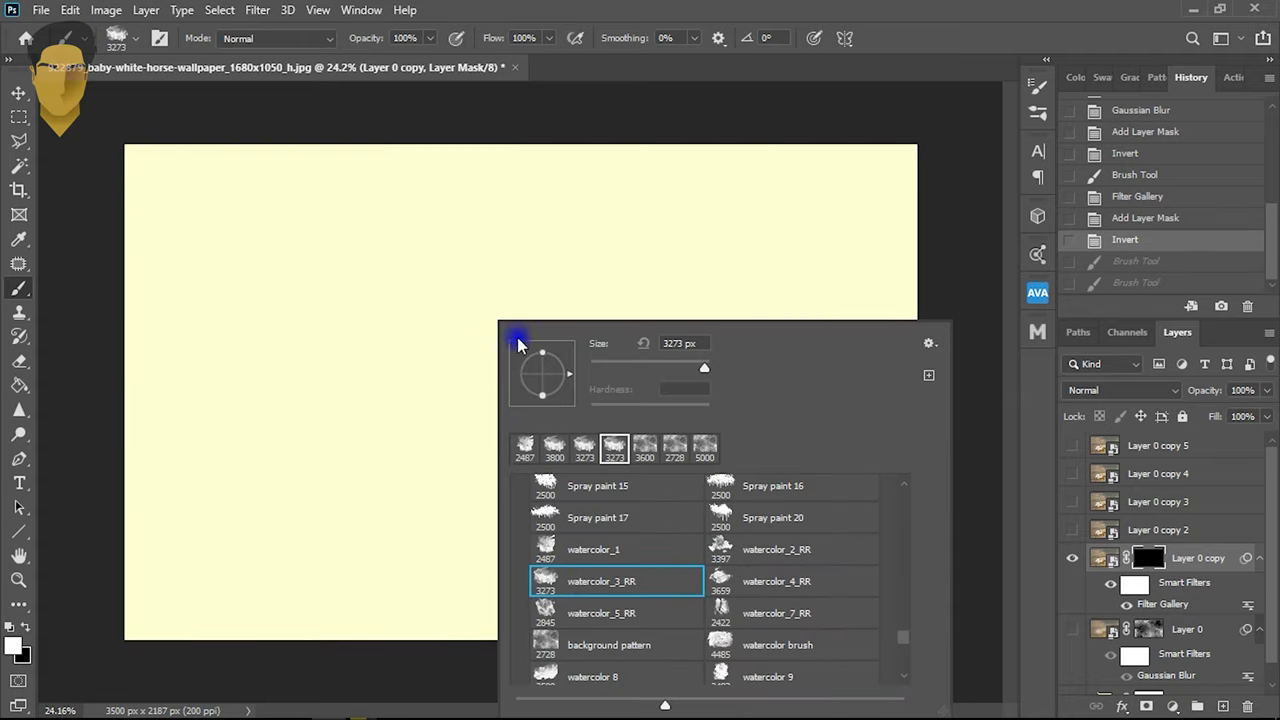
drag(563, 376, 528, 323)
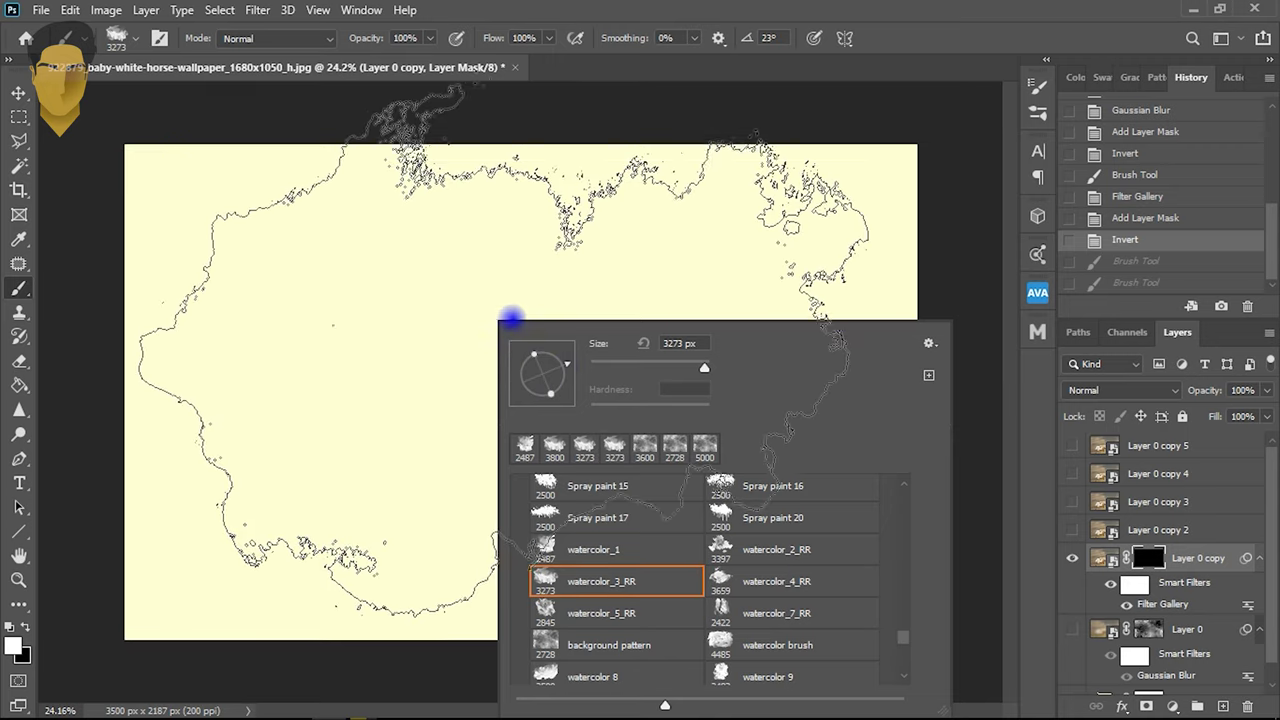
click(506, 316)
key(ctrl+z)
click(614, 443)
key(ctrl+z)
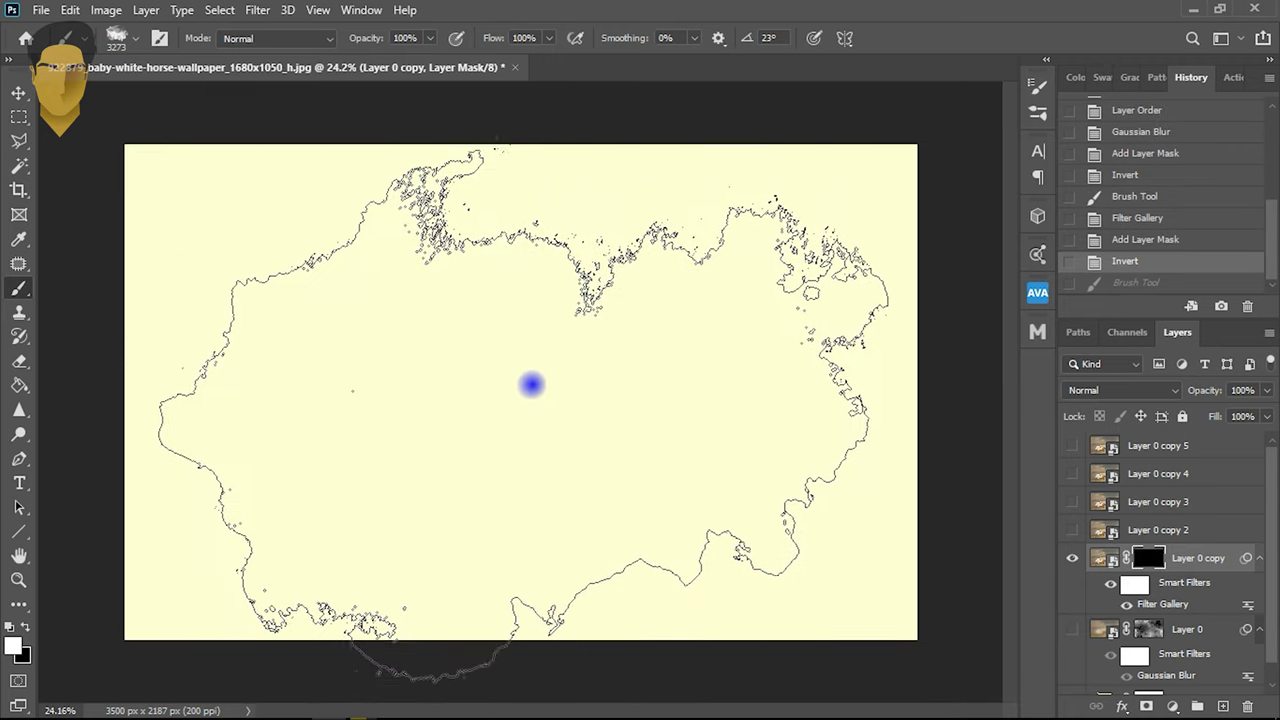
click(536, 368)
key(ctrl+z)
key(bracketright)
key(bracketright)
key(bracketright)
key(bracketright)
key(bracketright)
key(bracketright)
click(536, 368)
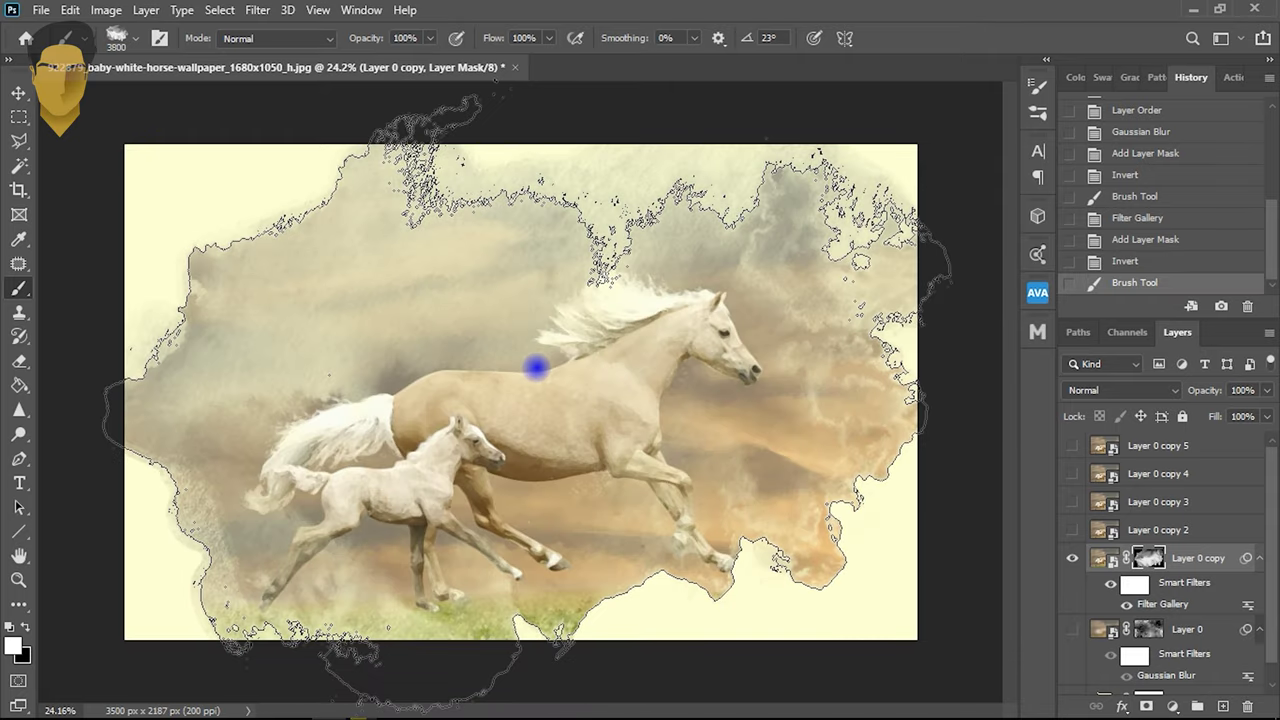
key(ctrl+z)
click(552, 360)
- Hide Layer 0 copy and show and select Layer 0 copy 2
scroll(447, 379, up, 2)
scroll(471, 371, up, 1)
scroll(557, 386, down, 3)
scroll(543, 391, up, 3)
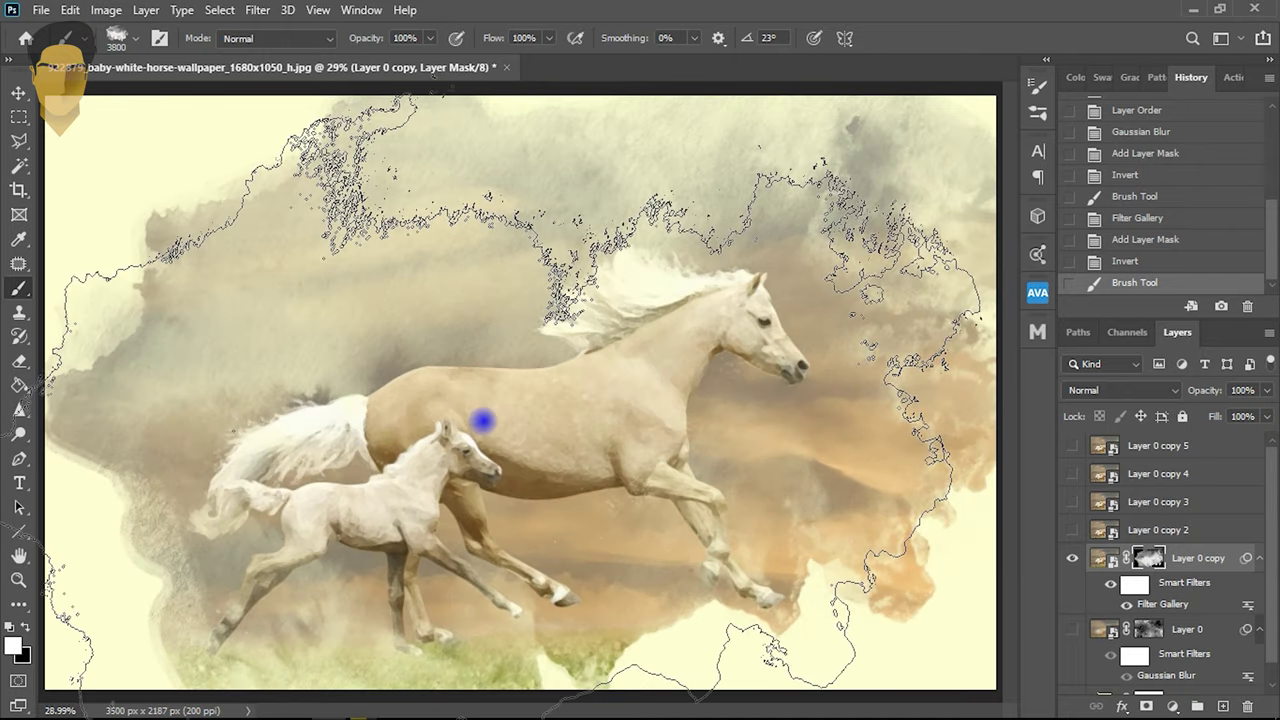
scroll(490, 421, down, 1)
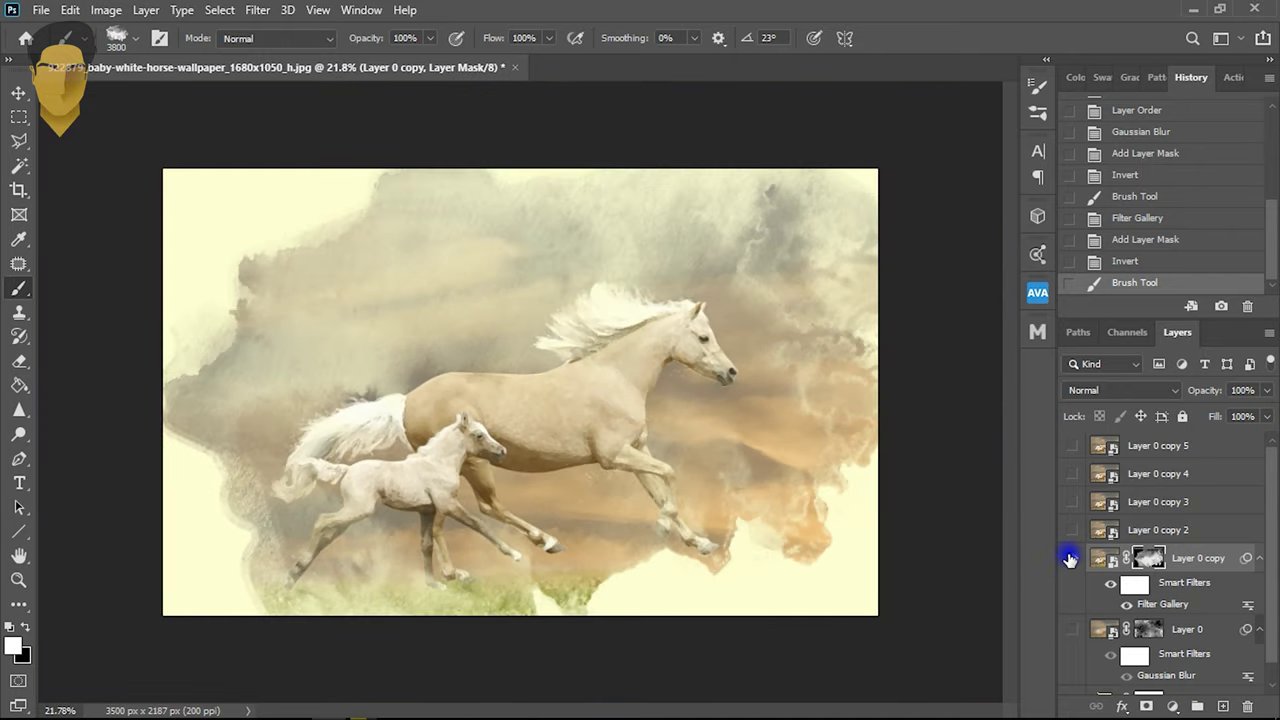
click(1070, 558)
click(1072, 530)
click(1128, 530)
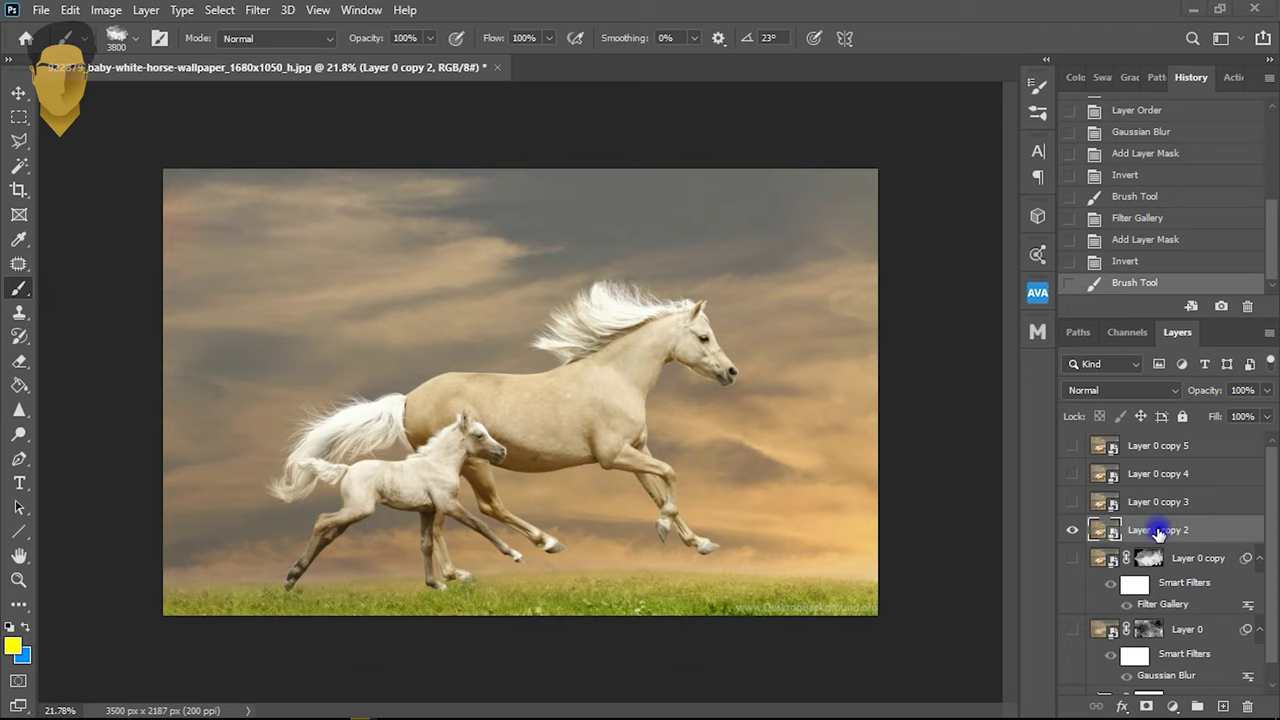
- Apply the Artistic > Palette Knife filter (stroke size 12, detail 3, softness 0) to Layer 0 copy 2
click(257, 10)
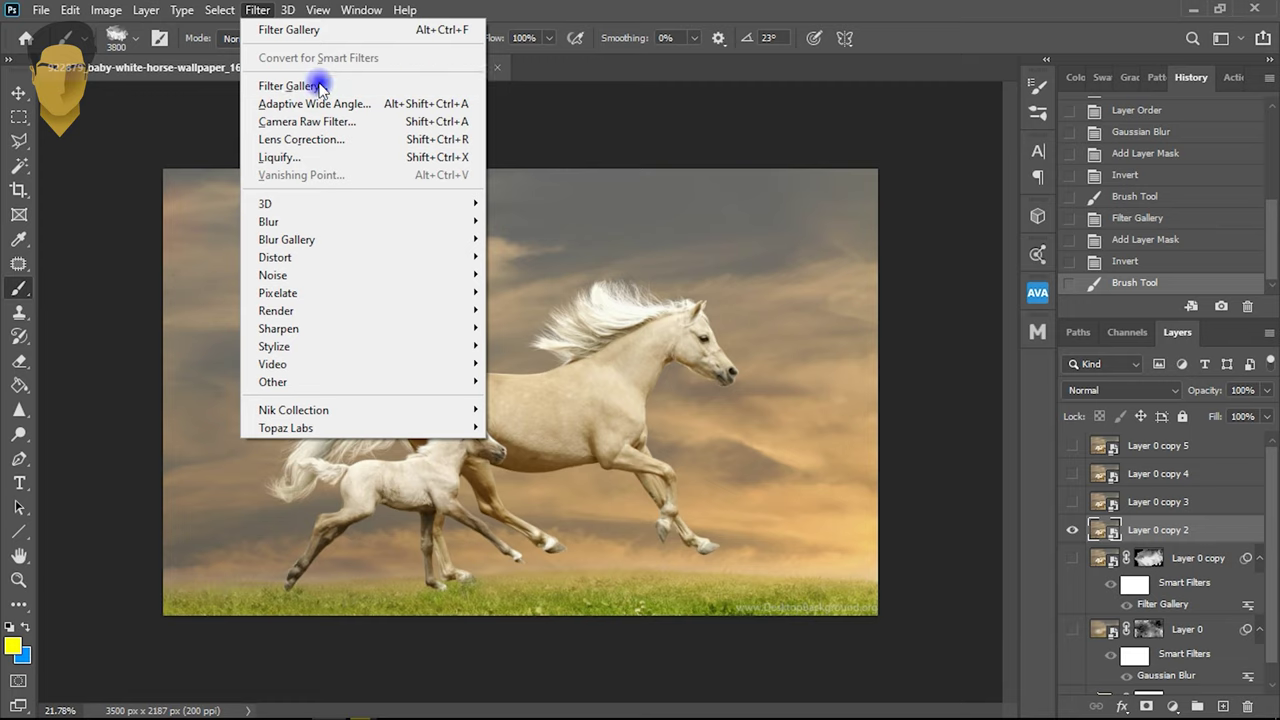
click(642, 164)
click(76, 657)
click(97, 636)
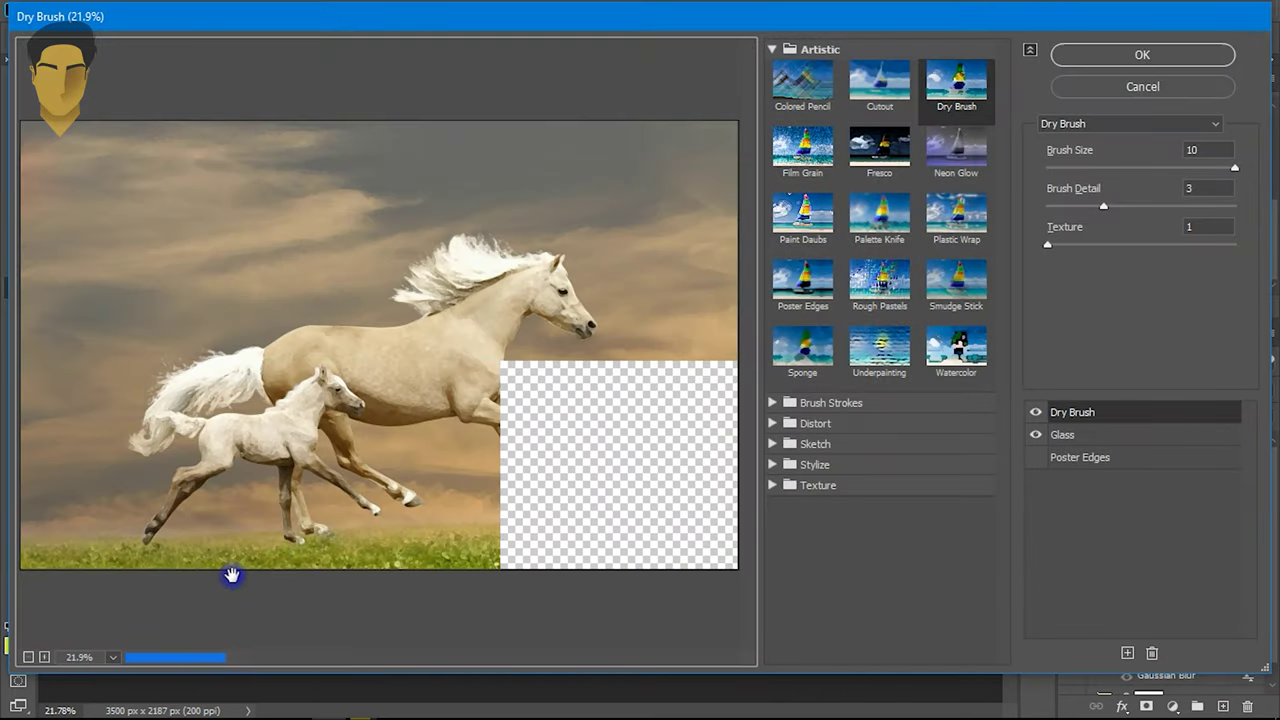
click(880, 230)
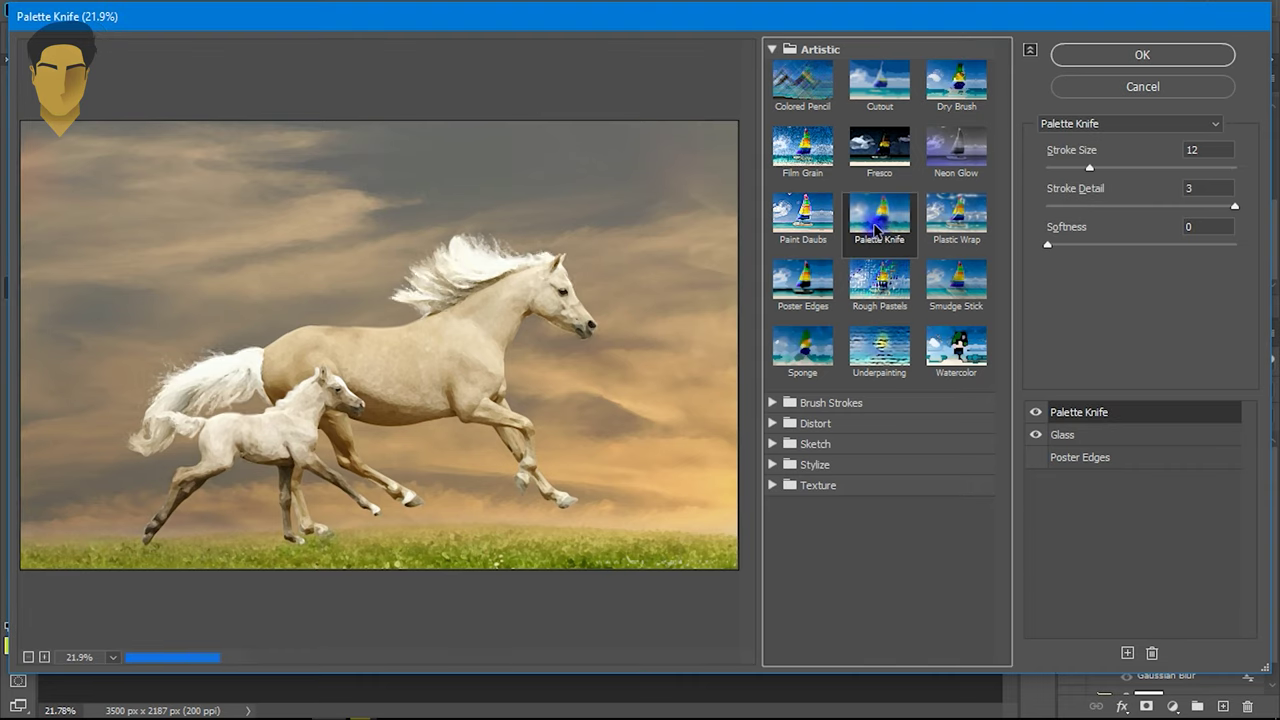
click(1141, 62)
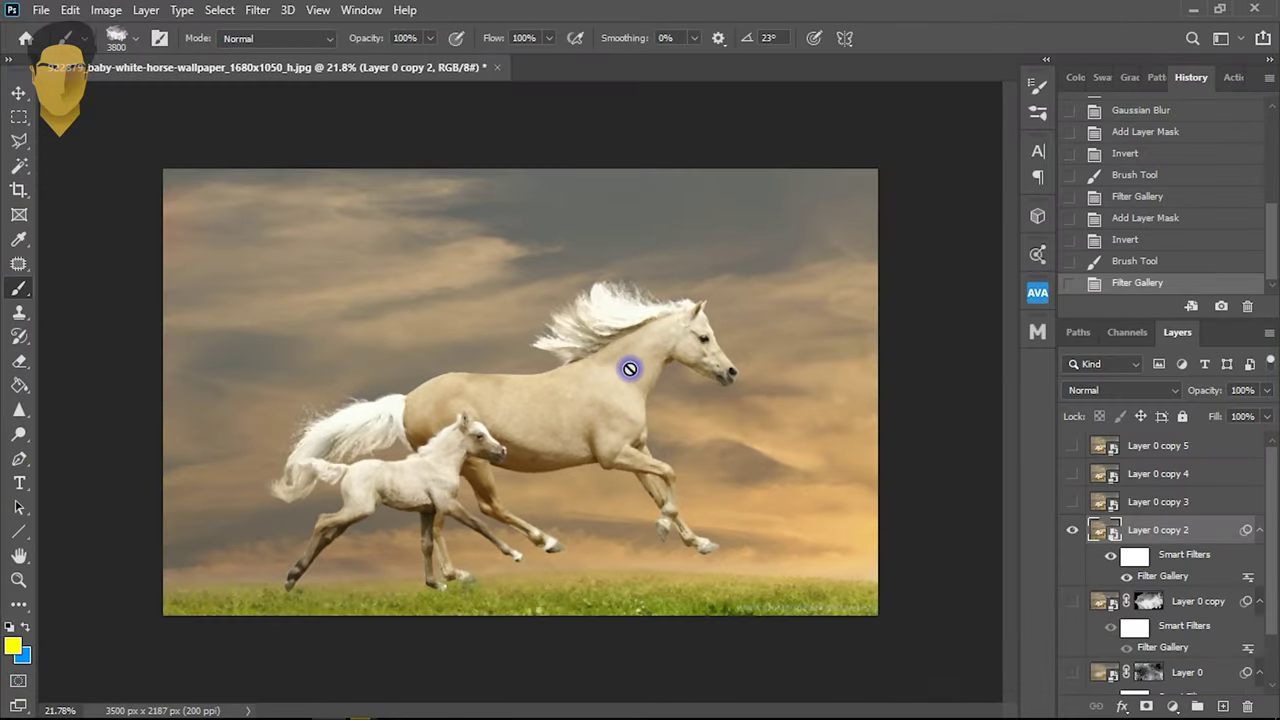
click(257, 10)
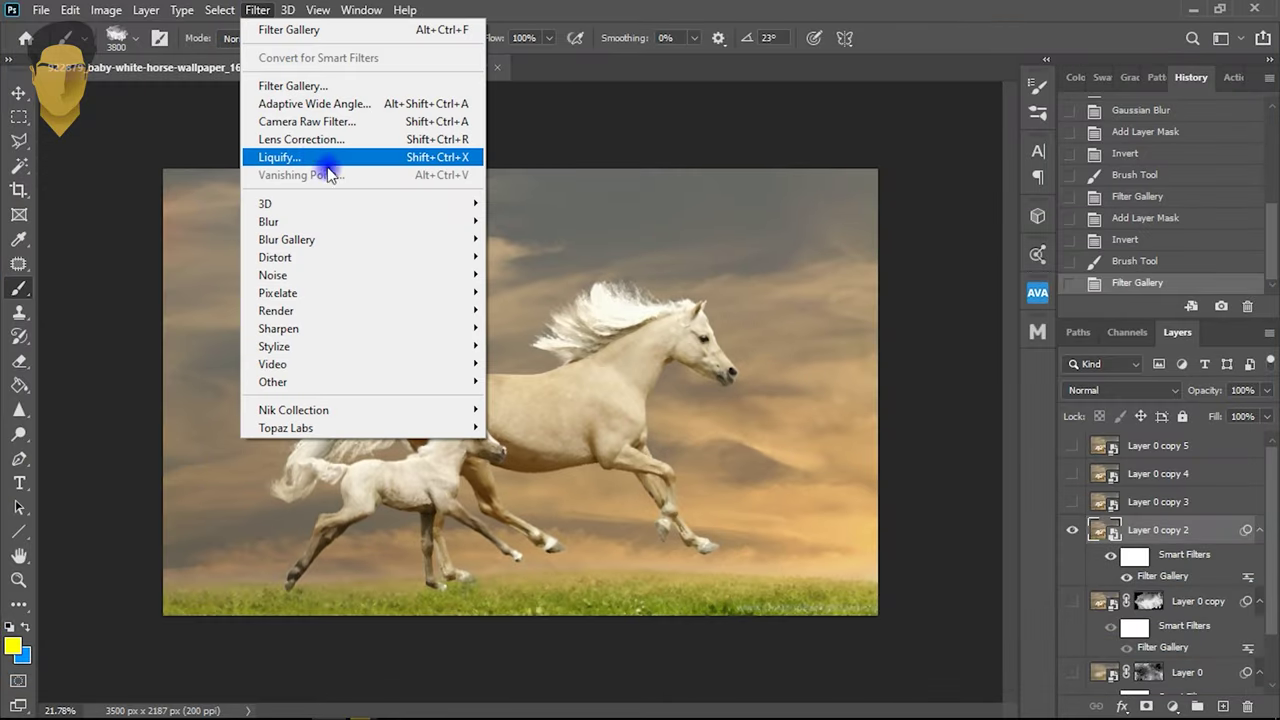
- Add Distort > Ocean Ripple with ripple size 14 and magnitude 1 to Layer 0 copy 2
click(331, 87)
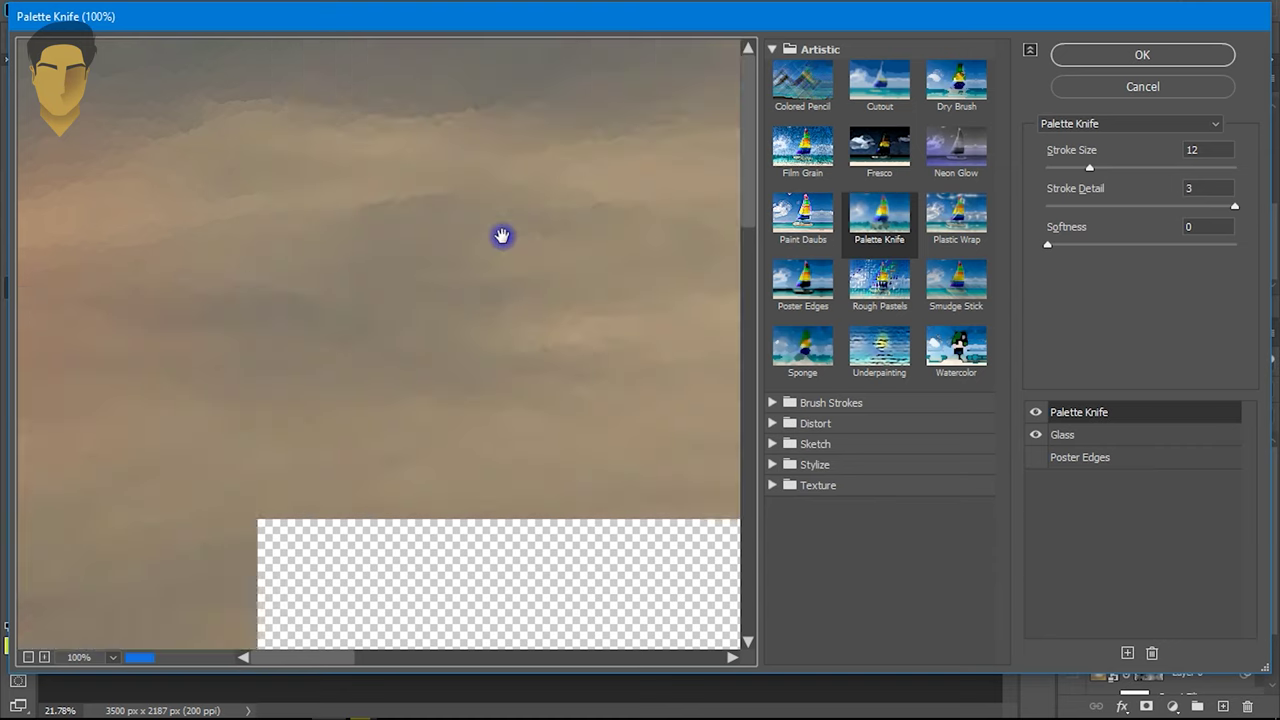
click(90, 660)
click(111, 615)
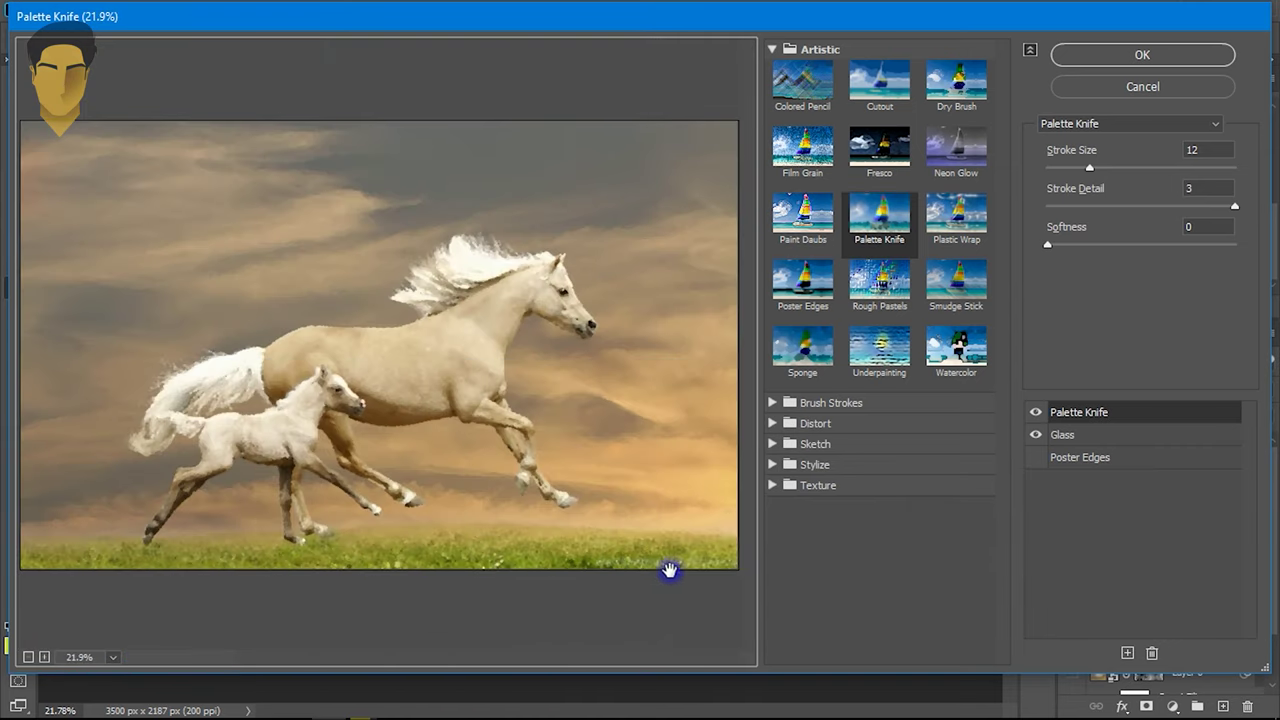
click(773, 424)
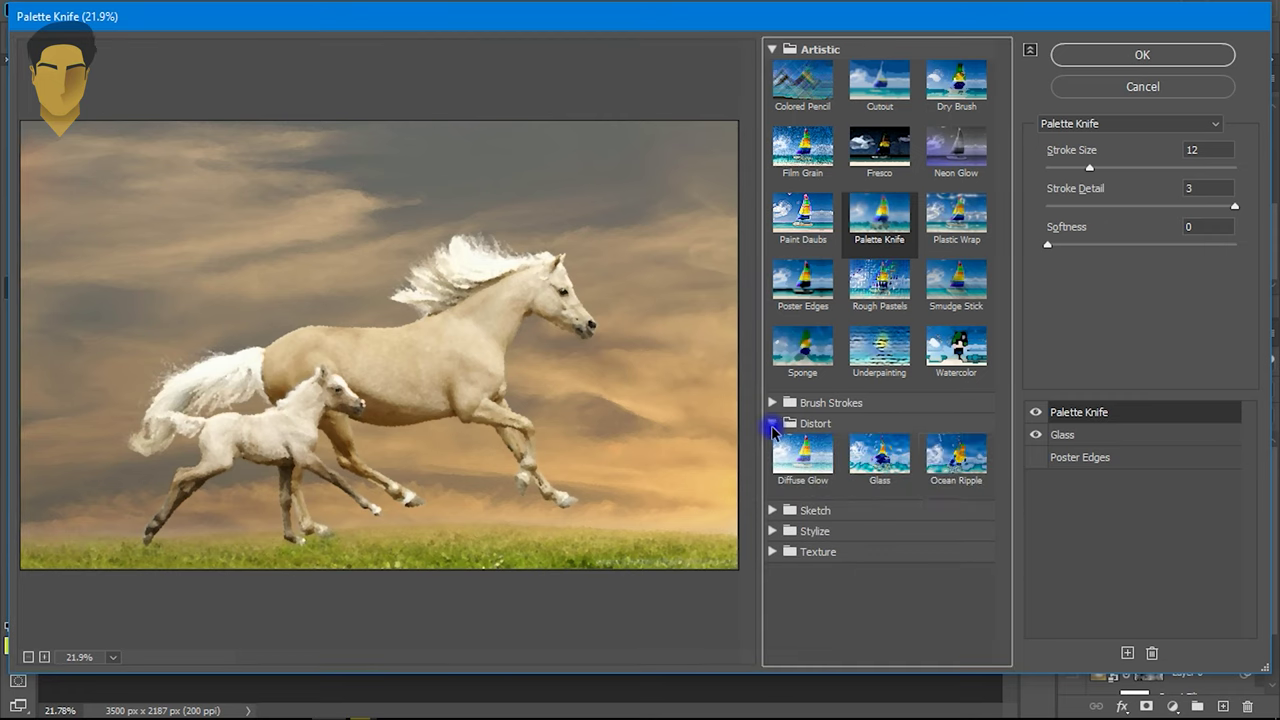
click(958, 460)
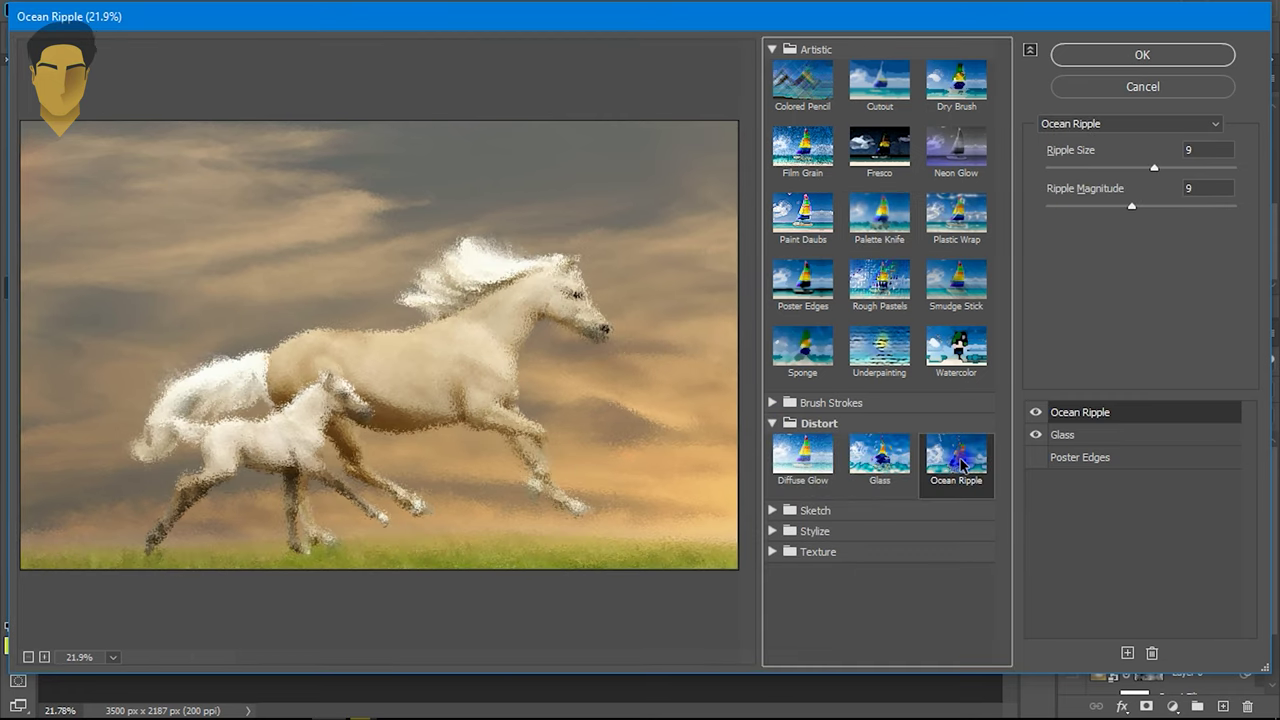
drag(1132, 213, 1098, 219)
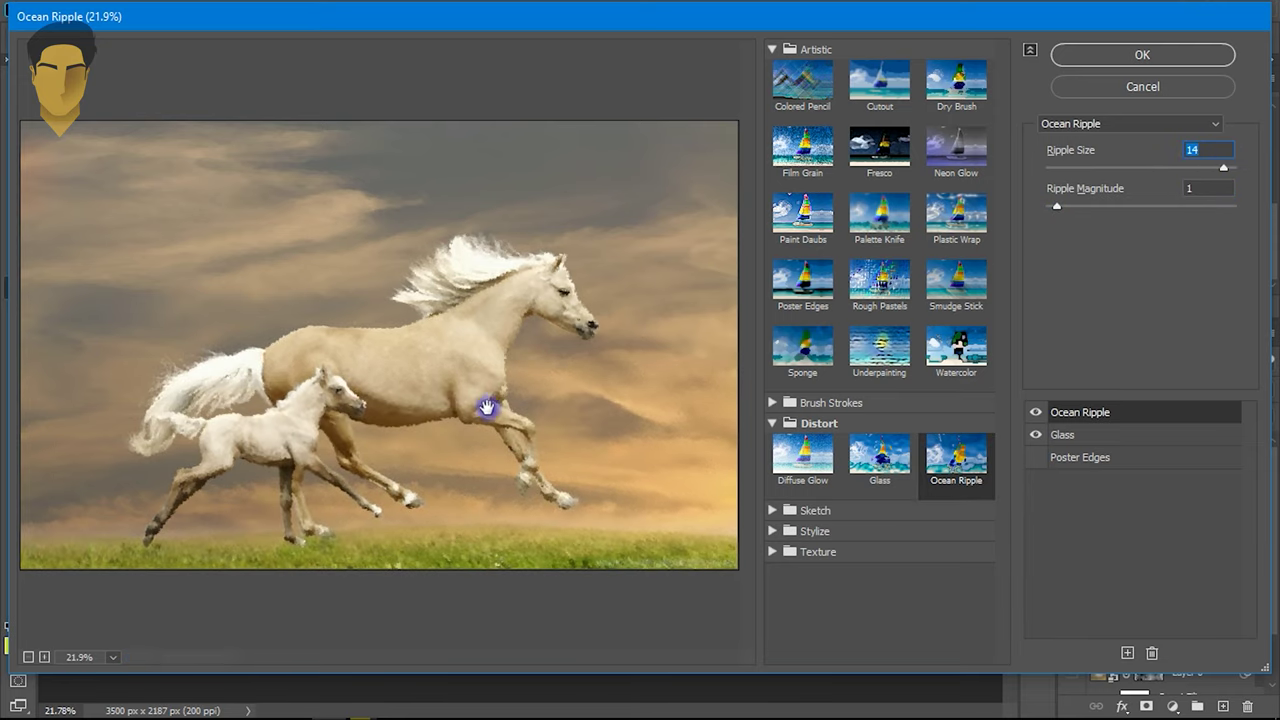
click(1147, 58)
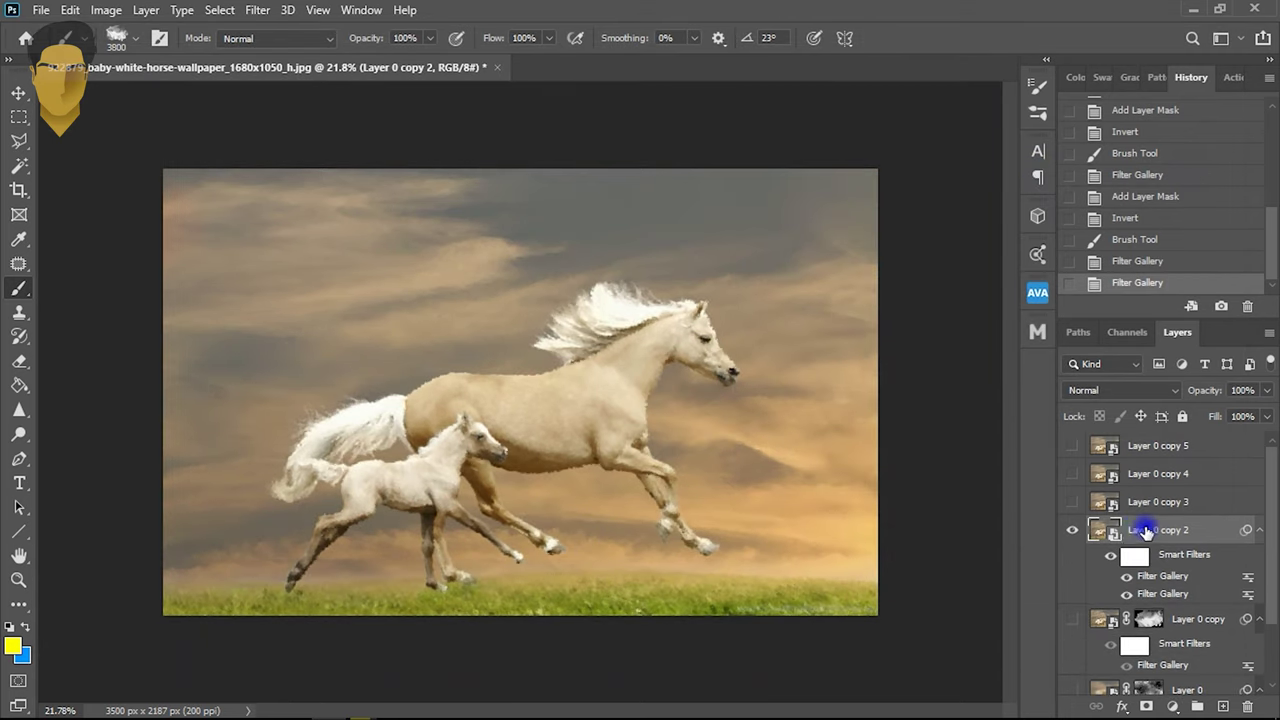
click(1117, 535)
- Give Layer 0 copy 2 an inverted black mask above the visible Layer 0 copy 3
click(1148, 707)
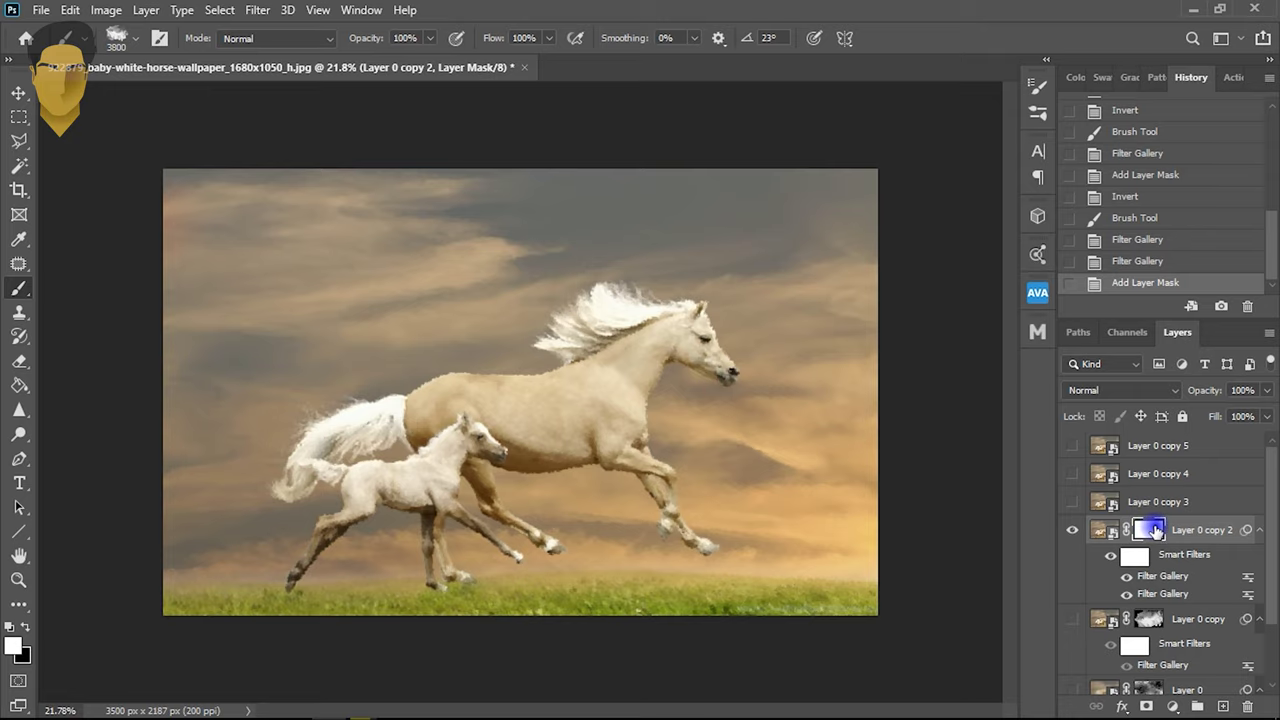
key(ctrl+i)
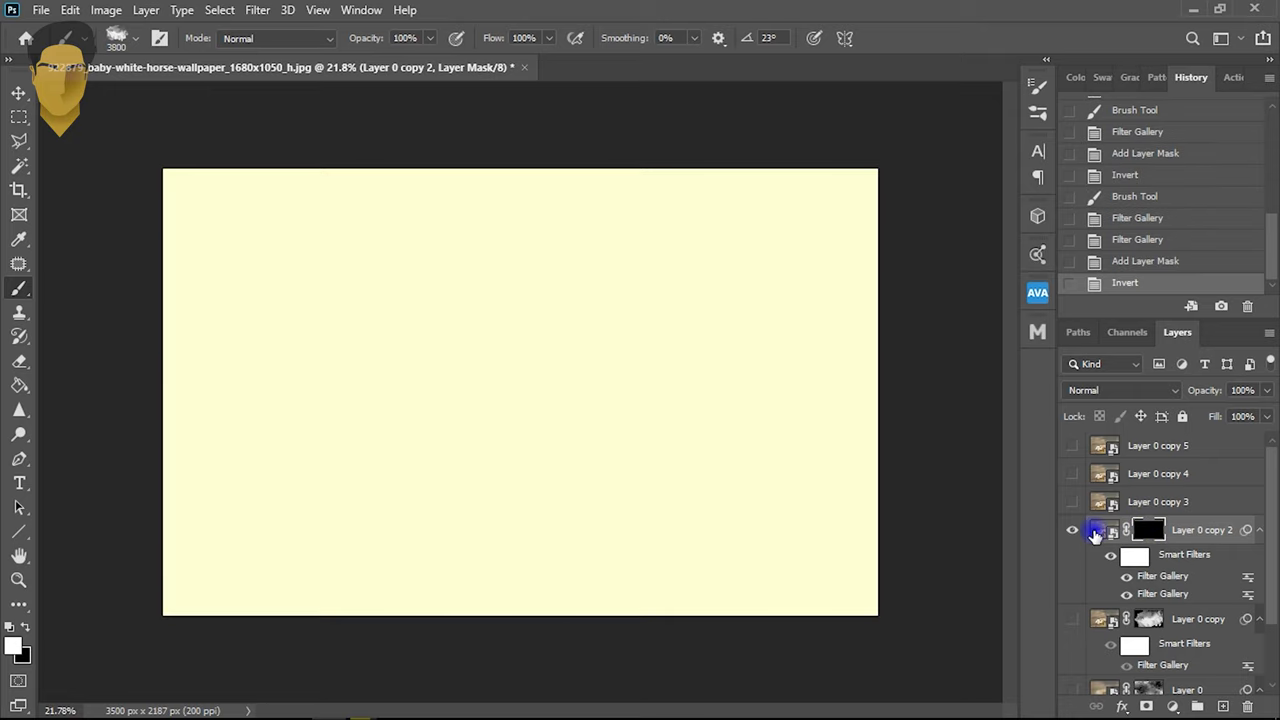
drag(1095, 535, 1103, 500)
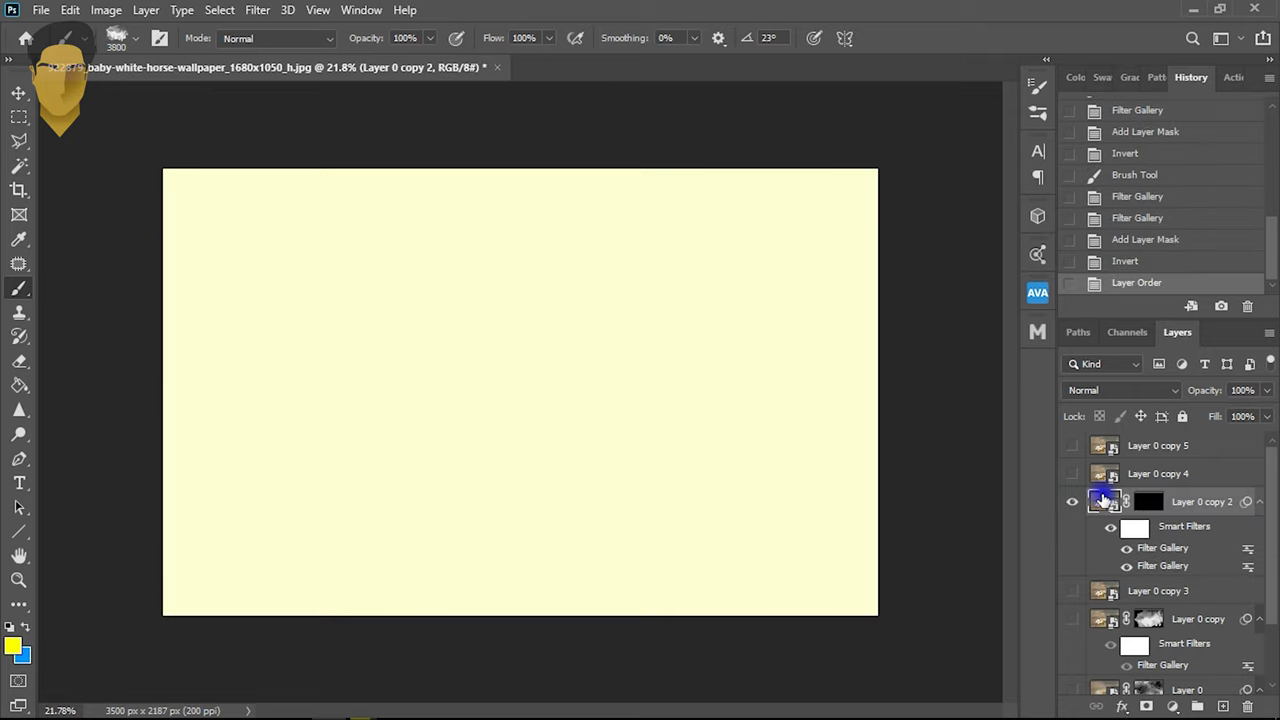
click(1070, 591)
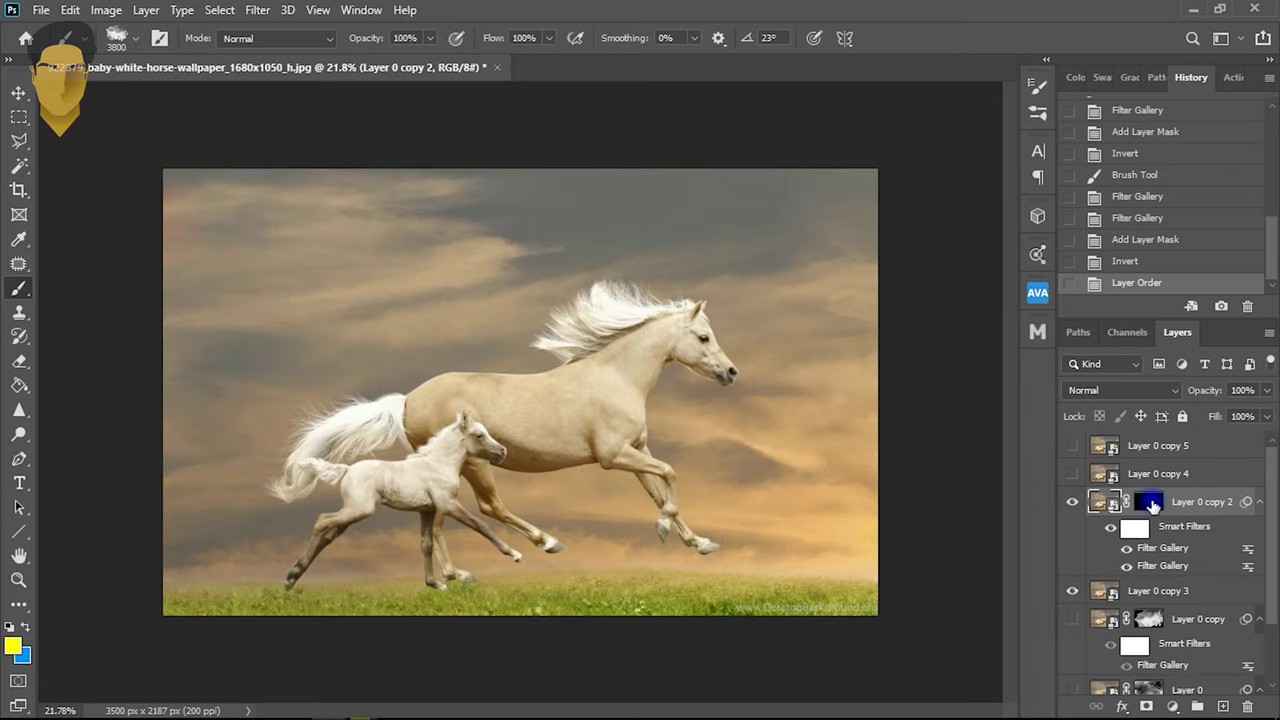
click(1148, 503)
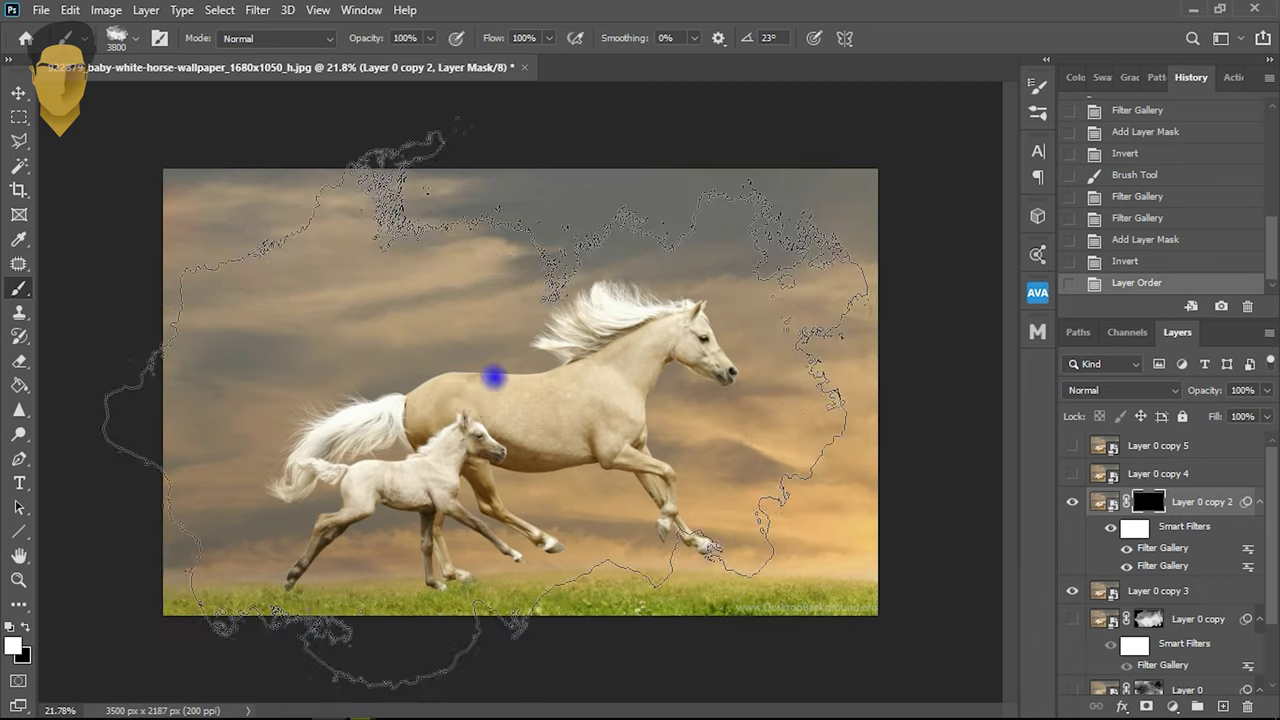
- Choose the brush 4 preset and reduce its size to 199 px
right_click(511, 320)
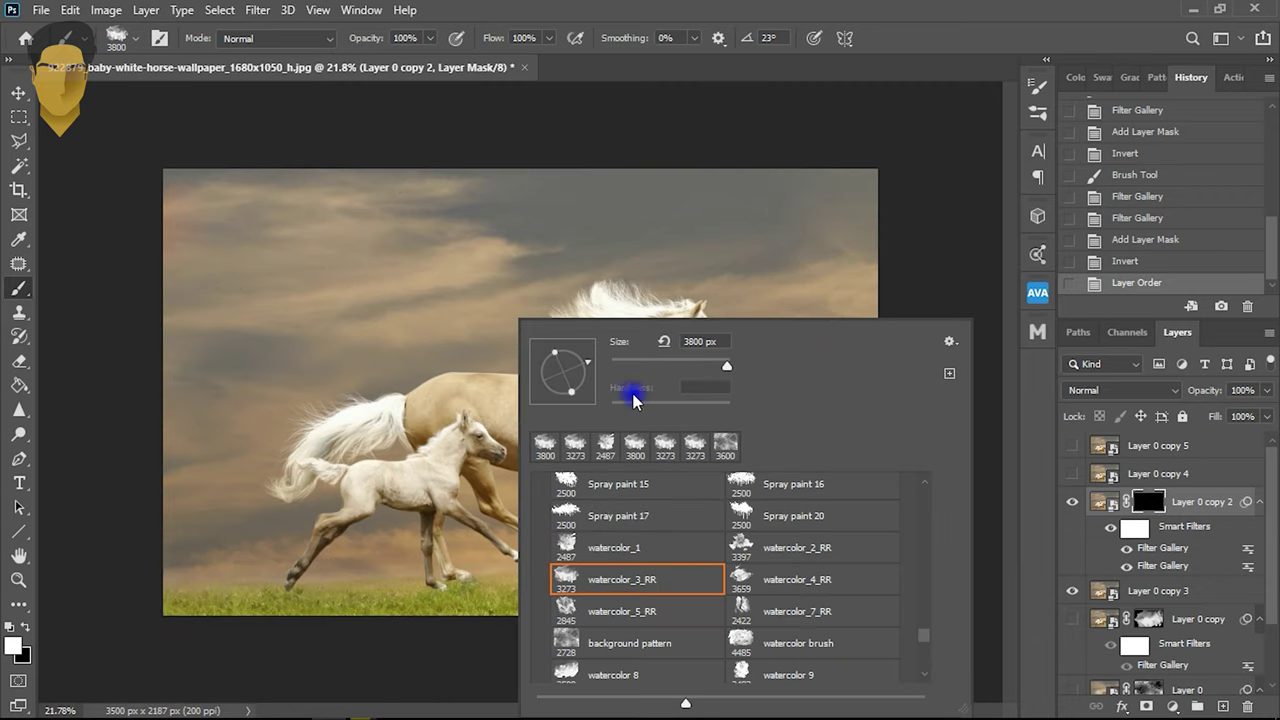
scroll(686, 578, up, 3)
scroll(686, 571, up, 5)
drag(920, 608, 932, 558)
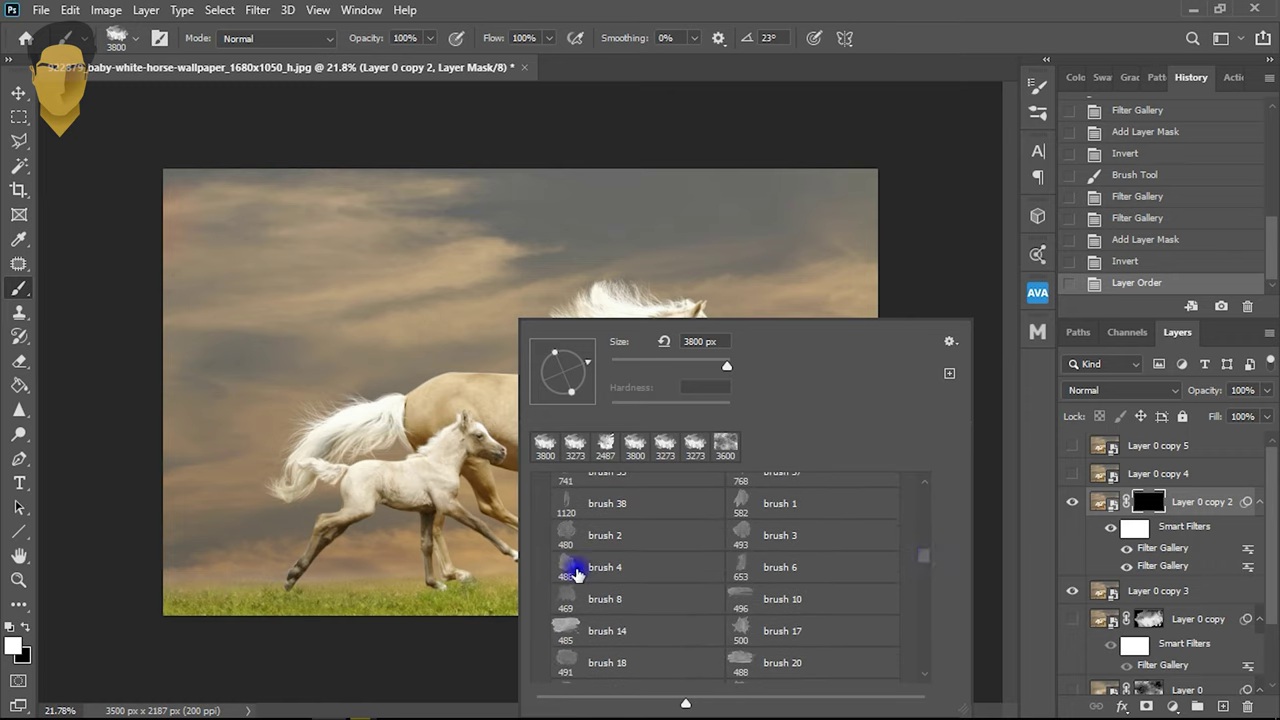
click(566, 567)
drag(686, 364, 651, 364)
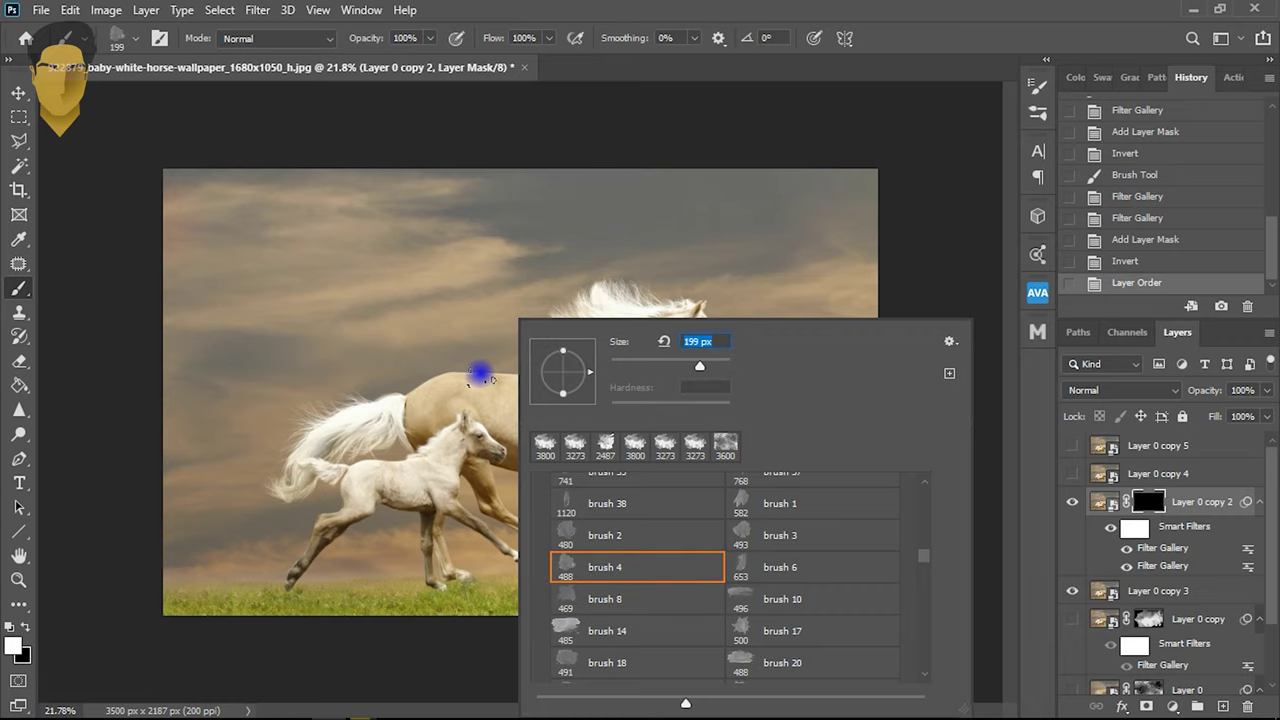
click(479, 373)
key(ctrl+z)
scroll(482, 370, up, 5)
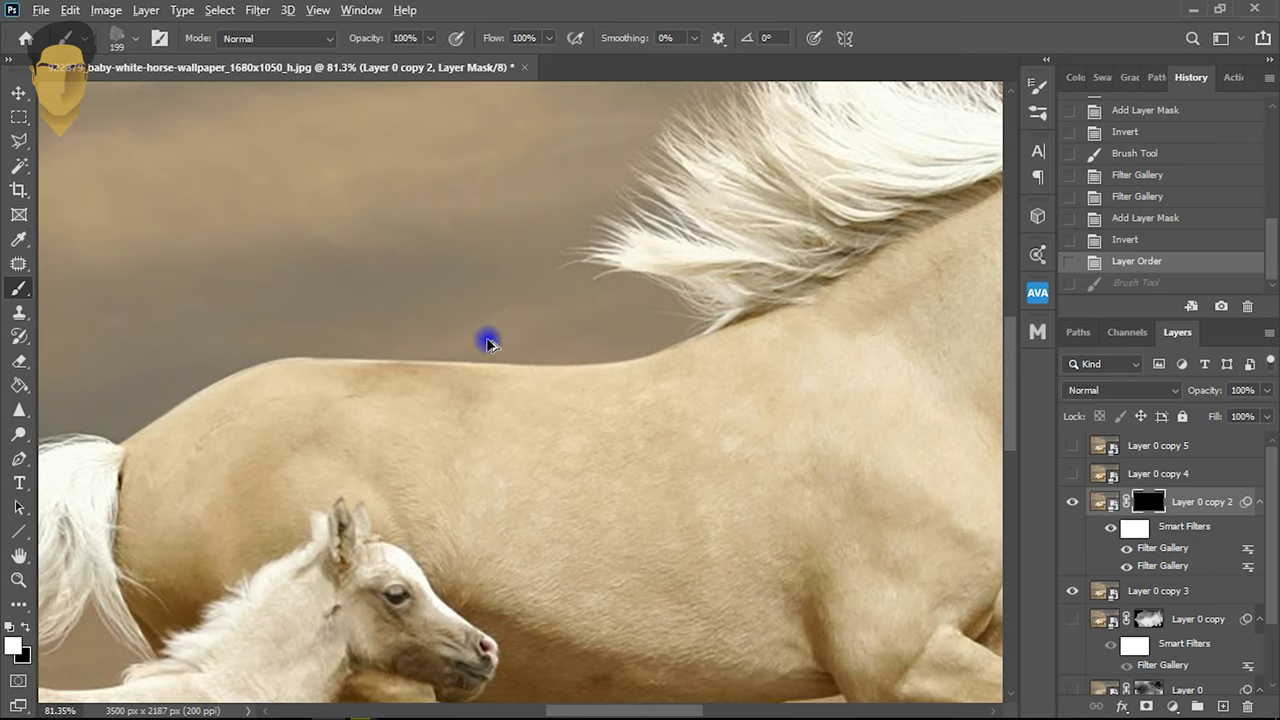
click(161, 40)
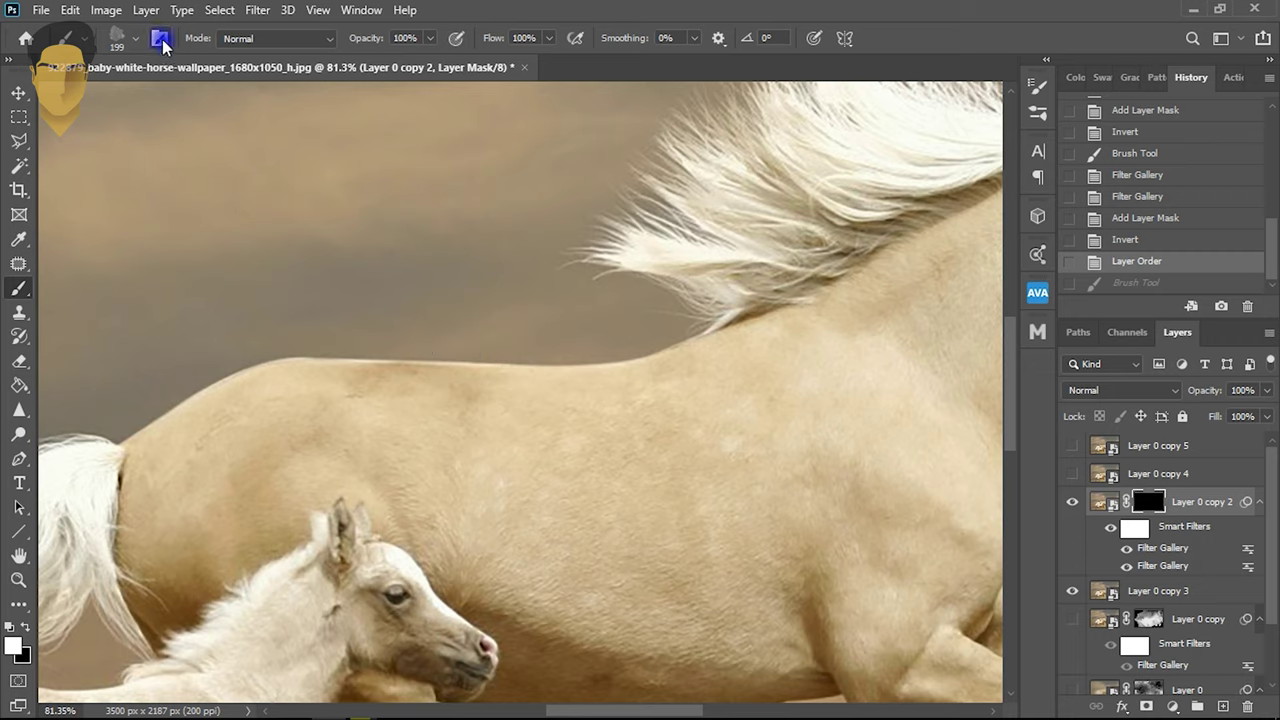
- Enable Shape Dynamics with 40% minimum diameter and 64% angle jitter
click(161, 40)
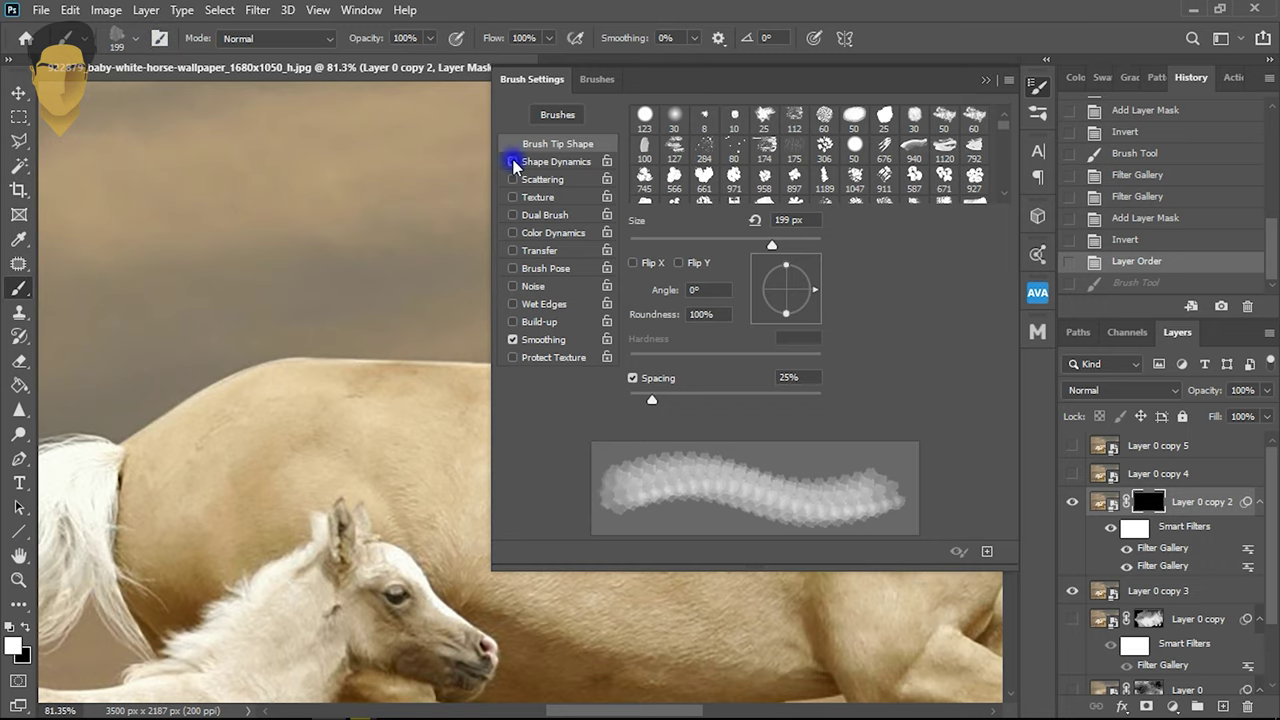
click(543, 163)
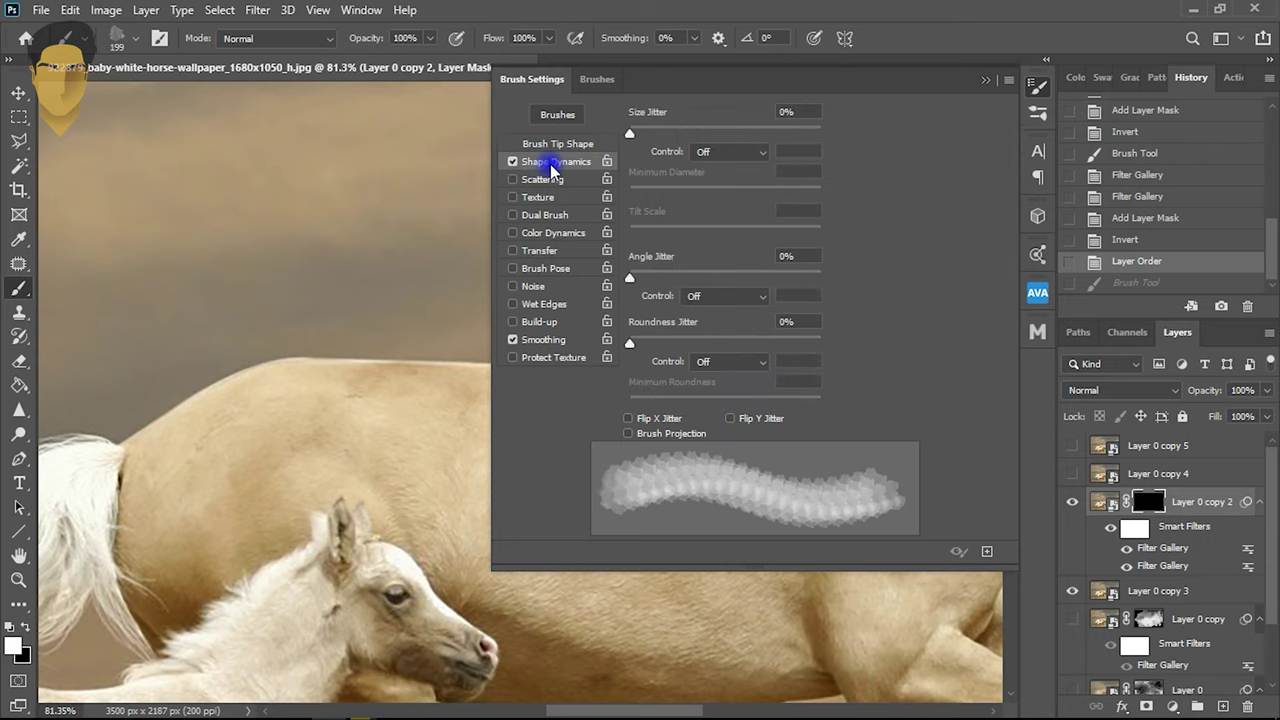
drag(630, 134, 696, 134)
click(631, 195)
mouse_move(644, 195)
mouse_down()
mouse_move(829, 168)
mouse_move(705, 193)
mouse_up()
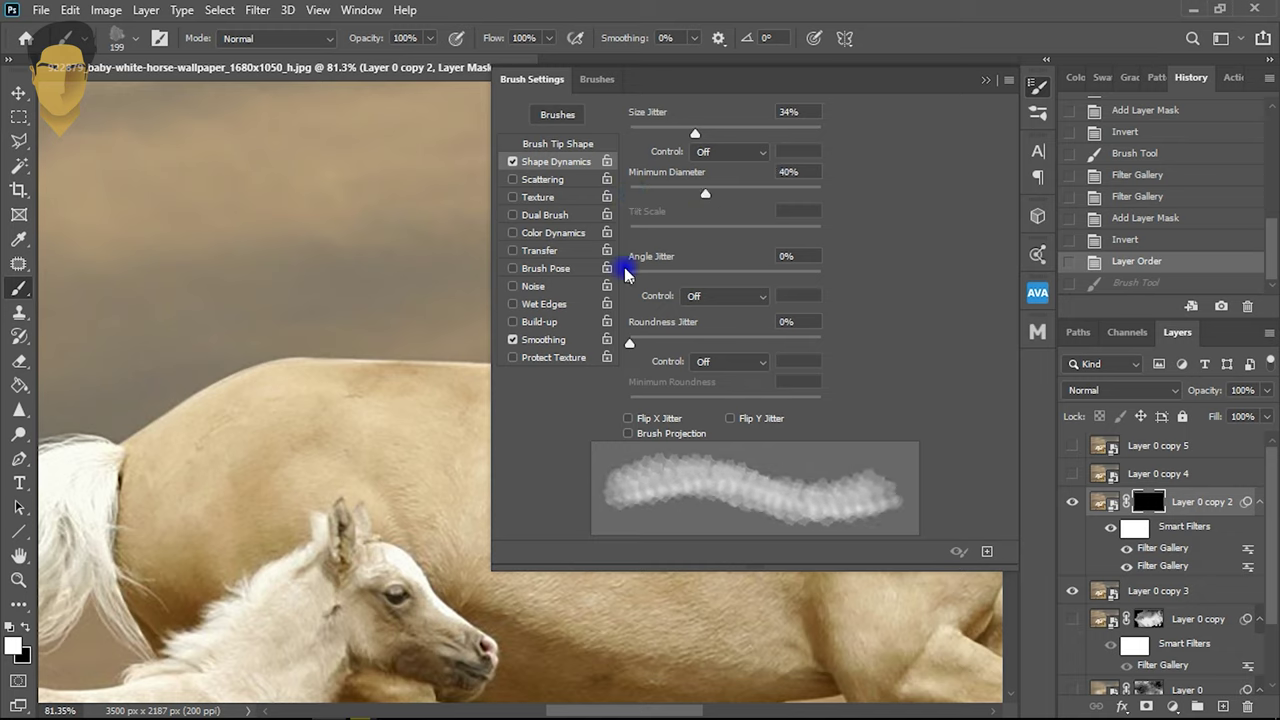
drag(626, 276, 748, 267)
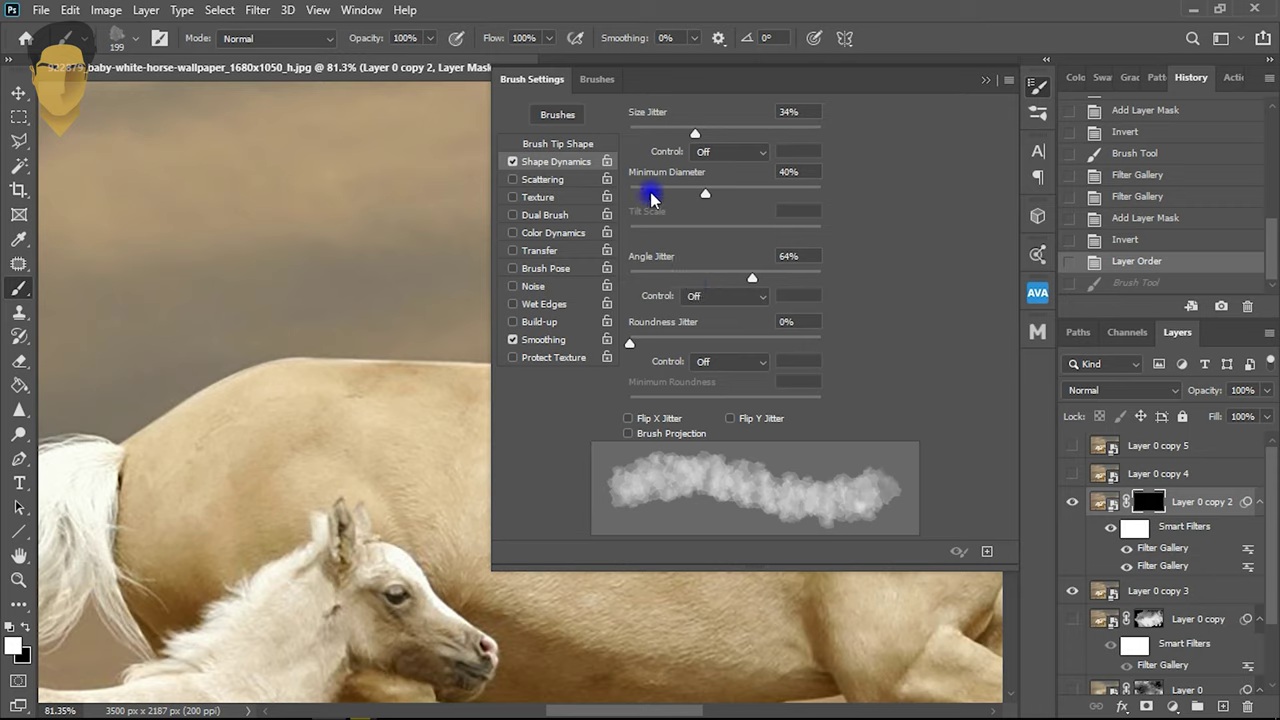
- Enable Scattering at 15%, count 2, count jitter 30%, and lower size jitter to 8%
click(512, 180)
click(552, 180)
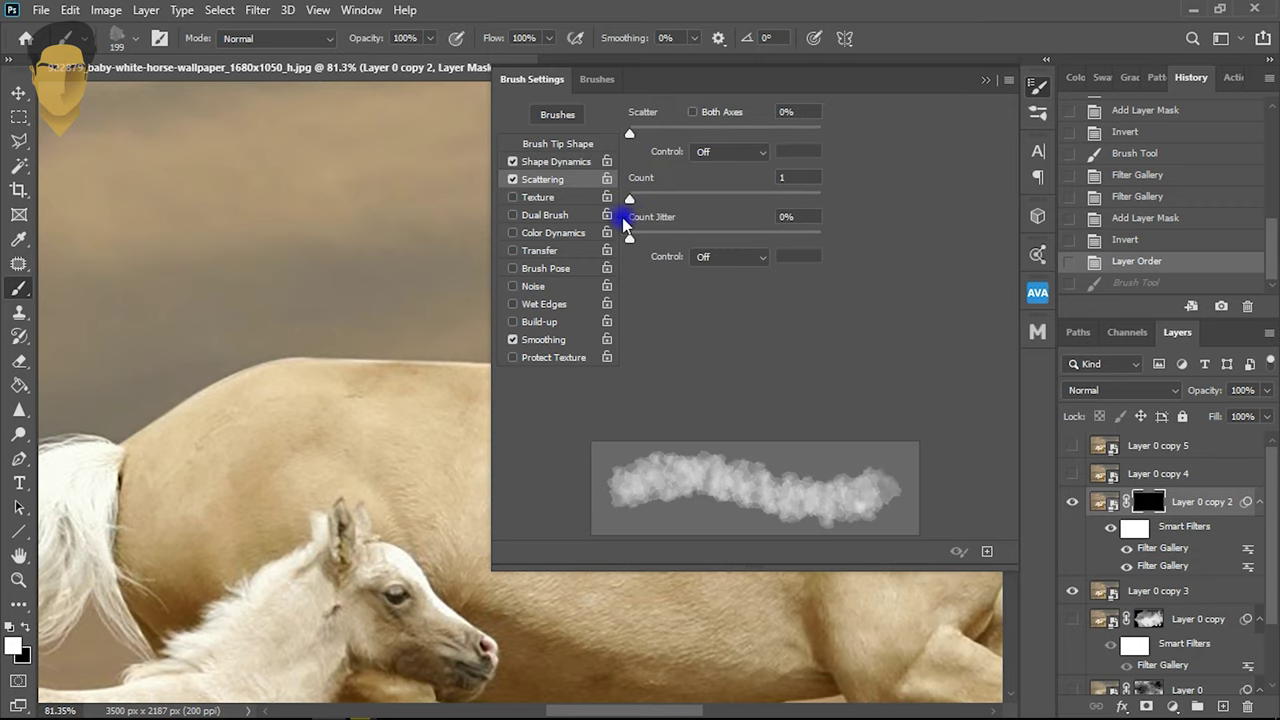
mouse_move(630, 135)
mouse_down()
mouse_move(651, 131)
mouse_move(632, 133)
mouse_up()
drag(628, 196, 641, 195)
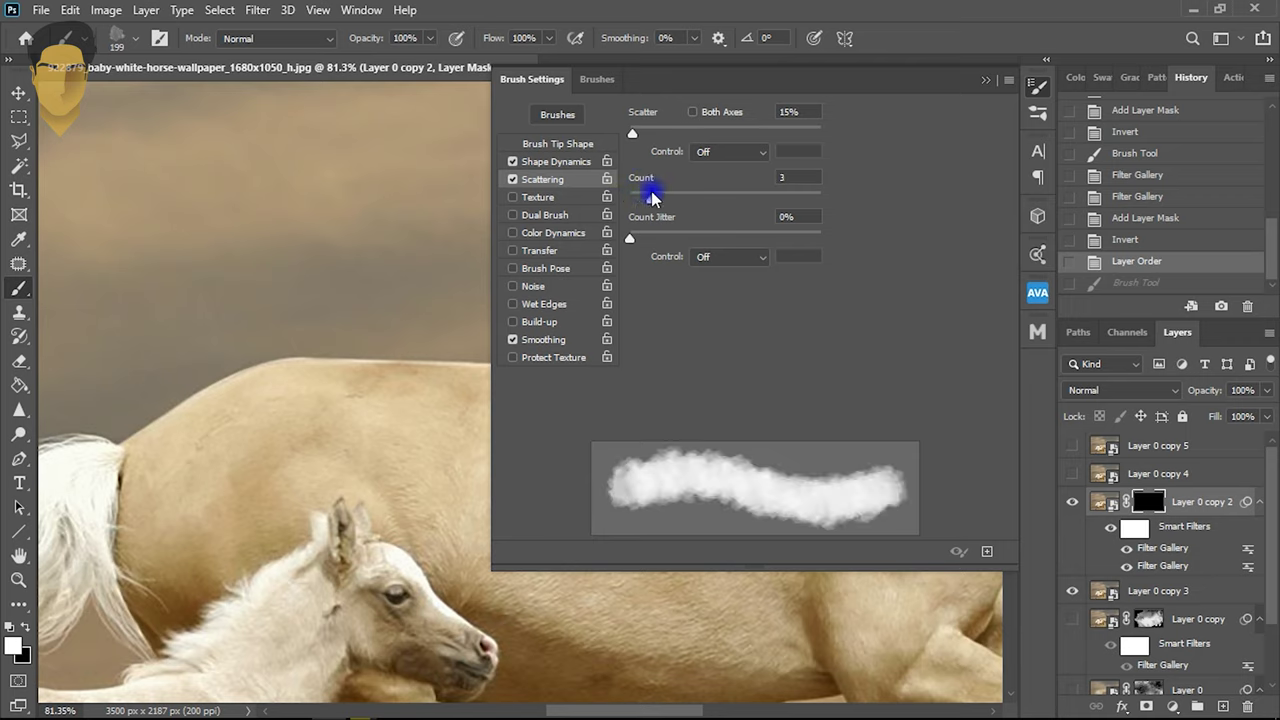
drag(631, 233, 688, 233)
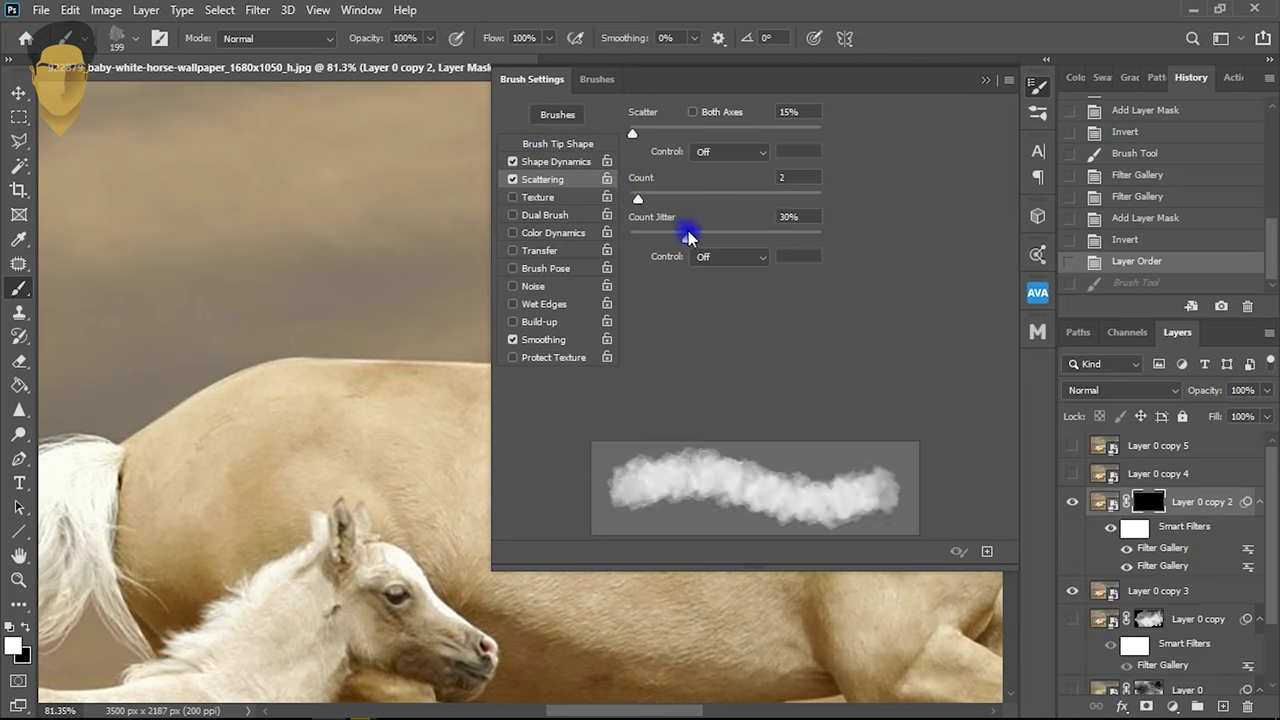
click(555, 162)
mouse_move(631, 133)
mouse_down()
mouse_move(763, 123)
mouse_move(631, 143)
mouse_move(646, 141)
mouse_up()
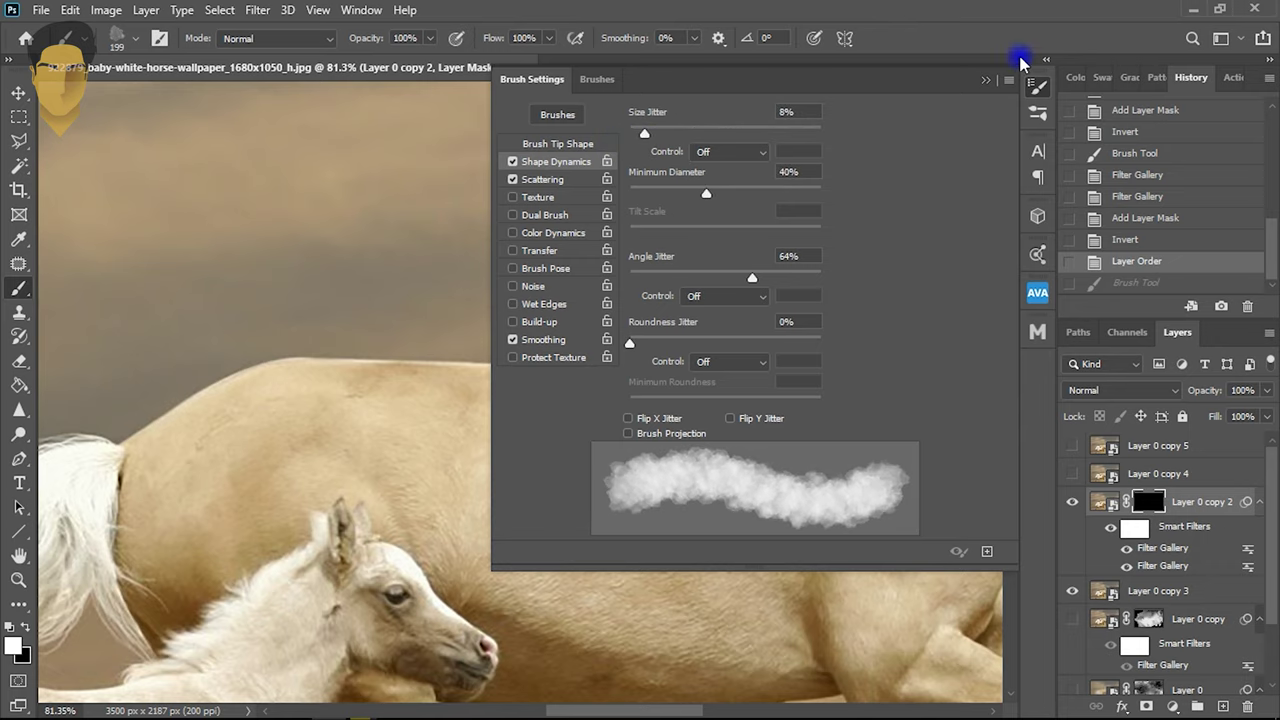
click(983, 82)
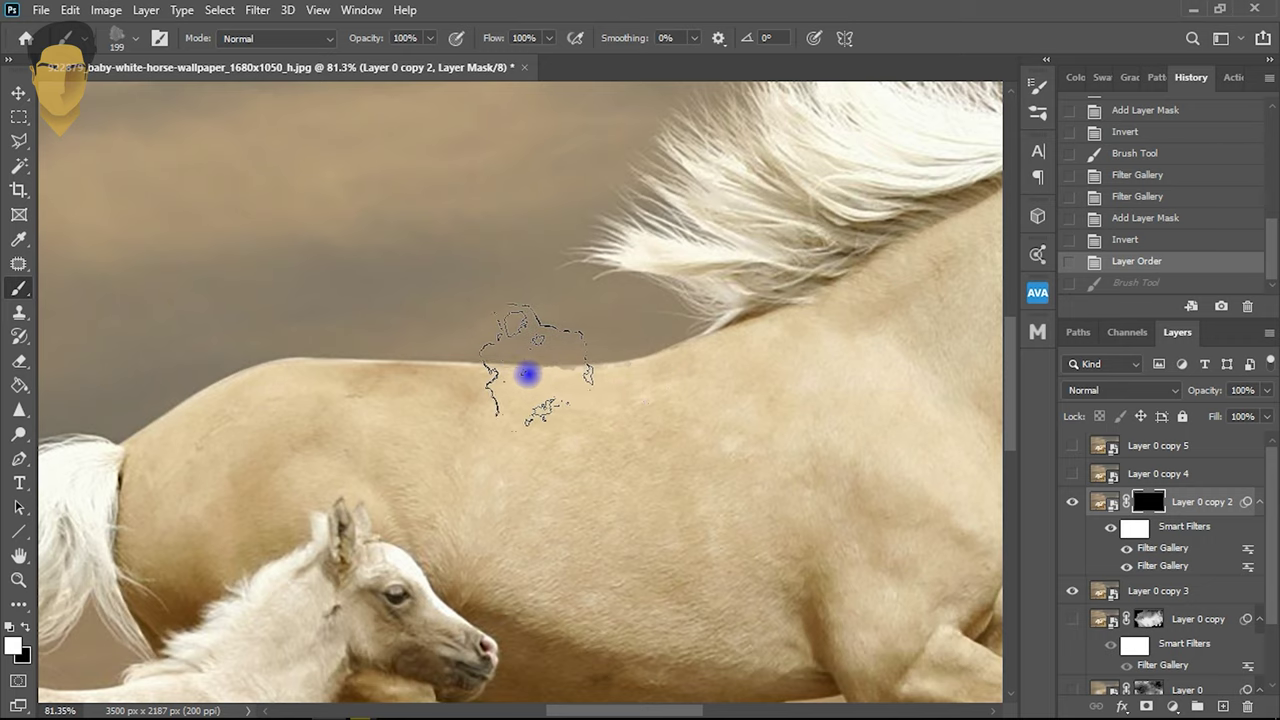
- Paint white on the mask along the mare's back, ear, throat, neck, chest and front leg
drag(713, 347, 686, 363)
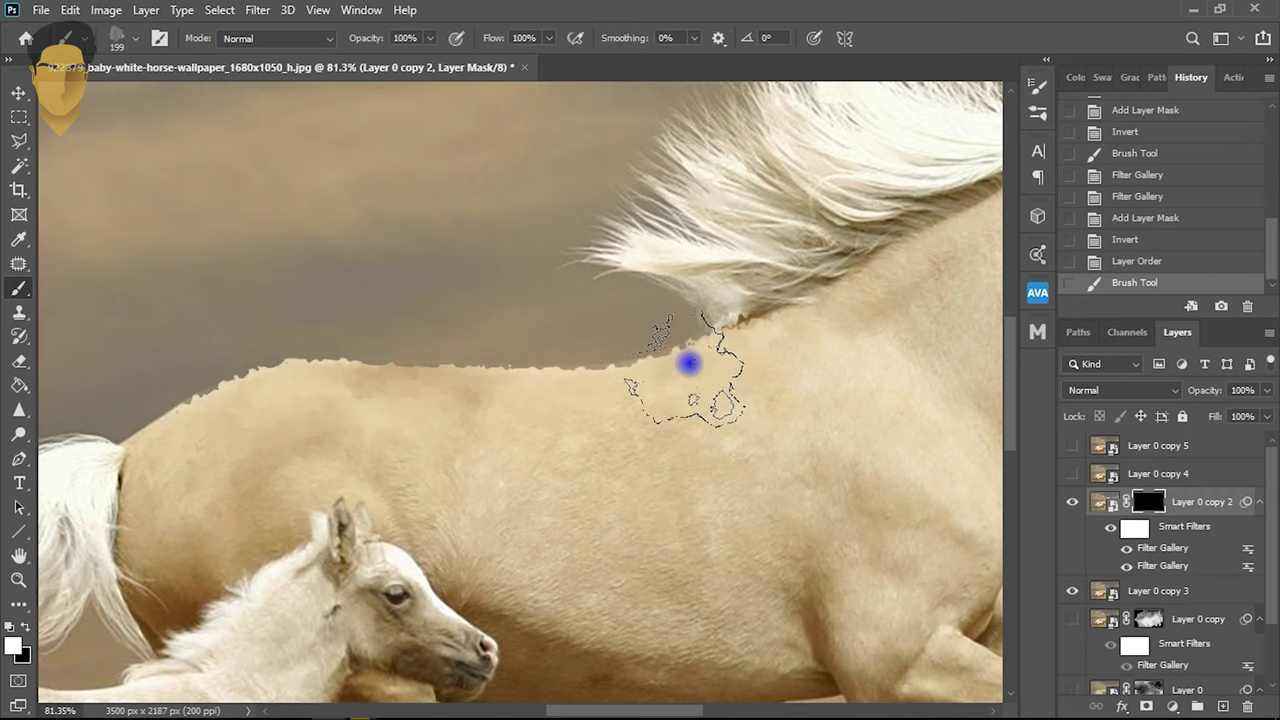
scroll(680, 296, down, 1)
drag(680, 296, 731, 209)
scroll(583, 249, down, 2)
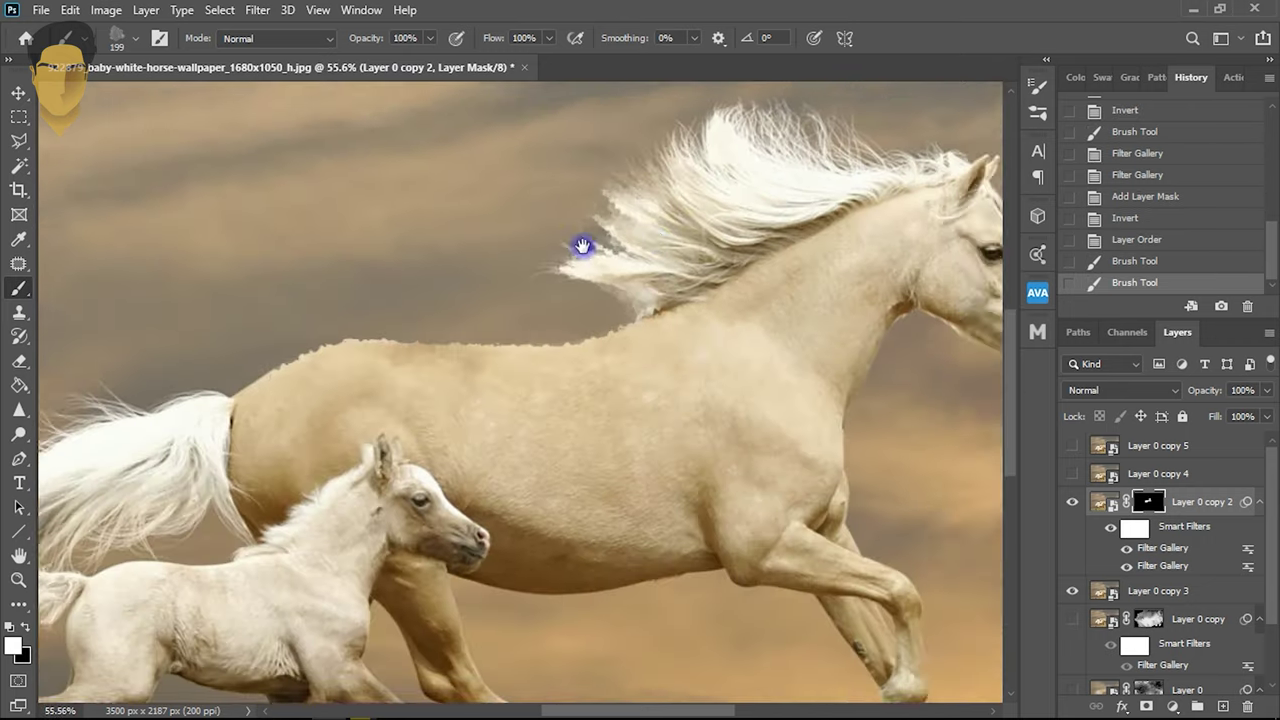
scroll(549, 287, up, 1)
click(729, 214)
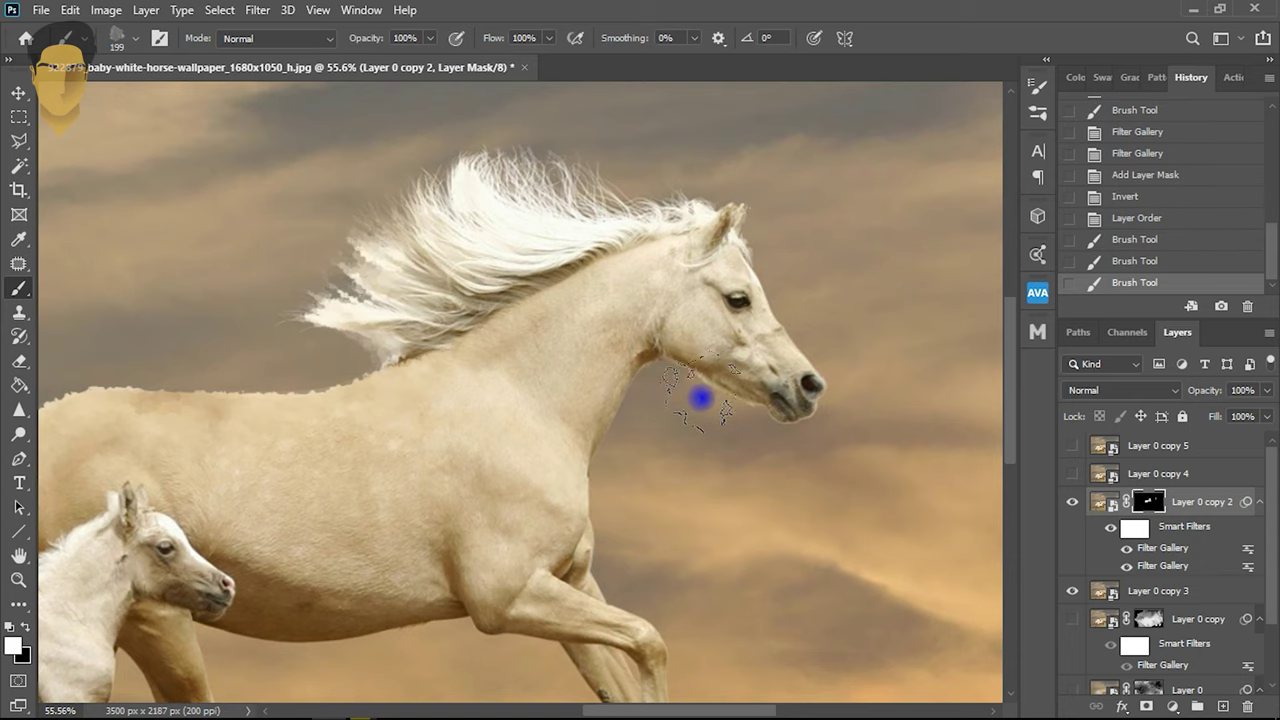
click(692, 386)
scroll(692, 386, up, 5)
scroll(657, 386, up, 1)
click(566, 491)
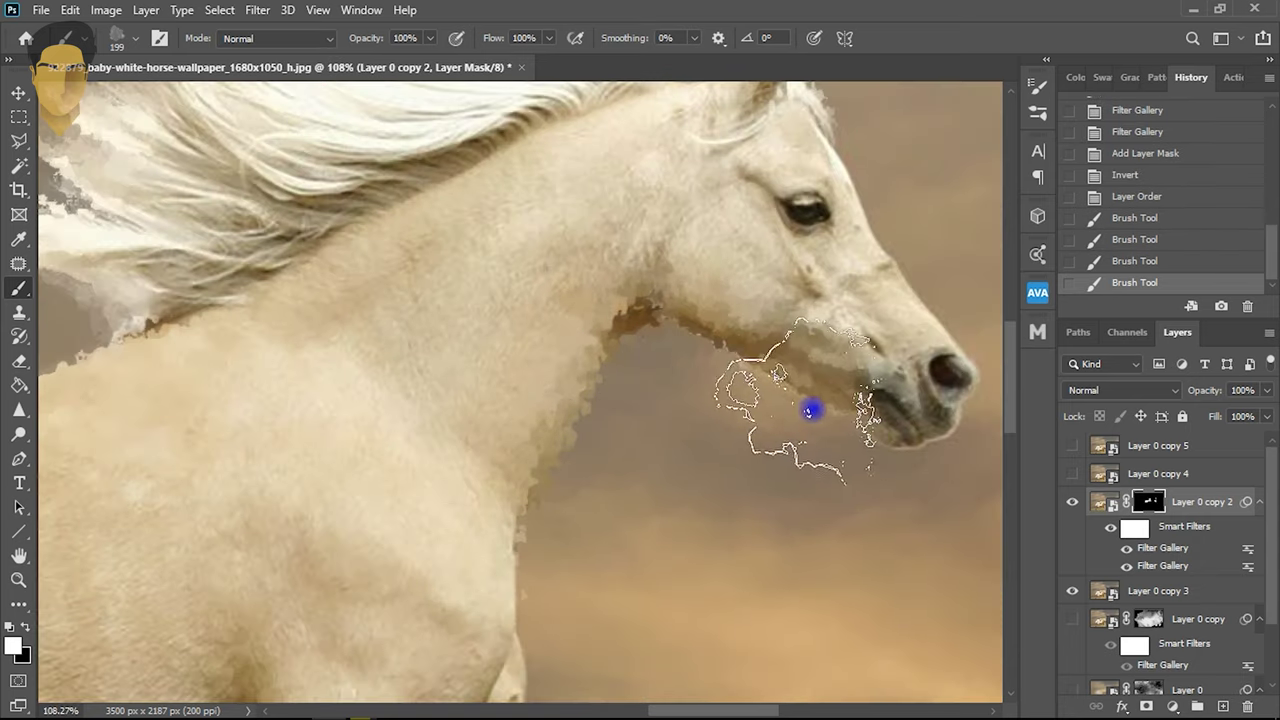
scroll(866, 128, down, 4)
click(566, 440)
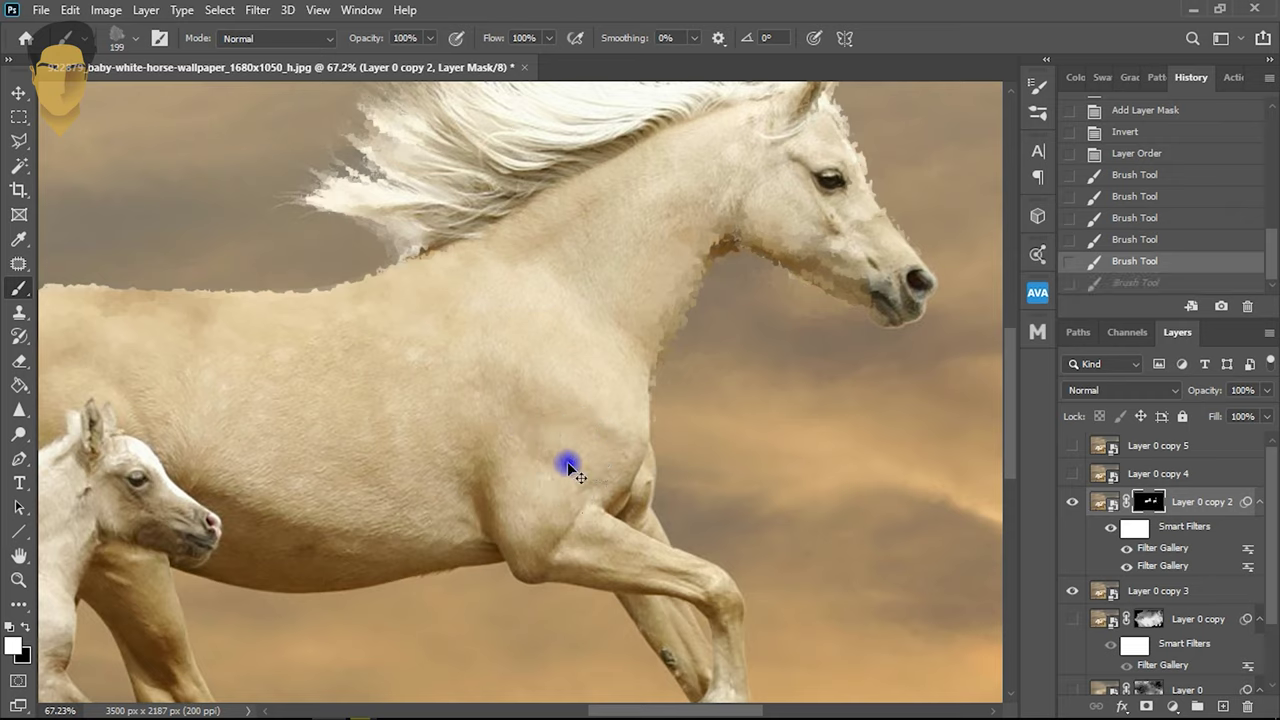
drag(564, 414, 630, 339)
click(630, 488)
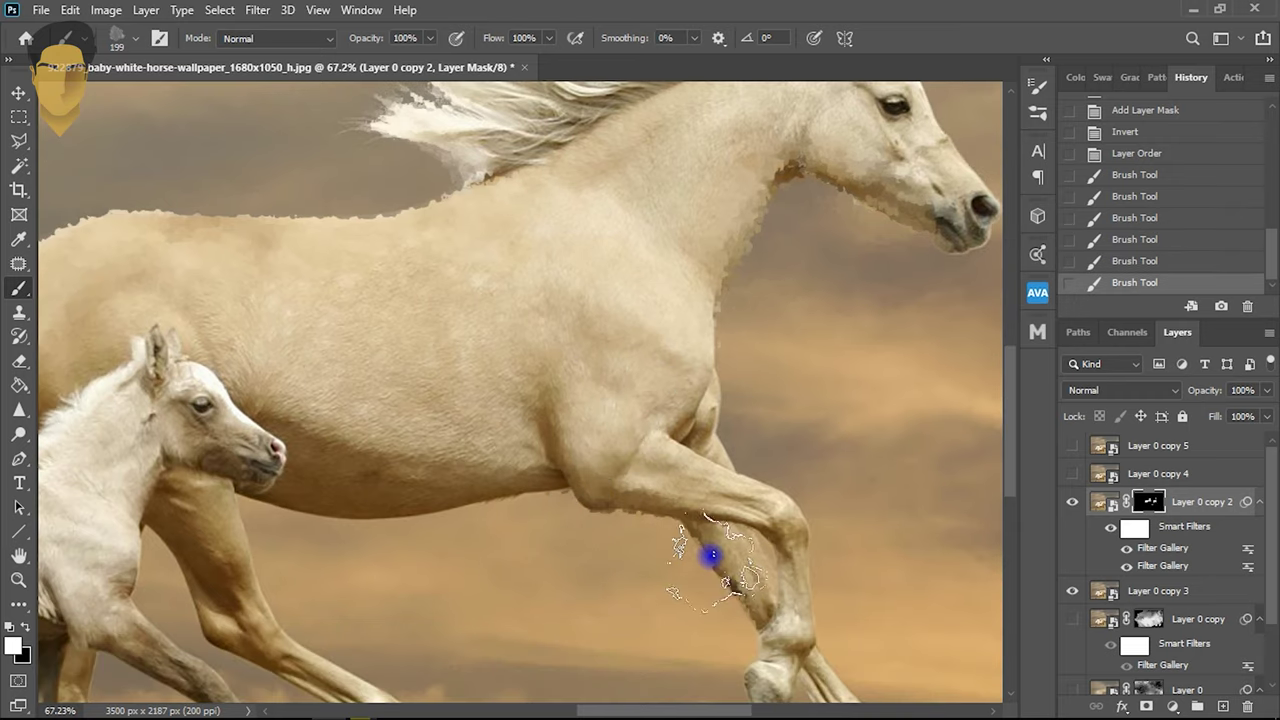
click(409, 500)
- Smooth the mare's belly edge and paint the mask along the foal's hind leg
drag(370, 505, 691, 309)
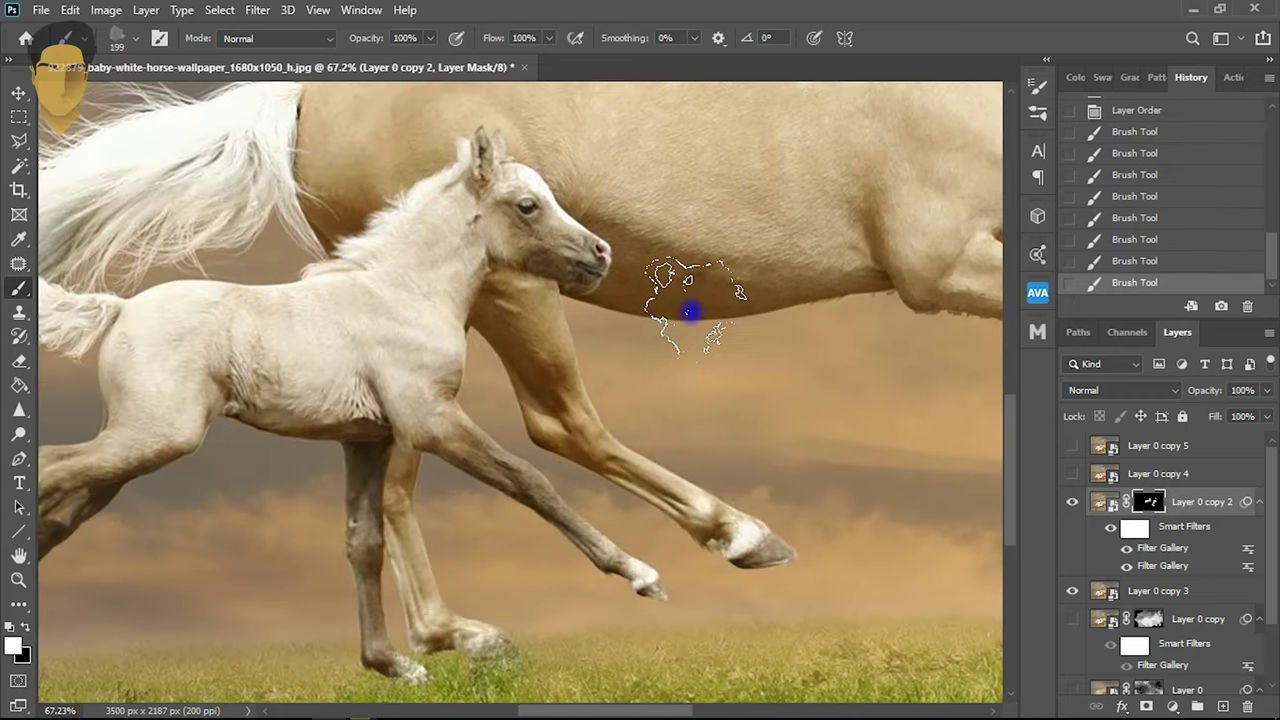
drag(670, 351, 754, 309)
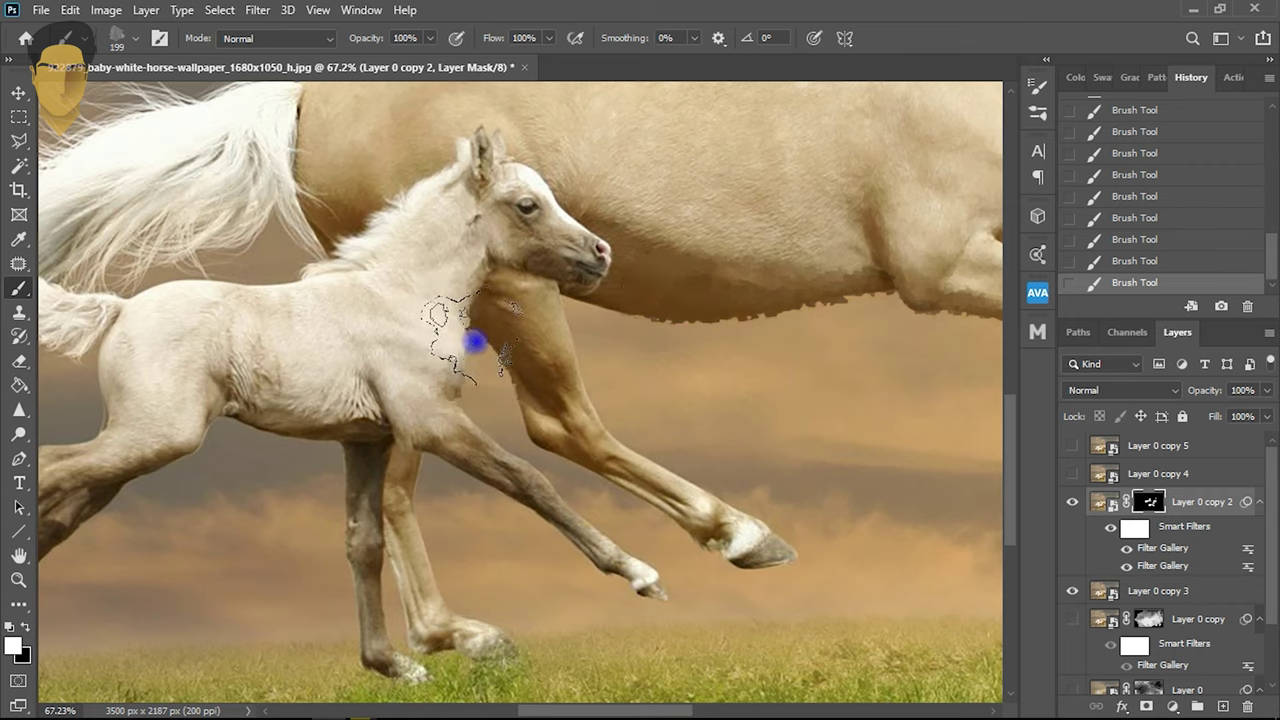
drag(388, 218, 661, 333)
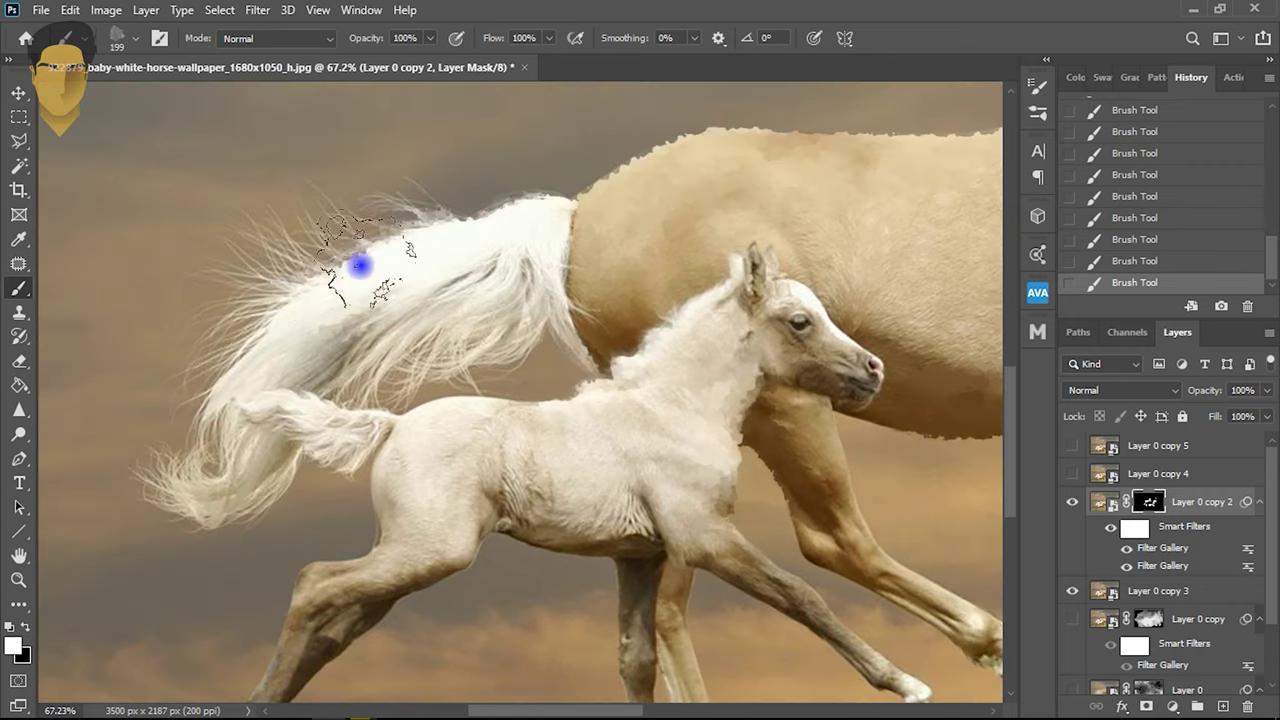
scroll(423, 460, down, 3)
scroll(414, 423, up, 2)
drag(414, 423, 229, 537)
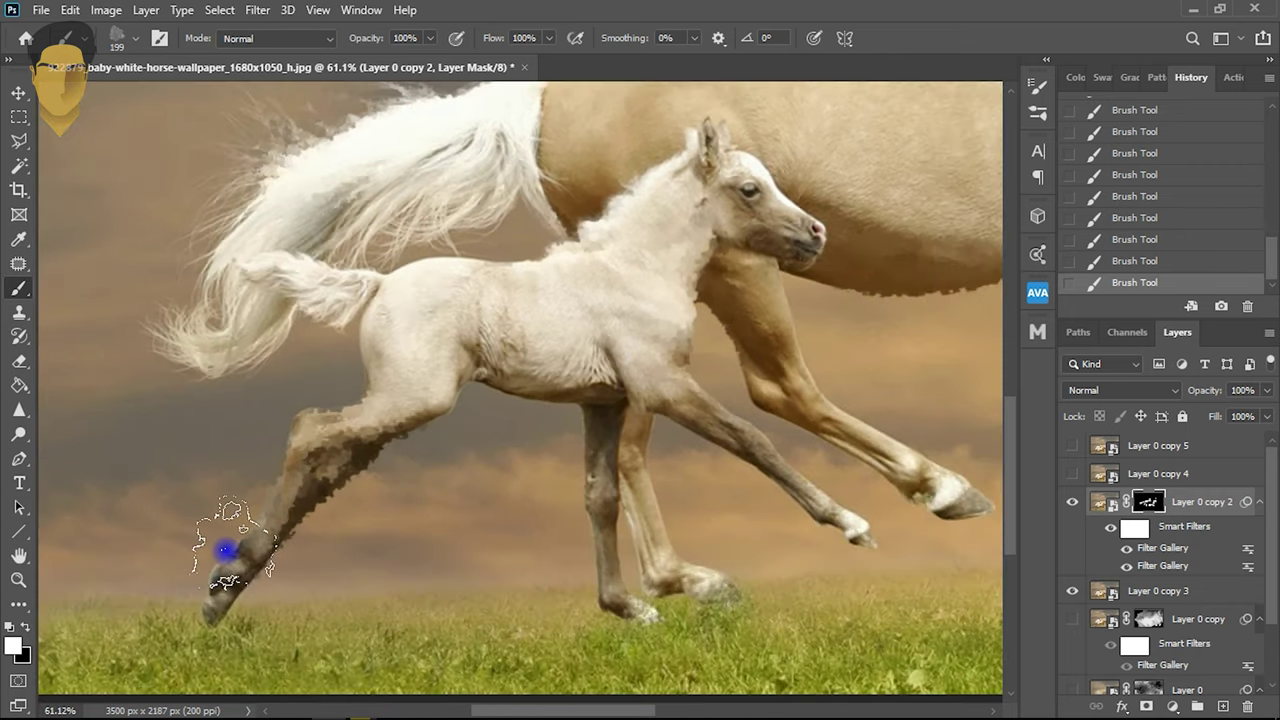
drag(330, 450, 215, 605)
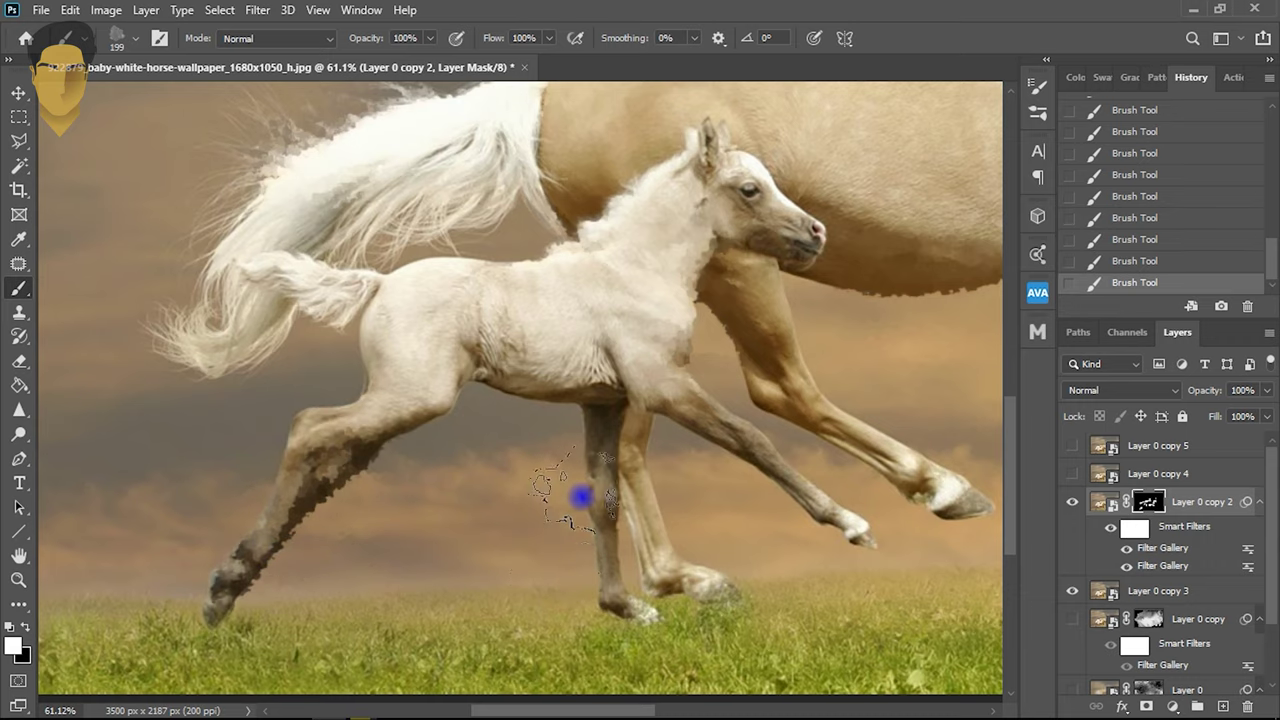
scroll(714, 429, down, 2)
scroll(709, 391, down, 1)
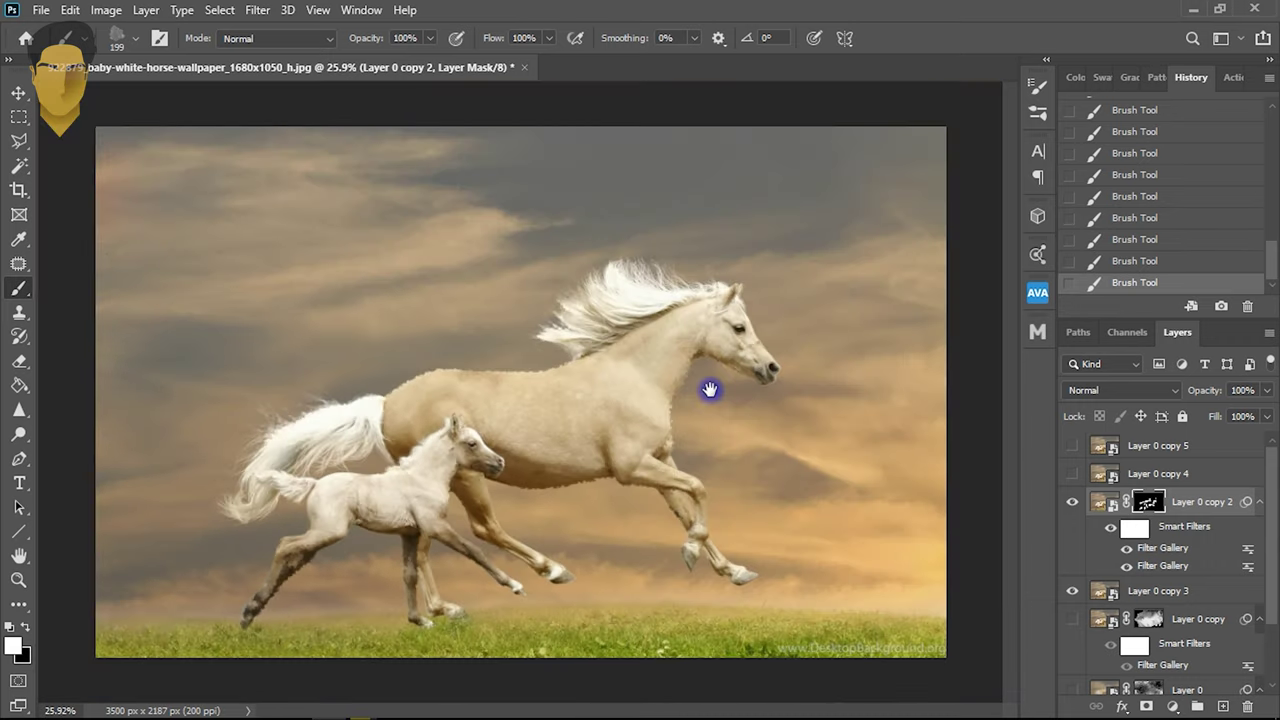
scroll(722, 284, up, 2)
scroll(722, 284, up, 2)
- Paint the mask along the top of the mane, then briefly show Layer 0 copy 3
drag(771, 266, 526, 183)
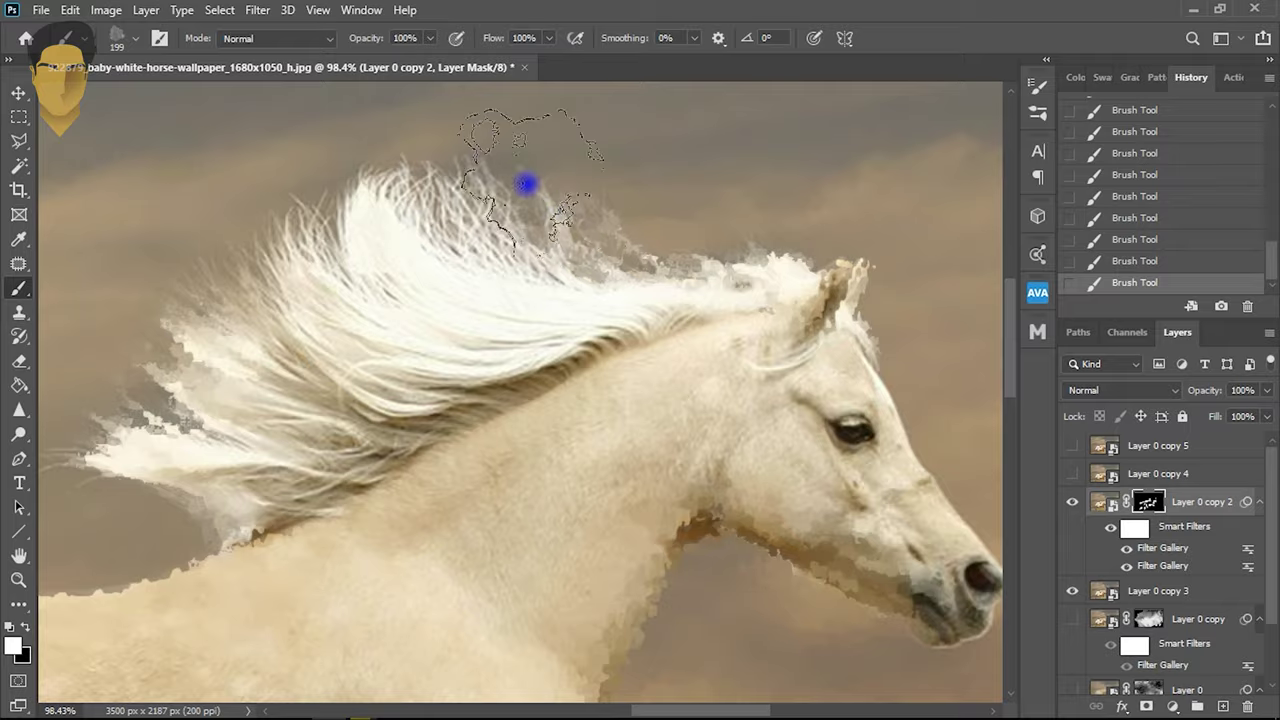
scroll(676, 325, down, 2)
scroll(672, 328, down, 1)
scroll(343, 549, up, 3)
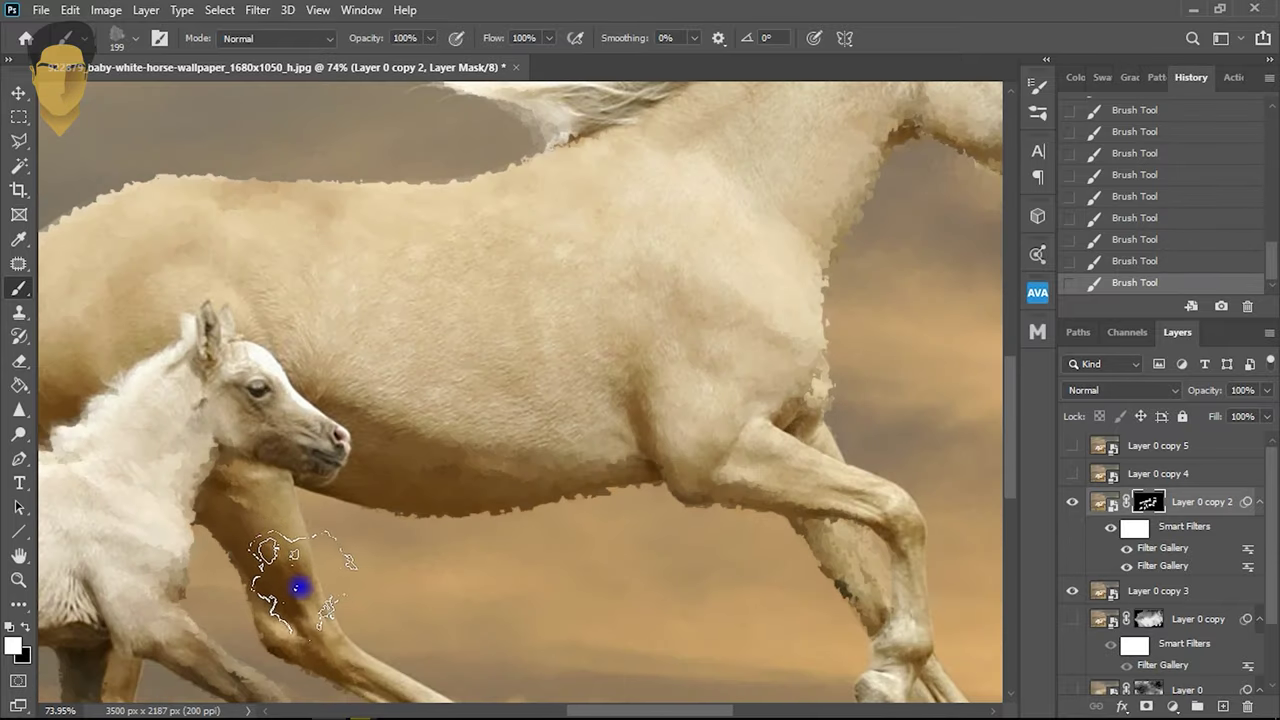
scroll(257, 269, down, 2)
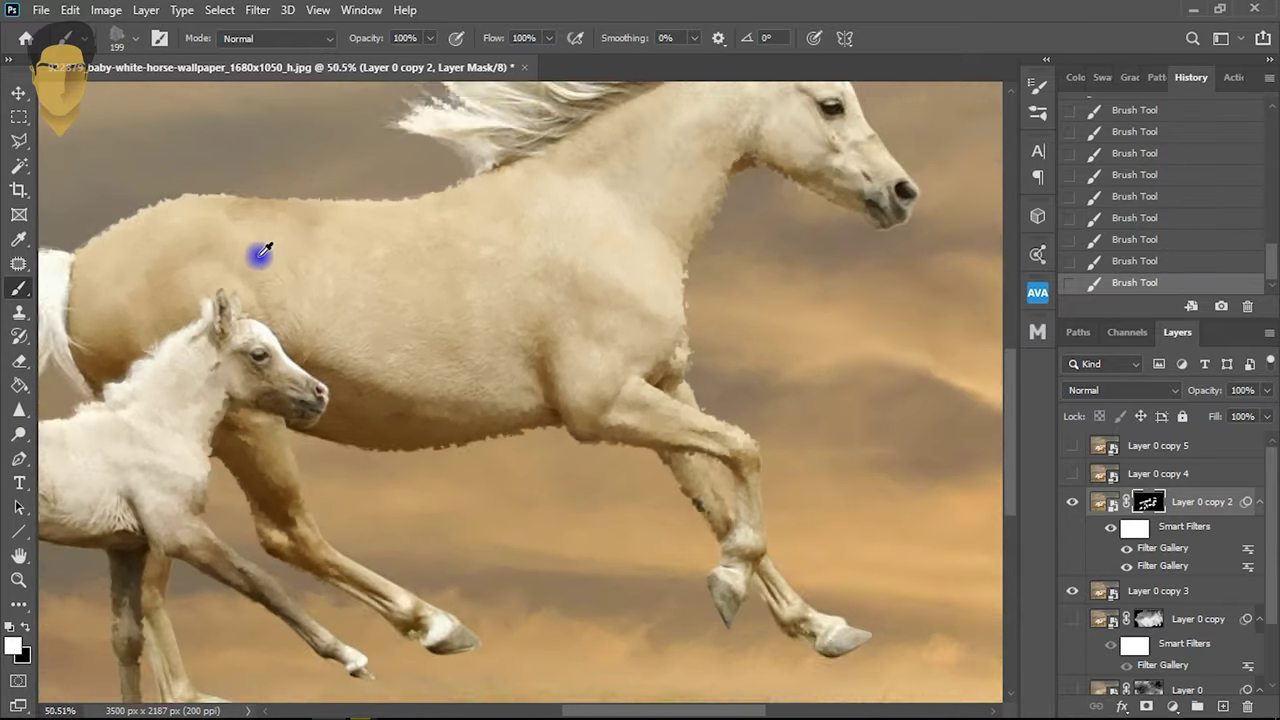
scroll(287, 303, down, 2)
scroll(287, 303, up, 1)
scroll(414, 363, up, 1)
scroll(418, 358, up, 1)
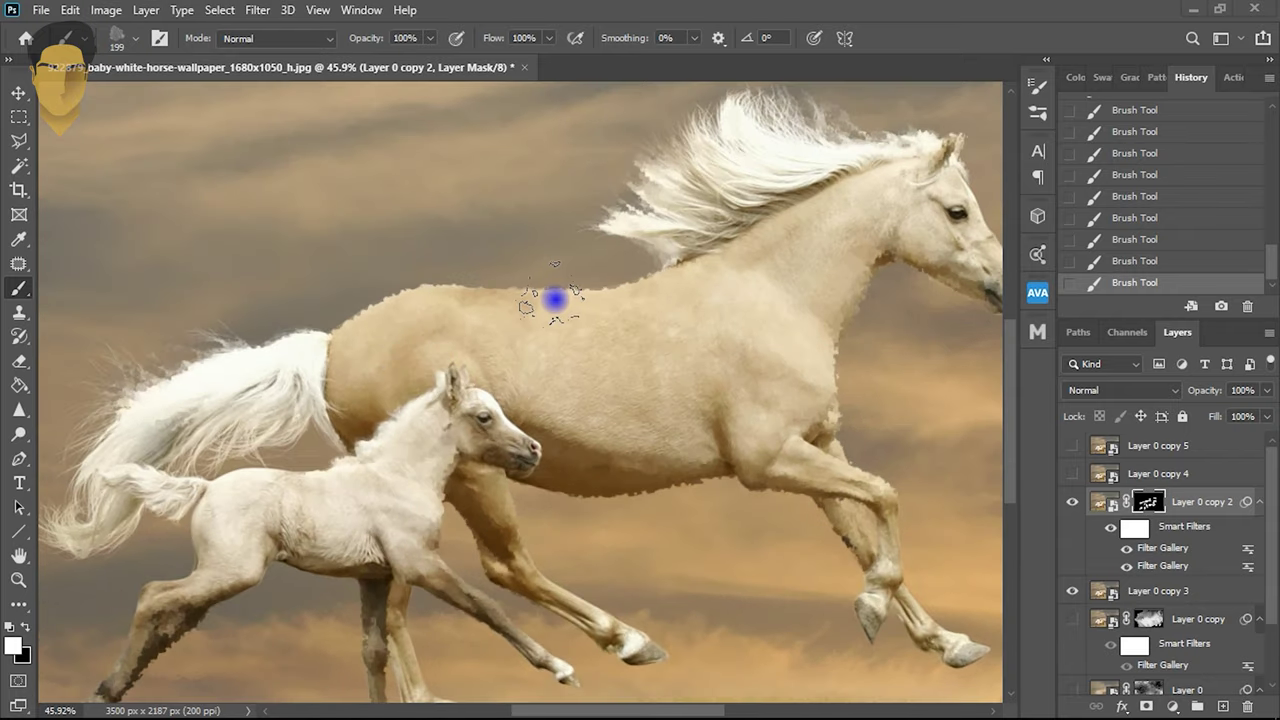
scroll(545, 285, up, 7)
scroll(561, 284, down, 5)
scroll(545, 291, down, 5)
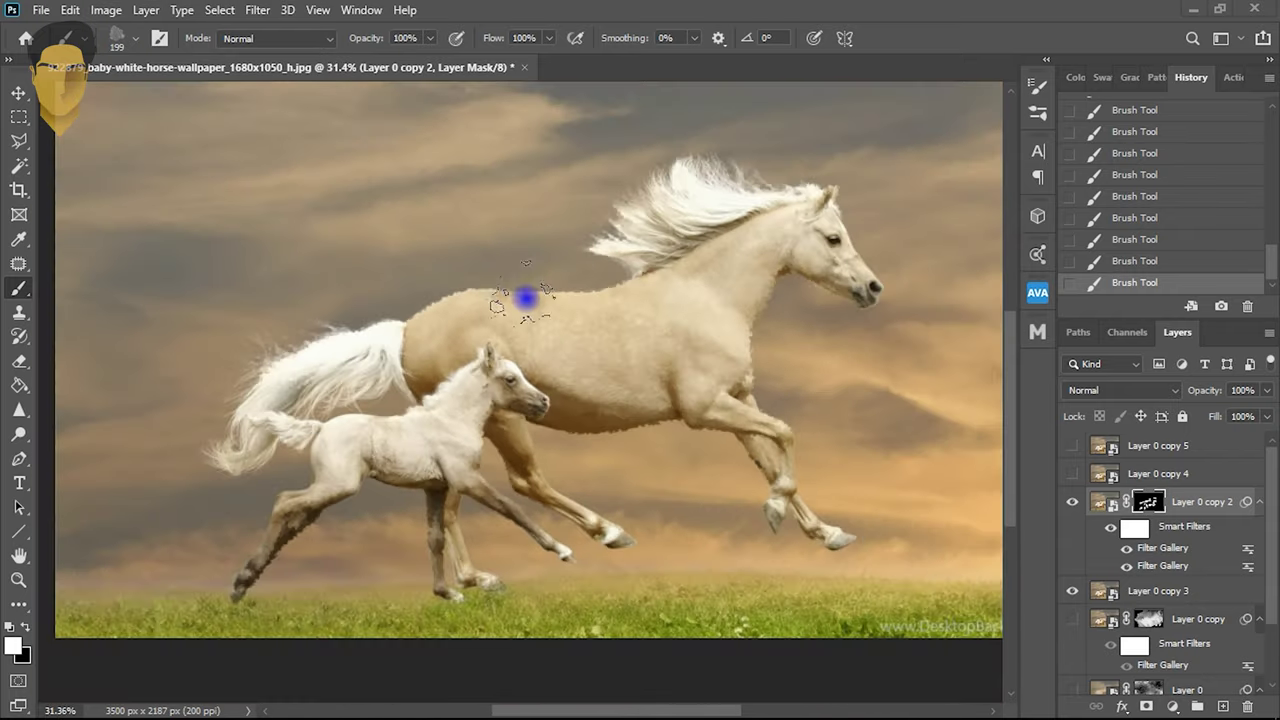
scroll(506, 303, down, 2)
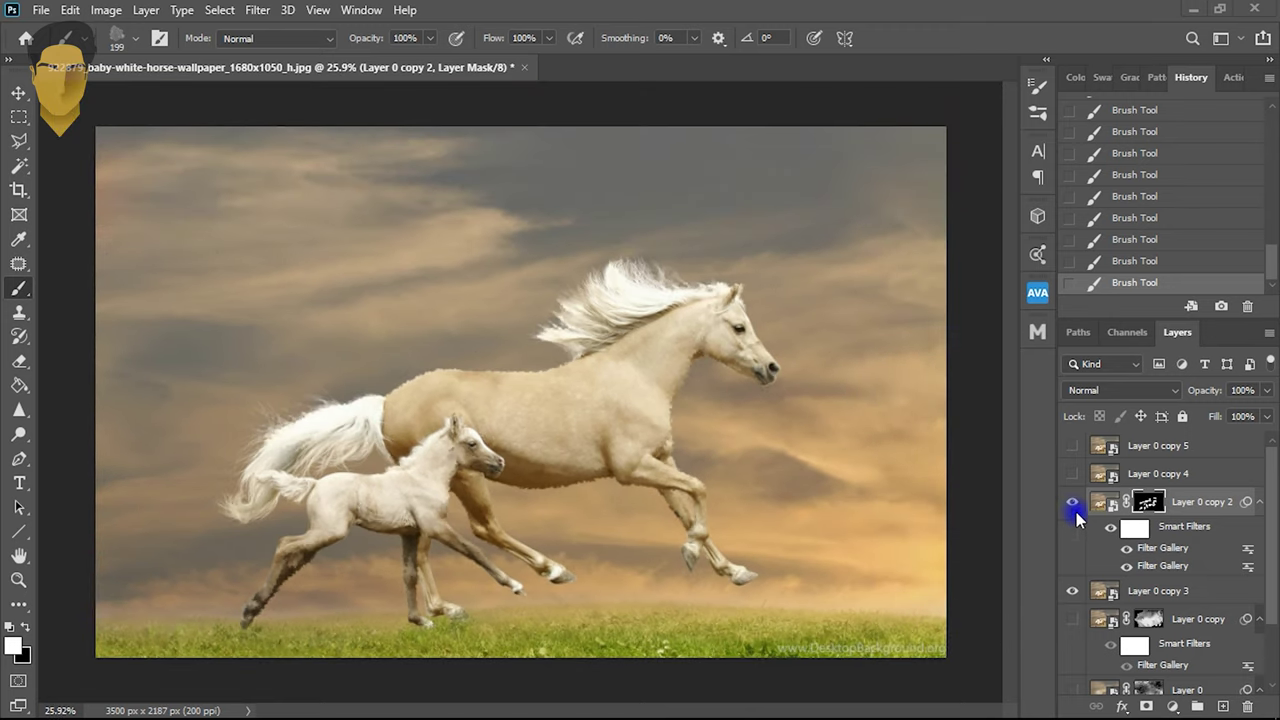
click(1073, 594)
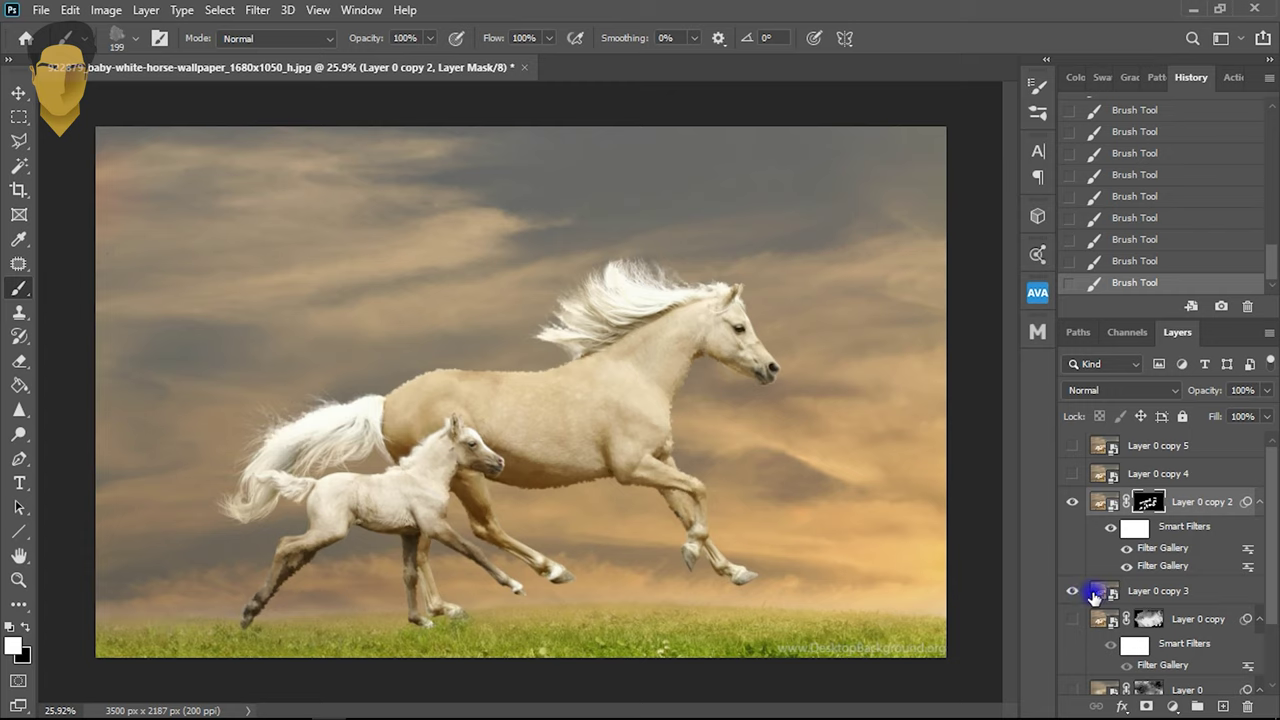
- Move Layer 0 copy 3 above Layer 0 copy 2 and open the Filter Gallery for it
drag(1093, 594, 1101, 503)
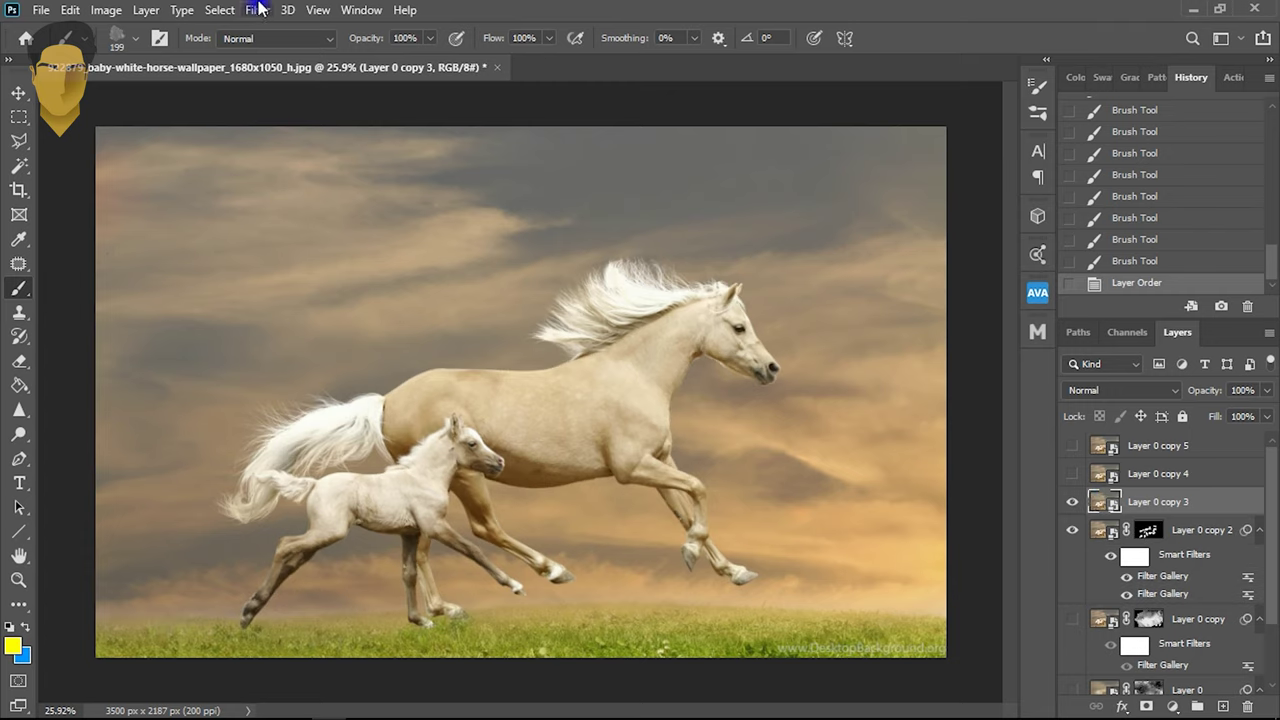
click(259, 9)
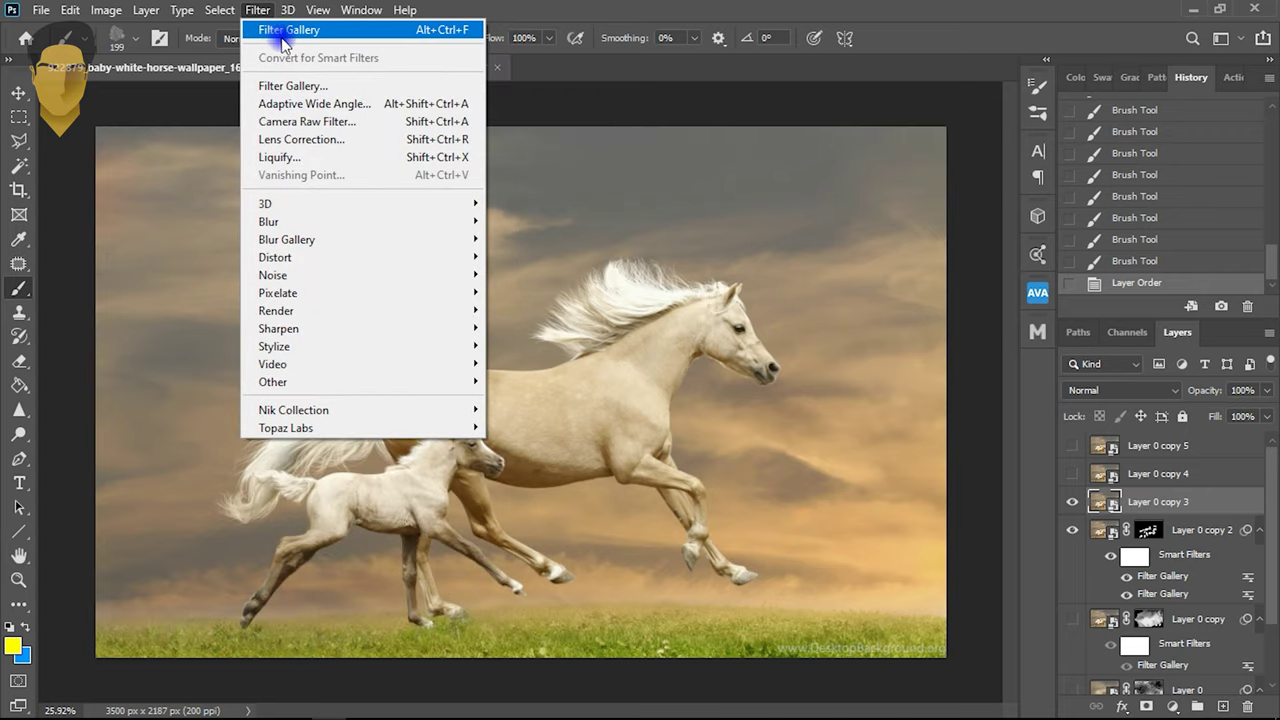
click(283, 33)
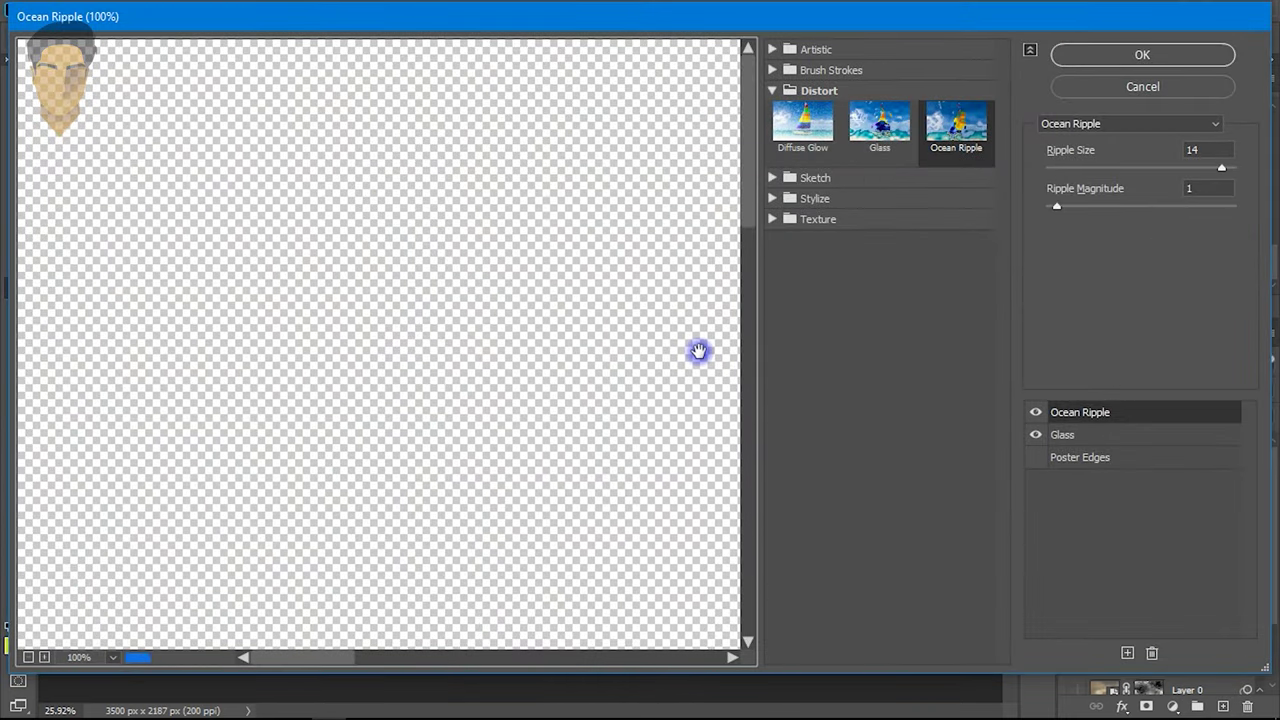
- Swap Ocean Ripple for Artistic > Watercolor at Brush Detail 1, Shadow Intensity 0, Texture 1, and apply
click(100, 662)
click(112, 615)
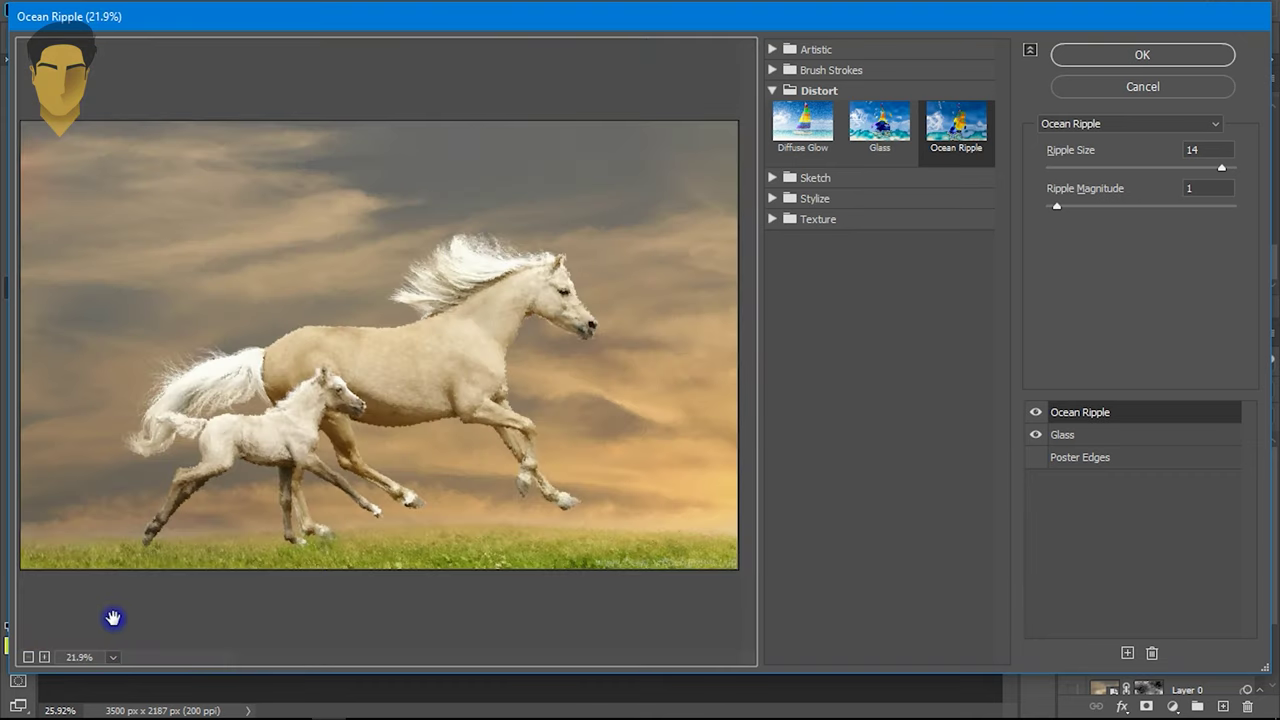
click(772, 91)
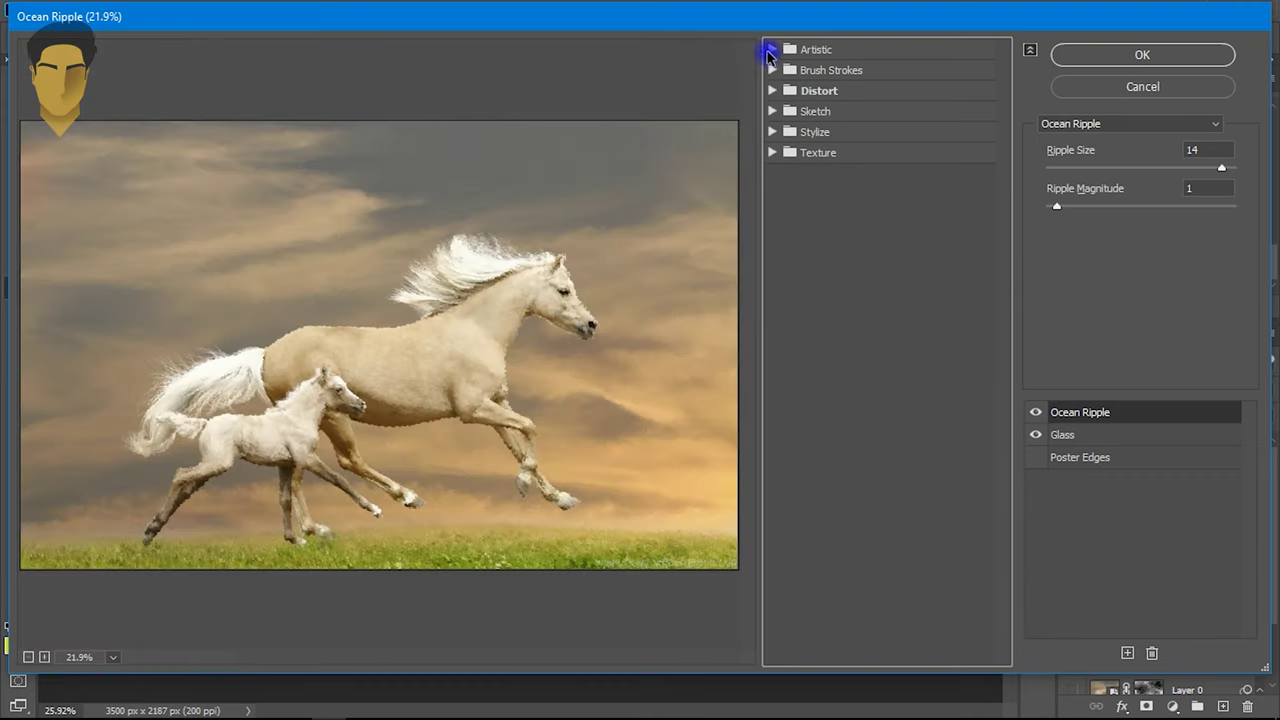
click(769, 52)
click(956, 350)
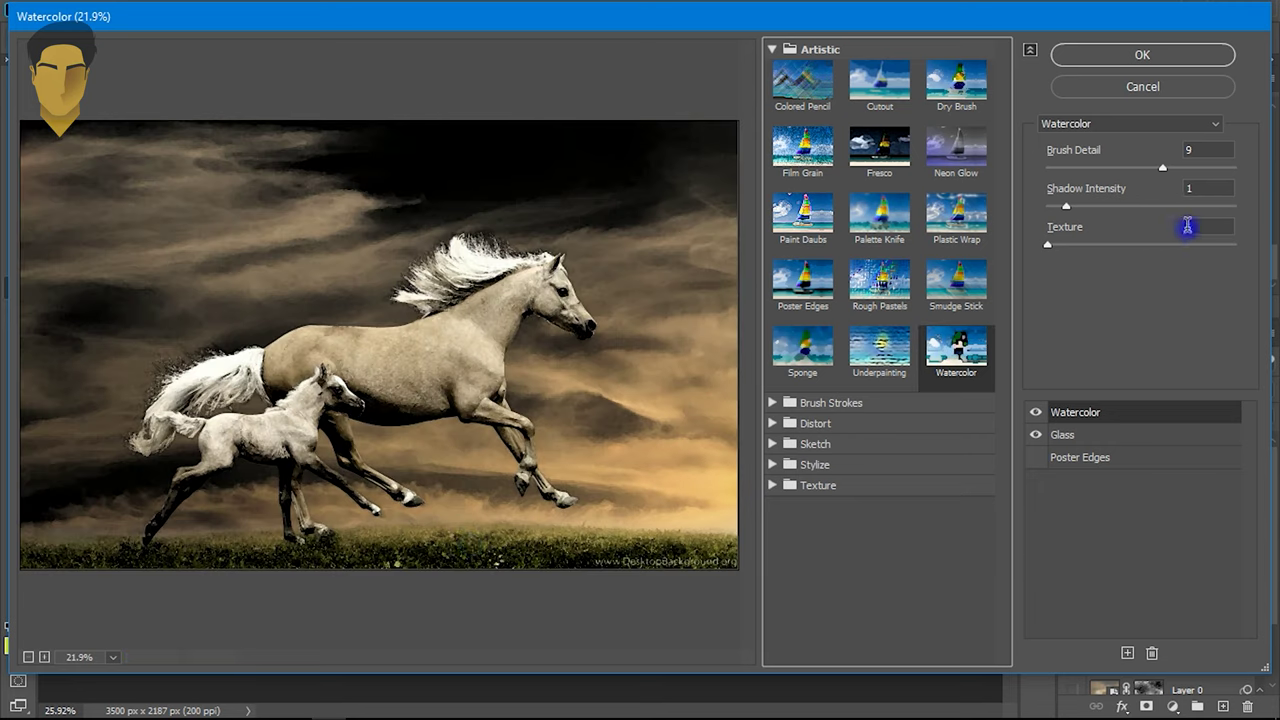
drag(1073, 212, 1033, 213)
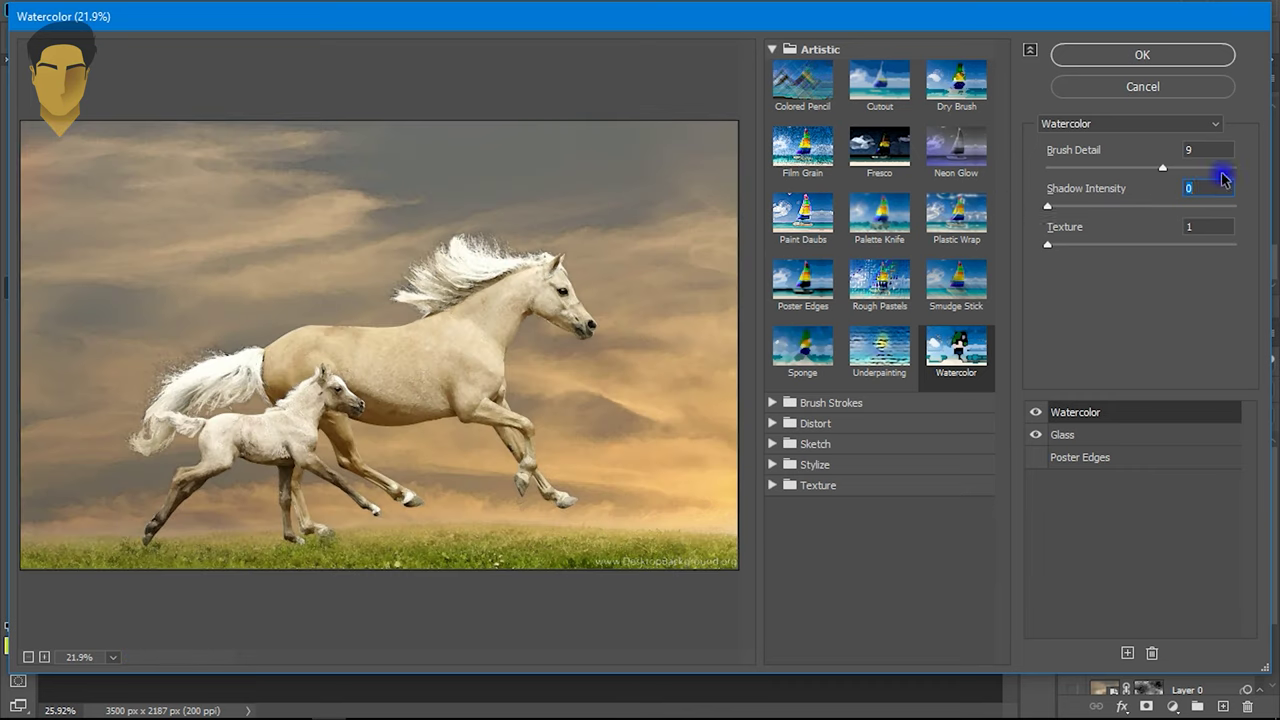
drag(1163, 174, 1199, 177)
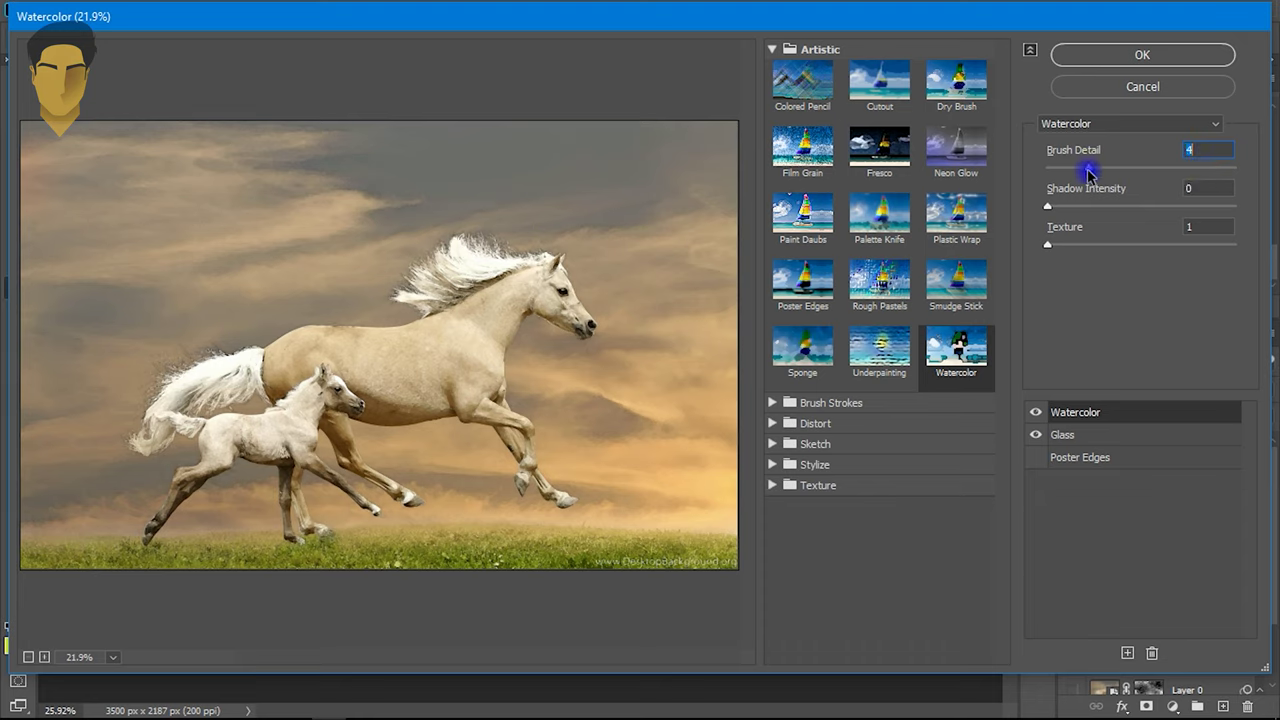
drag(1092, 172, 1048, 171)
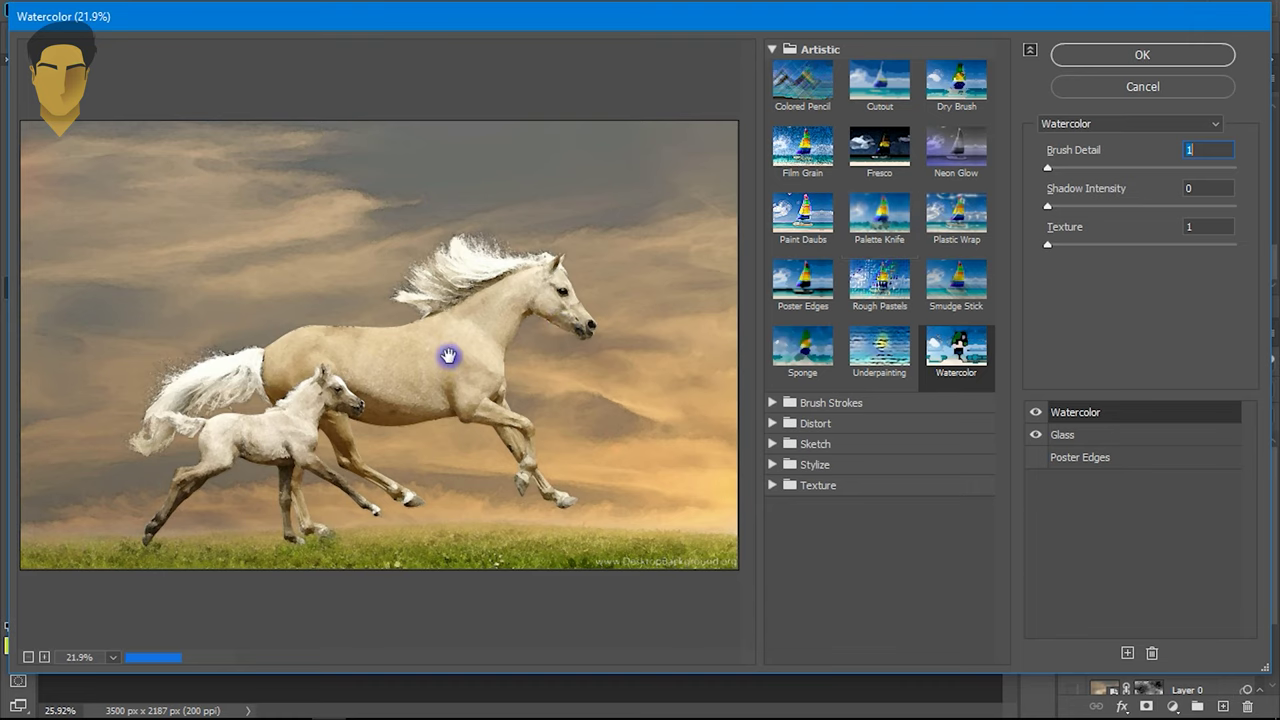
scroll(452, 330, up, 1)
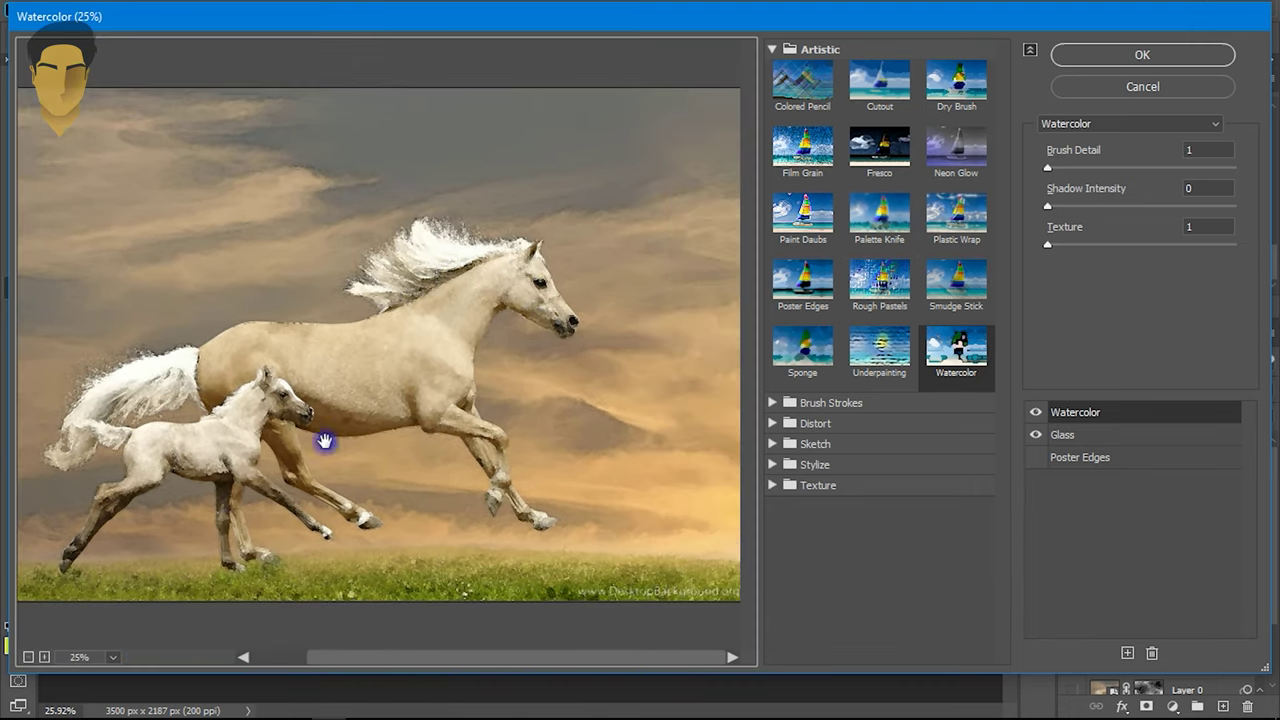
click(44, 657)
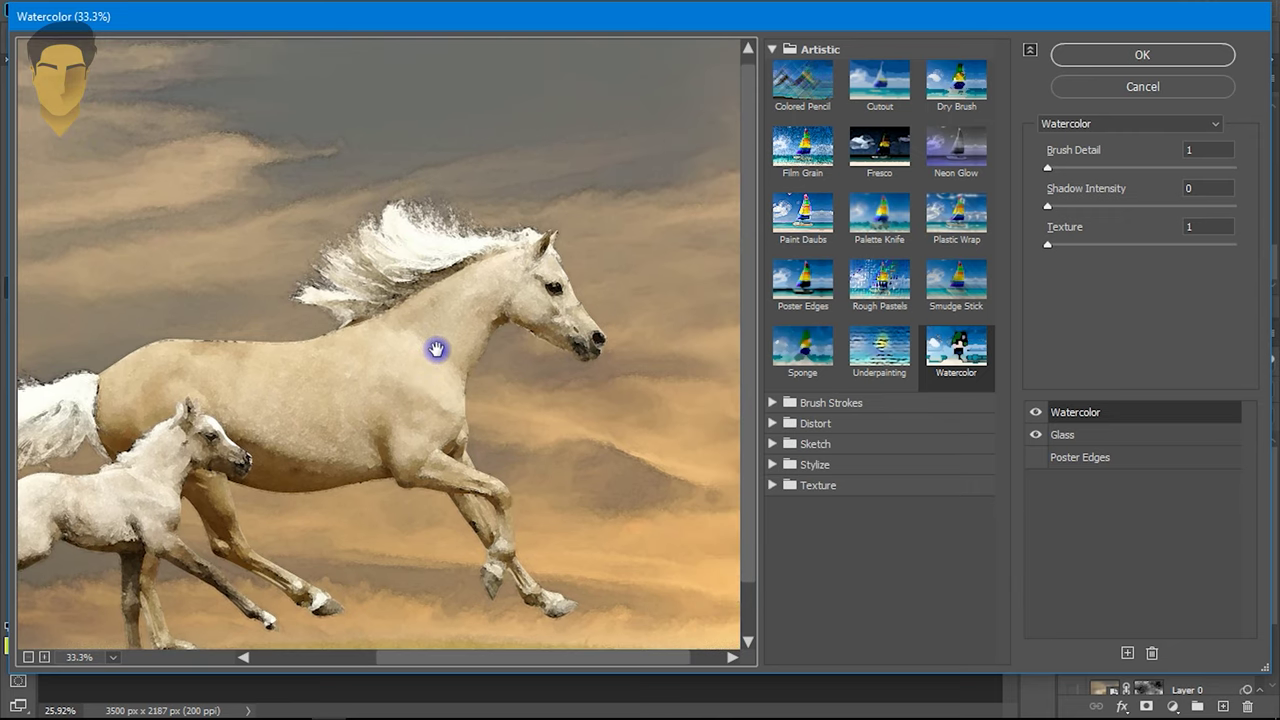
drag(394, 317, 586, 303)
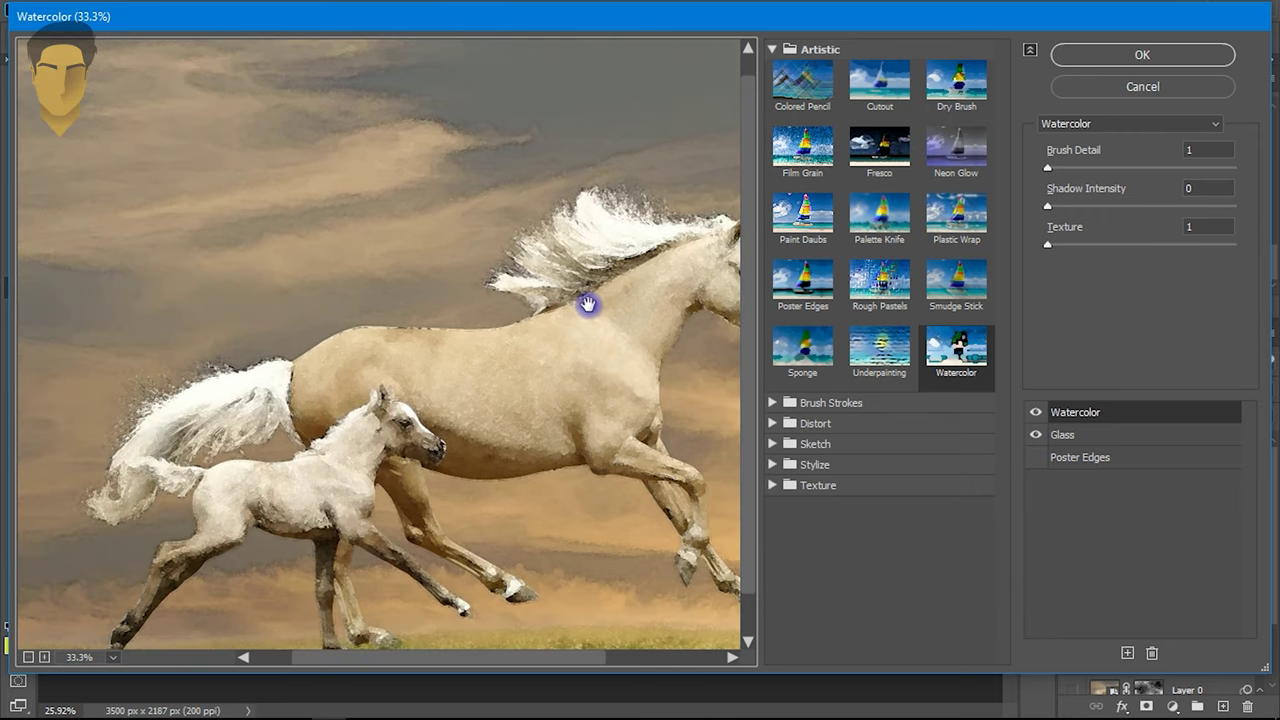
click(1137, 57)
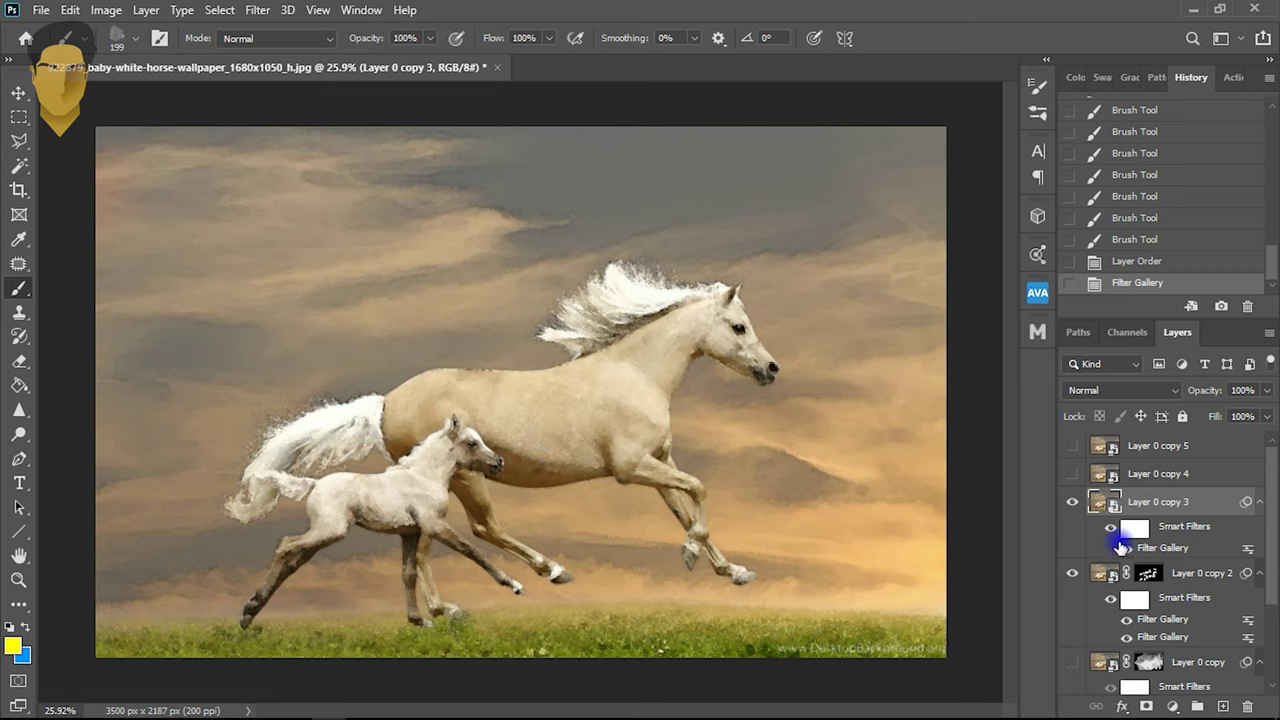
- Give Layer 0 copy 3 an inverted black mask and hide Layer 0 copy 2
click(1147, 706)
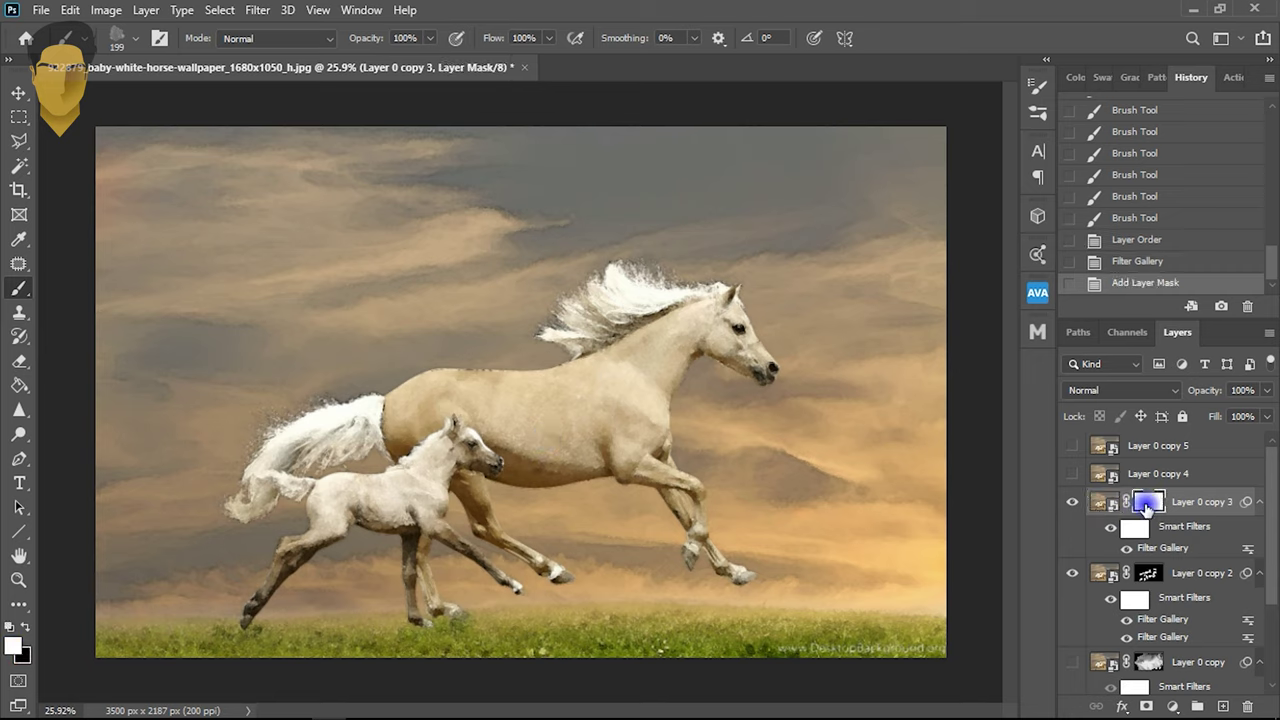
key(ctrl+i)
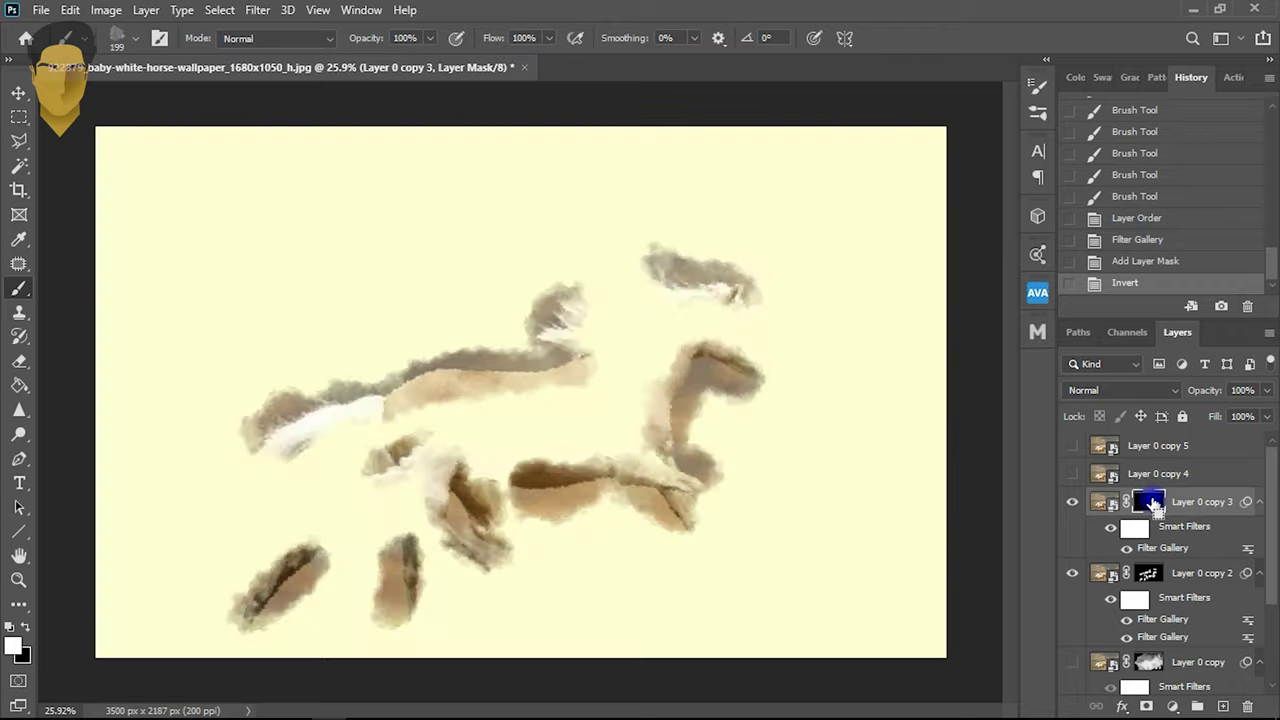
click(1071, 574)
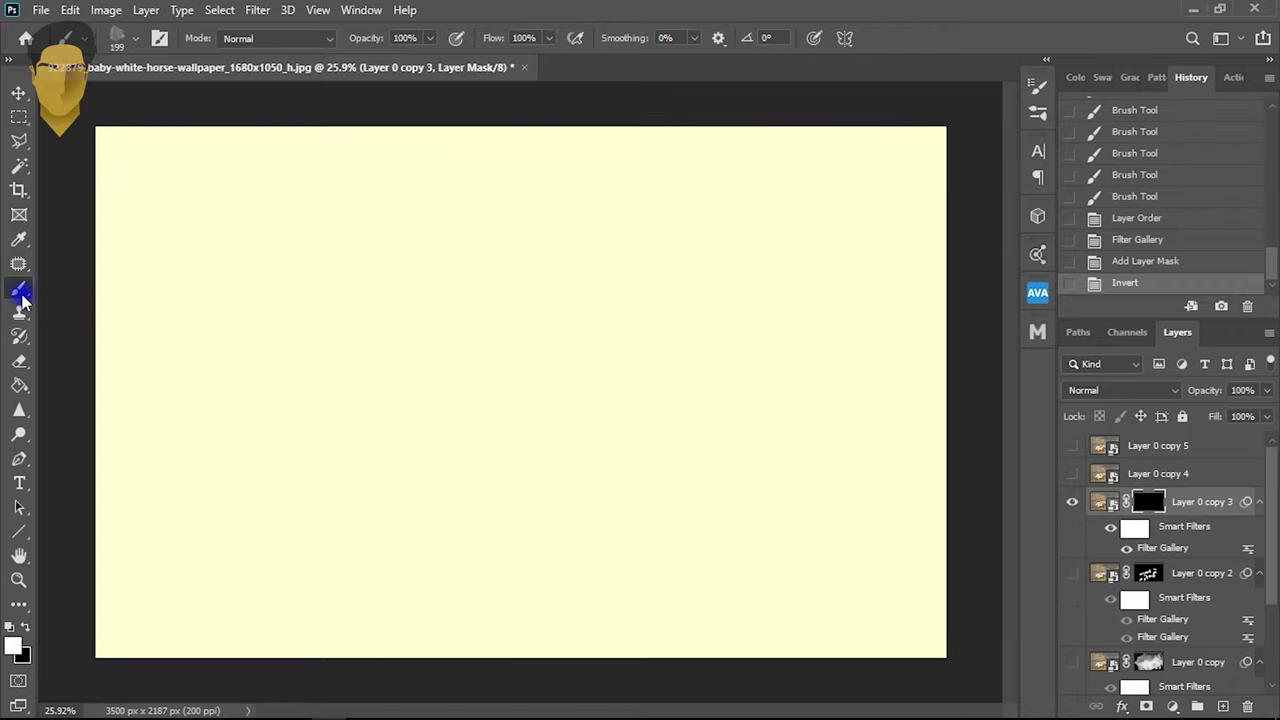
- Try the watercolor_3_RR and watercolor_4_RR brushes with test stamps on the mask, undoing them
right_click(454, 358)
drag(868, 562, 866, 637)
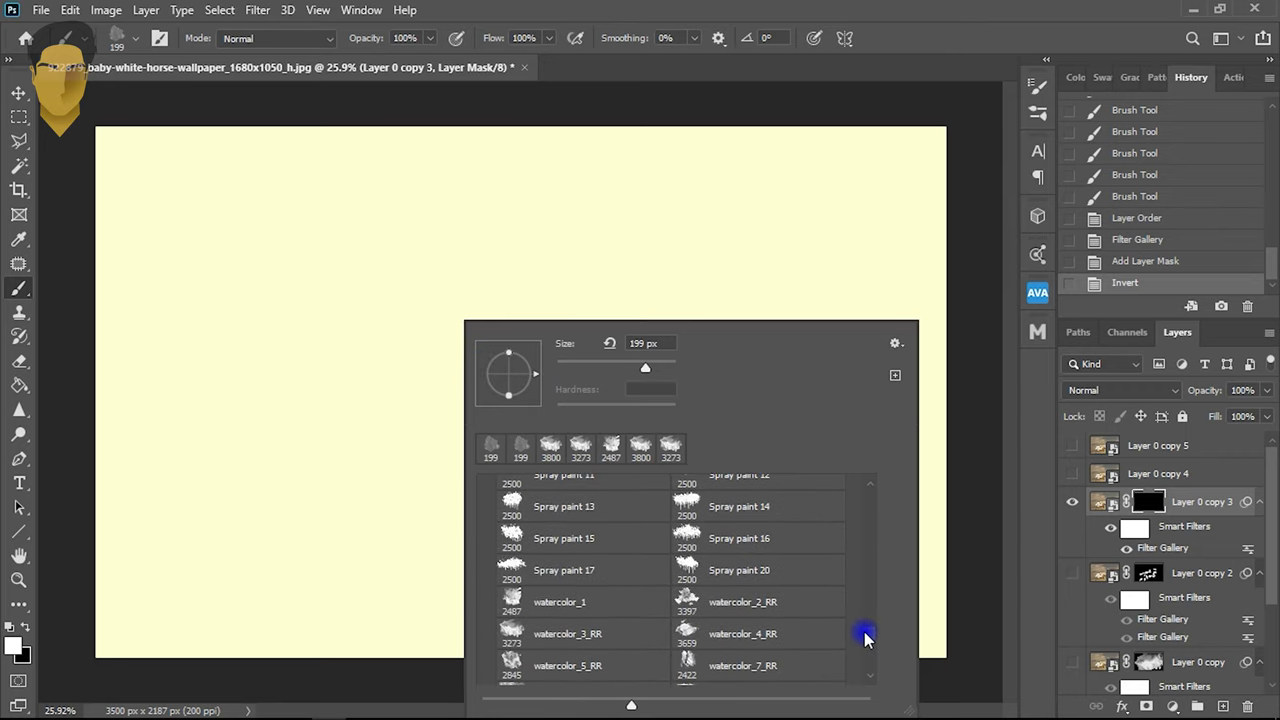
scroll(866, 637, down, 1)
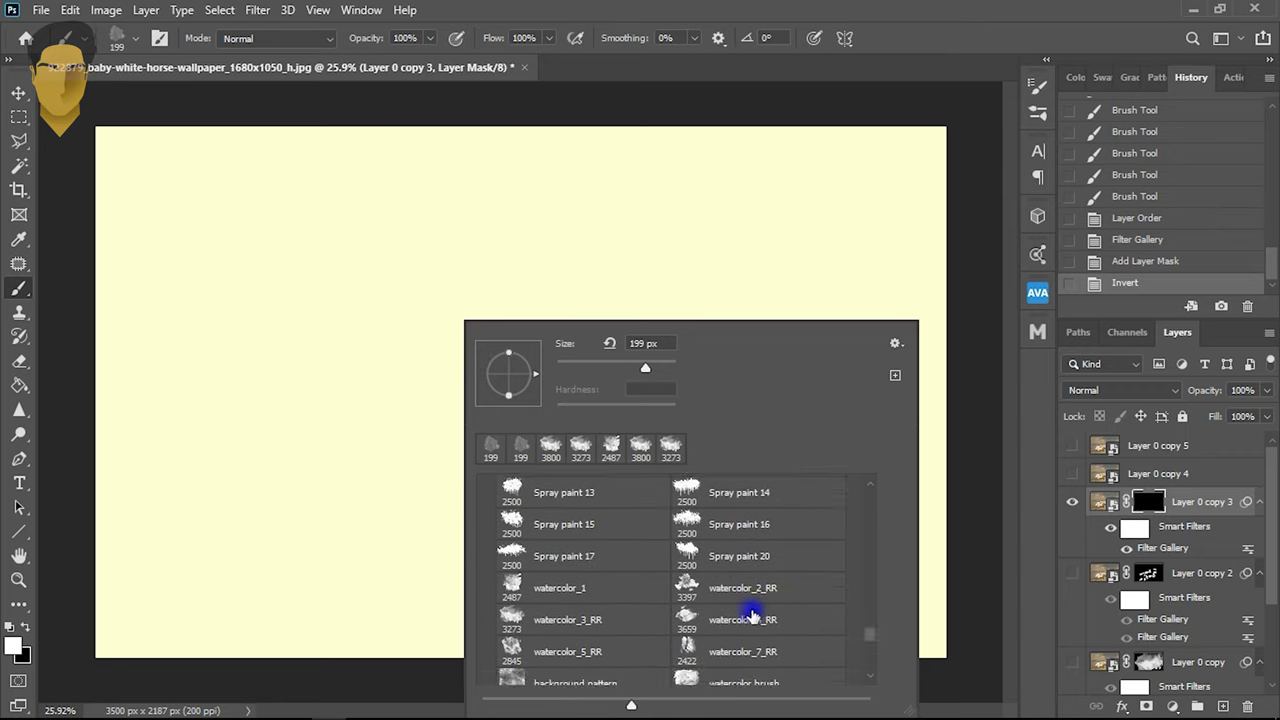
click(550, 619)
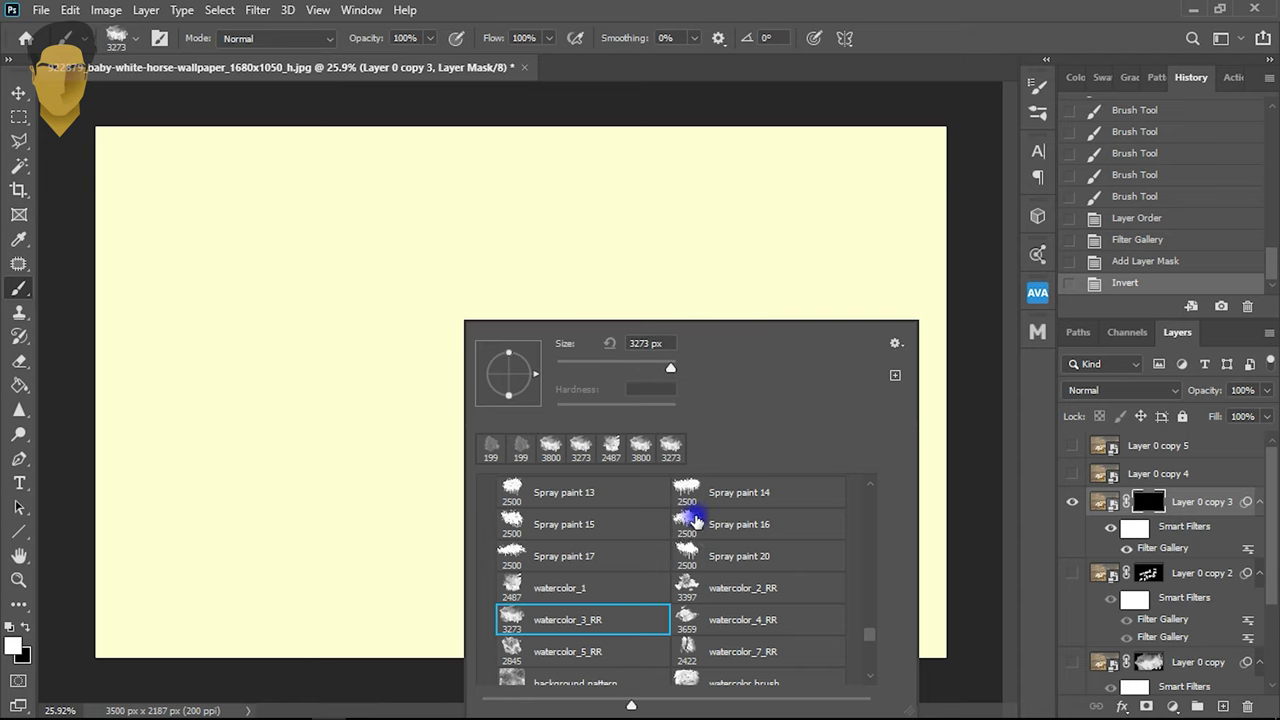
click(688, 619)
click(543, 312)
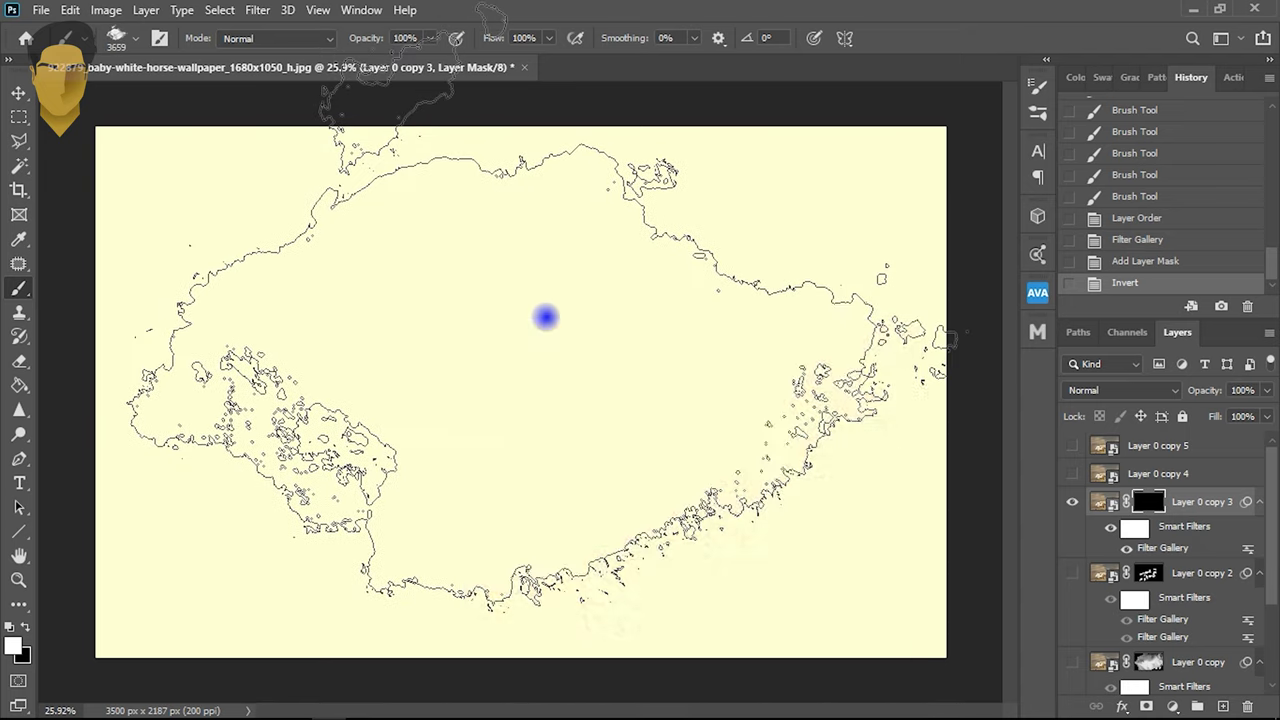
key(ctrl+z)
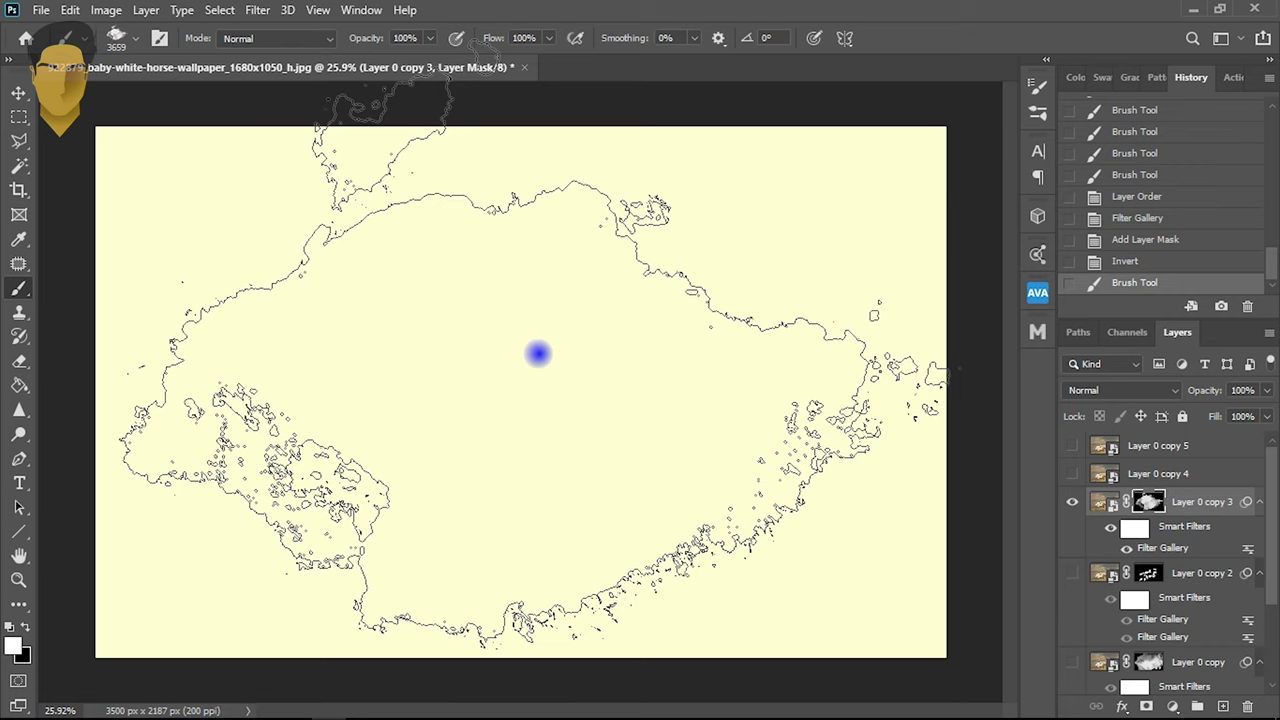
key(ctrl+z)
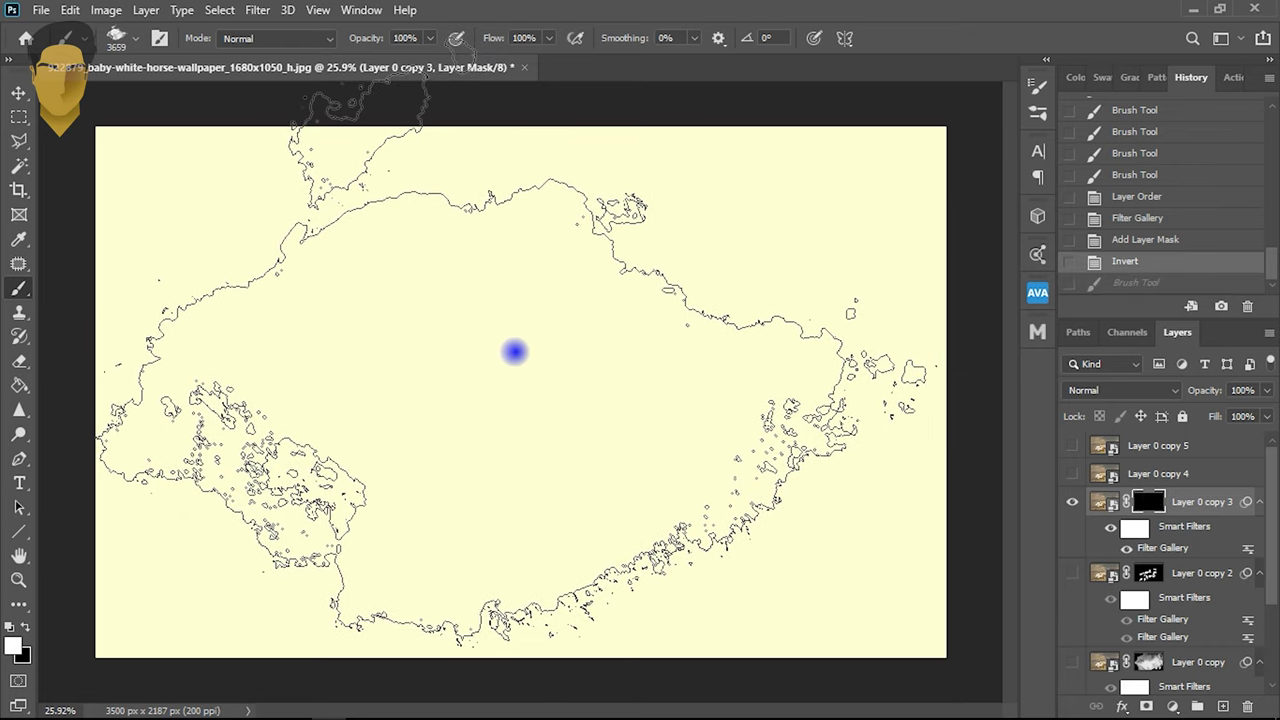
key(ctrl+shift+z)
key(ctrl+z)
- Choose the watercolor brush preset at 3200 px and test stamp positions over the horses
right_click(534, 343)
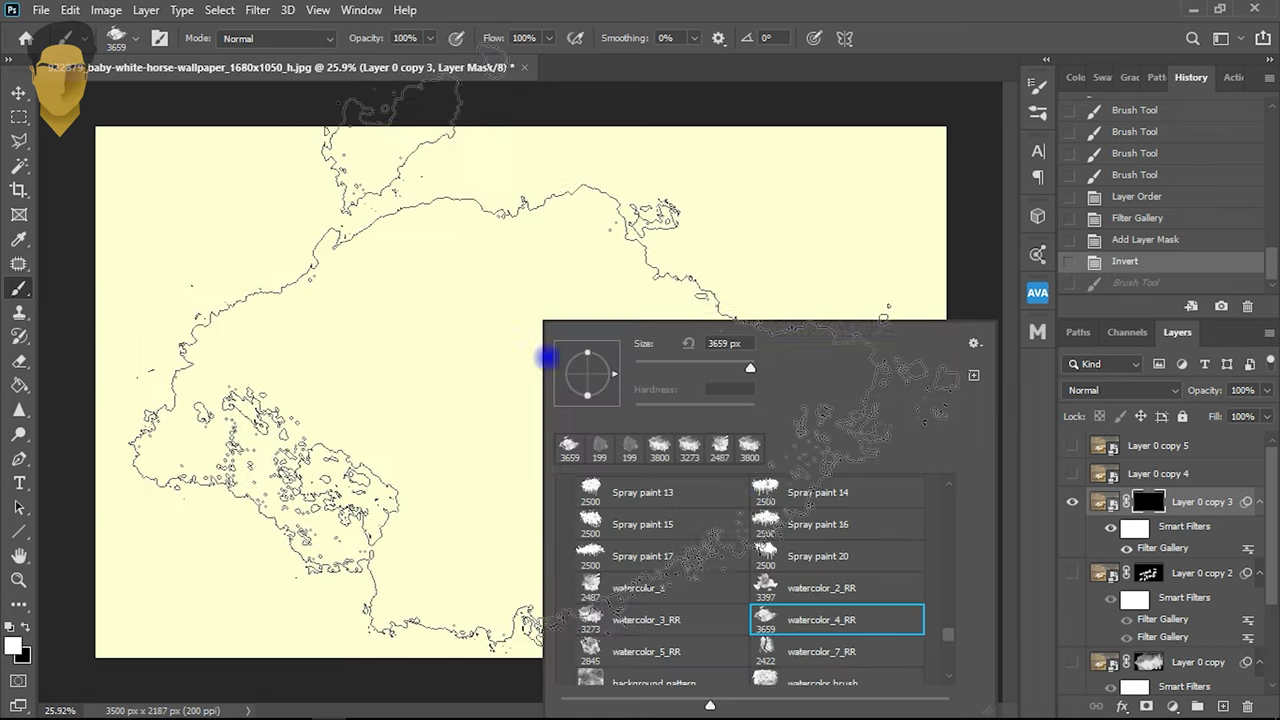
click(760, 681)
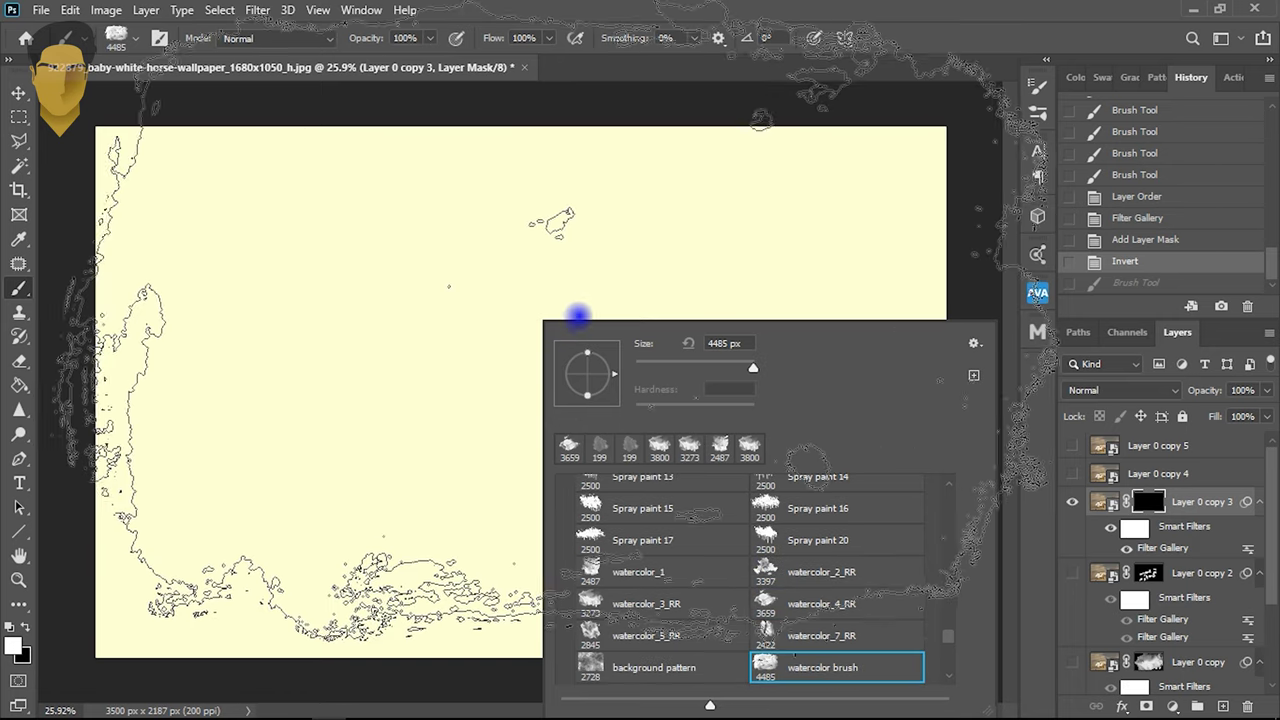
click(576, 311)
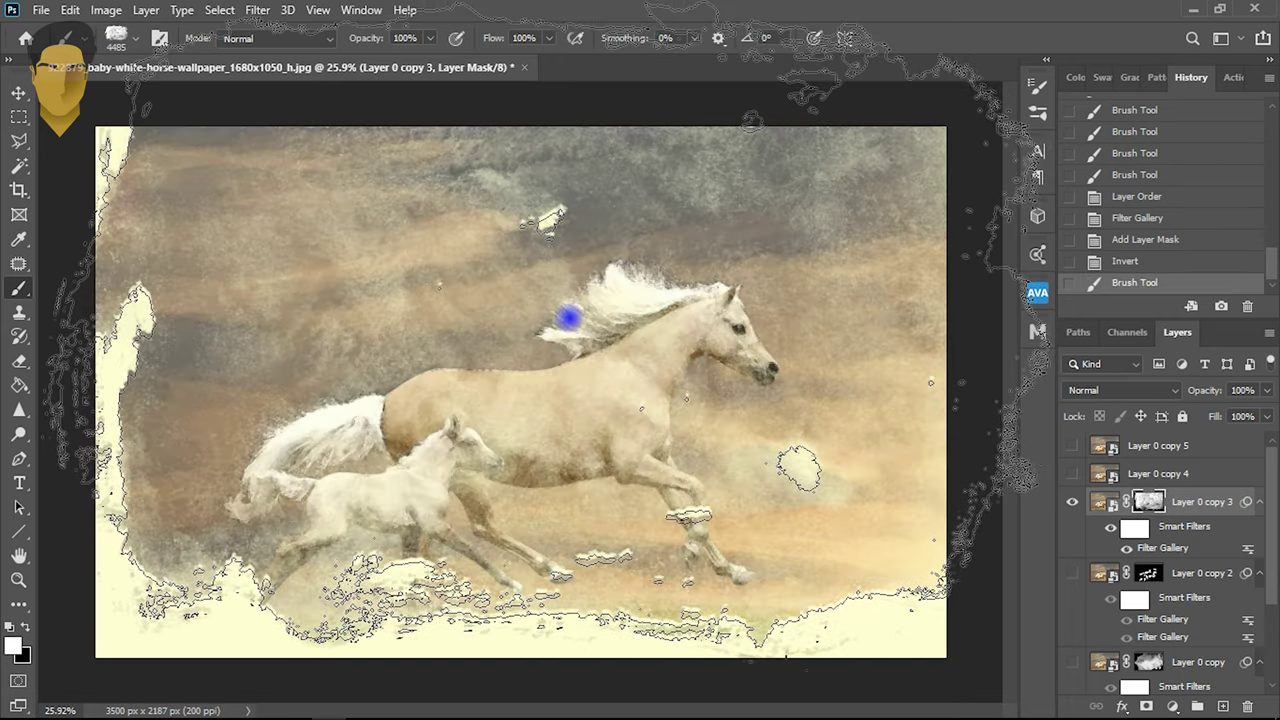
key(bracketleft)
key(bracketleft)
key(bracketleft)
key(bracketleft)
key(bracketleft)
key(bracketleft)
key(bracketleft)
key(bracketleft)
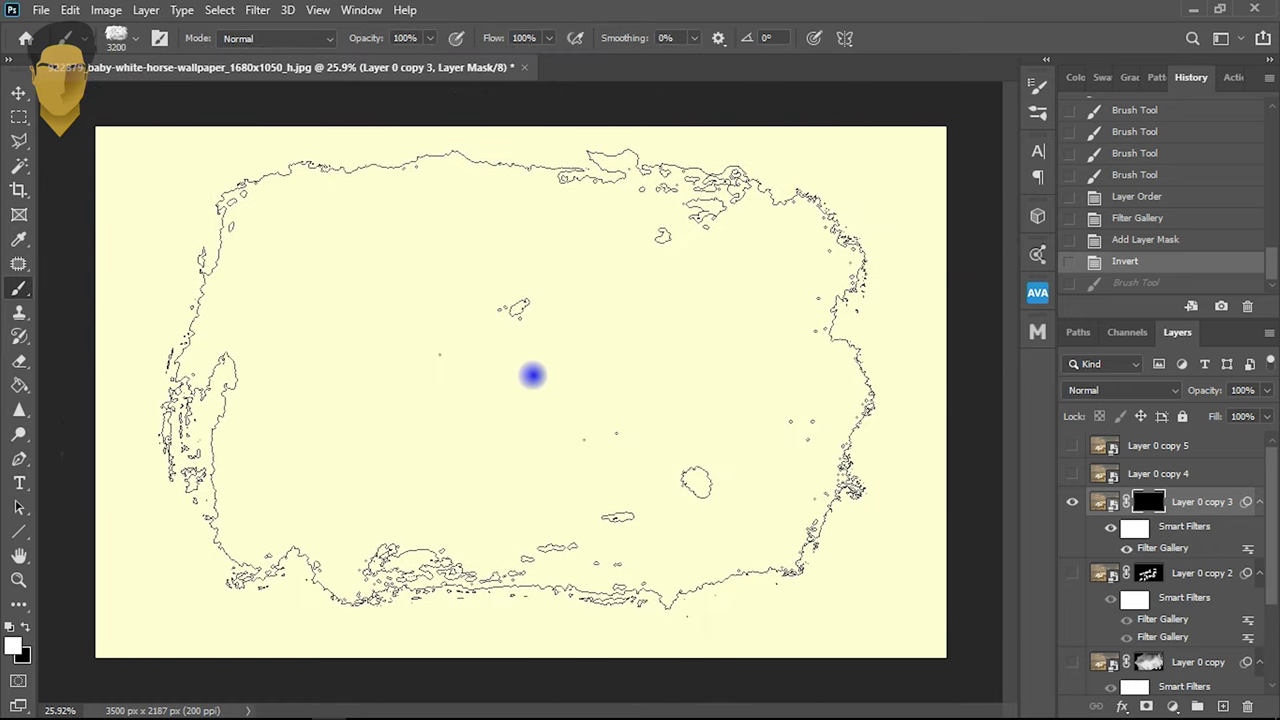
click(532, 375)
key(ctrl+z)
click(518, 400)
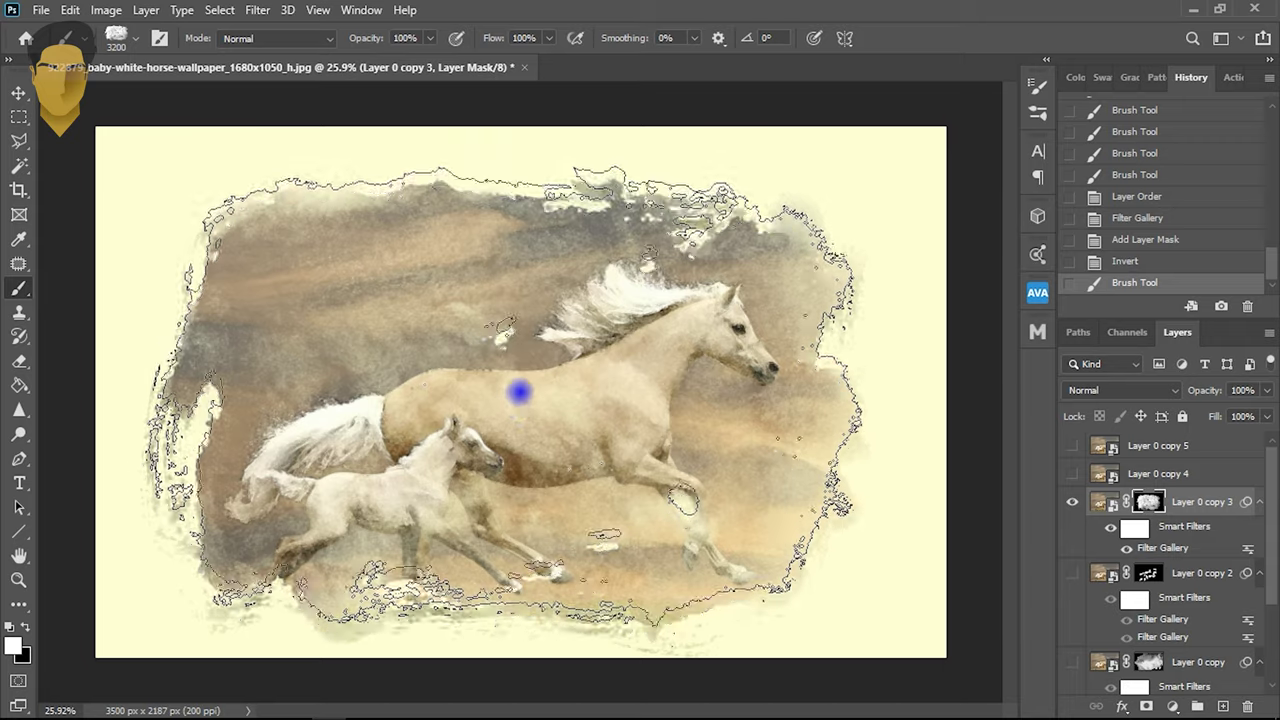
key(ctrl+z)
key(ctrl+shift+z)
scroll(518, 385, down, 1)
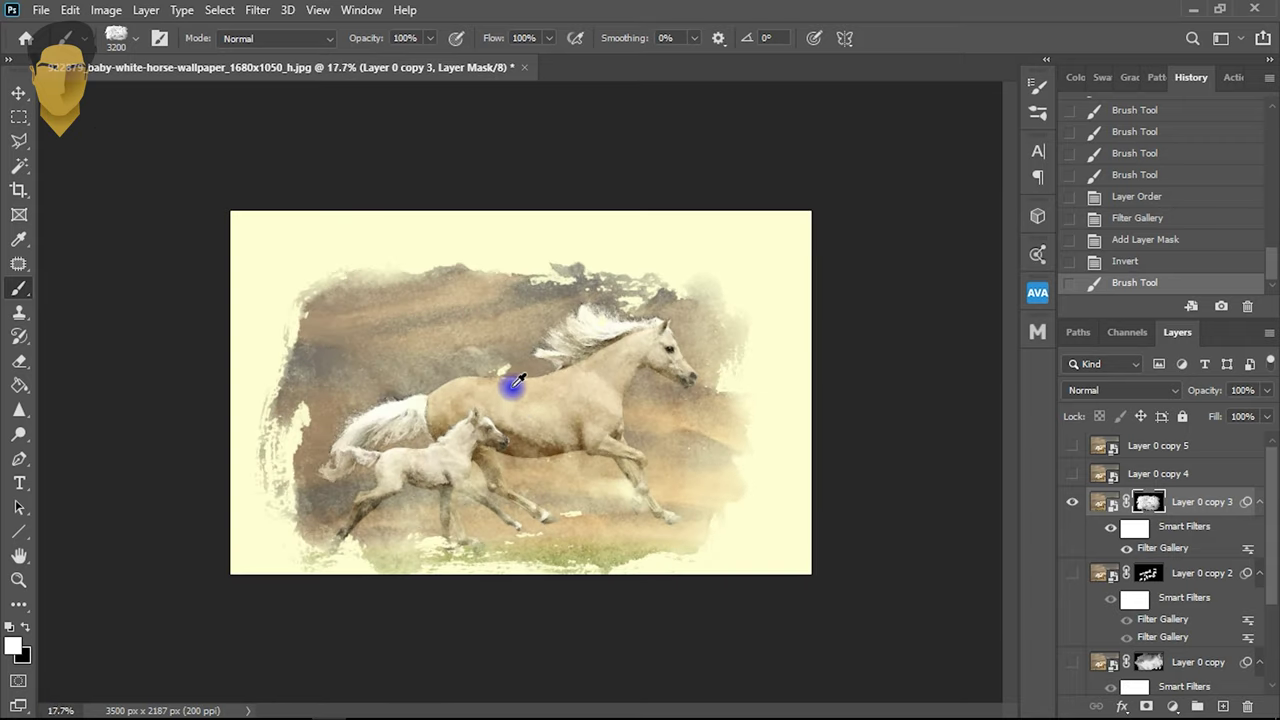
scroll(516, 381, up, 2)
key(ctrl+z)
- Rotate the brush tip about 15° and stamp it once to reveal the horses
right_click(528, 380)
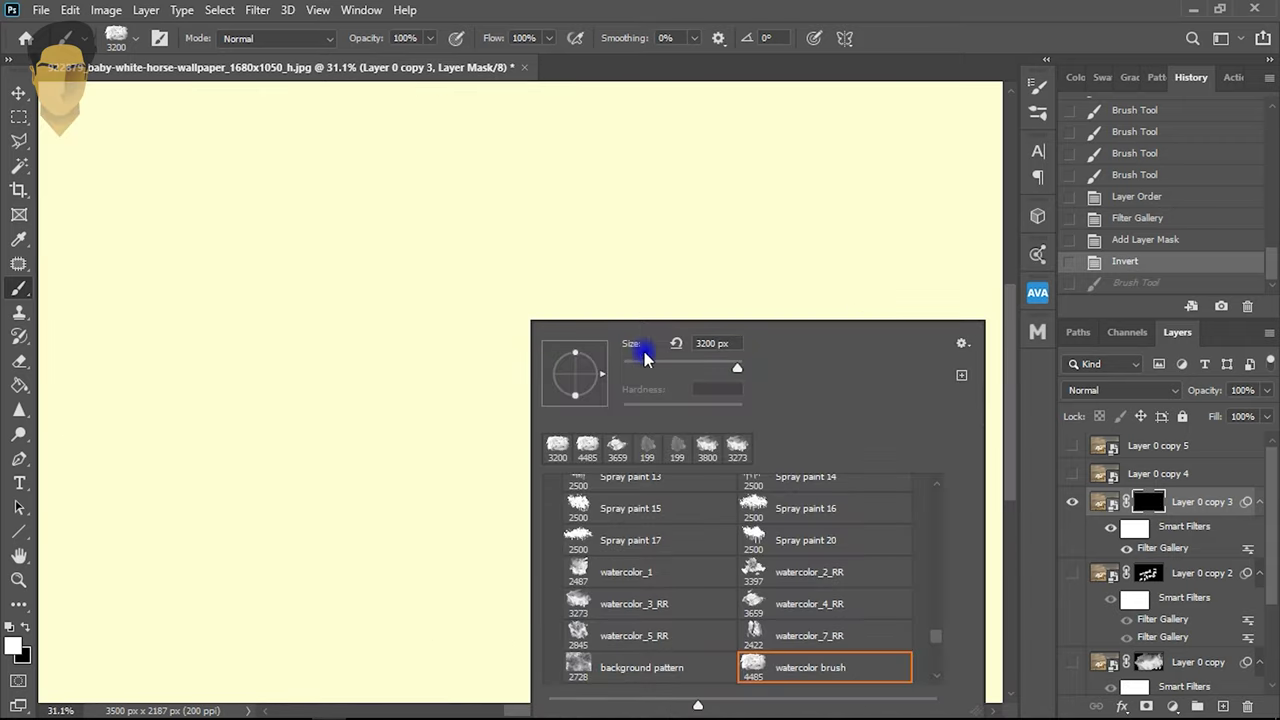
drag(603, 373, 601, 392)
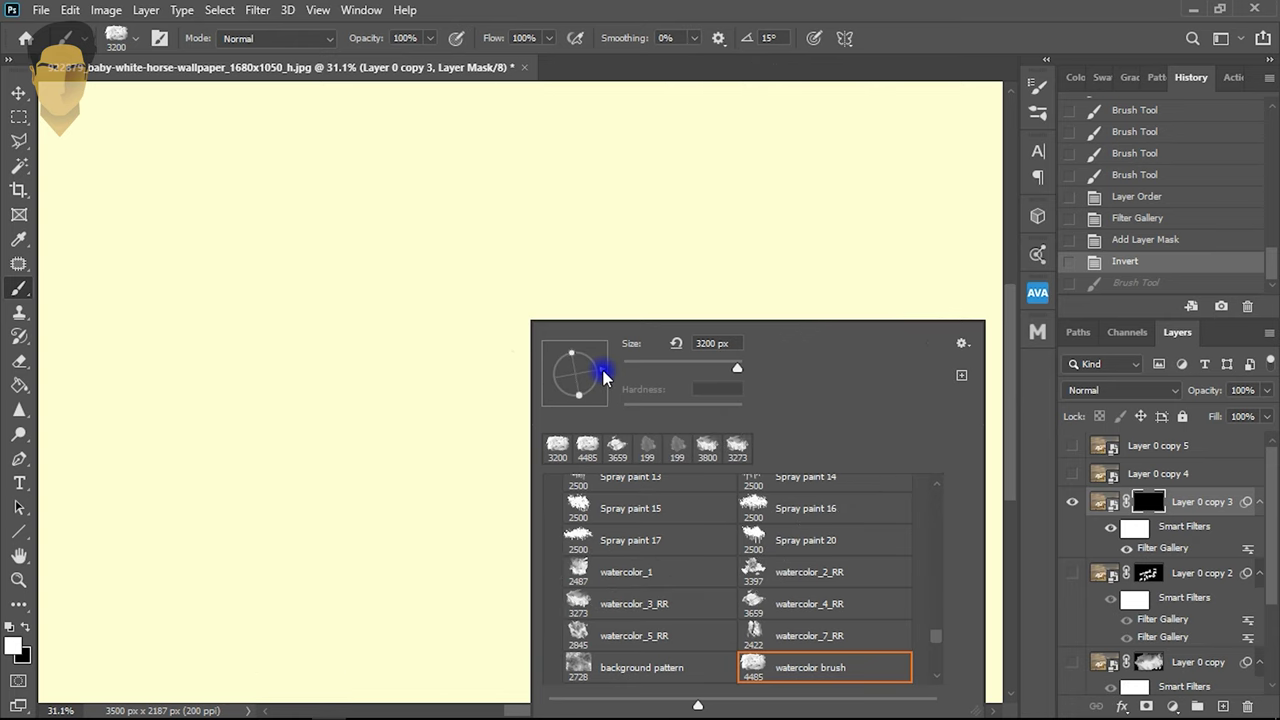
click(508, 383)
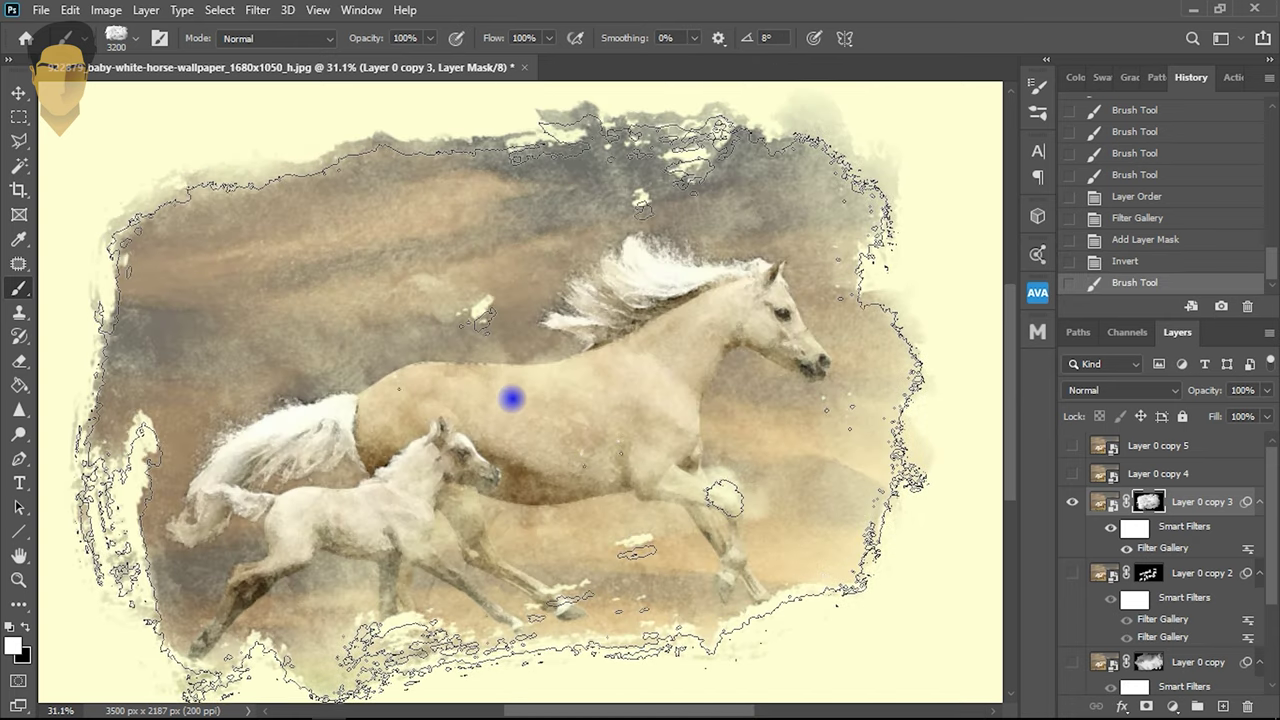
key(ctrl+z)
click(521, 409)
scroll(521, 405, down, 1)
scroll(522, 400, up, 1)
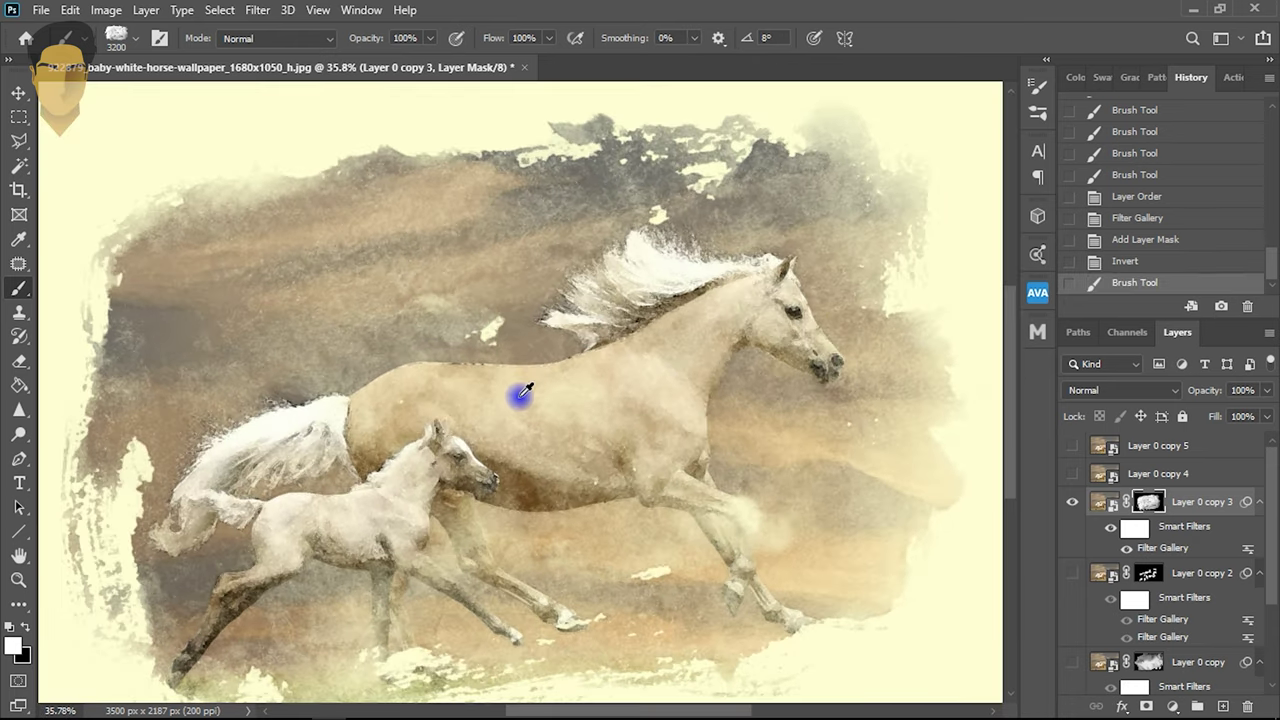
scroll(524, 395, up, 2)
scroll(521, 394, down, 2)
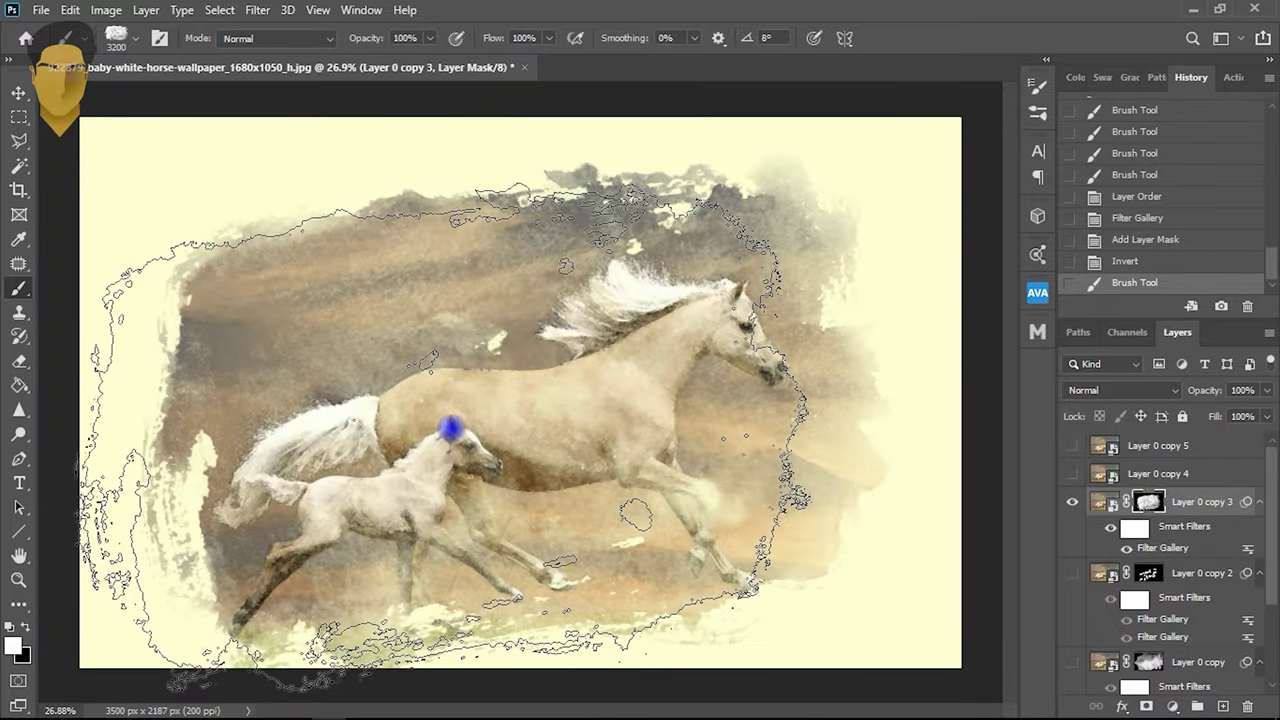
- Hide Layer 0 copy 3, show and select Layer 0 copy 4, and open the Filter menu
click(19, 93)
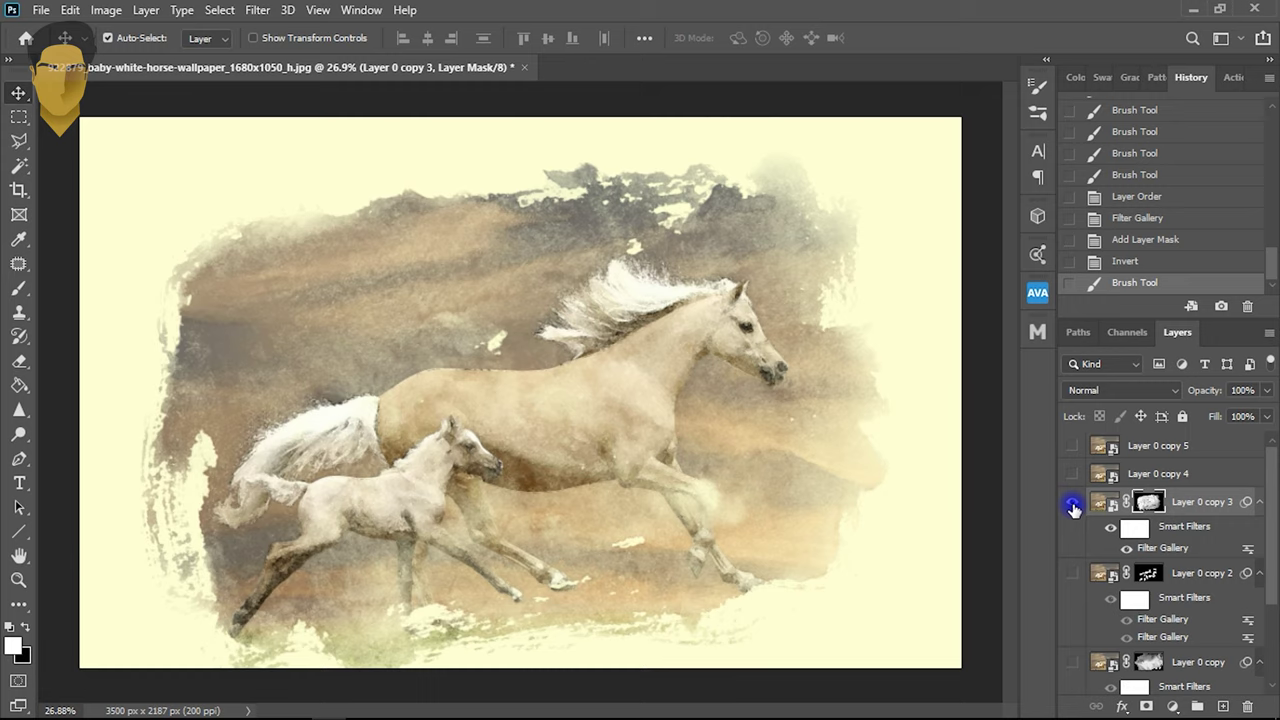
click(1073, 506)
click(1073, 476)
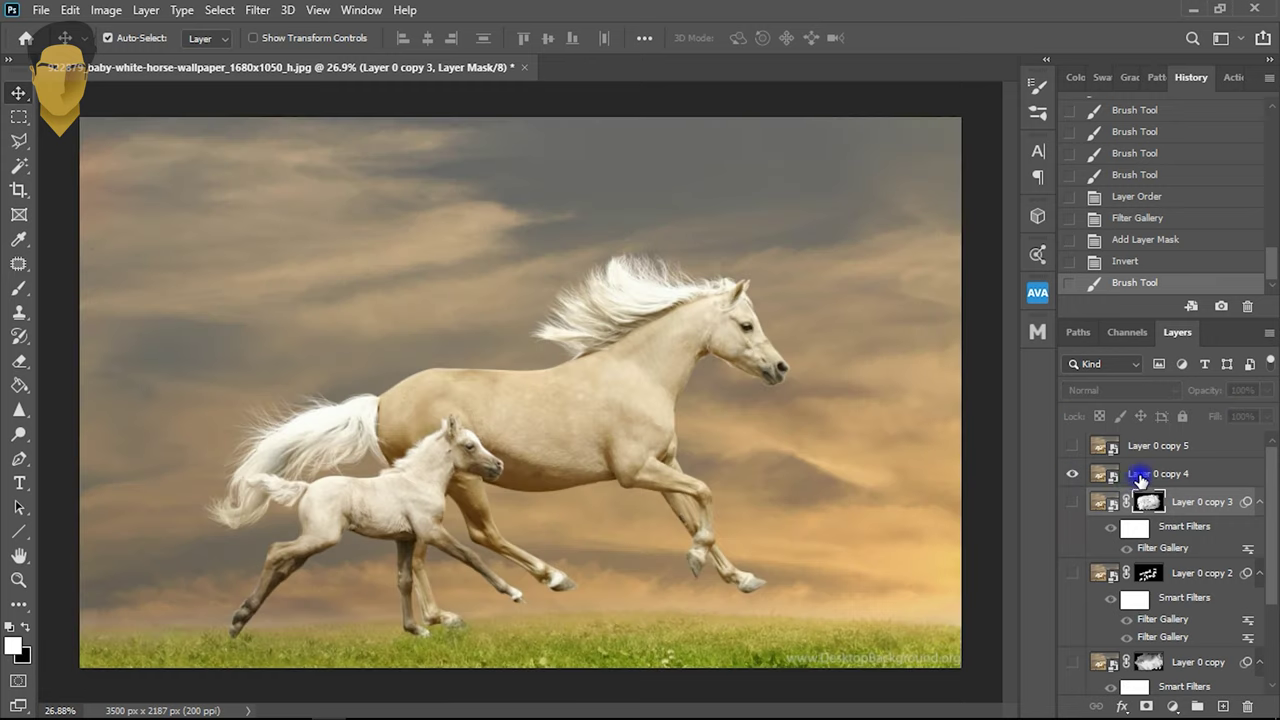
click(1138, 474)
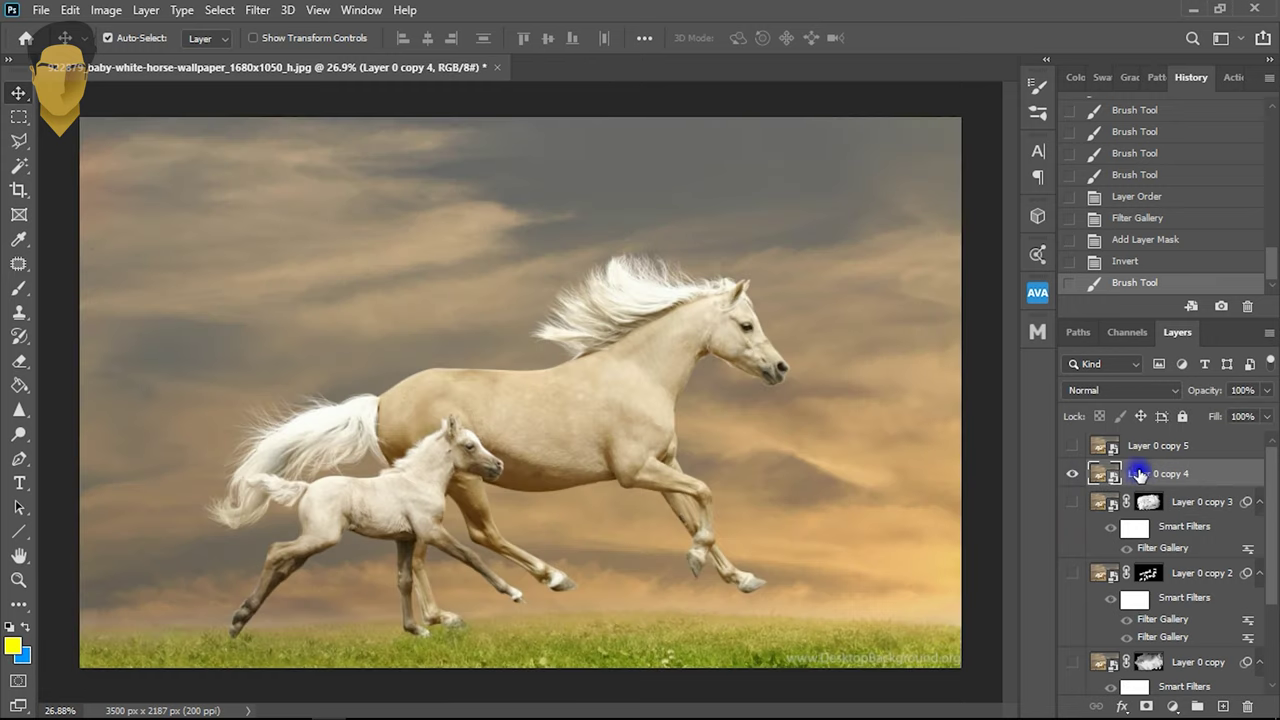
click(259, 11)
mouse_move(274, 346)
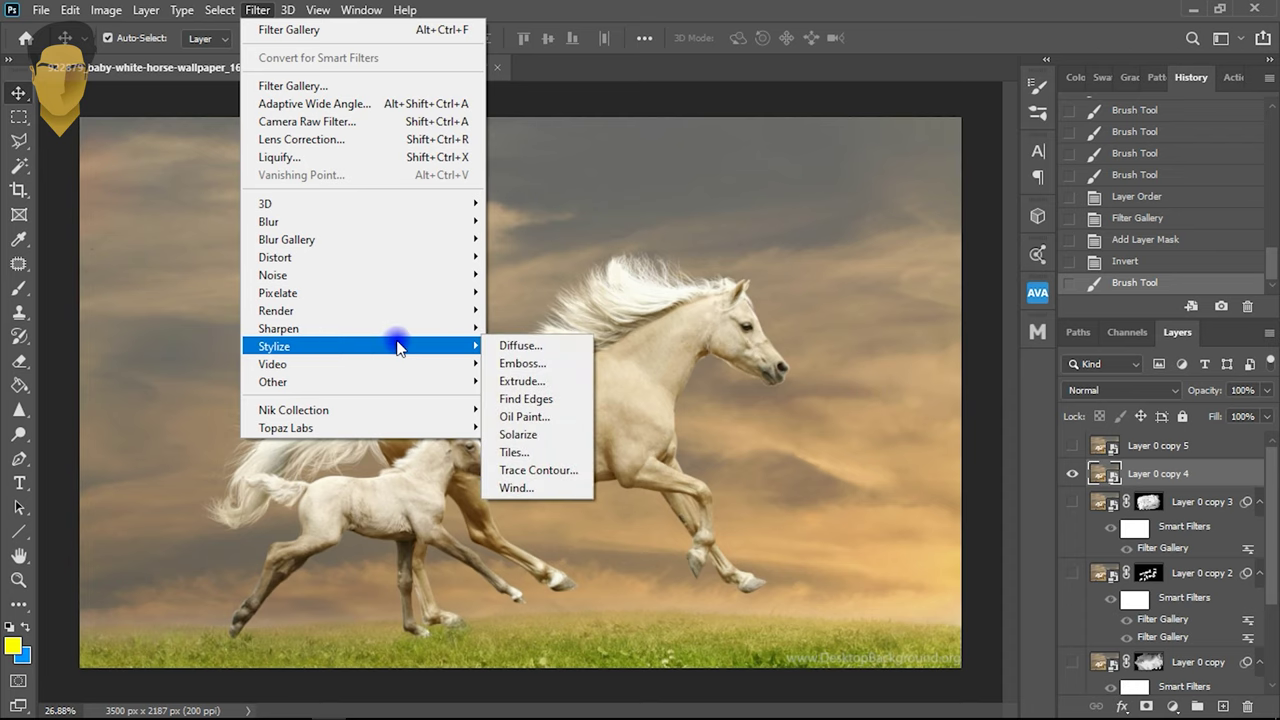
- Apply Oil Paint to Layer 0 copy 4 with stylization 8.5, cleanliness 4.7 and shine 0
click(521, 417)
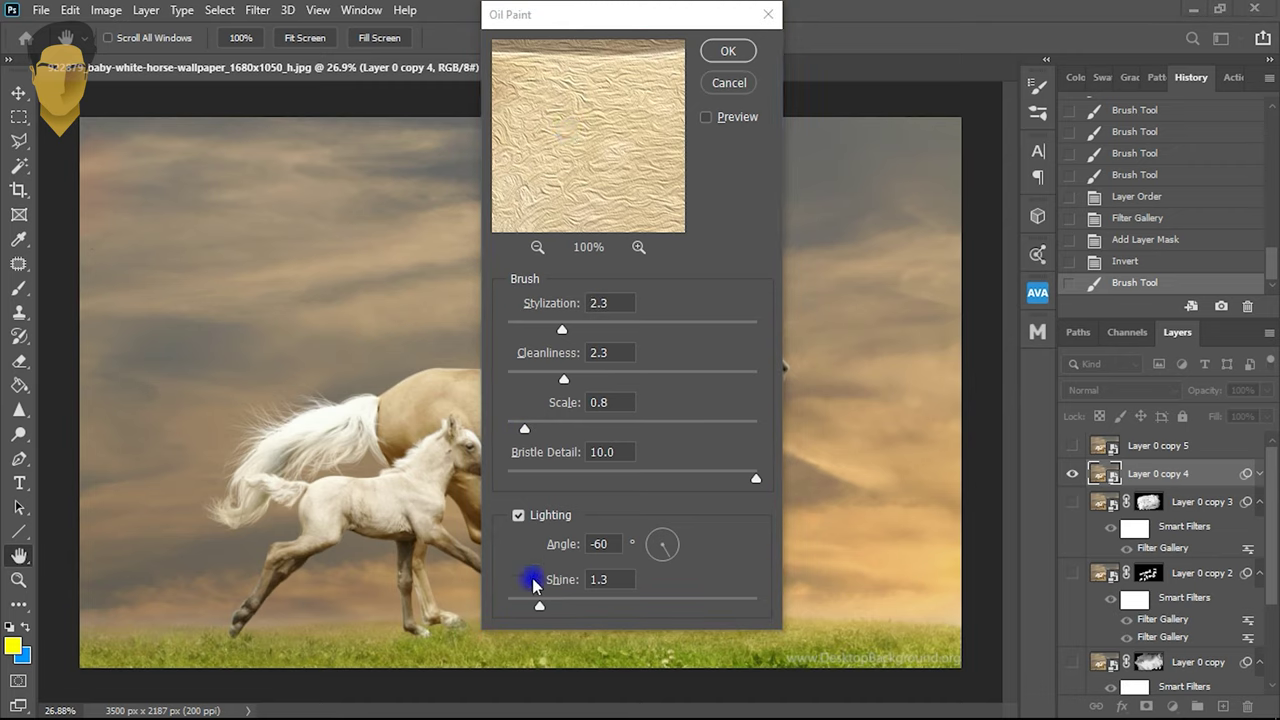
click(533, 615)
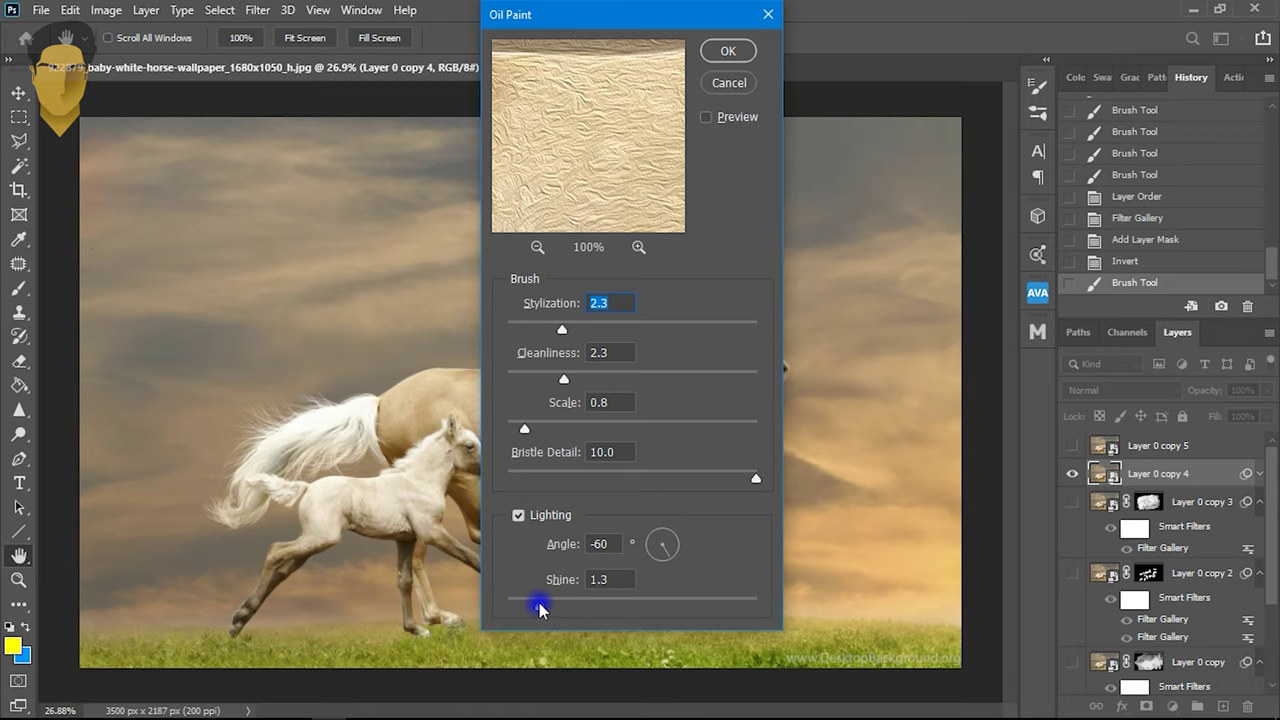
click(522, 607)
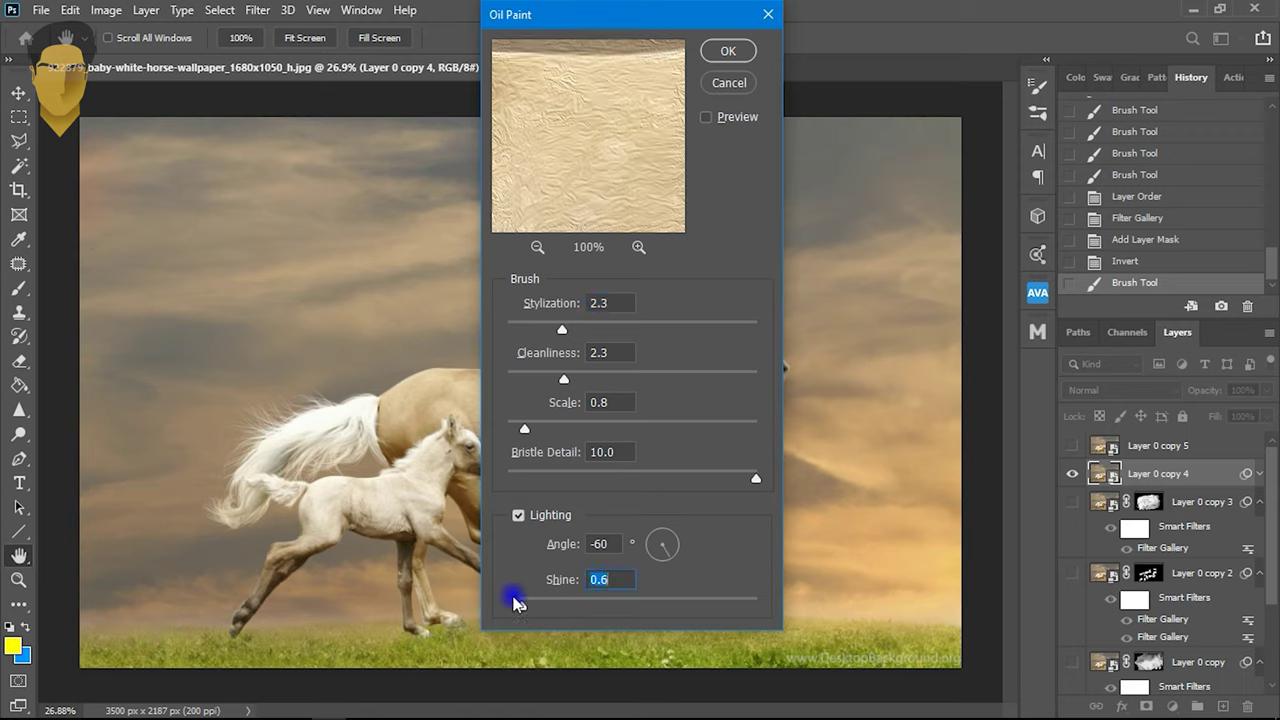
click(514, 610)
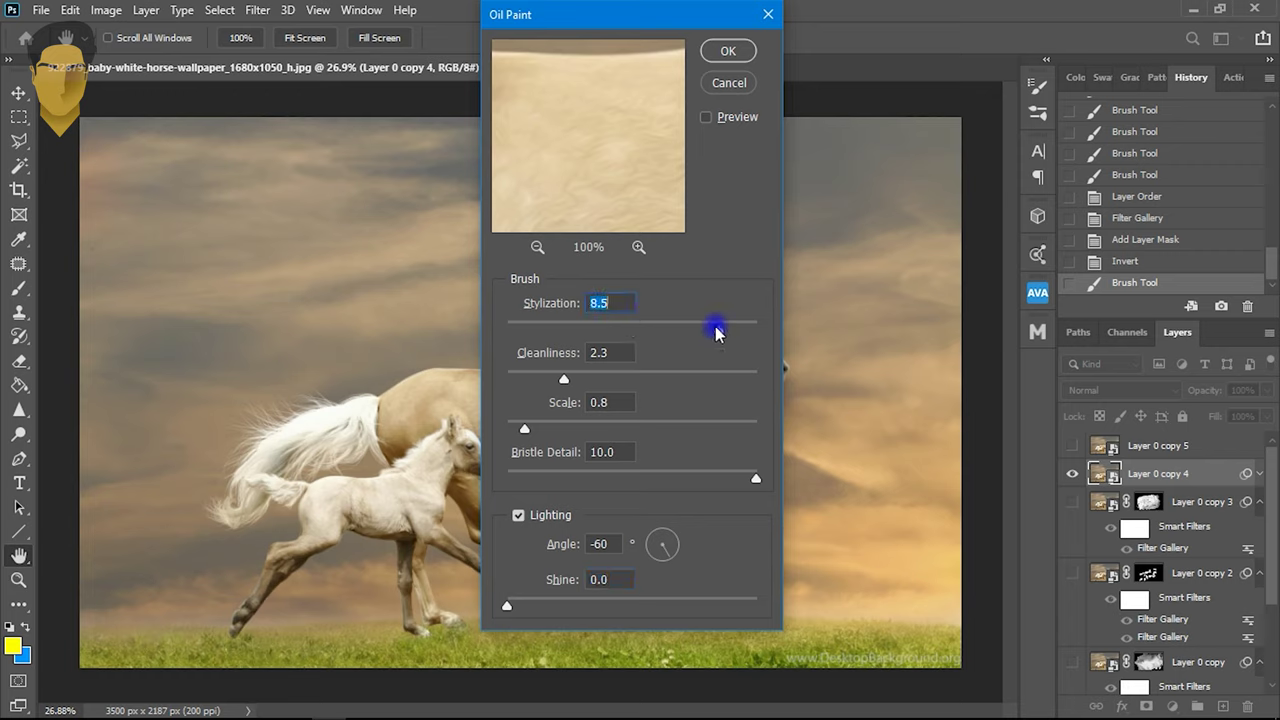
drag(584, 380, 610, 380)
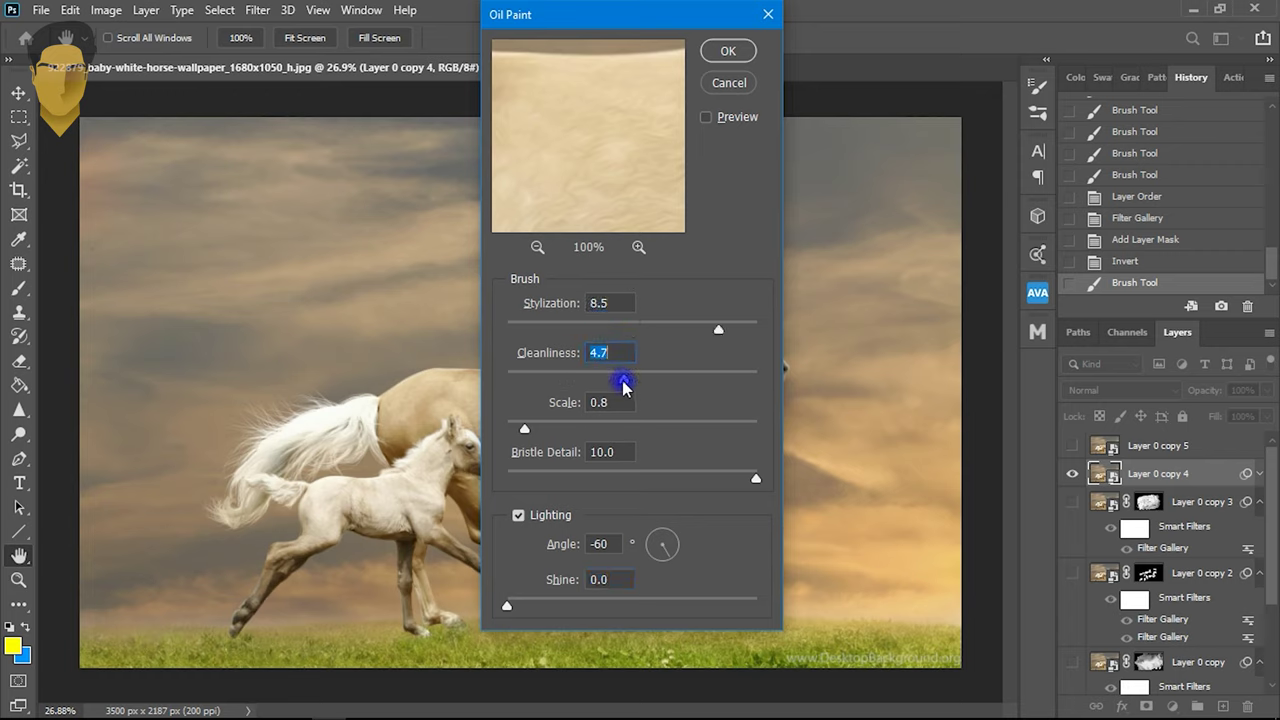
click(733, 55)
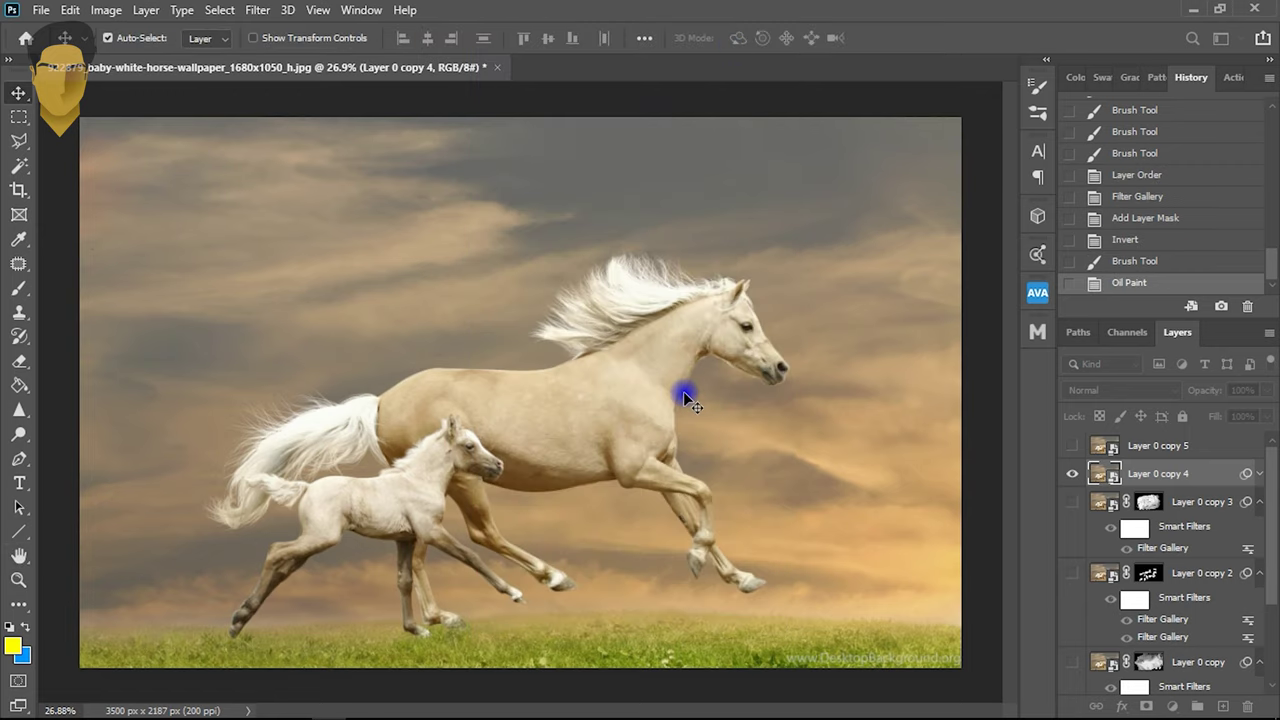
- Show Layer 0 copy 5, move it below copy 4, and give copy 4 an inverted black mask
scroll(640, 360, up, 3)
scroll(805, 342, down, 1)
scroll(803, 341, down, 3)
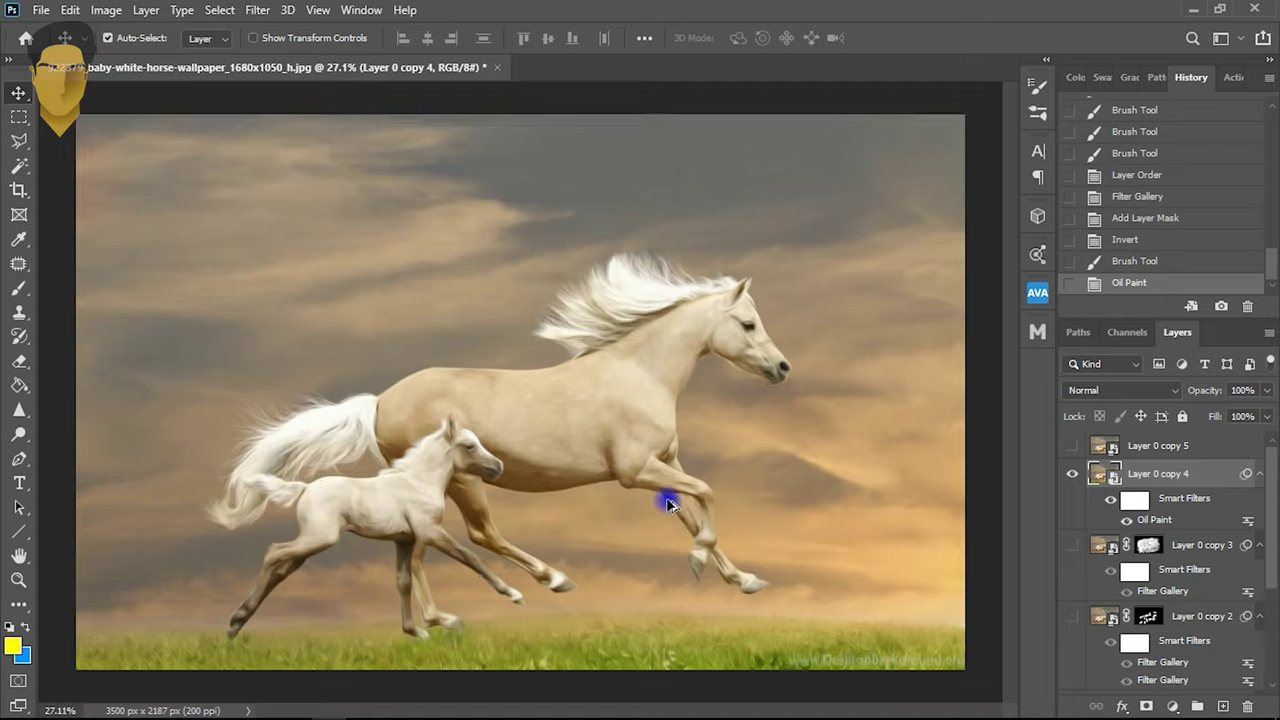
scroll(666, 497, up, 2)
click(1071, 448)
drag(1131, 443, 1122, 515)
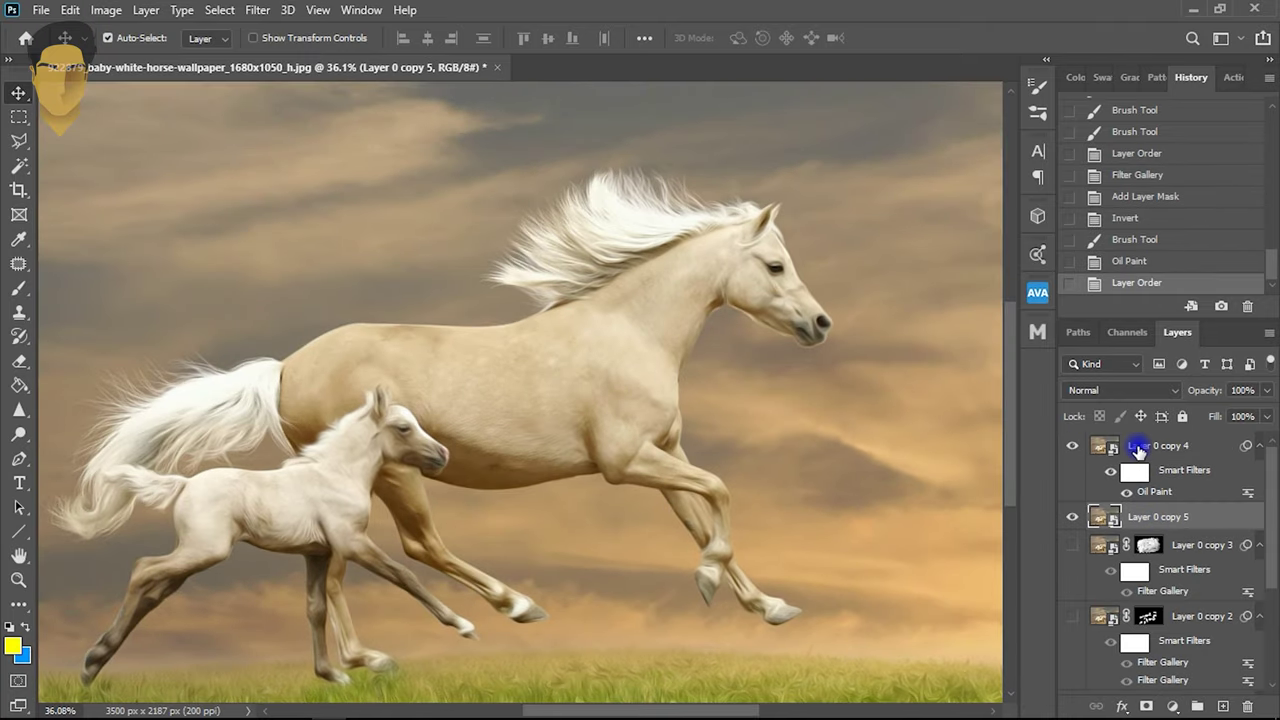
click(1137, 451)
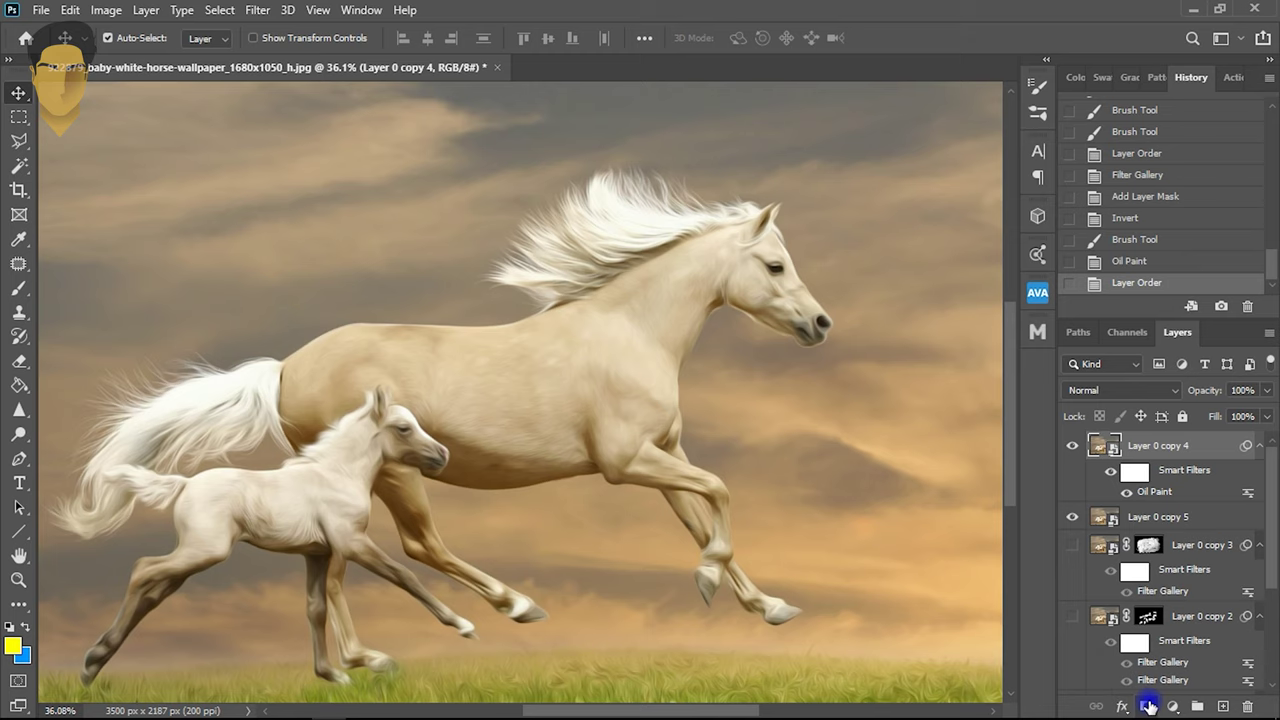
click(1148, 706)
key(ctrl+i)
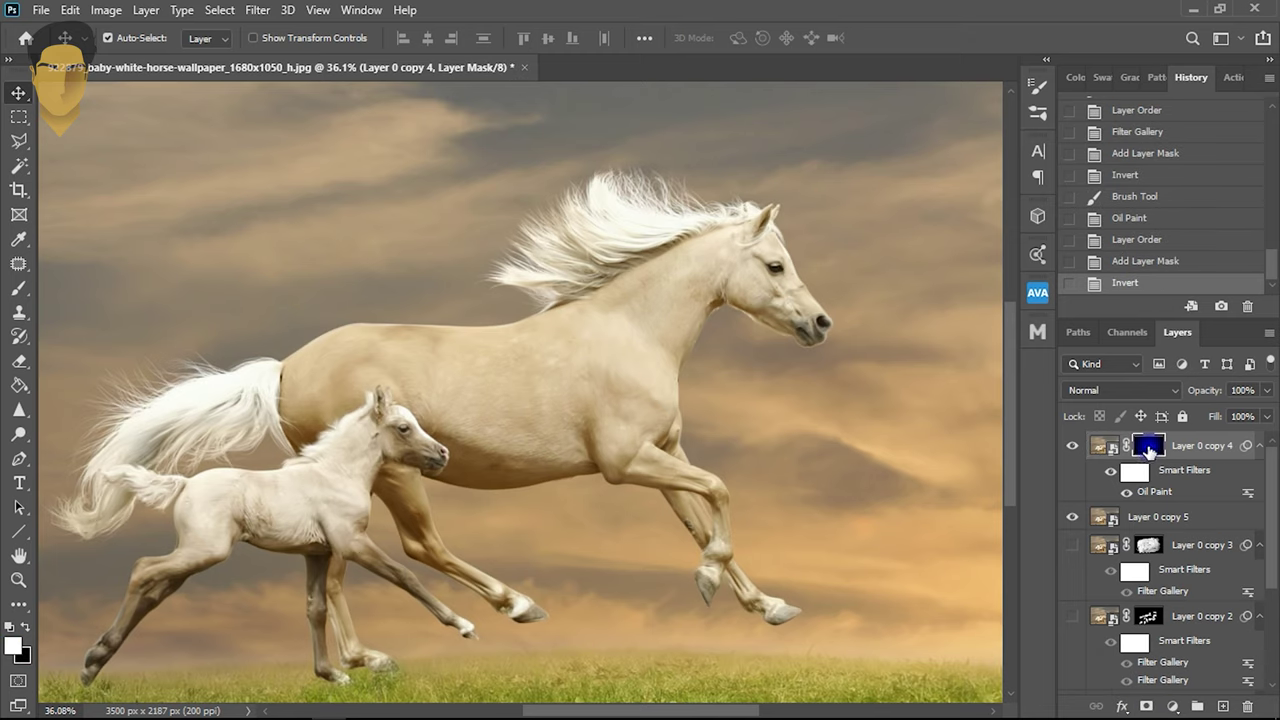
- Lower Layer 0 copy 5 to 68% opacity and target copy 4's mask with the brush
click(1107, 520)
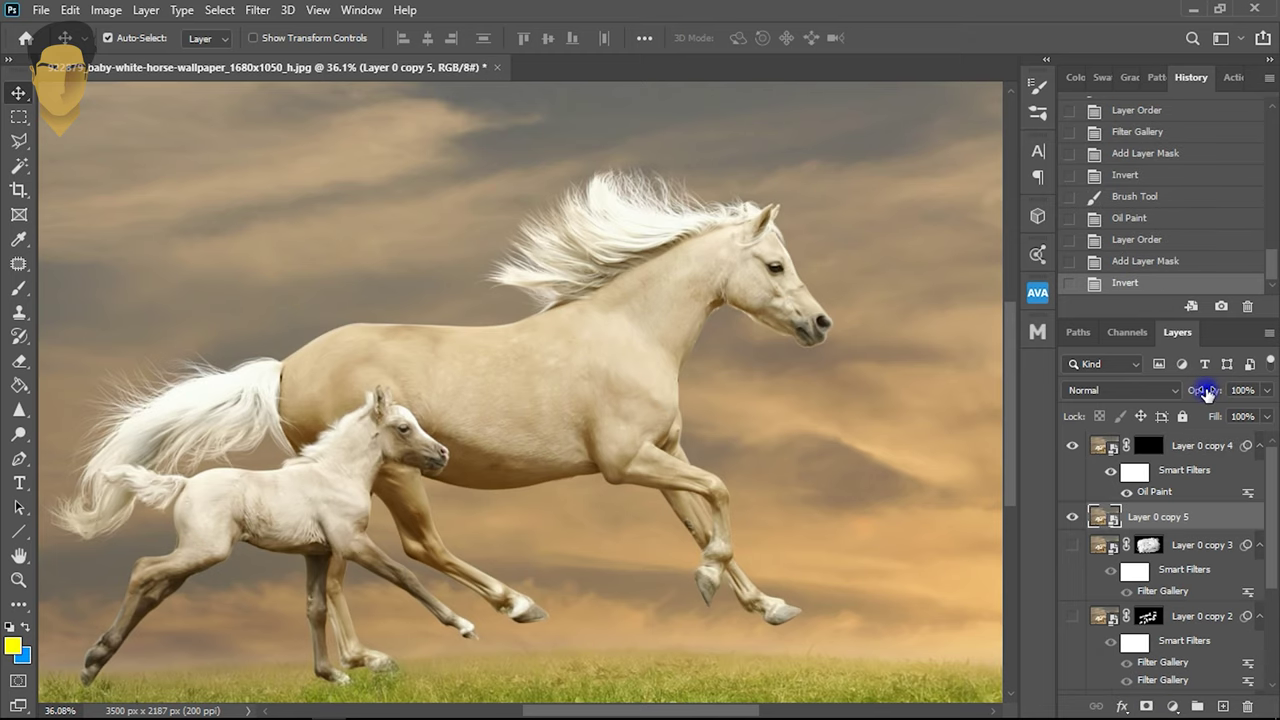
drag(1188, 395, 1175, 396)
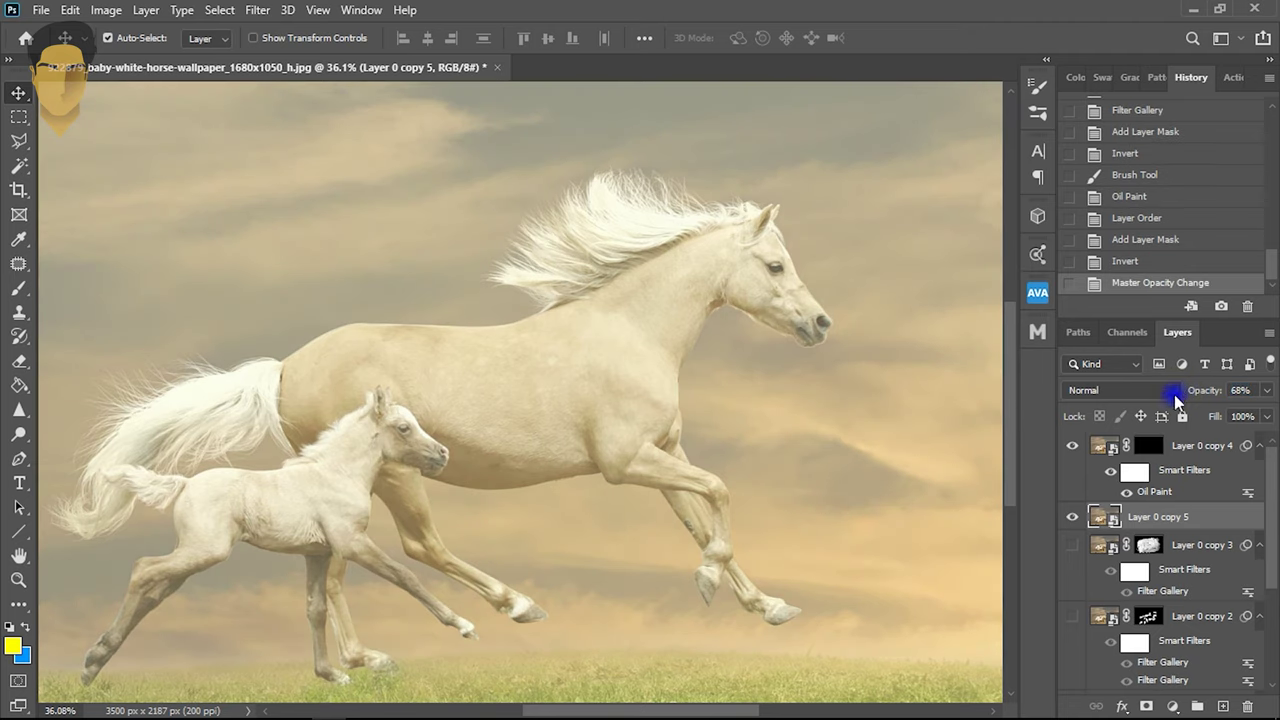
click(1108, 455)
click(1143, 452)
click(19, 288)
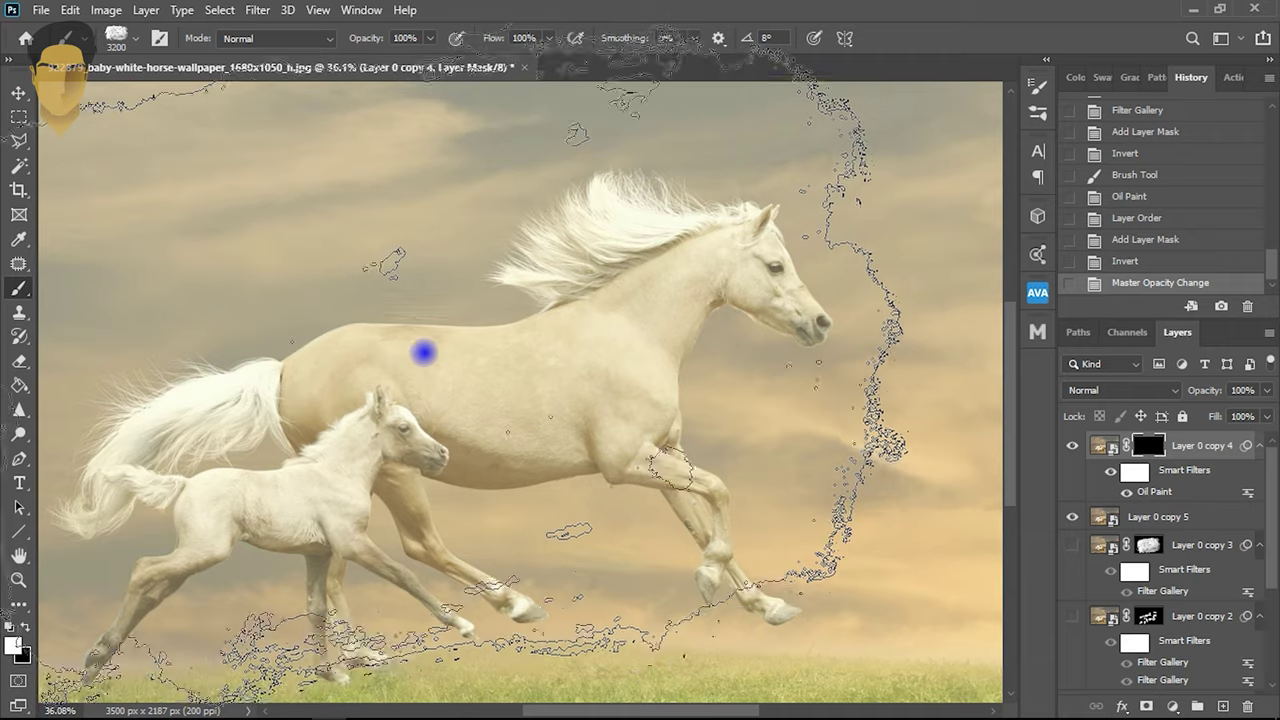
- Select brush 18 (491 px) and open Brush Settings, trying 54% spacing
right_click(540, 322)
drag(945, 636, 939, 537)
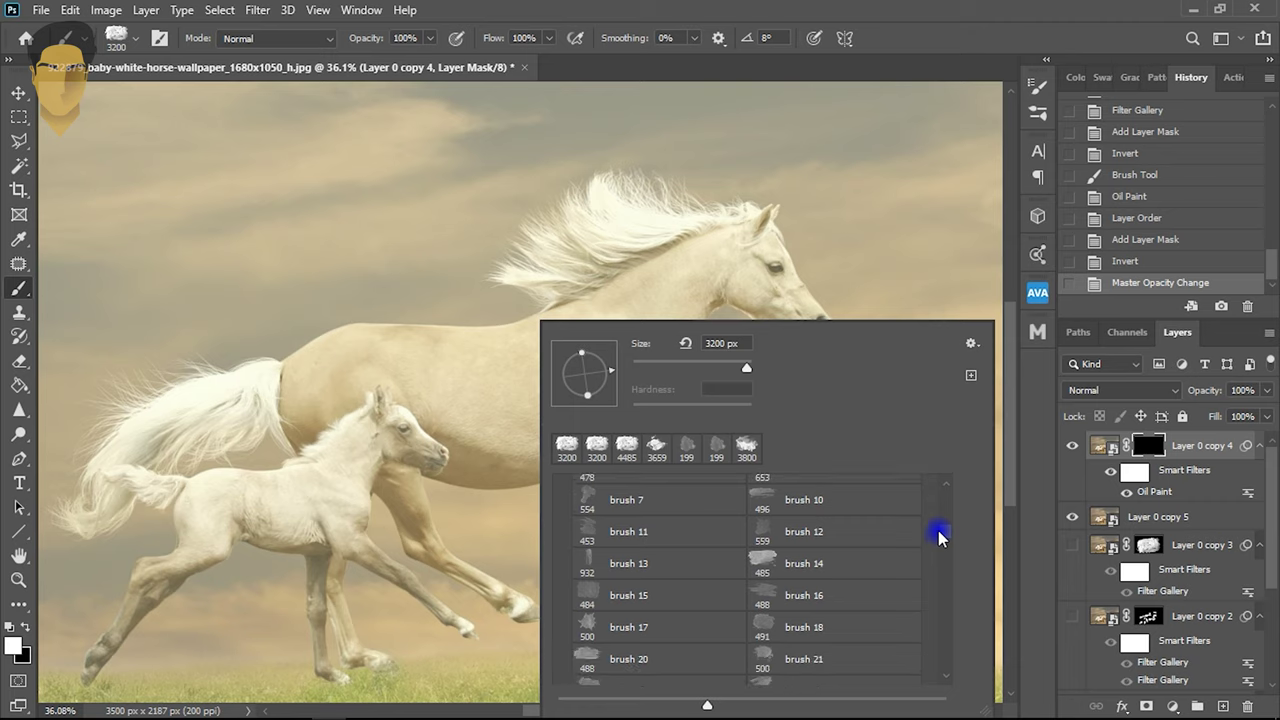
scroll(847, 600, down, 1)
click(766, 597)
right_click(474, 350)
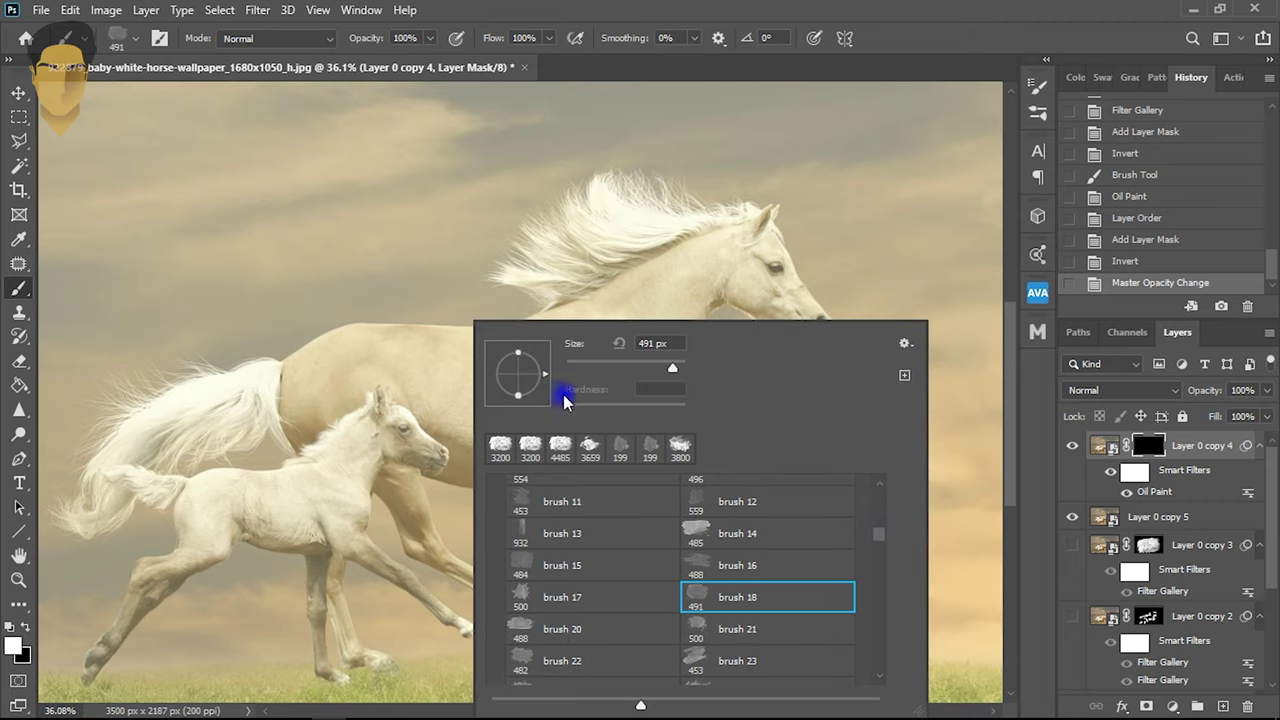
click(159, 38)
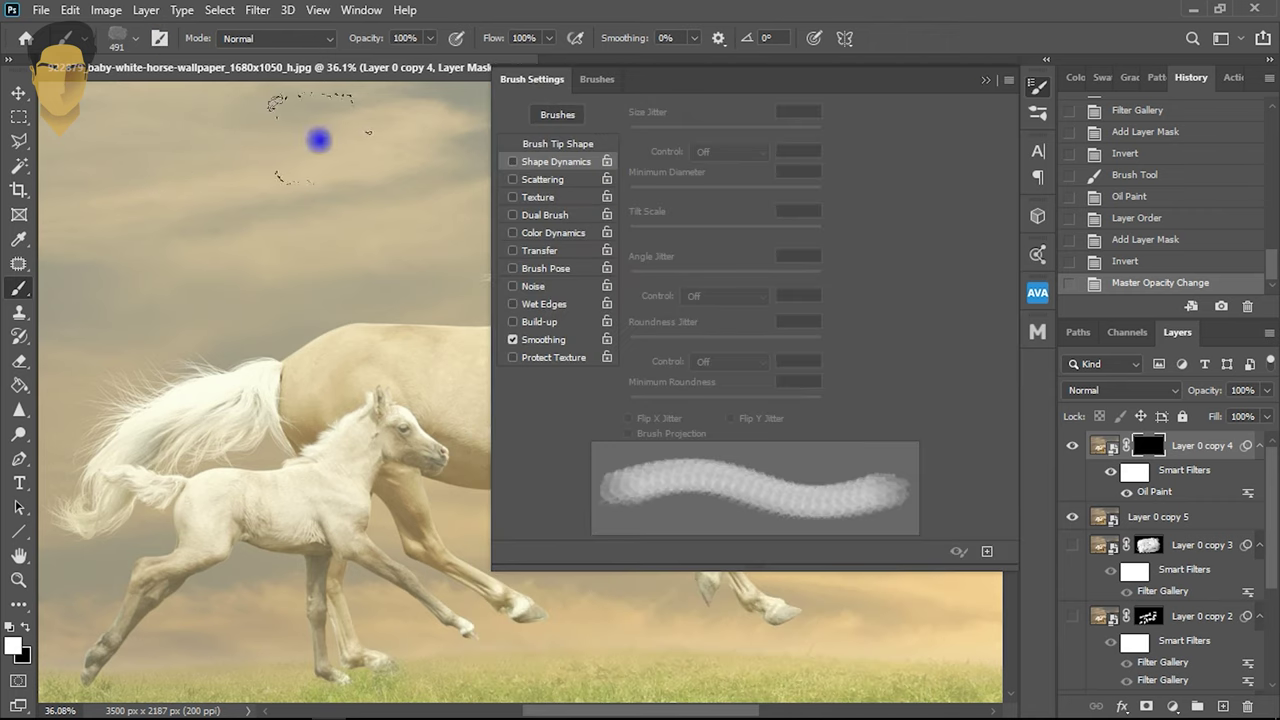
click(538, 145)
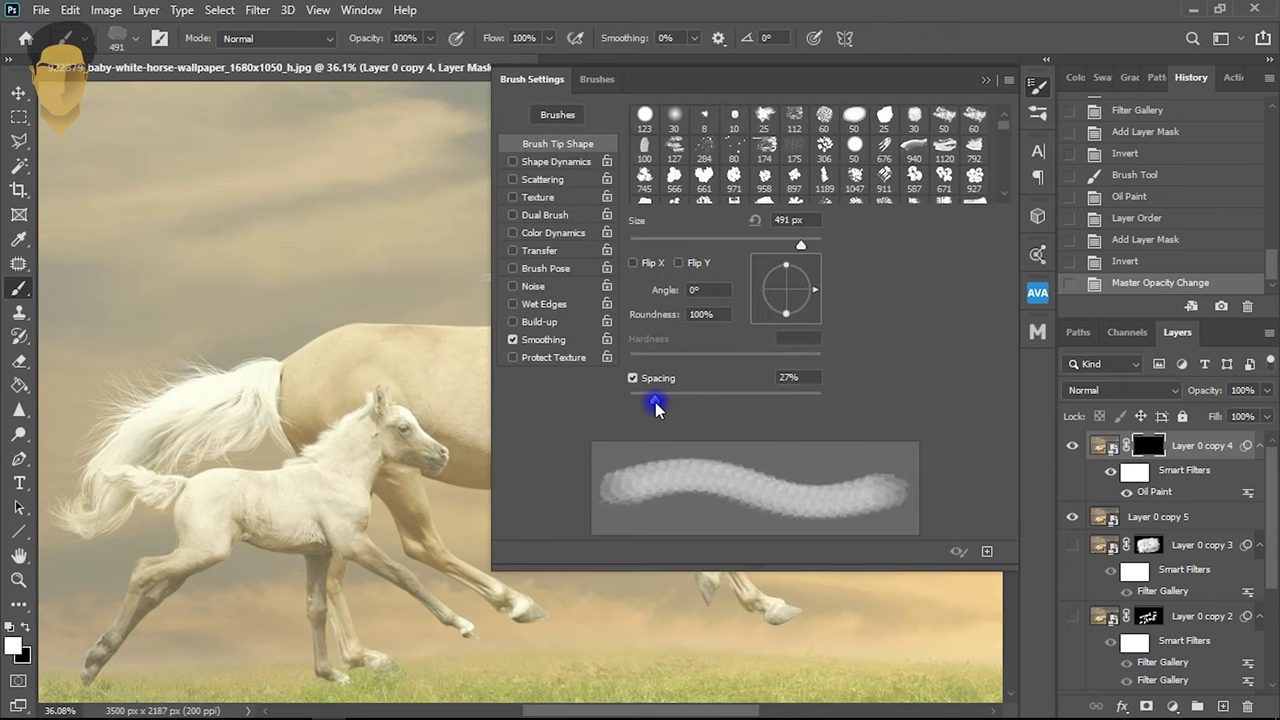
drag(655, 405, 680, 400)
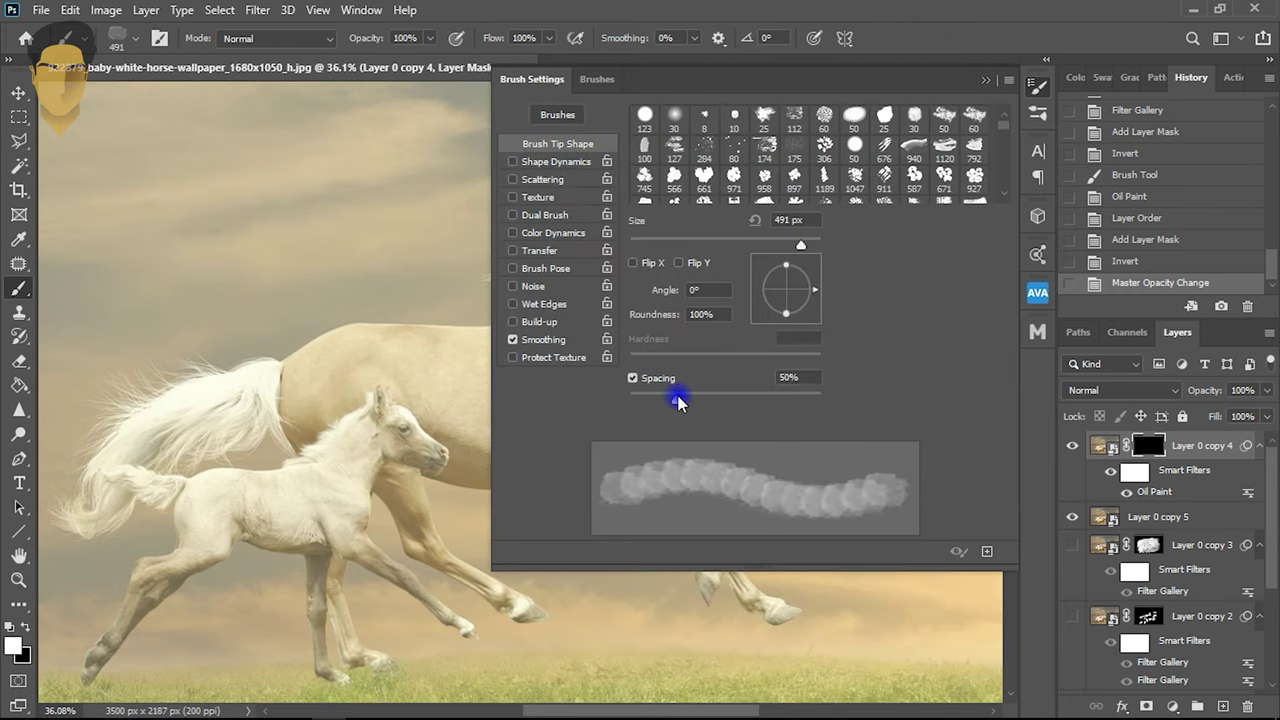
- Add 8% size jitter, 19% angle jitter, 59% scatter with count 3, and 31% spacing
click(555, 163)
drag(629, 129, 687, 130)
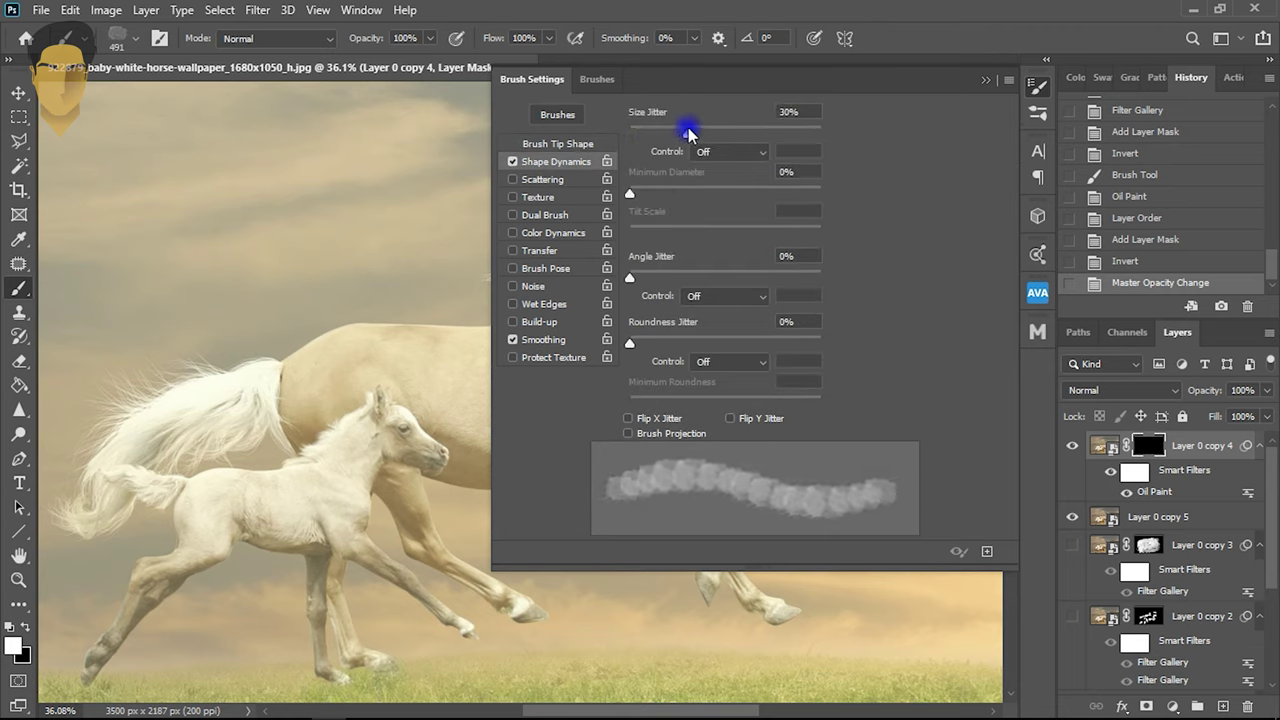
drag(631, 189, 694, 193)
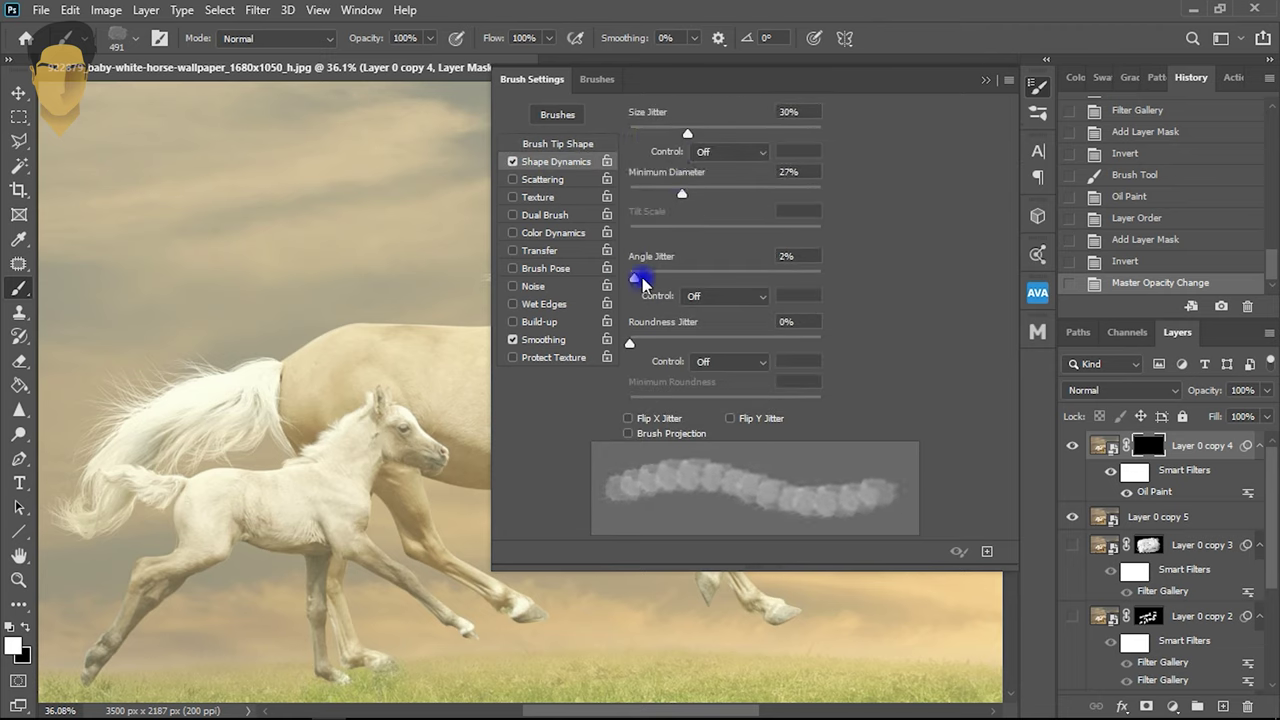
drag(641, 283, 673, 258)
drag(683, 200, 629, 193)
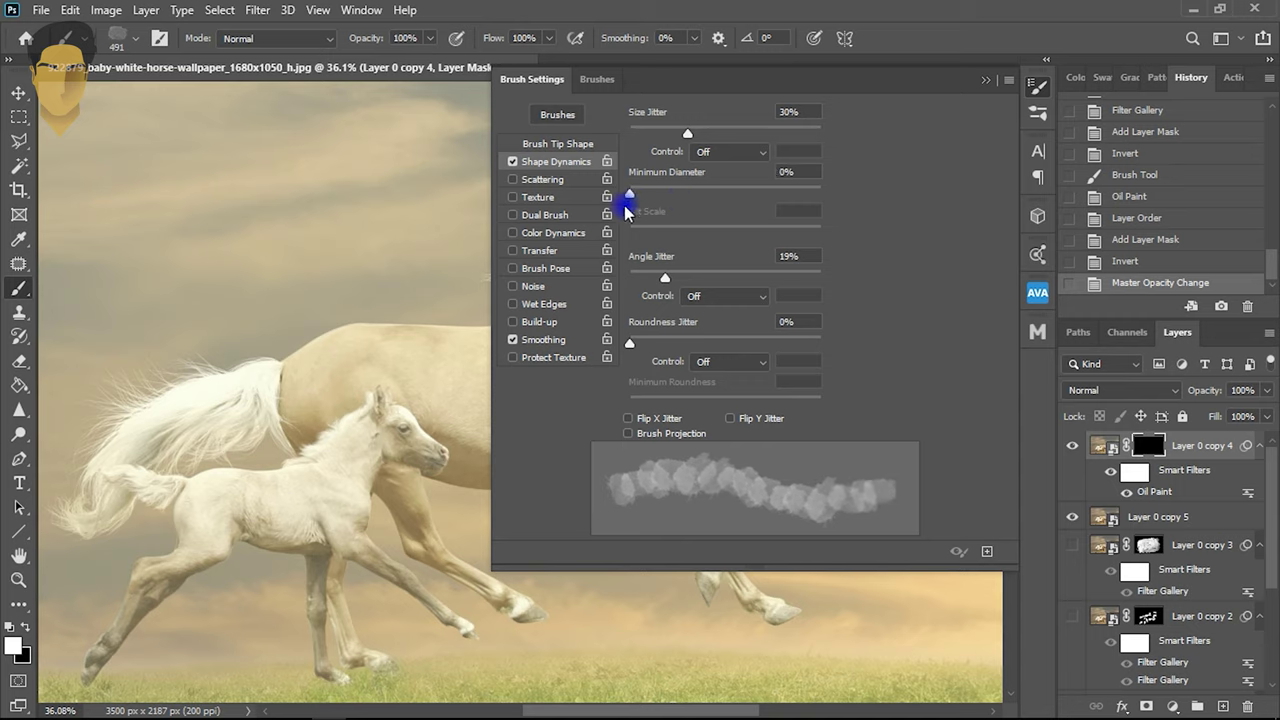
mouse_move(687, 130)
mouse_down()
mouse_move(651, 130)
mouse_move(753, 130)
mouse_move(628, 133)
mouse_move(641, 133)
mouse_up()
click(536, 181)
mouse_move(629, 199)
mouse_down()
mouse_move(677, 196)
mouse_move(659, 200)
mouse_up()
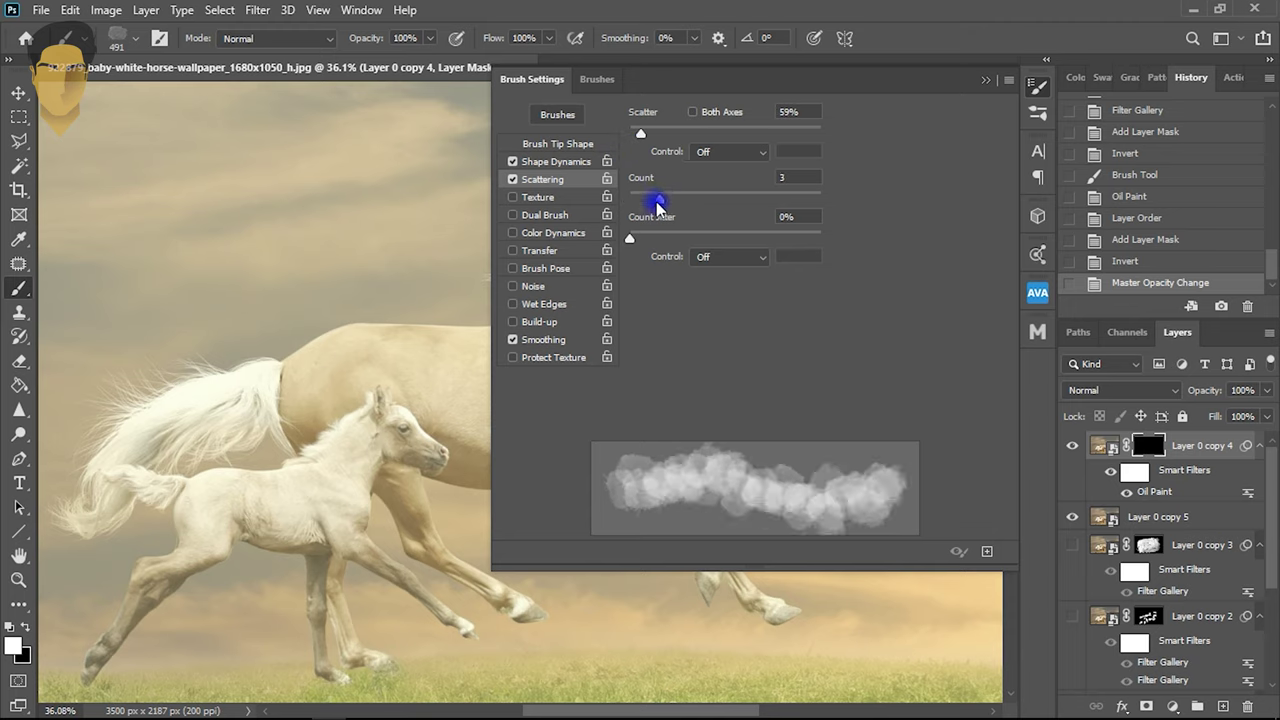
click(557, 144)
drag(664, 394, 660, 400)
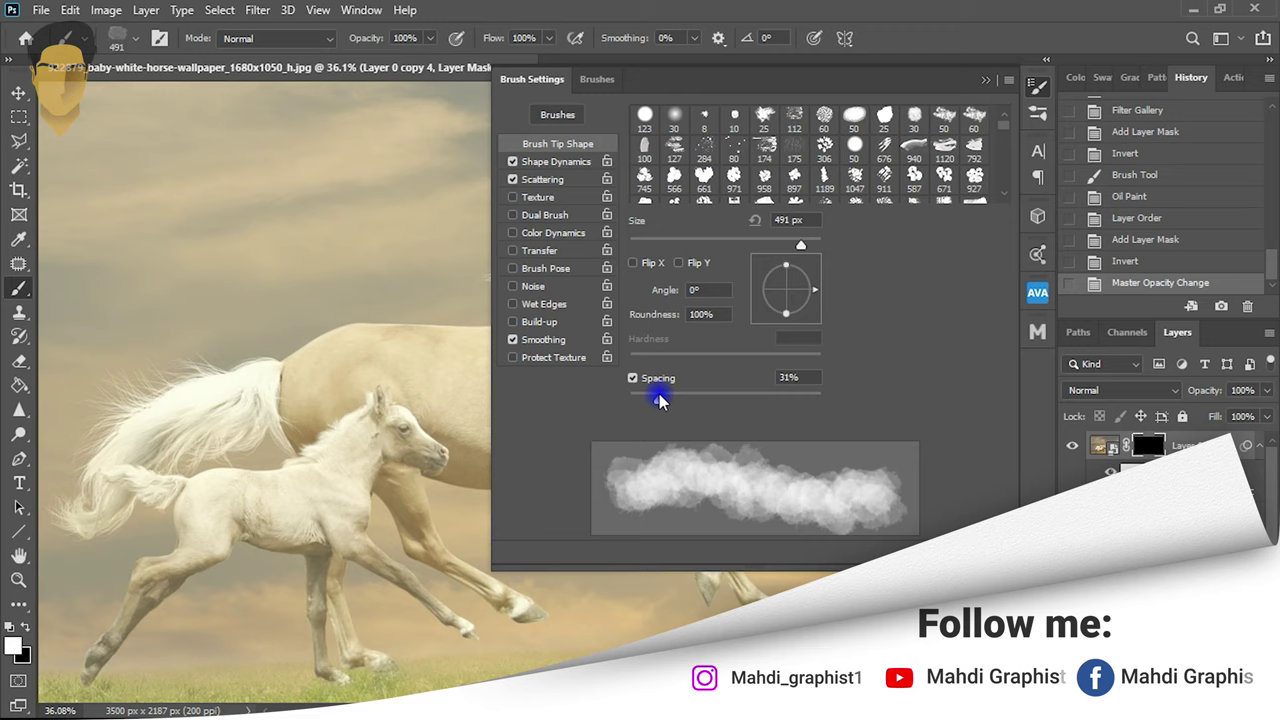
click(985, 82)
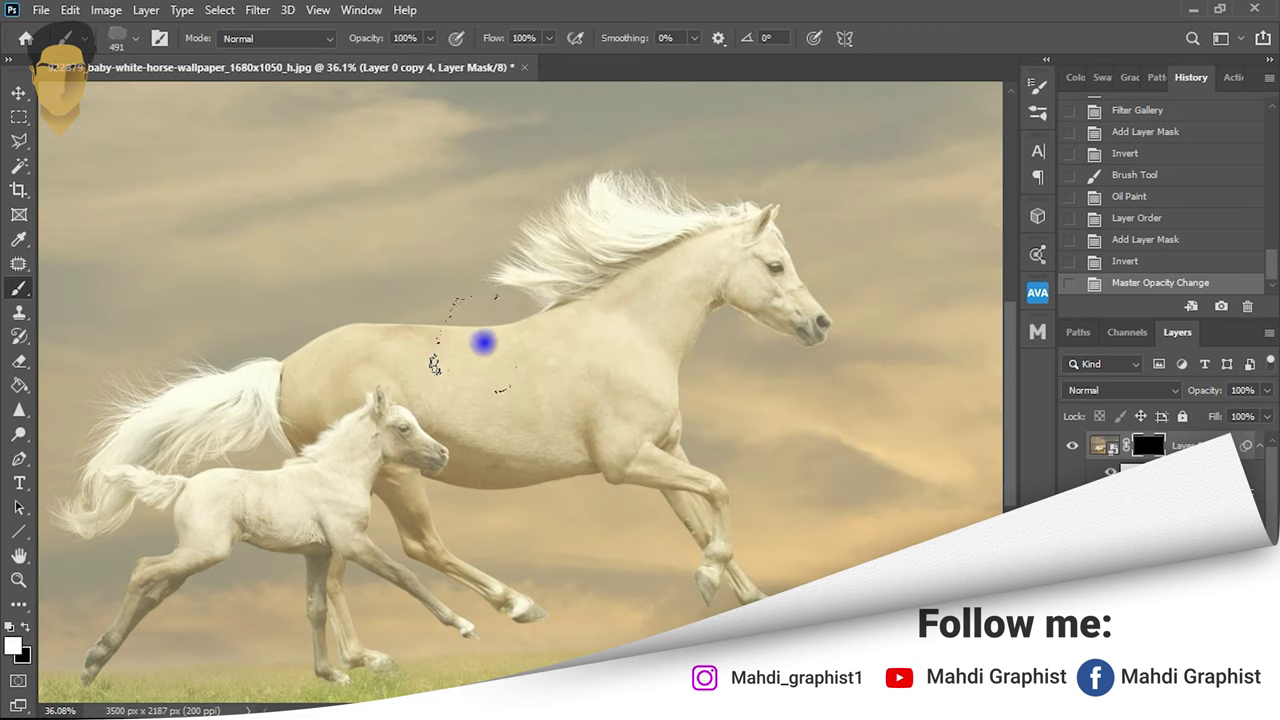
- Shrink the mask brush to 350 px, undoing the stray test dabs
alt+scroll(483, 343, up, 2)
right_click(515, 330)
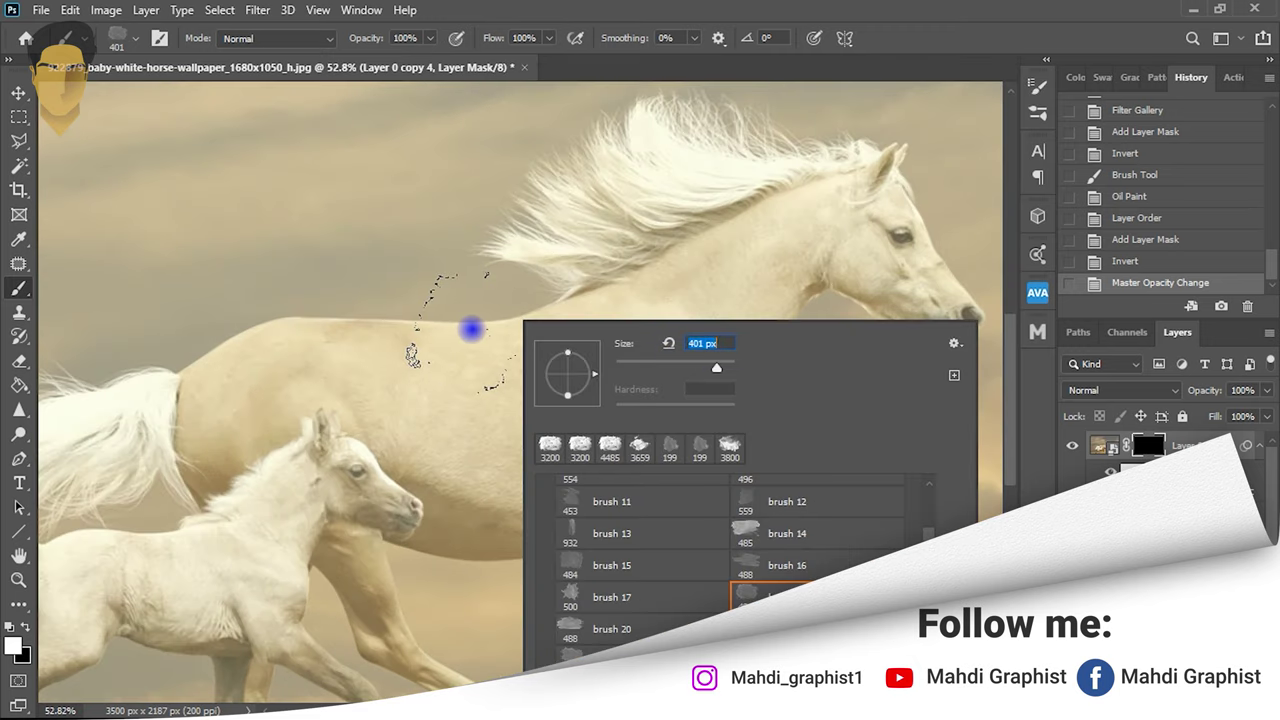
click(460, 330)
key(ctrl+z)
right_click(487, 312)
drag(683, 348, 640, 348)
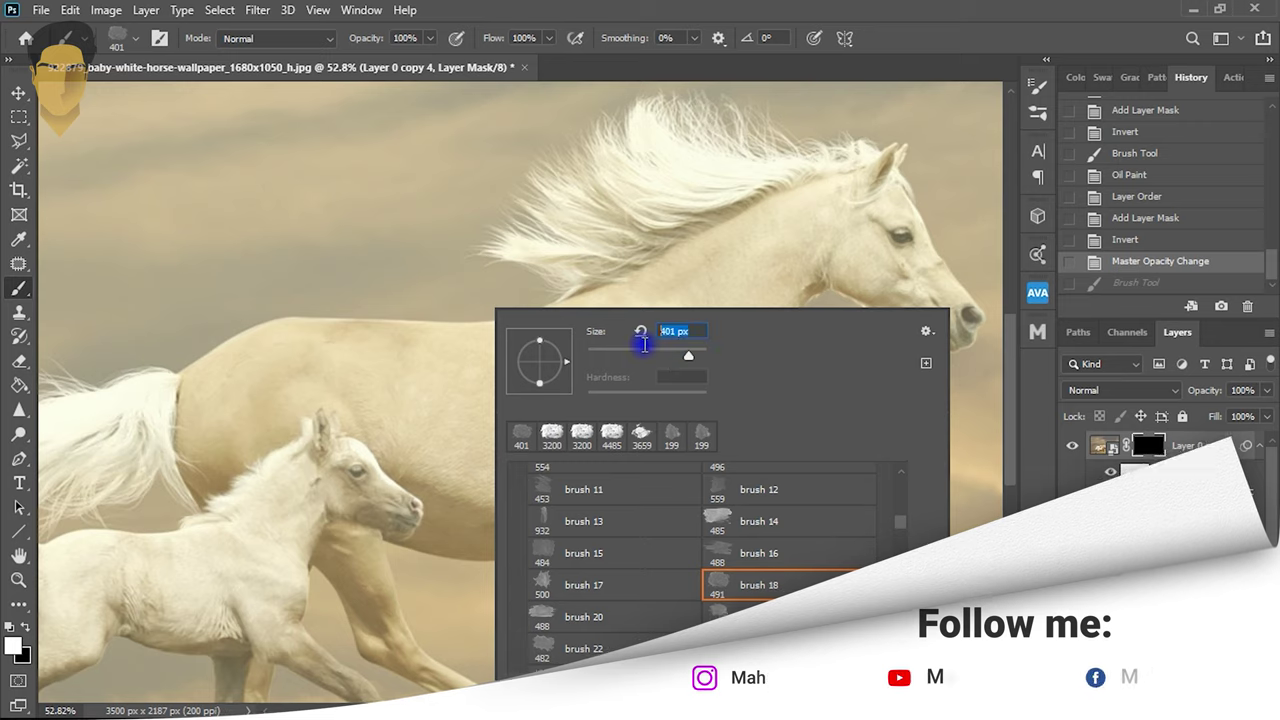
text(3)
key(Return)
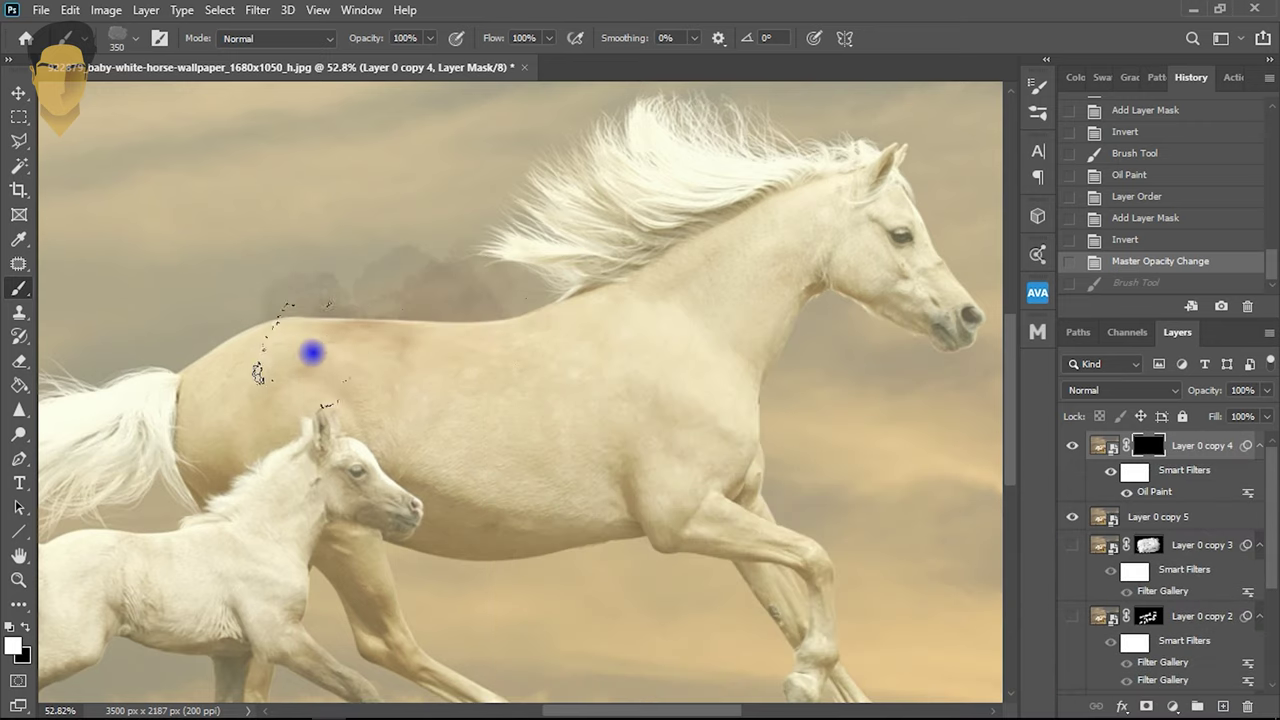
drag(490, 337, 329, 354)
alt+scroll(329, 354, up, 2)
key(ctrl+z)
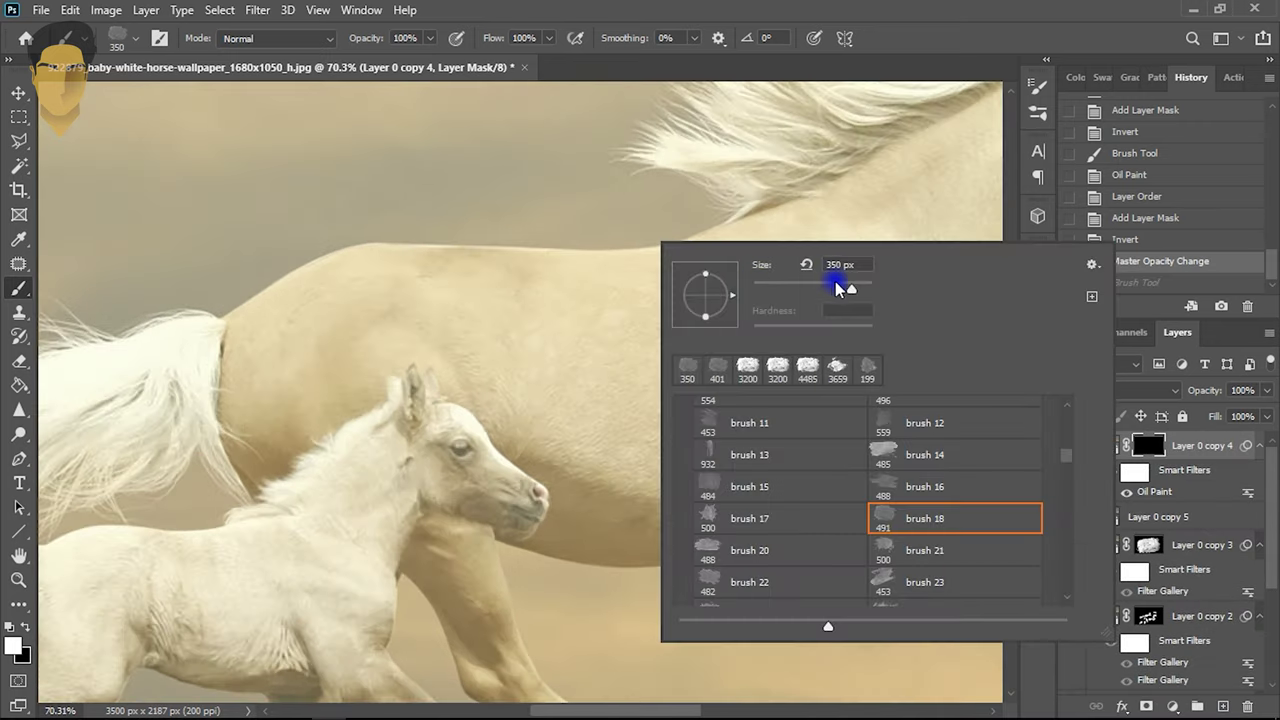
key(Return)
- Paint oil-paint texture into the mask along the horse's back, head and front leg
drag(543, 253, 787, 160)
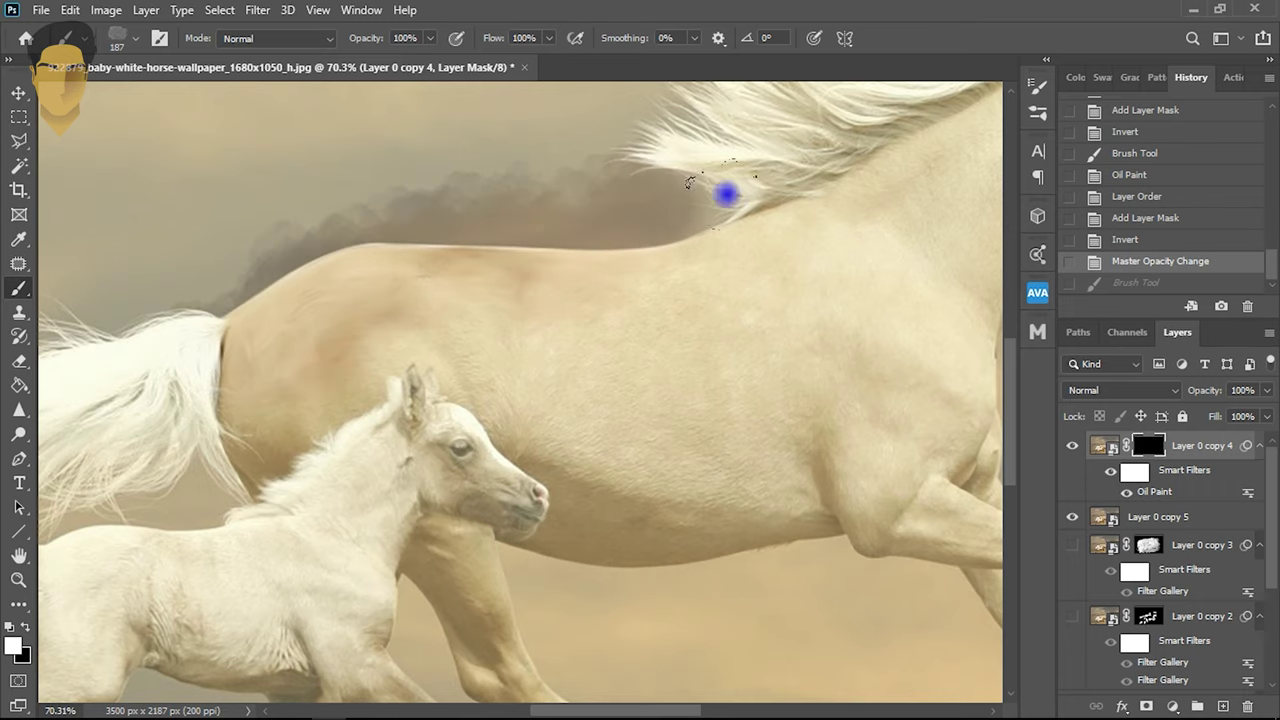
alt+scroll(787, 160, down, 2)
drag(523, 394, 537, 409)
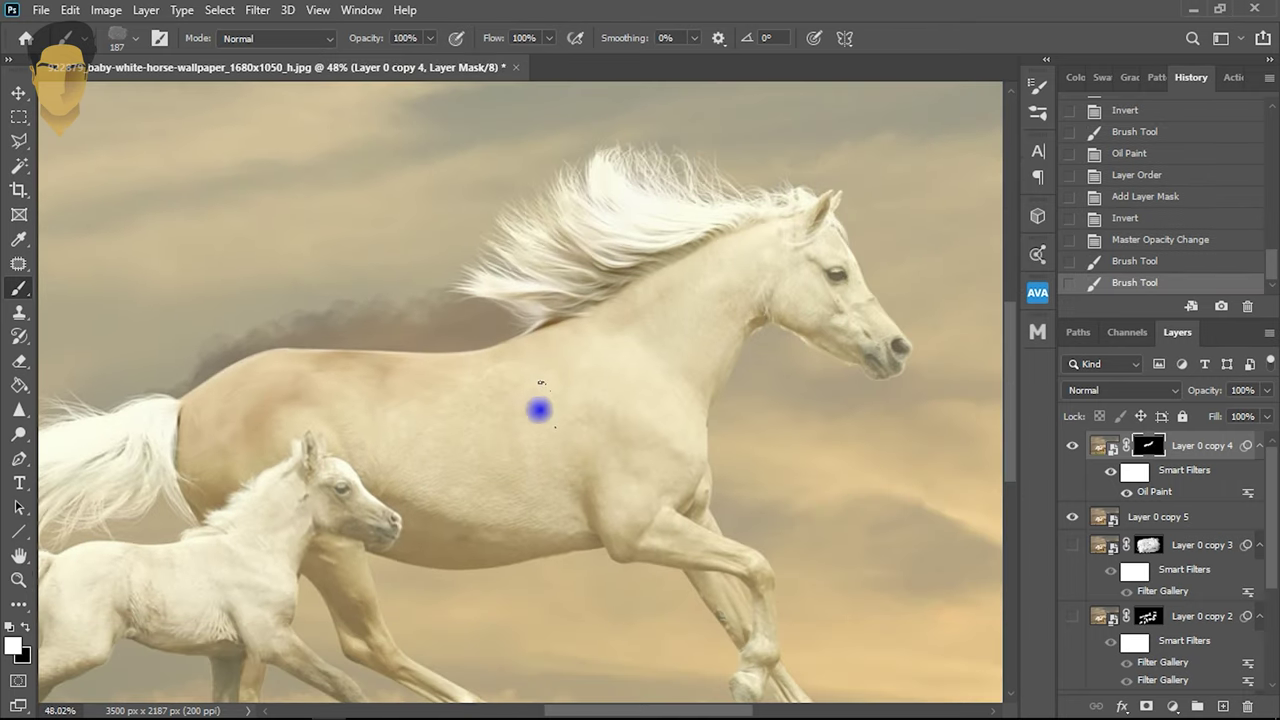
drag(677, 386, 880, 385)
mouse_move(670, 455)
mouse_down()
mouse_move(724, 559)
mouse_move(644, 371)
mouse_up()
- Paint mask strokes over the foal's body and head
mouse_move(545, 290)
mouse_down()
mouse_move(400, 317)
mouse_move(355, 350)
mouse_up()
drag(355, 350, 677, 274)
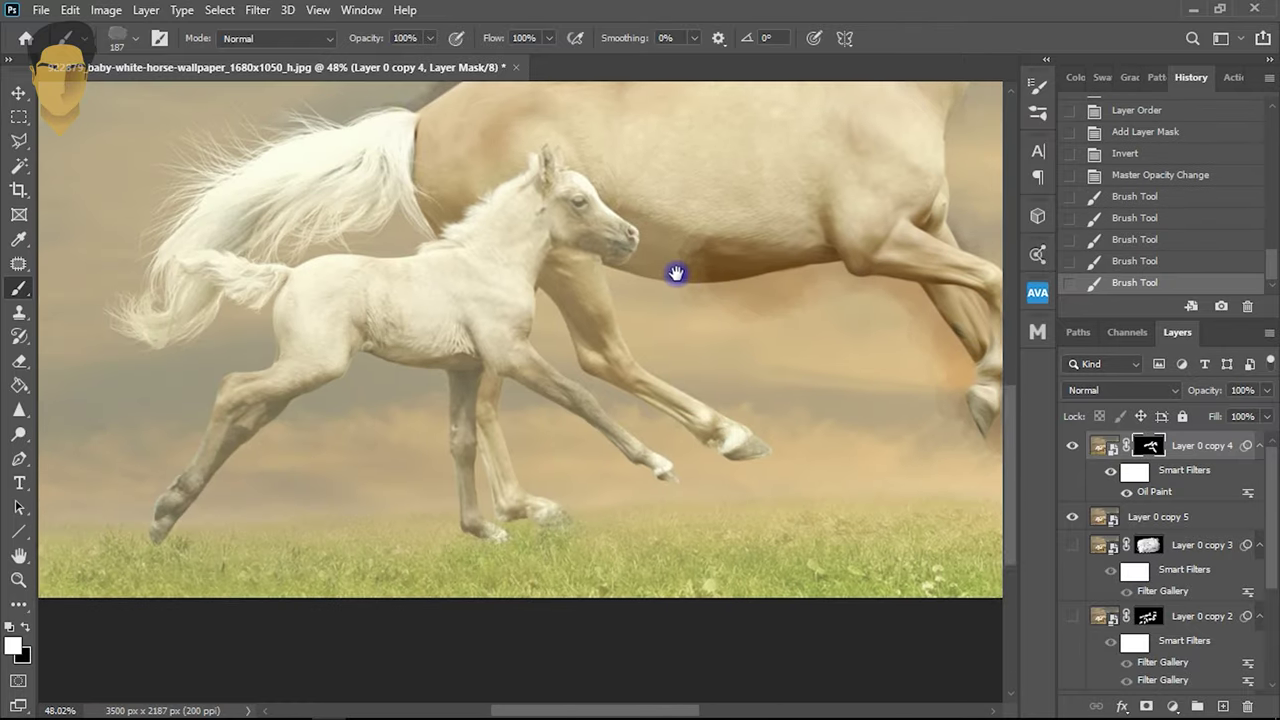
drag(584, 224, 126, 514)
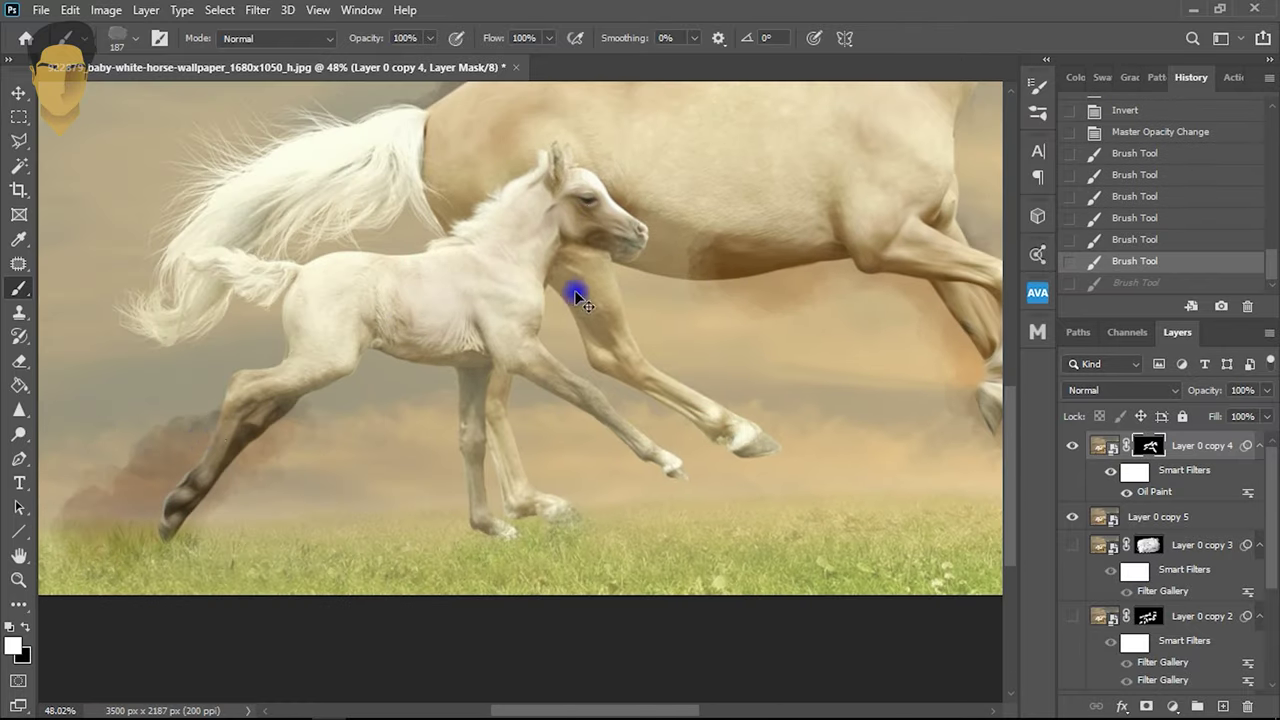
key(ctrl+z)
key(ctrl+z)
key(ctrl+shift+z)
key(ctrl+shift+z)
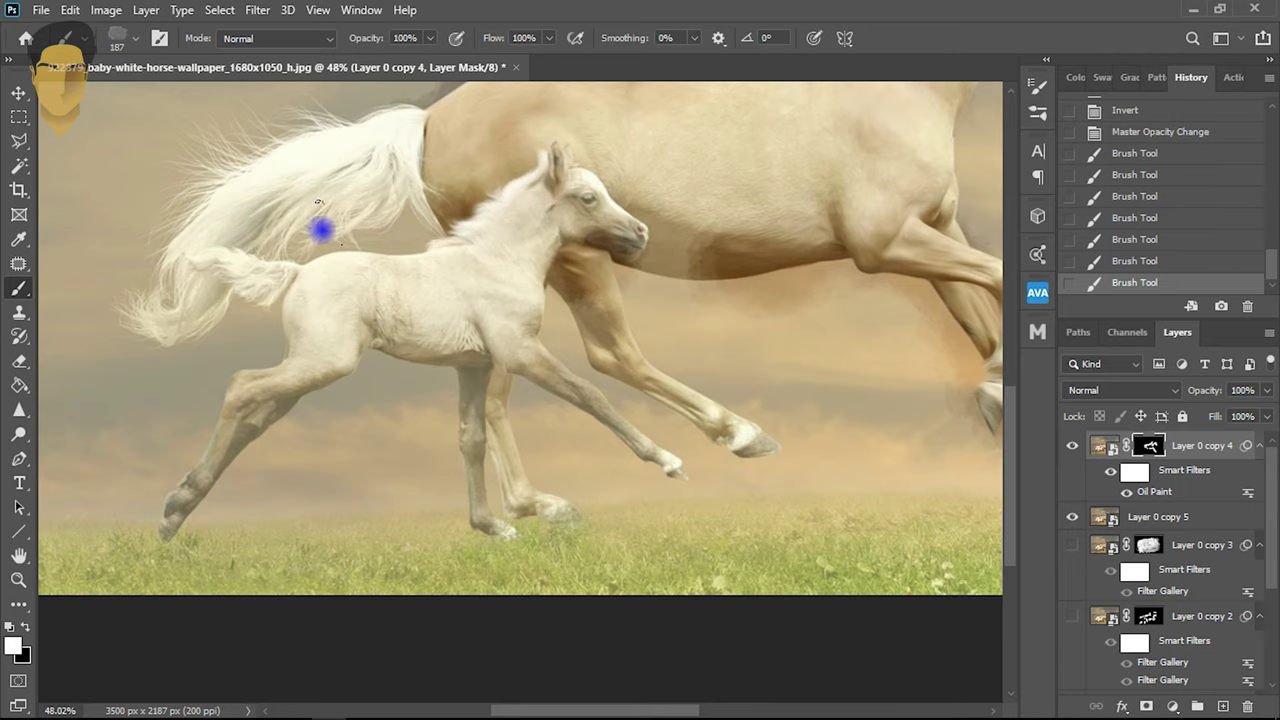
- Paint smoky texture along the foal's hind leg and around its front legs
drag(197, 450, 190, 510)
drag(229, 423, 171, 508)
key(ctrl+z)
drag(258, 378, 177, 509)
mouse_move(480, 428)
mouse_down()
mouse_move(500, 457)
mouse_move(437, 357)
mouse_move(614, 330)
mouse_up()
- Pan around the canvas to inspect the adult horse, its head and the foal's legs
scroll(614, 330, down, 2)
drag(618, 387, 434, 517)
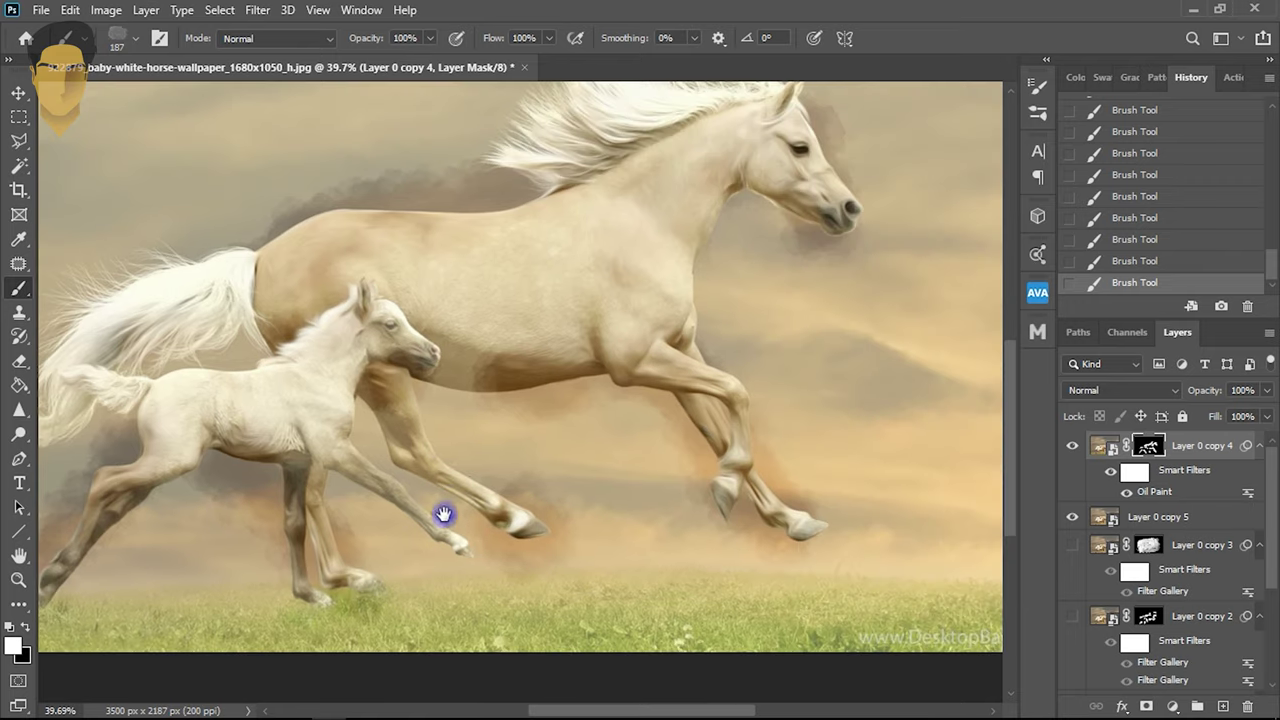
scroll(100, 363, down, 3)
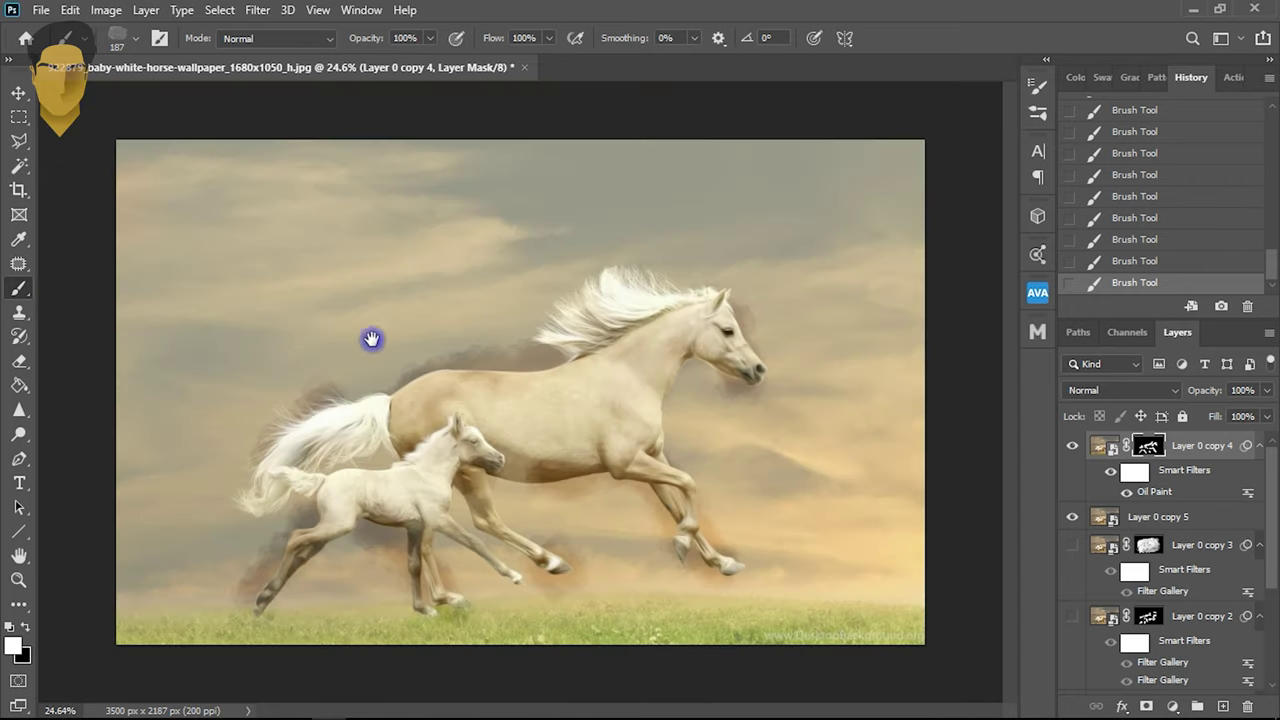
scroll(517, 483, up, 2)
scroll(482, 491, up, 1)
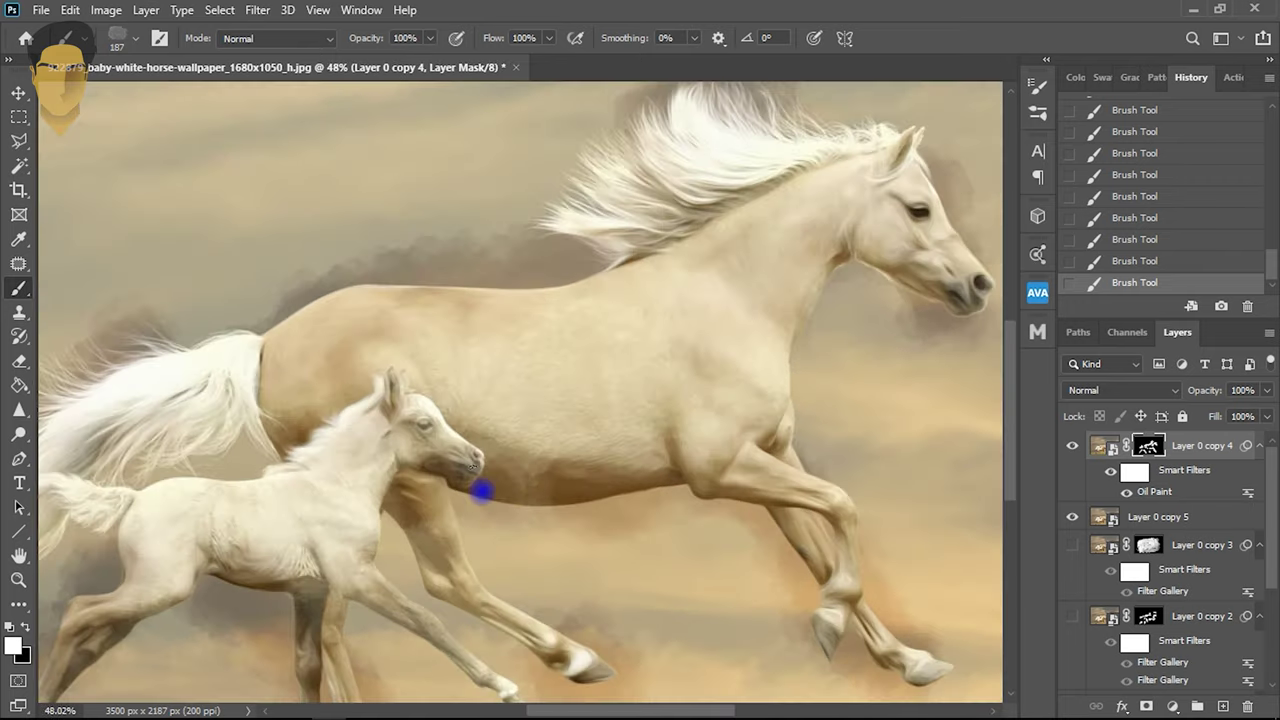
drag(215, 567, 320, 487)
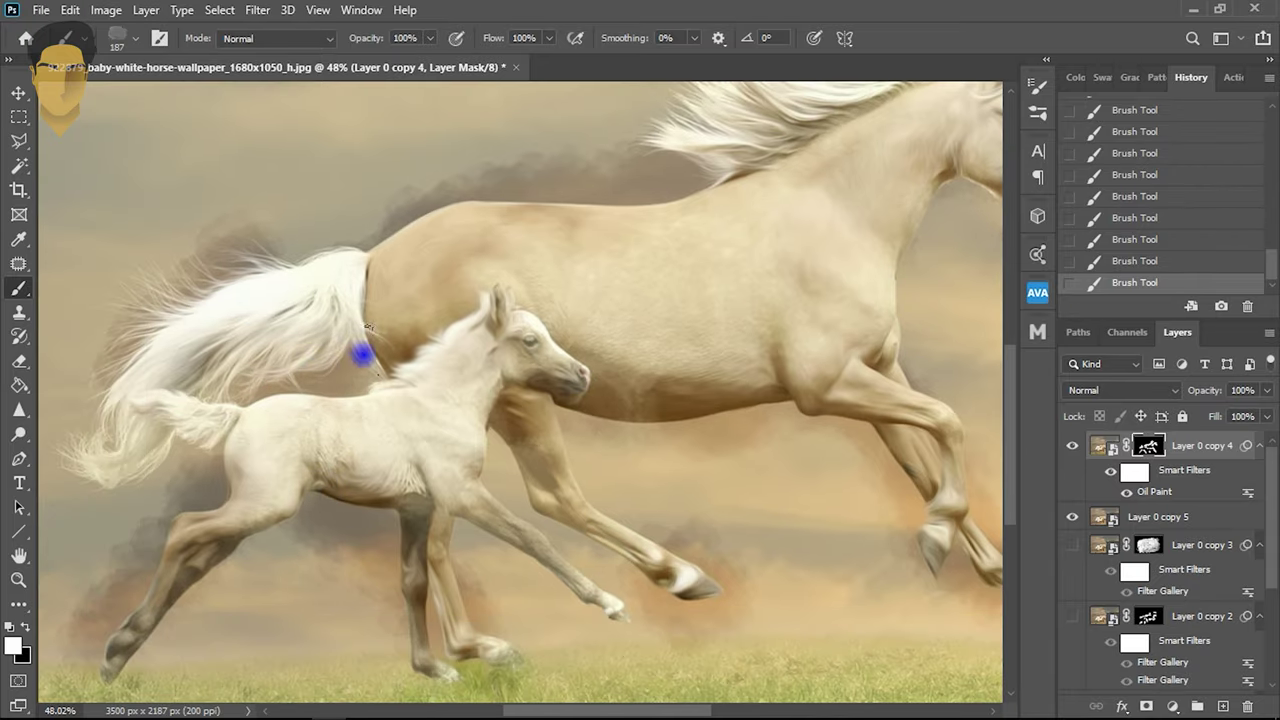
drag(464, 523, 486, 417)
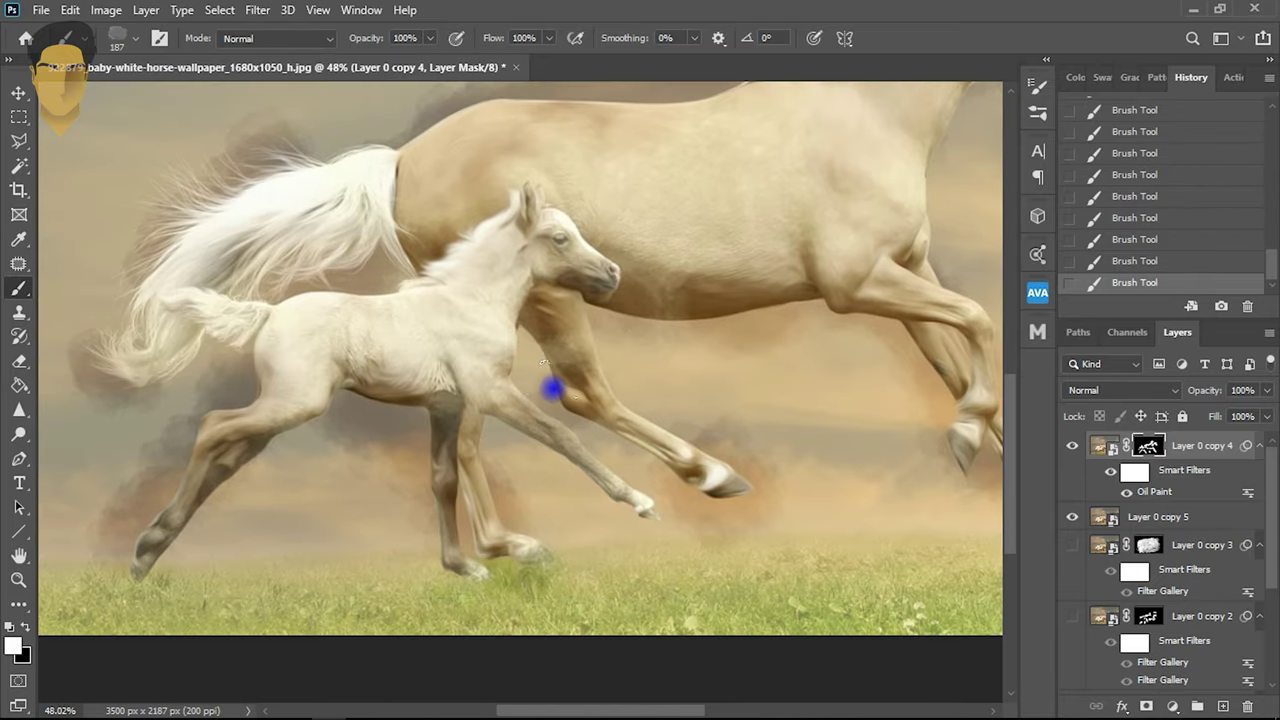
drag(557, 394, 386, 486)
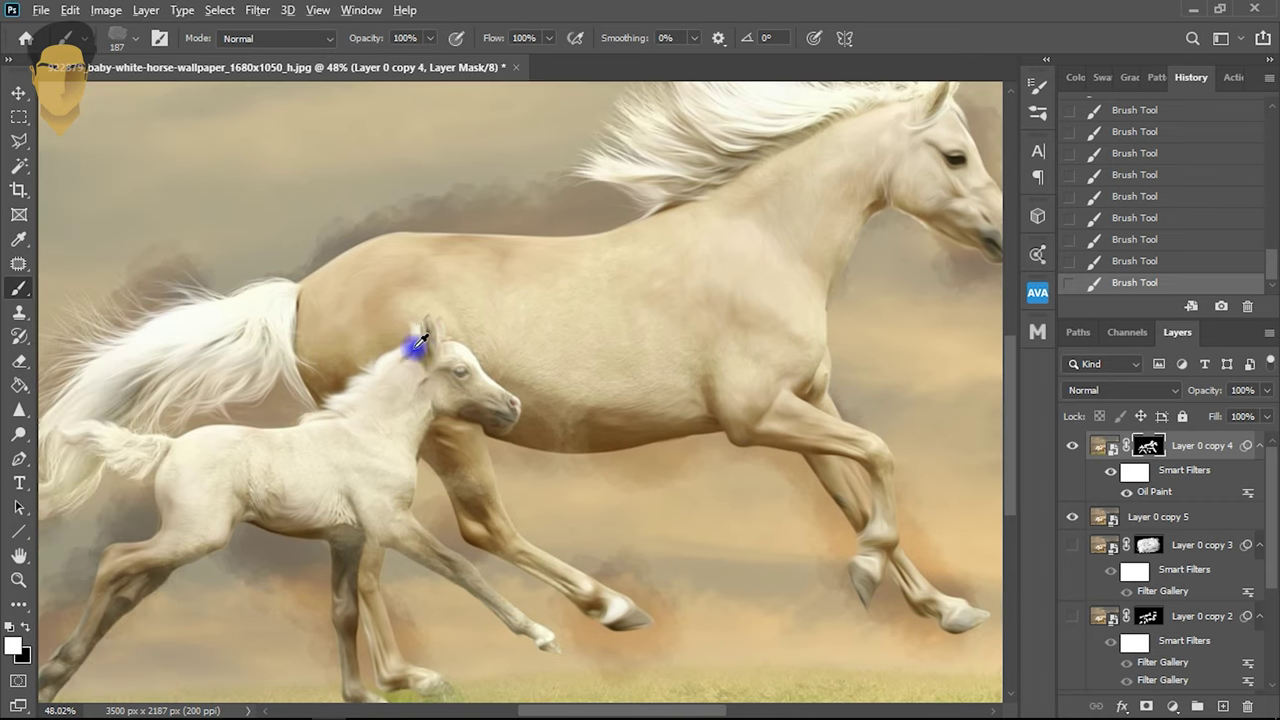
scroll(440, 357, down, 3)
scroll(446, 358, up, 2)
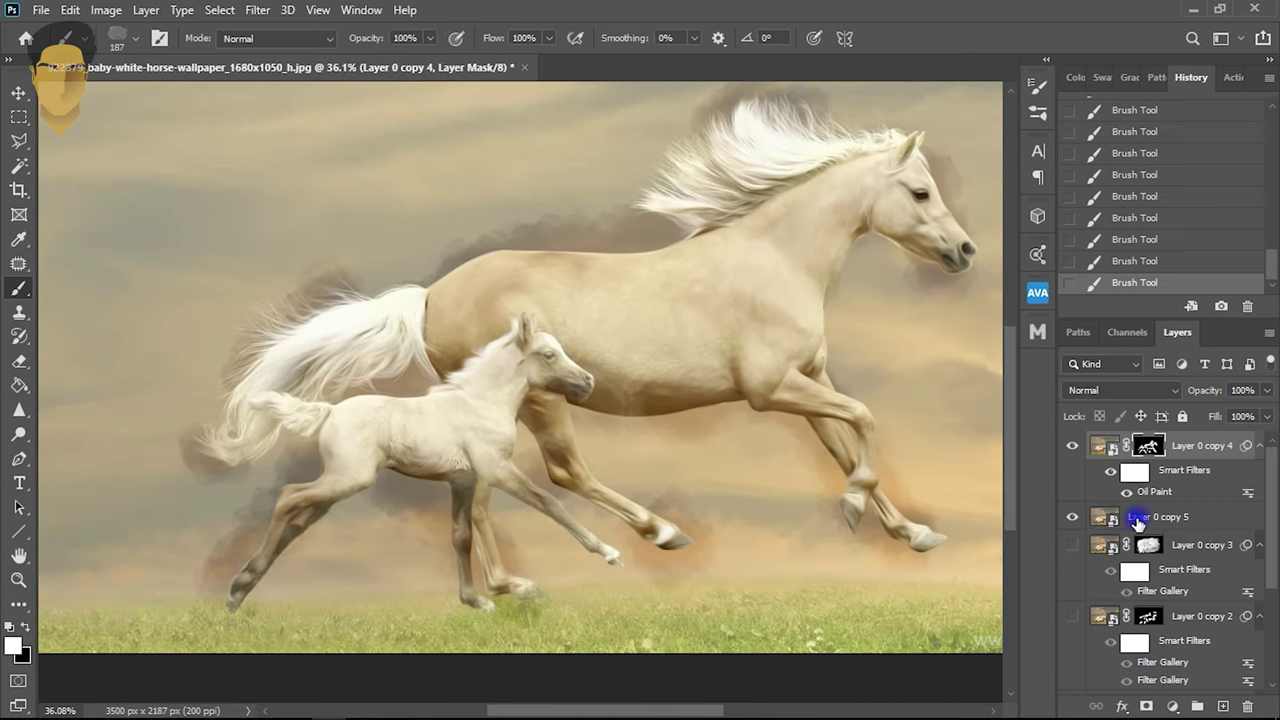
- Set Layer 0 copy 5 to 100% opacity, hide it, and open the colour swatches
click(1137, 519)
drag(1211, 398, 1247, 455)
click(1072, 518)
scroll(714, 446, down, 1)
scroll(722, 428, down, 1)
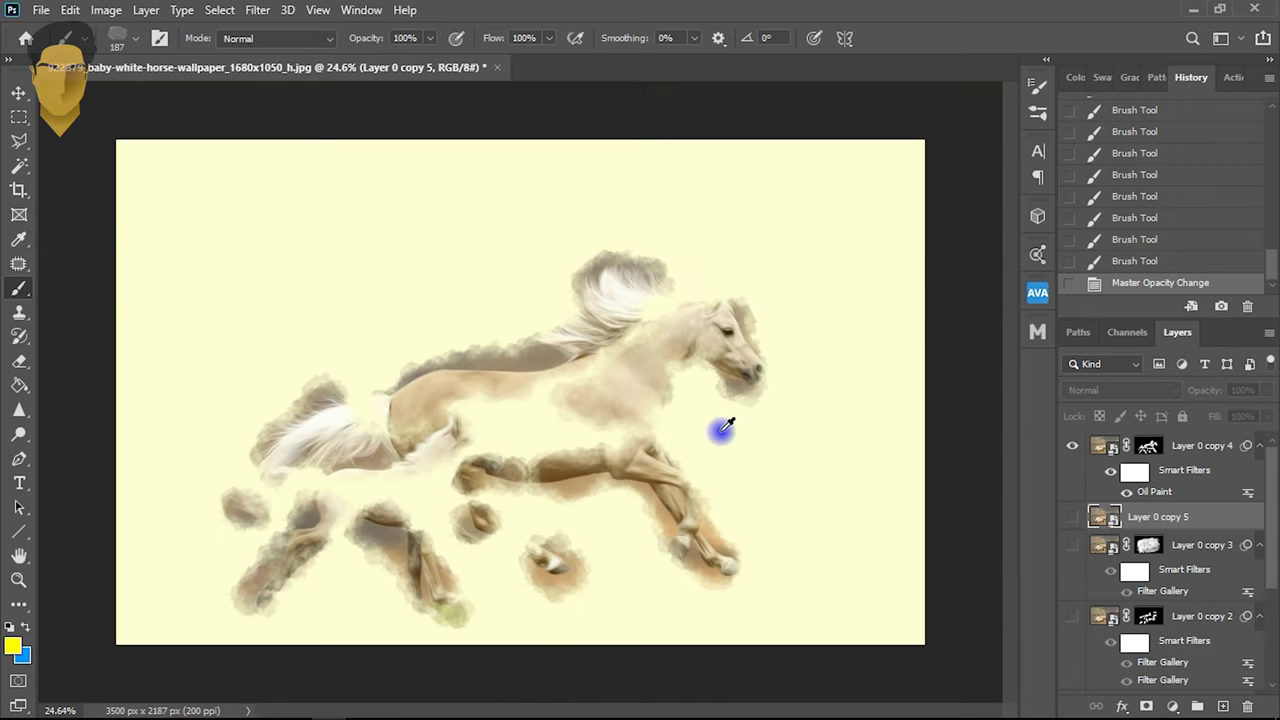
scroll(723, 428, up, 1)
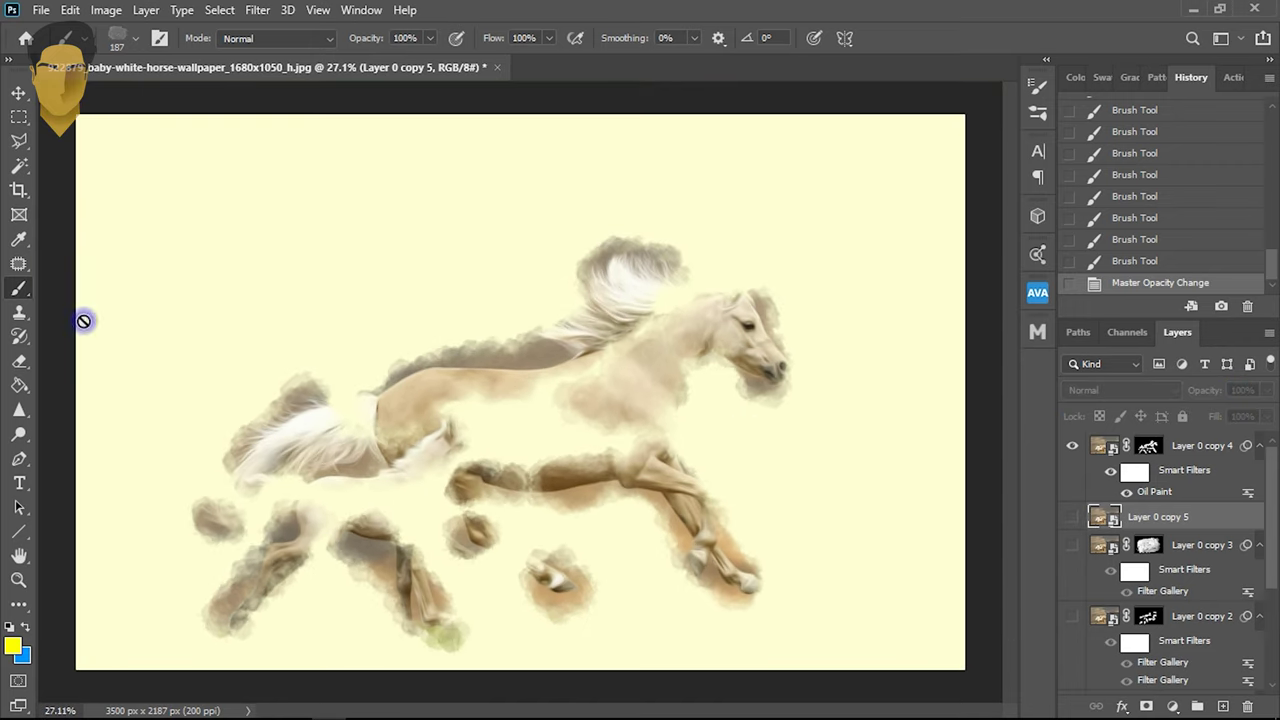
click(1104, 77)
scroll(1165, 530, down, 2)
drag(1145, 455, 1175, 388)
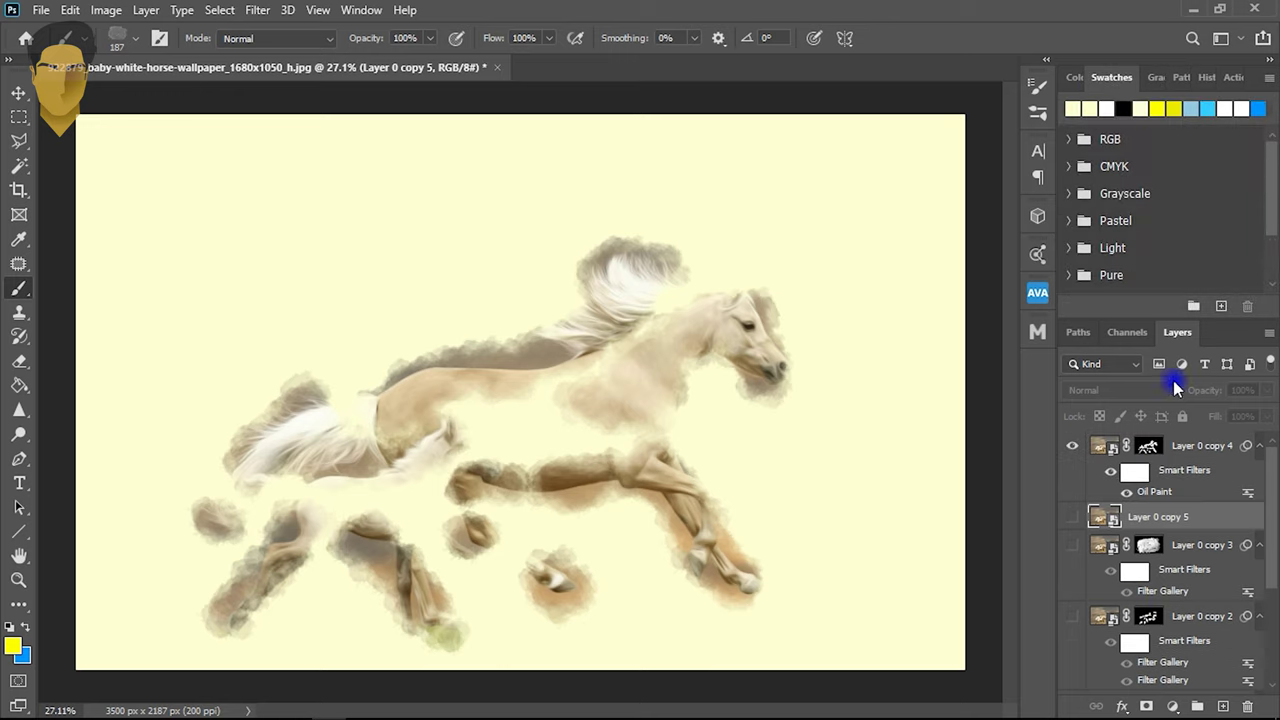
- Close the Swatches tab group and show Layer 0 copy 3, copy 2, copy and Layer 0
click(1271, 67)
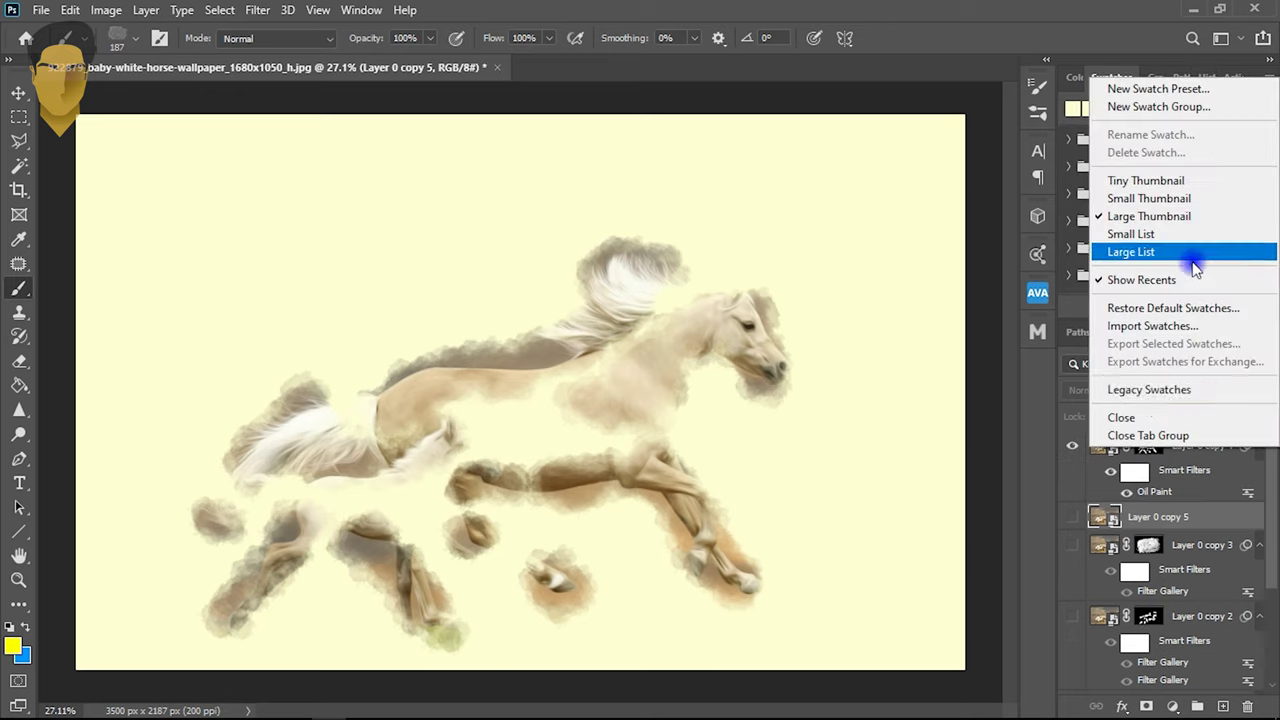
click(1130, 437)
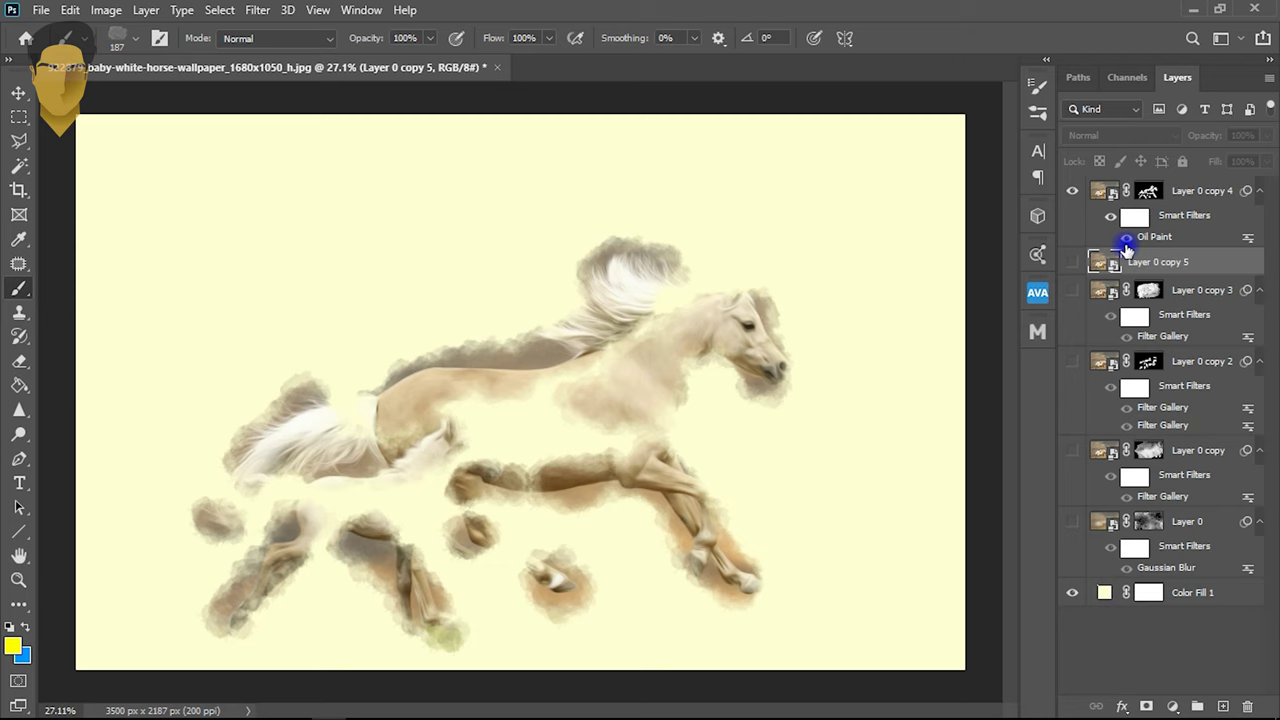
click(1072, 296)
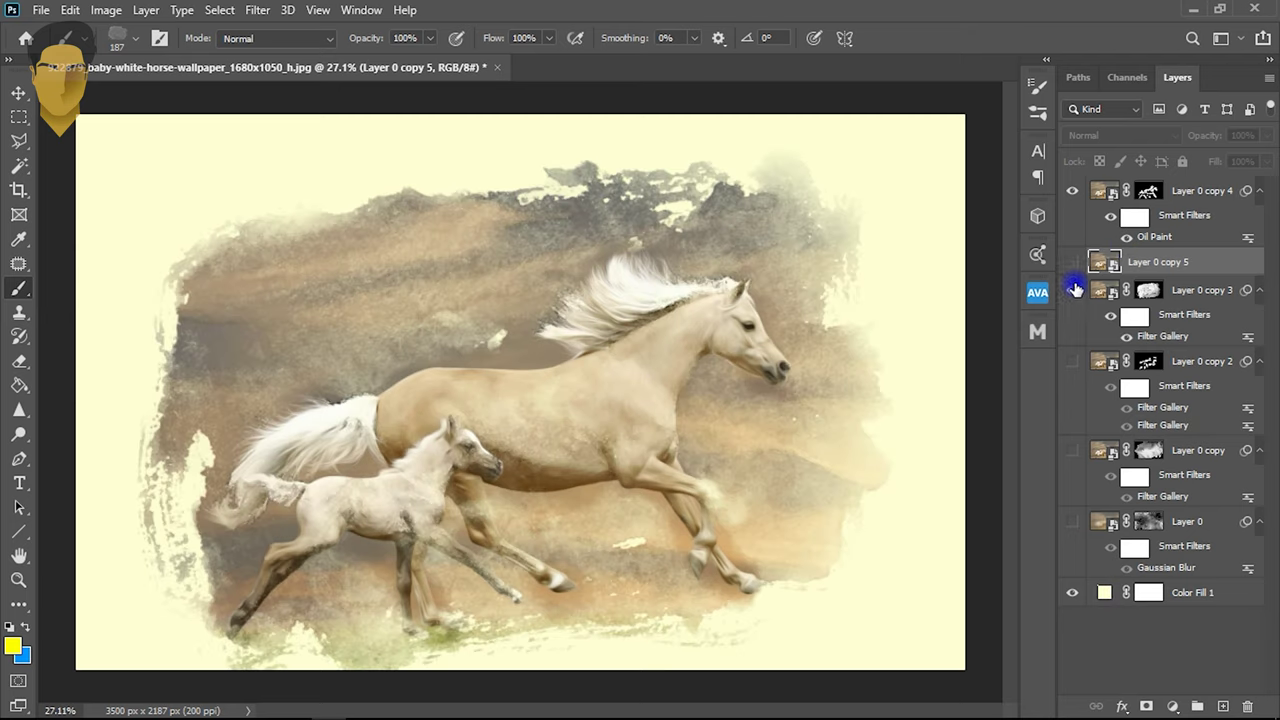
click(1073, 362)
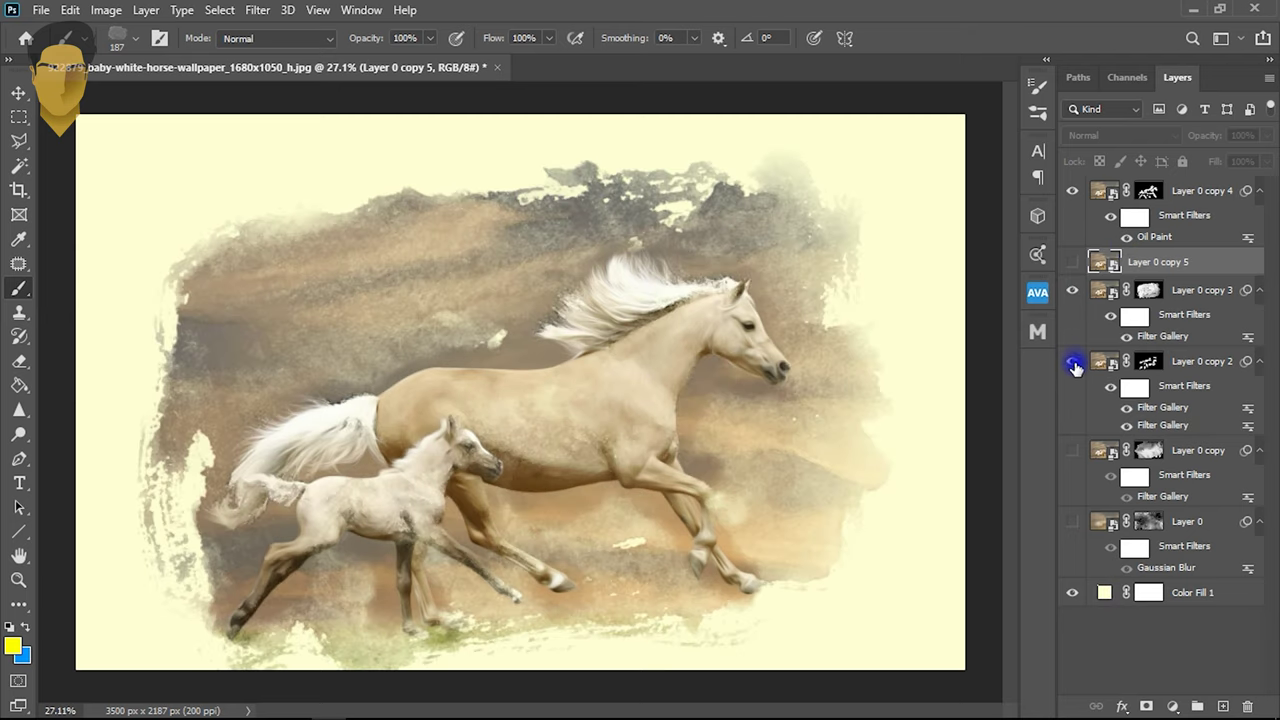
click(1074, 456)
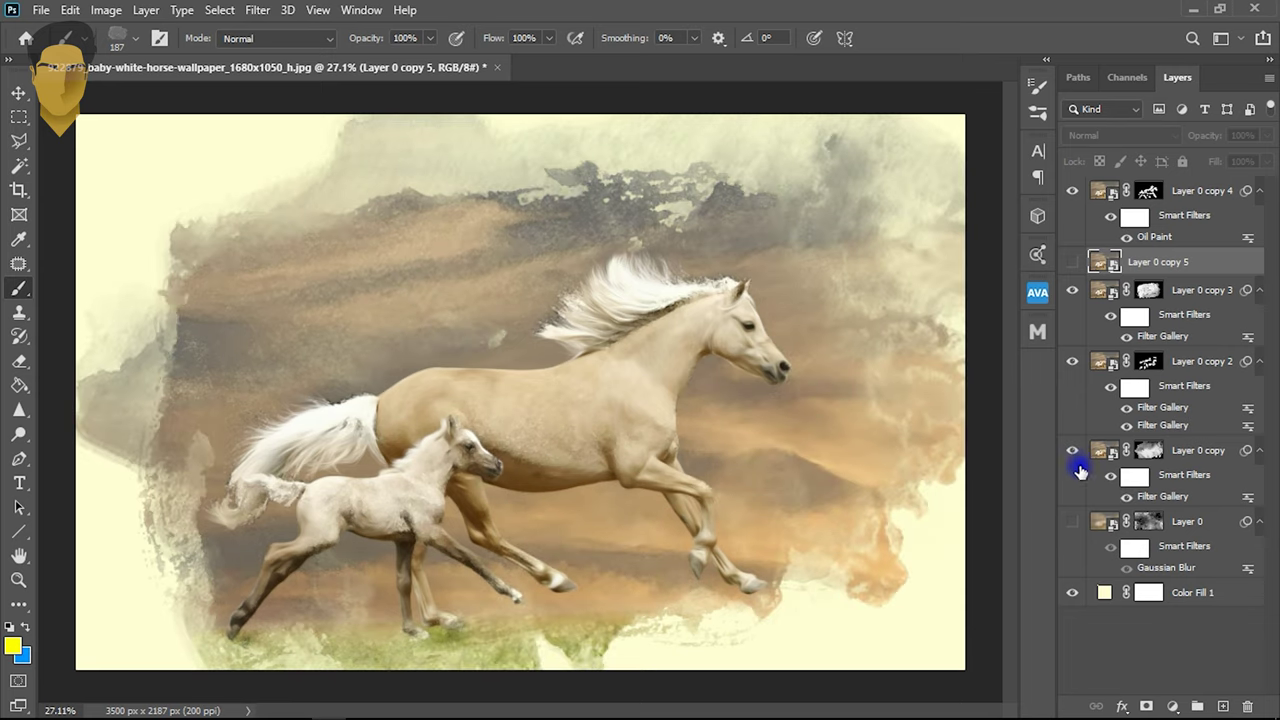
click(1074, 522)
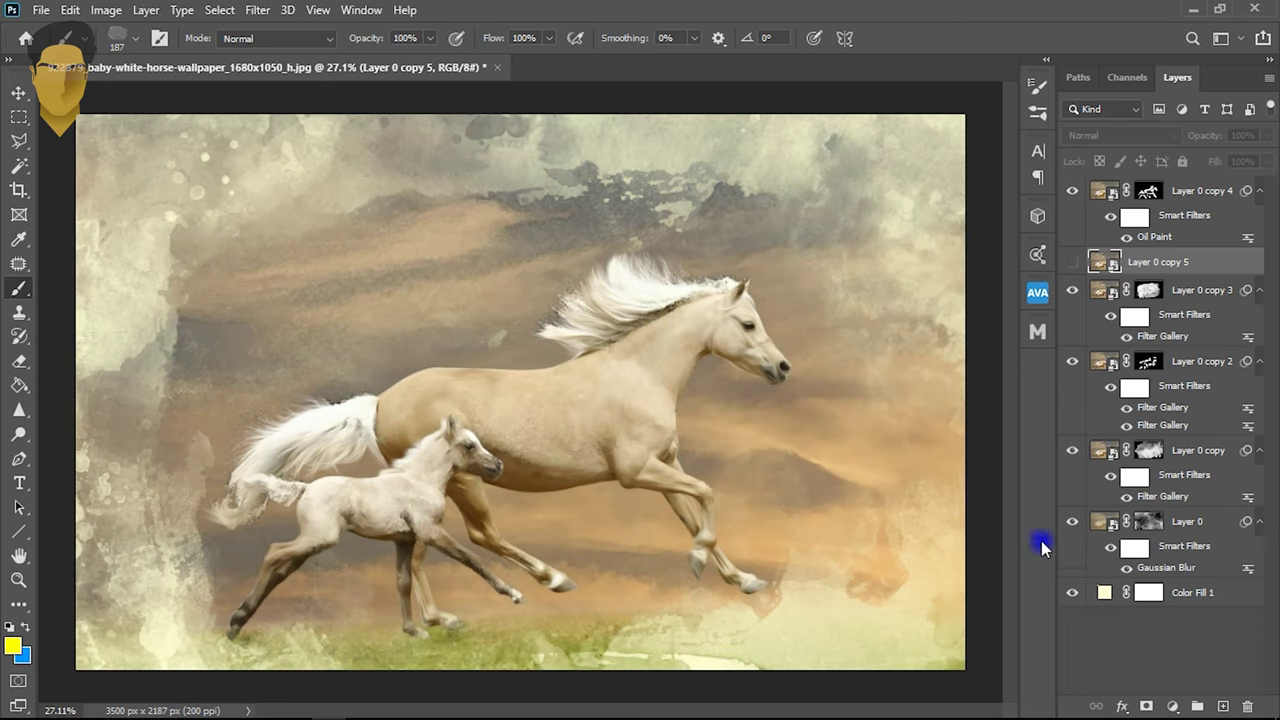
- Fit the whole image in the window with Ctrl+0
scroll(591, 437, down, 2)
scroll(506, 437, down, 2)
scroll(508, 440, up, 4)
key(ctrl+0)
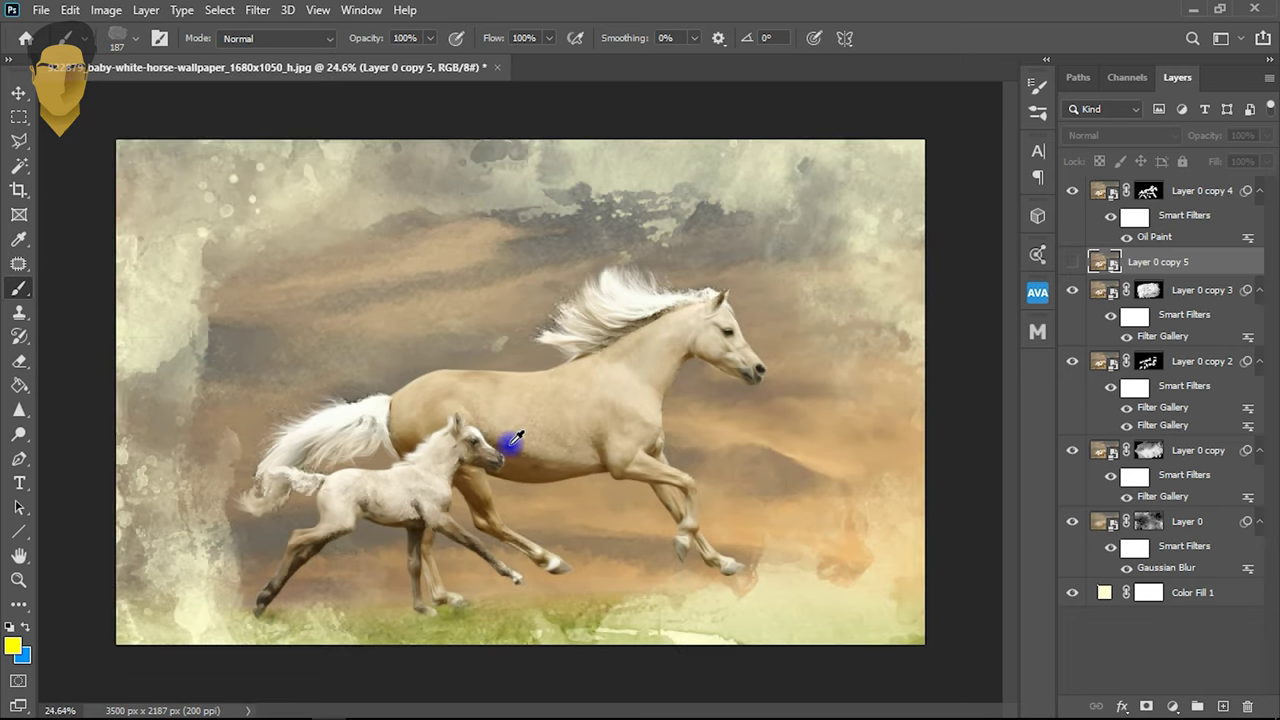
- Delete Layer 0 copy 3's mask and add a new one inverted to black
click(18, 92)
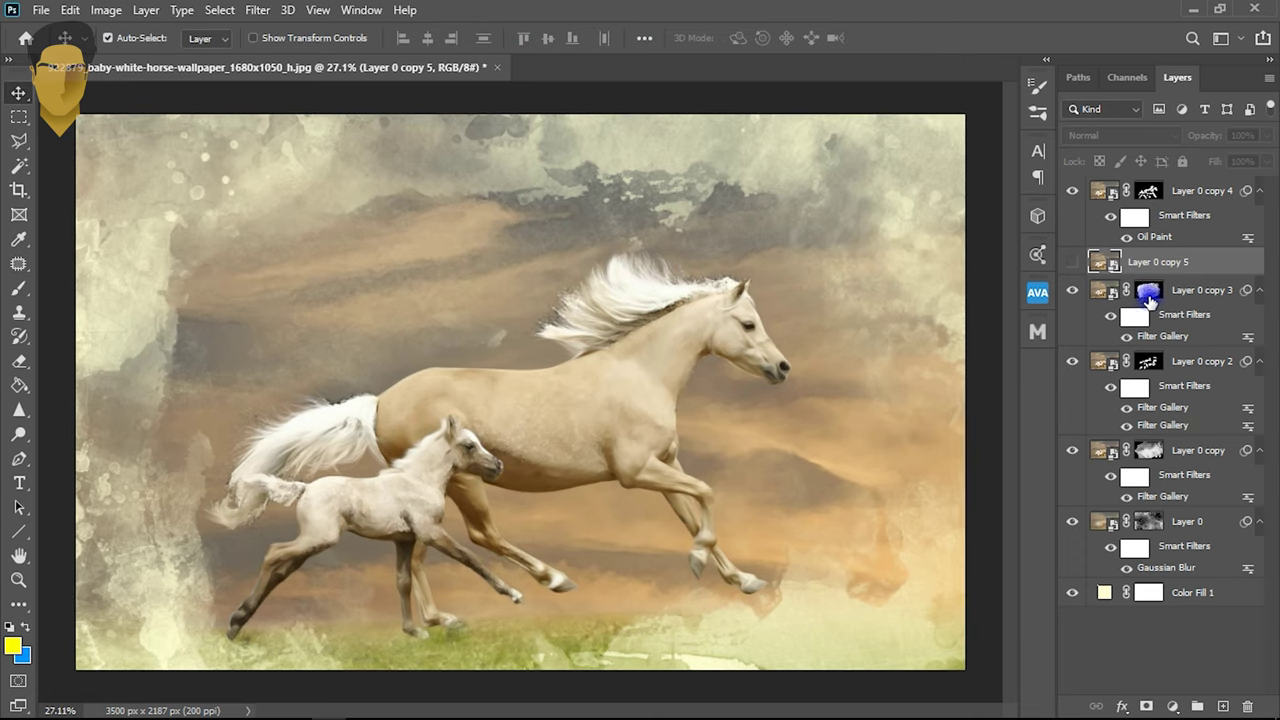
click(1148, 291)
click(1069, 297)
click(1155, 293)
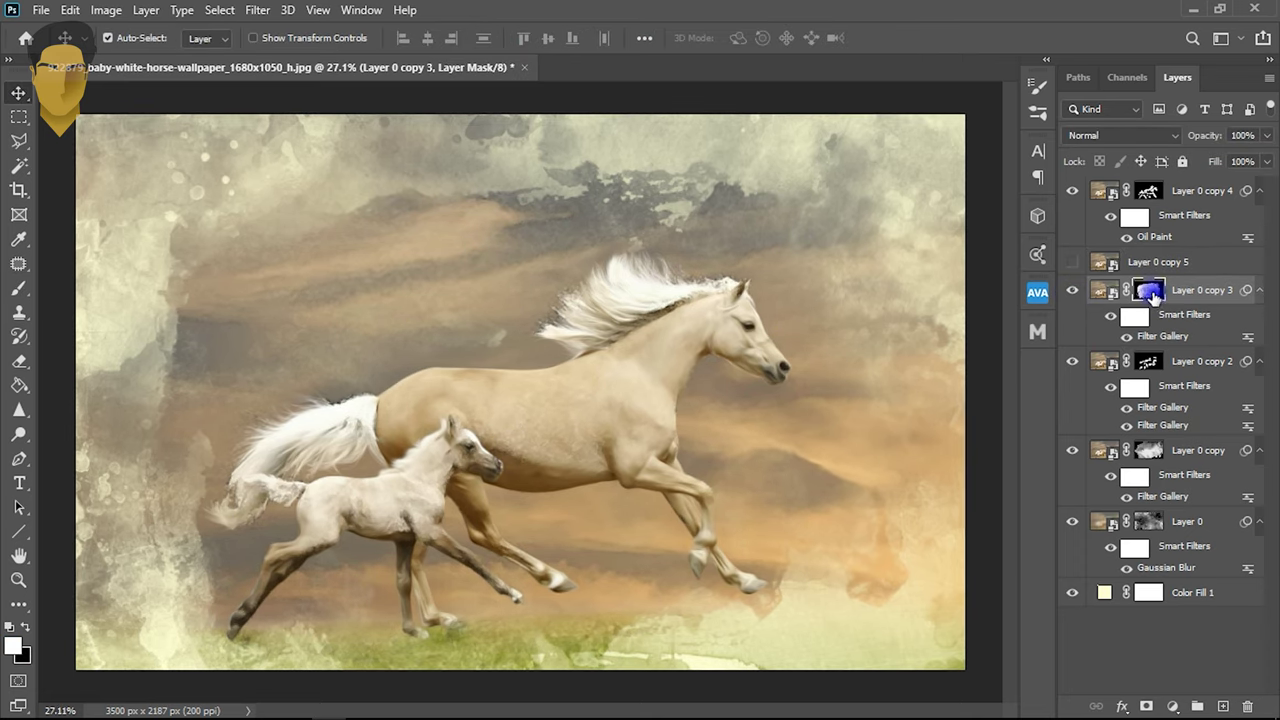
right_click(1150, 291)
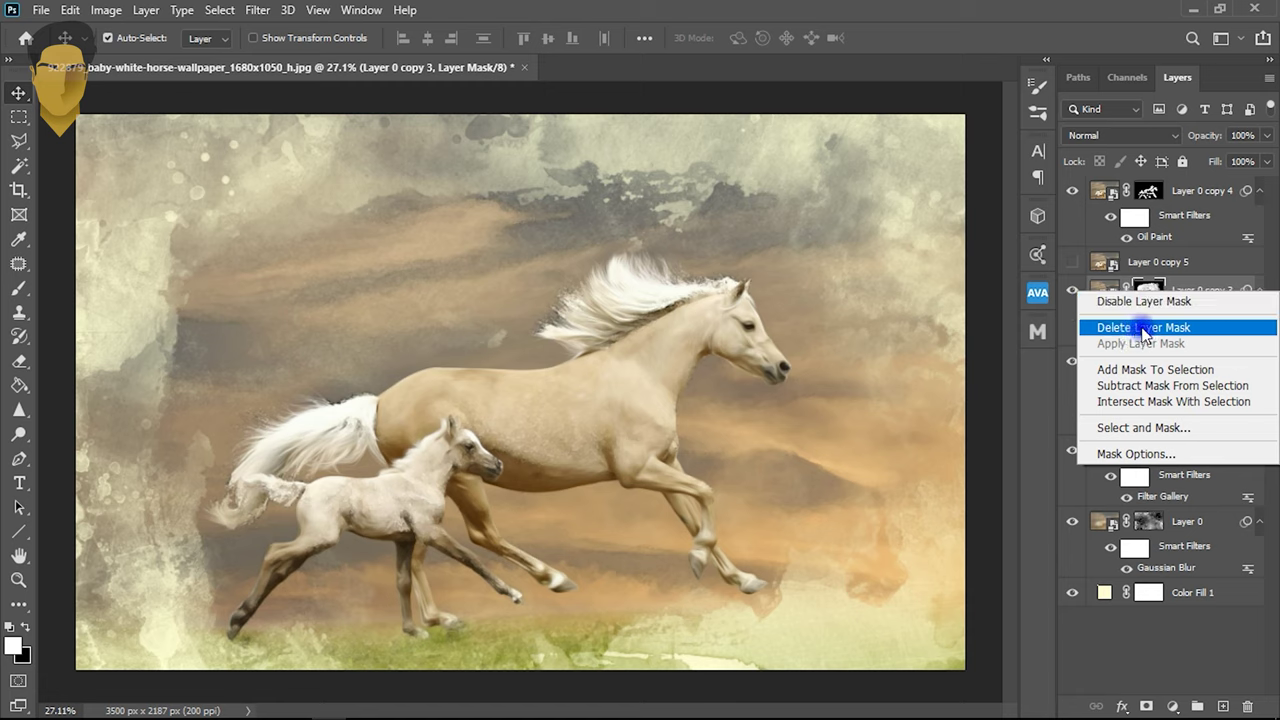
click(1130, 328)
click(1144, 707)
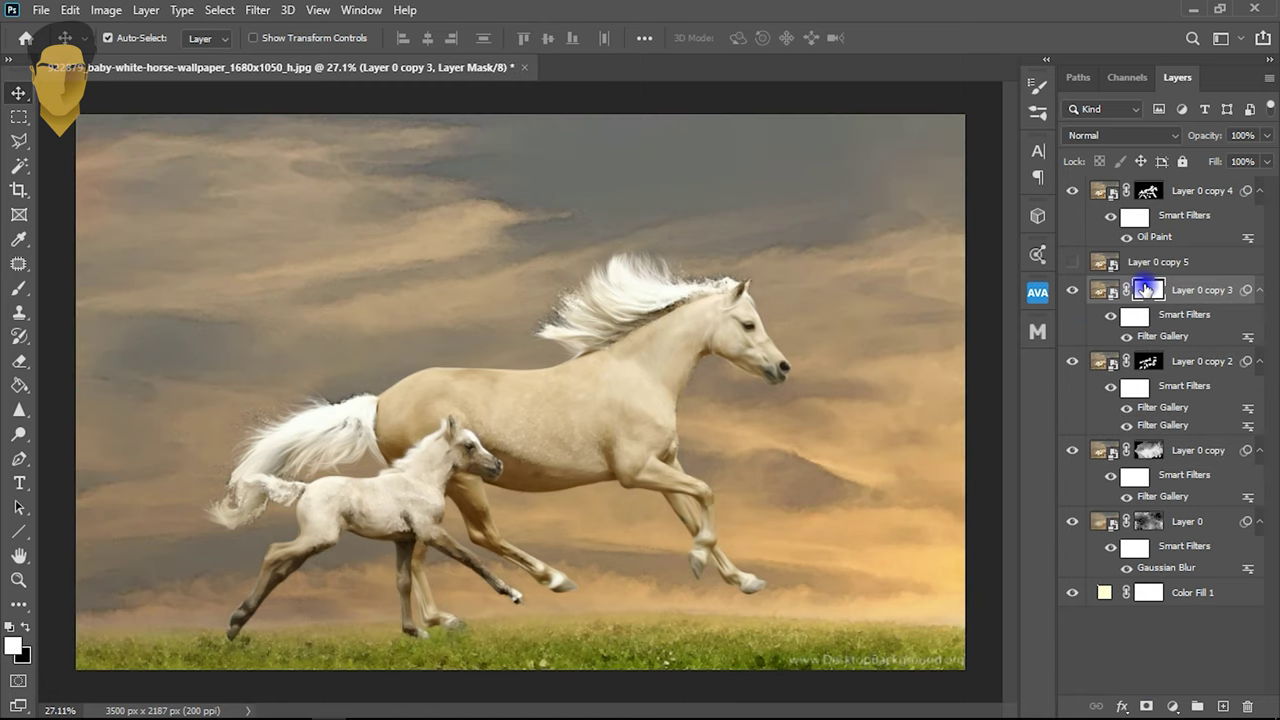
key(ctrl+i)
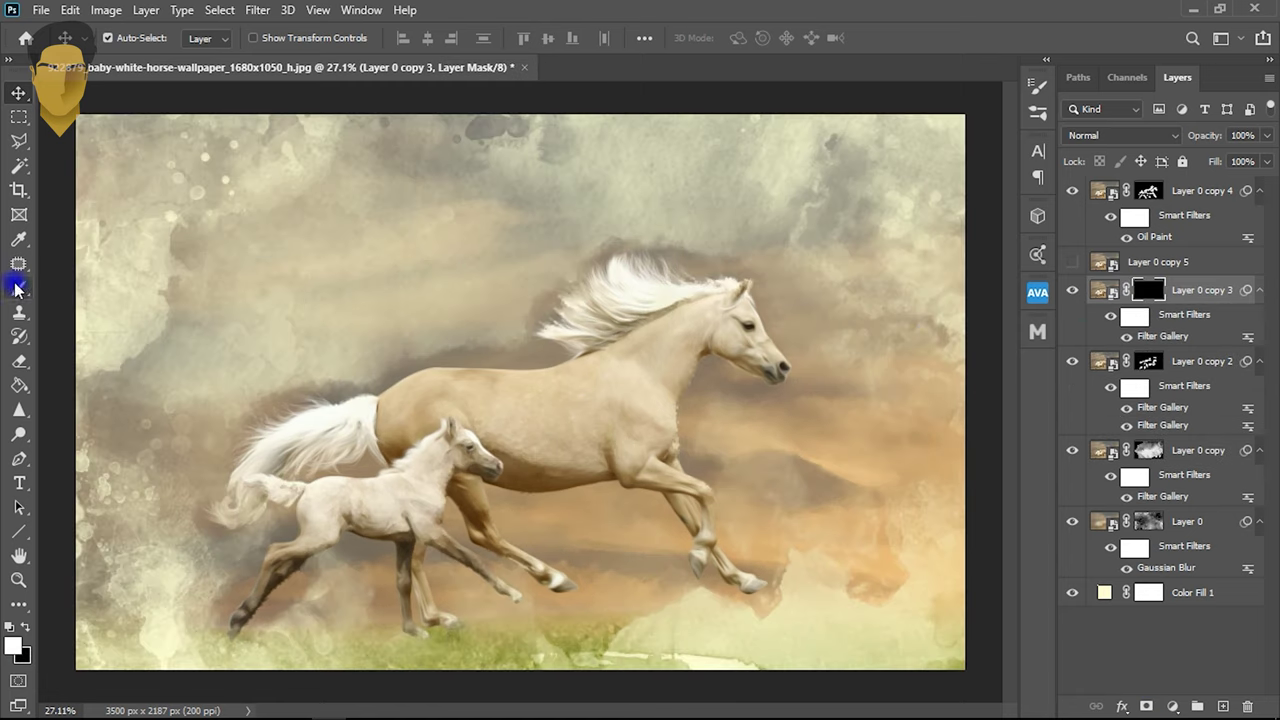
- Switch to the Brush tool and browse the brush preset list
click(18, 287)
right_click(515, 349)
scroll(766, 586, down, 2)
scroll(923, 543, down, 2)
scroll(930, 612, down, 2)
drag(930, 612, 938, 648)
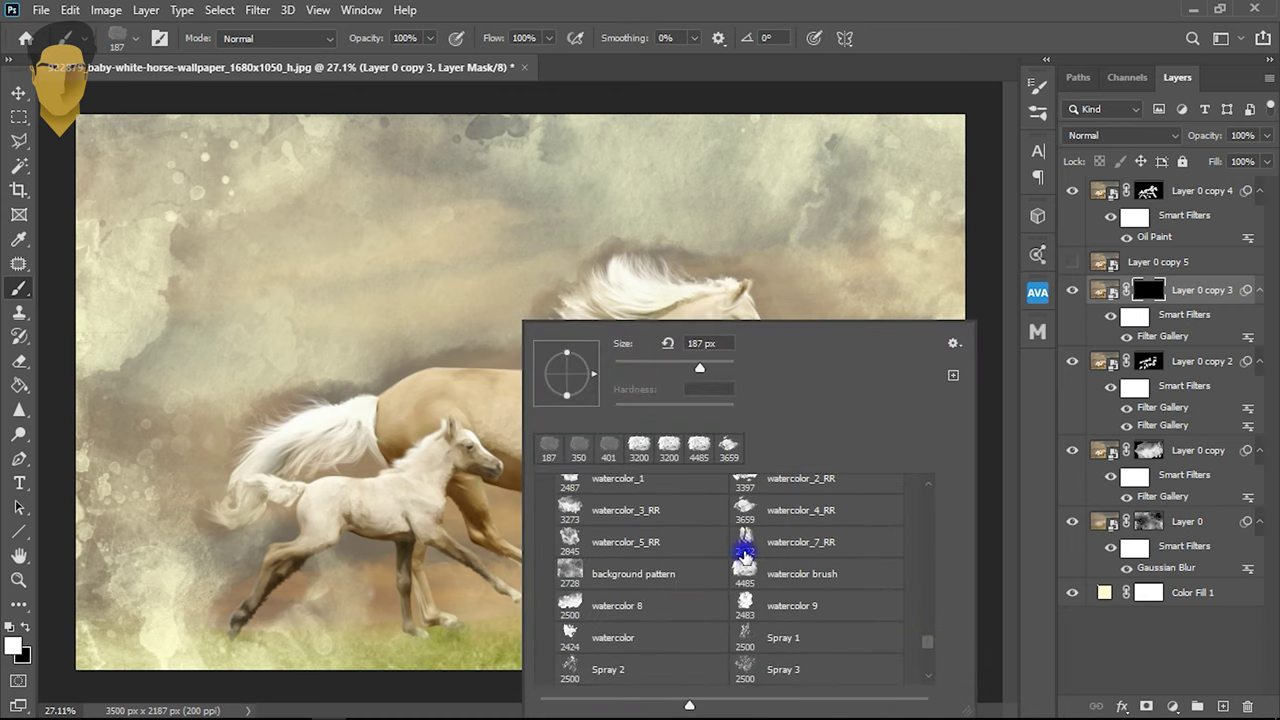
- Try a 2500 px watercolor 8 stamp, undo it, and pick the watercolor_2_RR preset
click(618, 606)
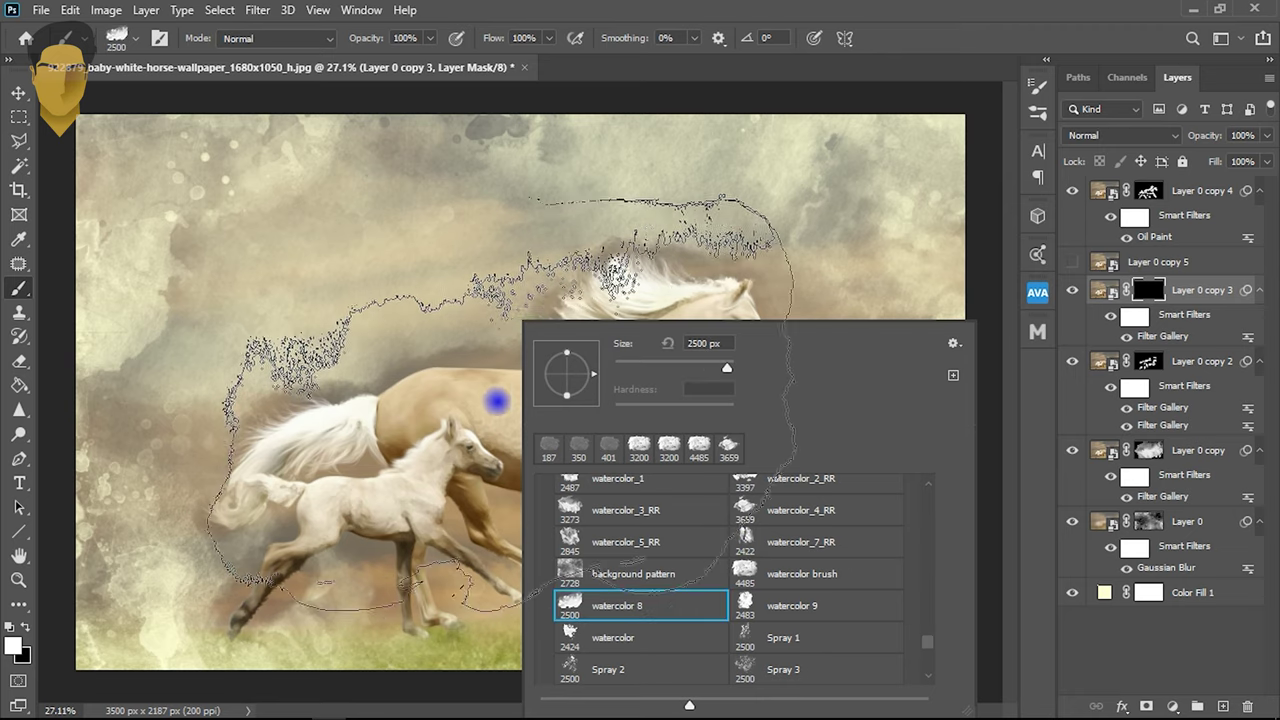
drag(494, 400, 343, 363)
key(ctrl+z)
right_click(627, 460)
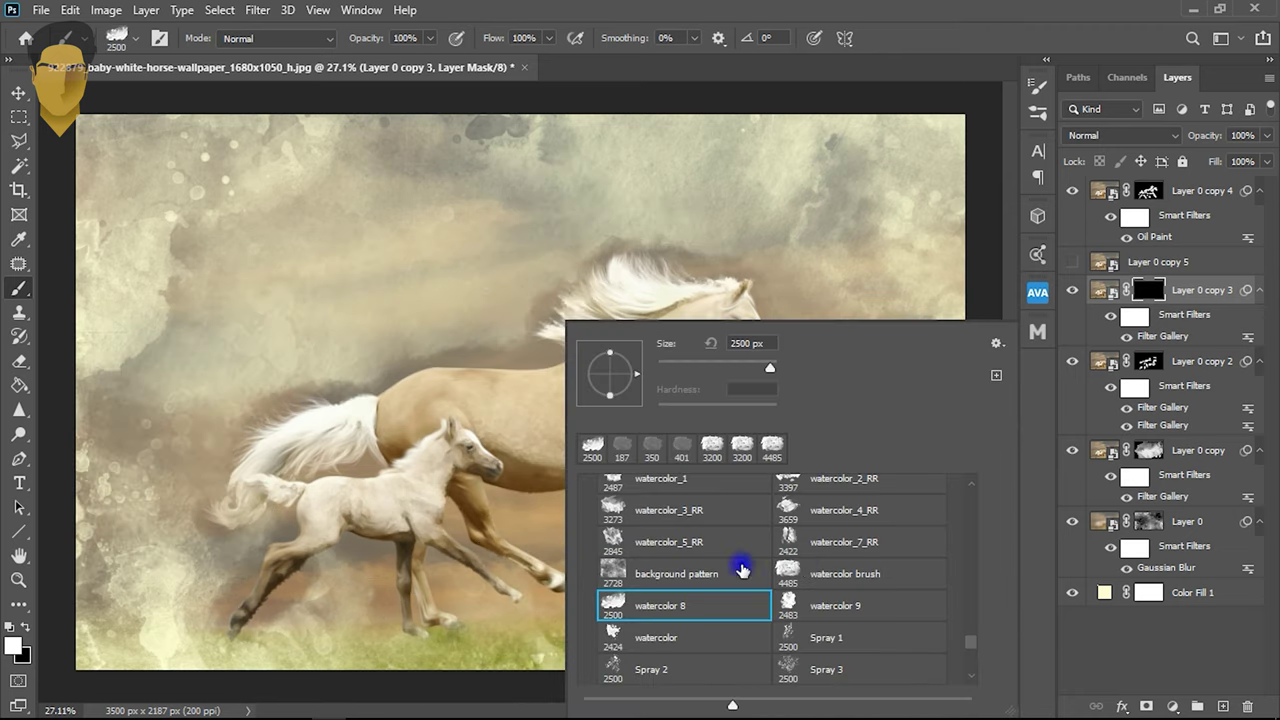
scroll(806, 527, up, 1)
click(808, 524)
click(790, 495)
- Review the watercolor-revealed mask and select Layer 0
scroll(872, 345, down, 3)
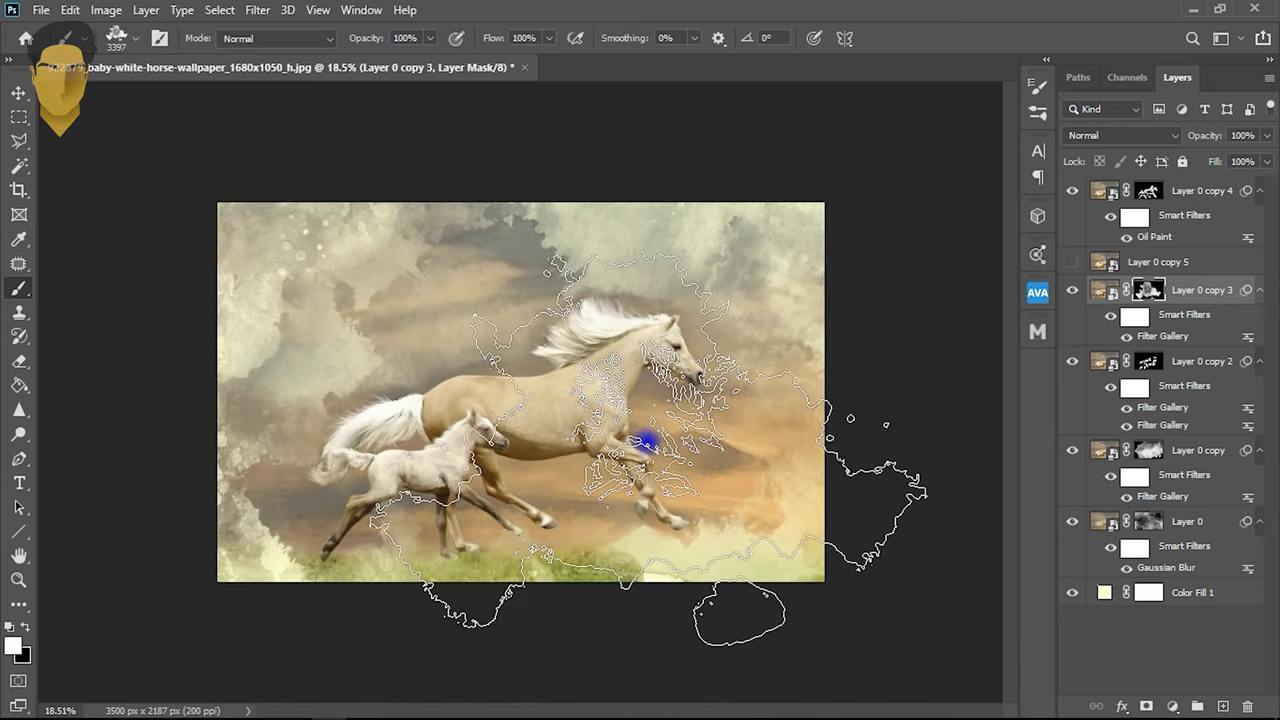
scroll(478, 424, up, 4)
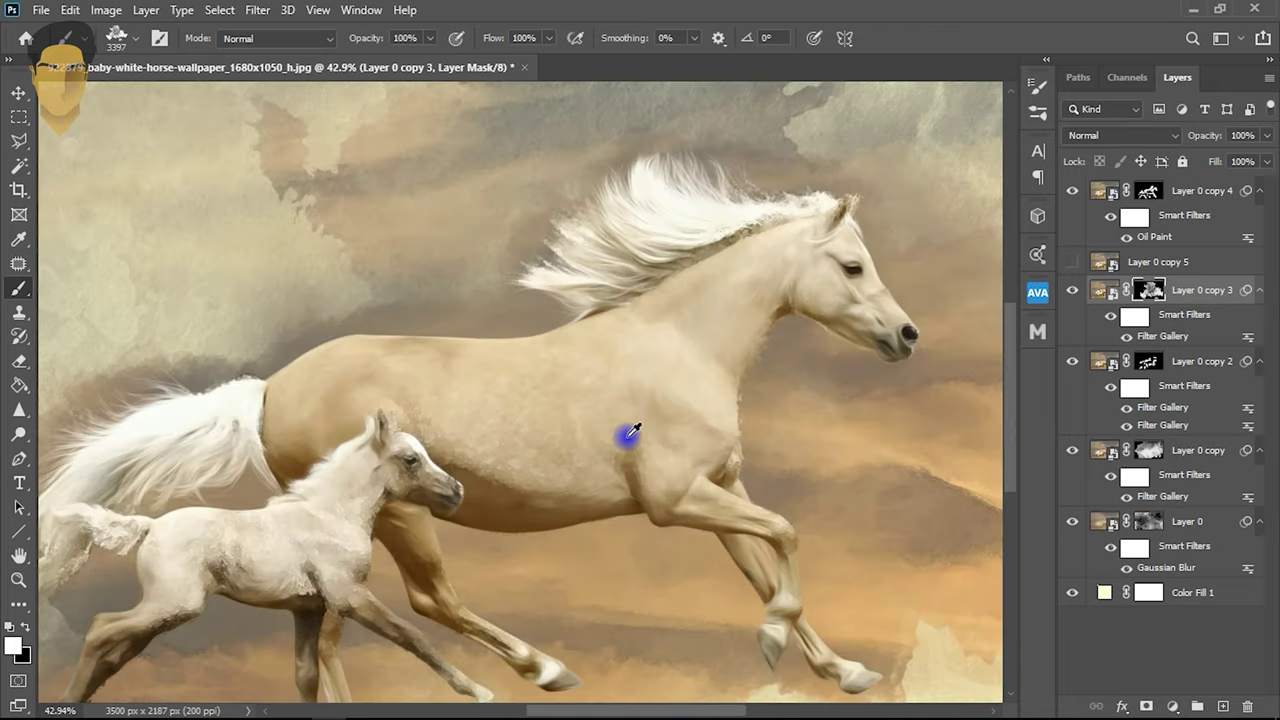
scroll(626, 434, down, 1)
scroll(626, 434, down, 1)
scroll(628, 434, down, 1)
scroll(632, 430, up, 1)
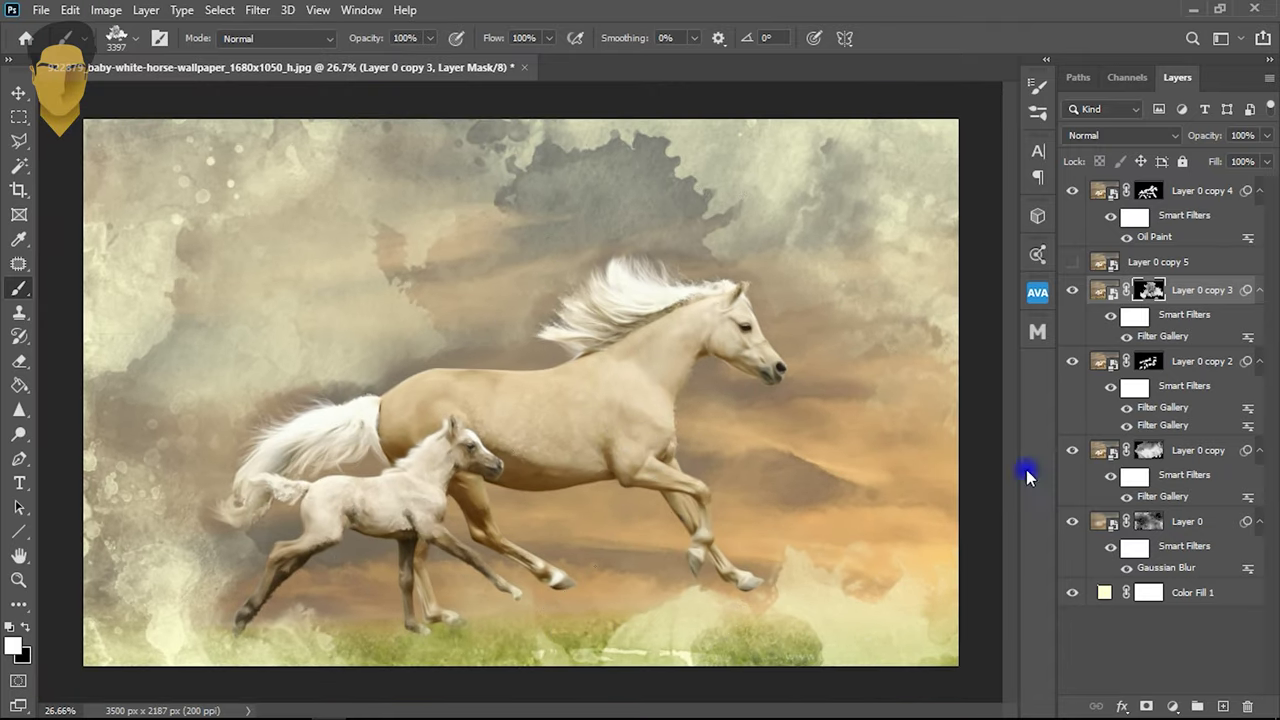
click(1176, 512)
- Lower Layer 0 opacity to 76% and toggle Layer 0 copy to compare
drag(1213, 142, 1190, 140)
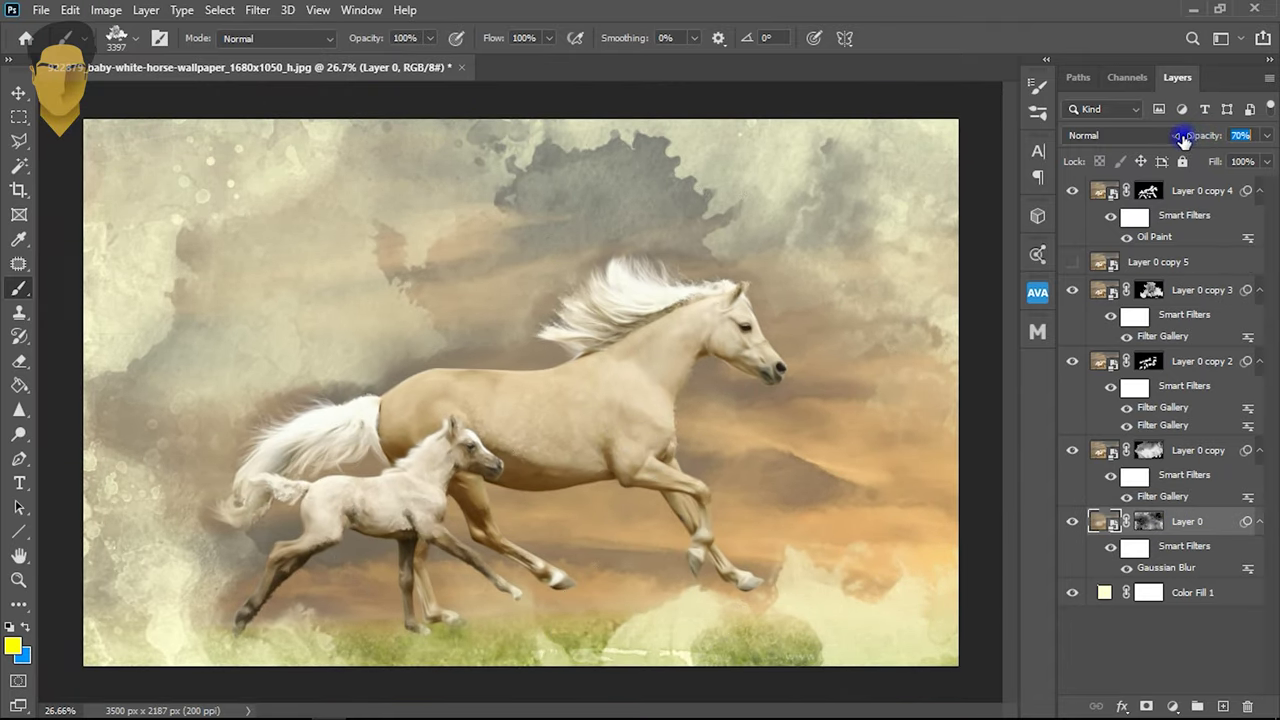
scroll(414, 300, down, 2)
scroll(600, 420, up, 3)
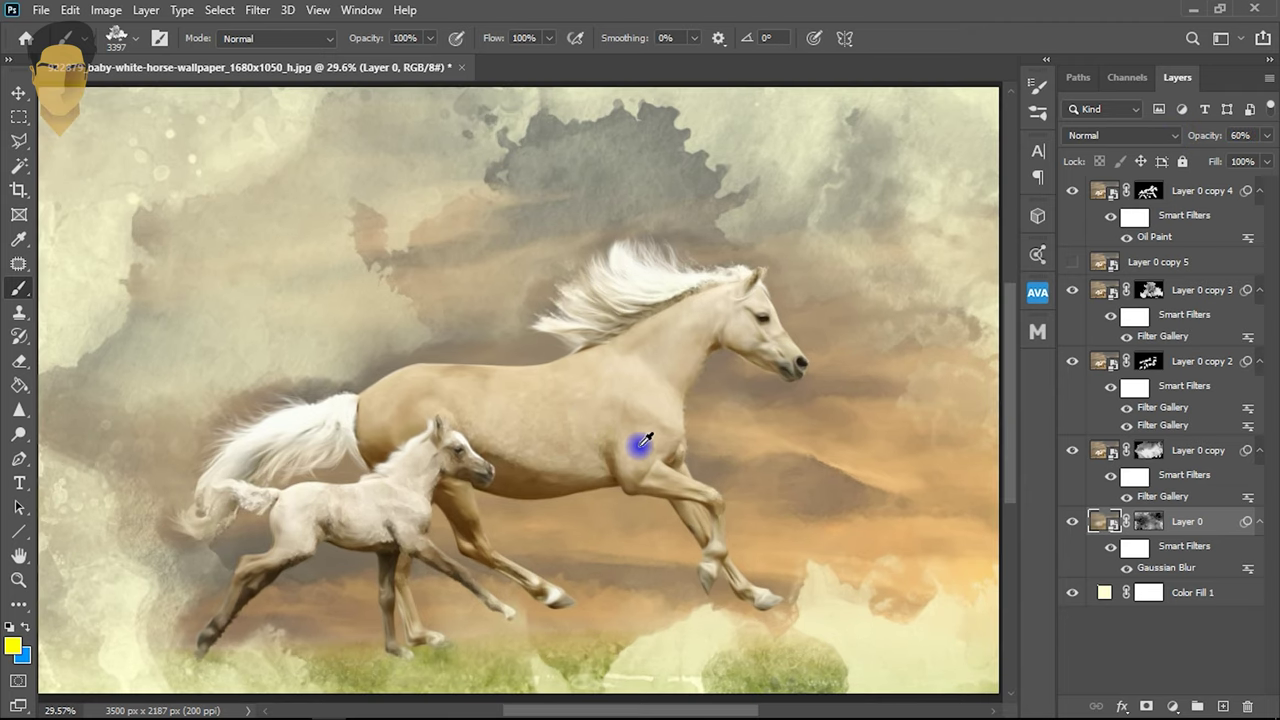
click(1143, 456)
click(1076, 453)
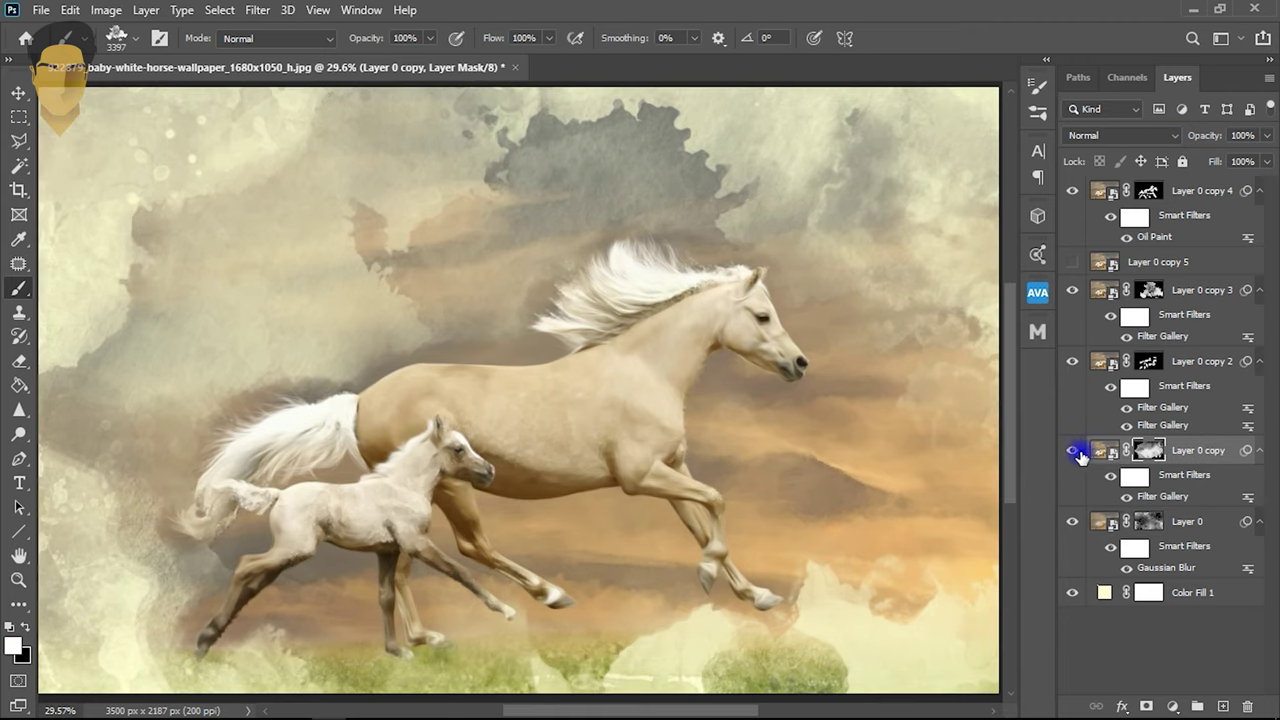
- Lower Layer 0 copy 3's opacity to 73%
click(1147, 293)
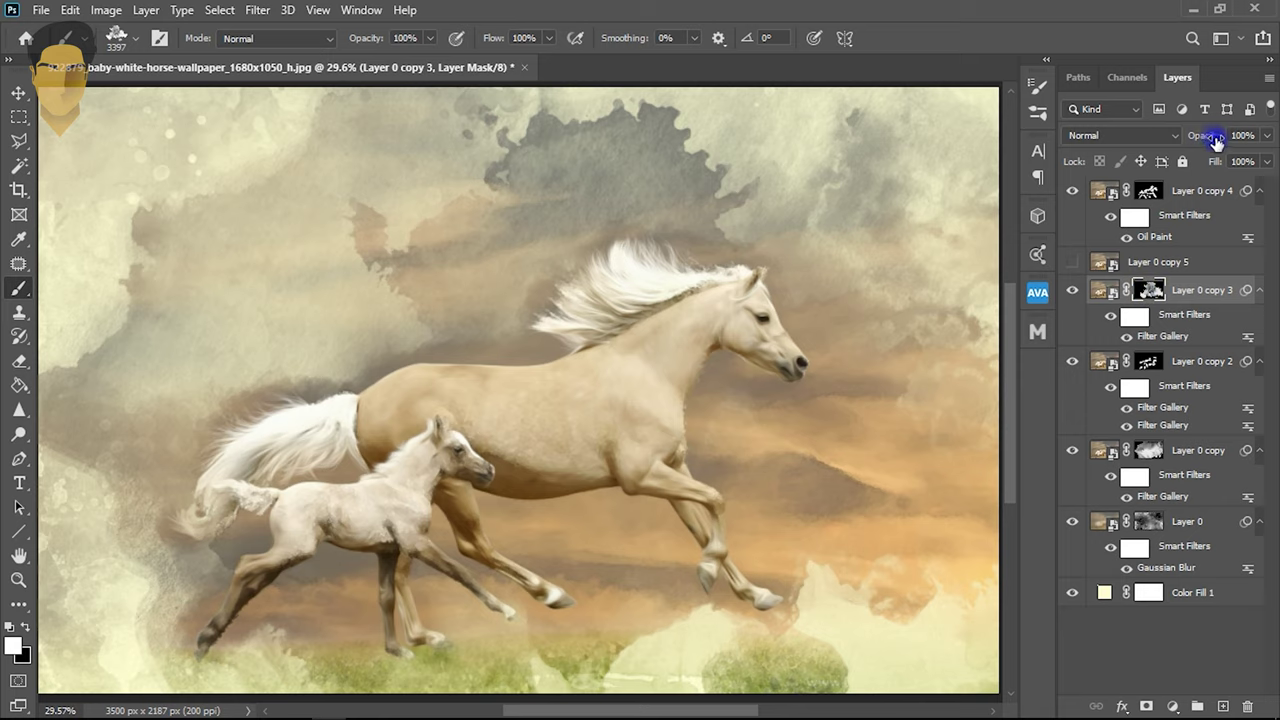
drag(1200, 141, 1192, 141)
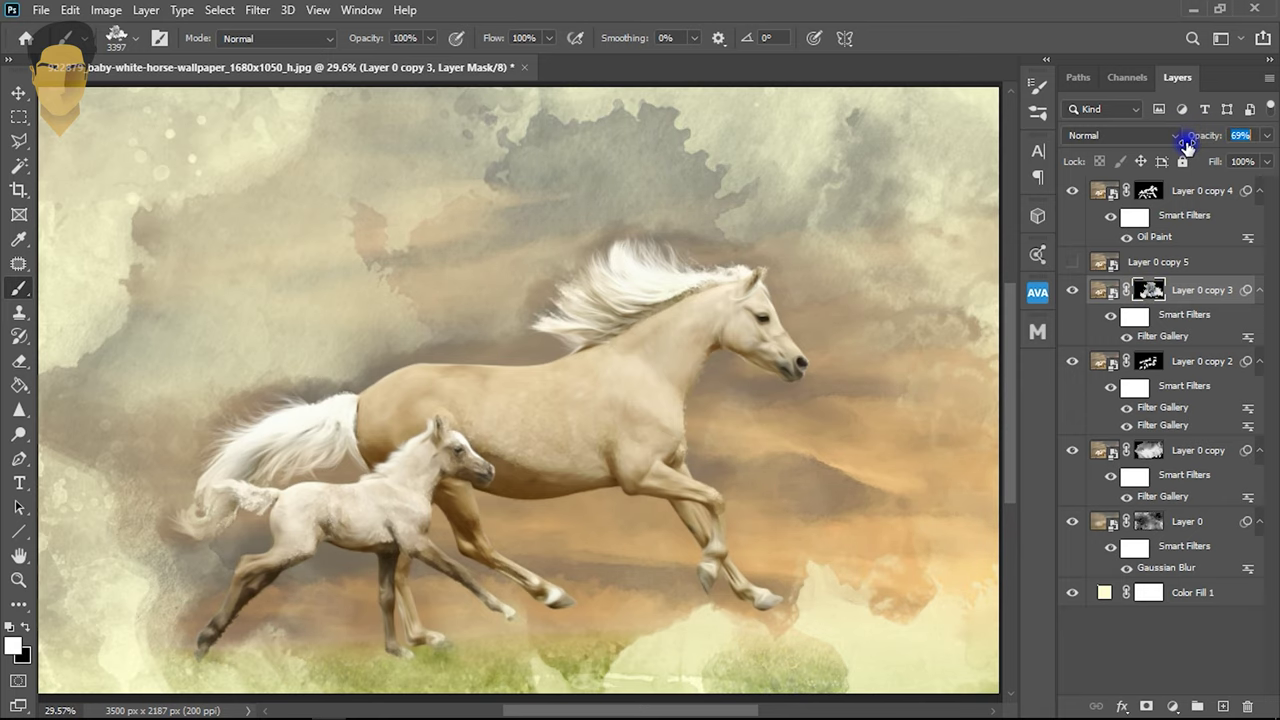
scroll(418, 560, down, 2)
scroll(423, 528, up, 4)
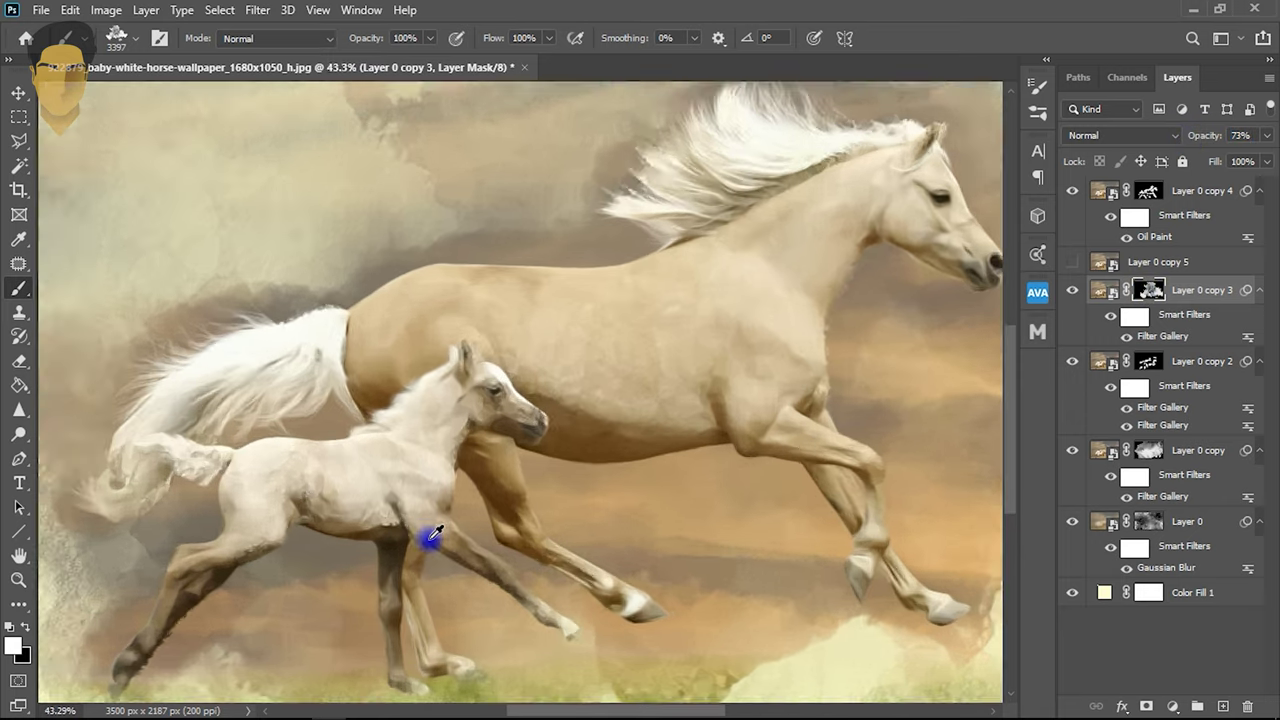
scroll(431, 534, down, 3)
- Toggle layer visibility to compare, then lower Layer 0 copy's opacity to 82%
double_click(1073, 459)
click(1075, 368)
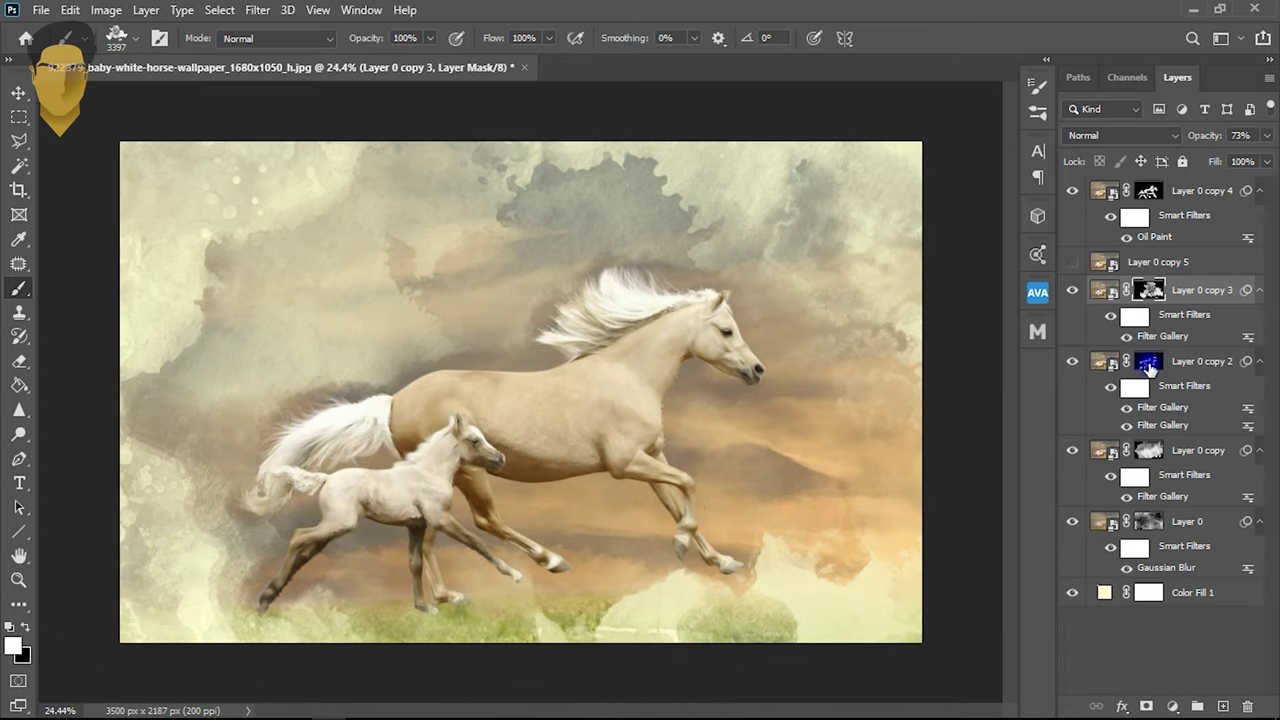
click(1152, 368)
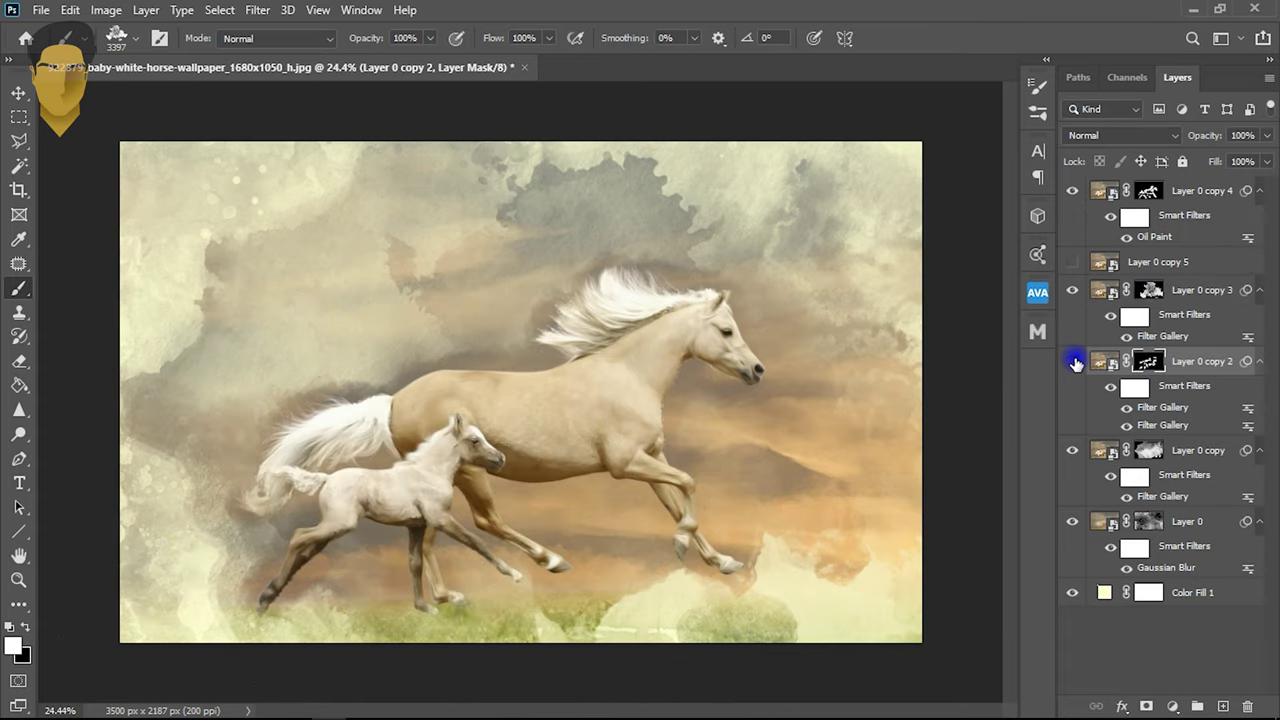
click(1073, 290)
click(1149, 290)
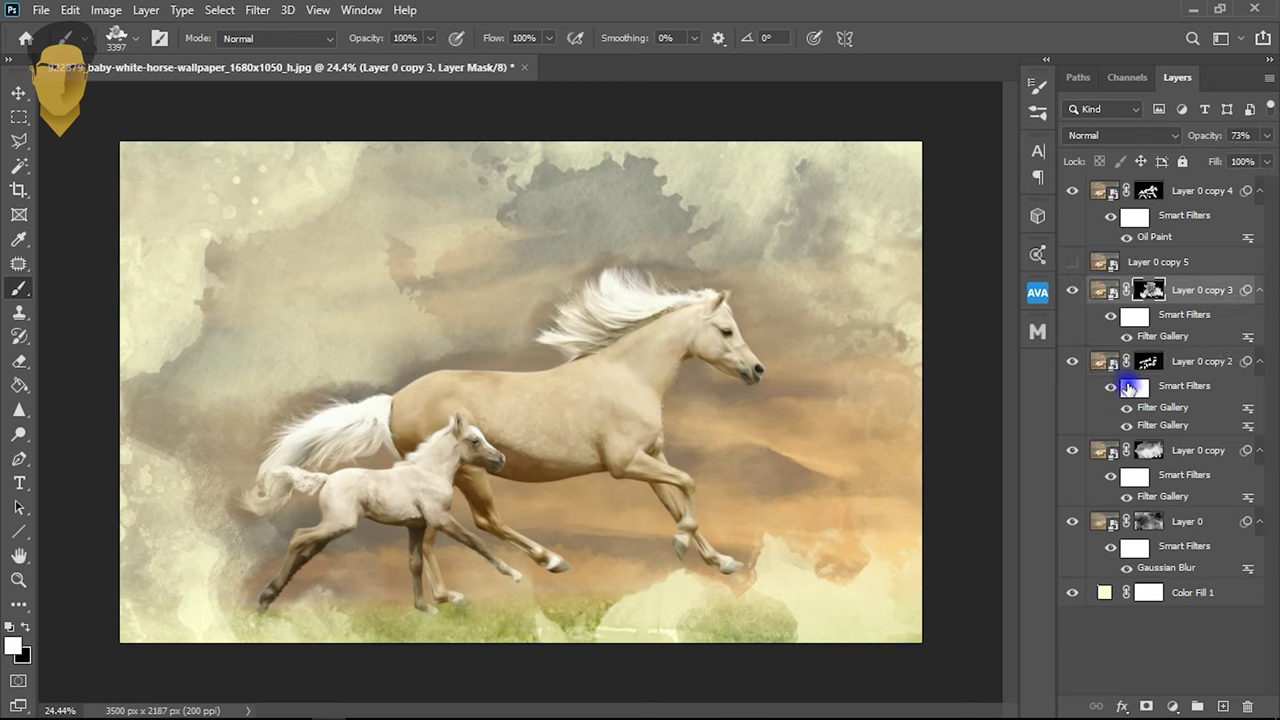
click(1152, 451)
drag(1207, 138, 1180, 145)
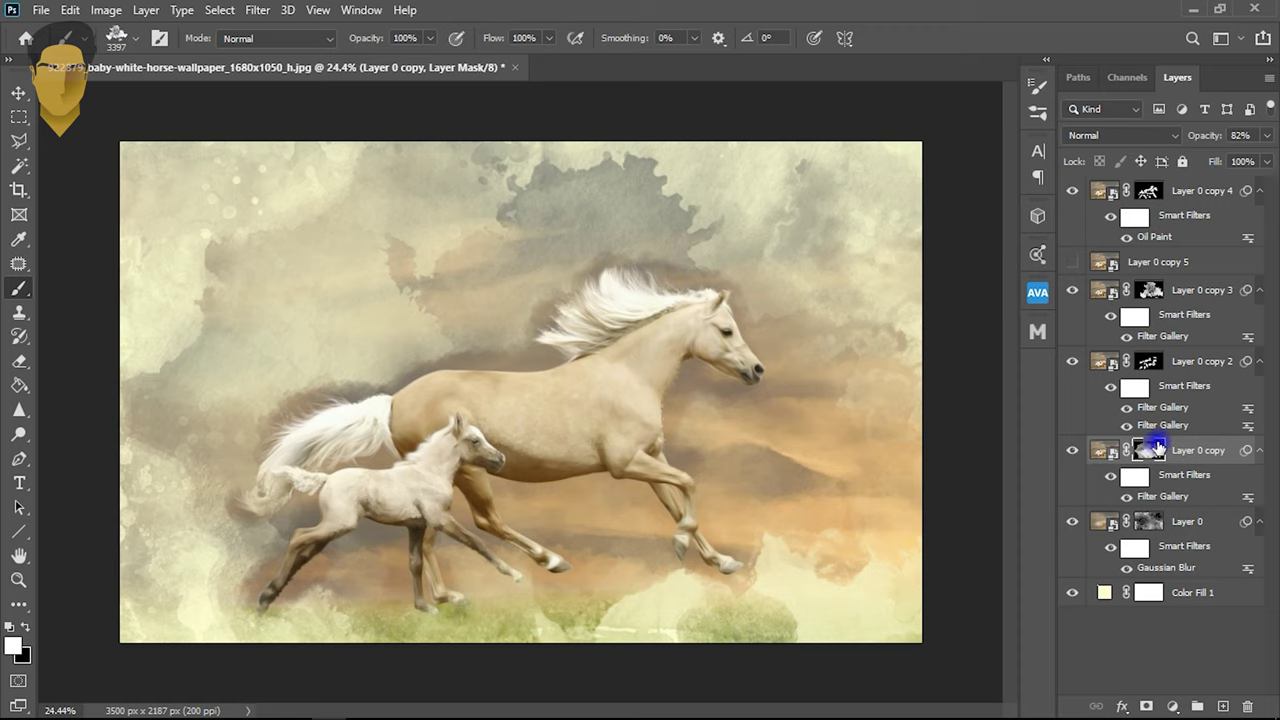
click(1150, 362)
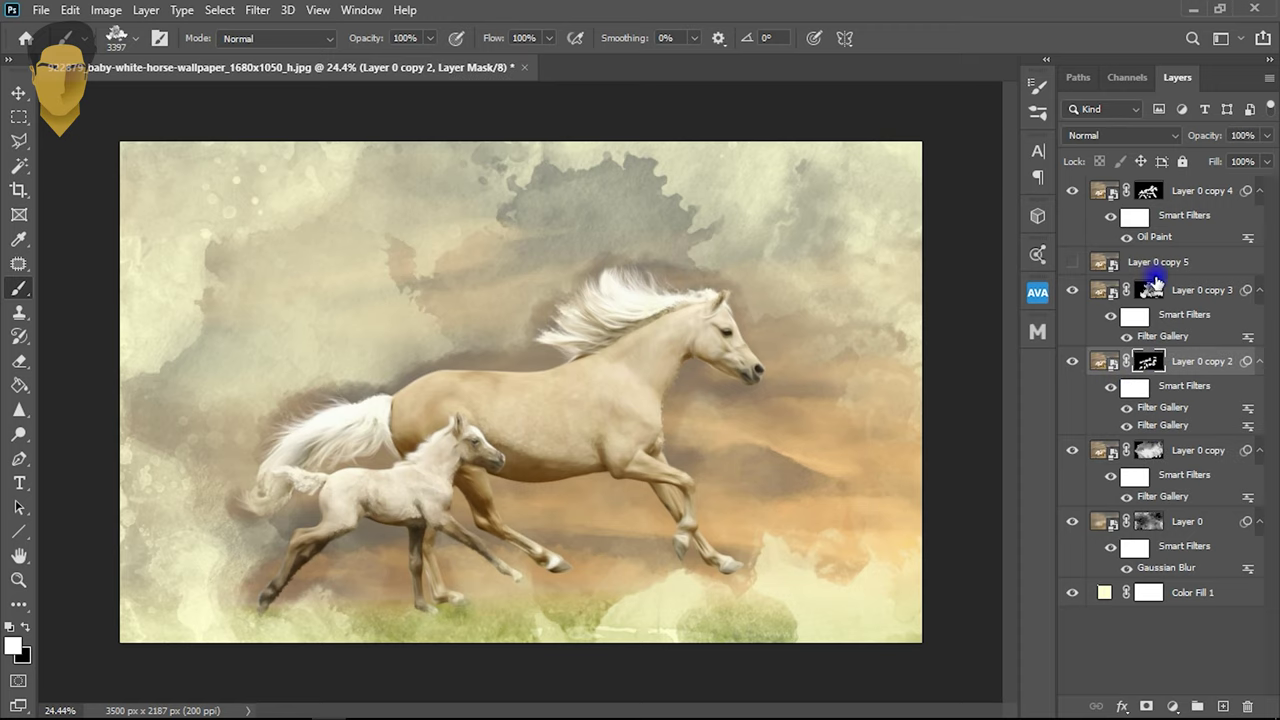
- Select Layer 0 copy 4's mask and choose the textured brush preset 22
click(1147, 192)
scroll(580, 391, up, 1)
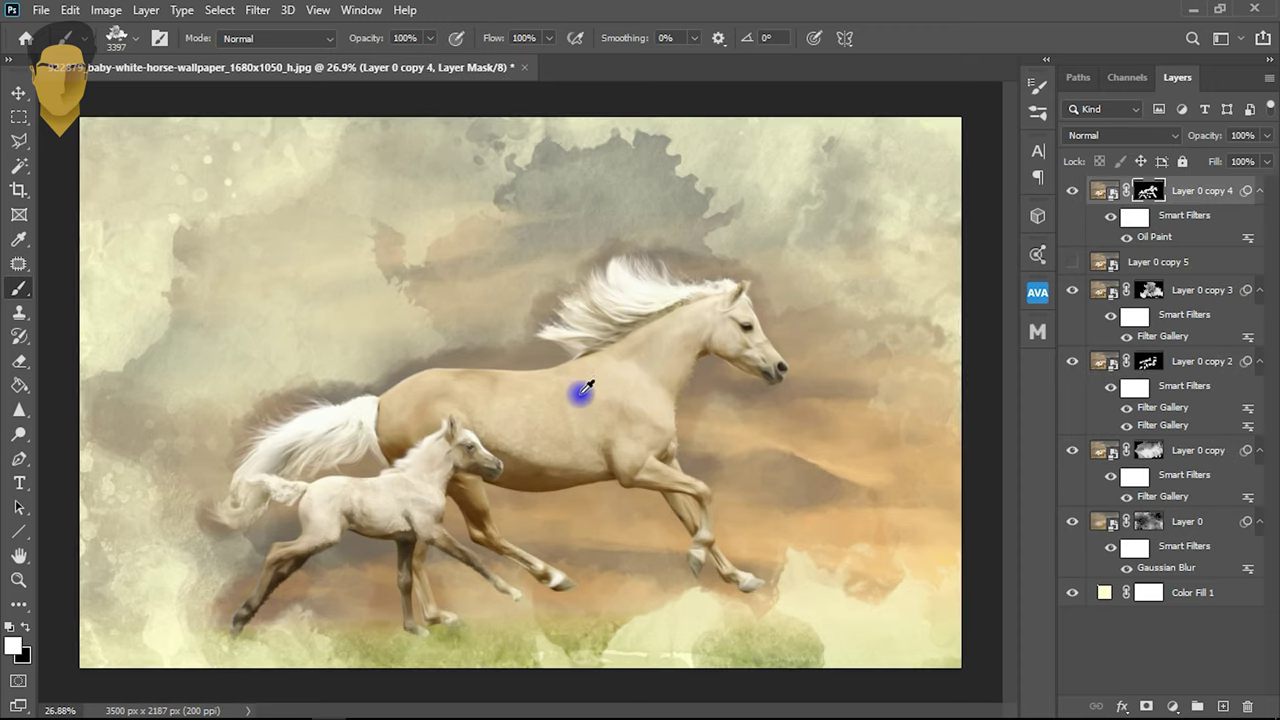
right_click(533, 369)
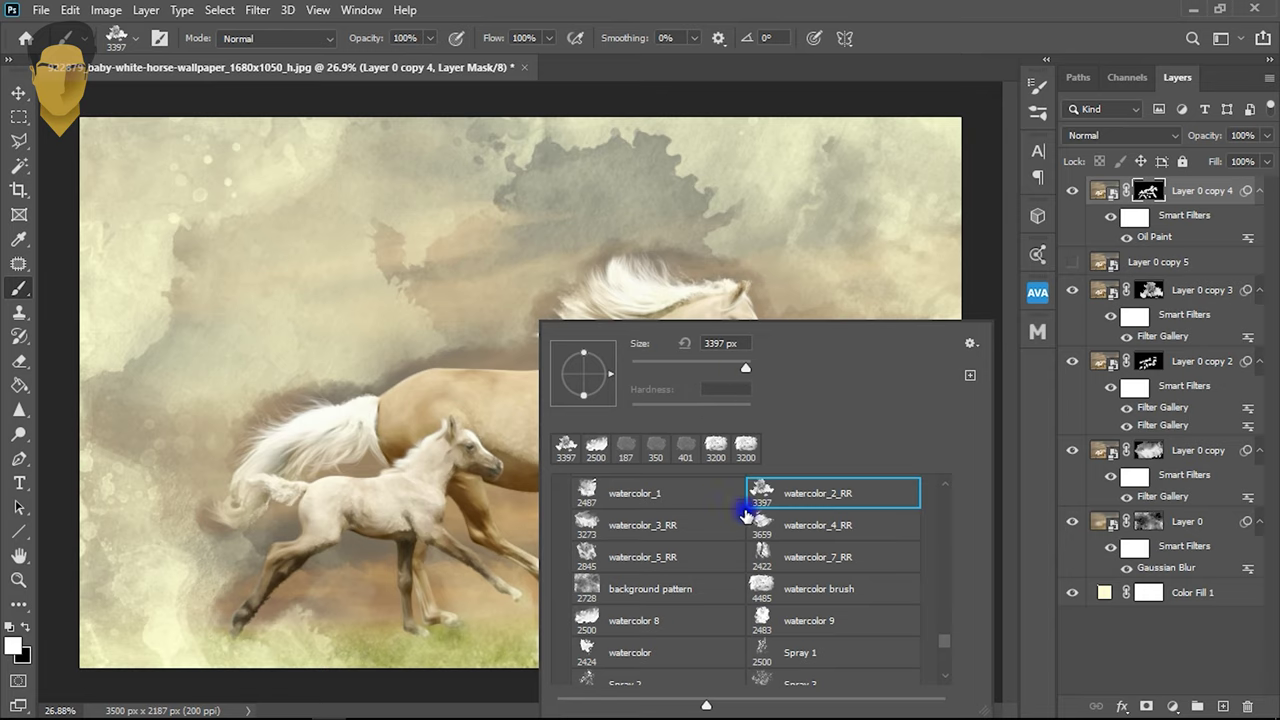
scroll(945, 640, down, 10)
scroll(950, 606, down, 5)
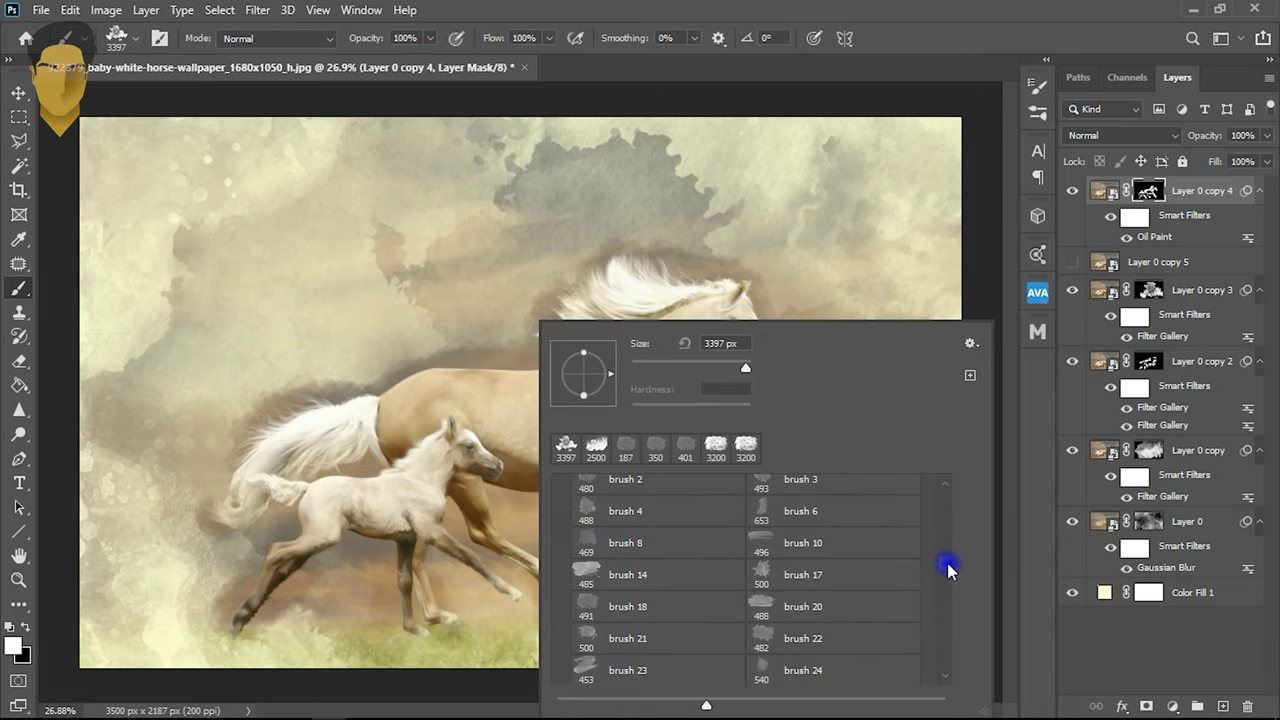
click(797, 583)
click(445, 335)
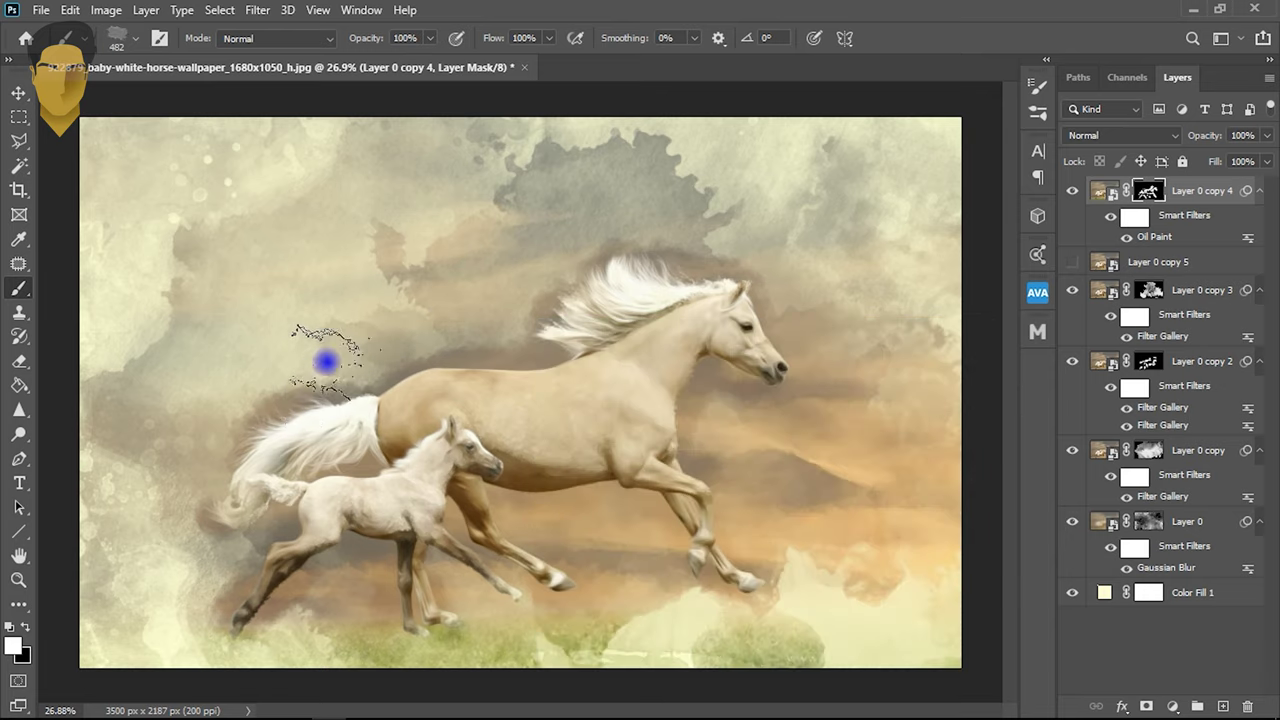
- Switch to textured brush 23 at 1811 px
right_click(525, 310)
click(651, 598)
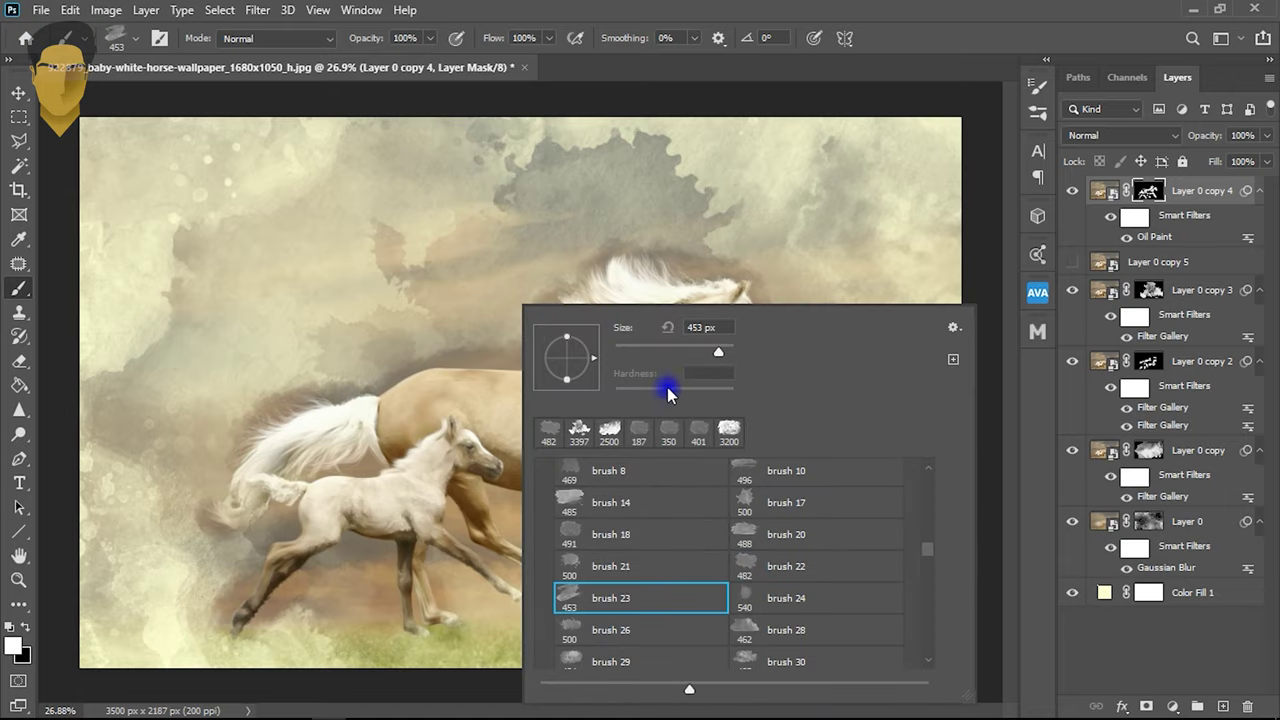
click(463, 349)
scroll(650, 560, down, 1)
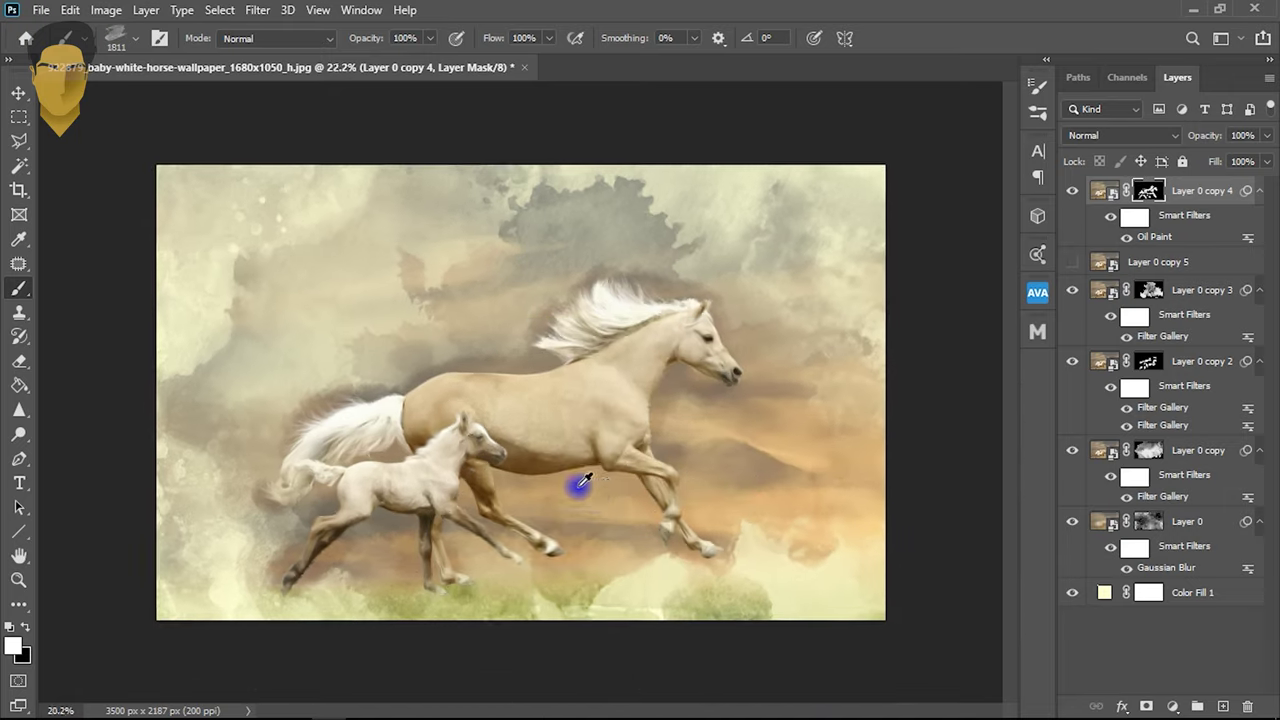
scroll(574, 480, up, 3)
- Set black as the painting colour and target the Layer 0 copy and copy 3 masks near the mare's legs
click(1147, 457)
drag(696, 451, 491, 466)
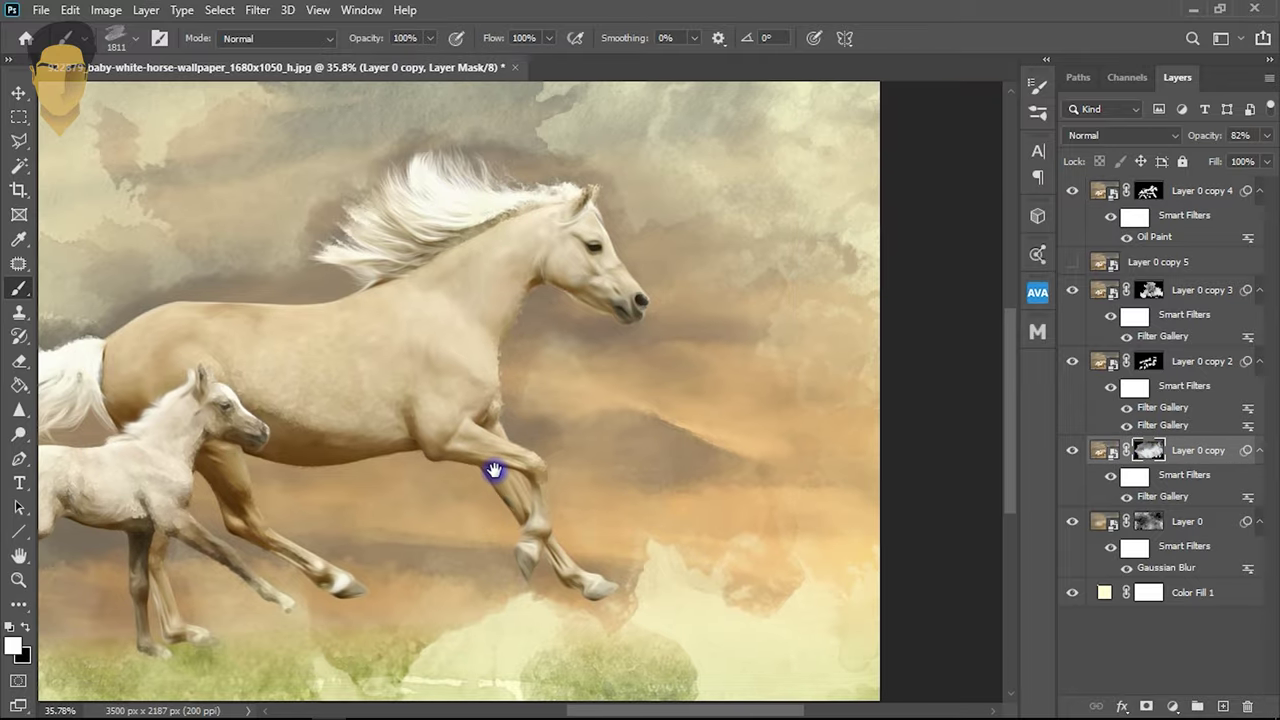
click(22, 627)
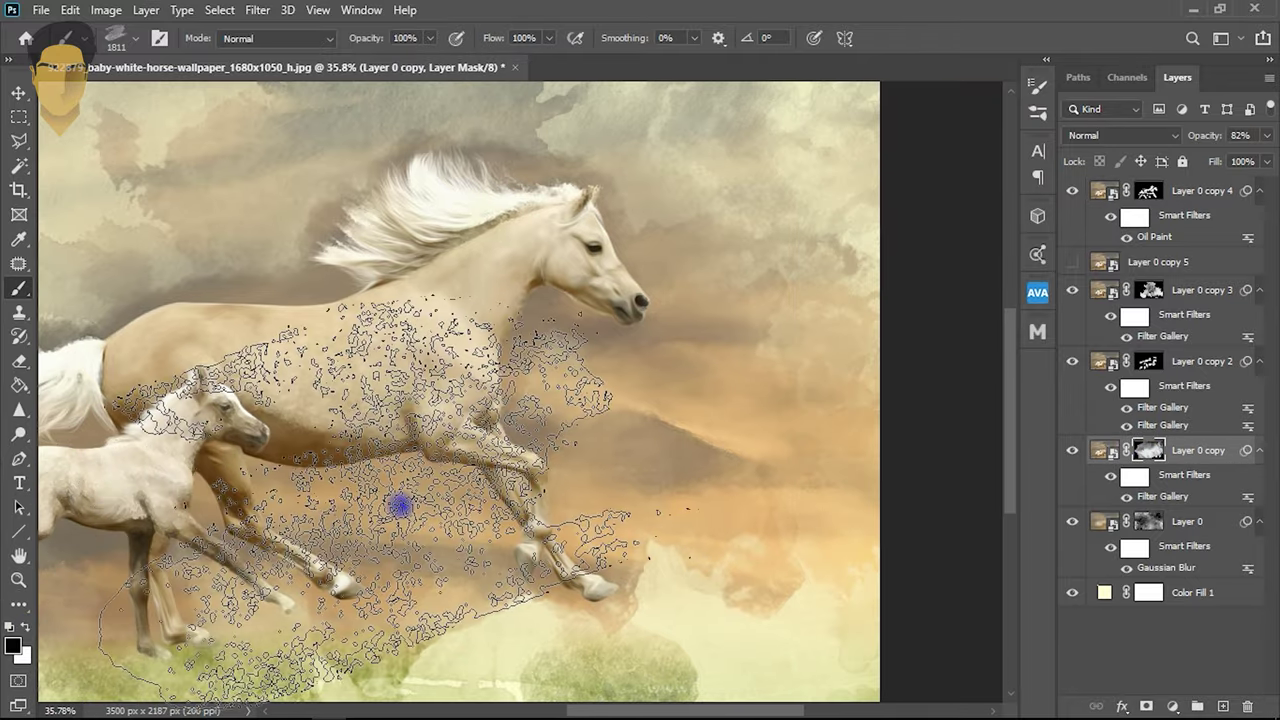
scroll(600, 480, left, 1)
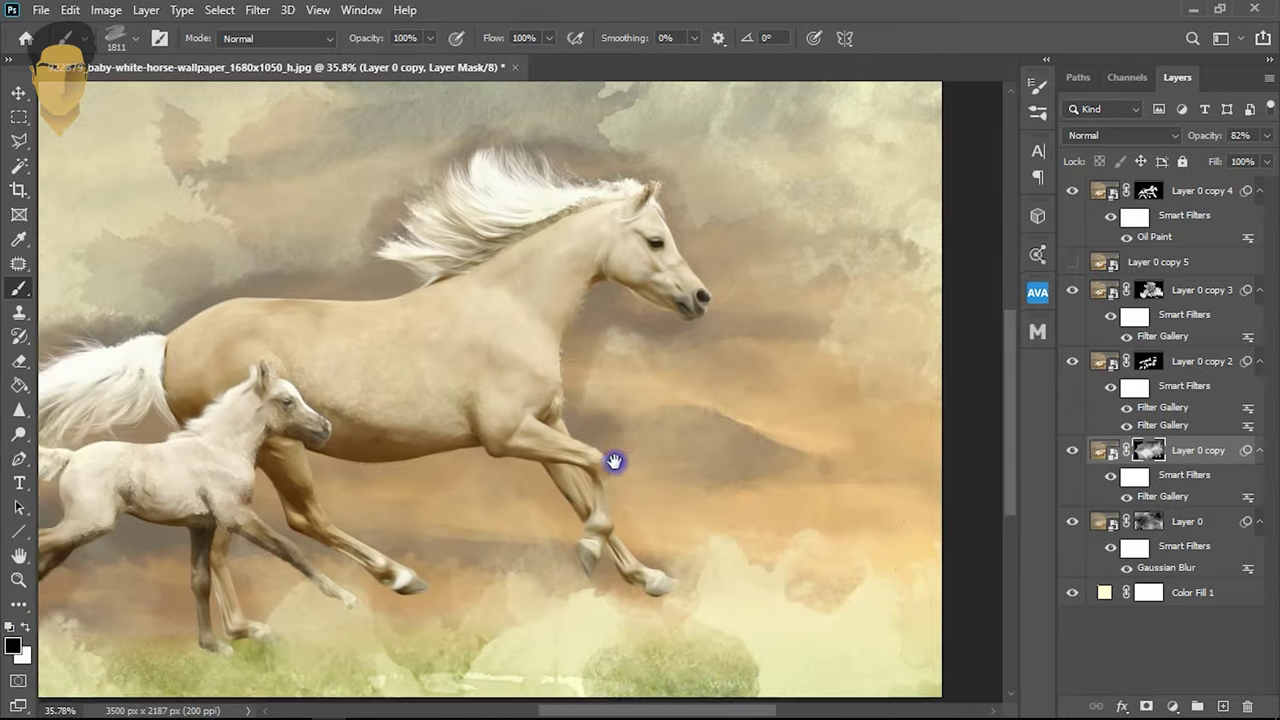
scroll(800, 455, left, 2)
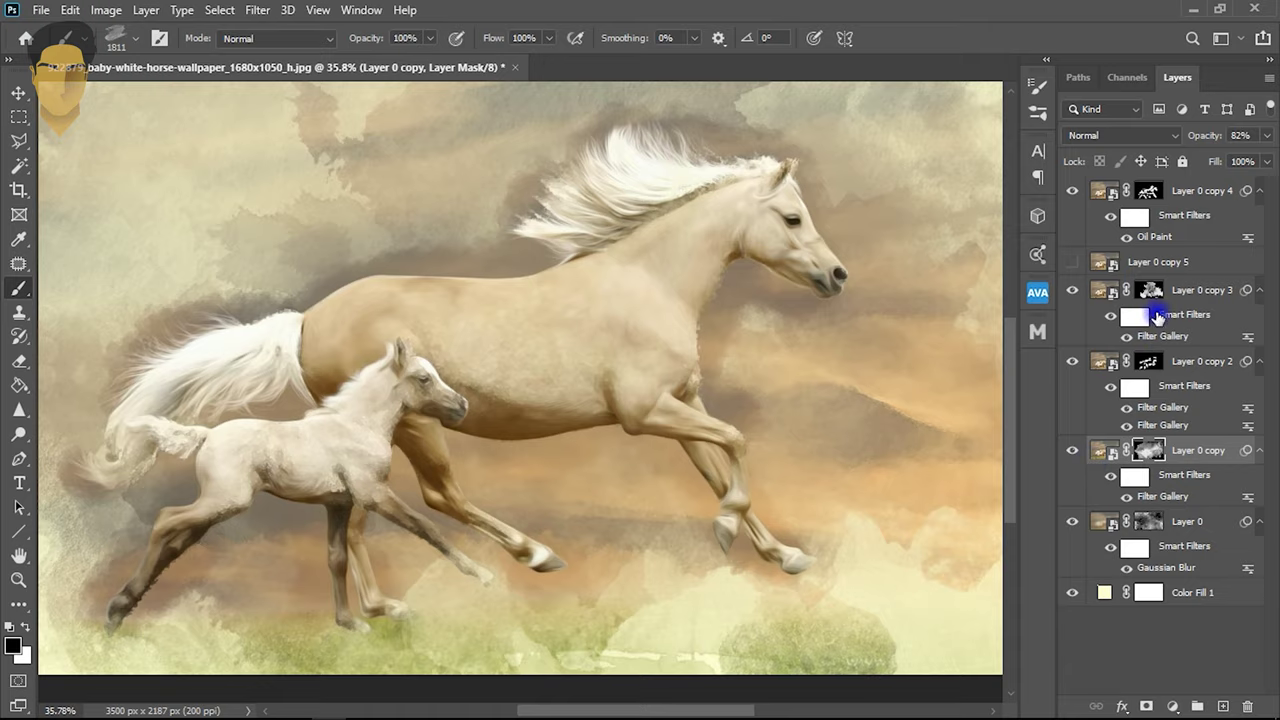
click(1150, 290)
scroll(608, 560, down, 3)
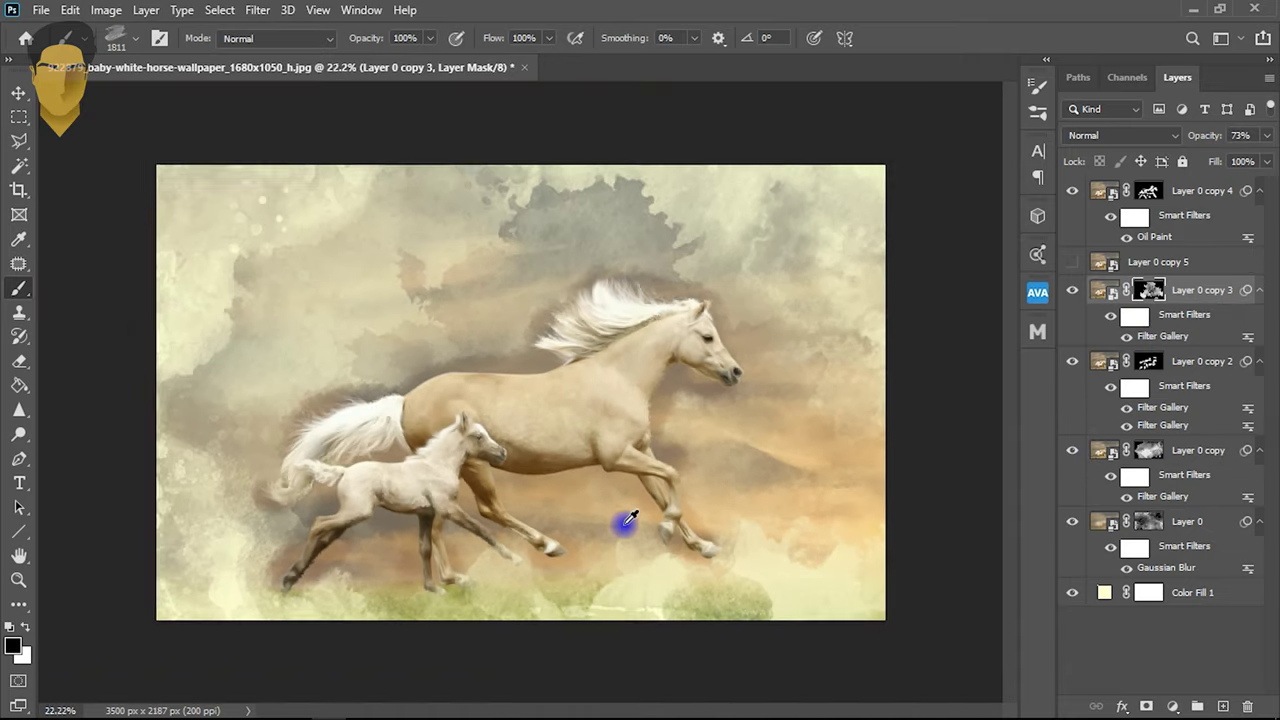
scroll(572, 429, up, 2)
scroll(537, 408, up, 2)
- Select Layer 0 copy 2's mask and switch to textured brush 29
click(1074, 364)
click(1148, 361)
right_click(592, 332)
scroll(790, 560, down, 1)
scroll(665, 605, down, 1)
click(655, 601)
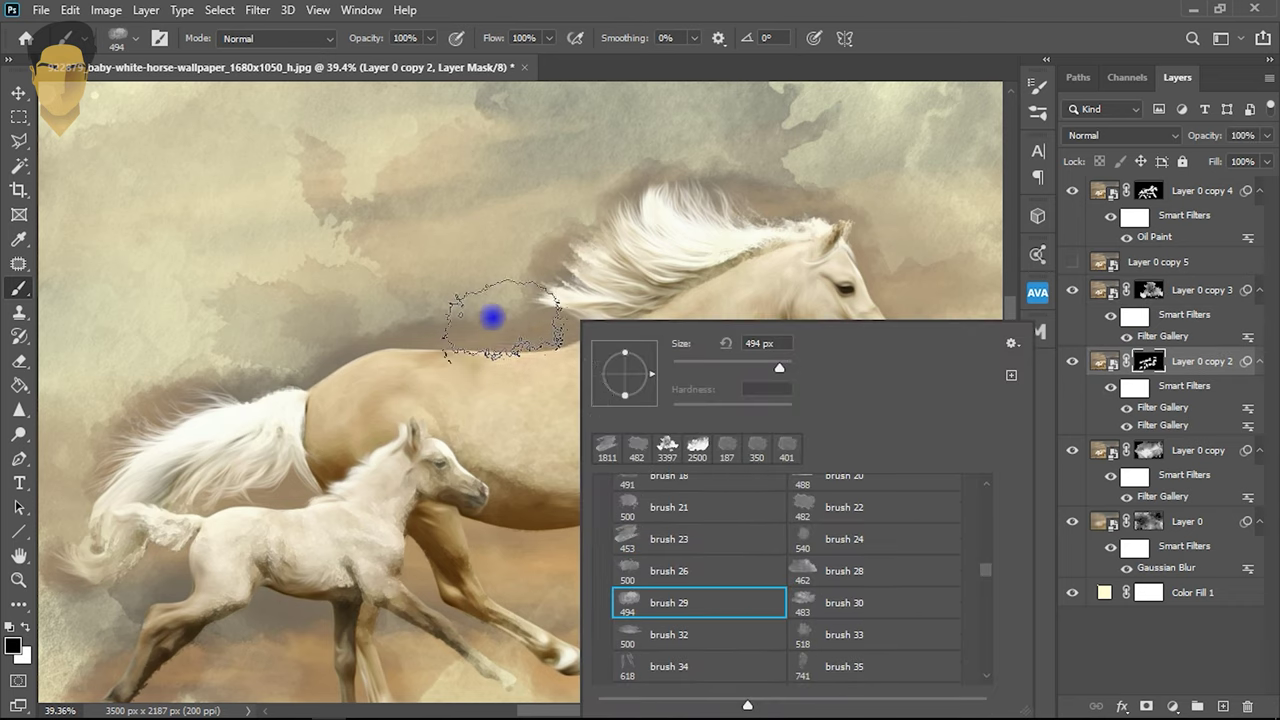
click(491, 314)
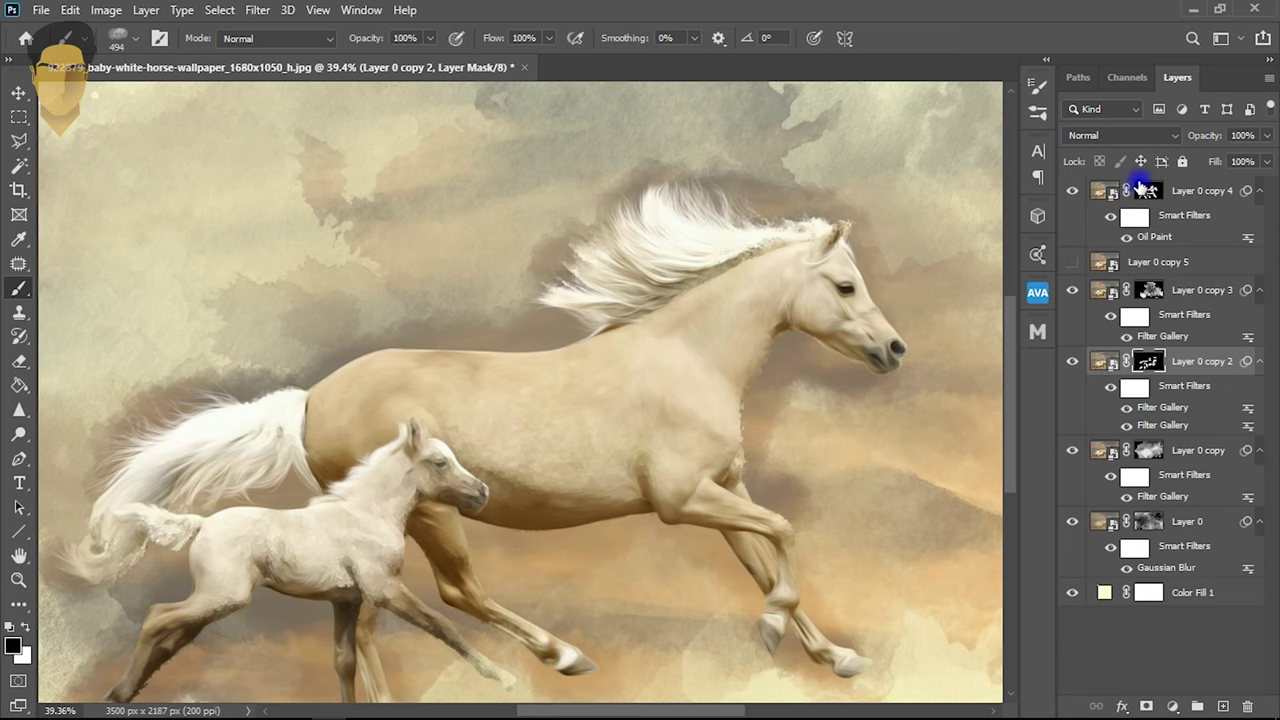
- Retouch Layer 0 copy 2's mask around the foal and the mare's head
click(1146, 189)
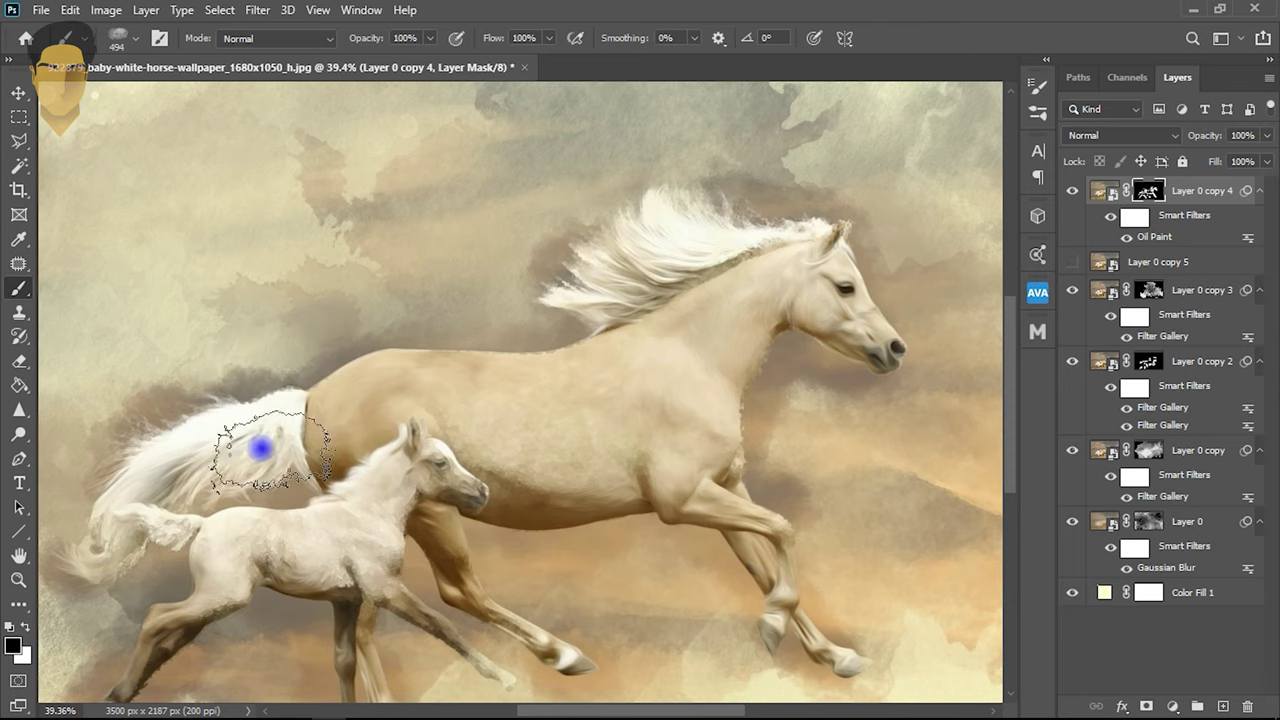
click(1150, 362)
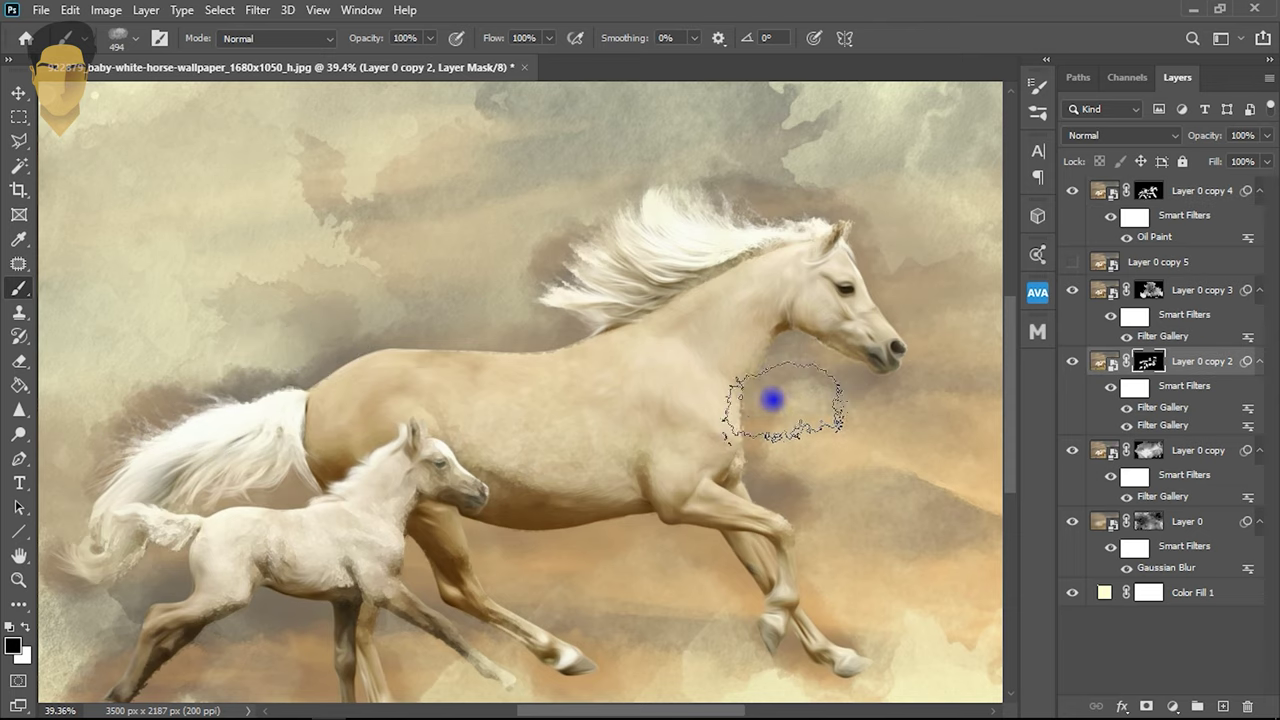
scroll(803, 434, down, 3)
scroll(574, 534, up, 1)
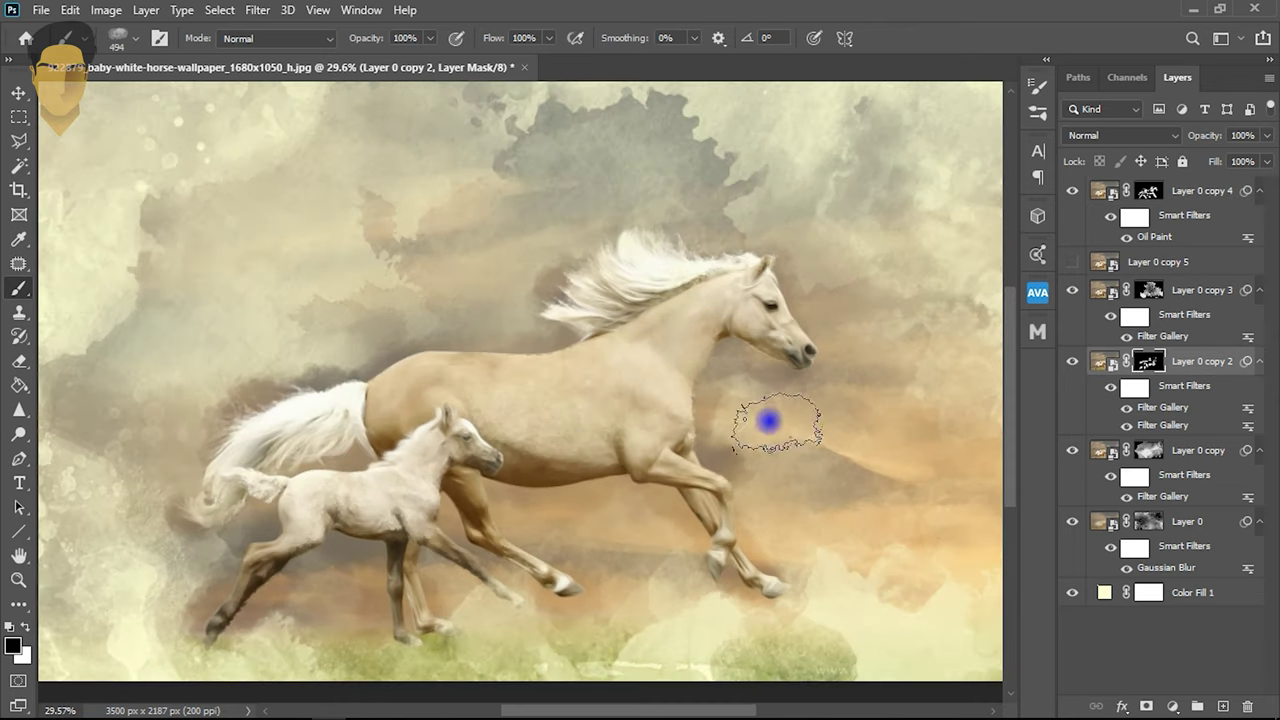
scroll(477, 506, down, 2)
scroll(477, 506, up, 3)
drag(261, 405, 451, 380)
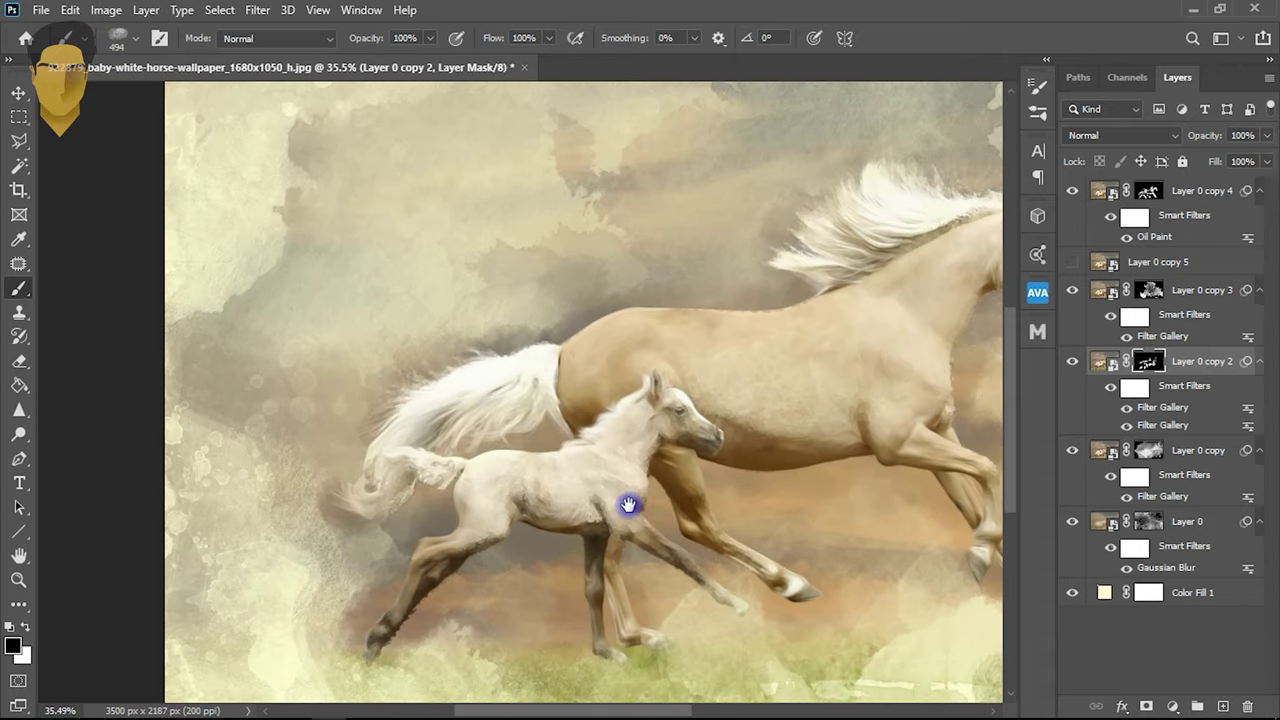
drag(629, 506, 379, 486)
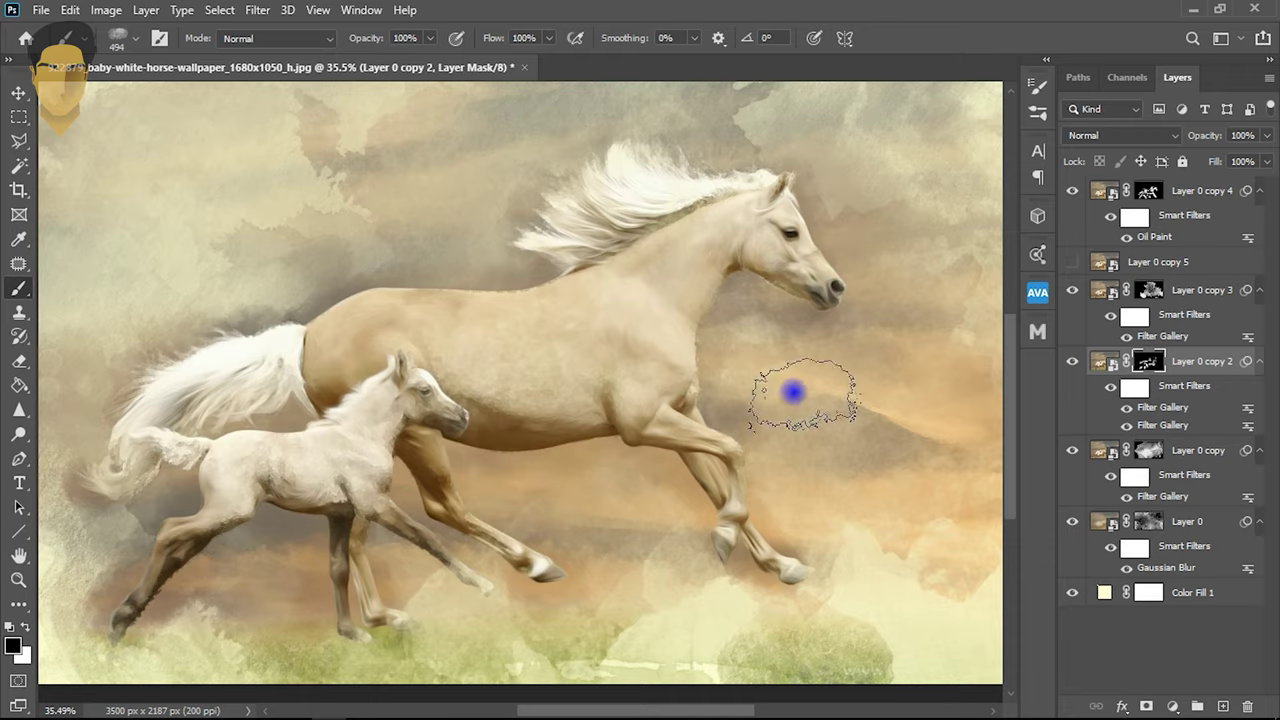
scroll(760, 409, down, 2)
scroll(571, 449, up, 2)
scroll(573, 447, down, 1)
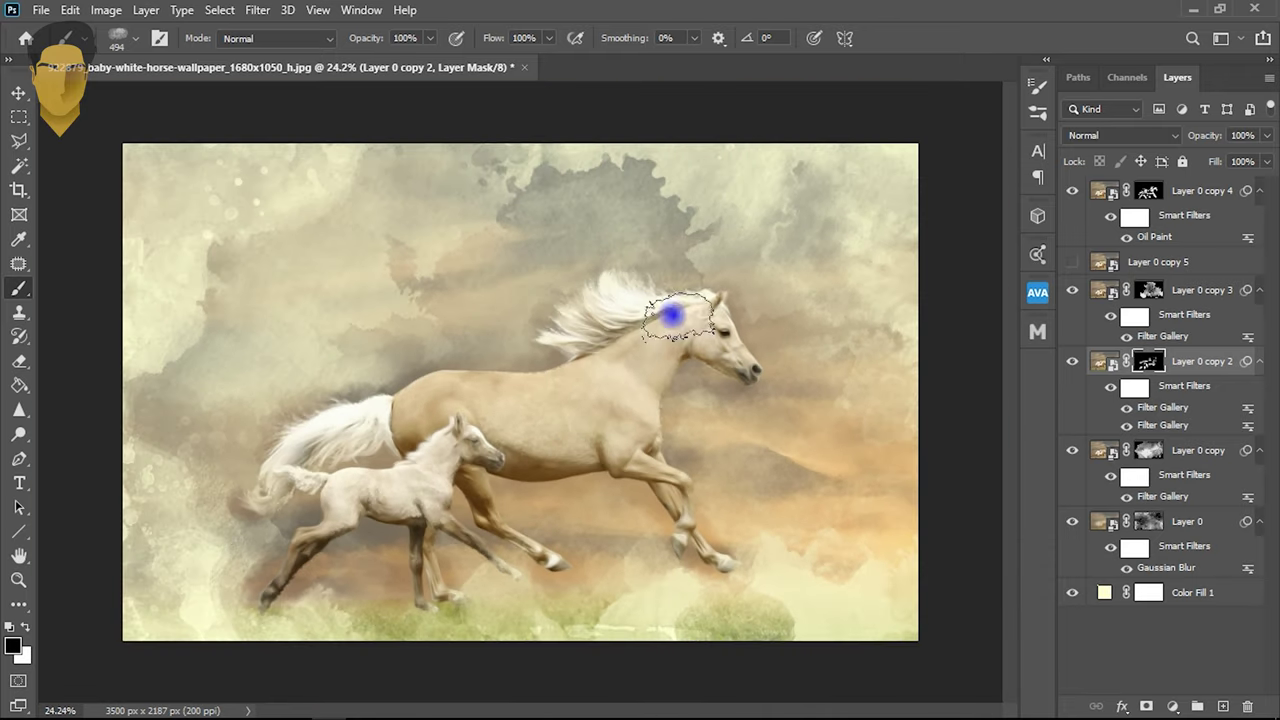
- Toggle Layer 0 copy and copy 3 visibility to compare, then select Layer 0 copy 3
click(1143, 453)
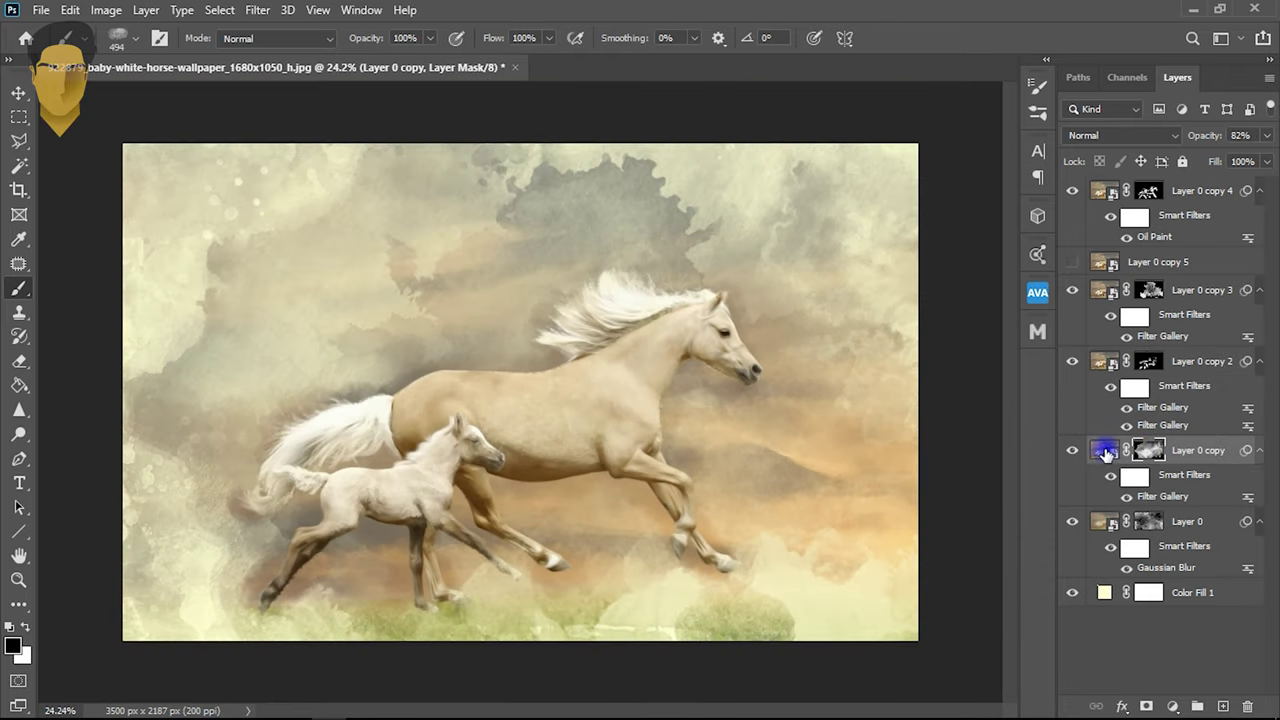
click(1070, 455)
click(1071, 289)
click(1105, 290)
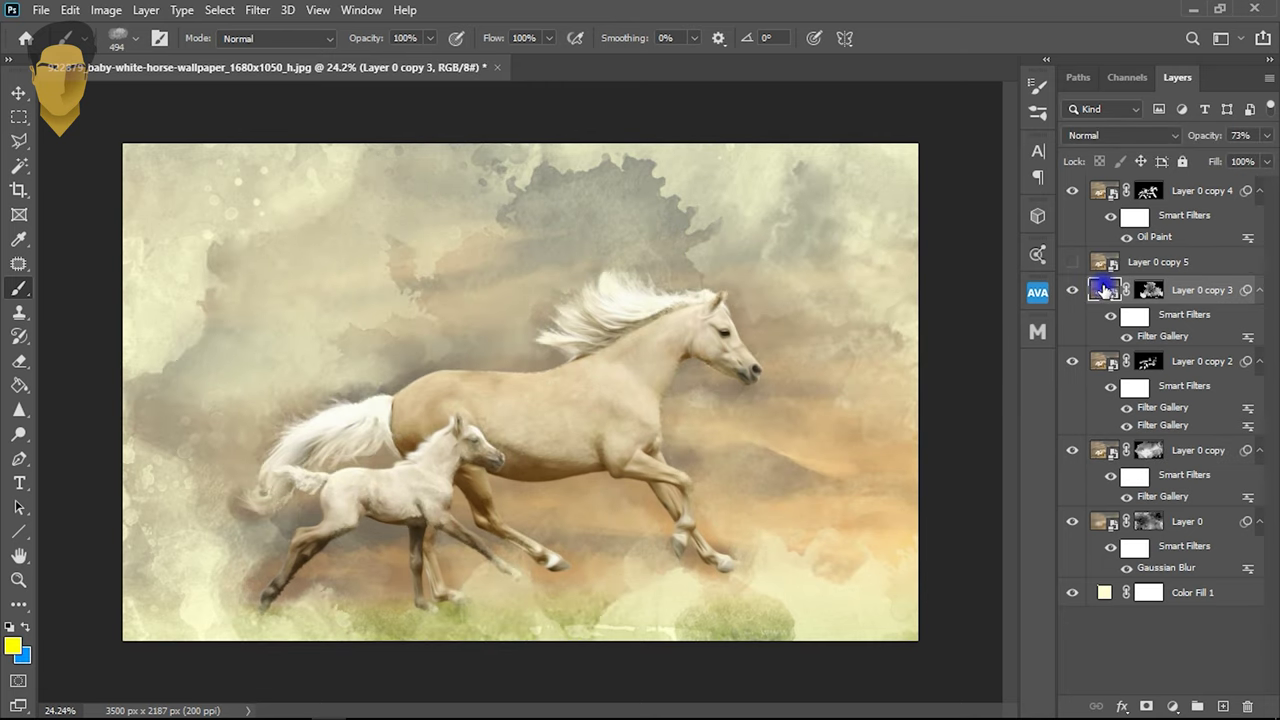
- Duplicate Layer 0 copy 3 as copy 6 and mask out its texture along the bottom grass
key(ctrl+j)
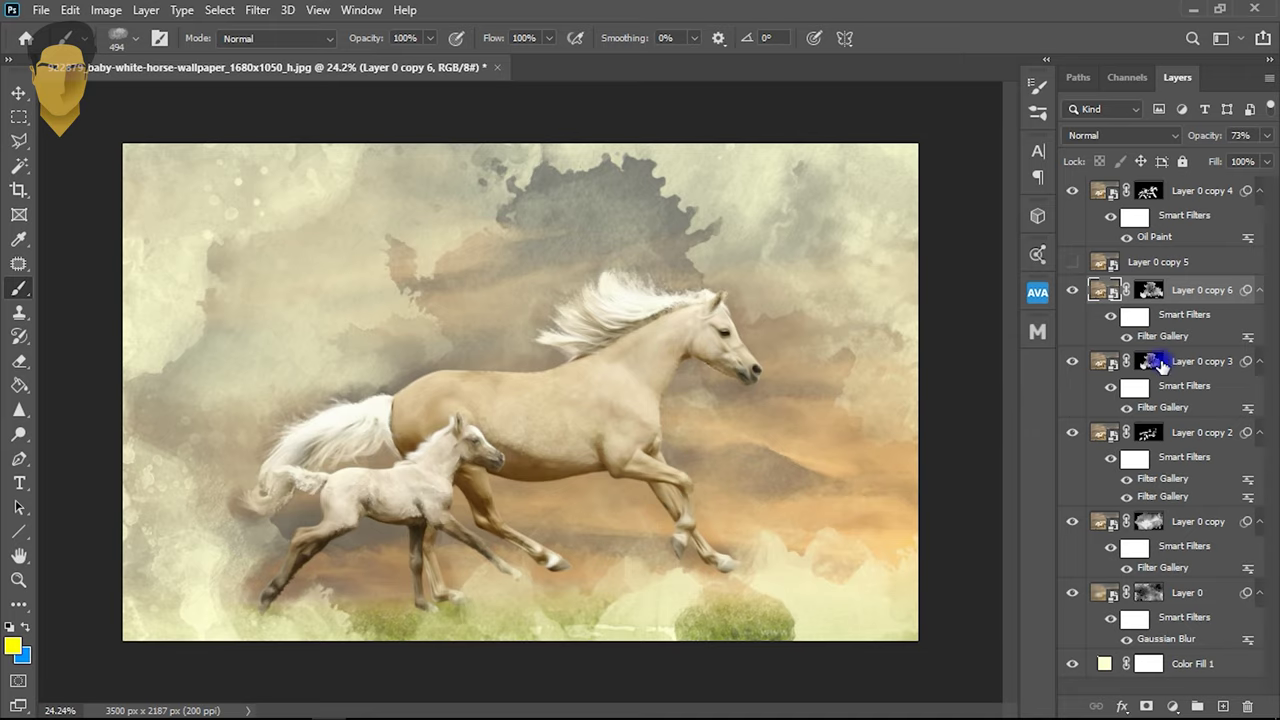
click(1150, 290)
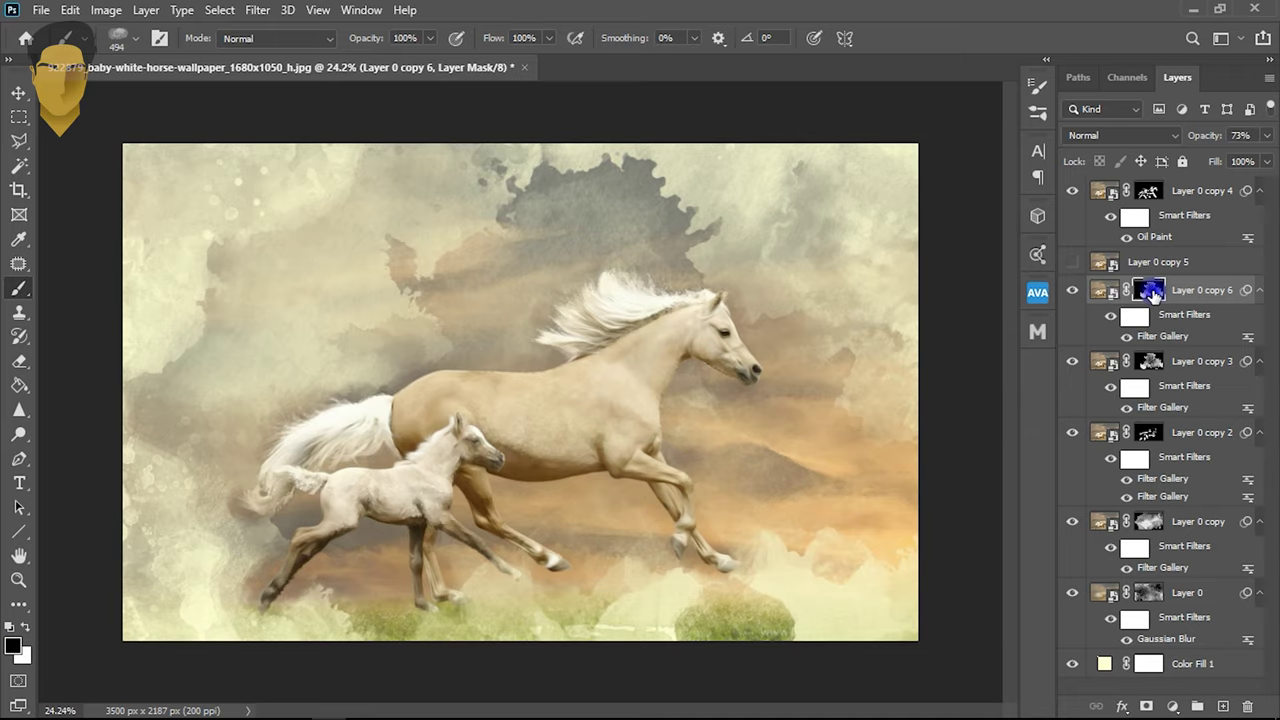
click(9, 627)
mouse_move(692, 625)
mouse_down()
mouse_move(806, 614)
mouse_move(420, 643)
mouse_move(743, 623)
mouse_move(720, 611)
mouse_move(623, 377)
mouse_move(720, 254)
mouse_up()
- Switch to a different watercolour brush tip and mask out texture in the sky
right_click(720, 254)
click(1000, 480)
click(580, 163)
alt+scroll(684, 227, up, 3)
mouse_move(688, 226)
mouse_down()
mouse_move(774, 294)
mouse_move(723, 137)
mouse_move(700, 170)
mouse_up()
alt+scroll(650, 330, down, 3)
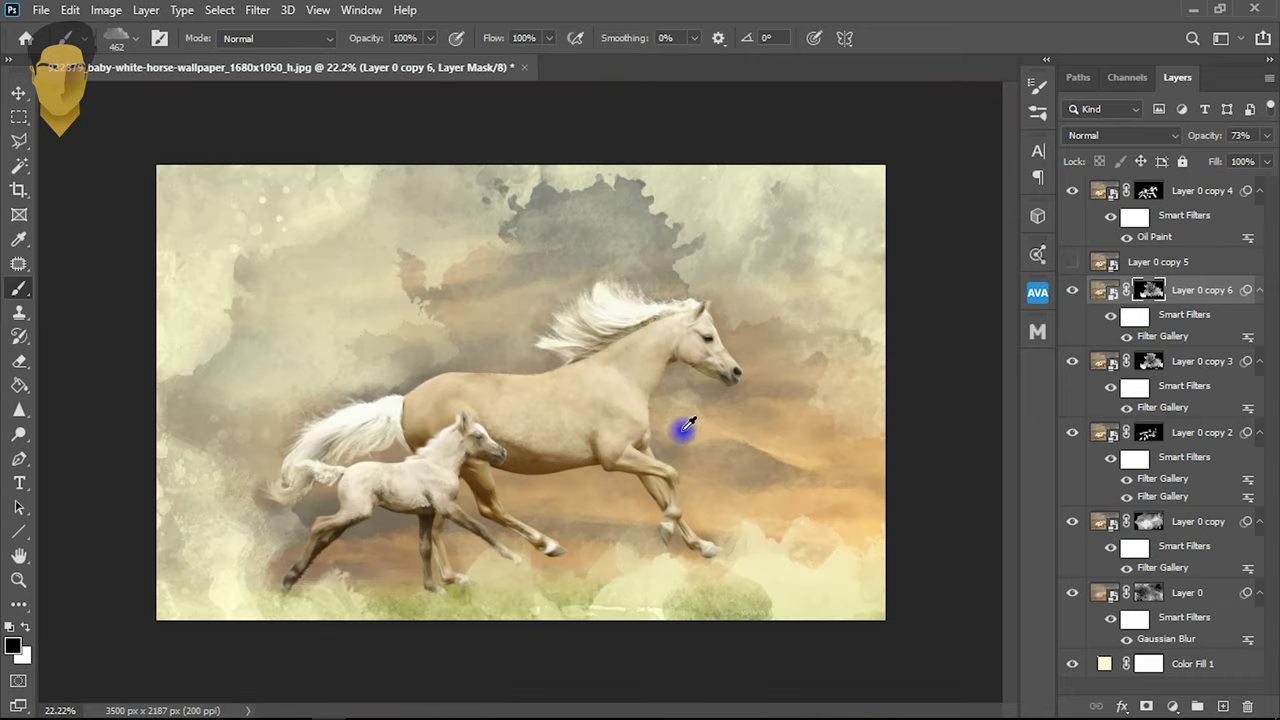
alt+scroll(493, 470, up, 2)
alt+scroll(493, 470, down, 1)
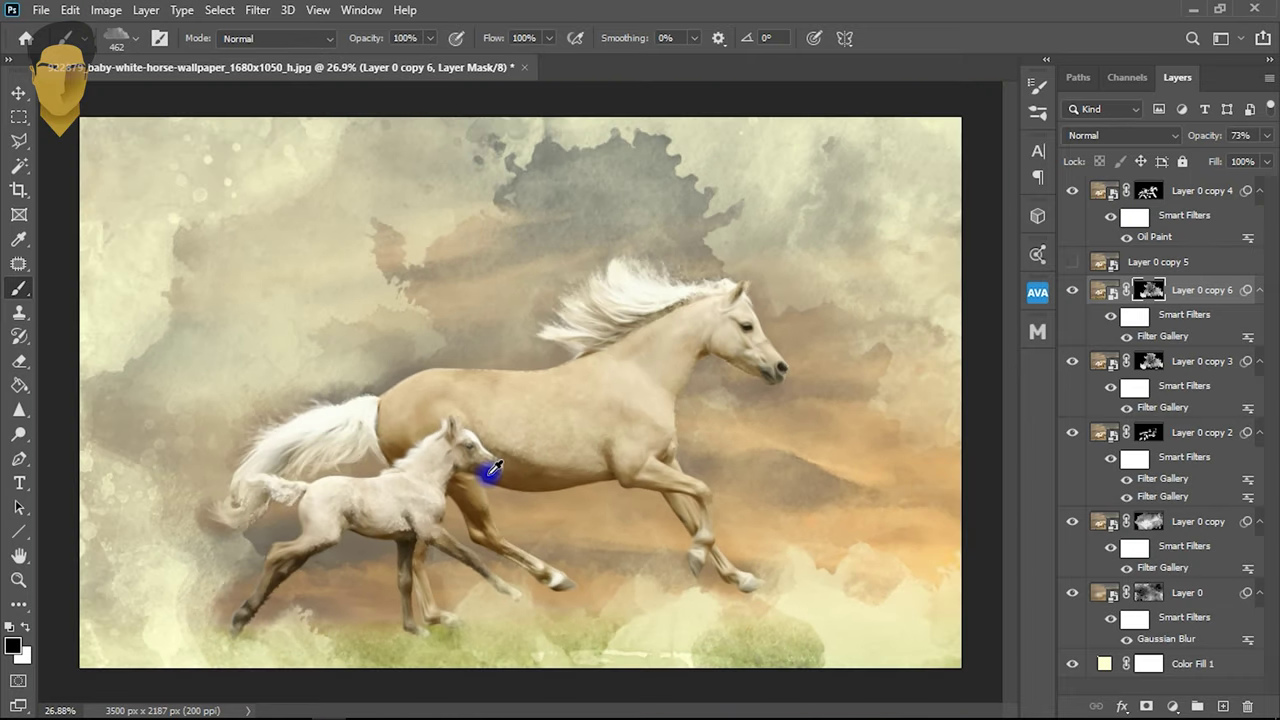
- Compare the image with Layer 0 copy 6 hidden
click(1105, 192)
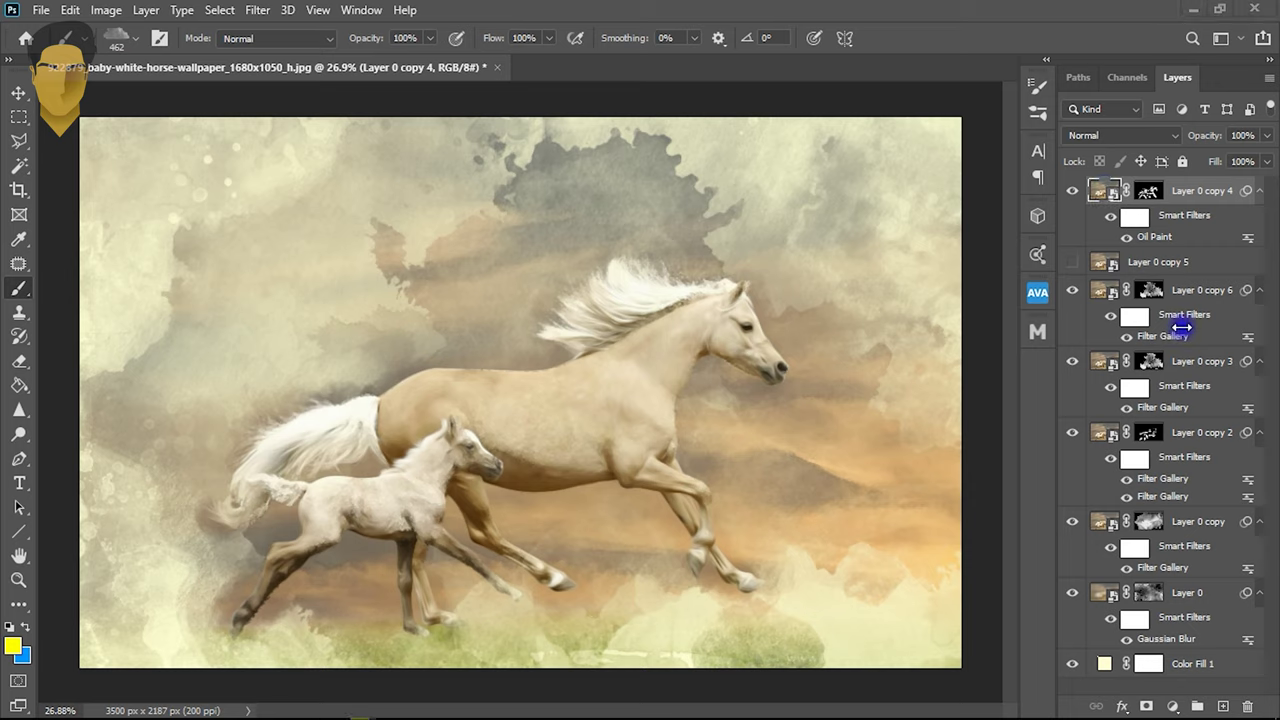
click(1145, 292)
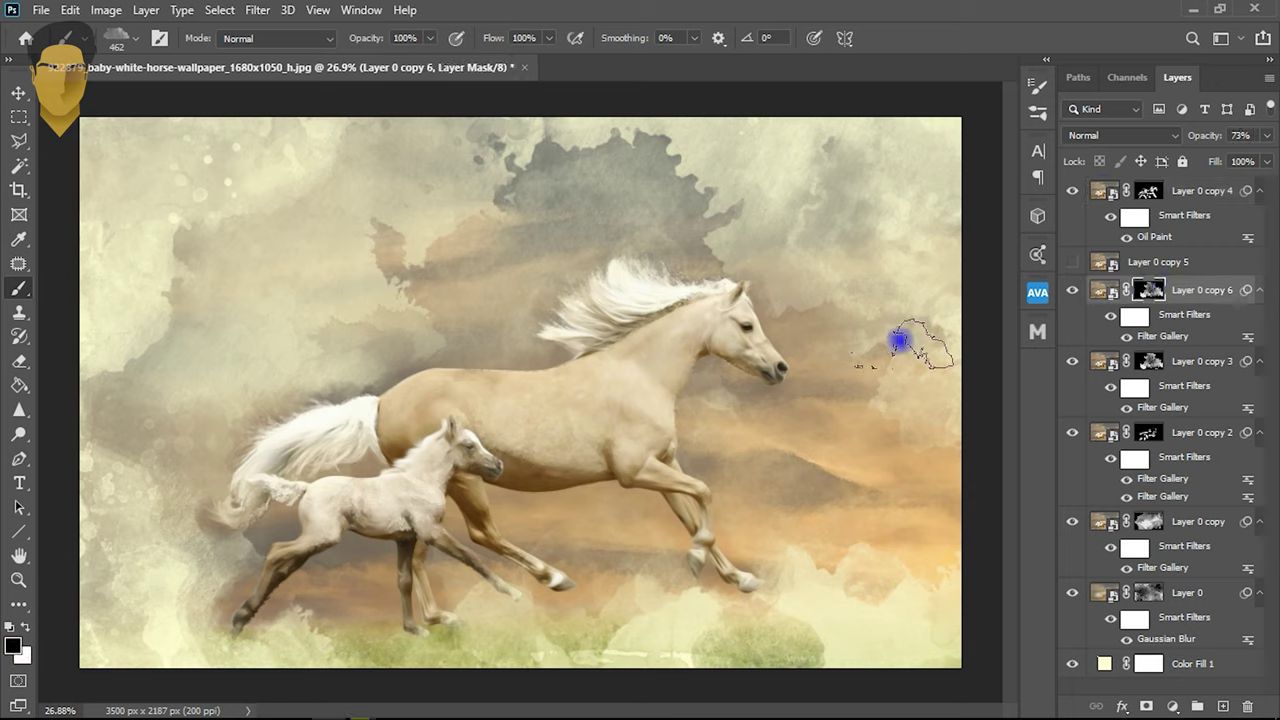
click(1073, 291)
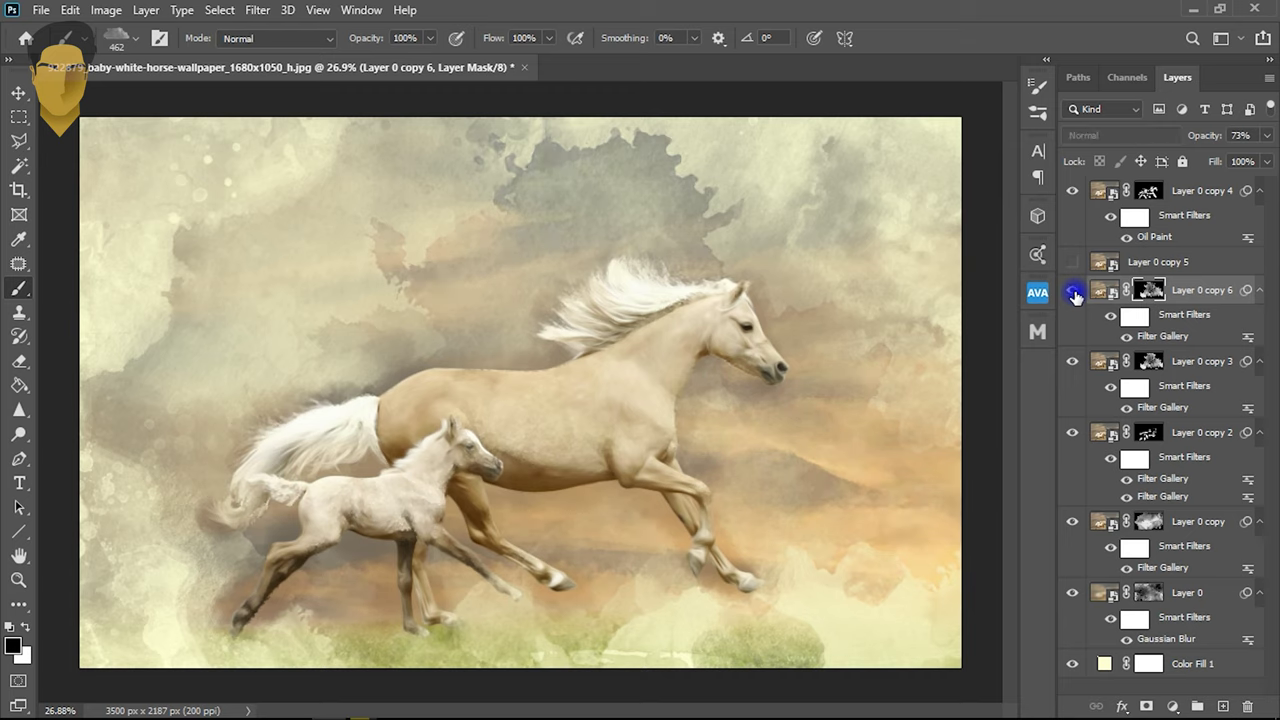
- Fade Layer 0 copy's texture near the foal's hooves and pick a 306 px watercolour brush
click(1072, 521)
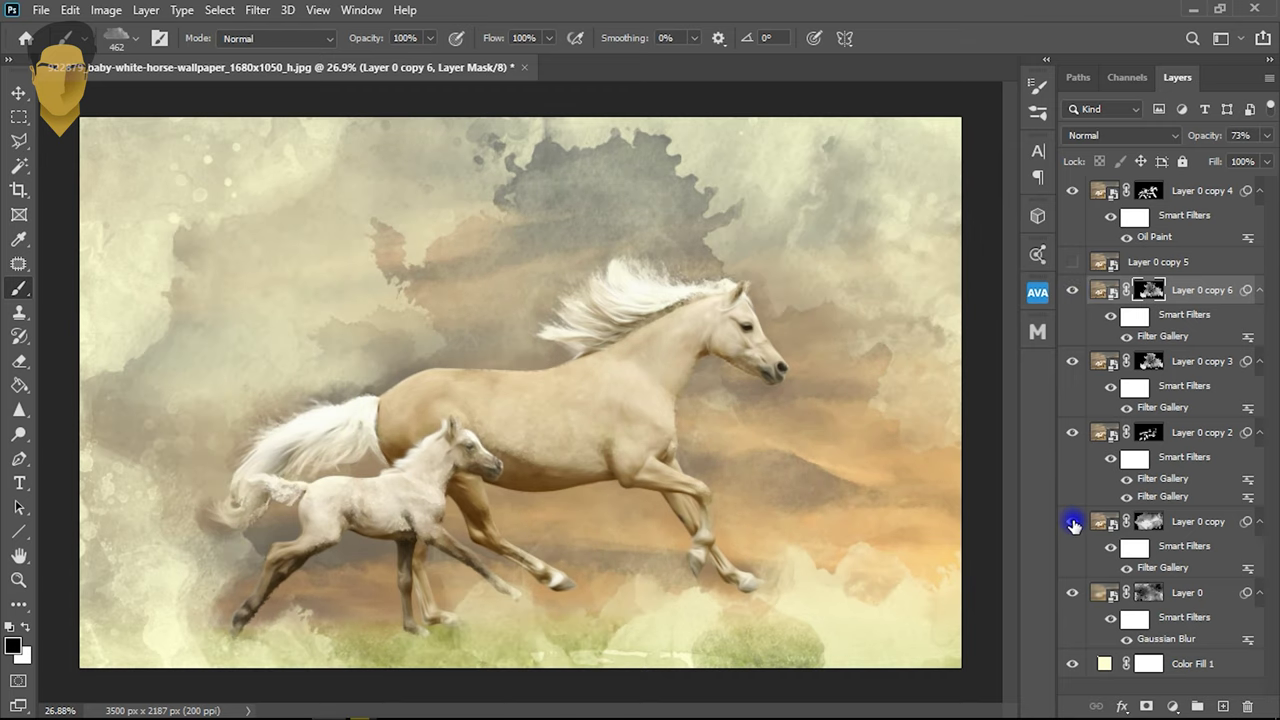
click(1136, 524)
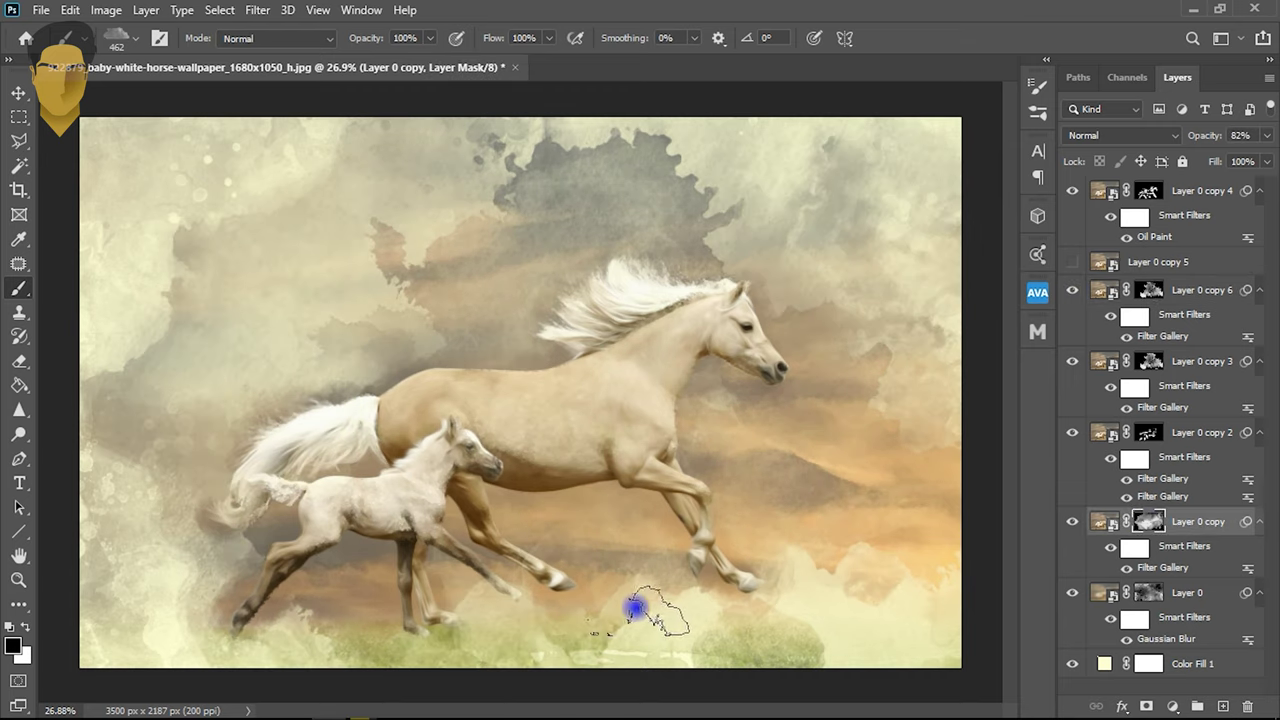
mouse_move(357, 657)
mouse_down()
mouse_move(486, 651)
mouse_move(447, 633)
mouse_up()
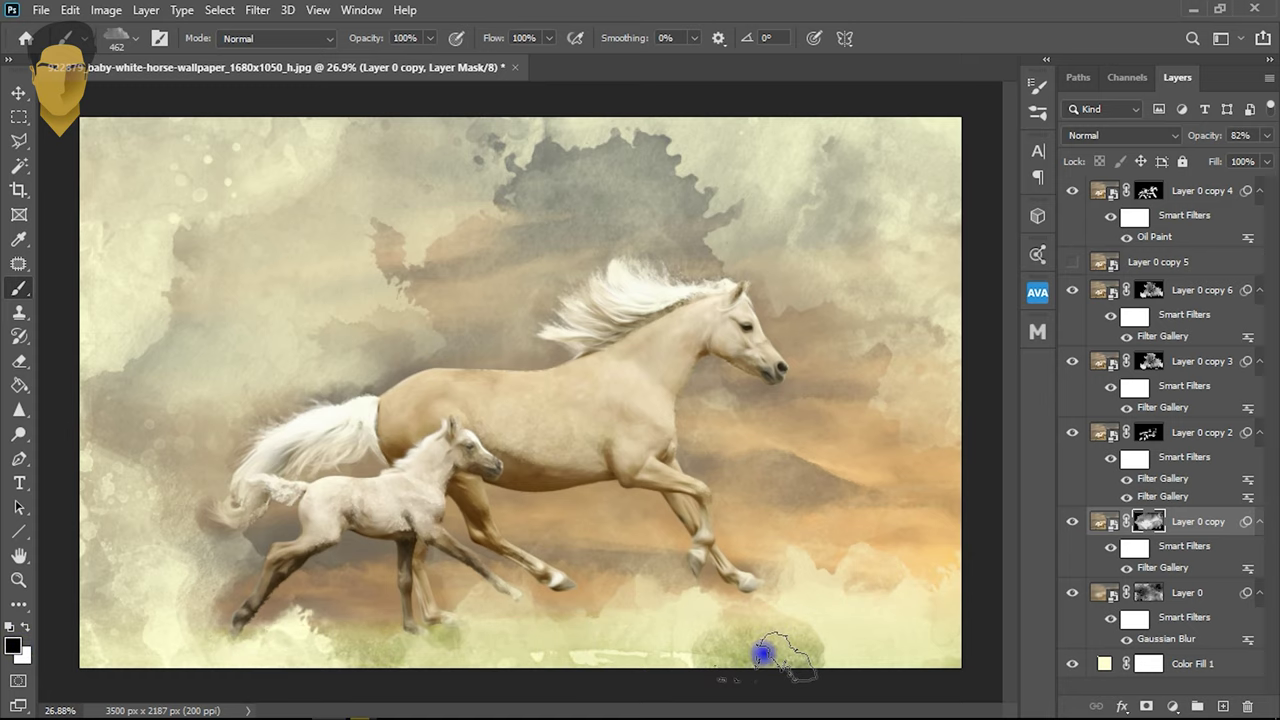
right_click(790, 540)
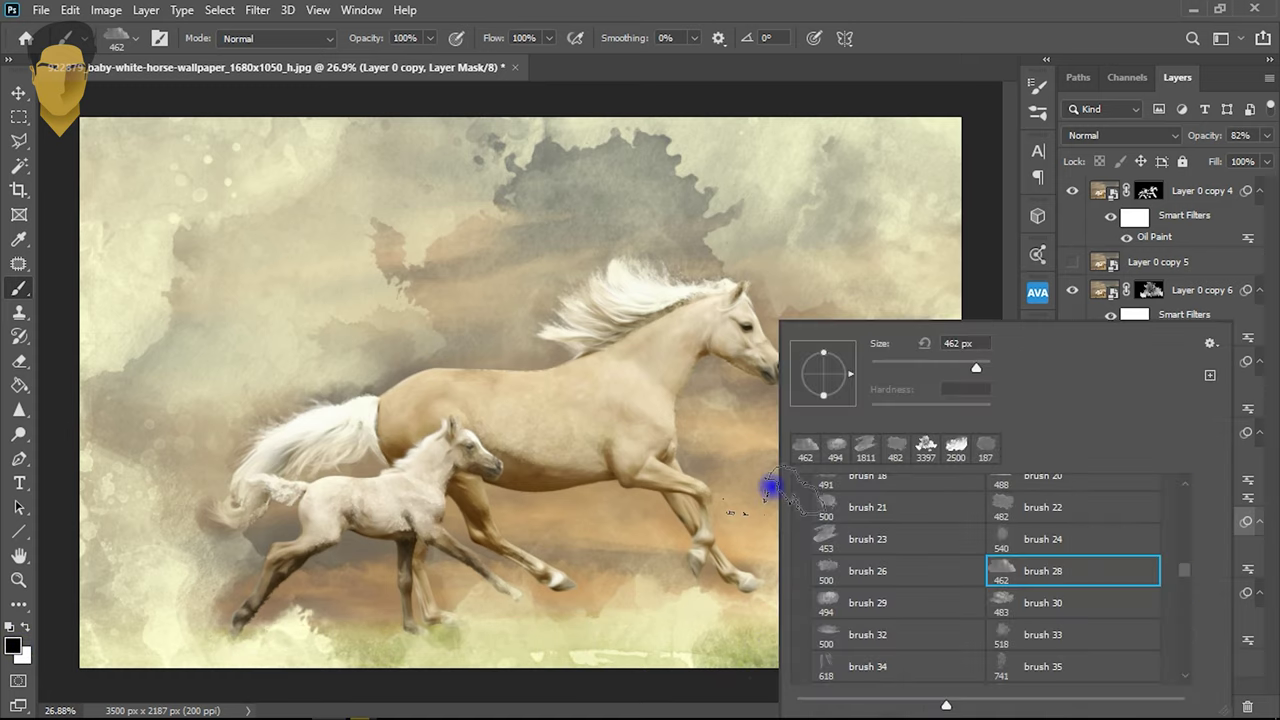
click(956, 452)
key(Return)
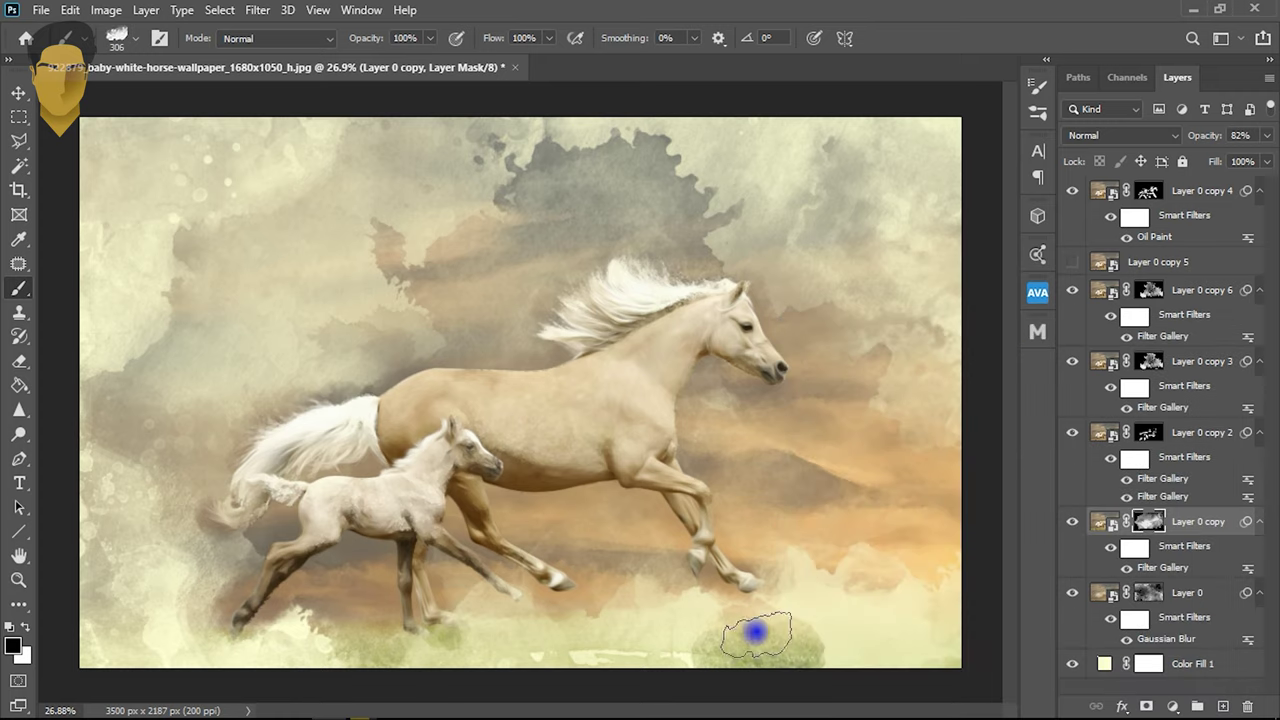
- Toggle Layer 0 copy, copy 2, copy 4, copy 6 and copy 3 to compare their effects
click(1072, 528)
click(1072, 433)
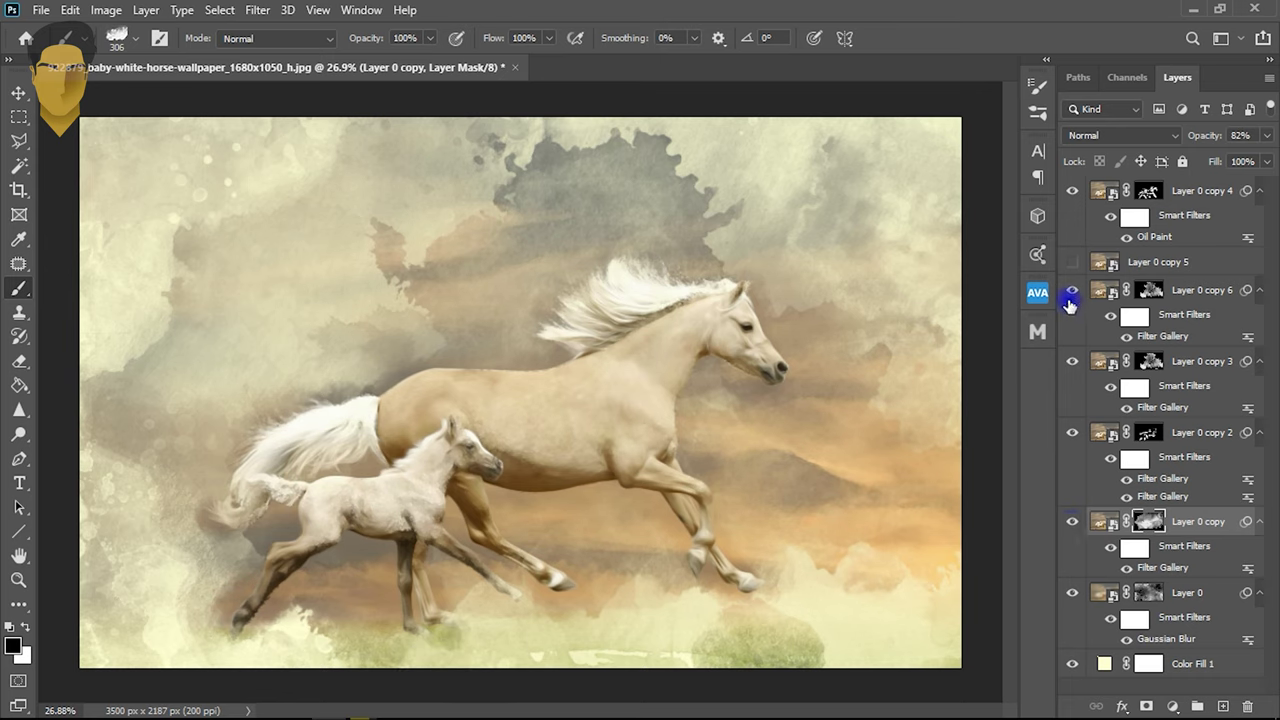
click(1073, 192)
click(1072, 291)
click(1073, 365)
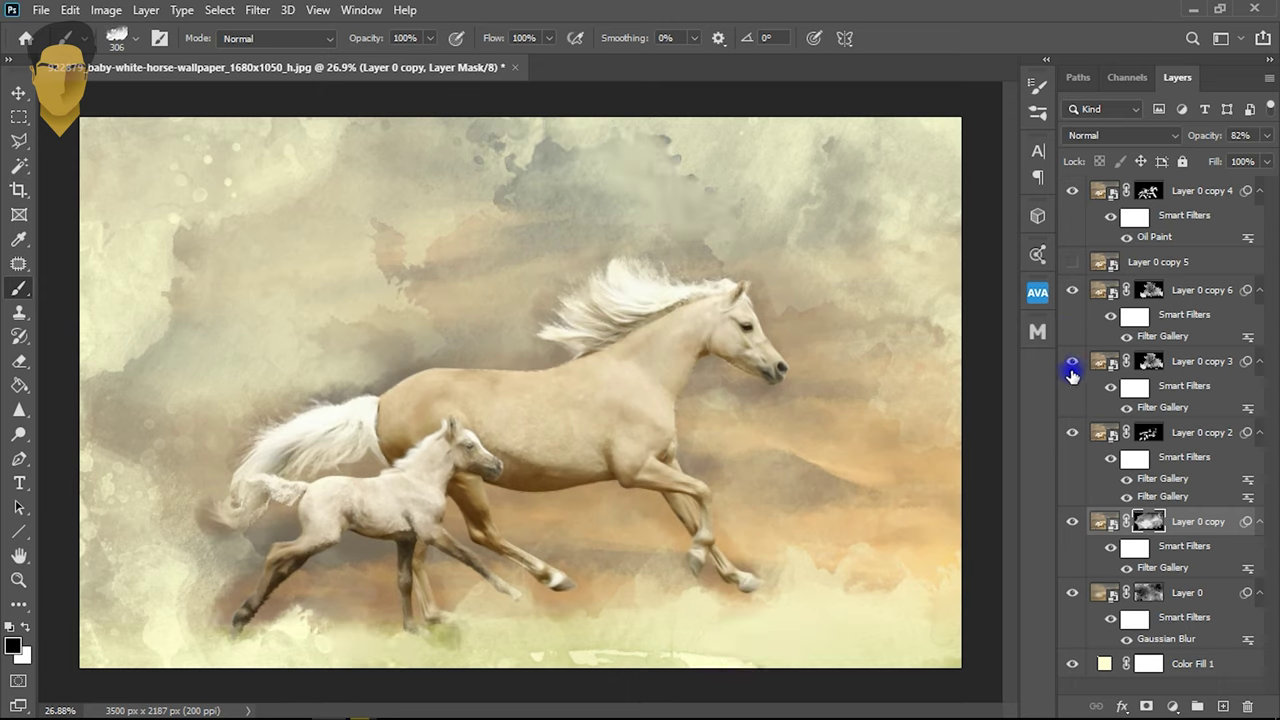
- Paint Layer 0 copy 3's mask black over the lower-right bush and greenery by the foal's hooves
click(1150, 362)
mouse_move(679, 711)
mouse_down()
mouse_move(714, 651)
mouse_move(786, 643)
mouse_up()
mouse_move(471, 677)
mouse_down()
mouse_move(343, 651)
mouse_move(377, 674)
mouse_move(366, 623)
mouse_move(635, 507)
mouse_up()
scroll(537, 514, down, 1)
scroll(543, 514, up, 2)
scroll(537, 520, down, 3)
- Show Layer 0 copy 5, move it to the top, and keep a hidden duplicate, copy 7
click(1073, 192)
click(1098, 195)
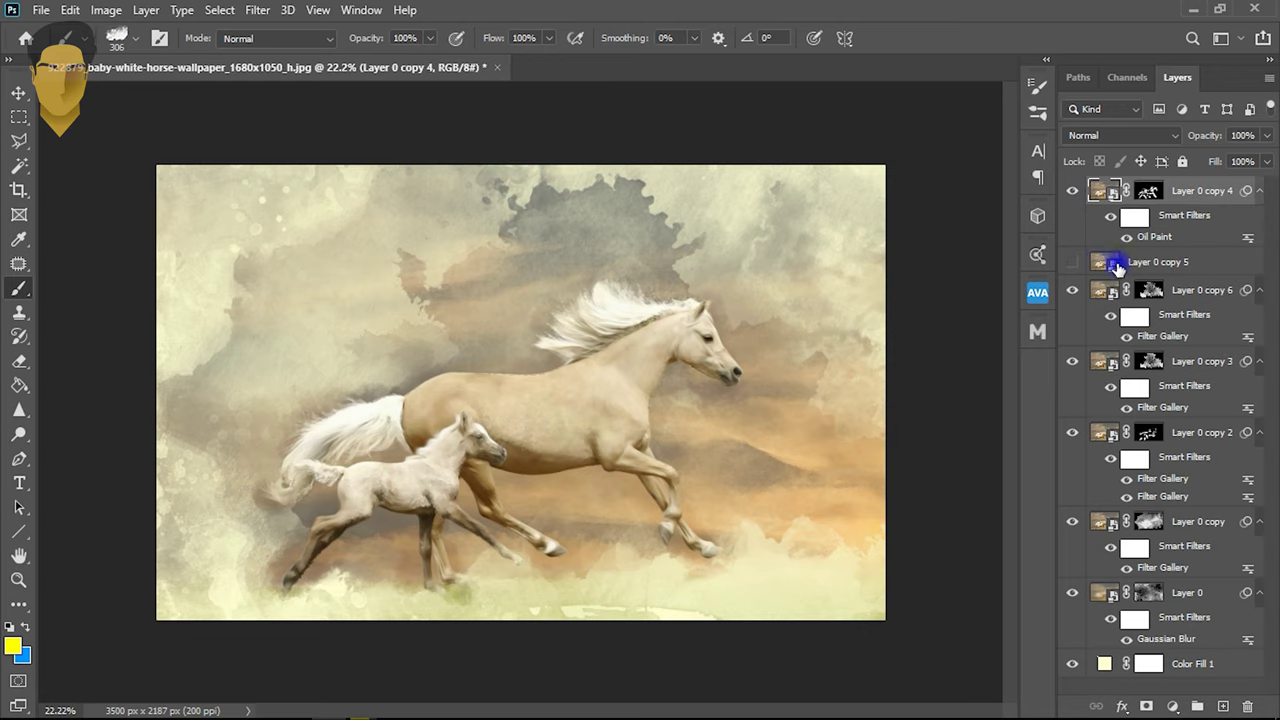
click(1074, 263)
drag(1104, 263, 1110, 185)
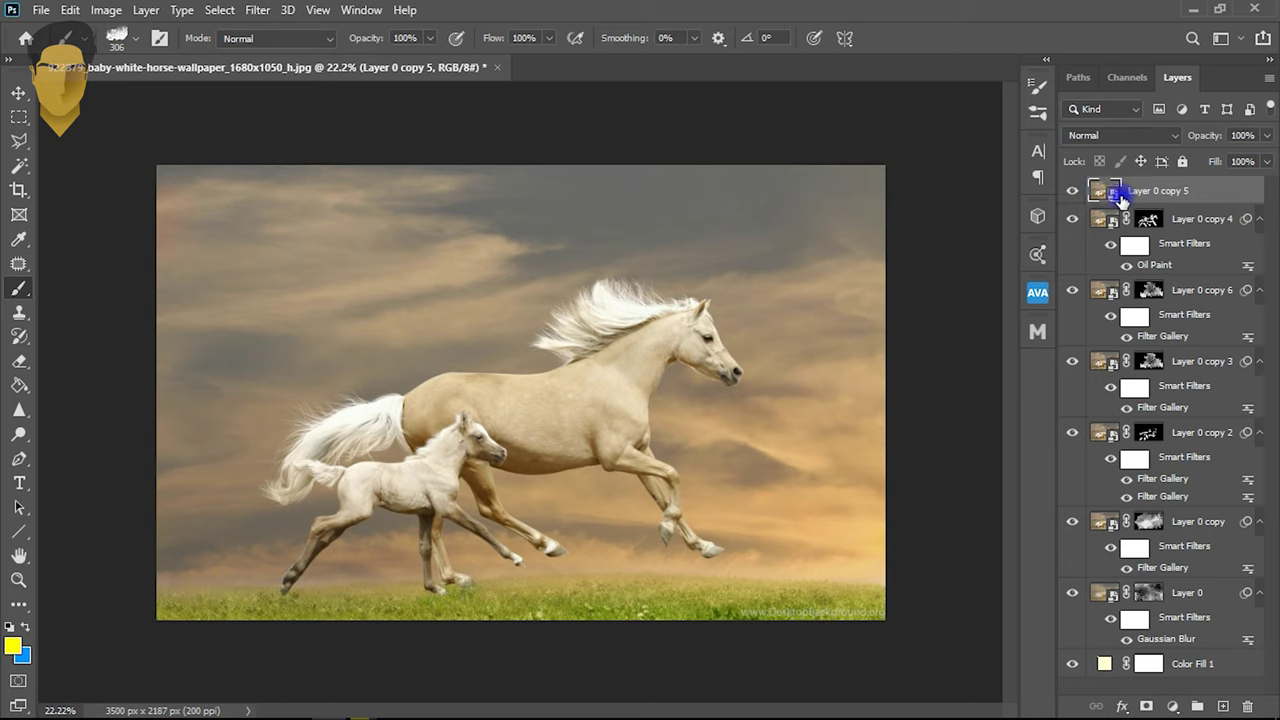
key(ctrl+j)
click(1073, 192)
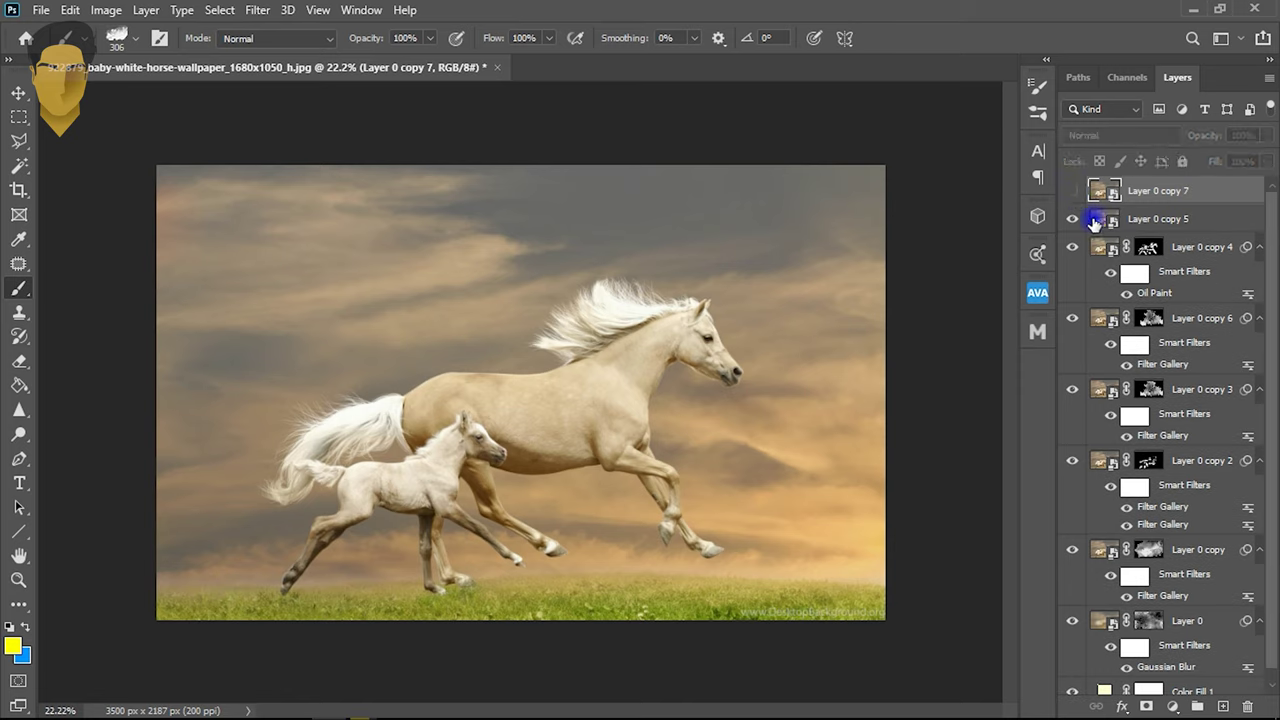
click(1143, 220)
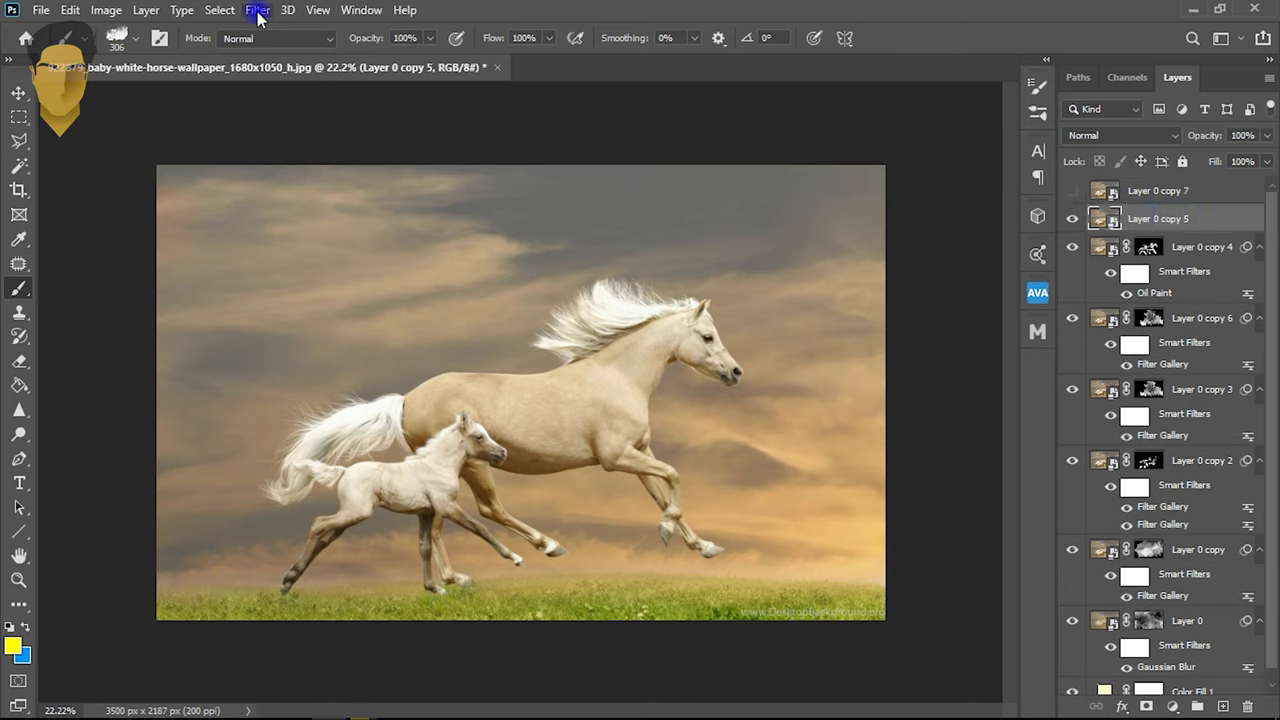
- Apply a Gaussian Blur of radius 27.7 to Layer 0 copy 5
click(258, 12)
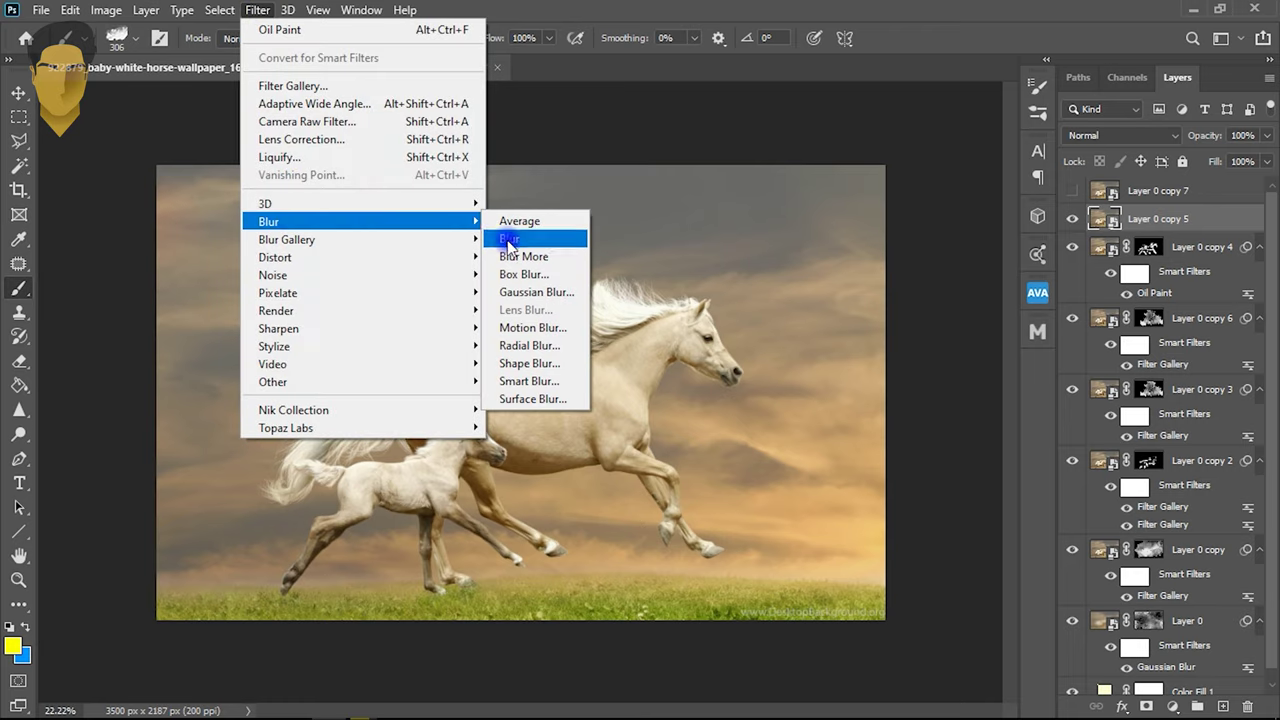
click(529, 291)
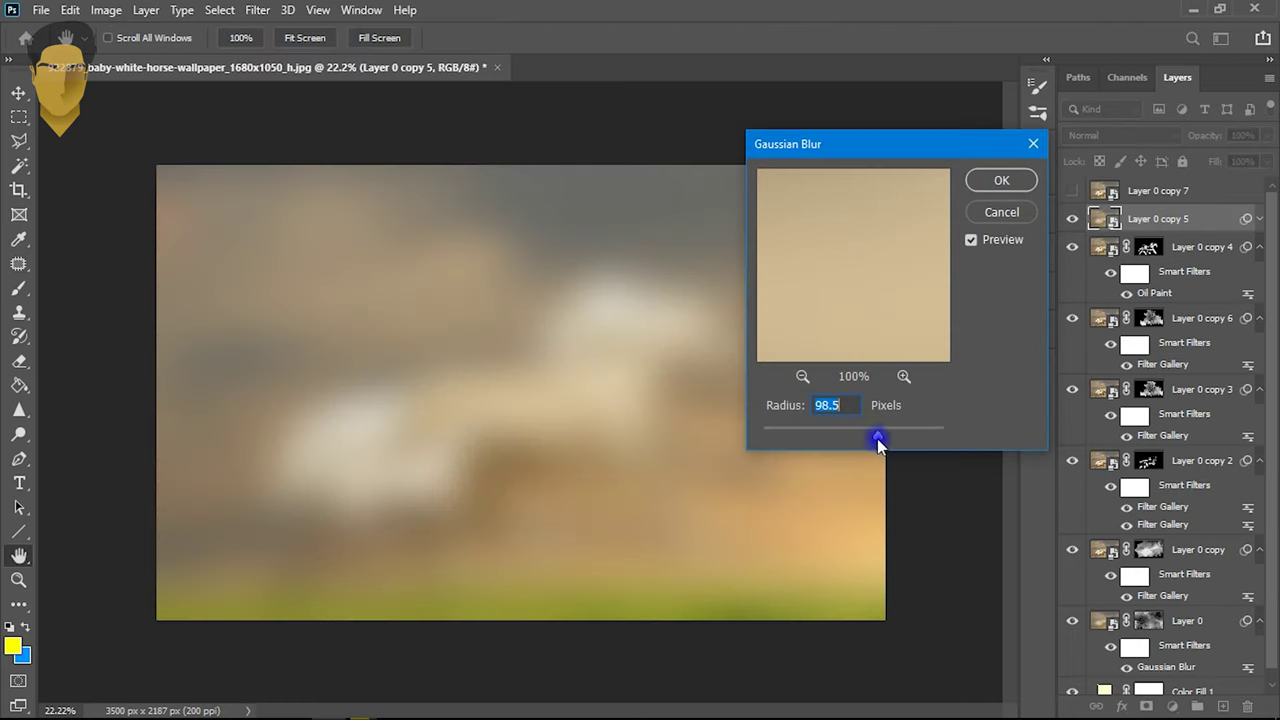
drag(849, 444, 845, 446)
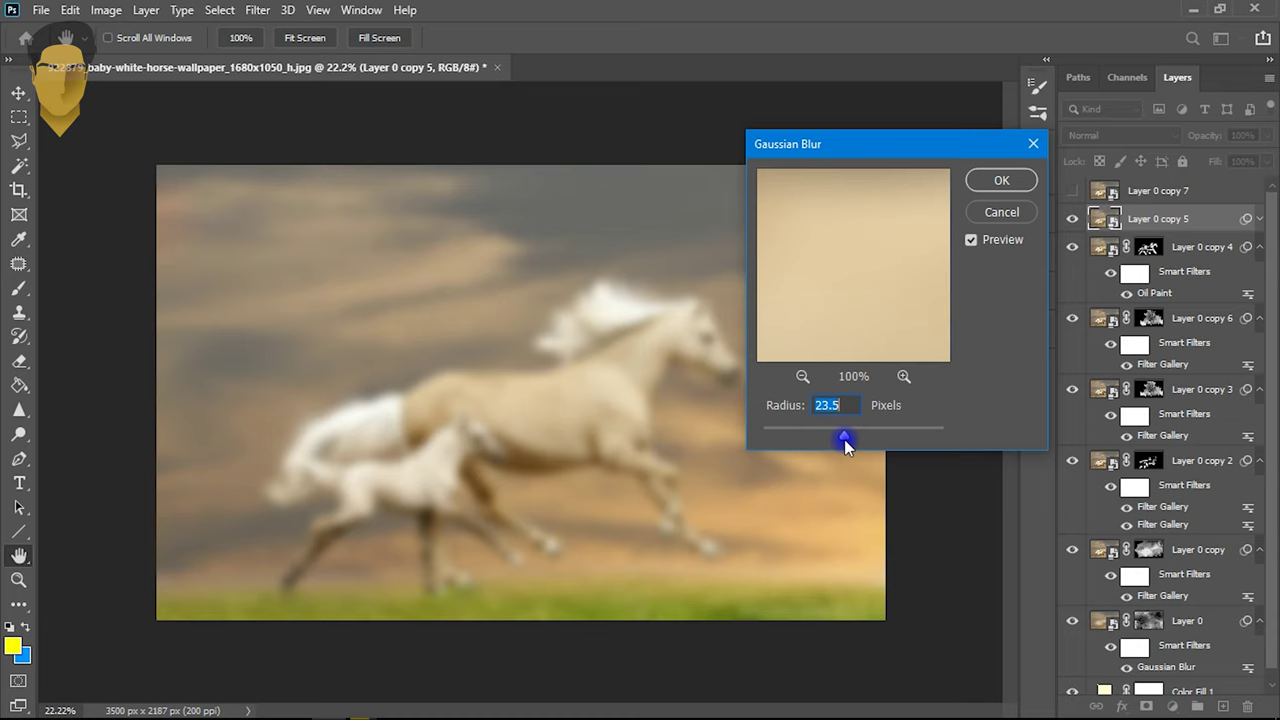
click(1003, 181)
key(b)
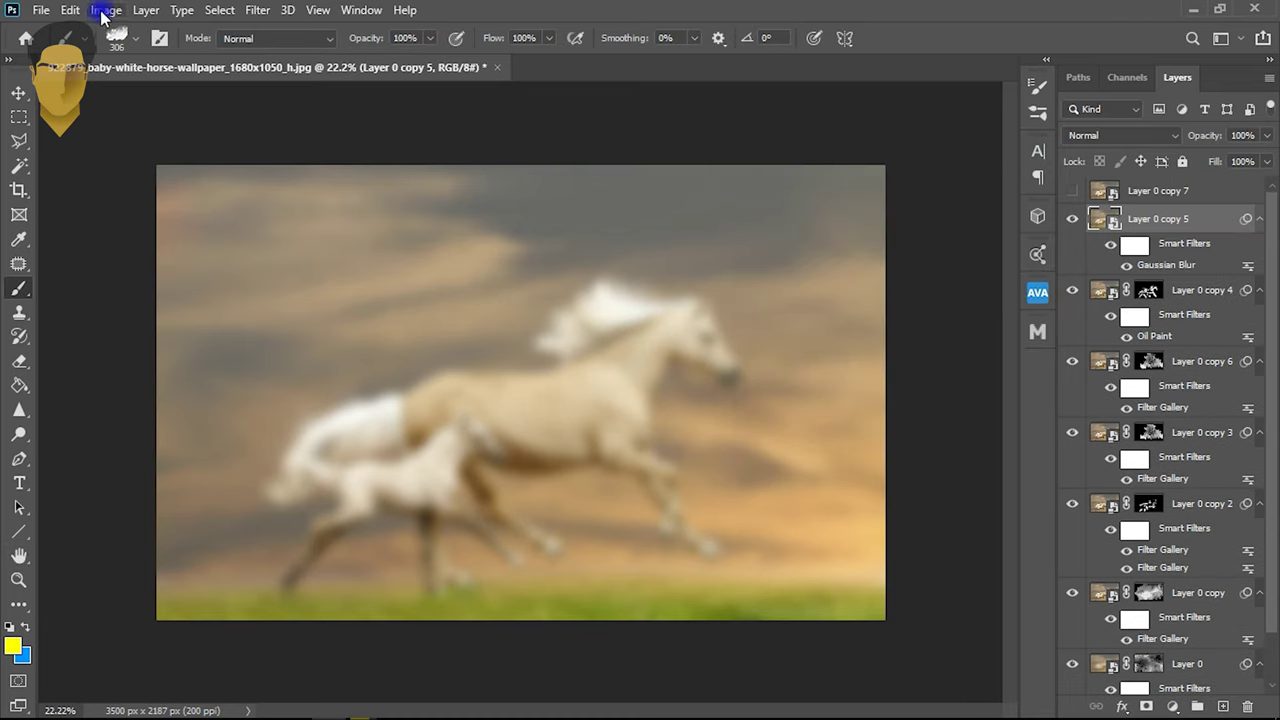
- Raise the contrast by 13 with Brightness/Contrast and add a layer mask
click(105, 10)
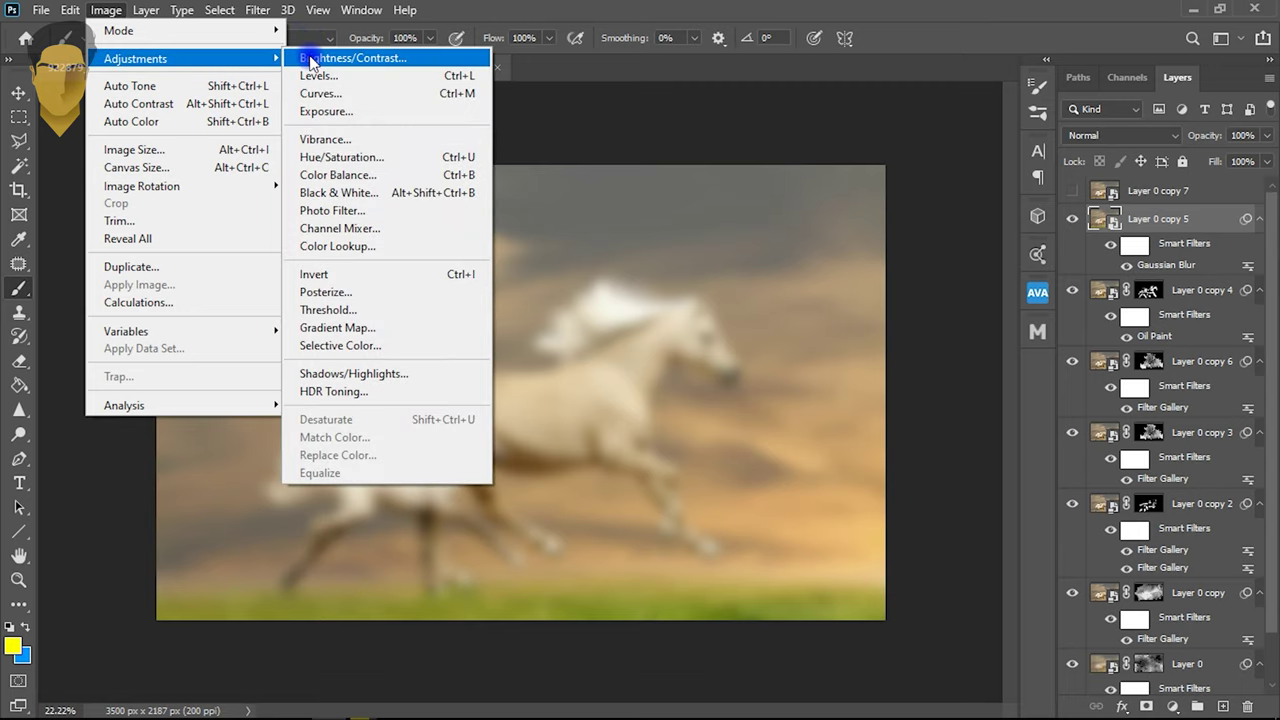
click(312, 58)
mouse_move(628, 166)
mouse_down()
mouse_move(757, 143)
mouse_move(823, 94)
mouse_up()
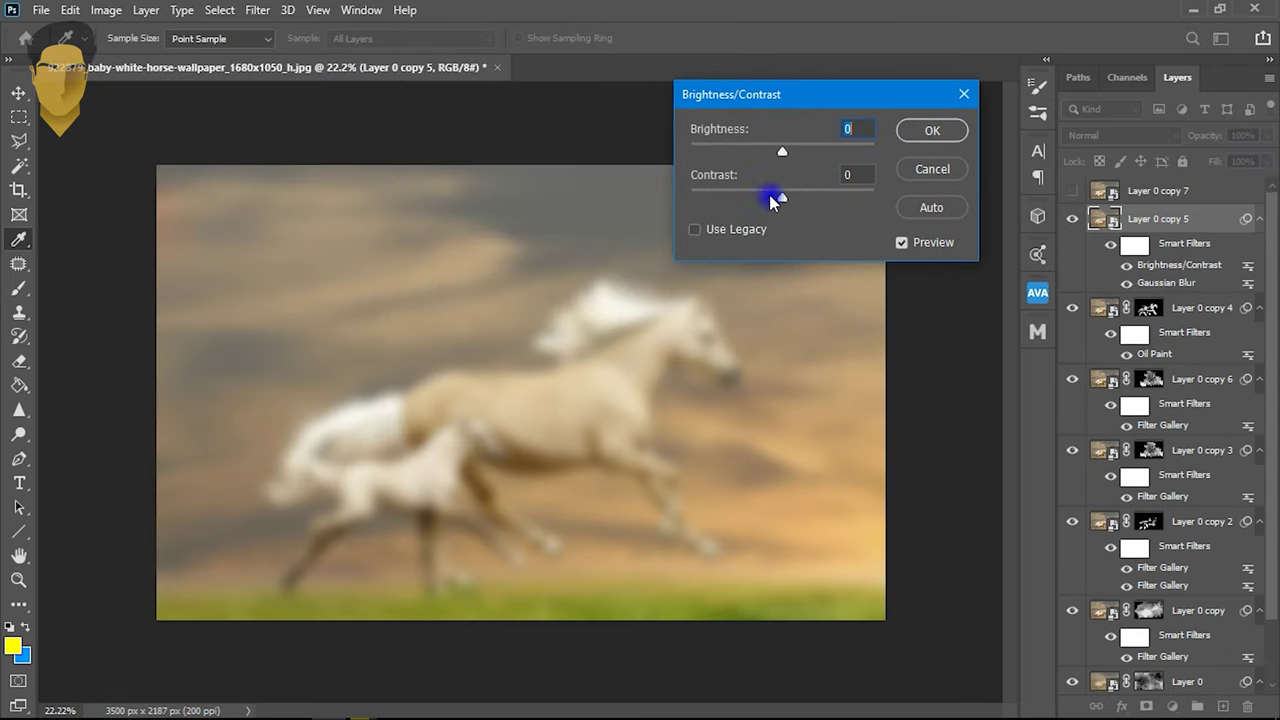
click(927, 137)
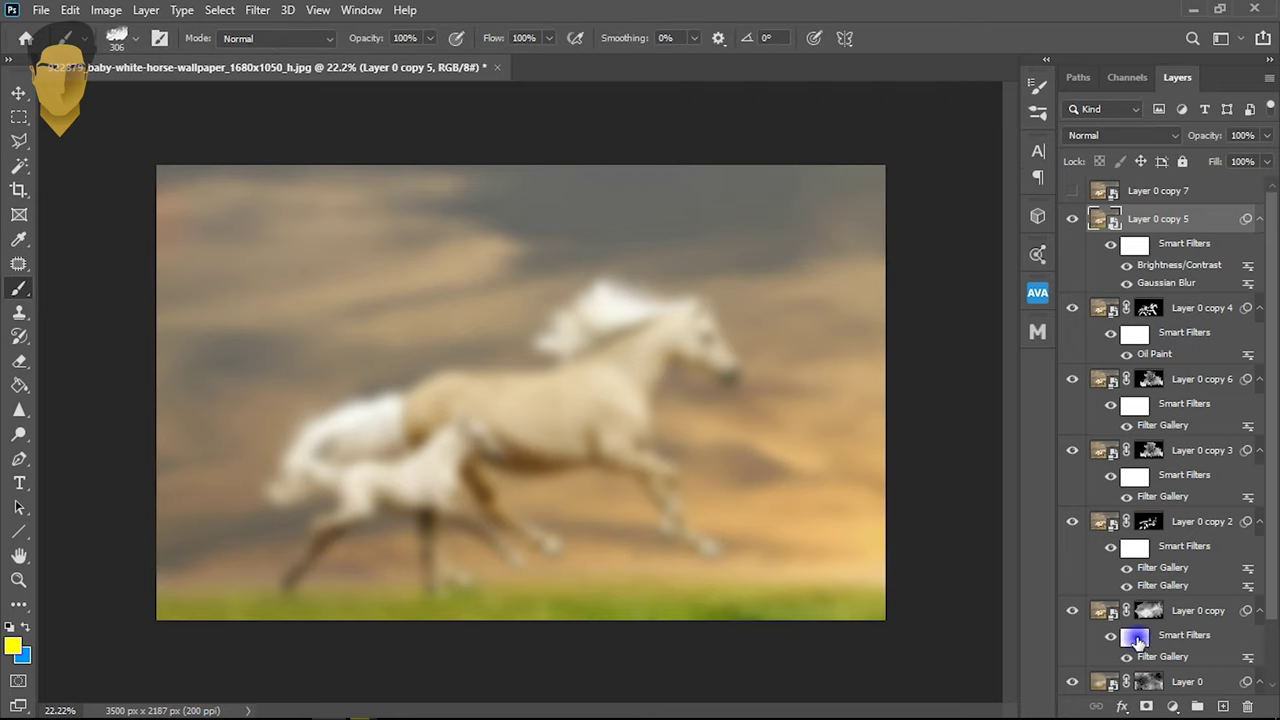
click(1147, 704)
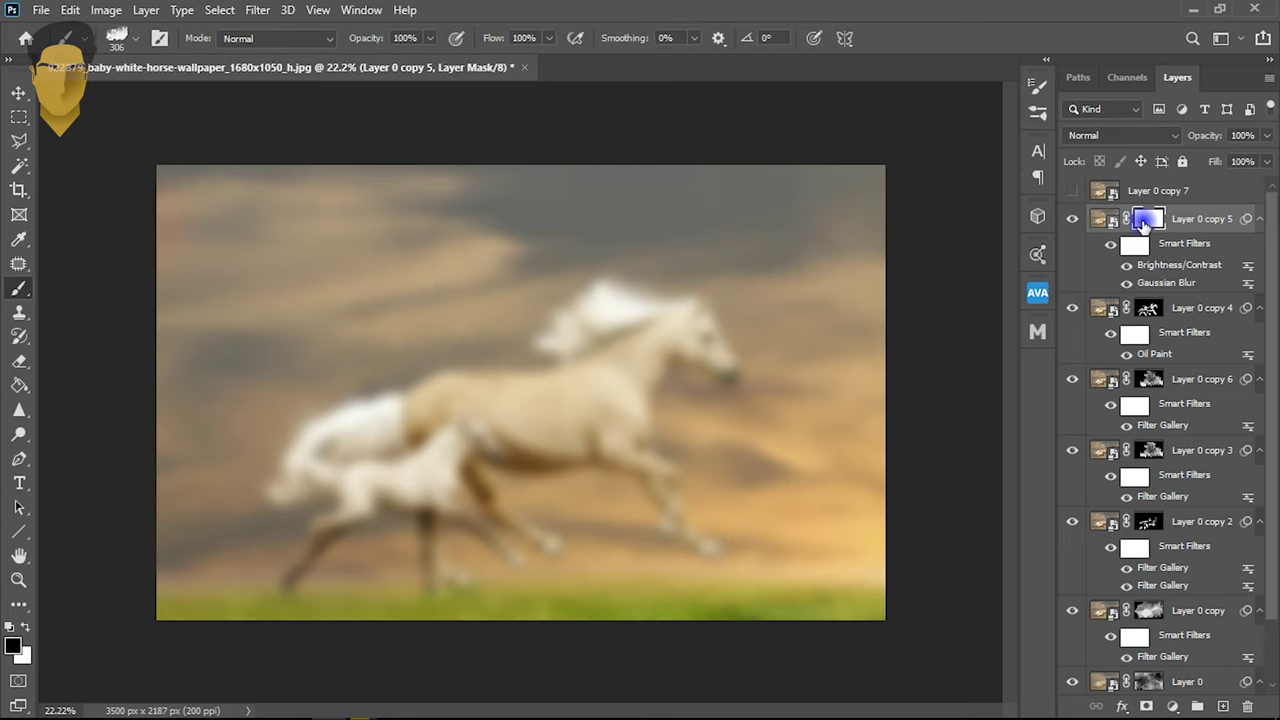
- Invert Layer 0 copy 5's mask to black and select the Spray 17 brush at 2500 px
key(ctrl+i)
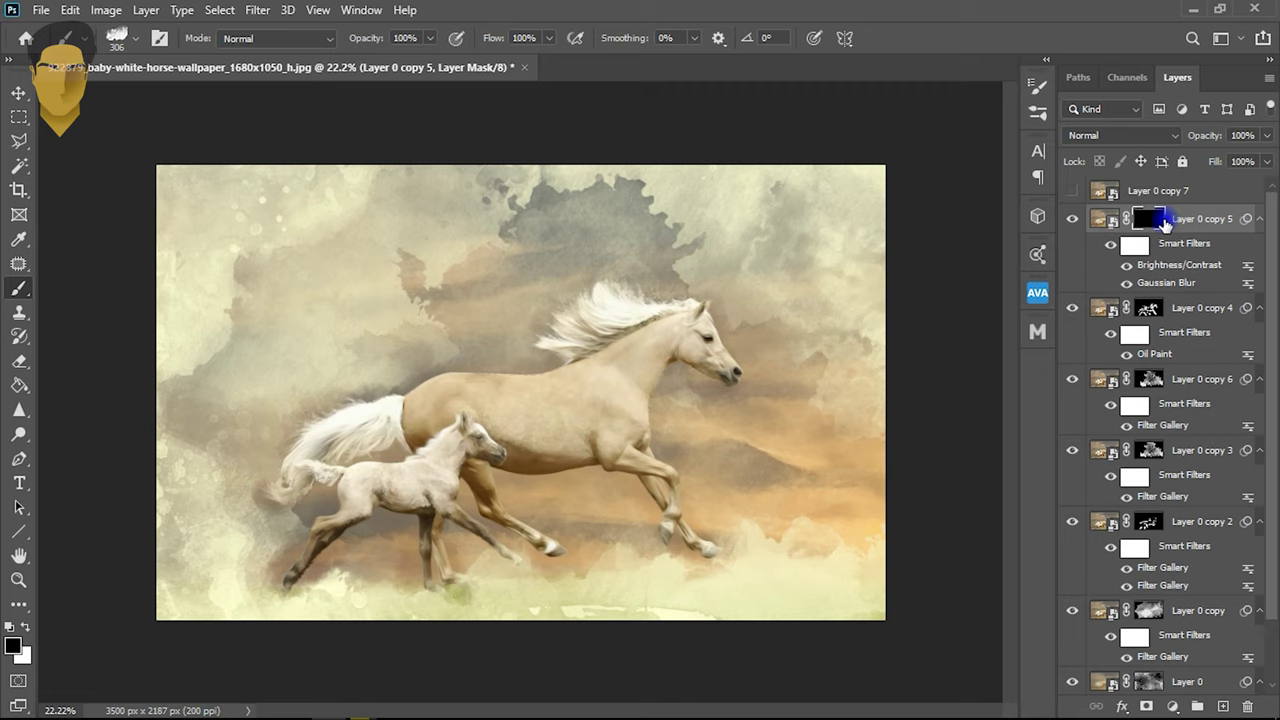
right_click(490, 244)
scroll(955, 575, down, 3)
scroll(952, 580, down, 3)
scroll(952, 580, down, 2)
scroll(955, 585, down, 3)
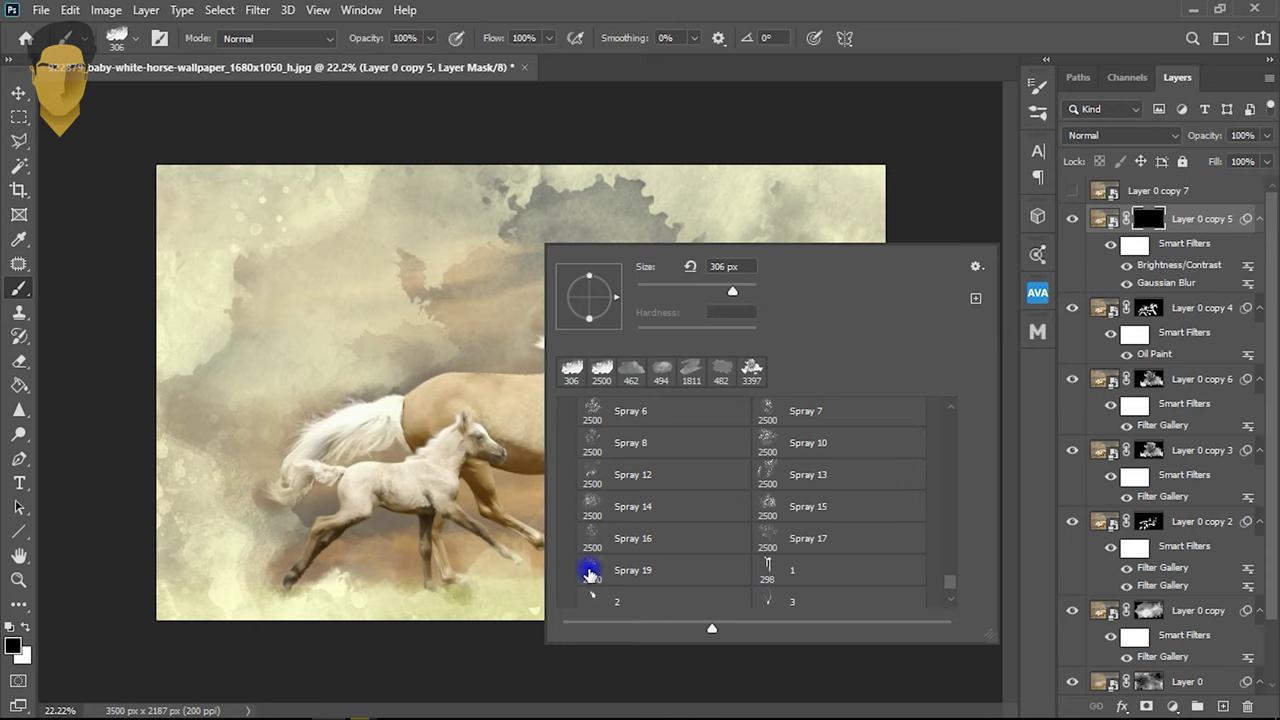
click(594, 500)
click(790, 535)
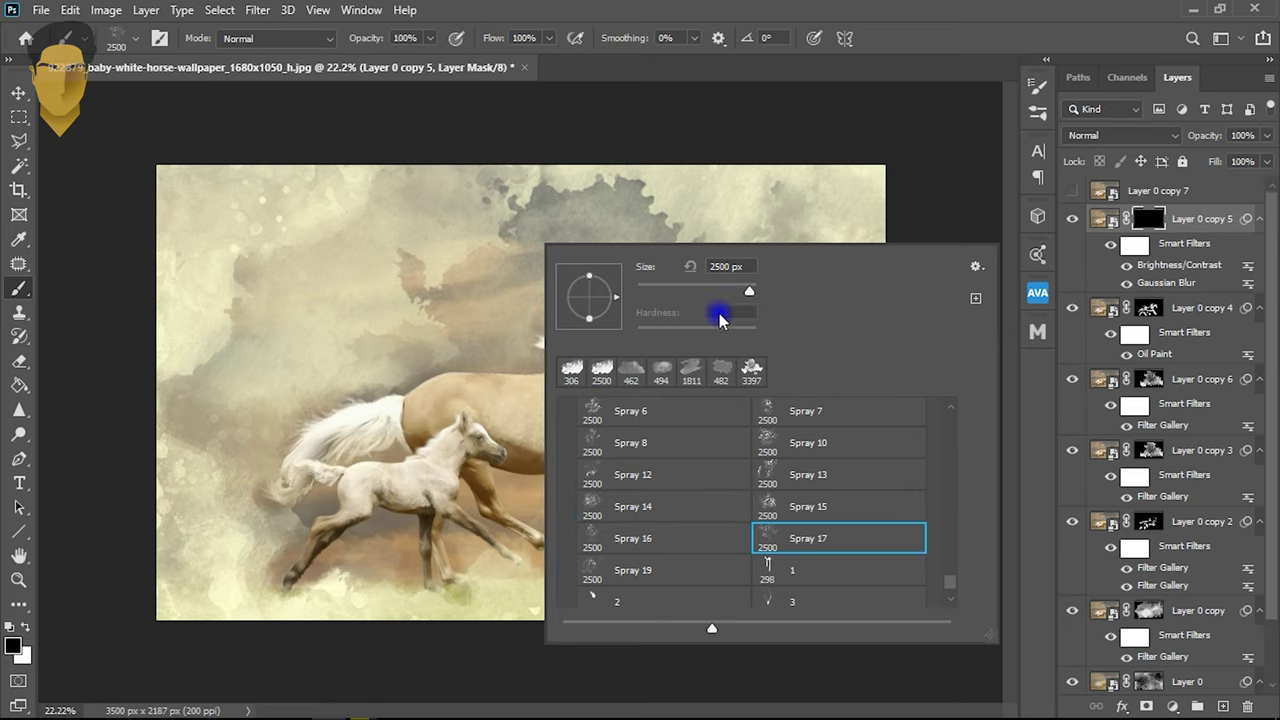
click(509, 306)
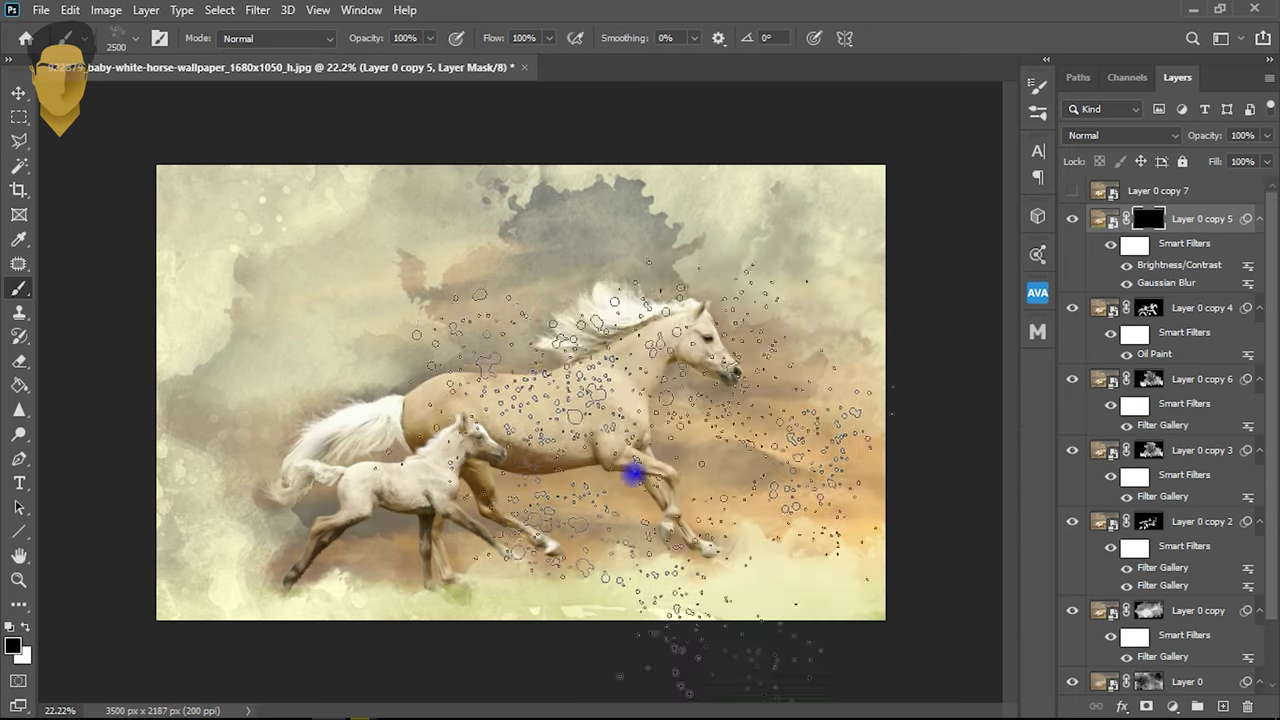
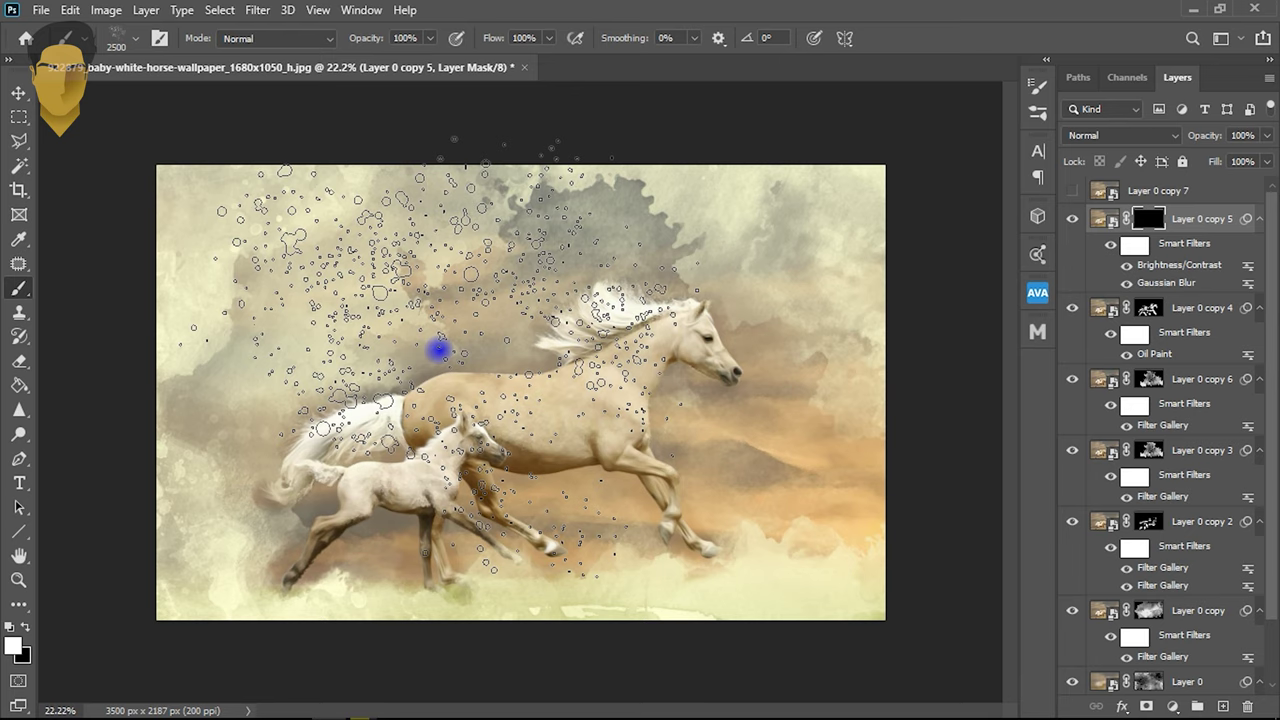
- Paint spray splatters into the upper-left and upper-right sky with a smaller brush
key([)
key([)
key([)
drag(346, 314, 290, 300)
scroll(530, 392, up, 1)
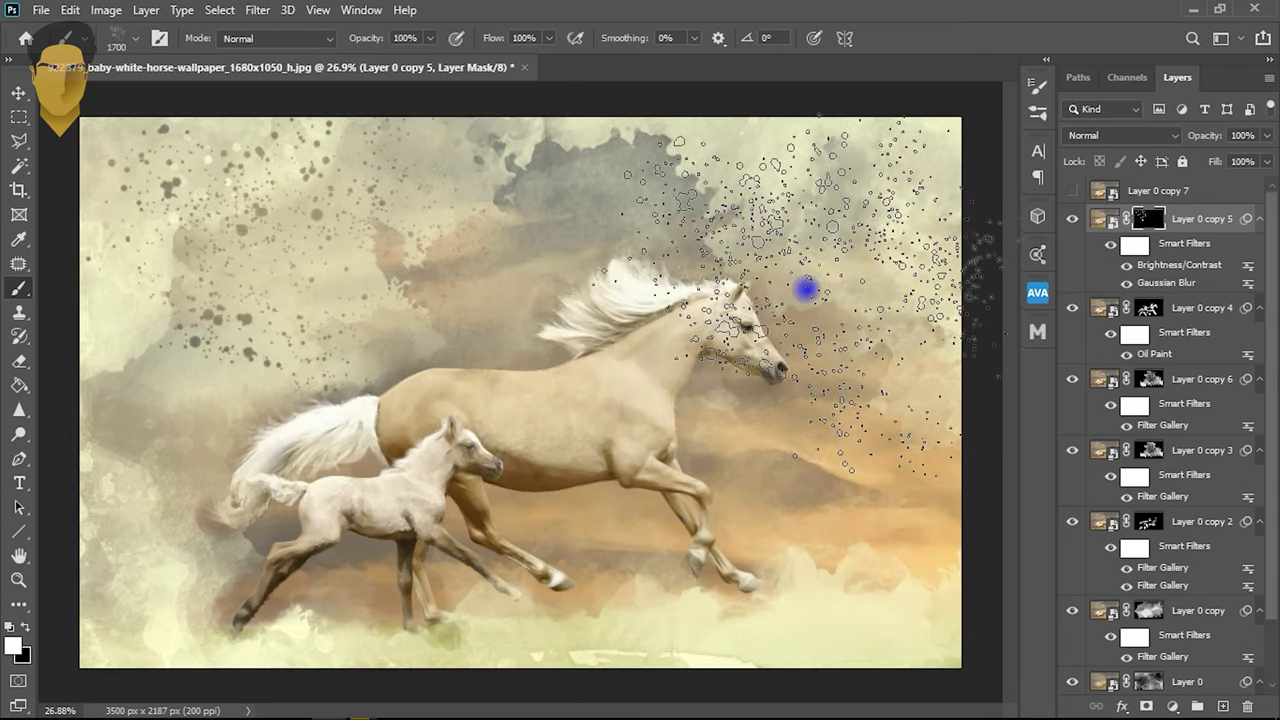
right_click(826, 340)
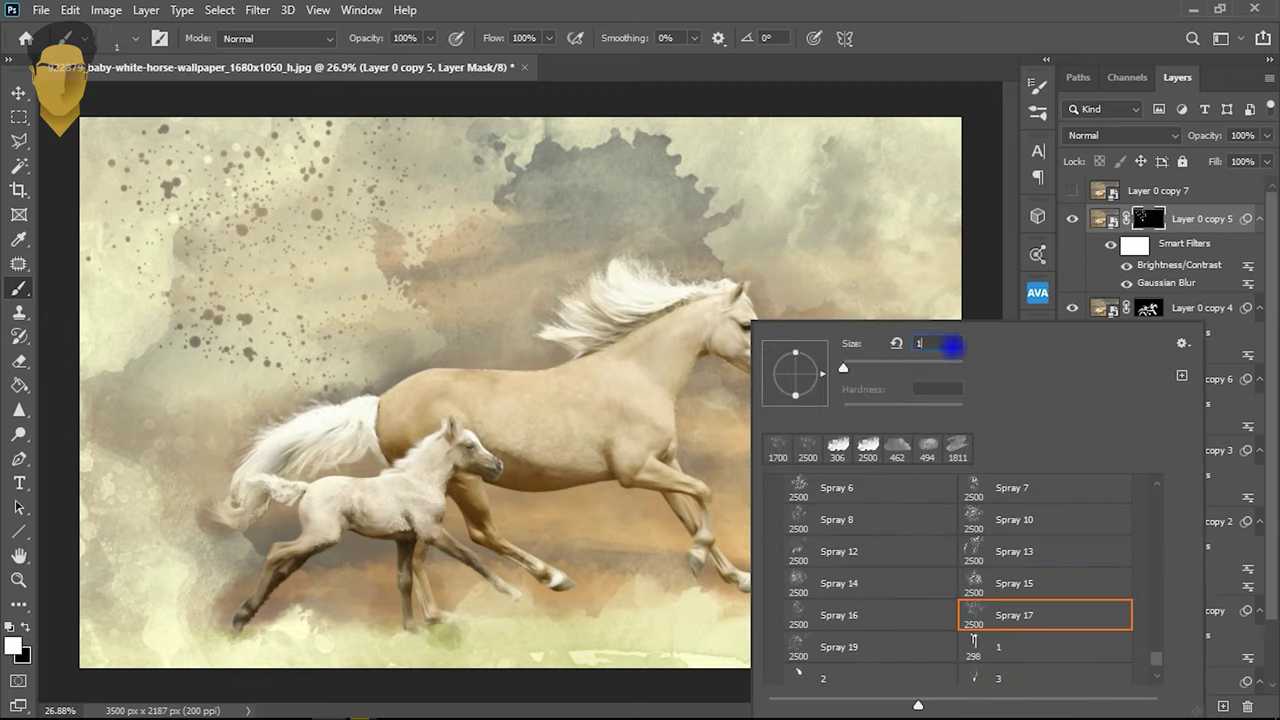
click(780, 234)
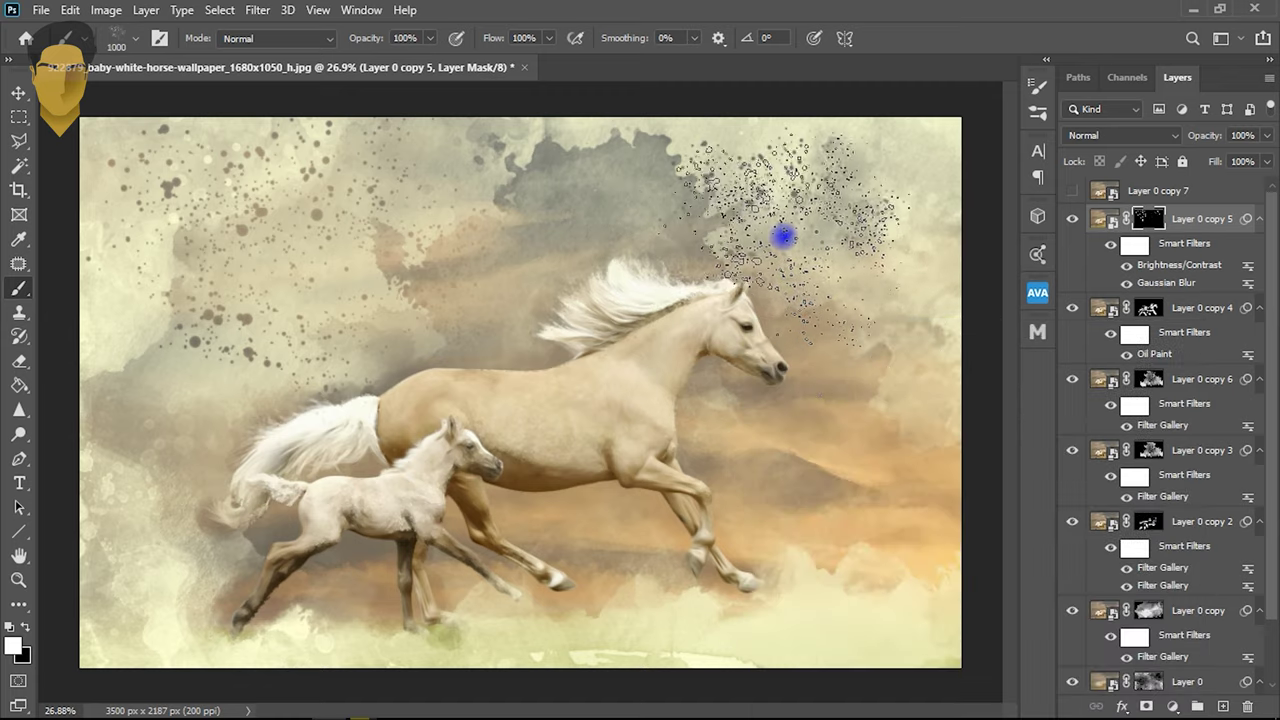
- Switch to the Spray 12 brush at 1000 px and stamp splatters in the lower-right
right_click(460, 320)
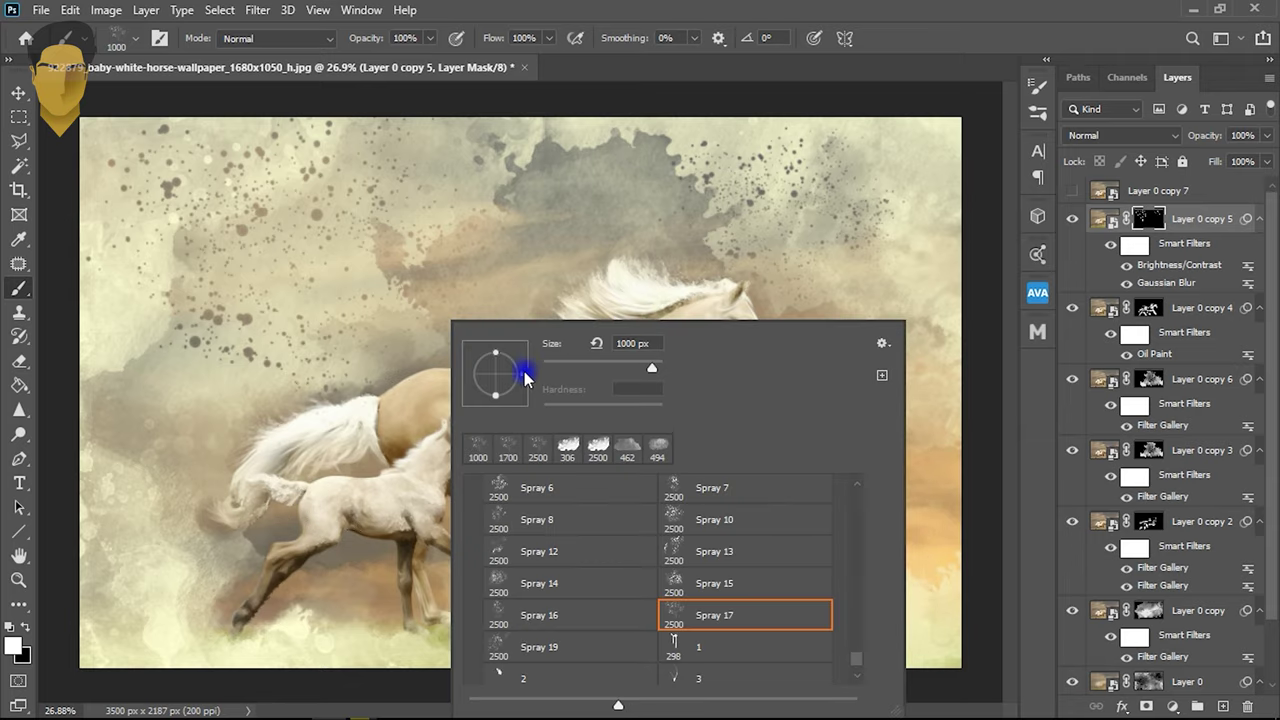
click(206, 491)
right_click(683, 372)
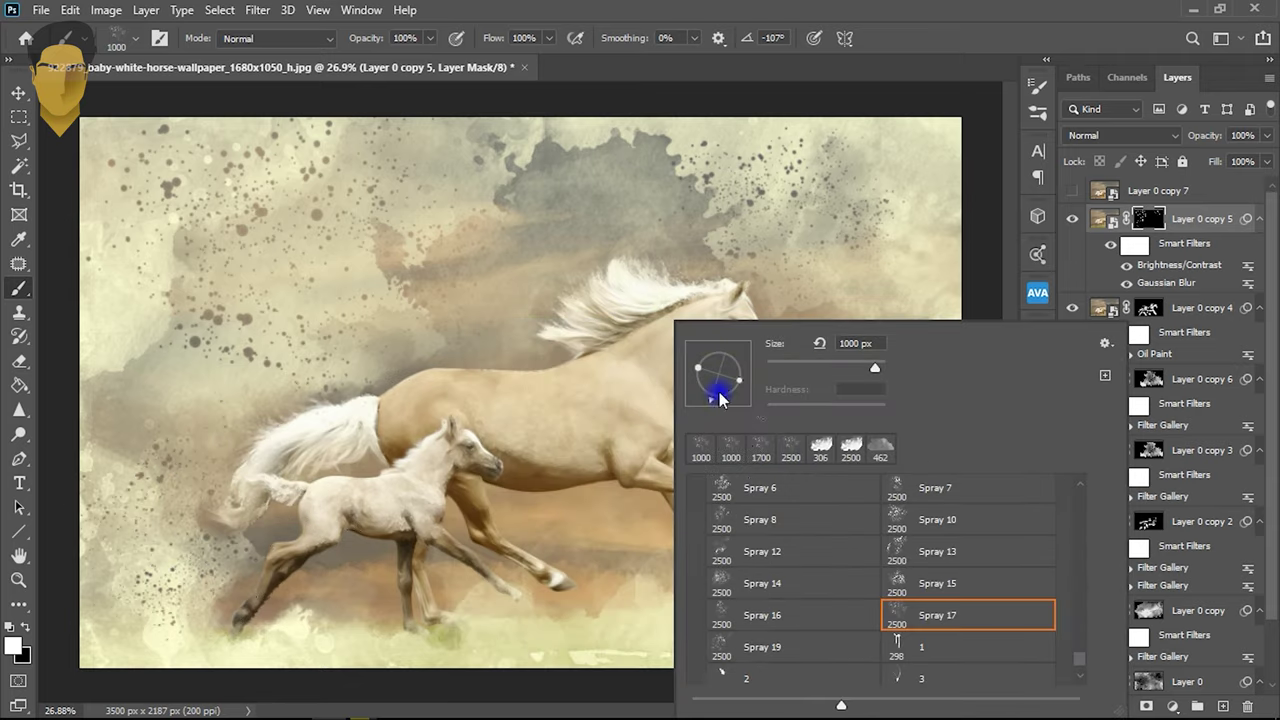
click(722, 551)
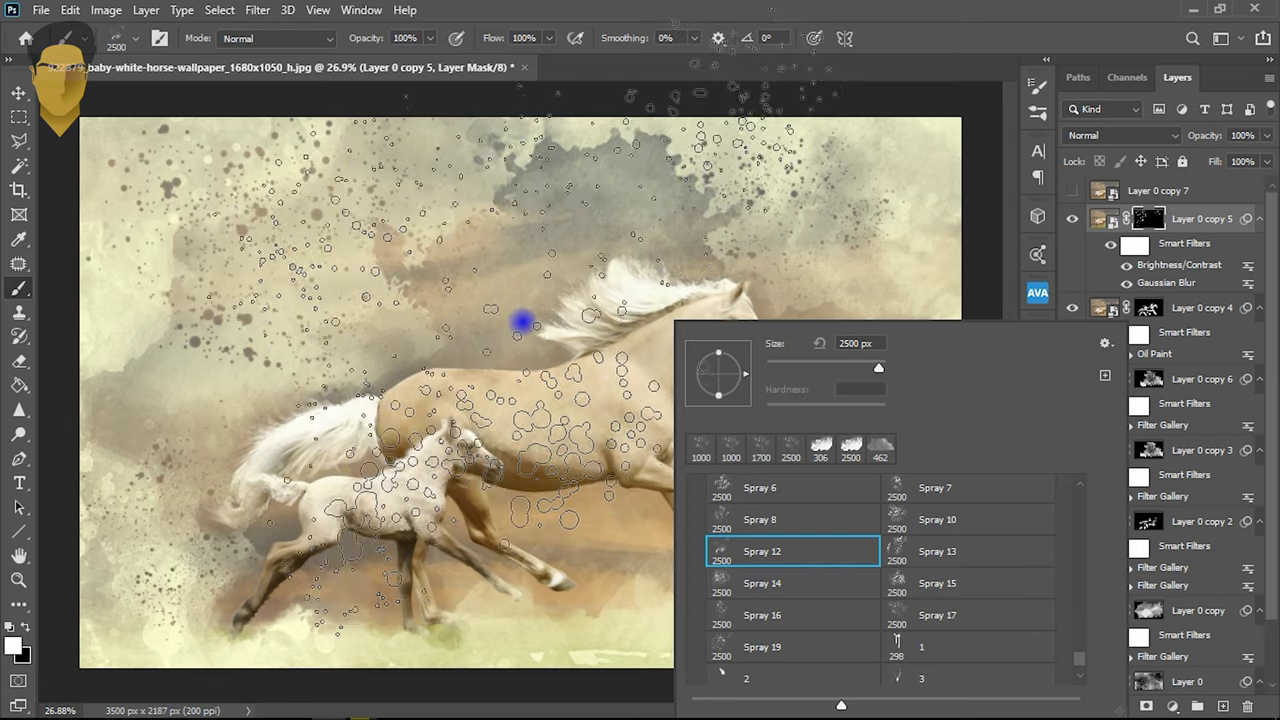
click(598, 355)
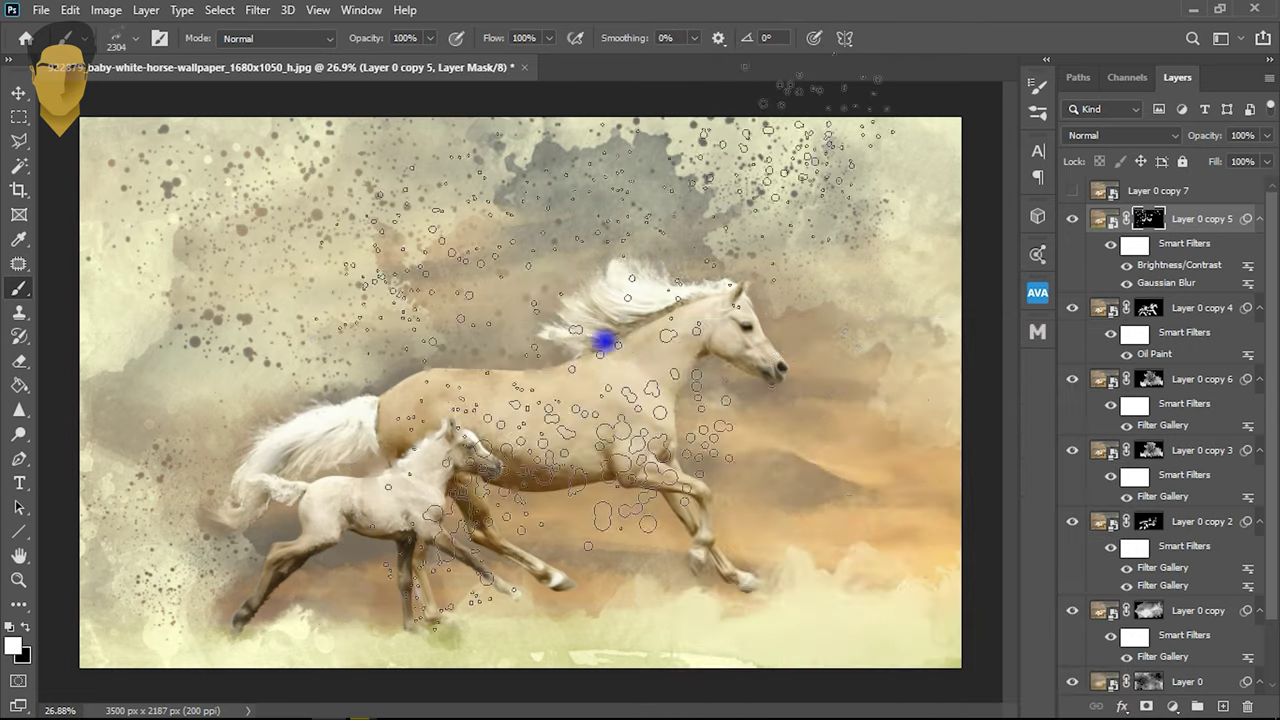
key(bracketleft)
key(bracketleft)
key(bracketleft)
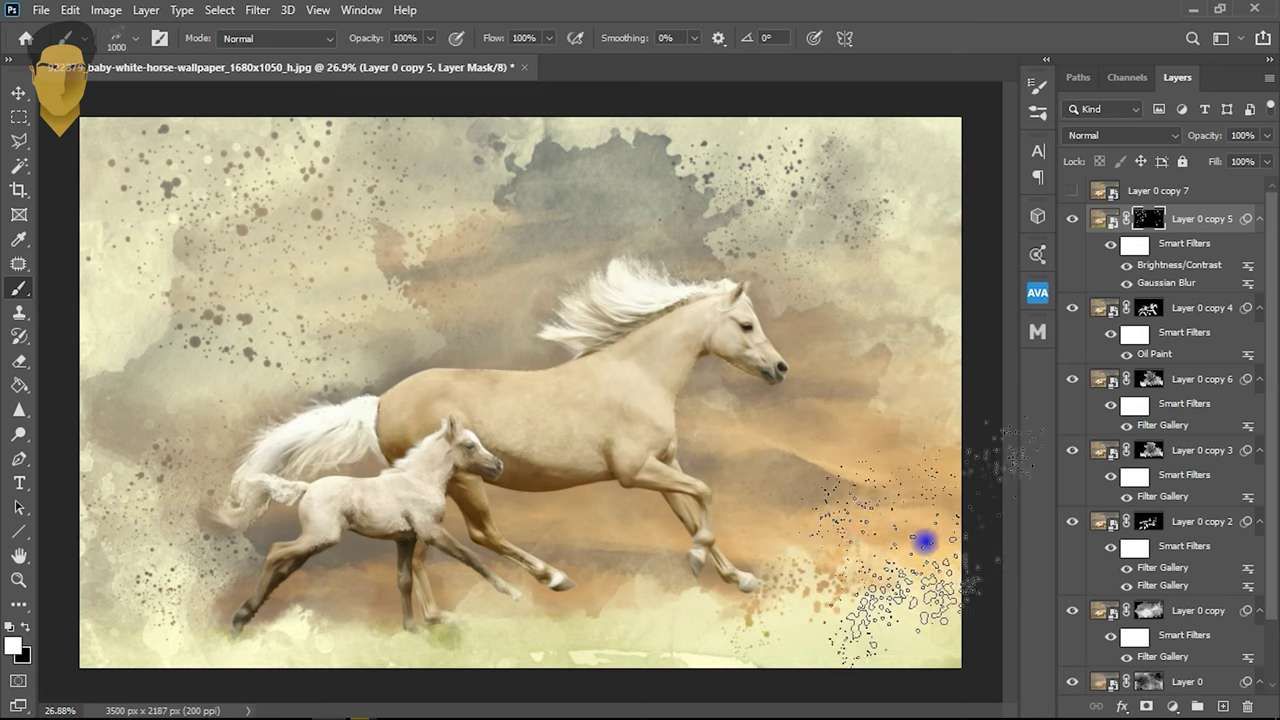
click(560, 290)
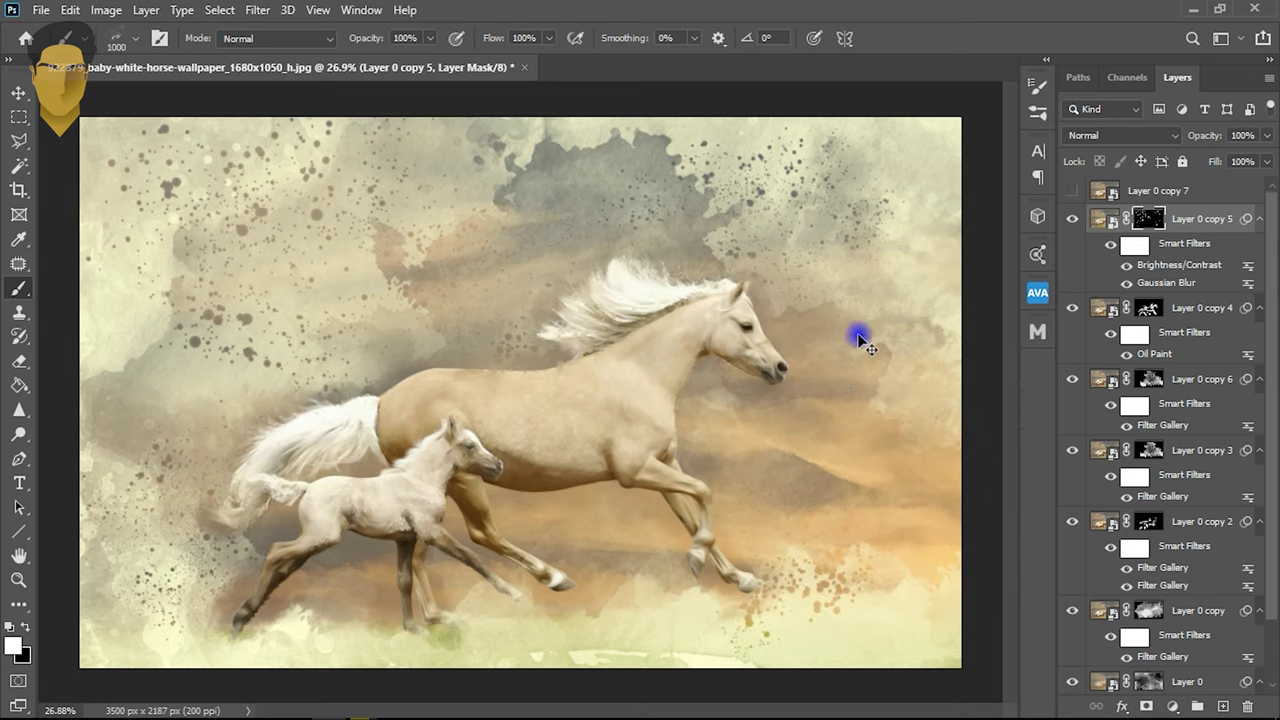
- Review the splatters around the scene and browse the brush presets again
scroll(912, 513, down, 2)
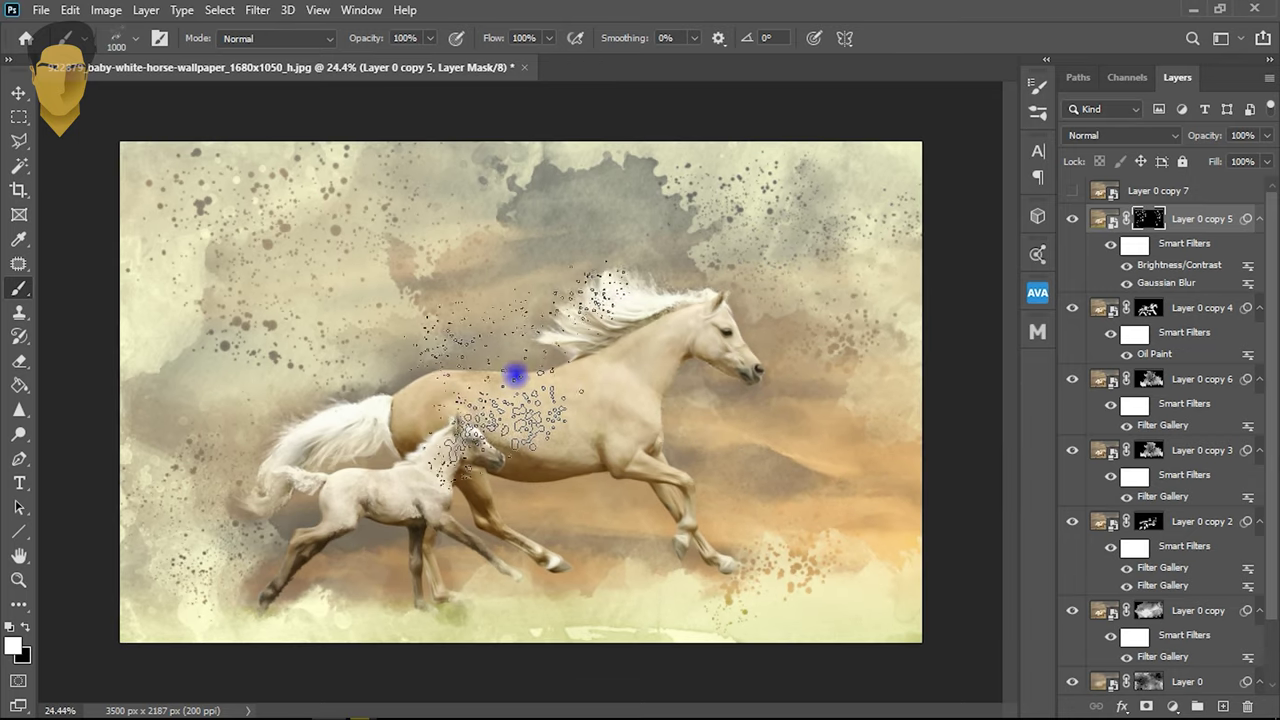
scroll(528, 321, up, 1)
scroll(546, 340, up, 1)
scroll(546, 340, down, 1)
scroll(550, 343, down, 2)
scroll(550, 343, up, 2)
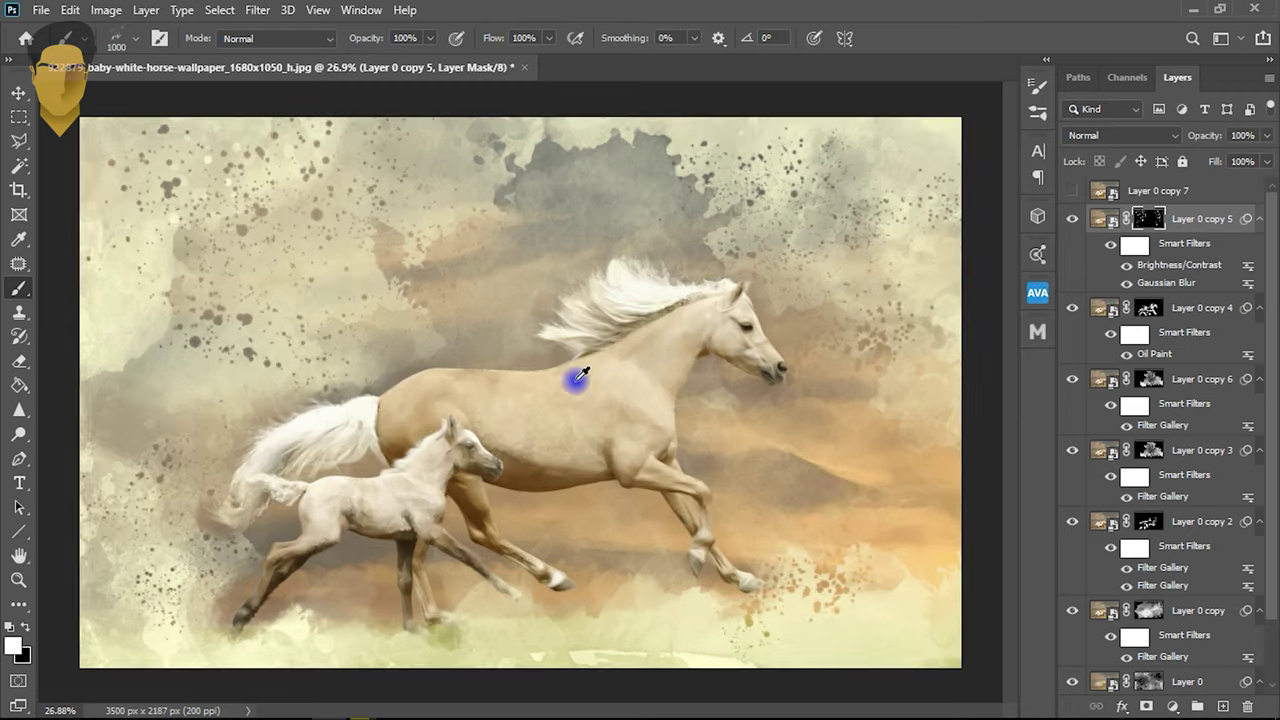
scroll(550, 345, down, 1)
right_click(548, 348)
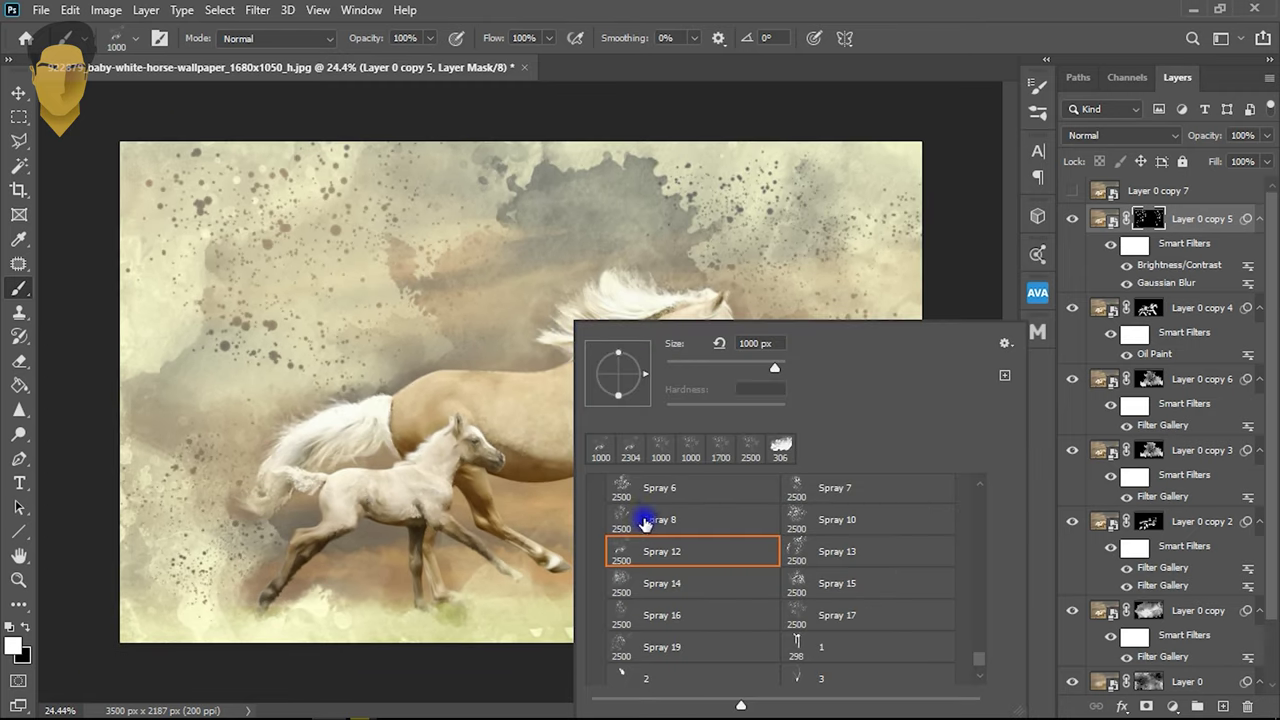
scroll(706, 540, up, 1)
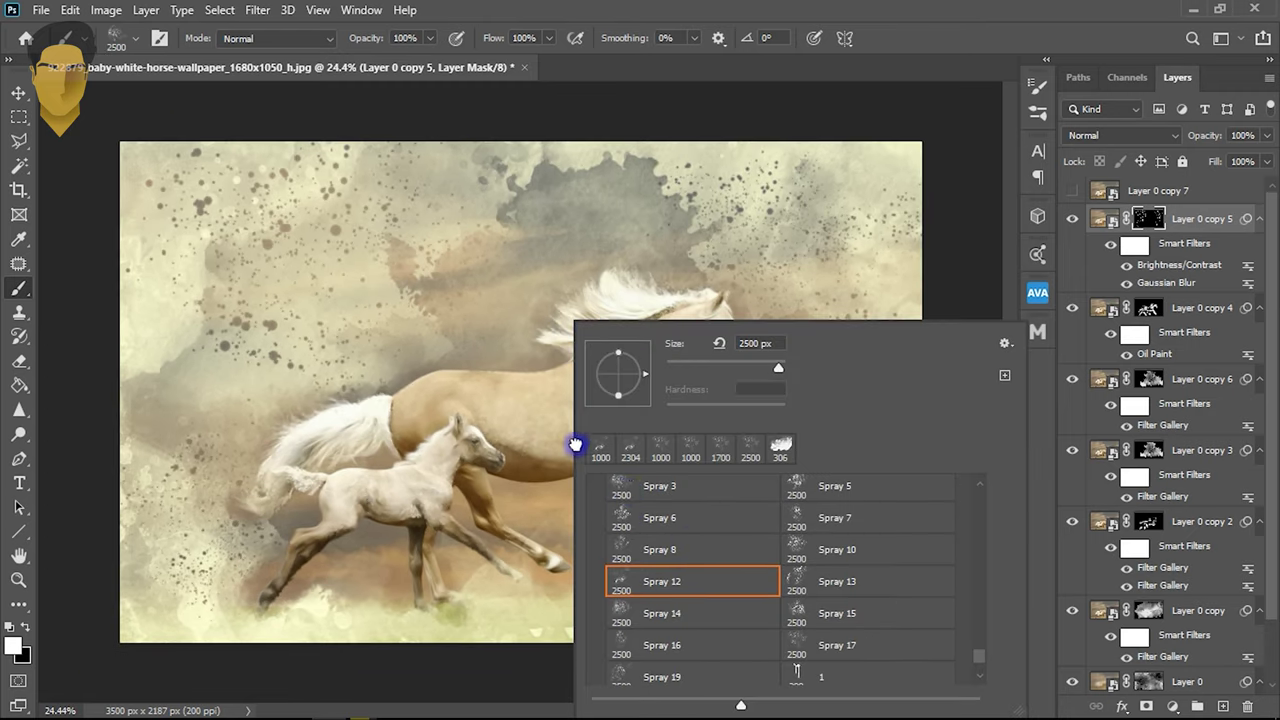
click(543, 279)
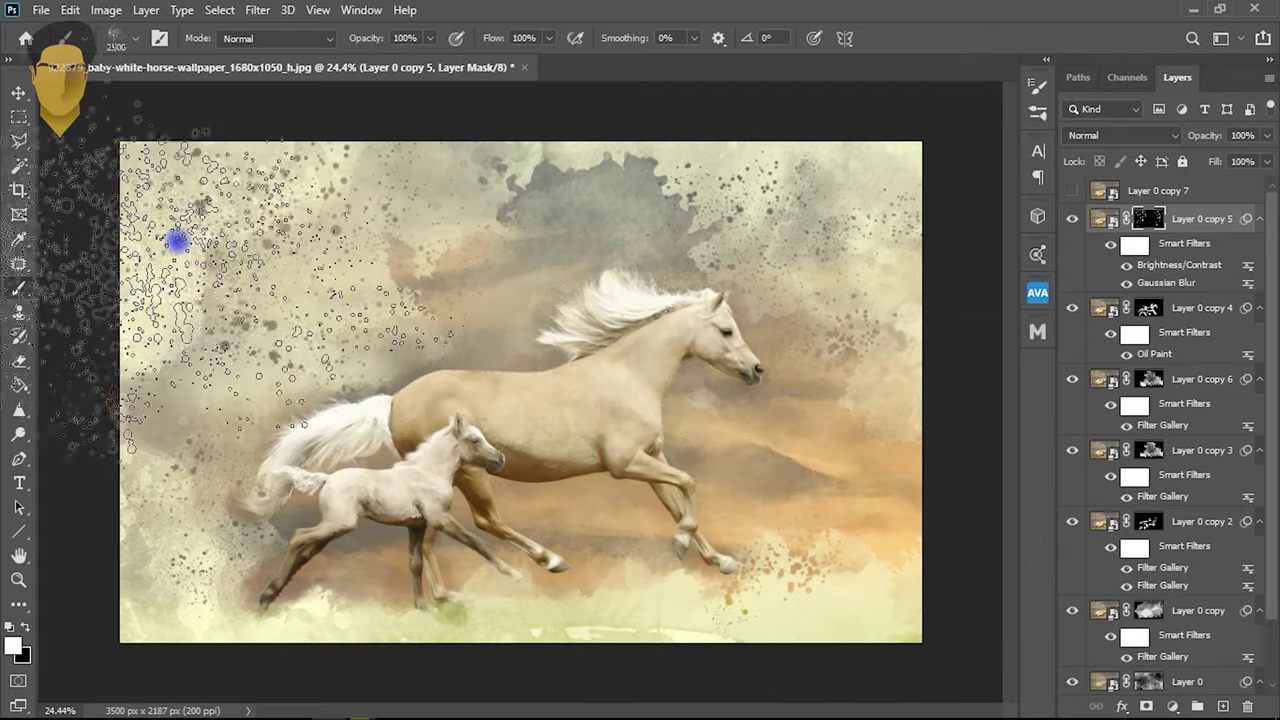
- Select the Spray 19 brush at 432 px for further splatters
scroll(720, 229, up, 2)
scroll(609, 323, down, 3)
scroll(594, 409, up, 1)
scroll(565, 403, up, 2)
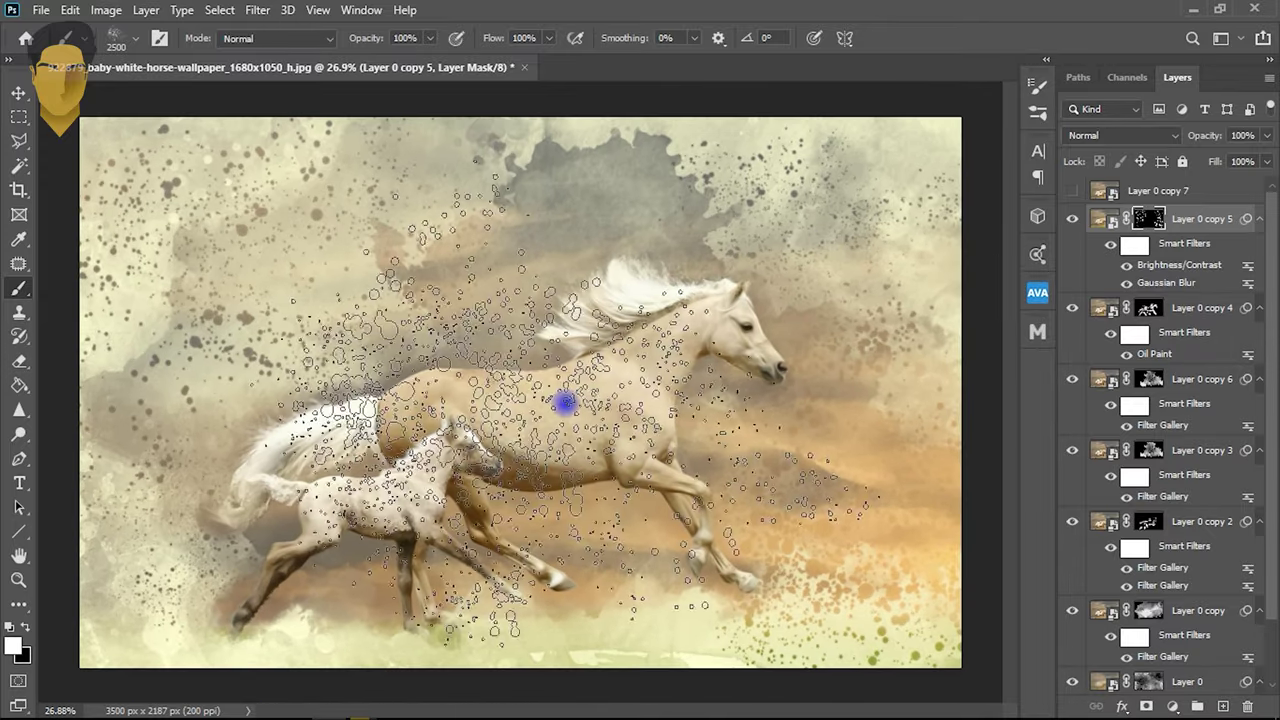
scroll(566, 386, down, 1)
right_click(586, 366)
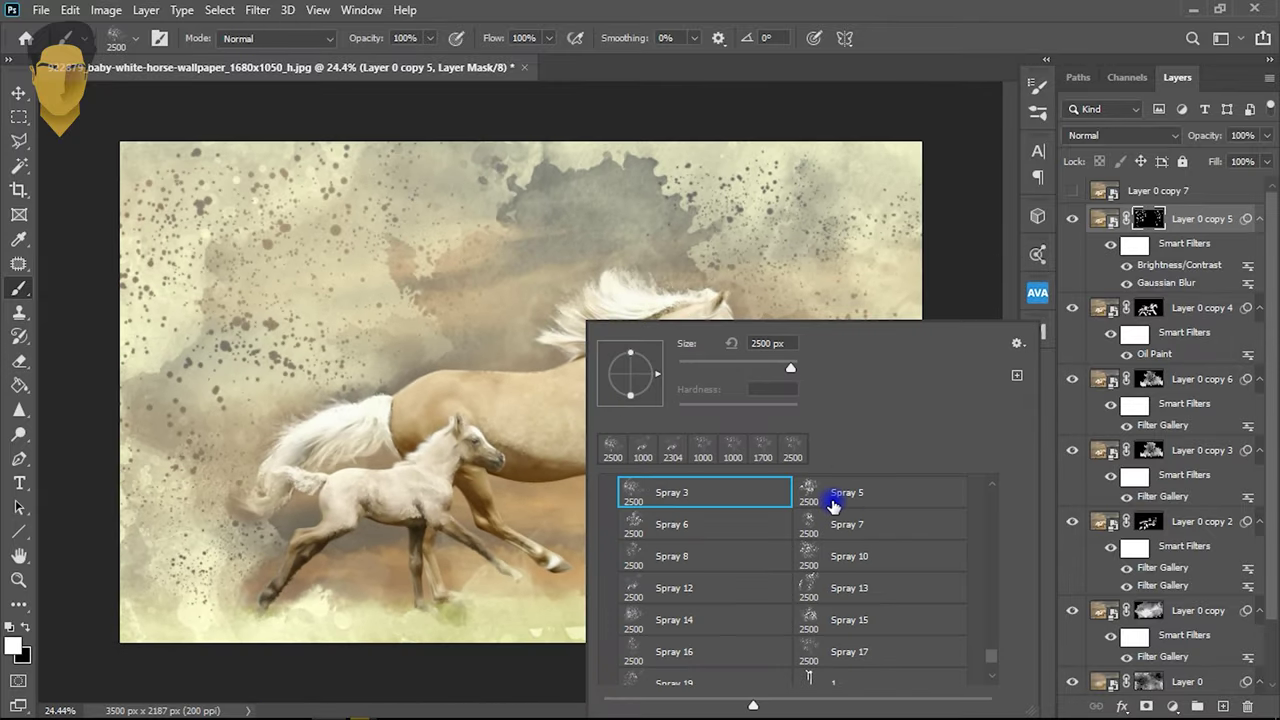
scroll(810, 660, down, 1)
scroll(789, 651, down, 1)
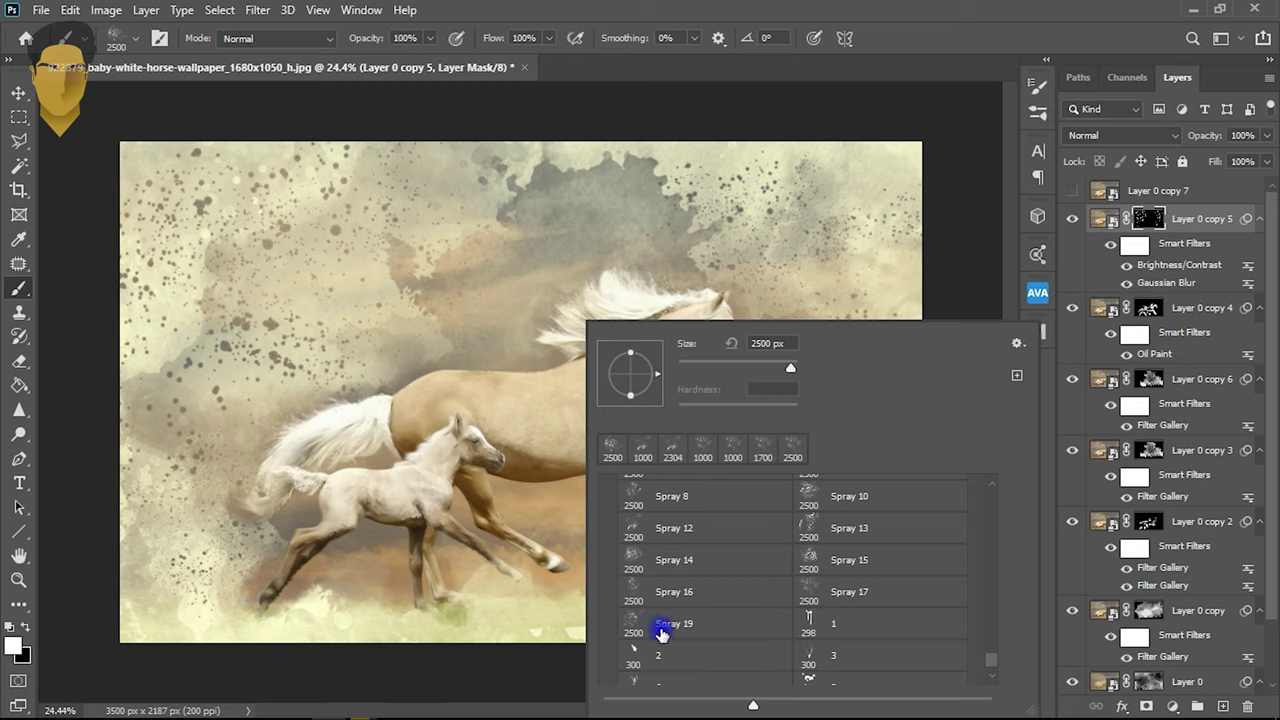
click(627, 620)
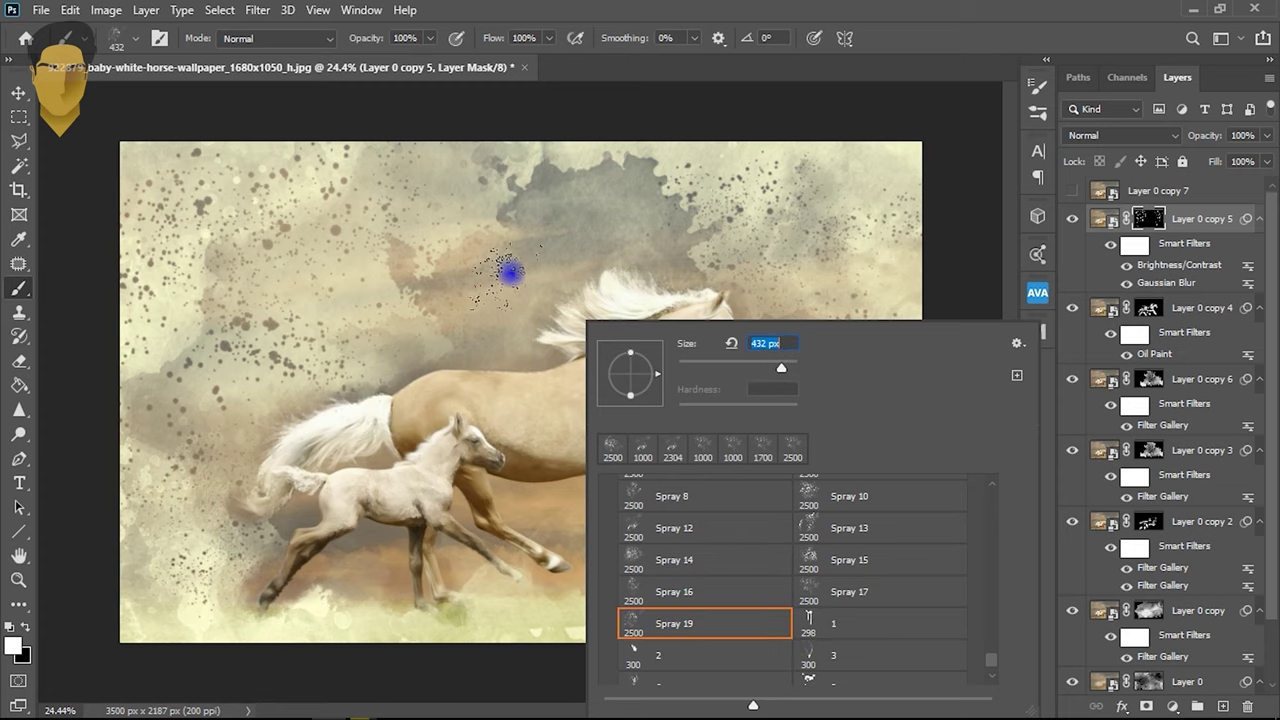
click(510, 272)
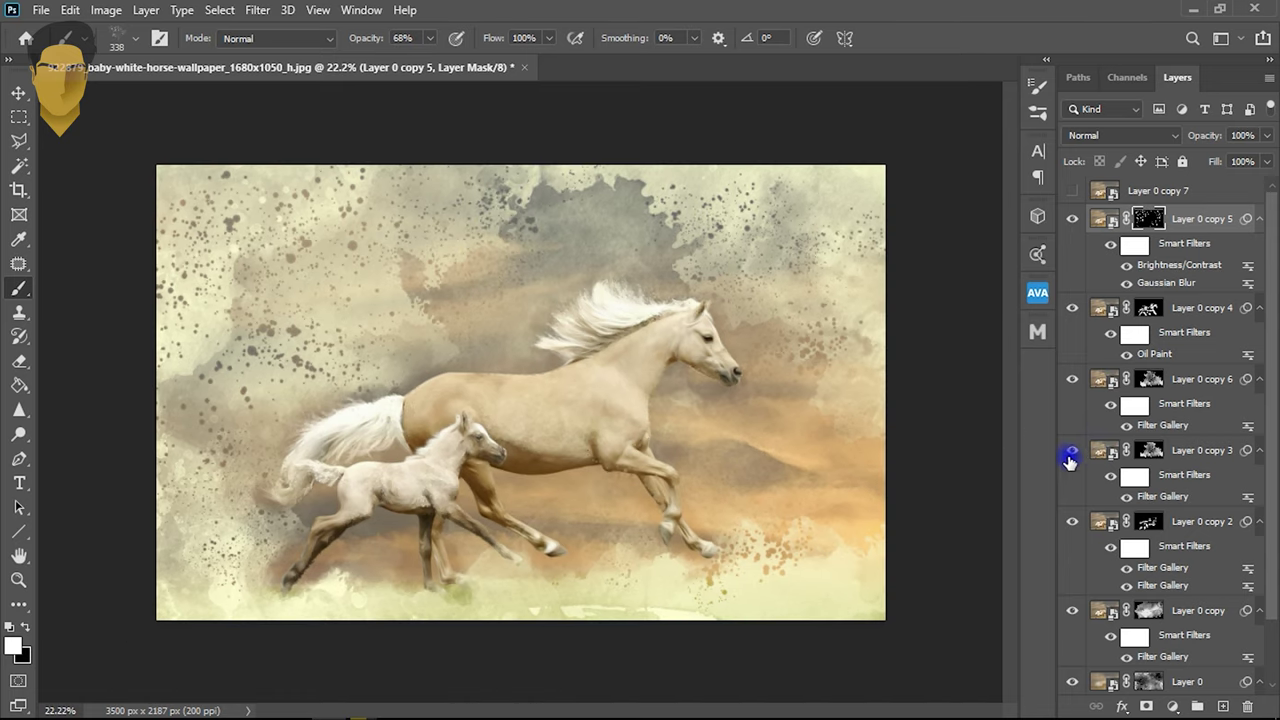
- Make Layer 0 copy 8 from copy 3 below copy 7, replacing its mask with an inverted black one
click(1105, 453)
key(ctrl+j)
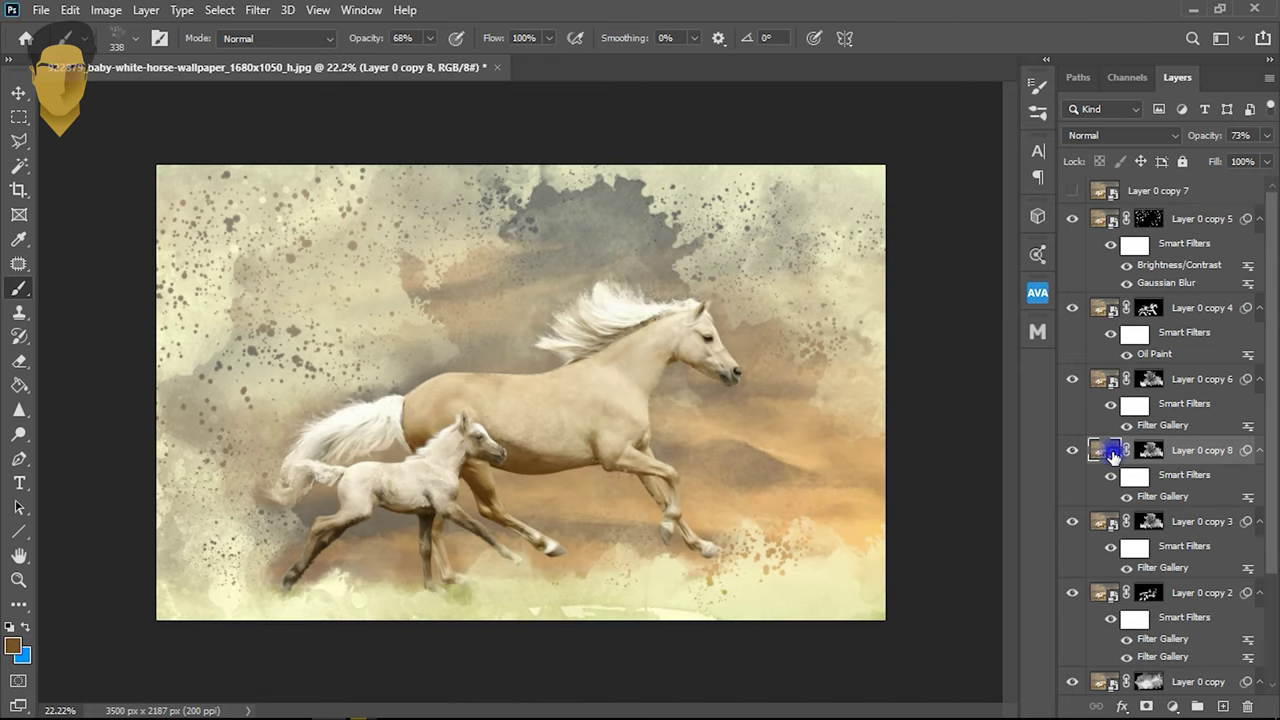
drag(1105, 450, 1140, 212)
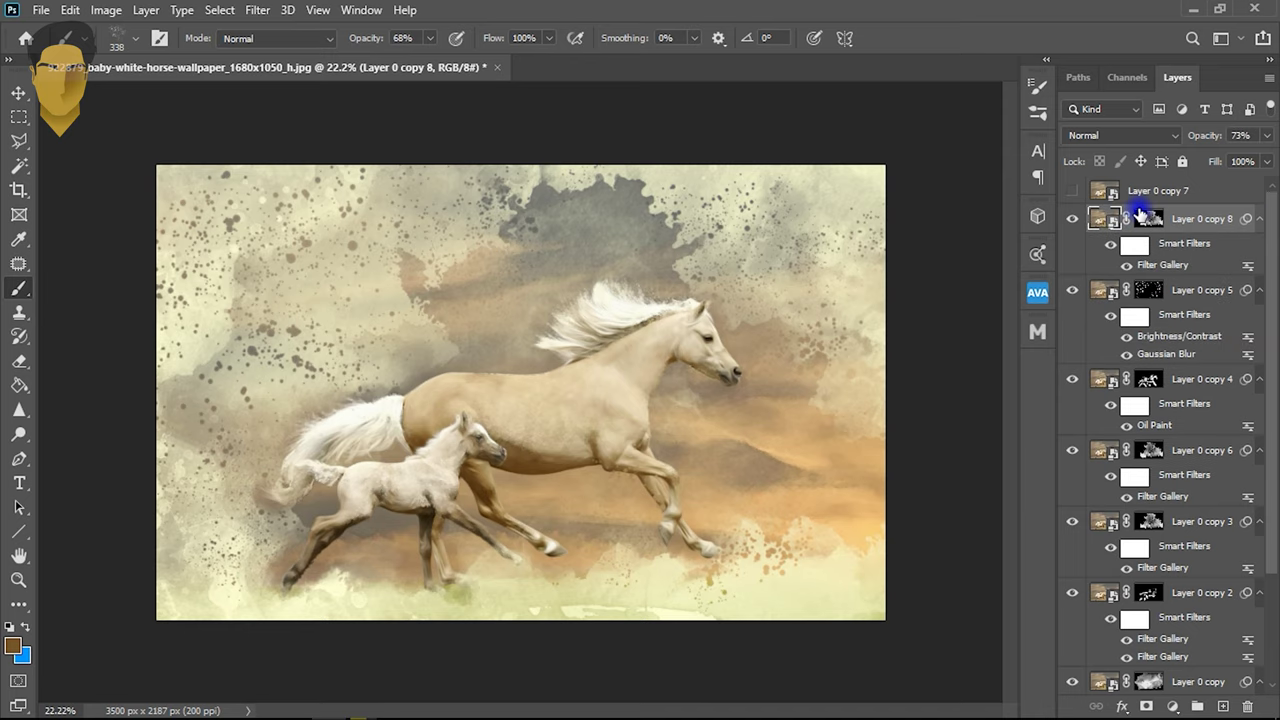
right_click(1150, 221)
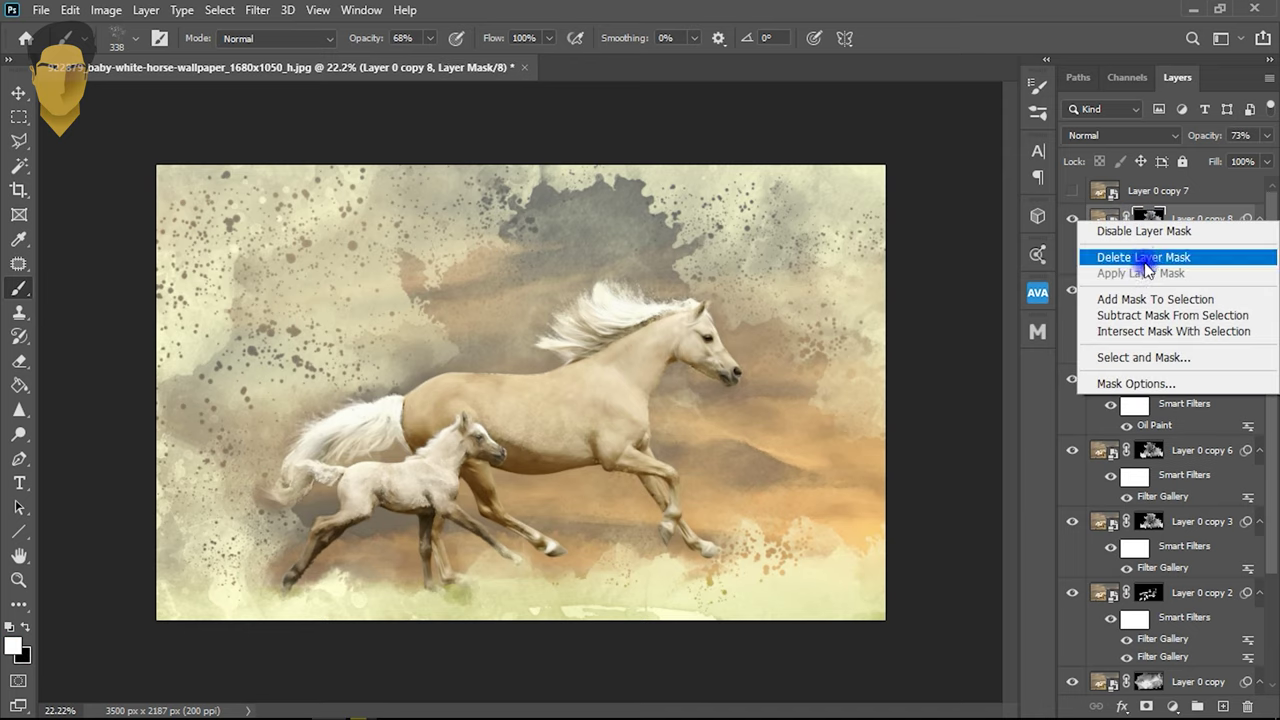
click(1150, 258)
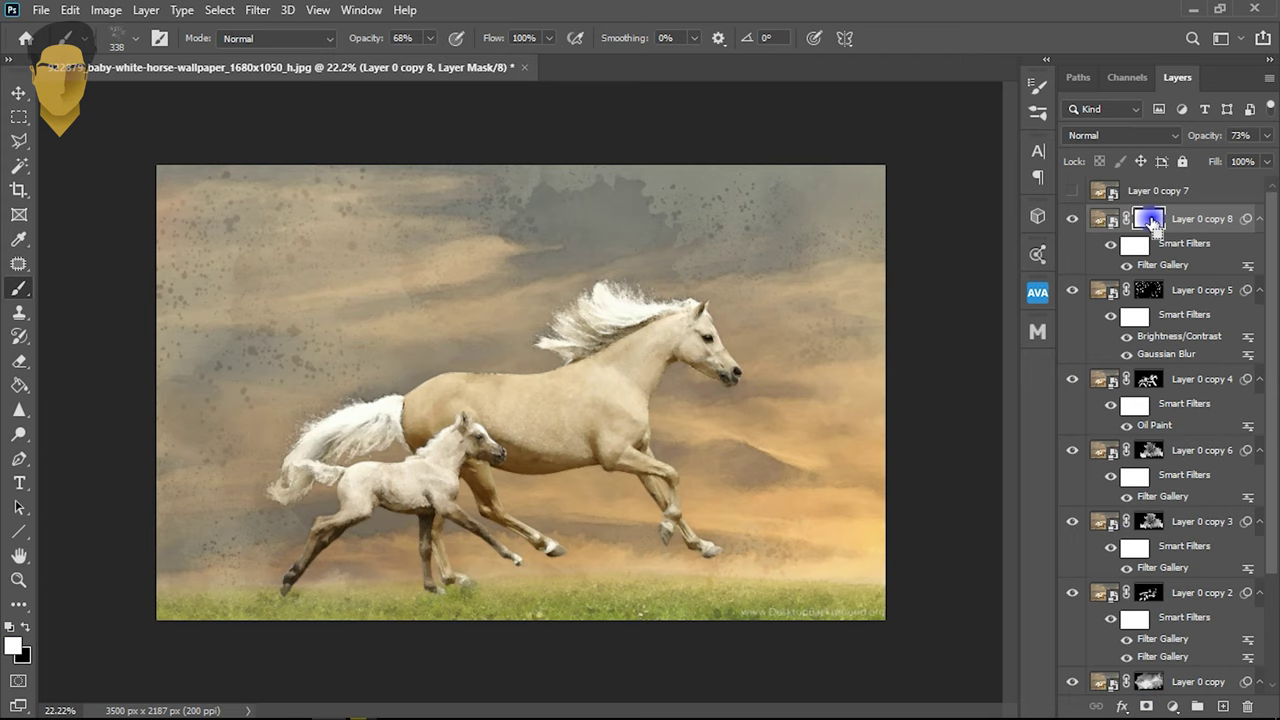
key(ctrl+i)
scroll(385, 328, up, 2)
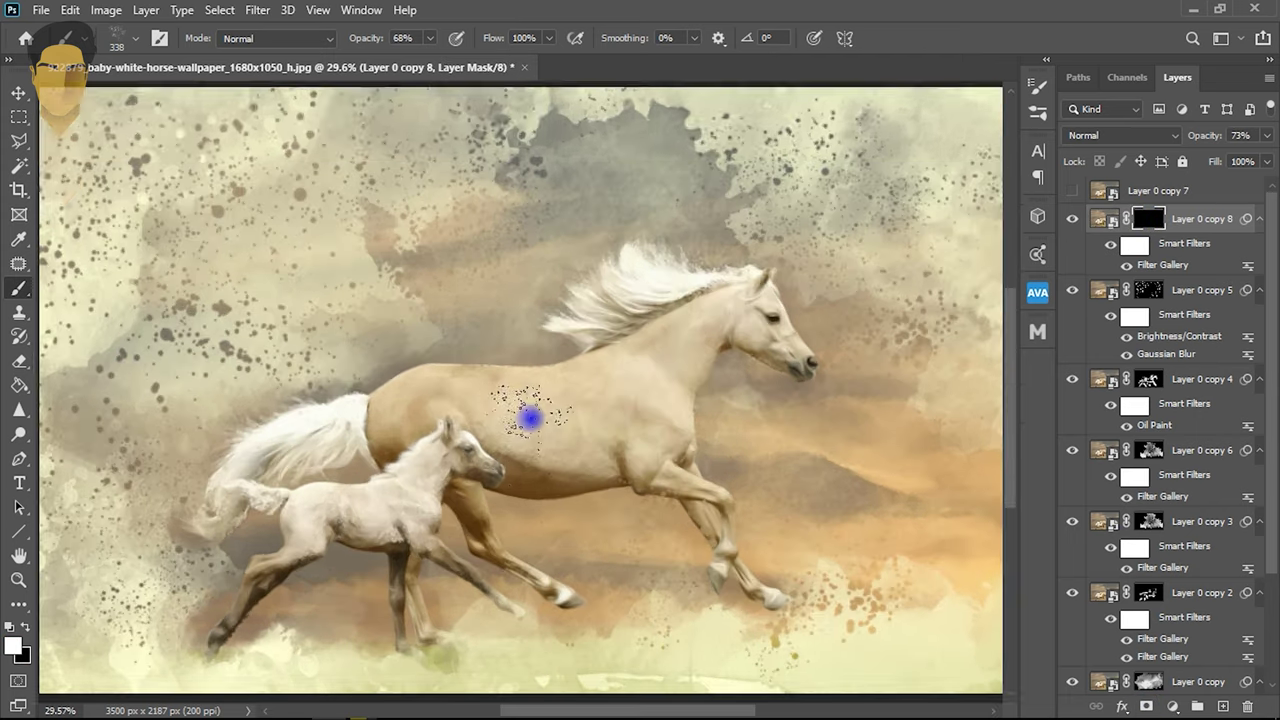
- Paint drips below the mare's legs with a drip-style spray paint brush around 1500 px
right_click(571, 303)
scroll(750, 600, up, 3)
drag(980, 634, 986, 614)
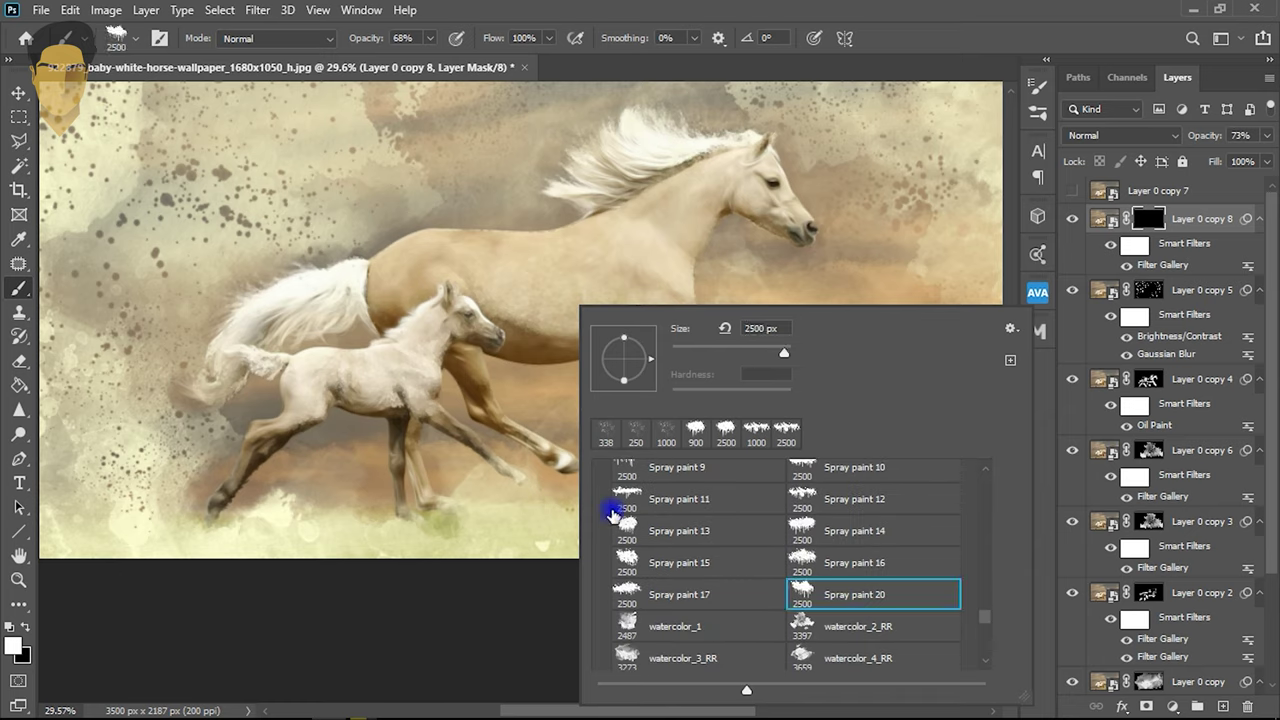
click(457, 443)
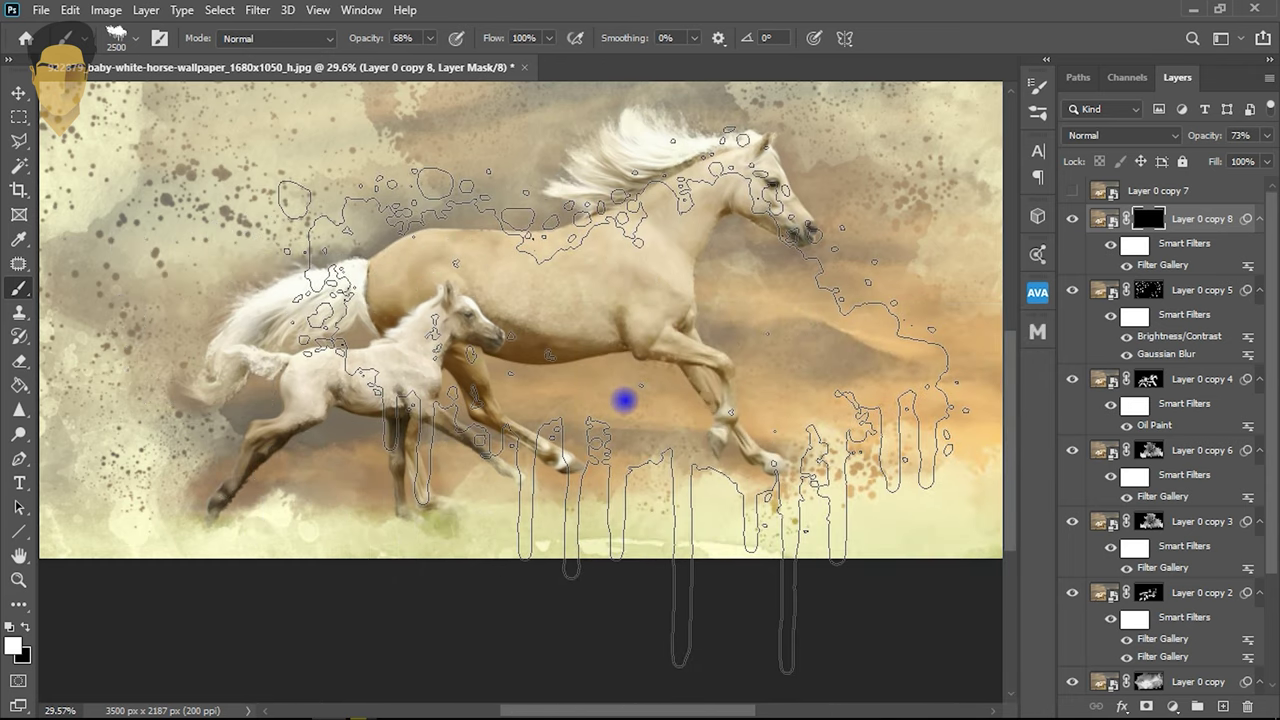
key(bracketleft)
key(bracketleft)
key(bracketleft)
drag(623, 400, 750, 490)
key(ctrl+z)
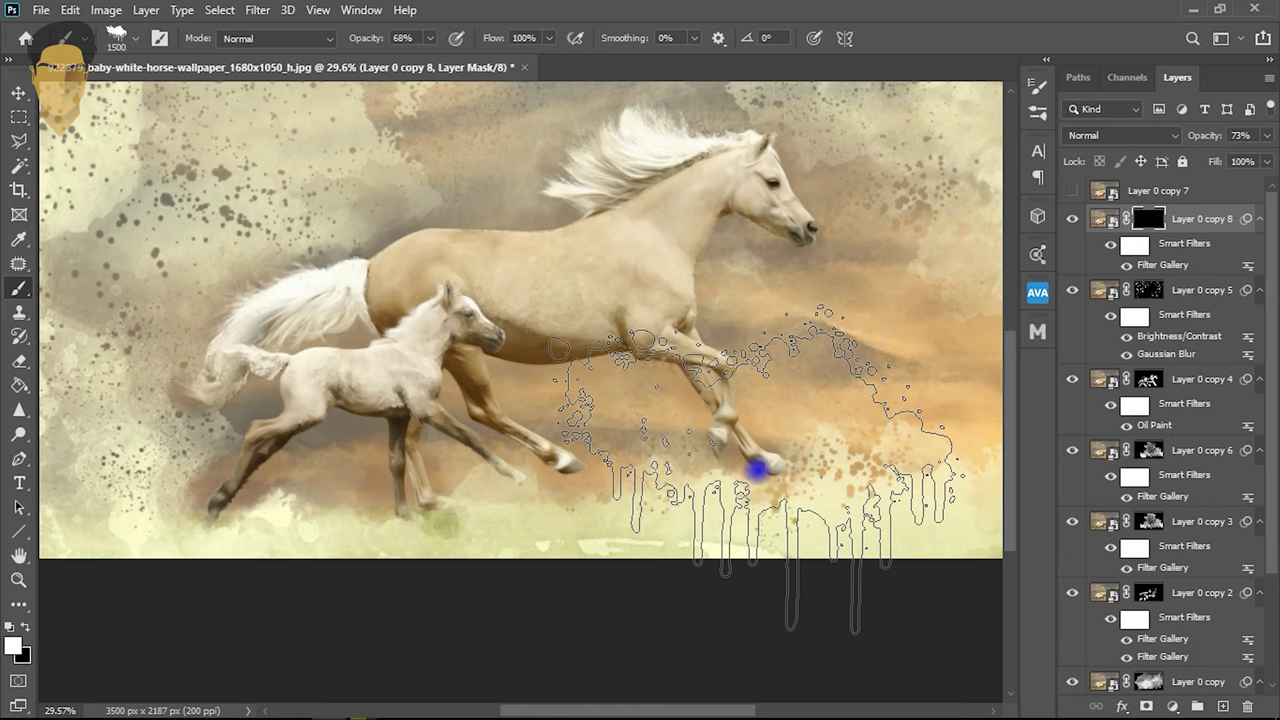
click(745, 440)
key(bracketleft)
key(bracketleft)
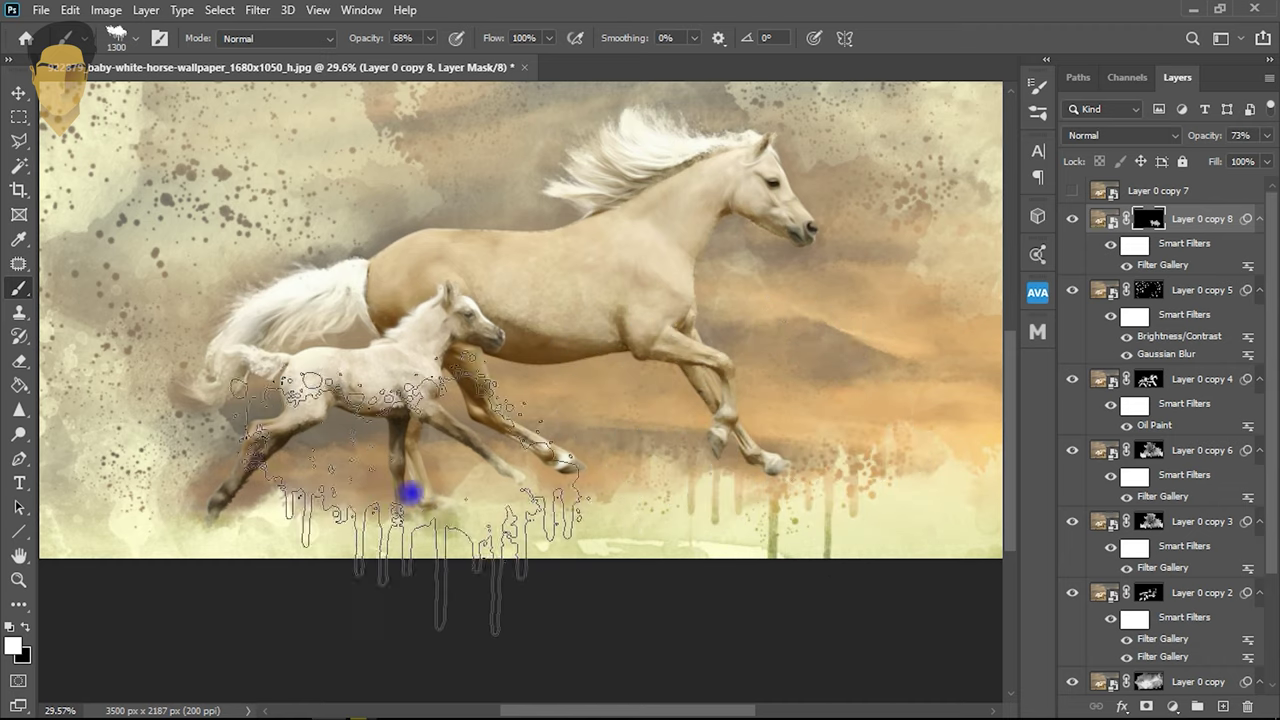
- Switch to the Spray paint 14 brush and shrink it from 2500 to 900 px
scroll(300, 450, down, 2)
scroll(300, 450, left, 5)
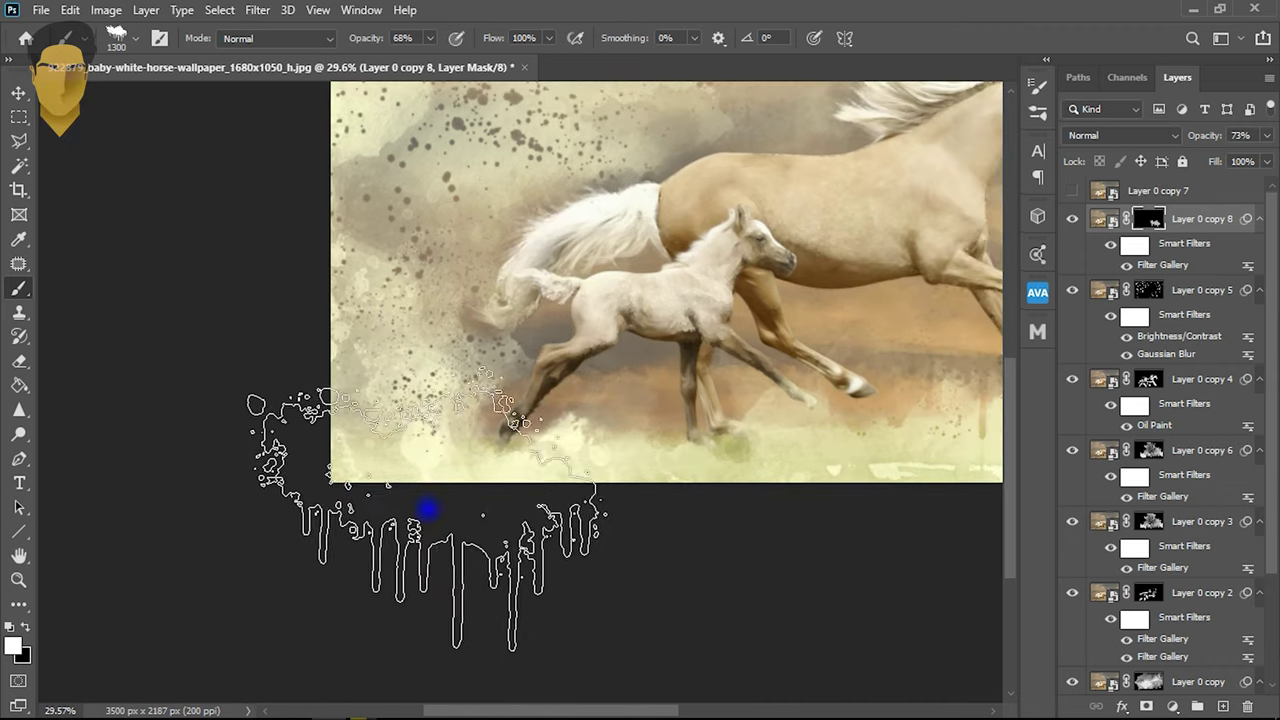
alt+scroll(457, 366, down, 3)
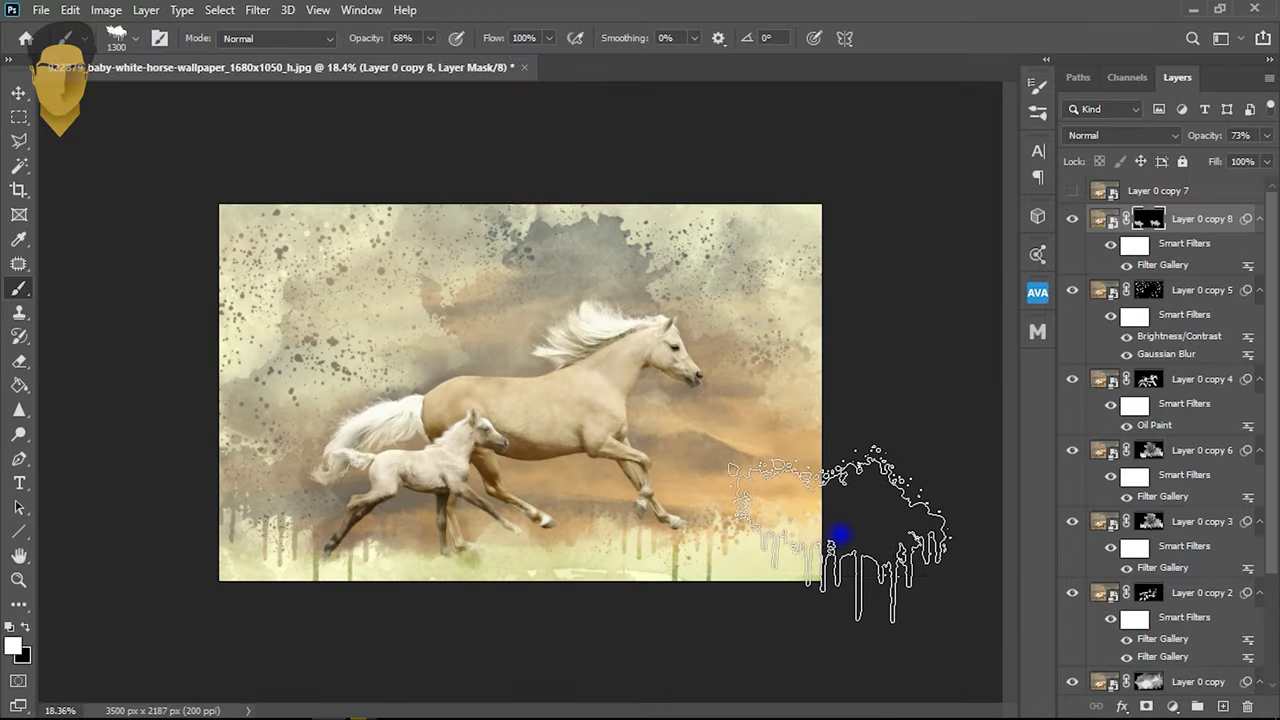
alt+scroll(518, 514, up, 2)
alt+scroll(518, 514, up, 1)
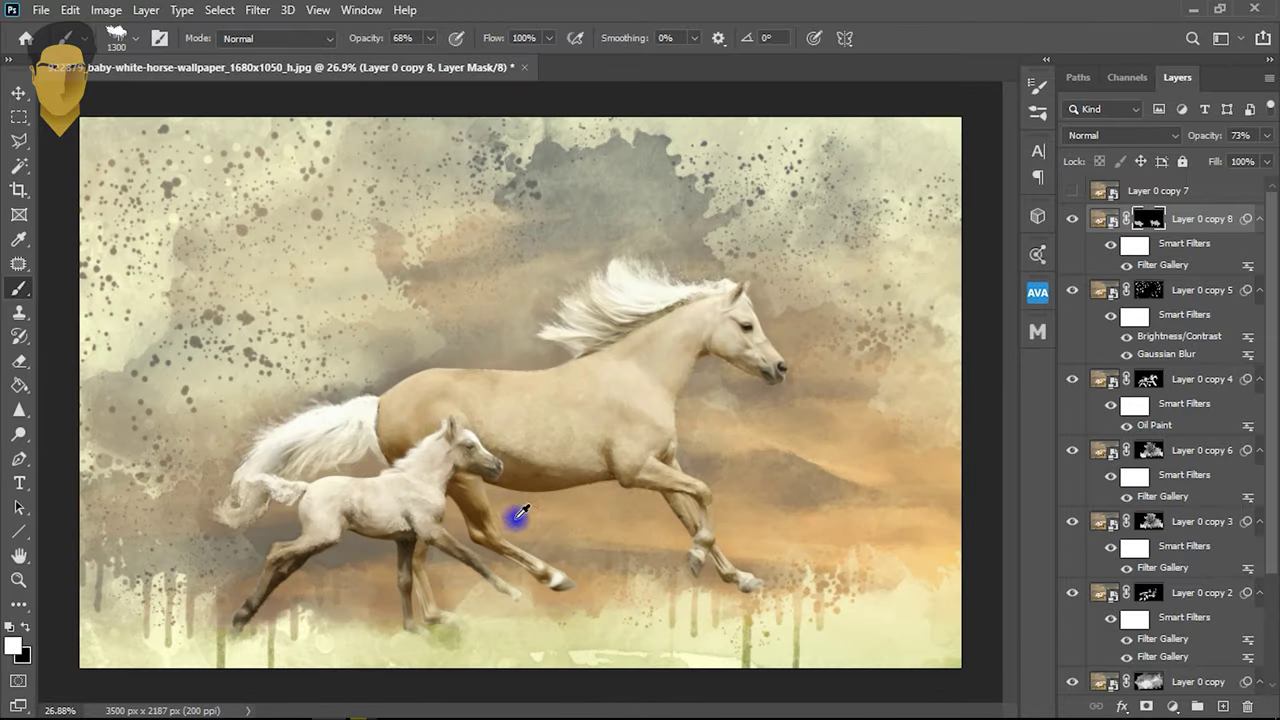
right_click(580, 353)
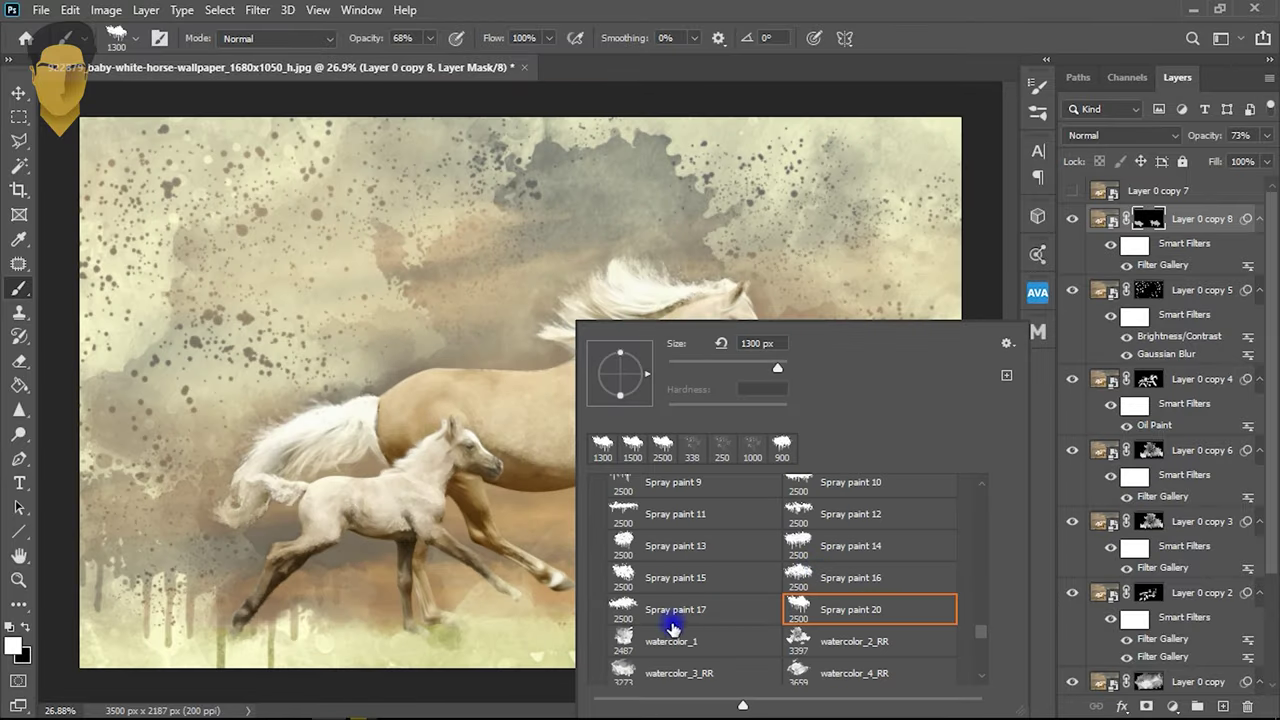
click(805, 543)
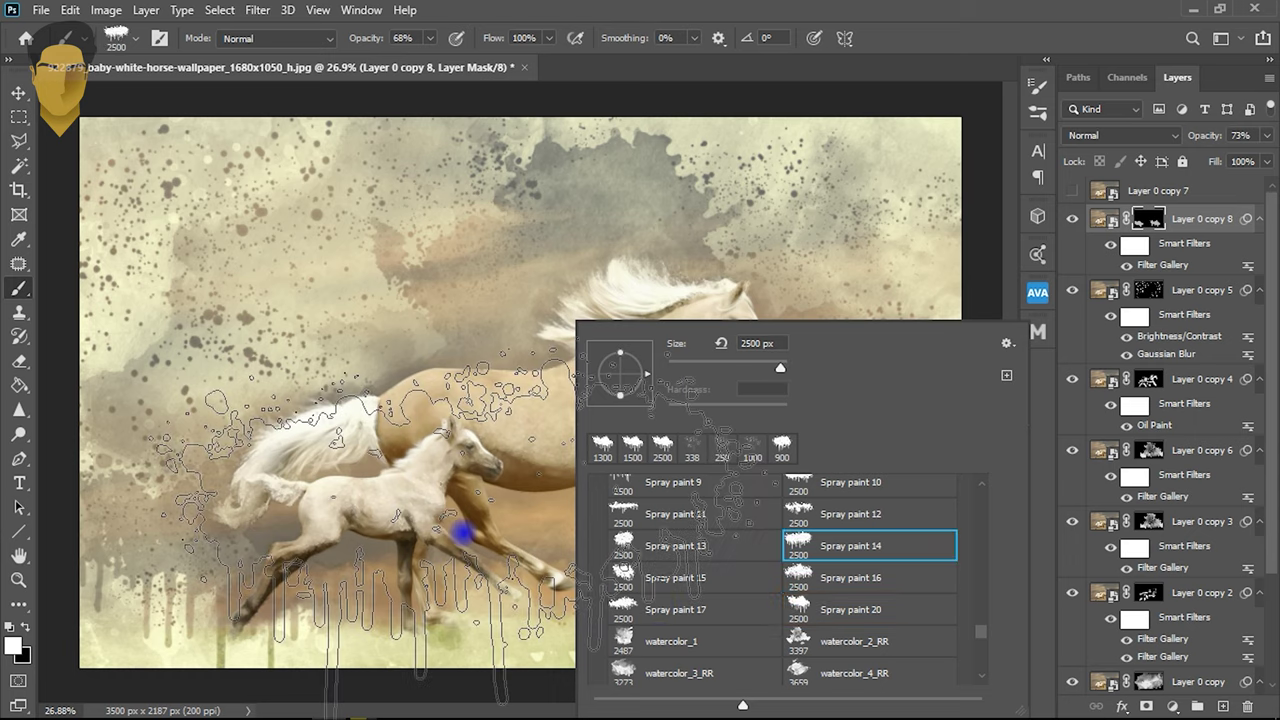
key(Return)
key(bracketleft)
key(bracketleft)
key(bracketleft)
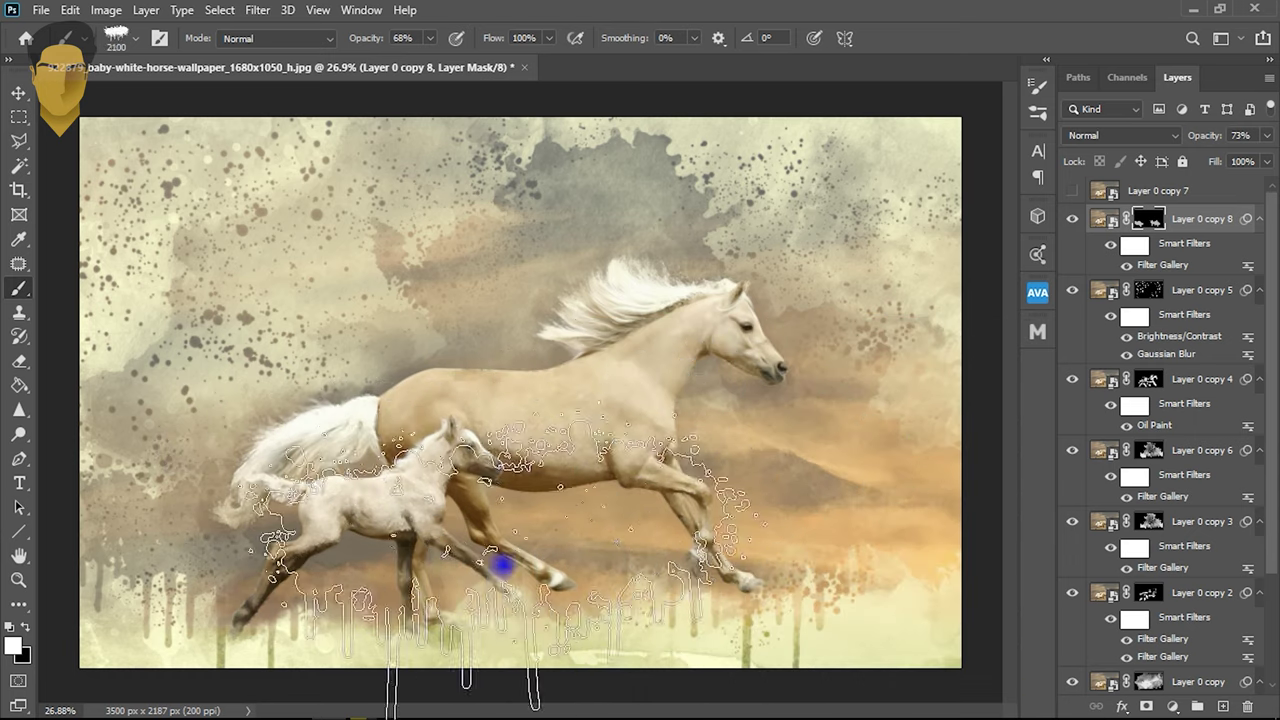
key(bracketleft)
key(bracketleft)
key(bracketleft)
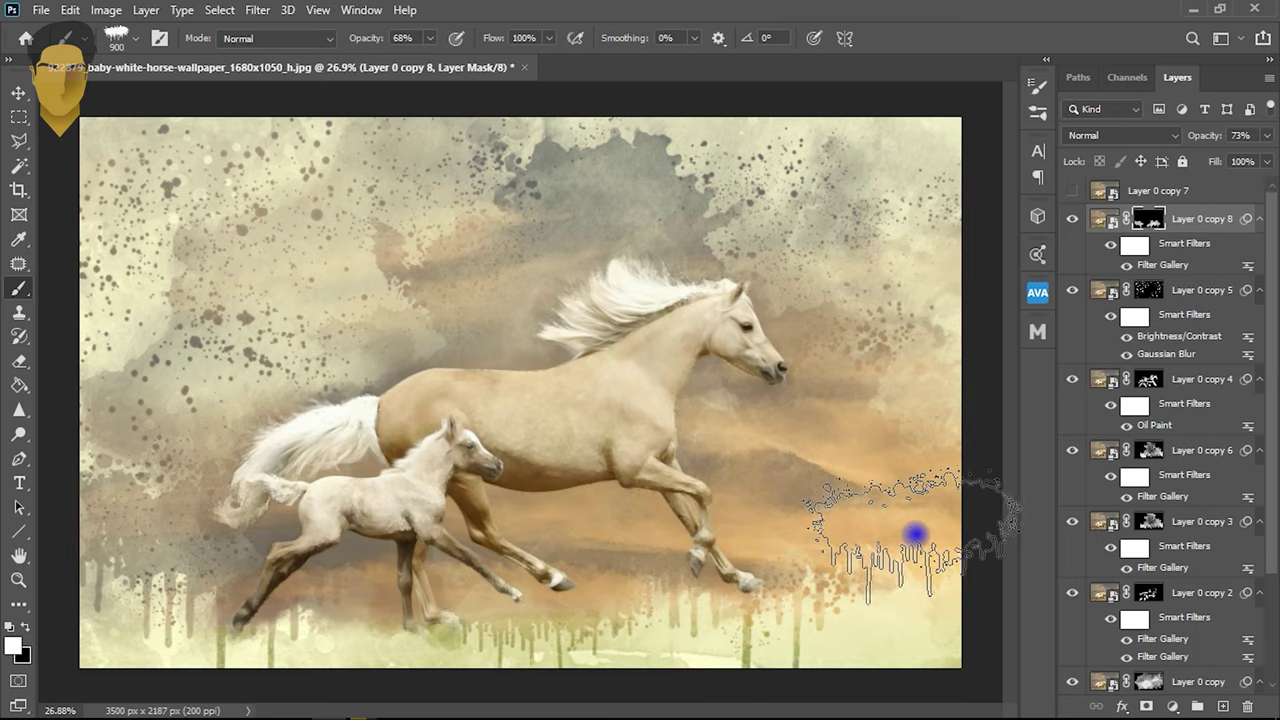
- Target Layer 0 copy 8's image and add a new empty Layer 1 above it
scroll(960, 588, down, 2)
scroll(808, 566, down, 1)
scroll(485, 492, up, 2)
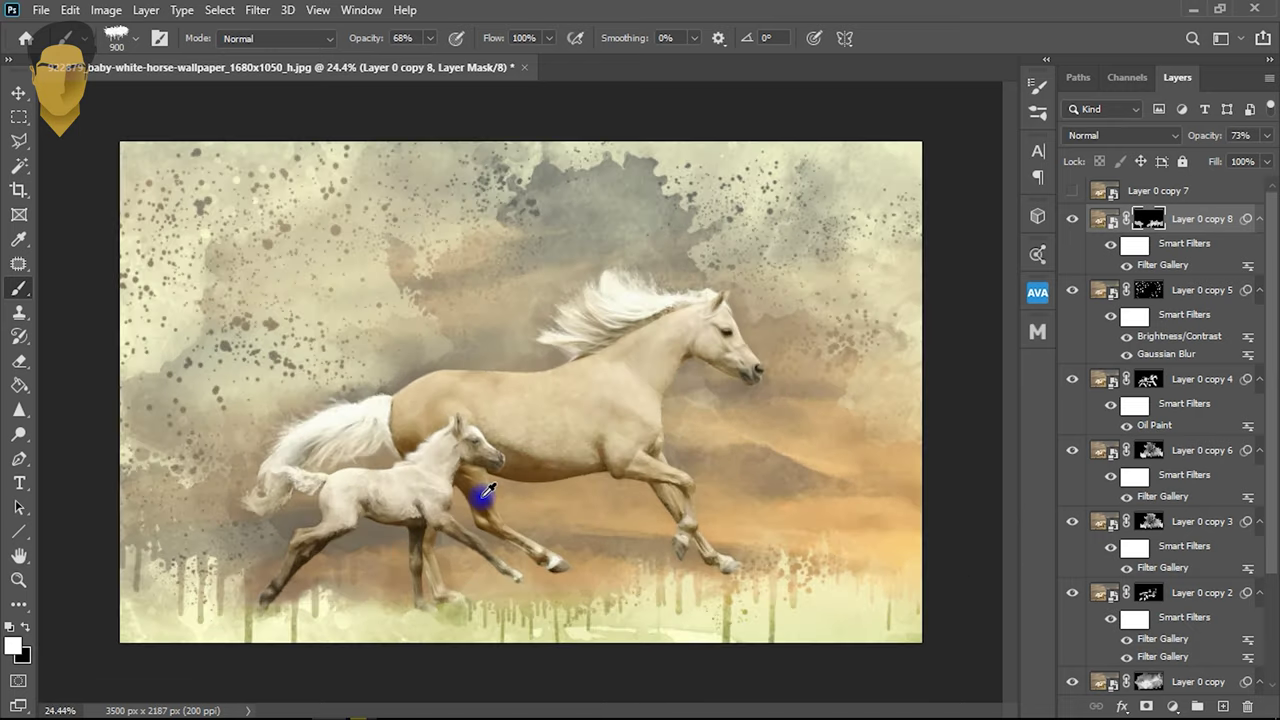
scroll(480, 495, up, 2)
scroll(500, 466, down, 2)
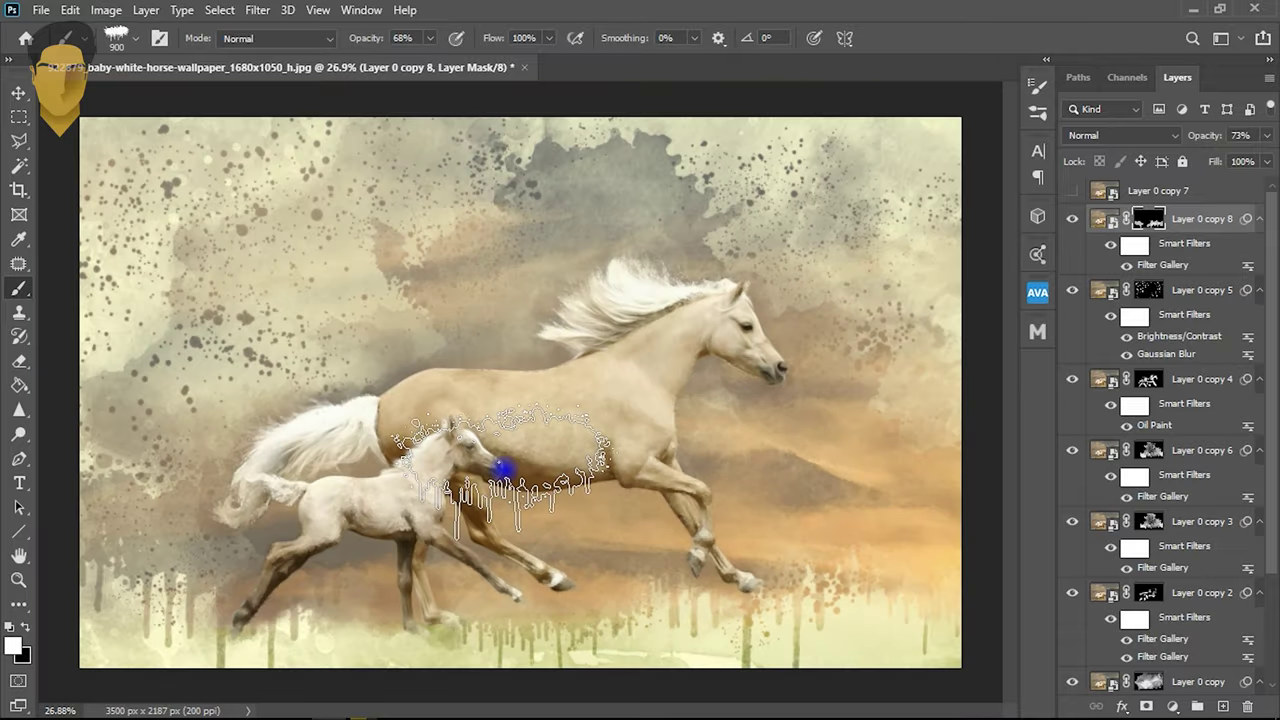
click(1089, 252)
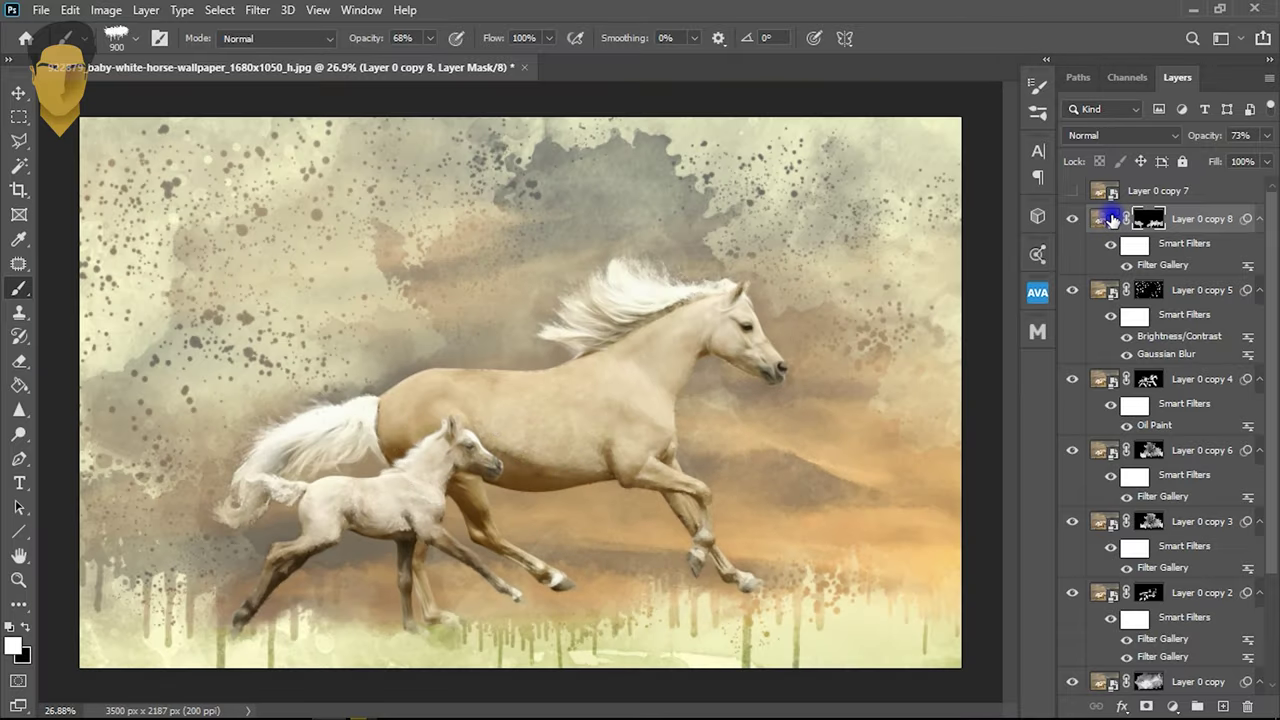
click(1226, 707)
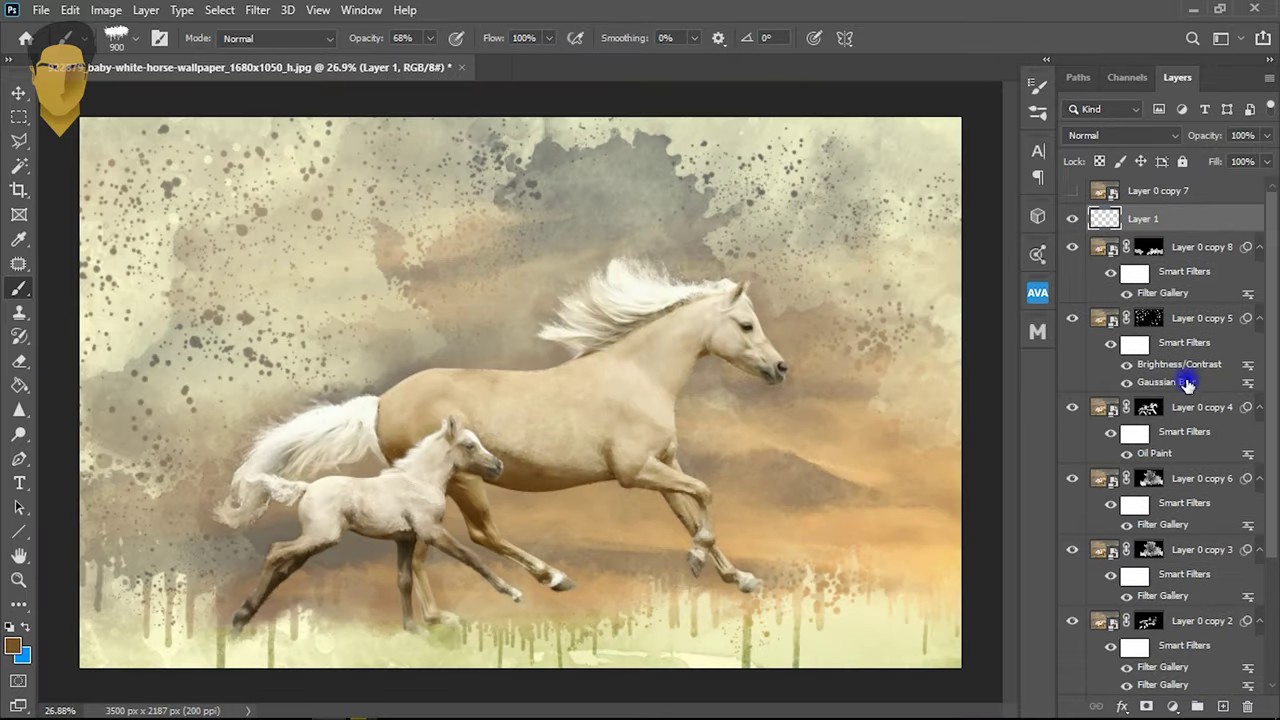
- Choose the Spray 17 scatter brush and enlarge it from 432 to 800 px
right_click(678, 357)
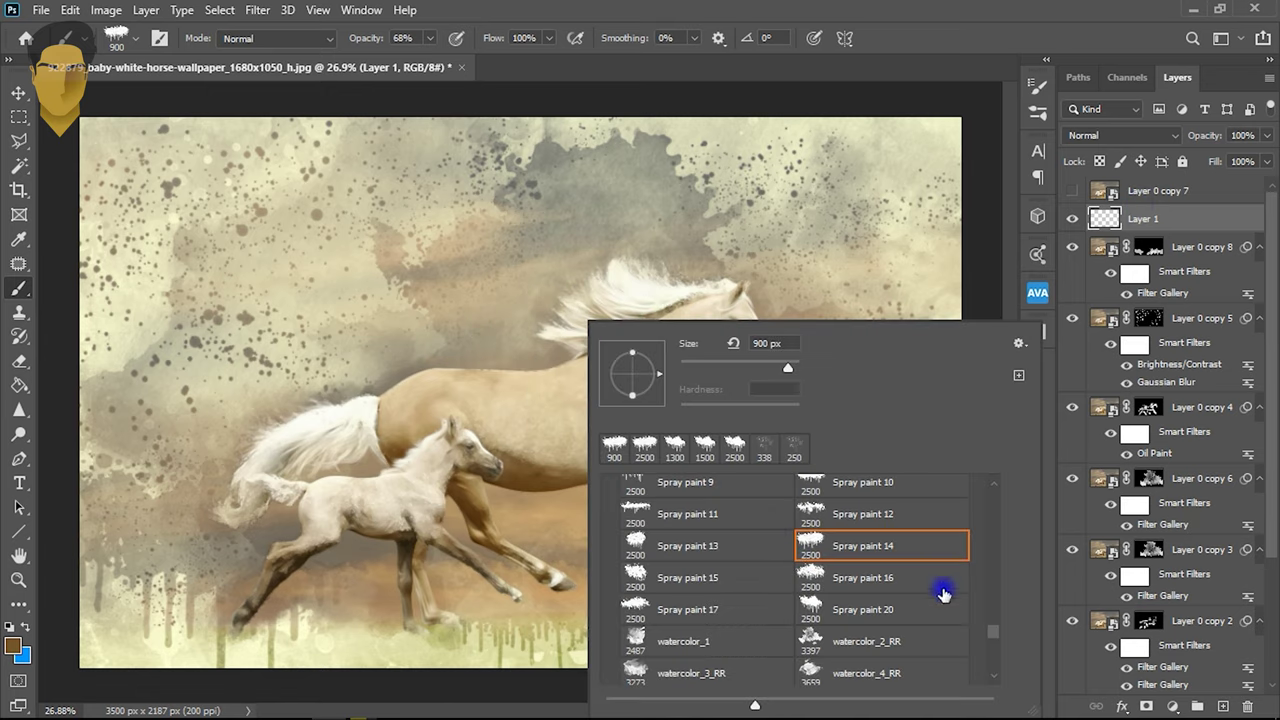
drag(993, 635, 992, 655)
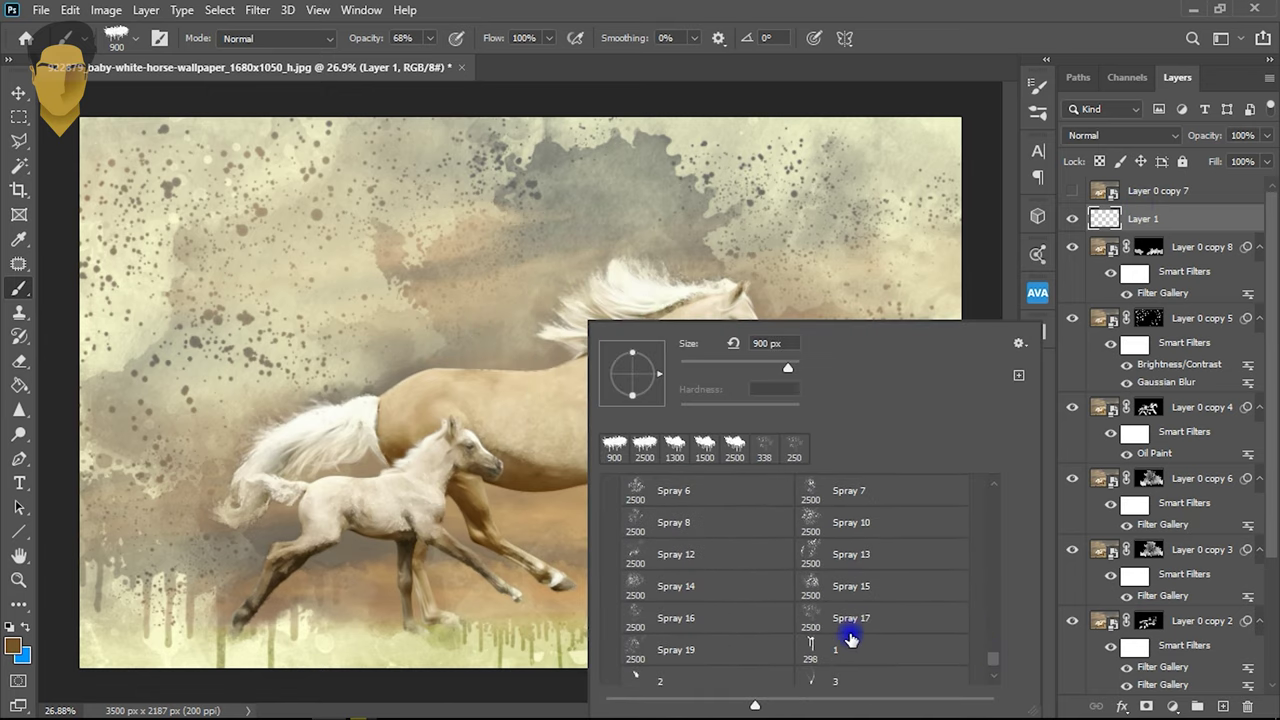
click(840, 612)
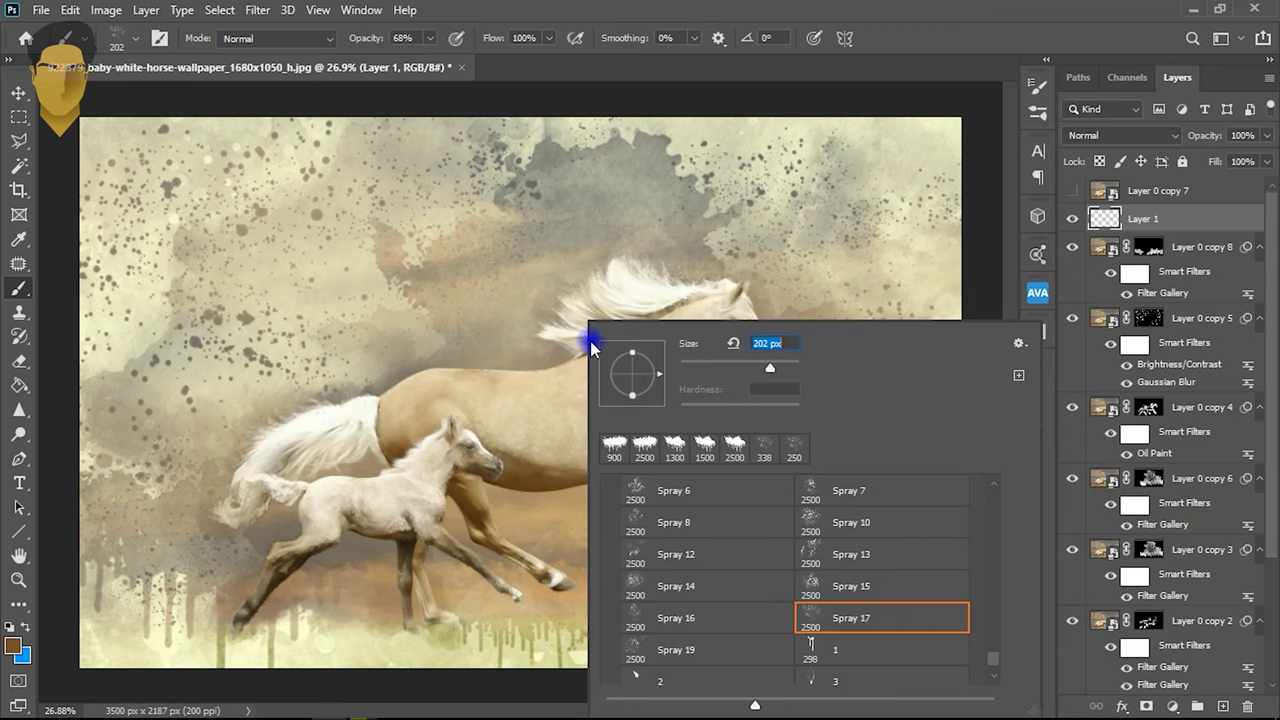
key(Return)
scroll(440, 335, up, 3)
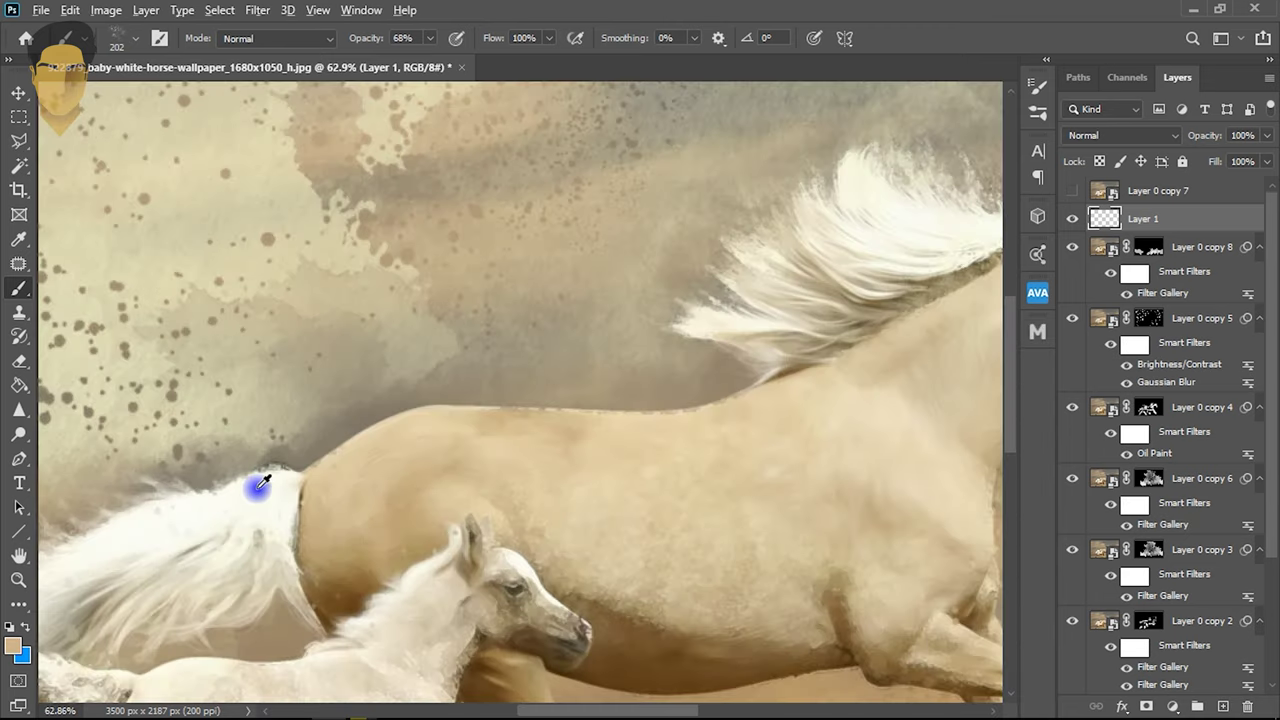
scroll(400, 366, up, 2)
right_click(405, 362)
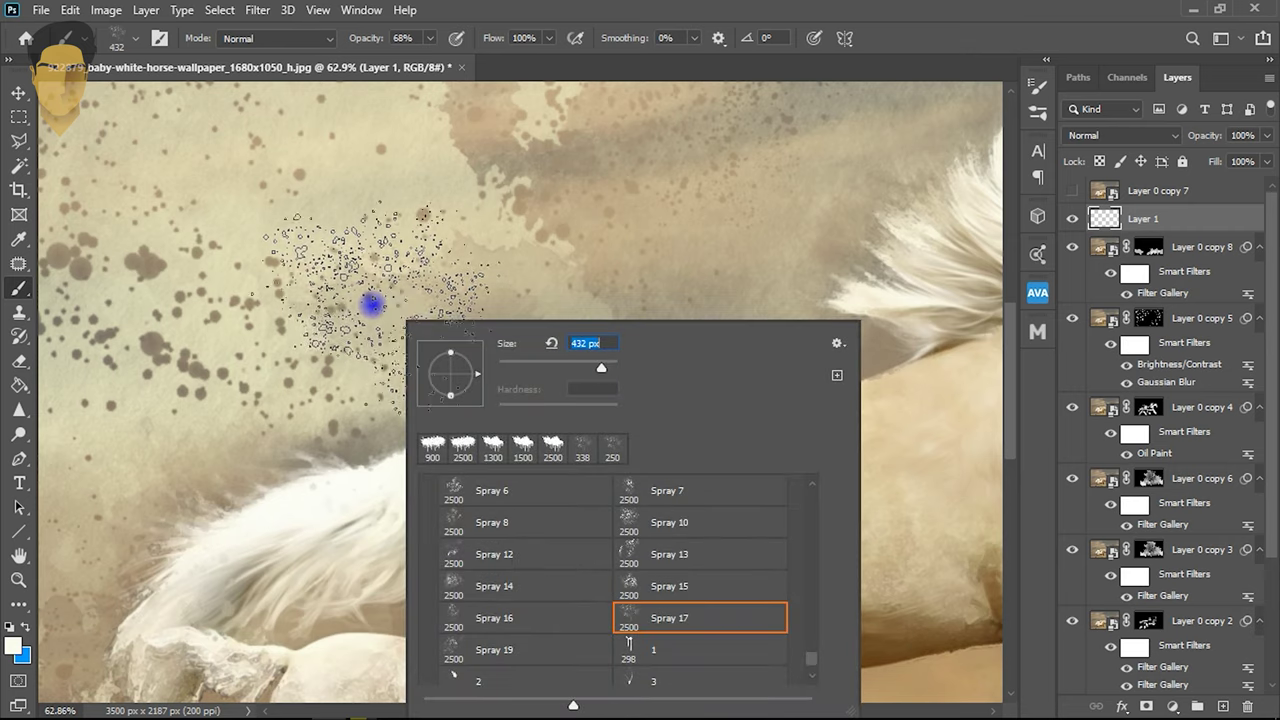
key(Return)
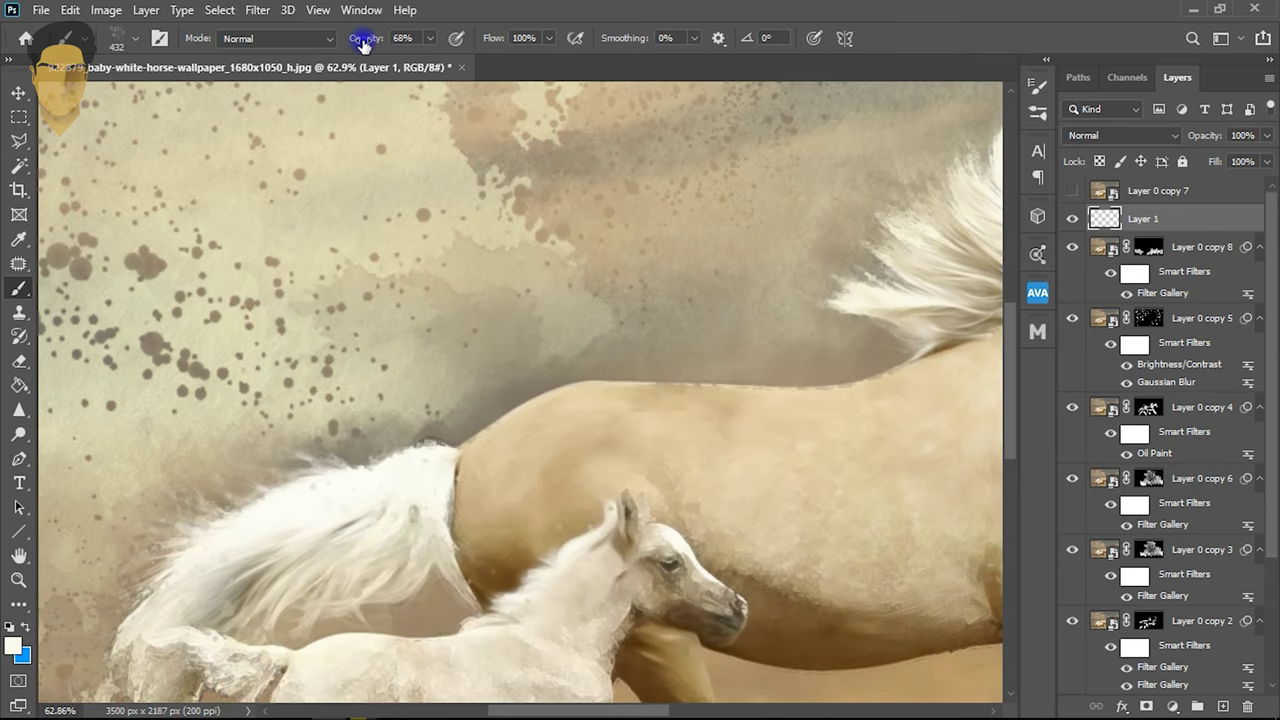
key(bracketright)
key(bracketright)
key(bracketright)
- Spray light speckles into the sky behind the mane
scroll(551, 309, down, 3)
scroll(531, 334, down, 2)
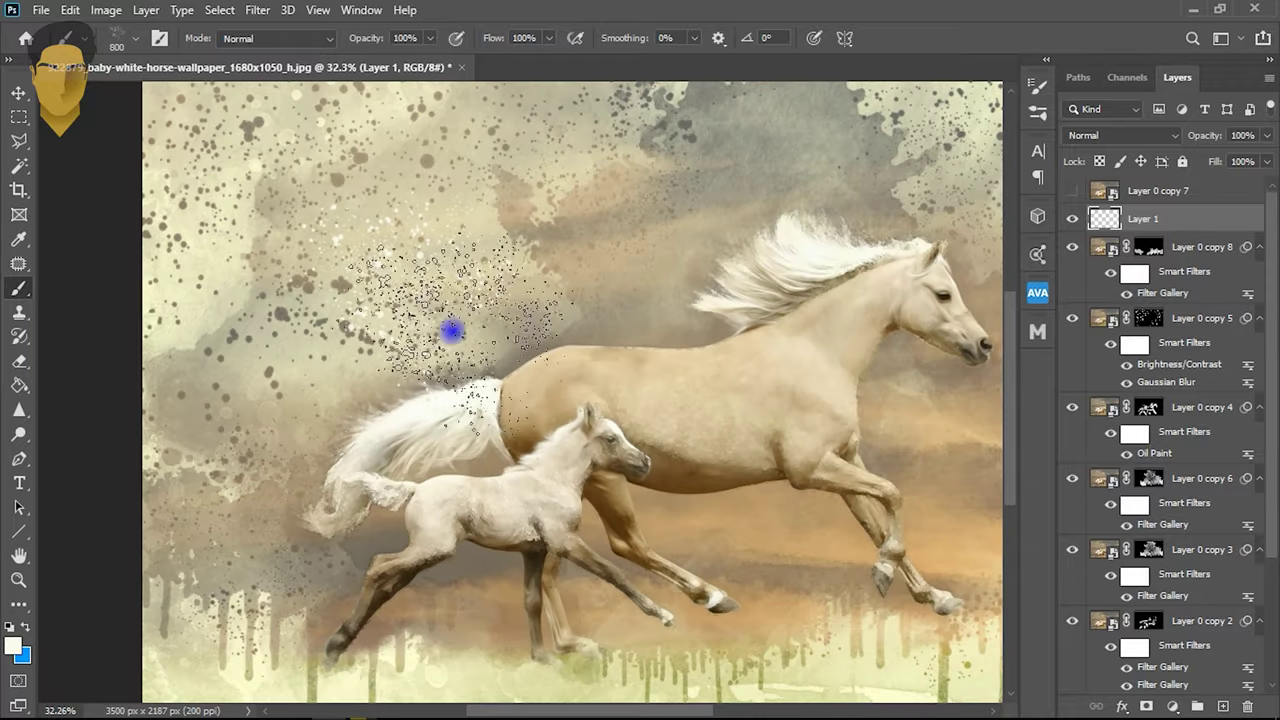
scroll(713, 276, up, 3)
scroll(713, 276, up, 1)
drag(768, 290, 706, 294)
scroll(706, 294, down, 2)
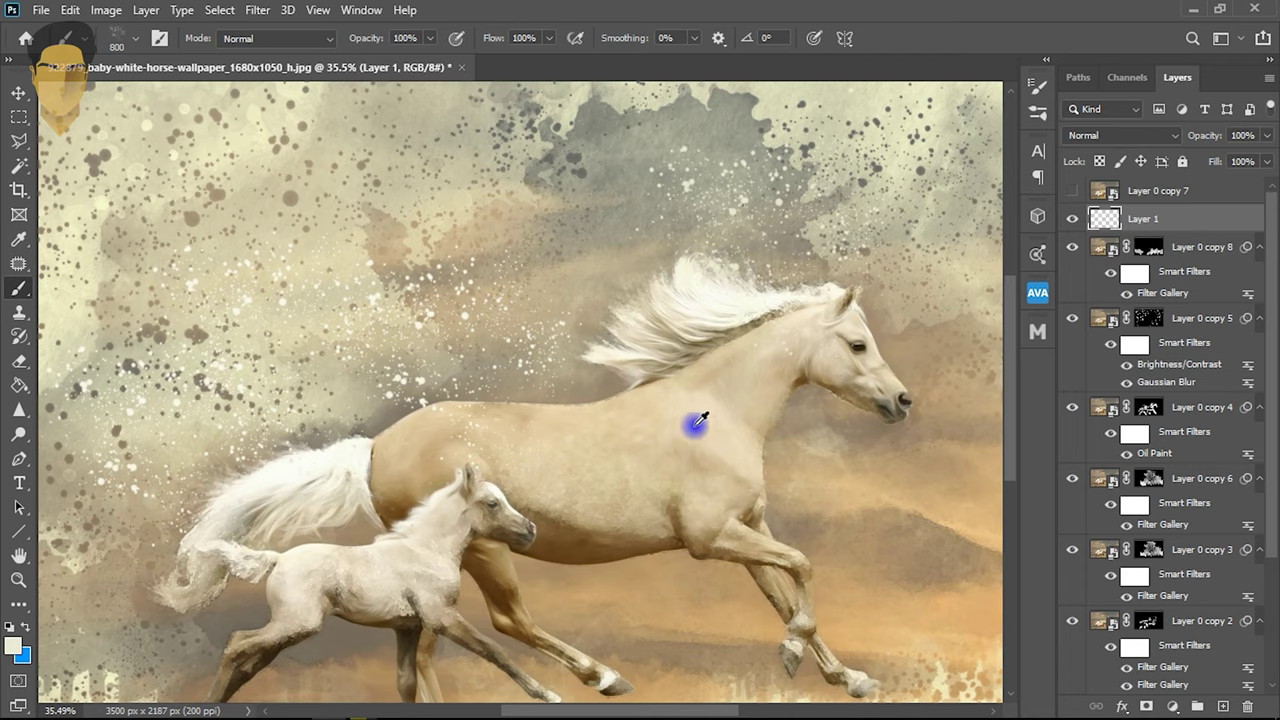
scroll(700, 380, down, 2)
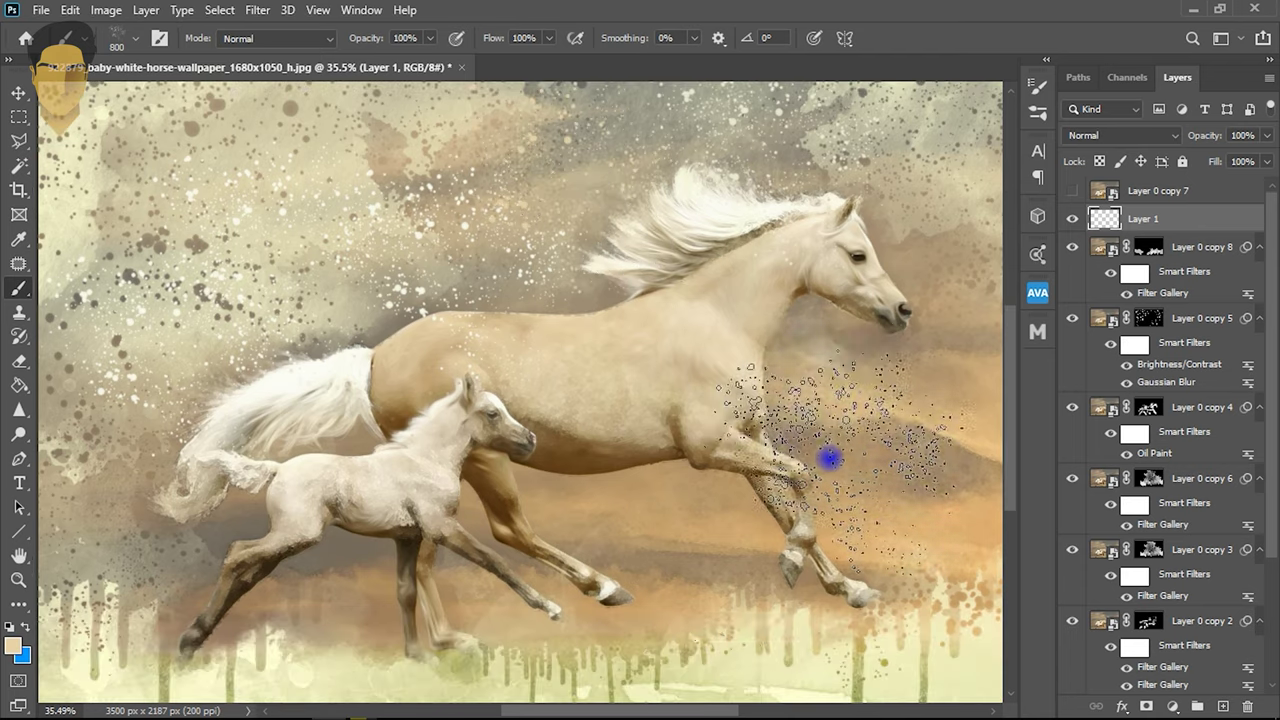
scroll(814, 657, down, 2)
scroll(571, 529, up, 2)
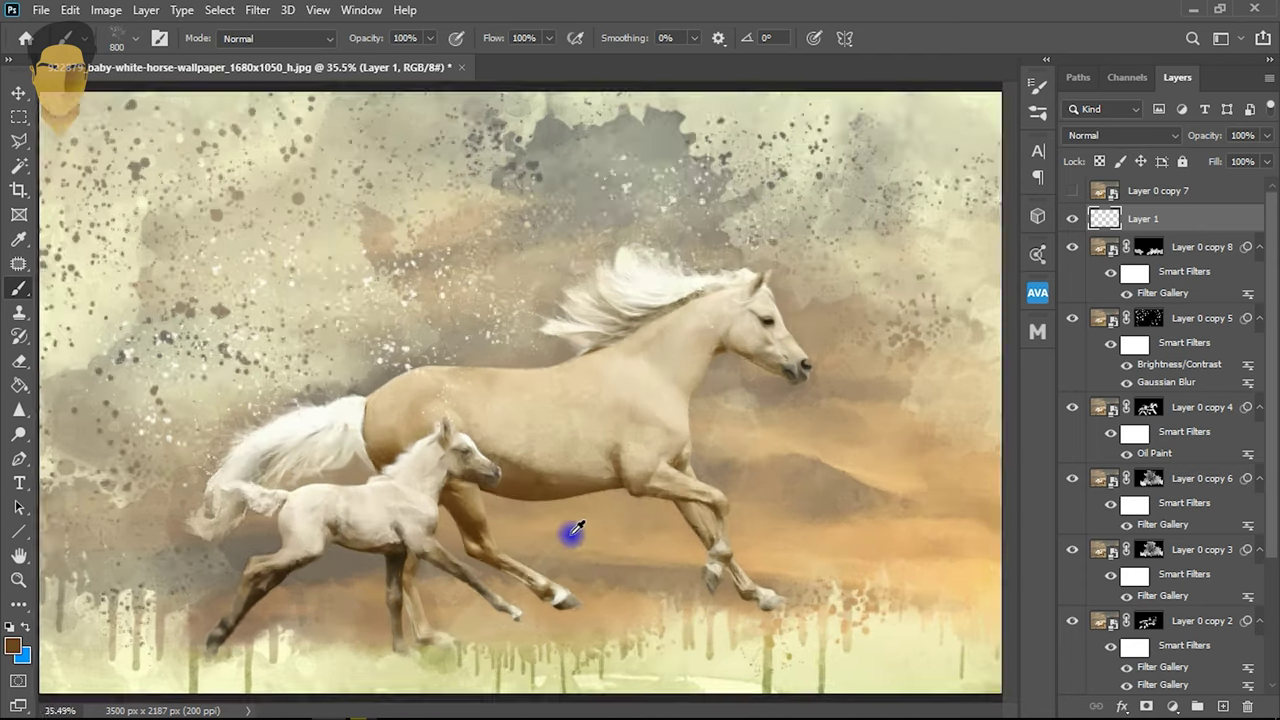
scroll(500, 471, up, 2)
- Spray dark speckles beneath the mare's belly and light speckles across the foal
right_click(720, 390)
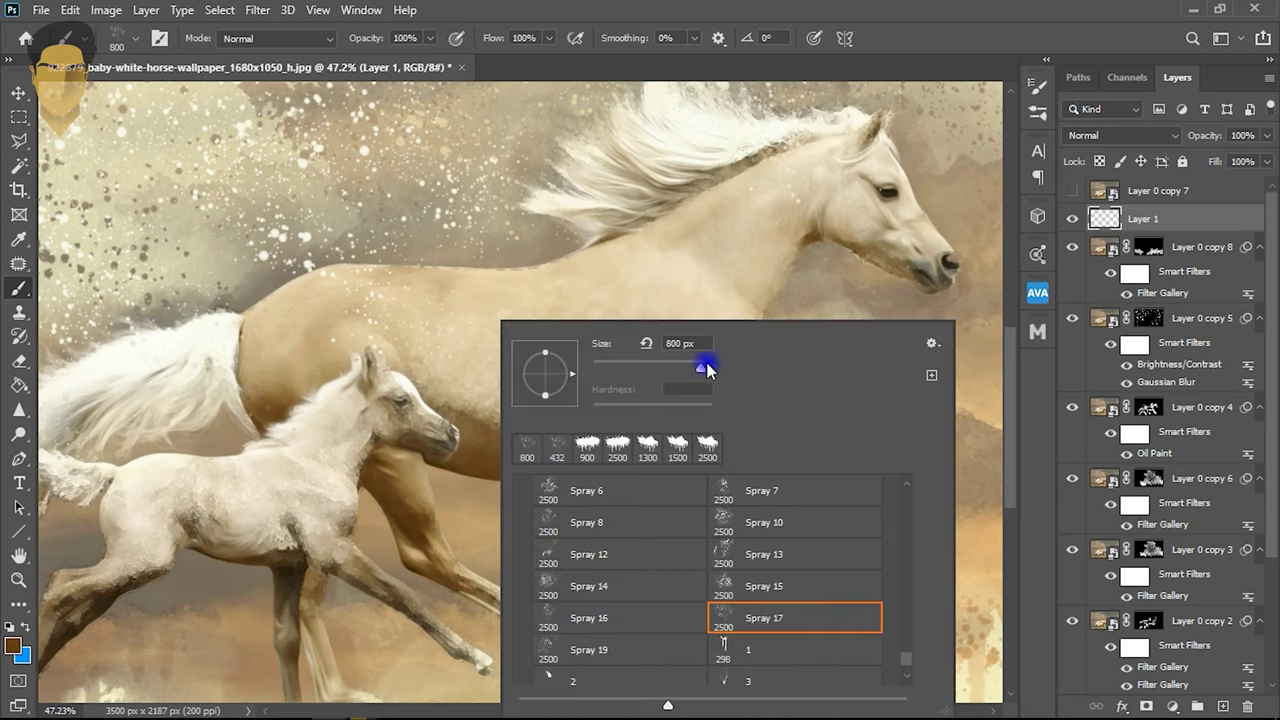
drag(495, 495, 695, 585)
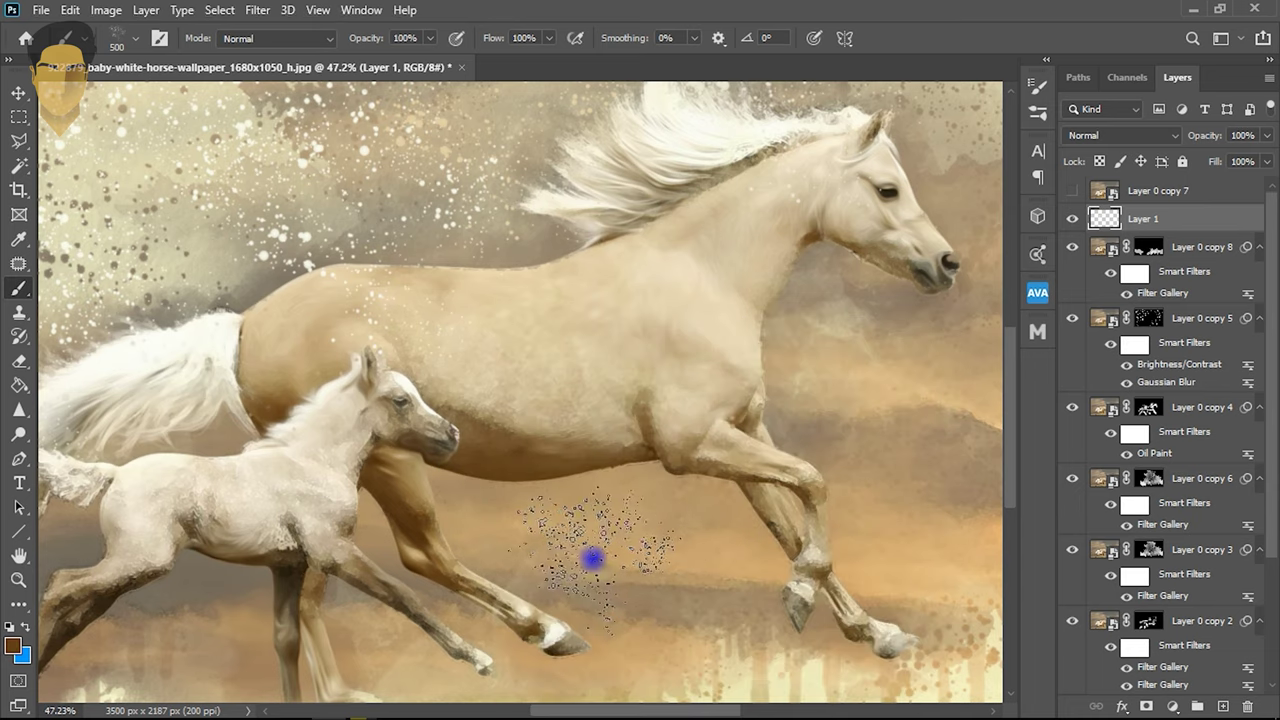
scroll(846, 545, down, 2)
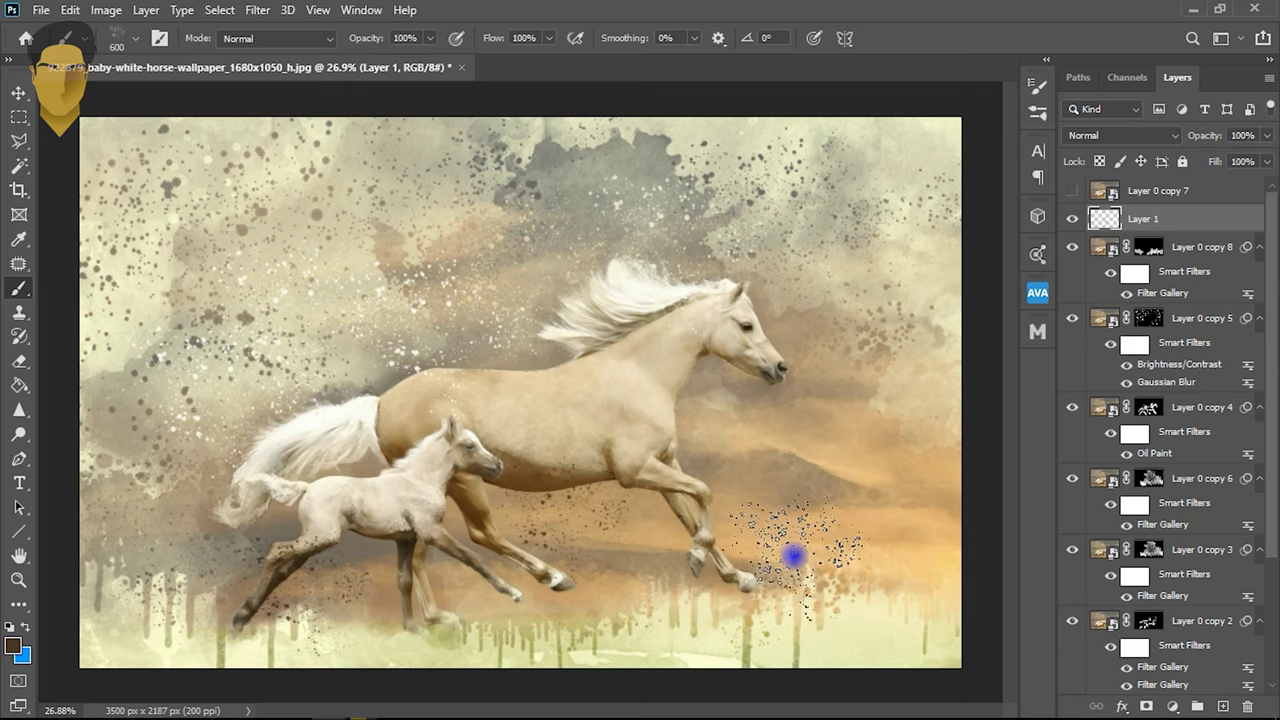
scroll(838, 515, up, 2)
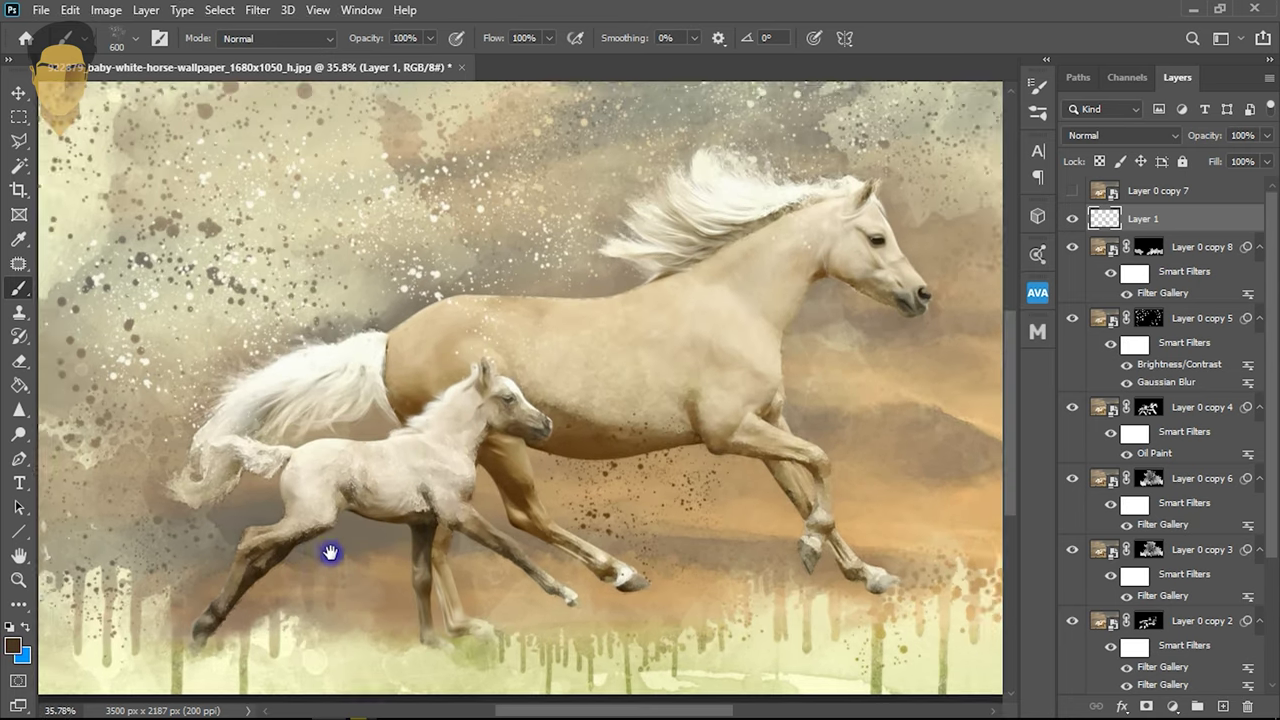
scroll(331, 551, up, 1)
drag(380, 480, 403, 440)
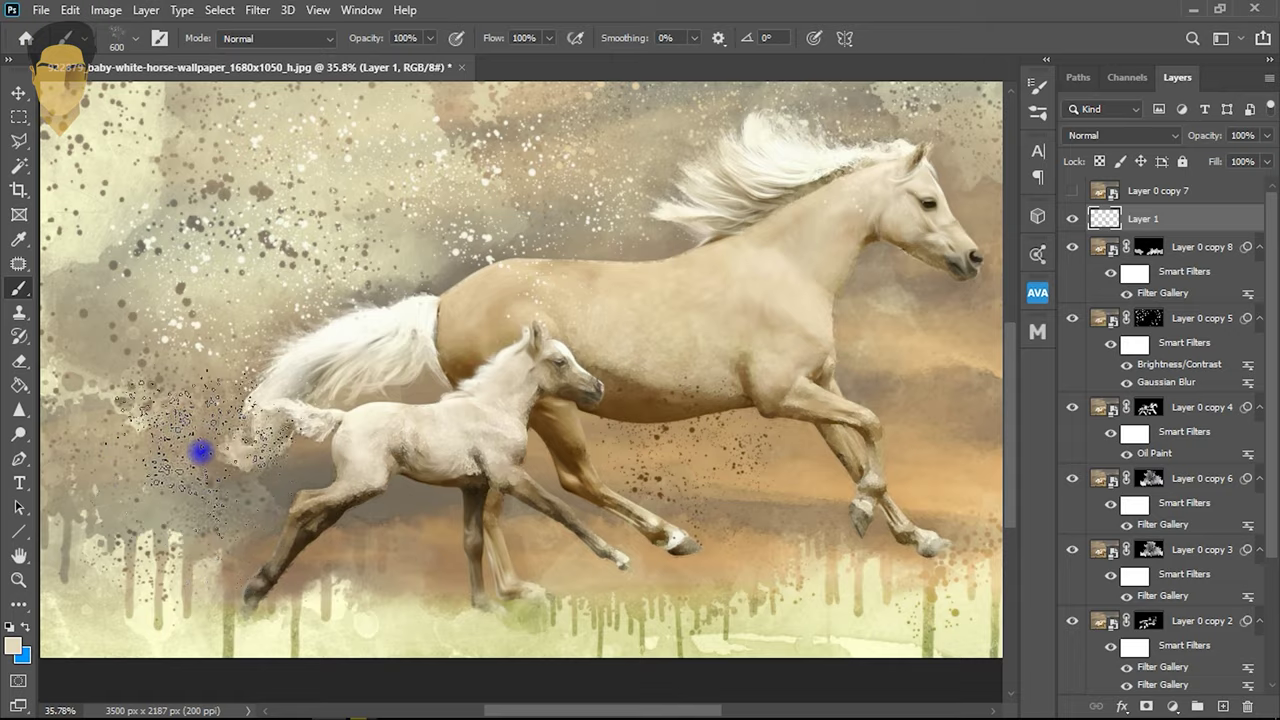
- Stamp dark speckles near the foal's chest and belly
scroll(843, 443, down, 2)
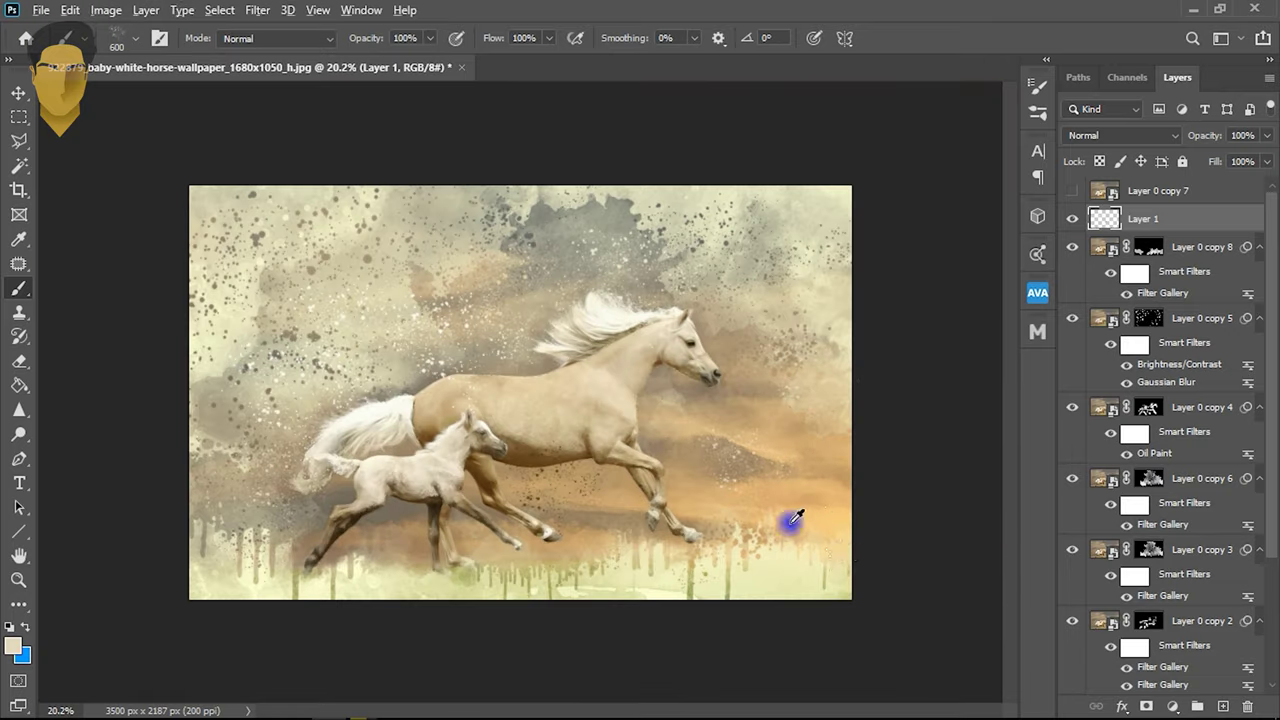
scroll(822, 553, up, 2)
scroll(757, 503, down, 1)
scroll(737, 437, up, 2)
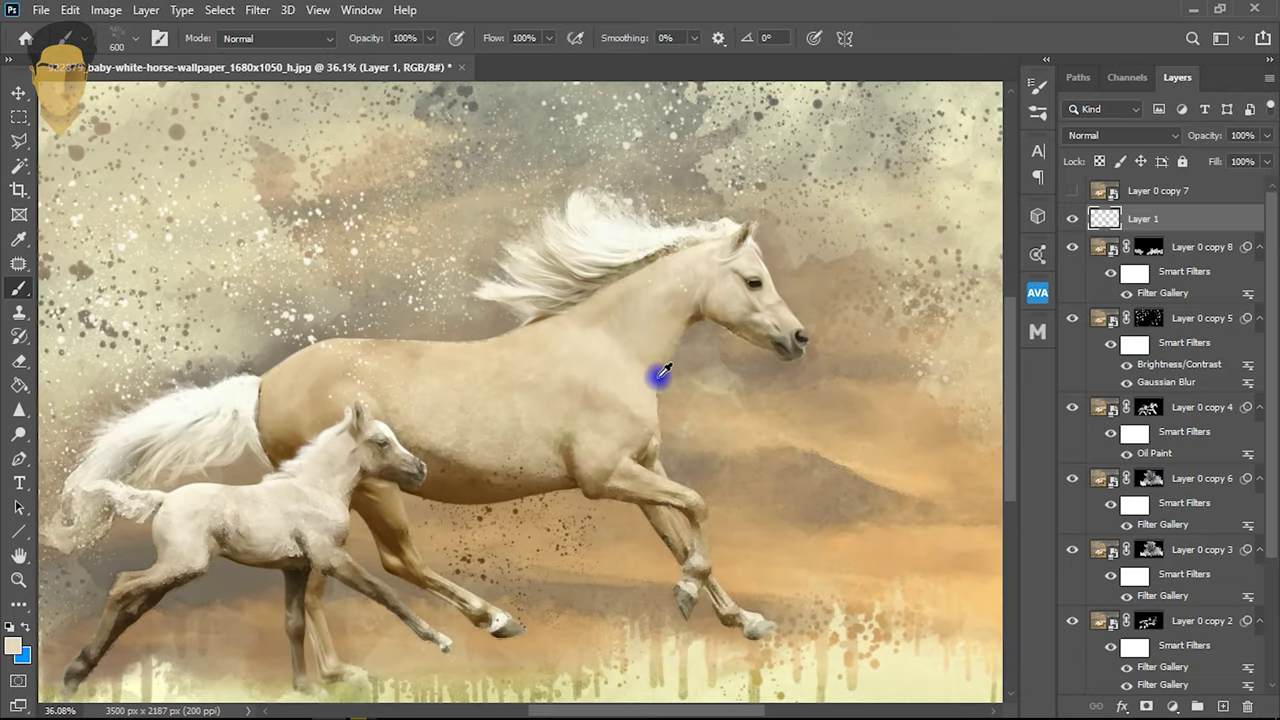
scroll(975, 577, down, 2)
scroll(532, 545, up, 1)
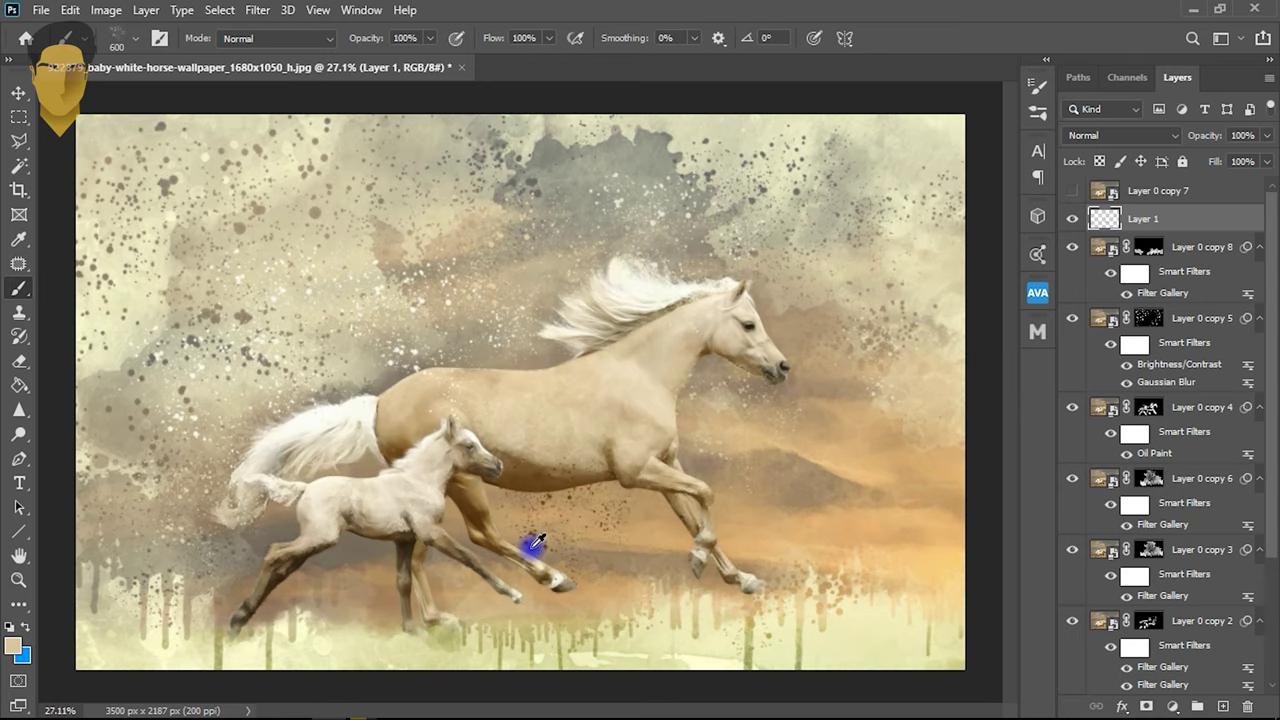
scroll(792, 543, down, 1)
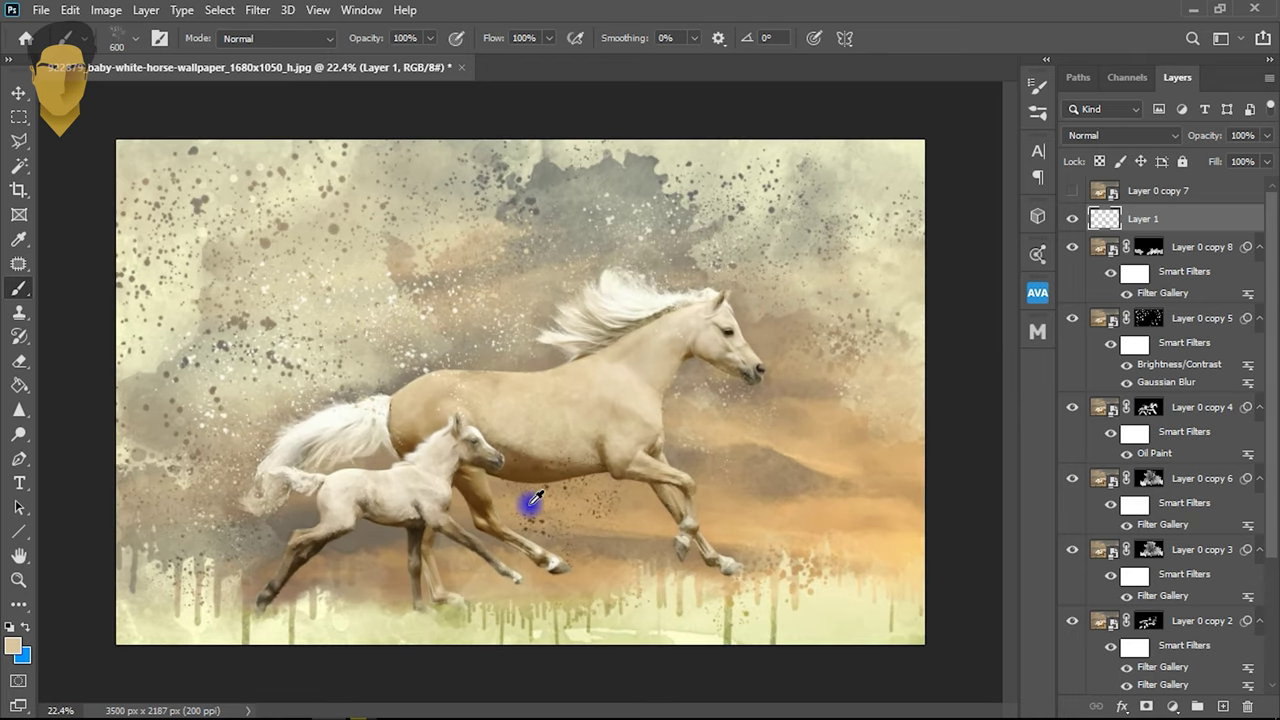
click(530, 505)
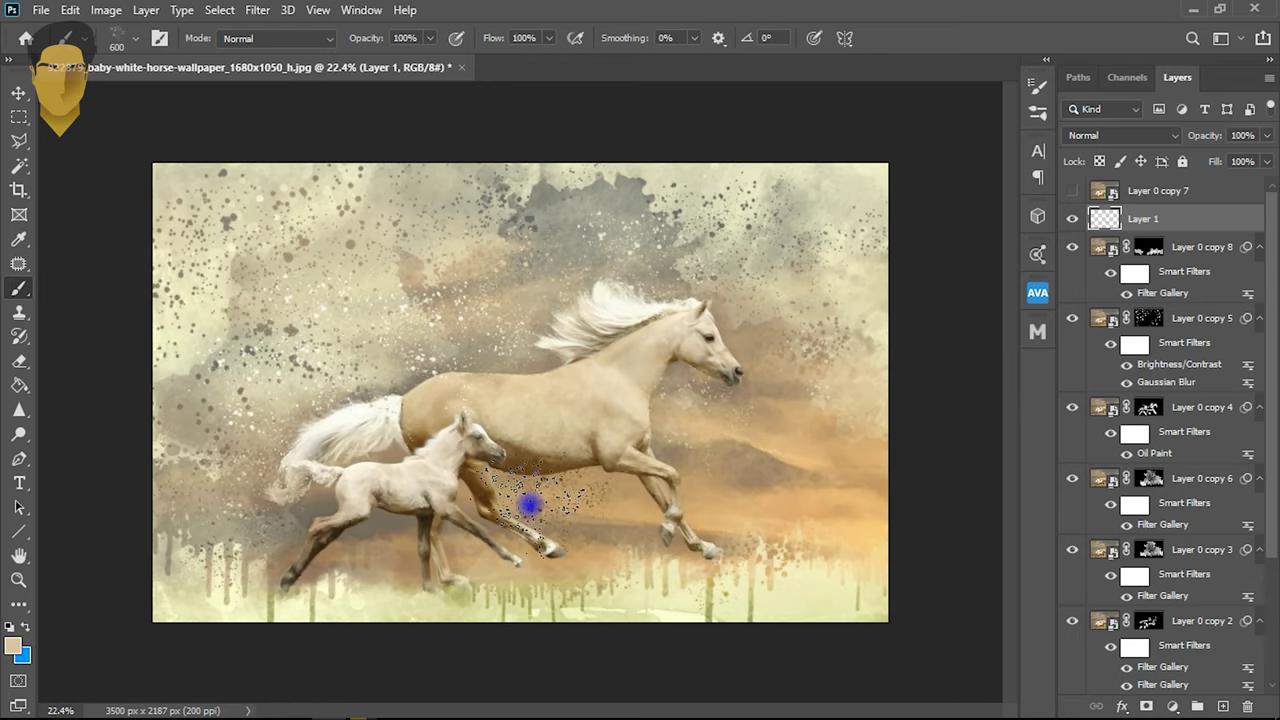
scroll(583, 408, up, 1)
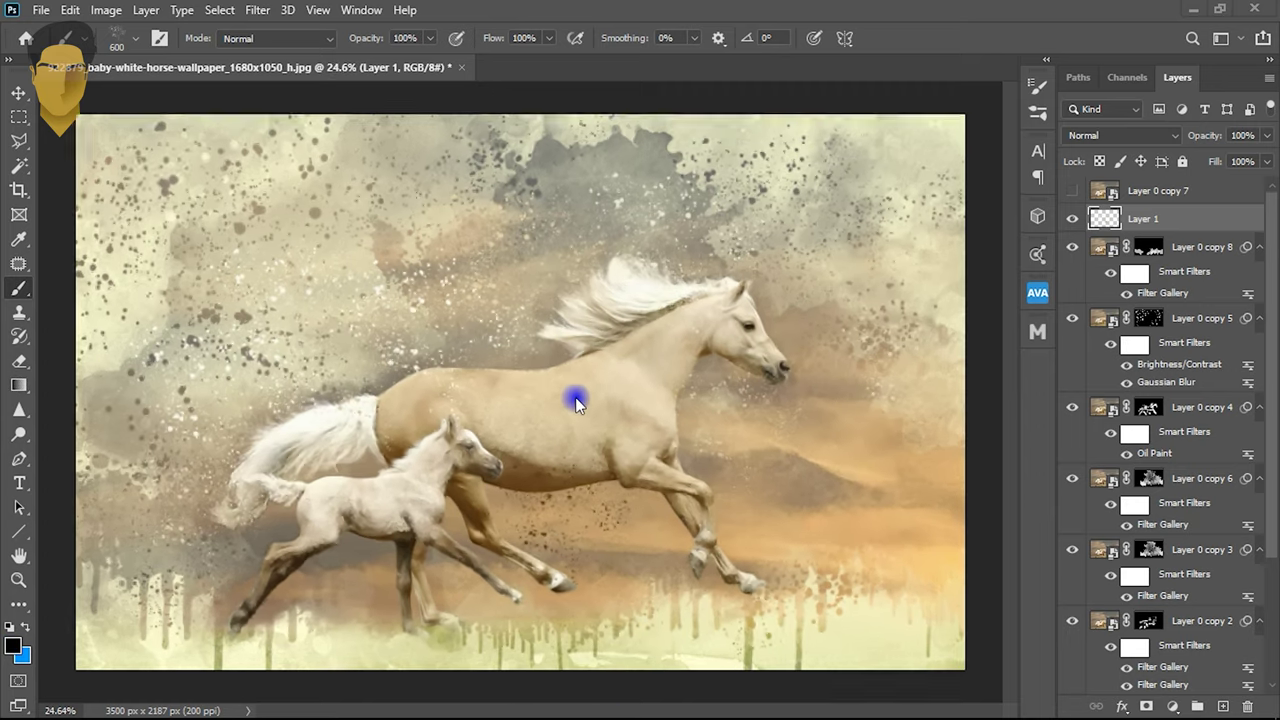
scroll(574, 397, down, 1)
- Drag scratched-and-scraped-metal-texture-4.jpg from File Explorer onto the Photoshop canvas
click(120, 706)
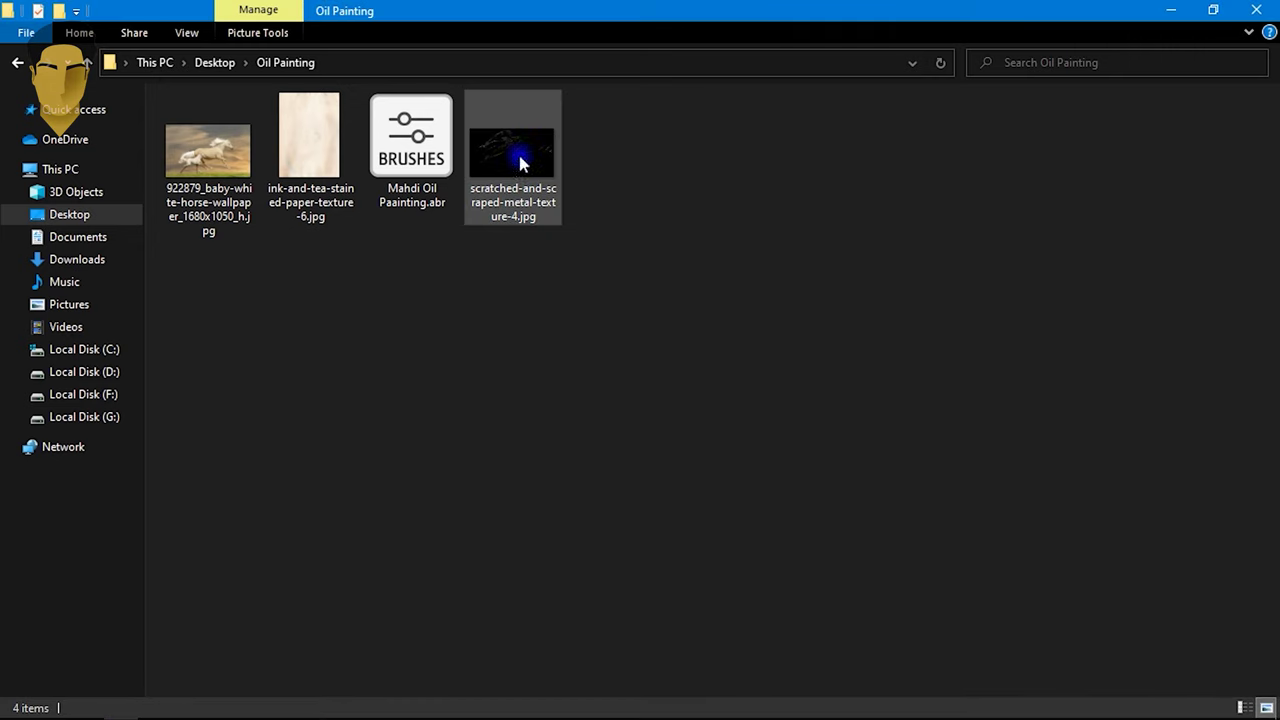
drag(510, 160, 331, 712)
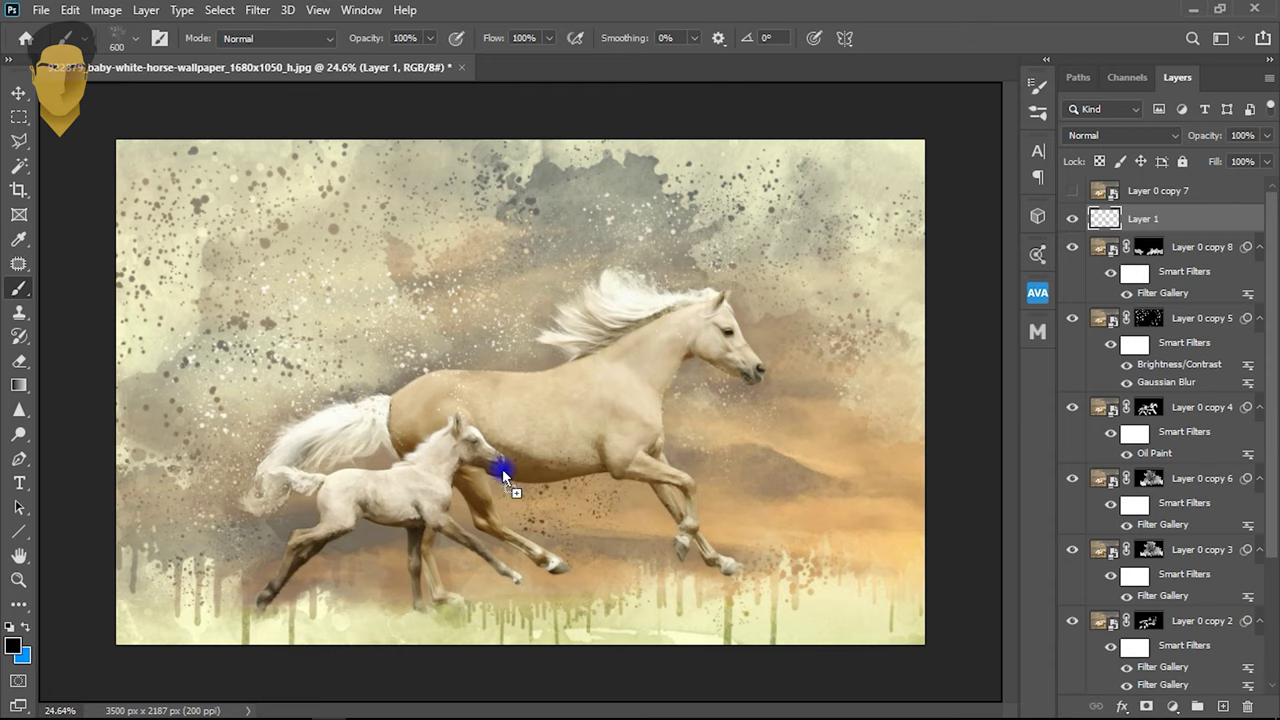
drag(331, 712, 509, 457)
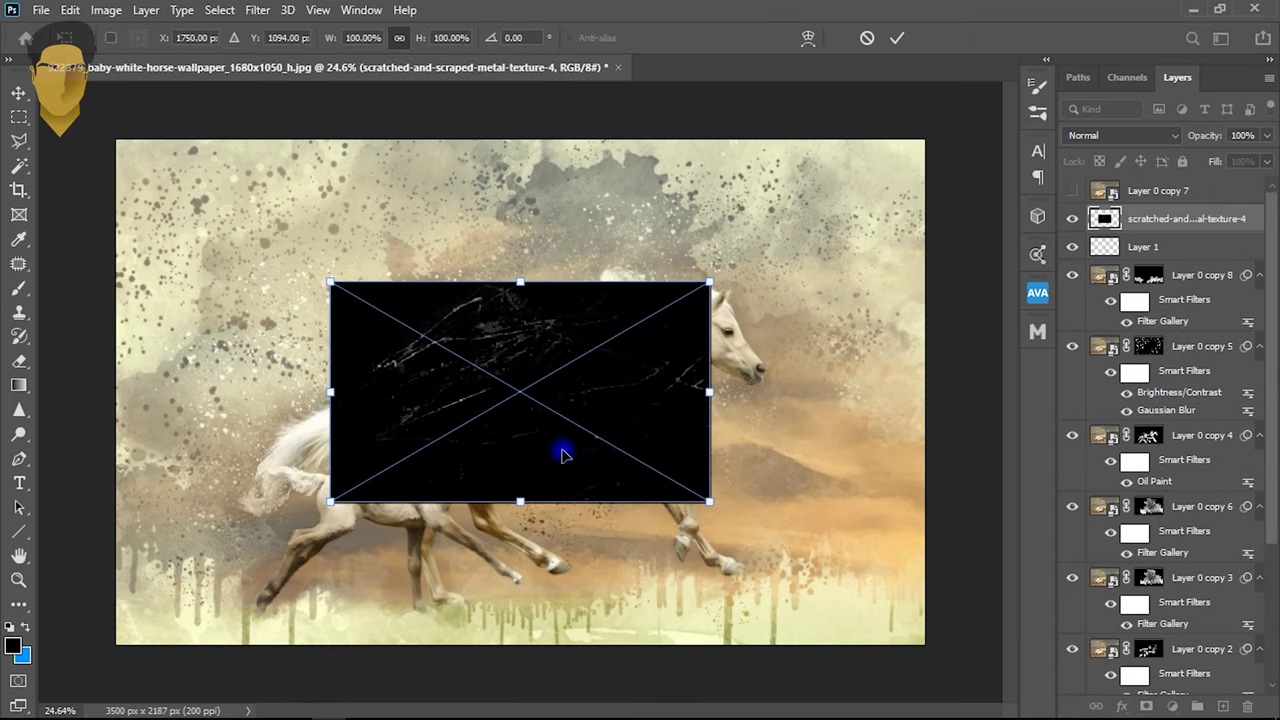
- Place the metal texture and set its blend mode to Screen
key(Return)
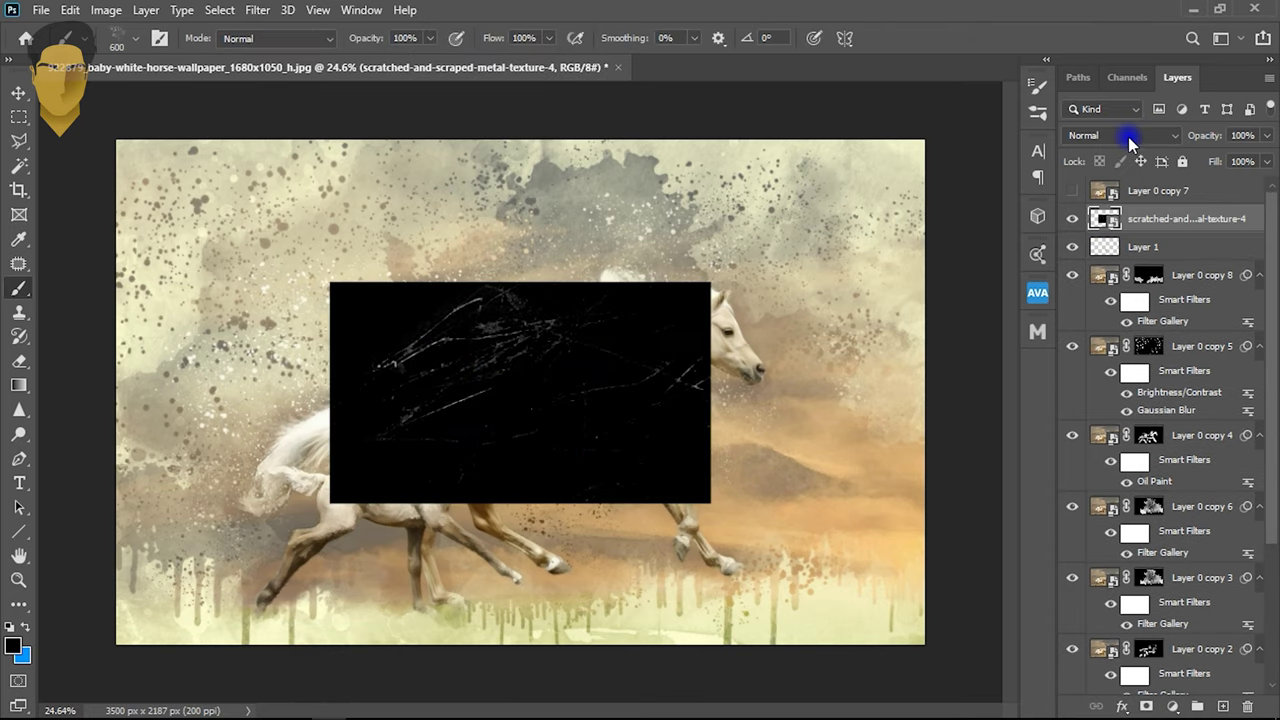
click(1127, 138)
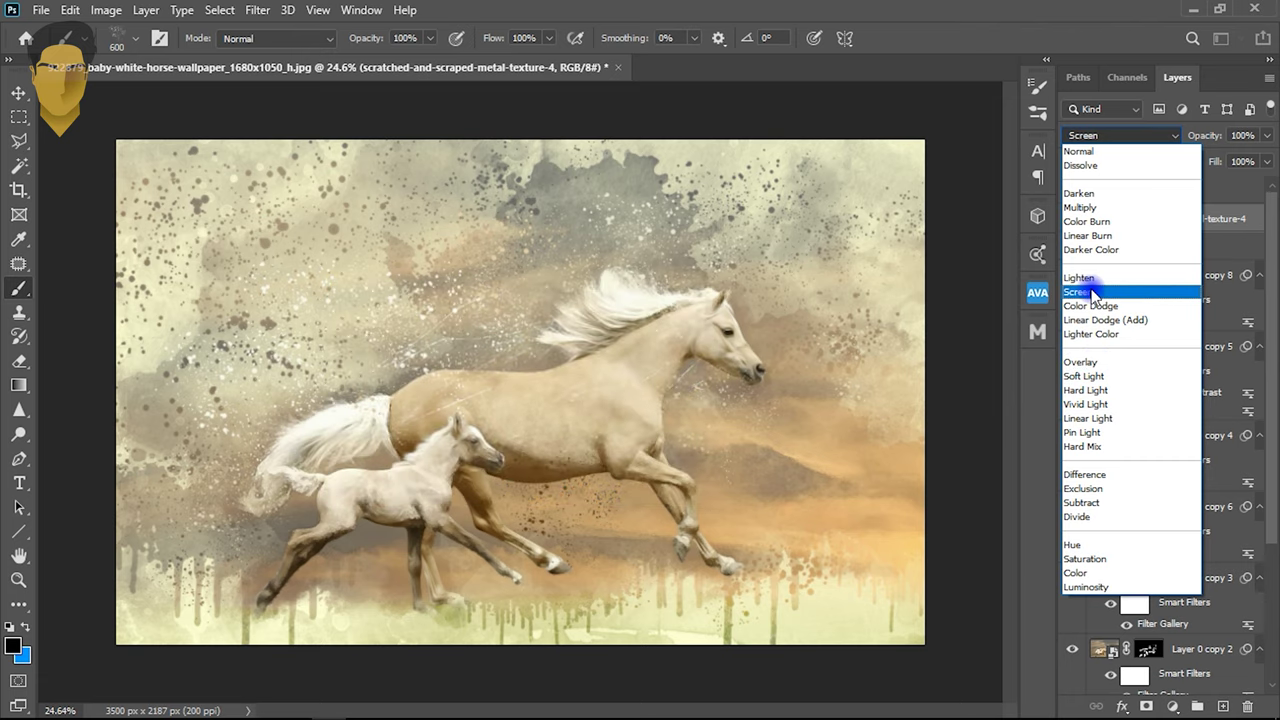
click(1093, 292)
- Move, scale to about 49.5% and slightly rotate the texture over the mare's back
key(v)
key(ctrl+t)
drag(508, 342, 580, 286)
scroll(580, 286, up, 3)
drag(546, 180, 546, 349)
mouse_move(514, 404)
mouse_down()
mouse_move(530, 420)
mouse_move(514, 400)
mouse_move(496, 418)
mouse_up()
drag(684, 362, 691, 374)
key(Return)
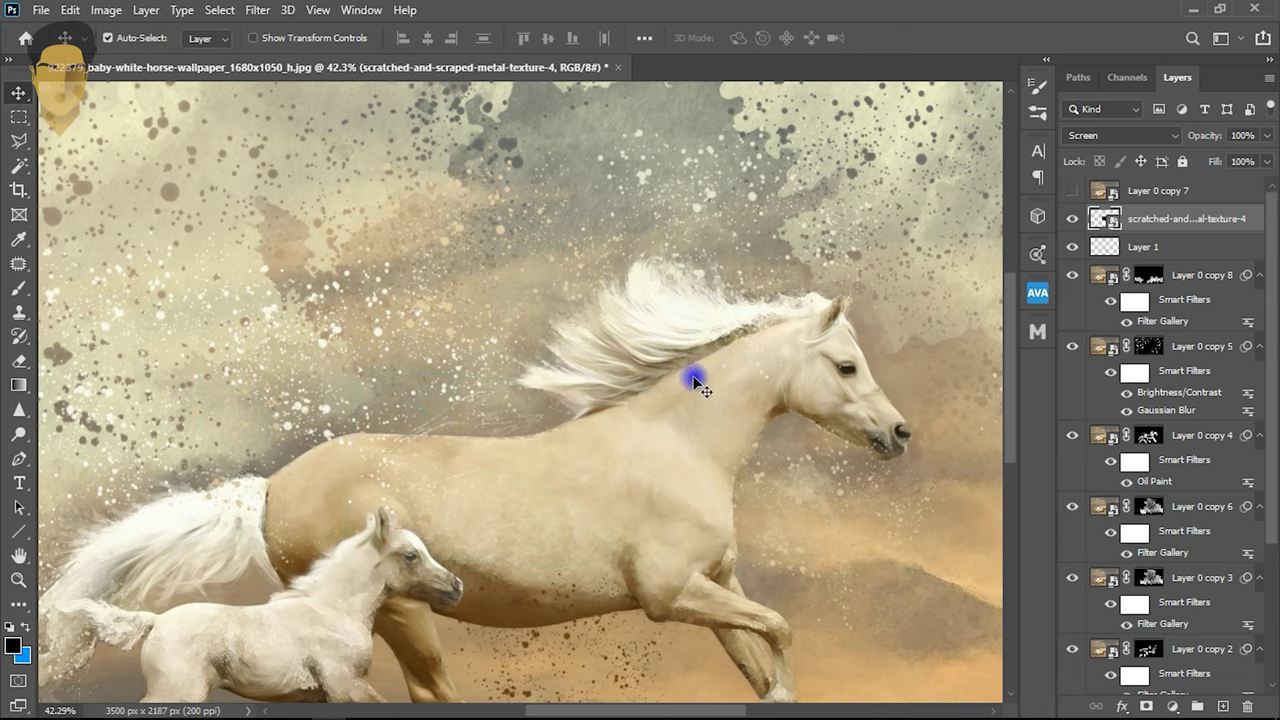
scroll(491, 417, up, 5)
- Apply Levels with input black 13 and white 106 to the scratch texture
click(105, 10)
mouse_move(135, 58)
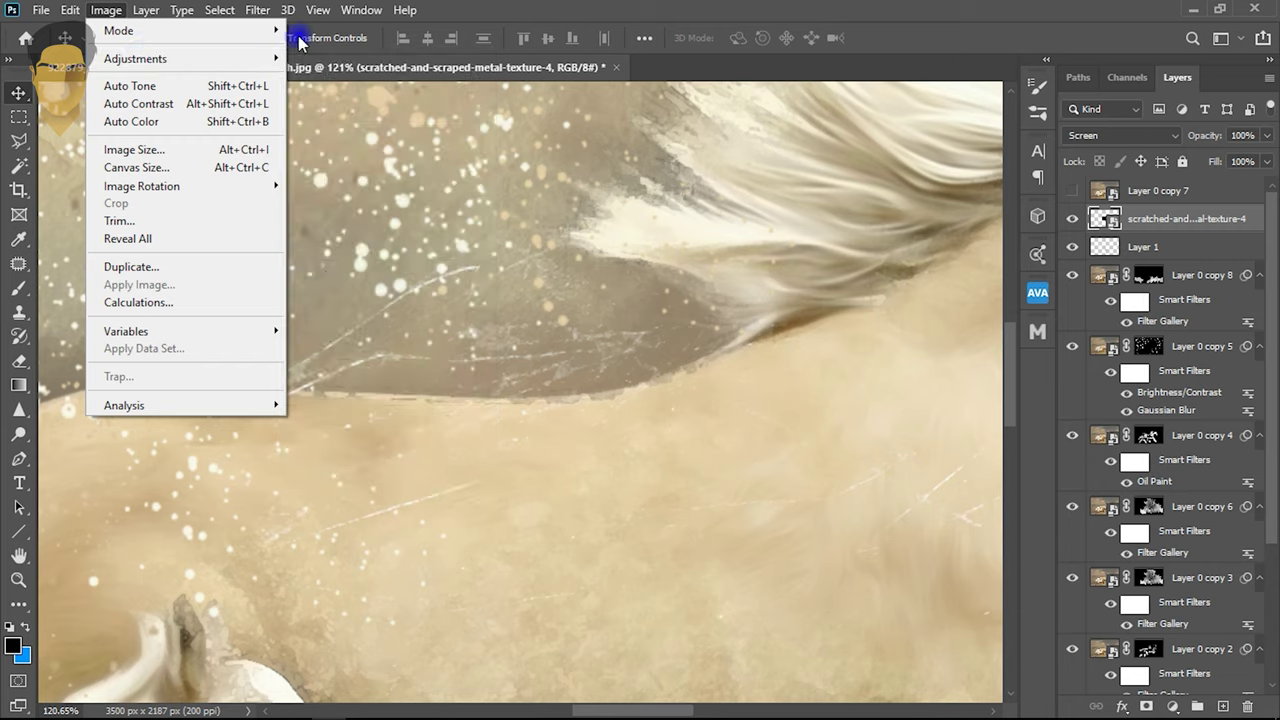
click(320, 80)
drag(580, 105, 700, 57)
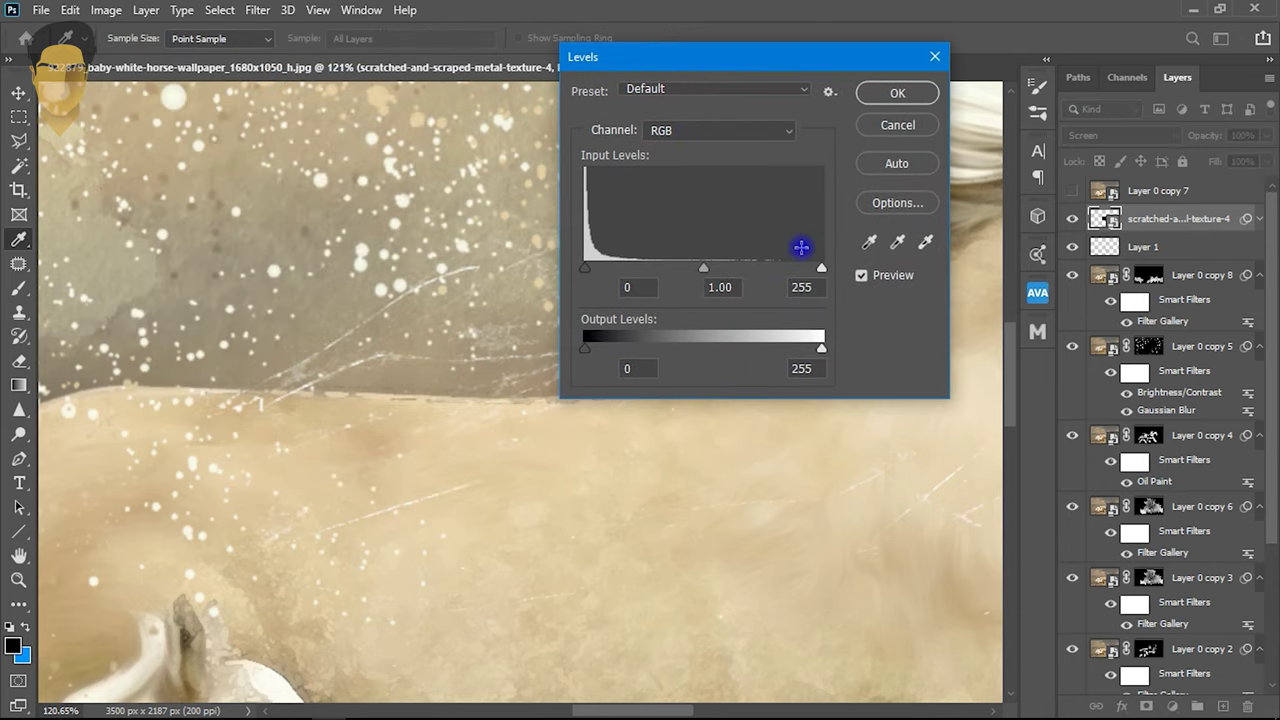
mouse_move(751, 287)
mouse_down()
mouse_move(622, 278)
mouse_move(674, 293)
mouse_up()
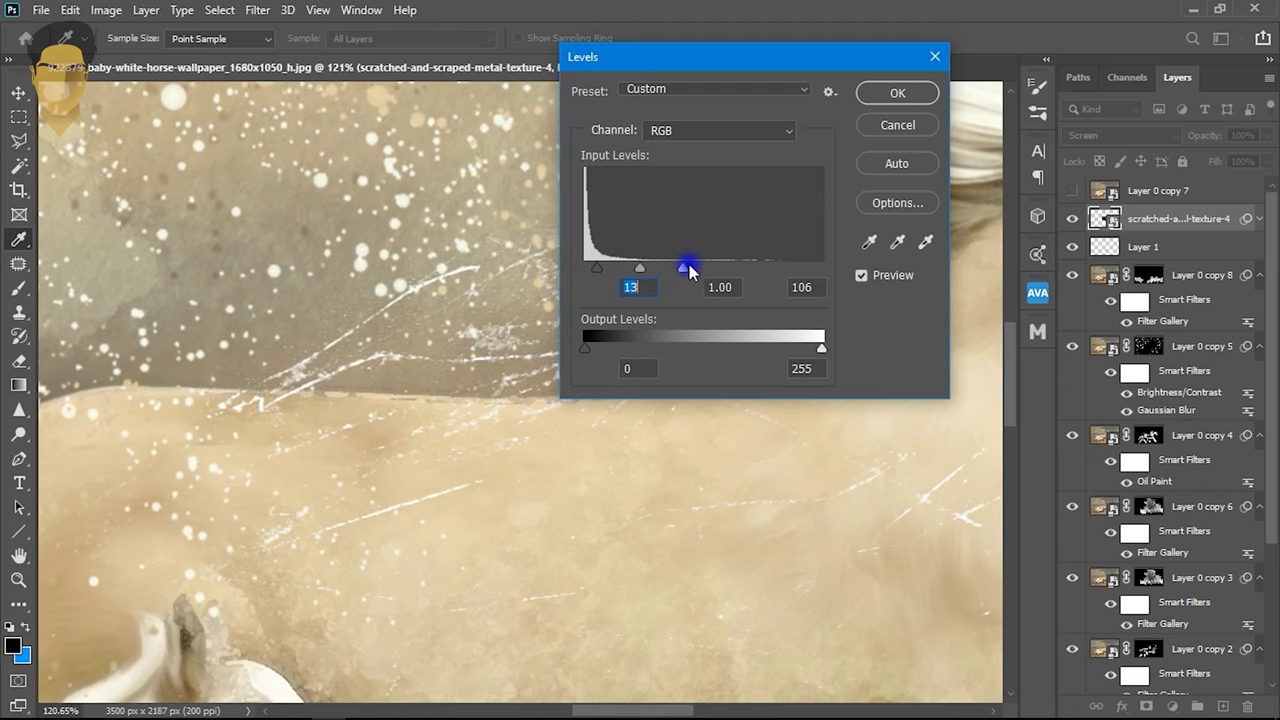
click(897, 93)
key(m)
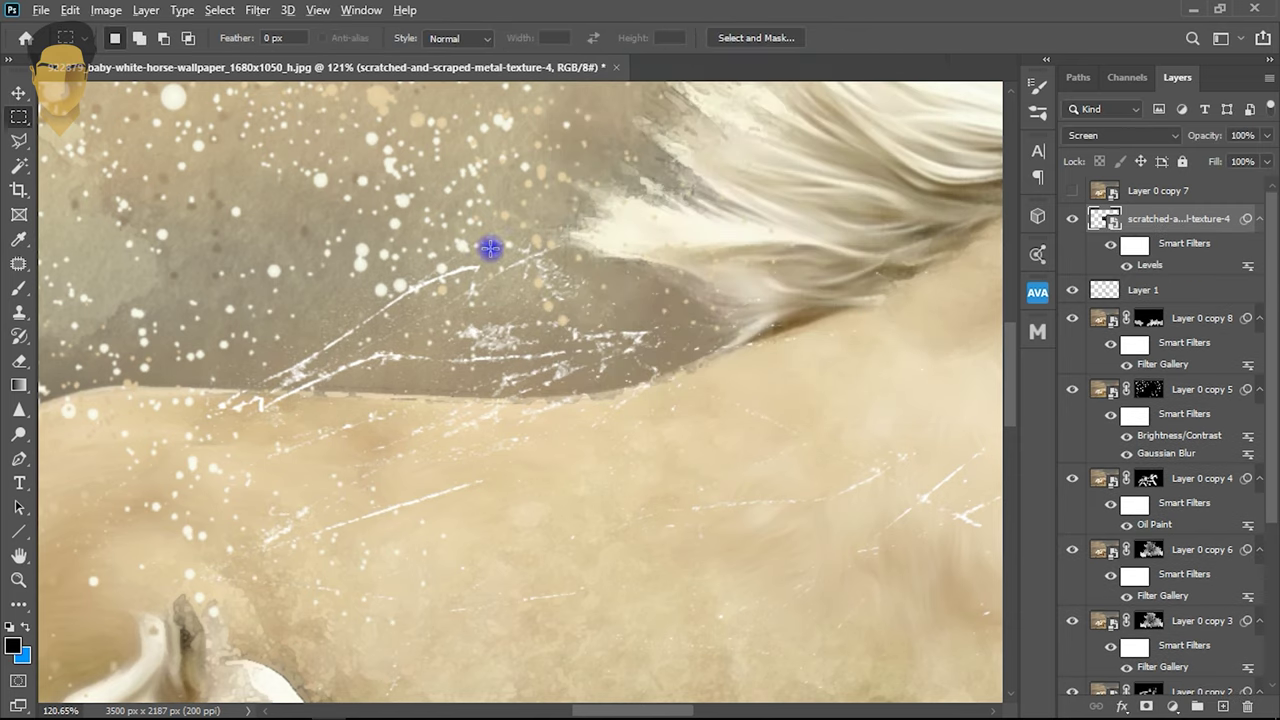
scroll(309, 206, down, 5)
scroll(492, 428, up, 1)
scroll(634, 397, down, 2)
scroll(520, 351, right, 3)
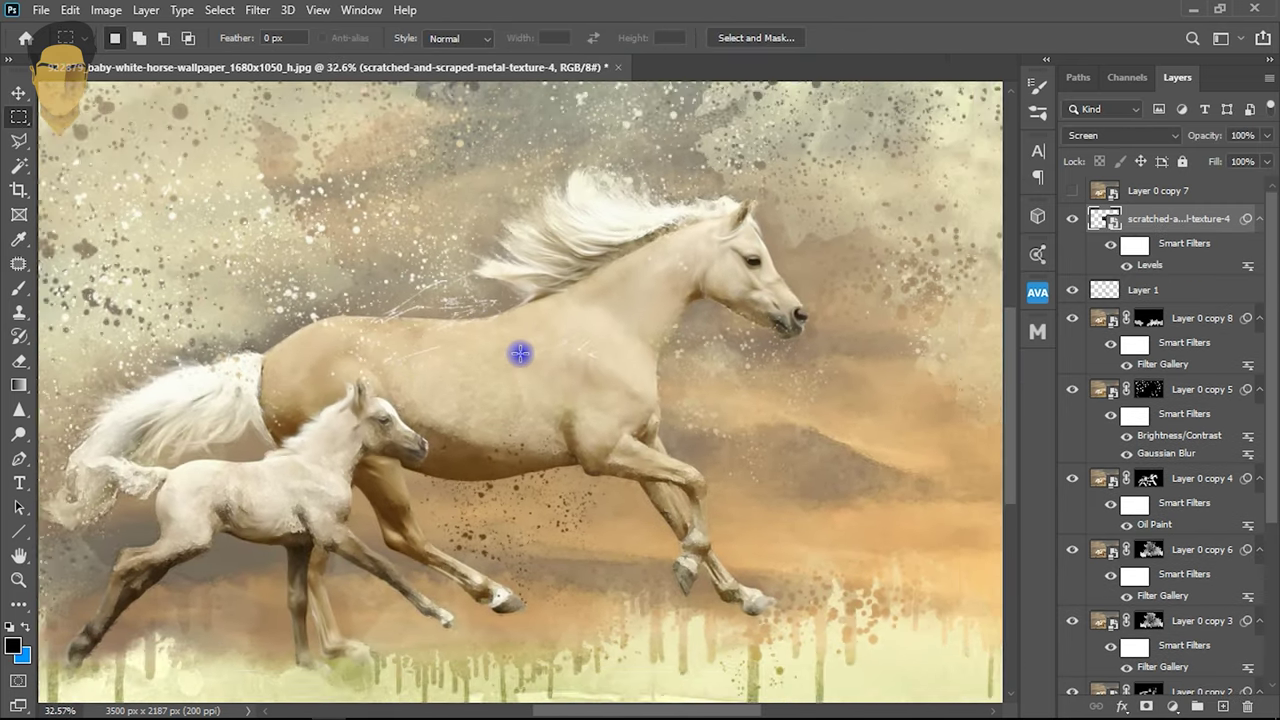
- Duplicate the scratch texture, move the copy right and down, and flip it vertically
key(ctrl+j)
key(ctrl+t)
click(689, 306)
drag(450, 320, 748, 405)
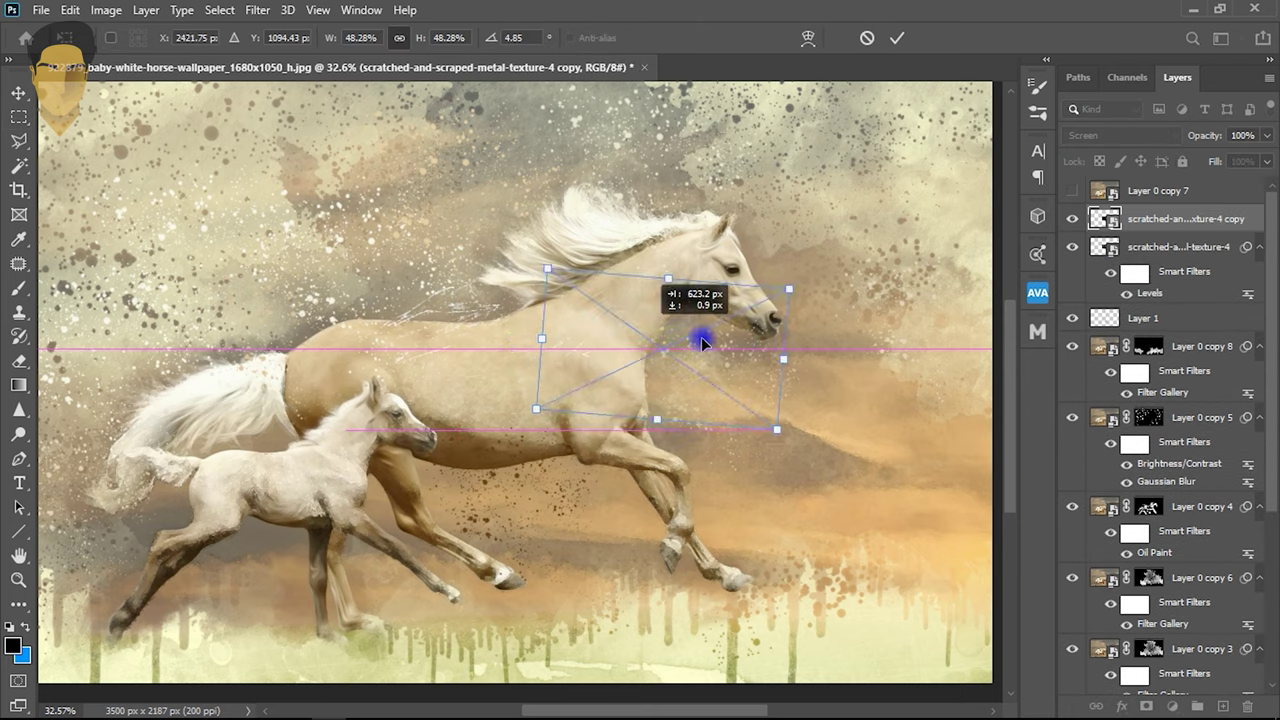
right_click(712, 412)
click(758, 394)
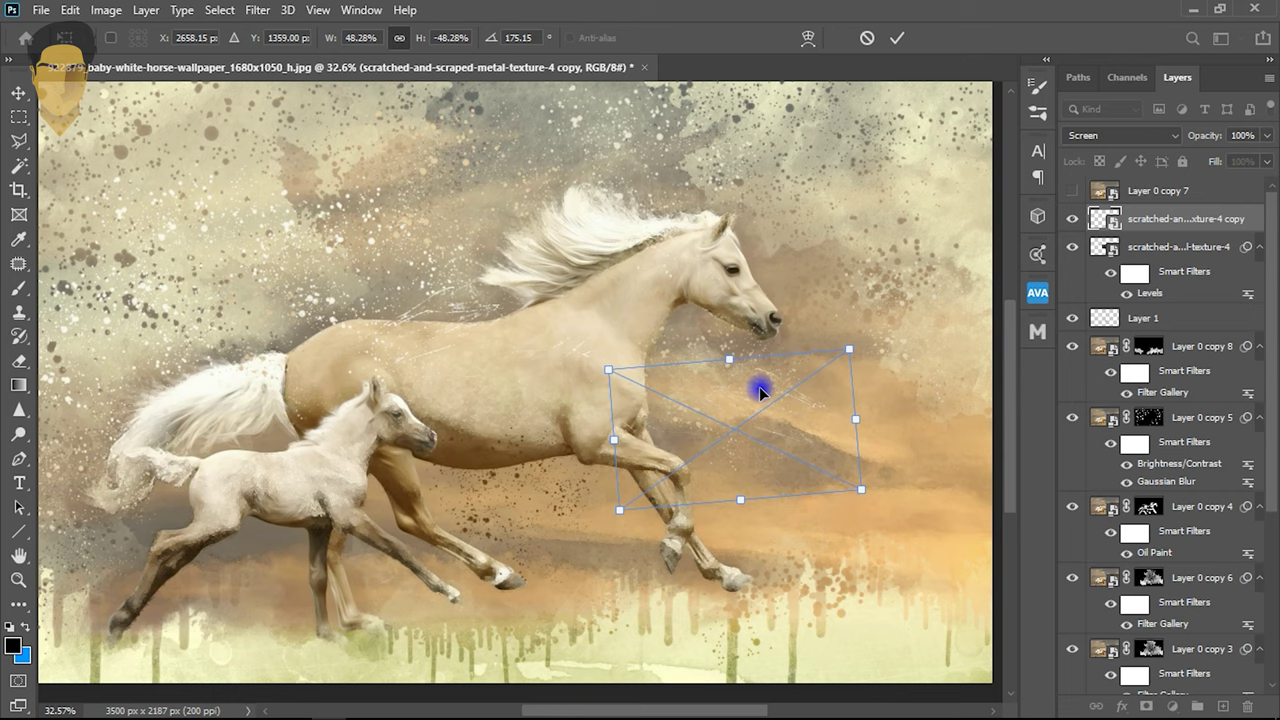
key(Return)
- Rasterize both the texture copy and the original scratch texture layer
shift+click(1191, 291)
right_click(1191, 291)
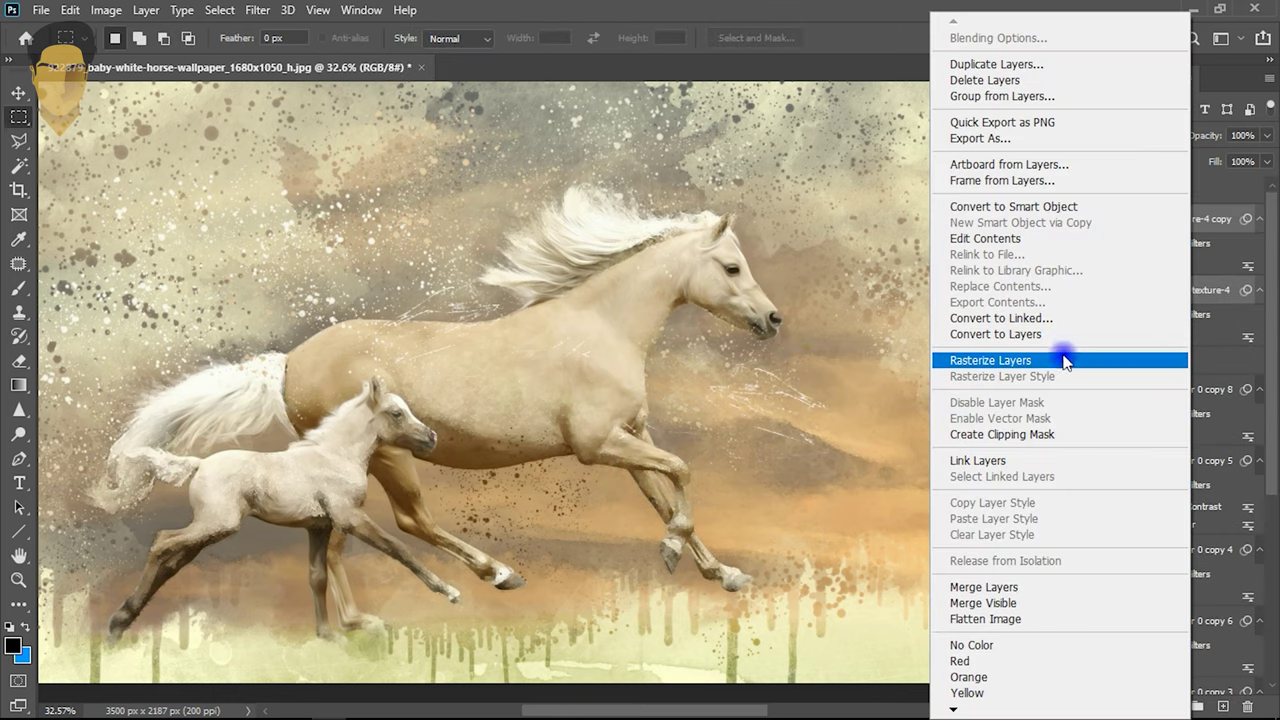
click(1218, 240)
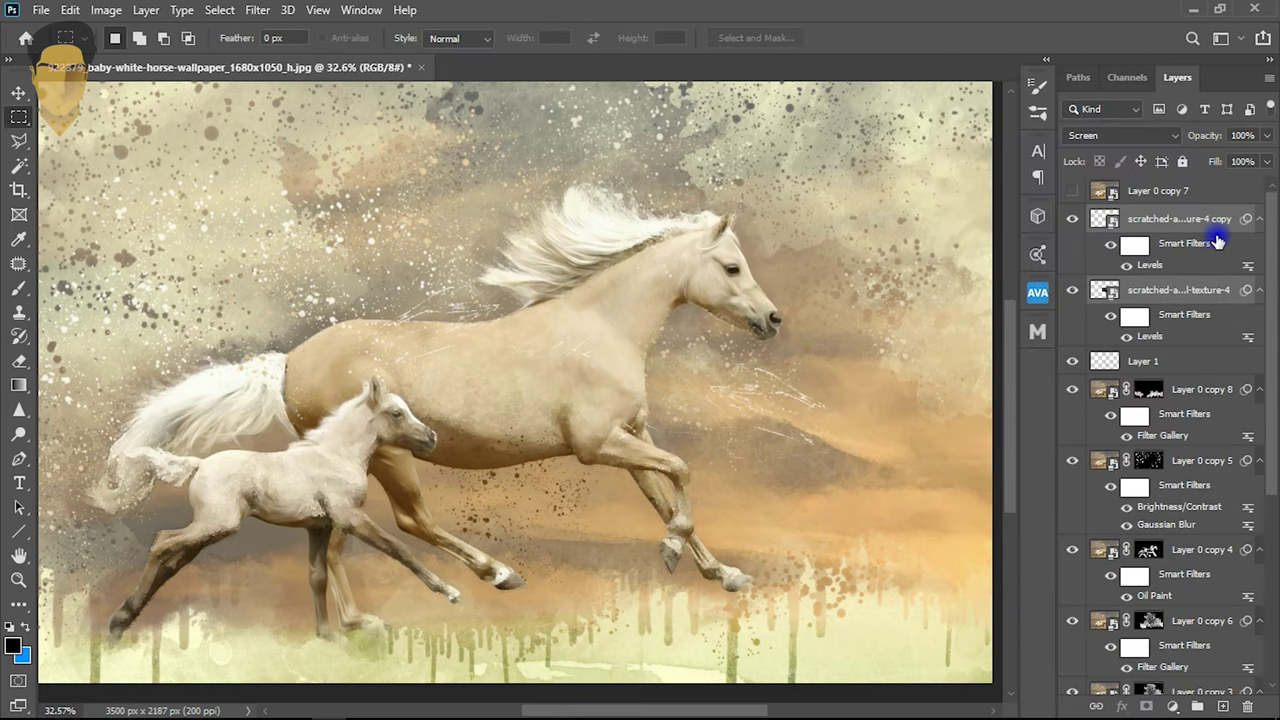
click(1220, 233)
right_click(1220, 233)
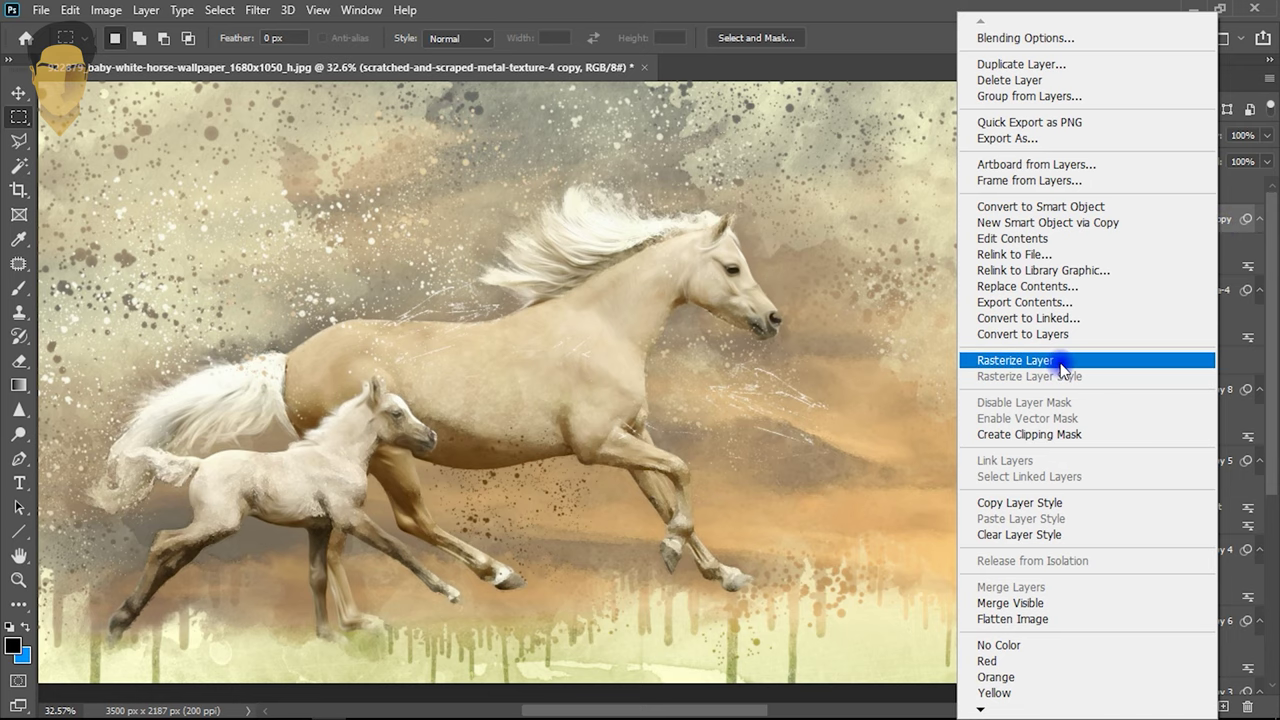
click(1058, 360)
right_click(1198, 253)
click(990, 357)
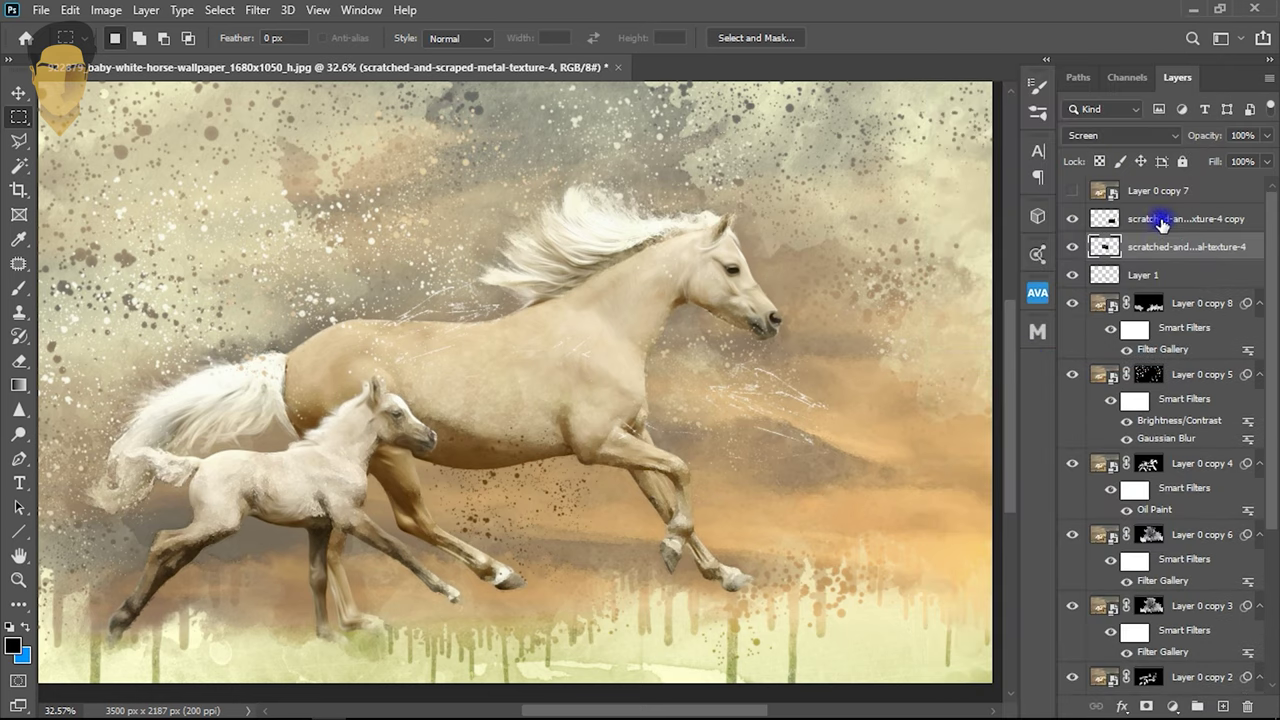
- Add another texture copy positioned over the foal's legs
key(ctrl+j)
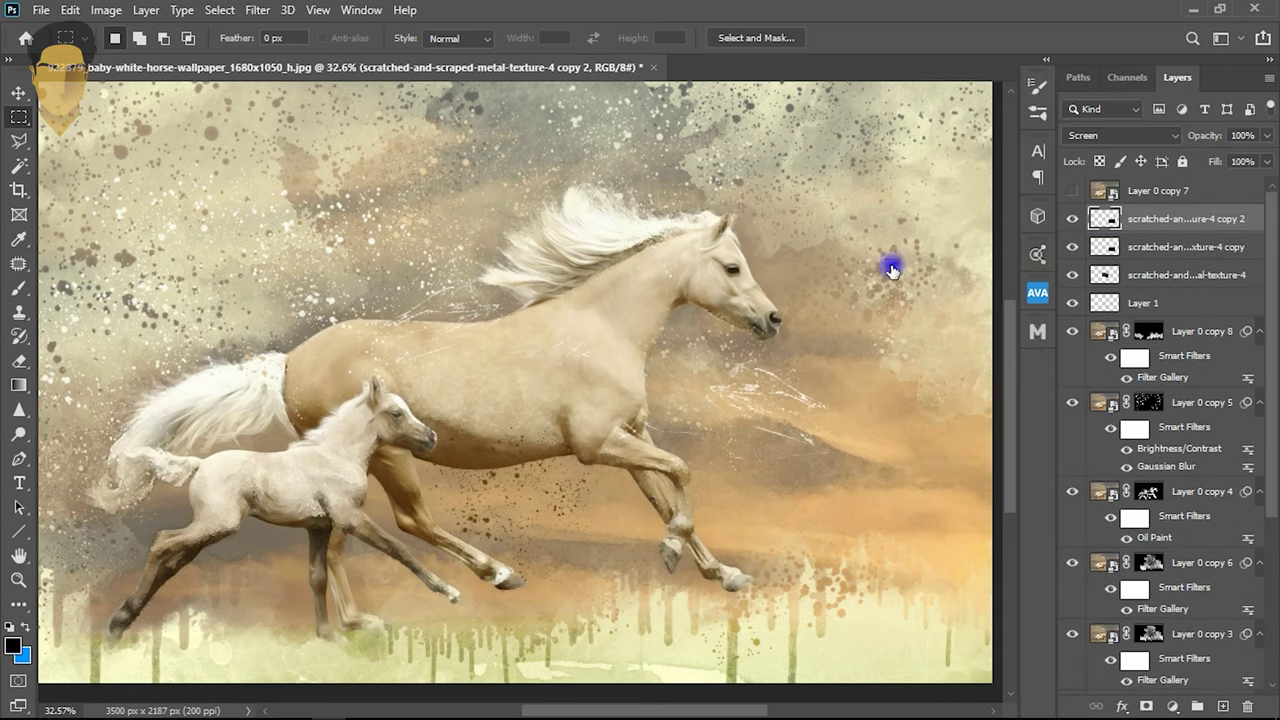
key(ctrl+t)
mouse_move(743, 377)
mouse_down()
mouse_move(255, 557)
mouse_move(251, 603)
mouse_move(224, 548)
mouse_up()
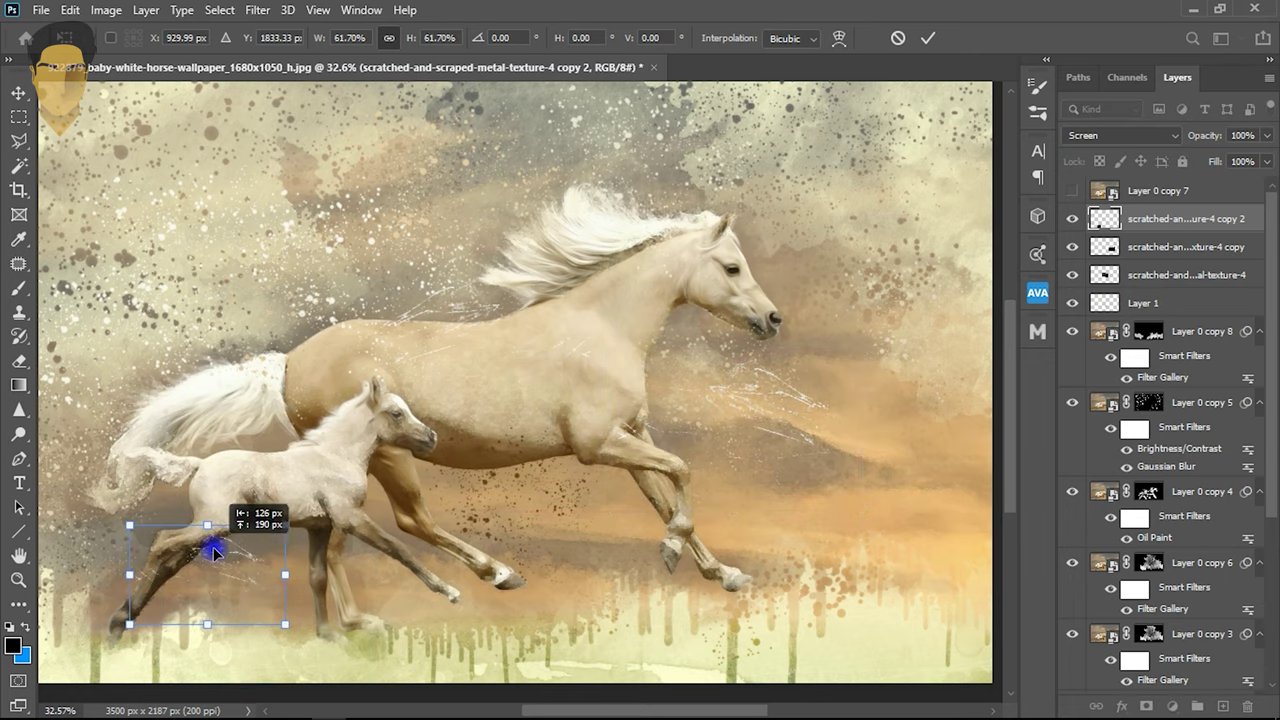
key(Return)
scroll(191, 586, down, 1)
scroll(266, 460, down, 1)
scroll(343, 449, up, 1)
scroll(546, 493, up, 1)
scroll(560, 515, up, 1)
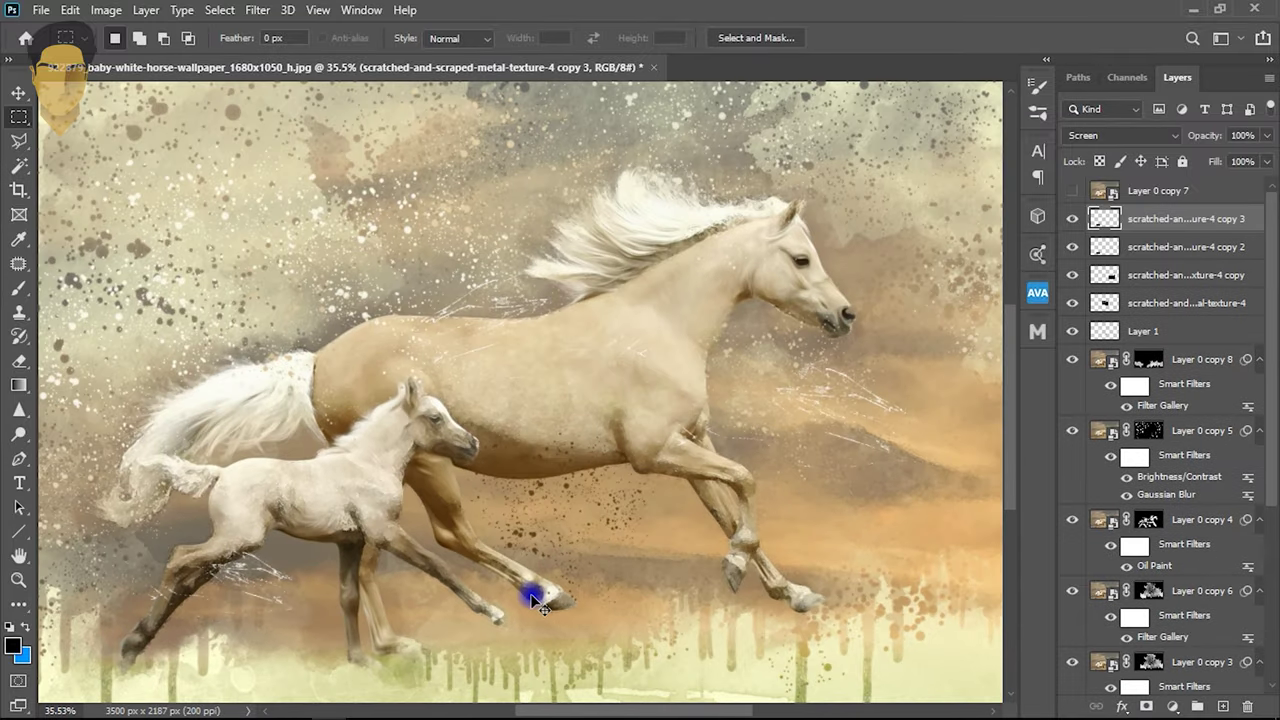
- Move the newest texture copy up and right and scale it to about 64%
key(ctrl+t)
drag(249, 574, 500, 492)
drag(486, 560, 471, 537)
key(Return)
key(m)
scroll(549, 508, up, 2)
scroll(280, 643, down, 2)
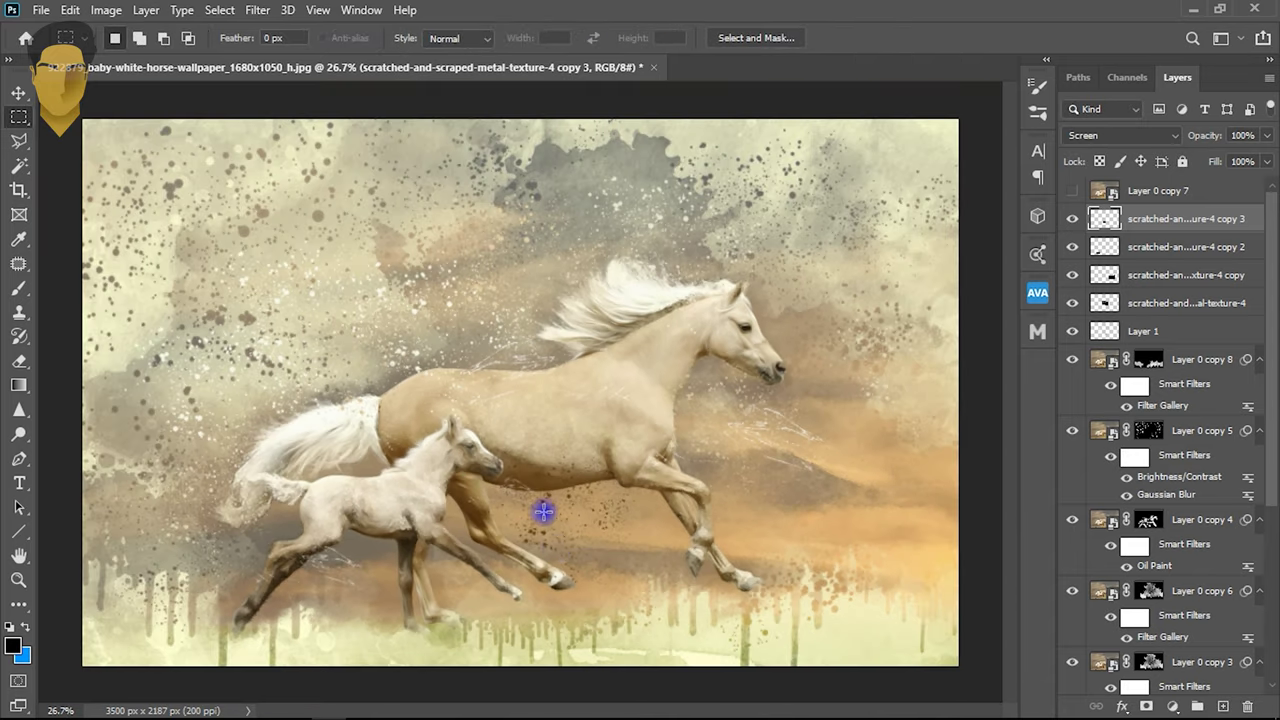
scroll(600, 450, up, 2)
- Fade texture copy 2 to 47% opacity, then select texture copy 3
click(1185, 246)
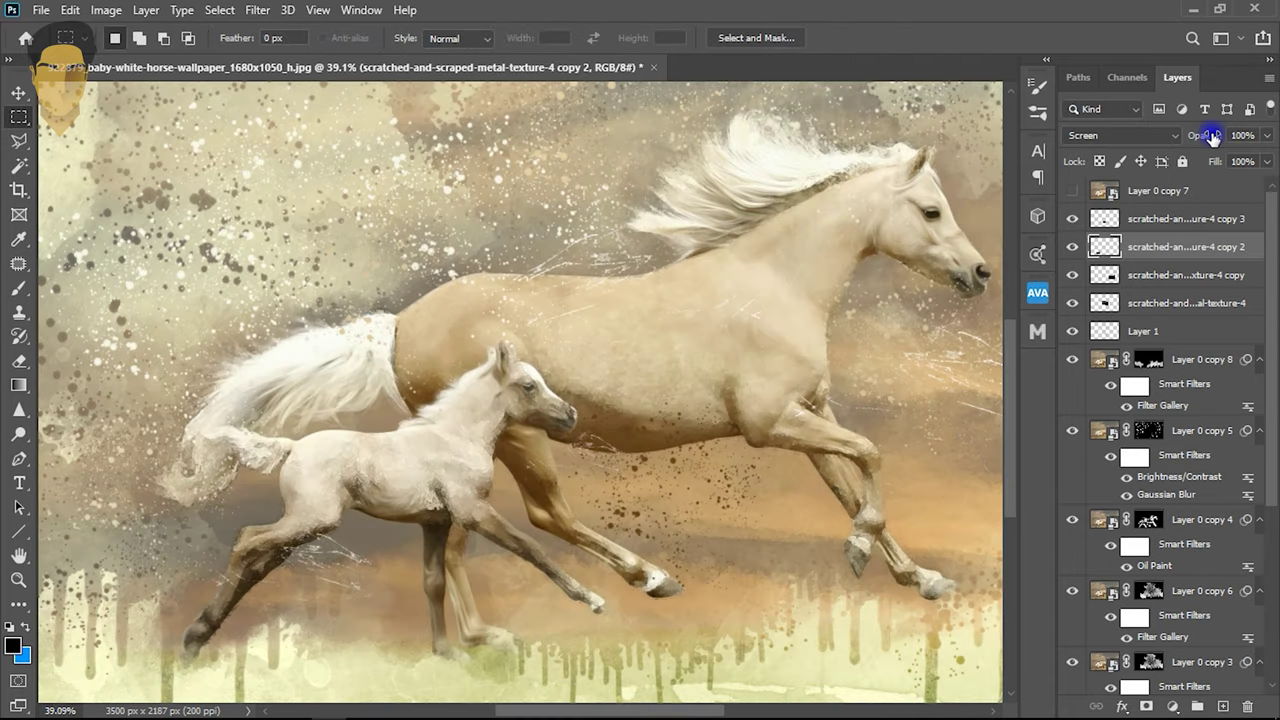
scroll(806, 400, down, 2)
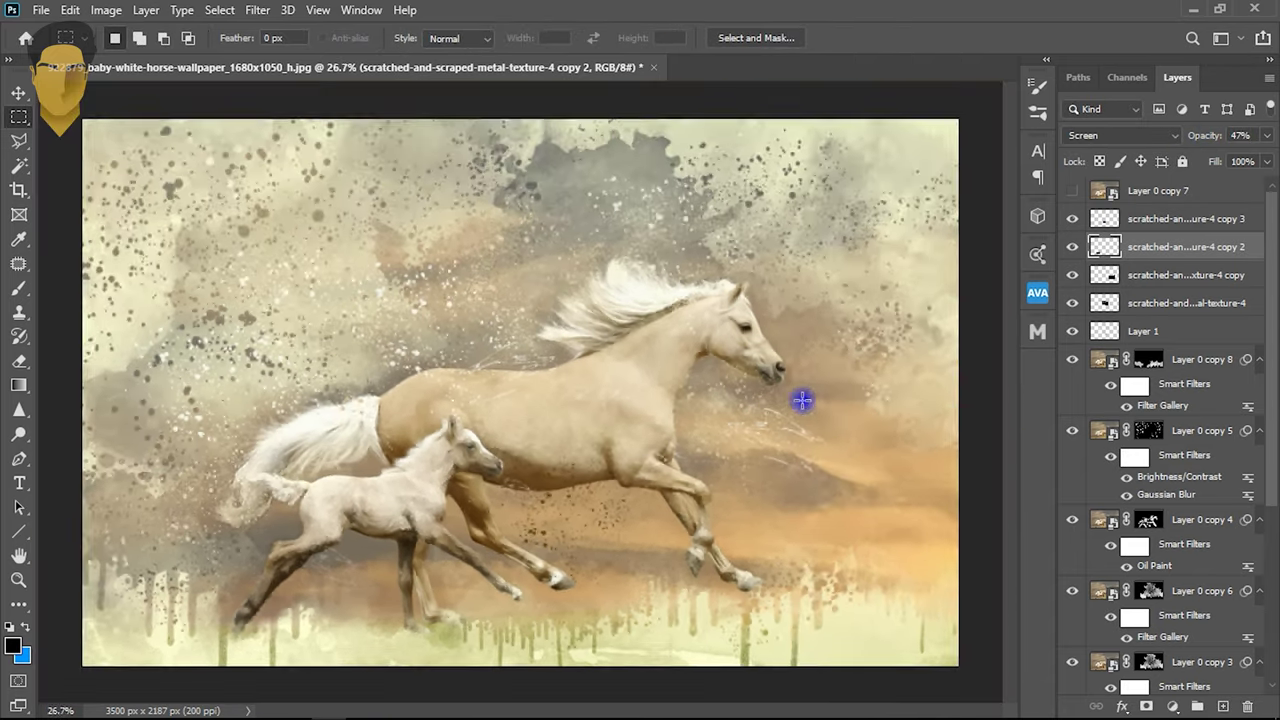
scroll(449, 449, up, 1)
scroll(449, 449, down, 1)
scroll(525, 447, down, 1)
scroll(525, 447, up, 1)
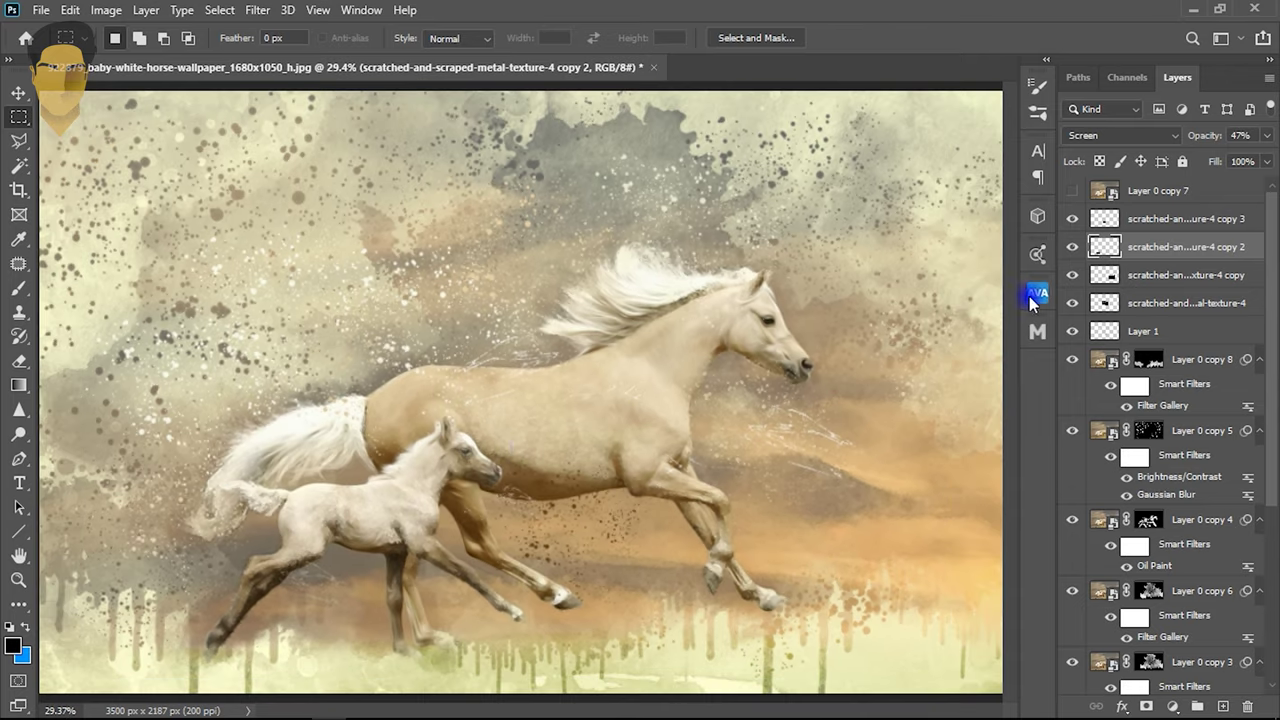
click(1166, 235)
- Add an empty layer above the textures and pick Brush preset 6
click(1220, 705)
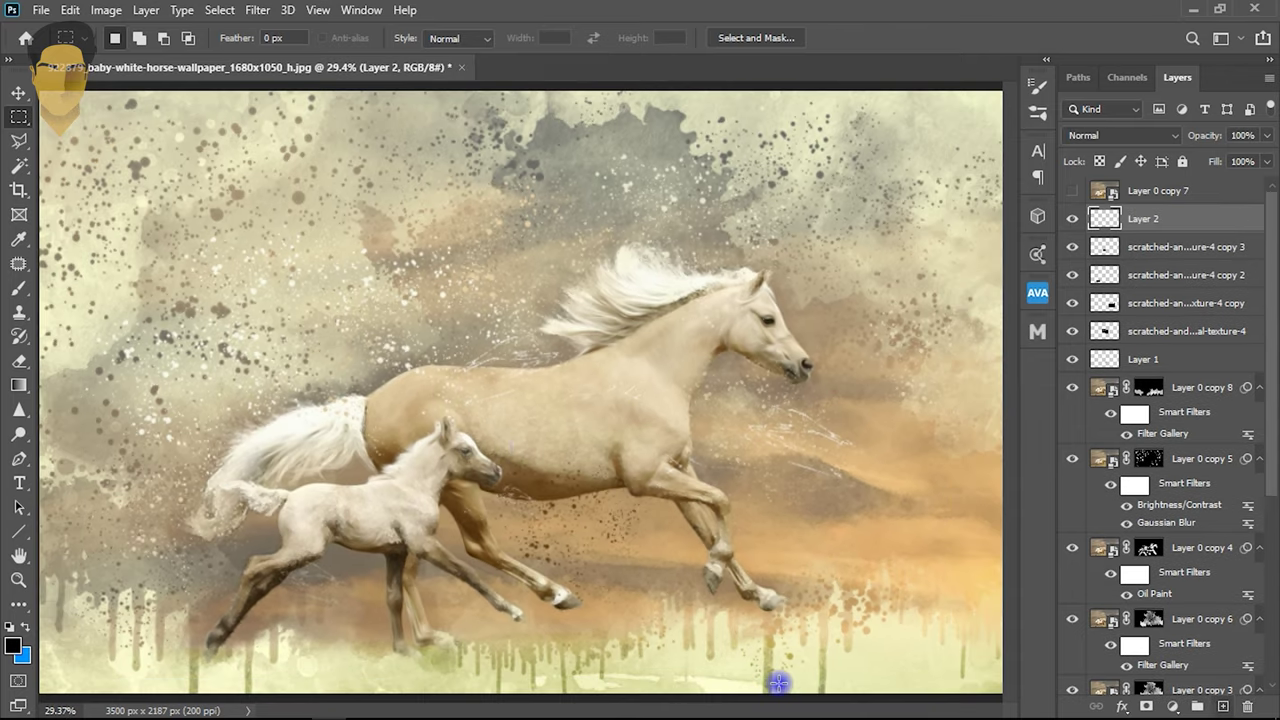
click(18, 290)
right_click(508, 263)
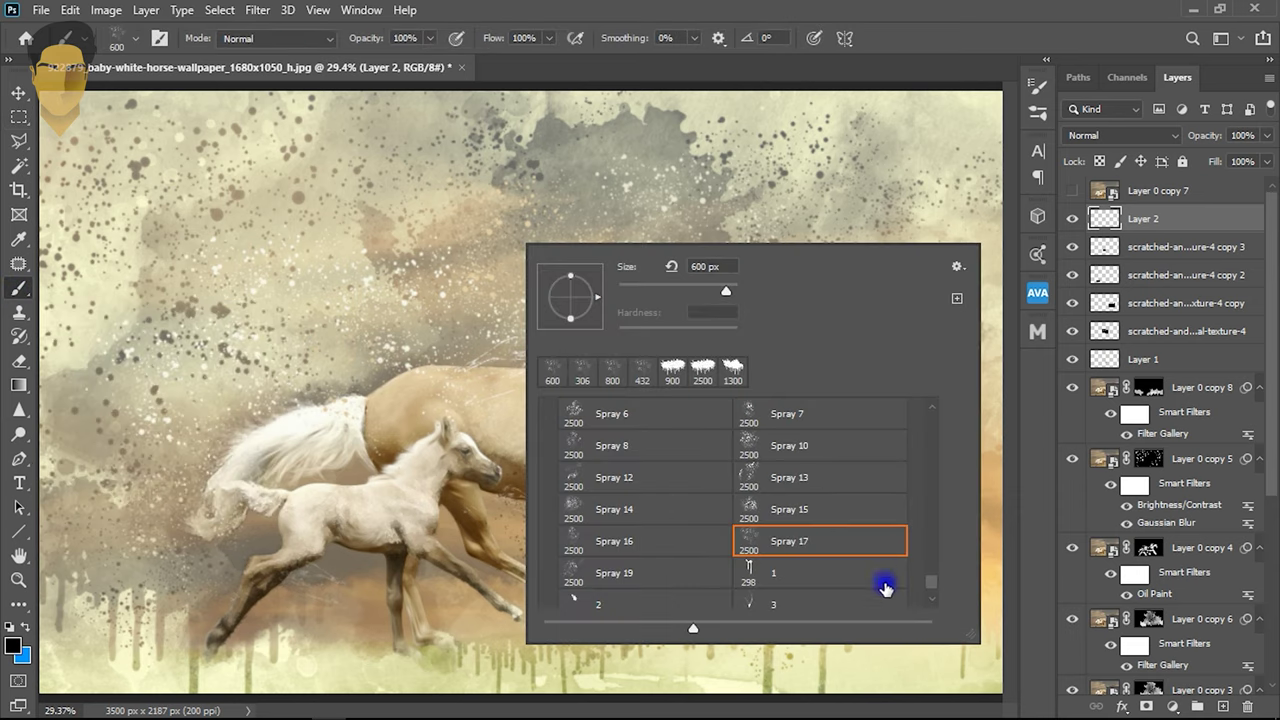
scroll(927, 592, down, 3)
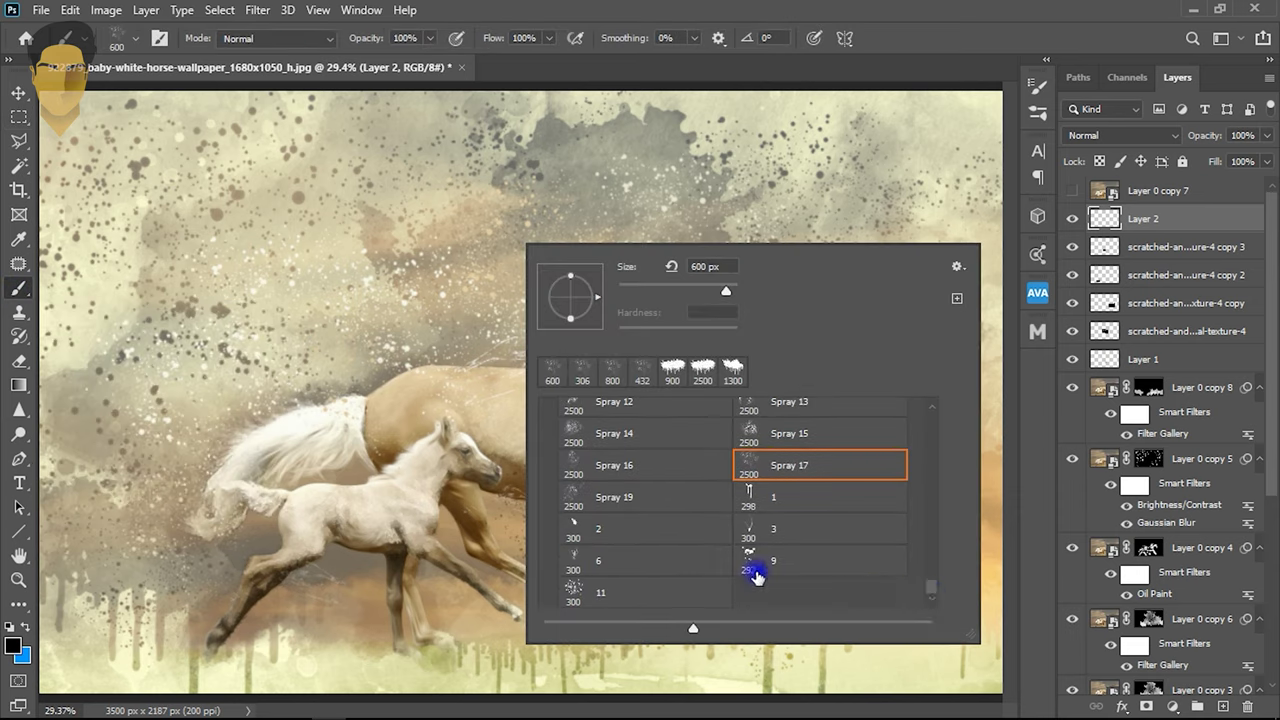
click(594, 555)
click(480, 331)
- Set the foreground colour to tan and enlarge the brush to 1811 px
scroll(494, 351, up, 3)
alt+click(375, 391)
scroll(600, 330, up, 1)
right_click(620, 322)
drag(818, 368, 824, 368)
key(Return)
scroll(763, 391, down, 2)
scroll(777, 406, down, 1)
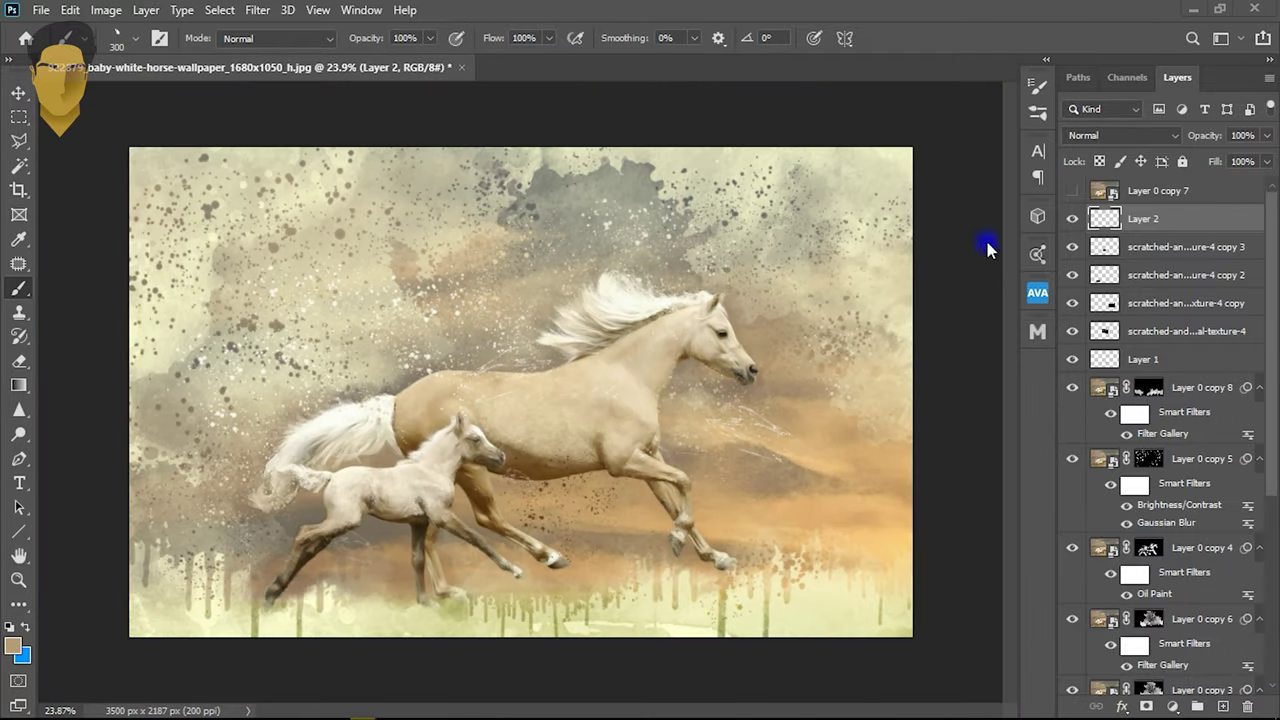
- Show Layer 0 copy 7 and keep a hidden duplicate (copy 9) as backup
click(1074, 191)
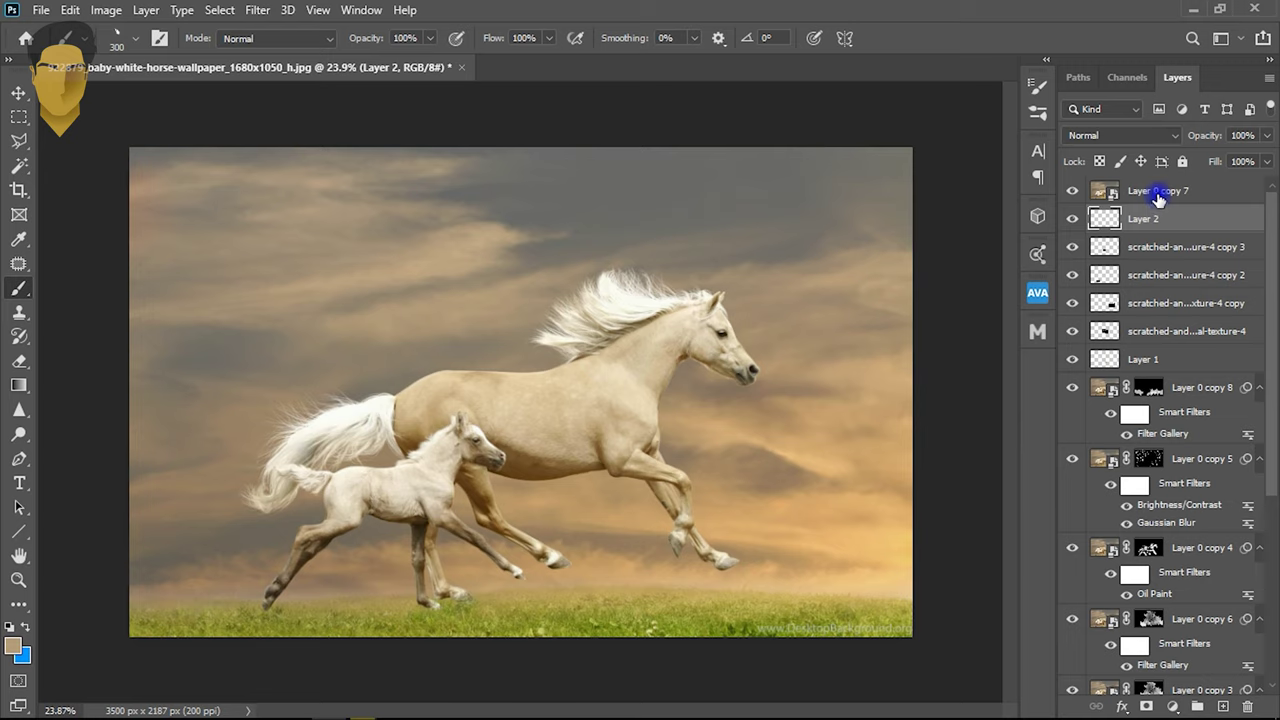
click(1157, 199)
key(ctrl+j)
click(1072, 191)
click(1165, 220)
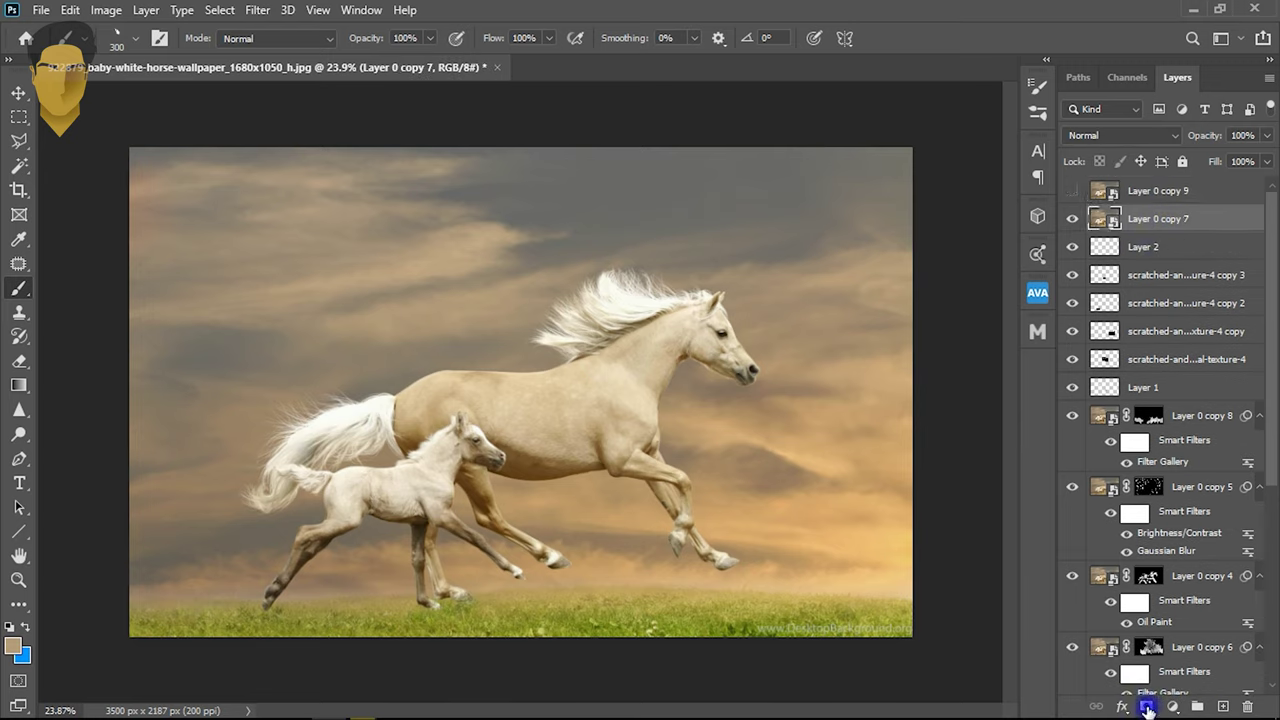
- Apply a 27.7 px Gaussian Blur to Layer 0 copy 7 and hide it with an inverted mask
click(256, 9)
mouse_move(270, 221)
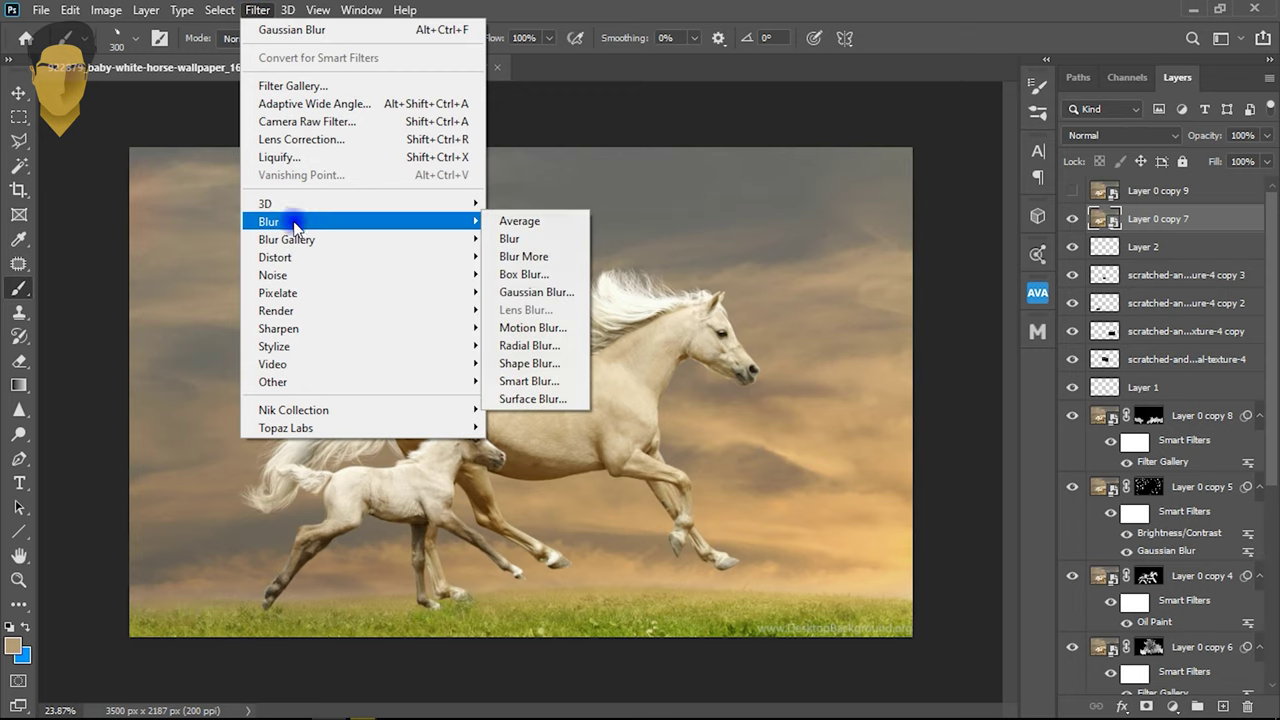
click(527, 297)
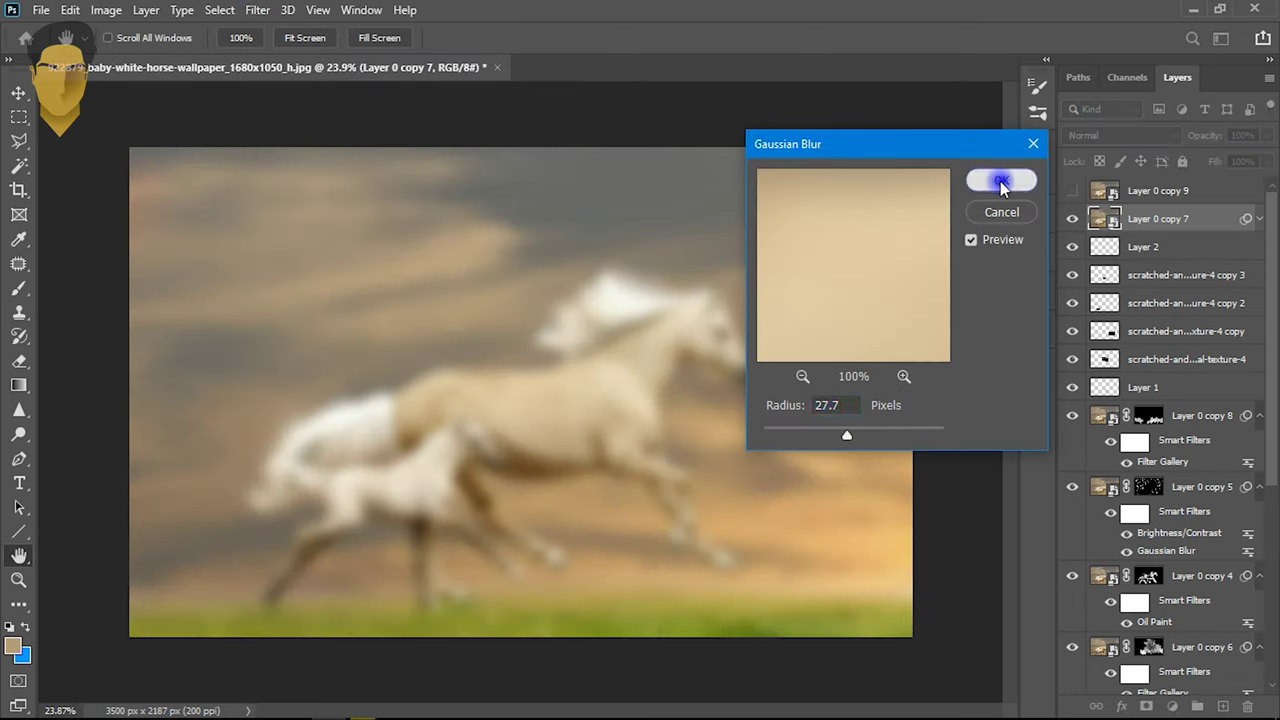
click(1002, 183)
key(b)
click(1147, 706)
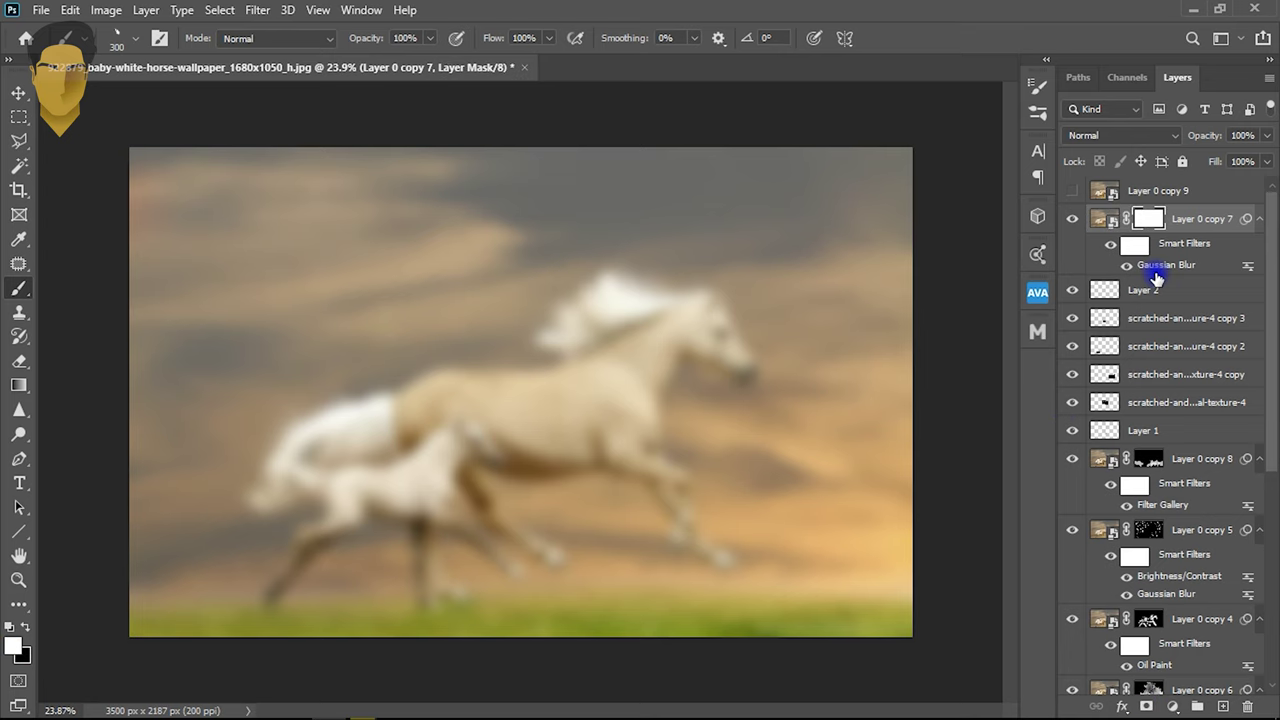
key(ctrl+i)
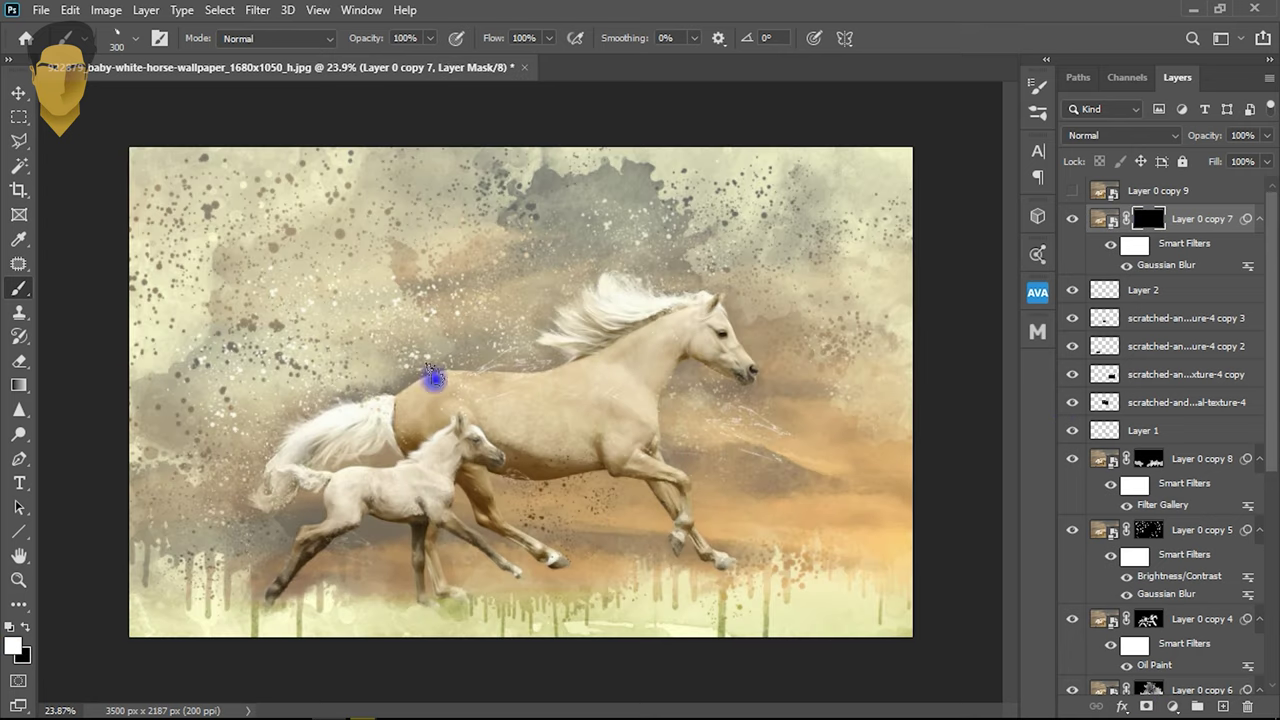
- Try brush preset 3 at 432 px, then brush preset 6 at 401 px
scroll(517, 345, up, 2)
right_click(576, 295)
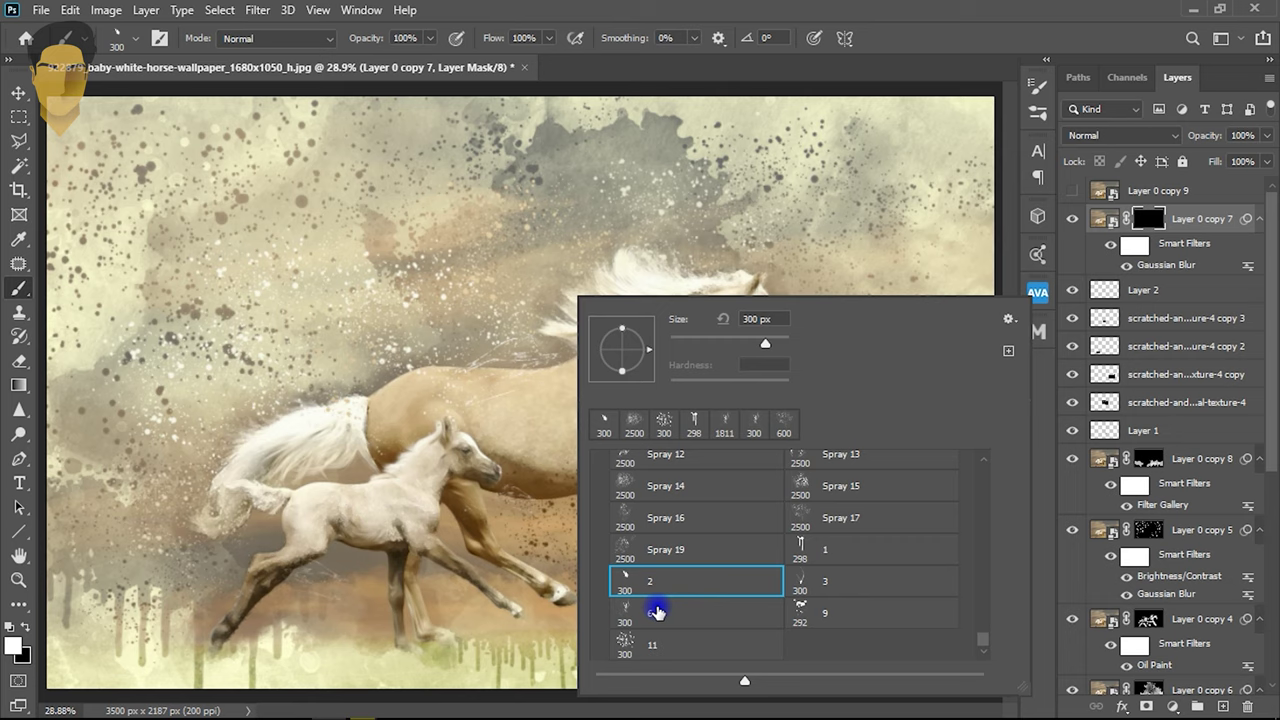
click(818, 575)
double_click(757, 319)
text(432)
key(Return)
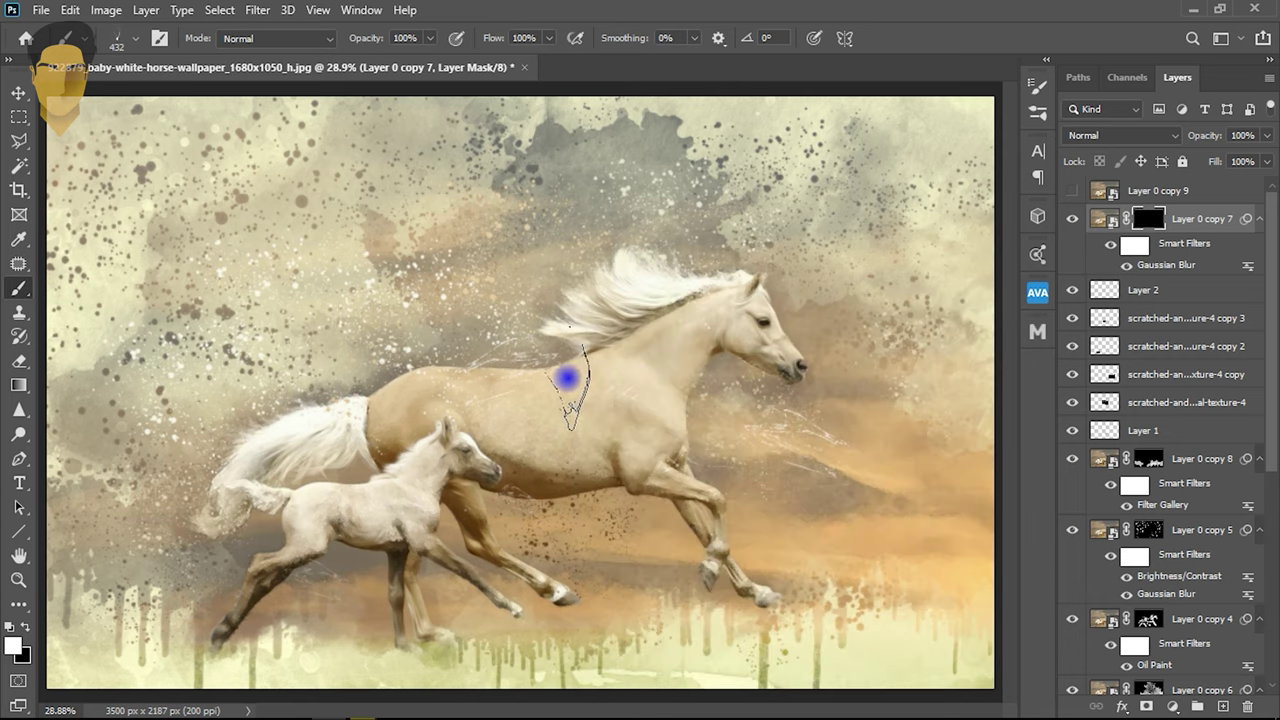
right_click(565, 372)
click(655, 636)
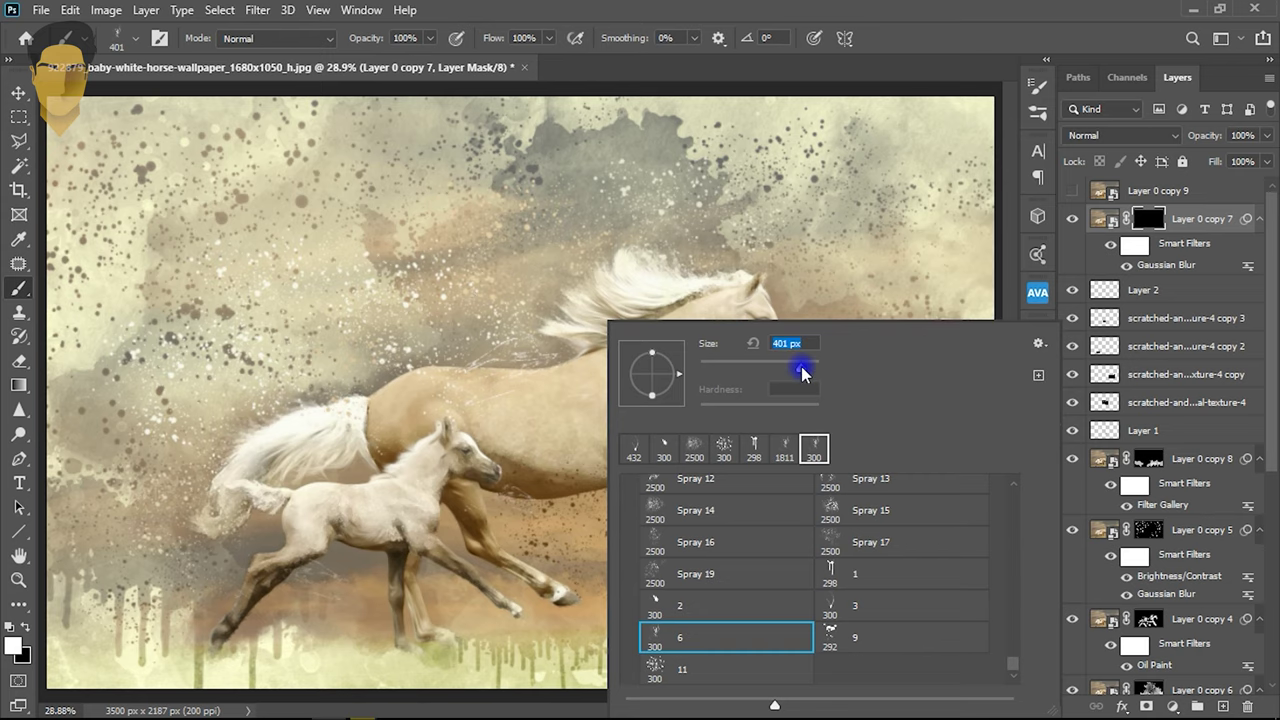
key(Return)
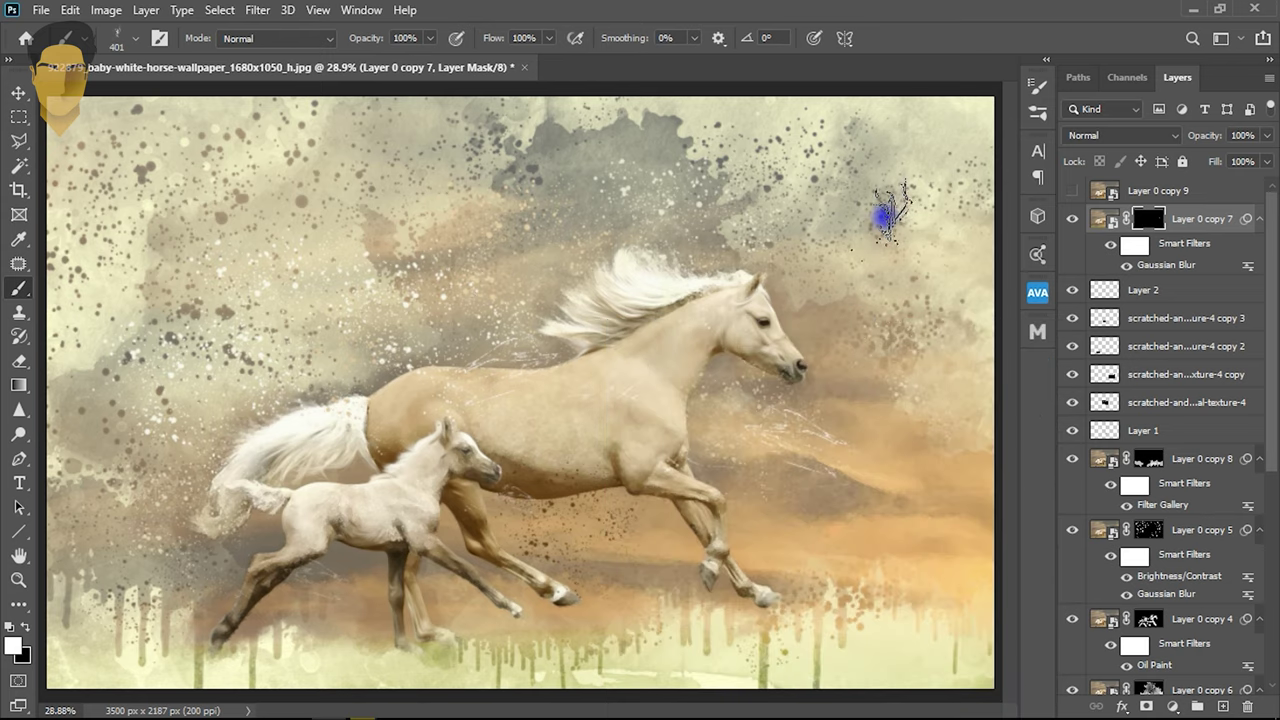
- Compare preset 9, return to preset 6, and paint a blurred mark near the mare's back
scroll(808, 441, up, 3)
scroll(726, 437, down, 2)
scroll(523, 477, up, 2)
right_click(597, 420)
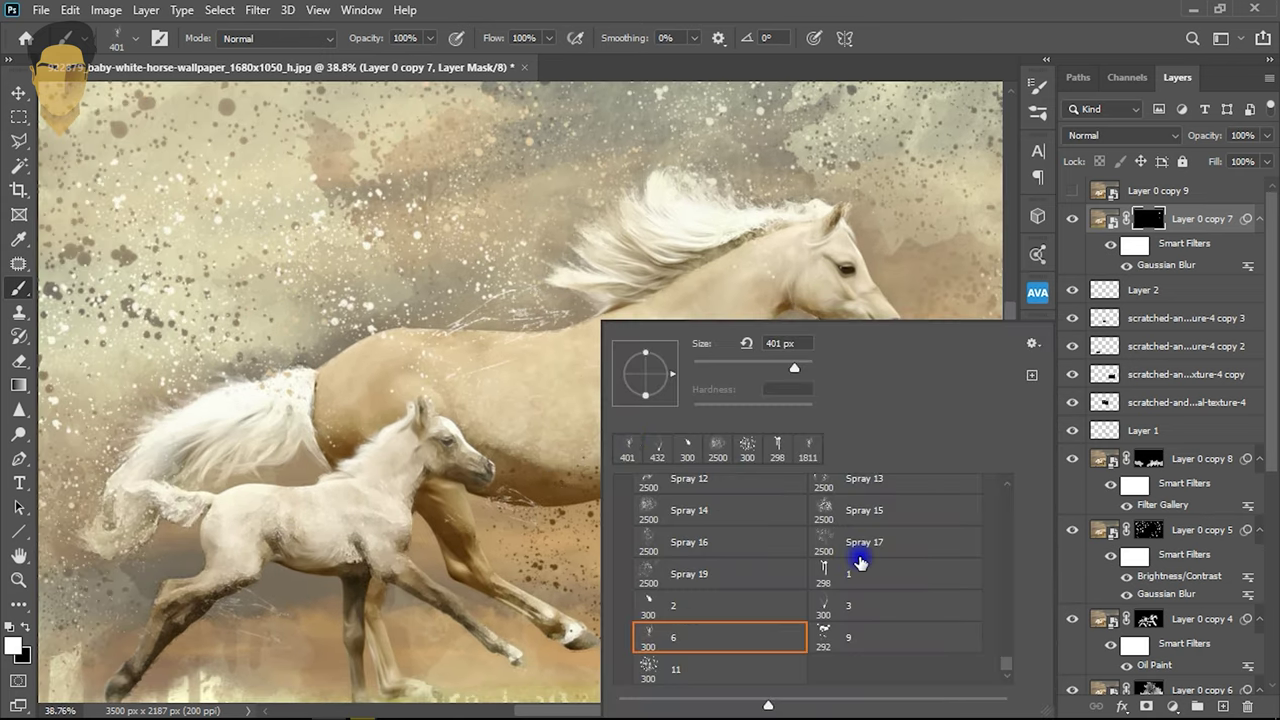
click(846, 633)
click(658, 638)
scroll(731, 566, up, 1)
scroll(731, 566, up, 1)
scroll(733, 570, up, 1)
scroll(733, 572, up, 1)
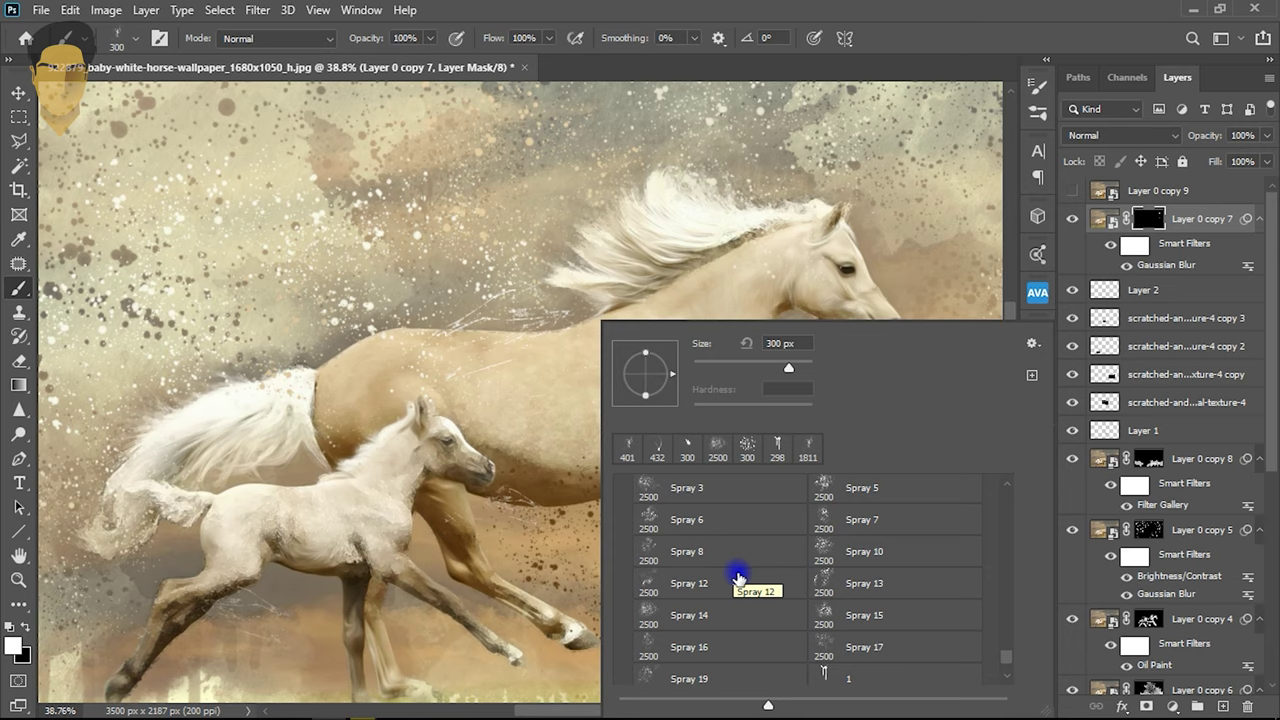
scroll(760, 575, down, 2)
scroll(740, 610, down, 1)
click(420, 228)
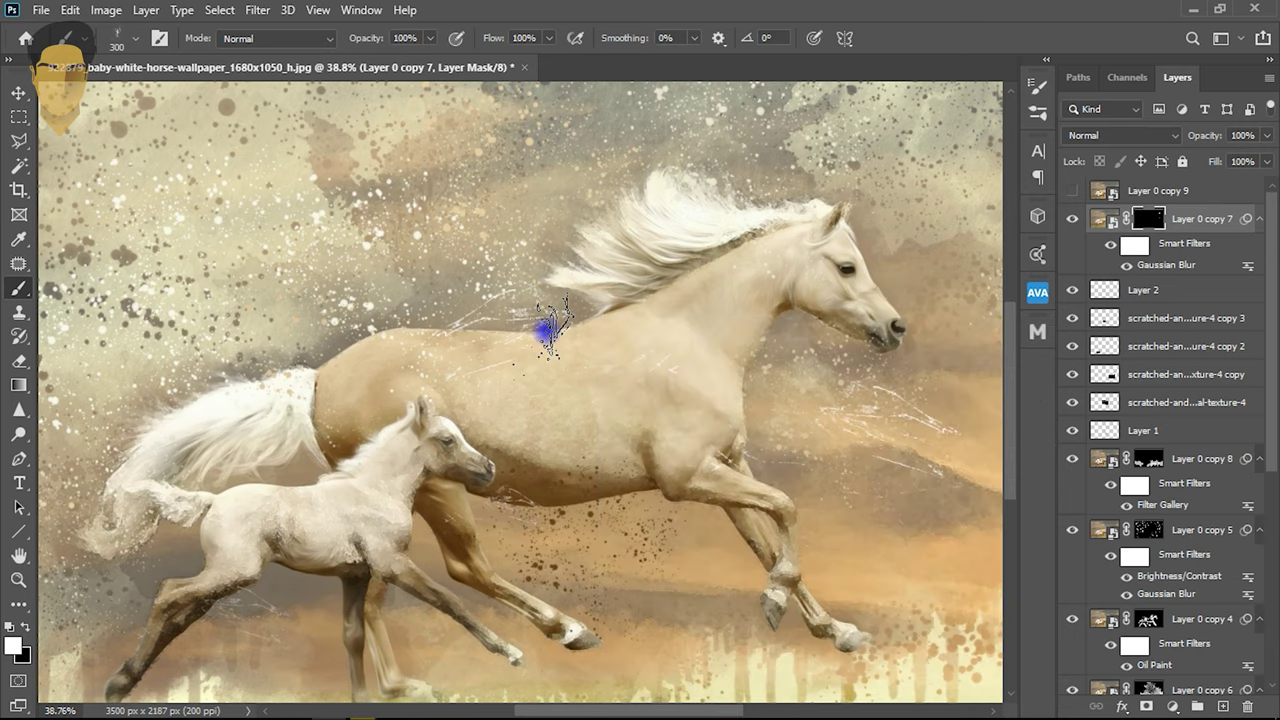
- Browse the brush presets and load the Spill E splatter brush
scroll(466, 351, down, 1)
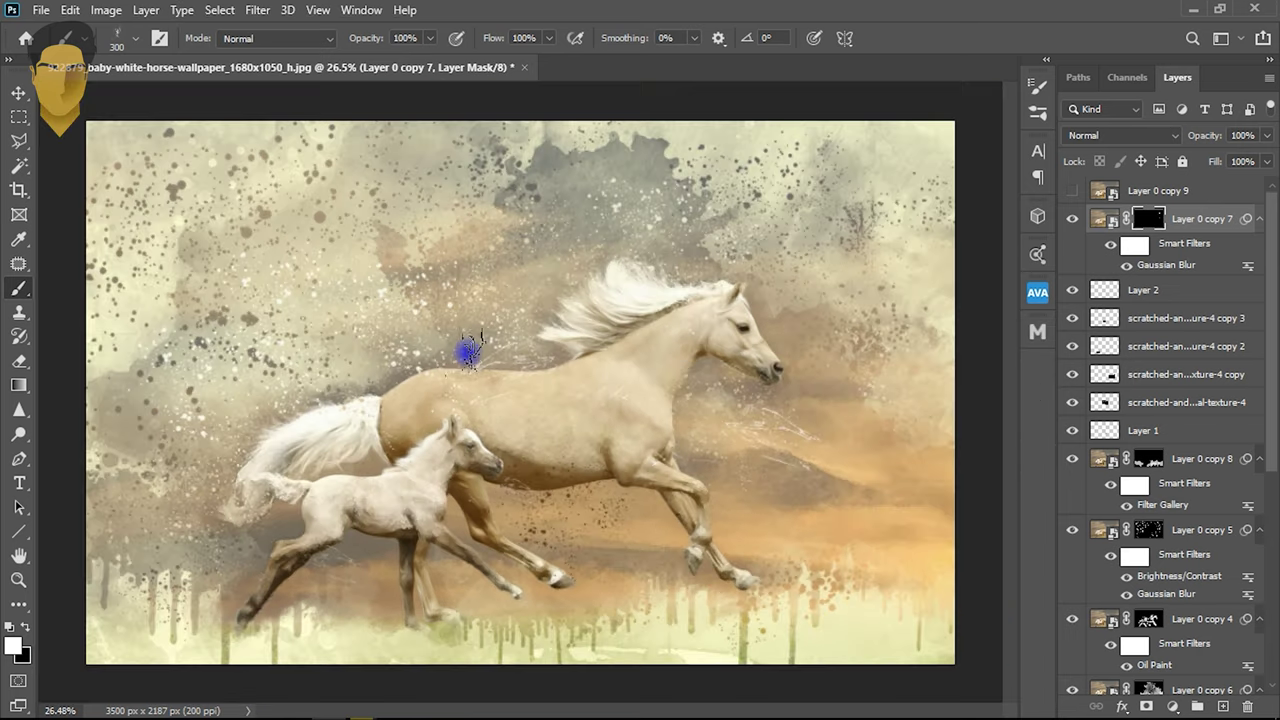
scroll(357, 317, down, 1)
scroll(357, 317, down, 1)
scroll(432, 300, down, 1)
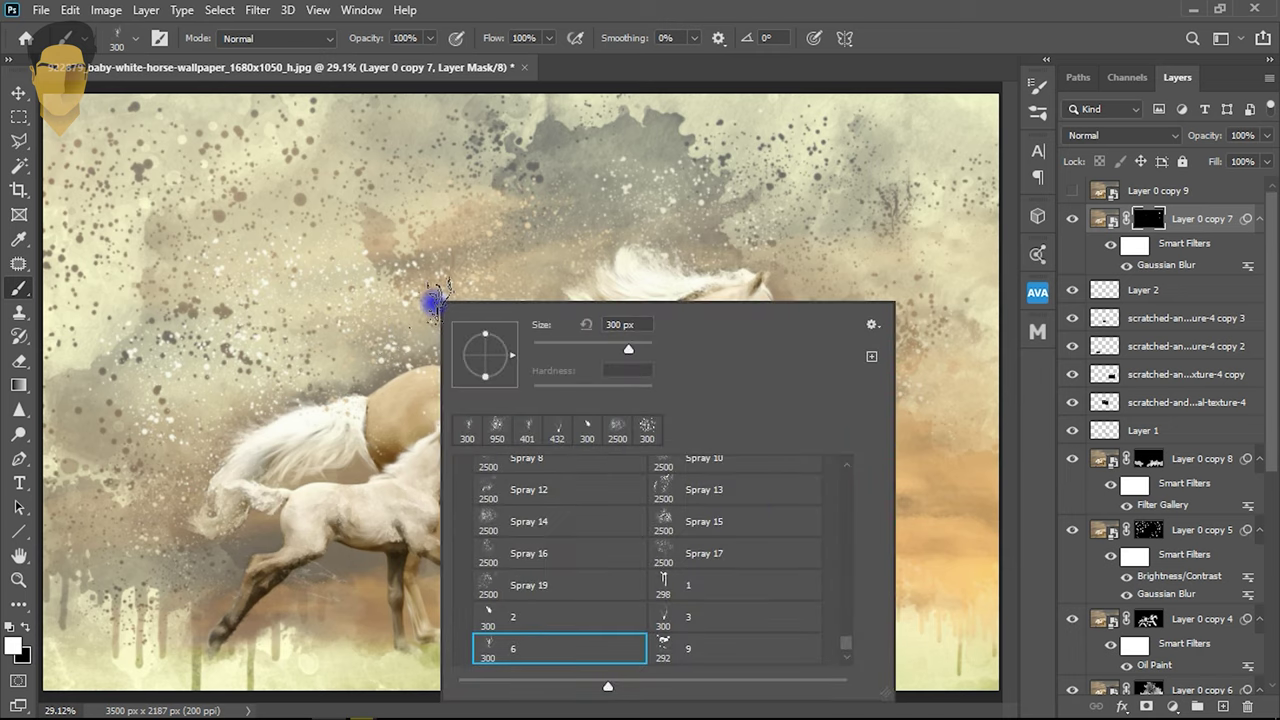
right_click(432, 300)
scroll(845, 640, down, 3)
scroll(846, 609, down, 3)
scroll(834, 591, down, 3)
scroll(840, 583, down, 3)
scroll(843, 583, up, 2)
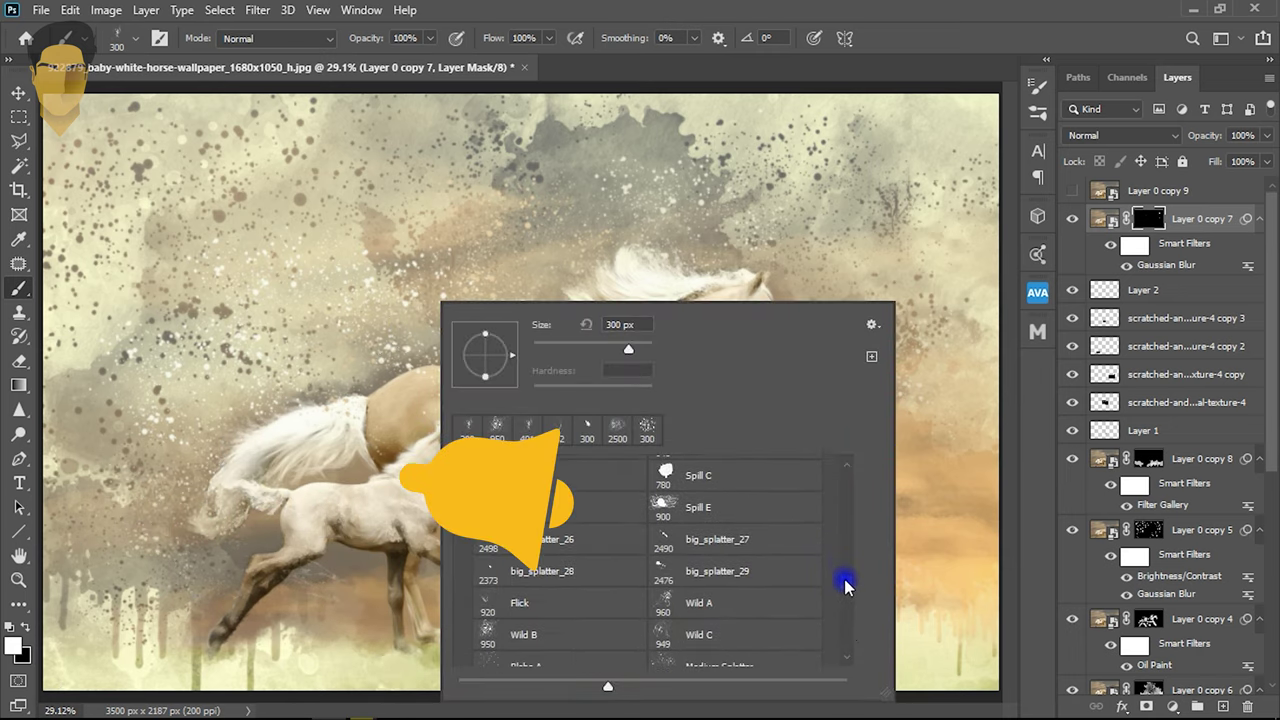
scroll(845, 580, up, 1)
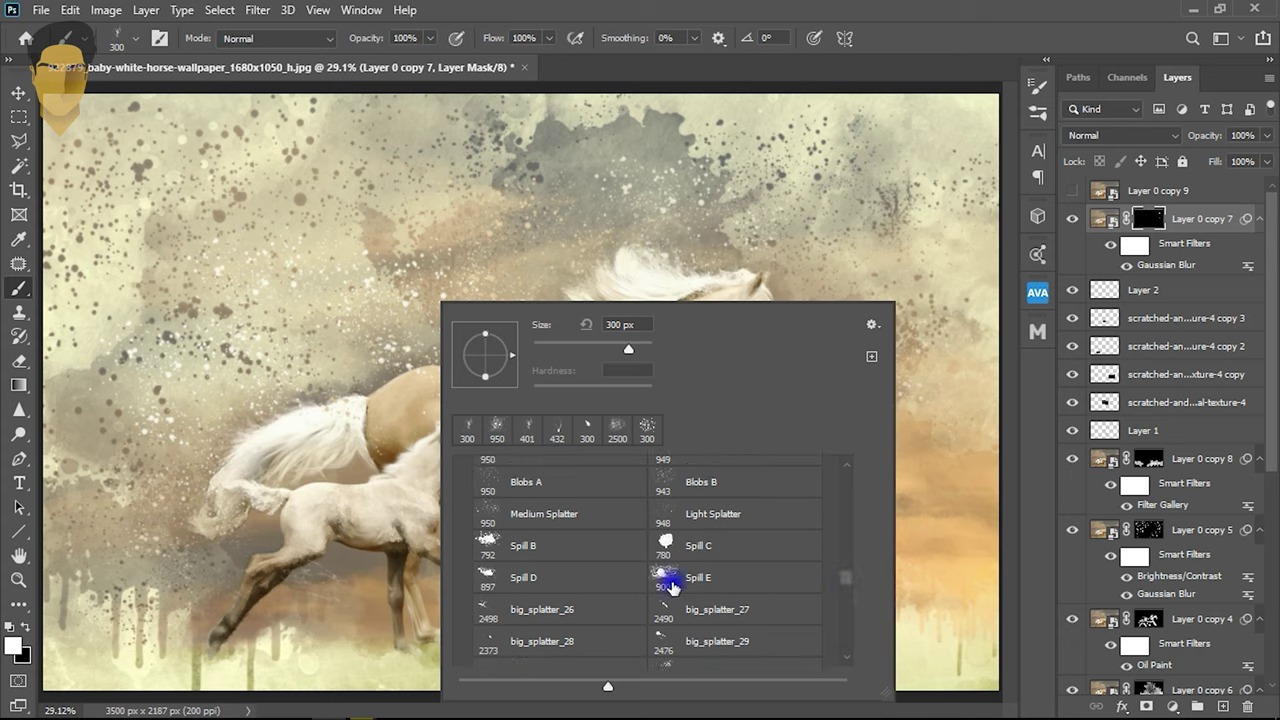
double_click(671, 577)
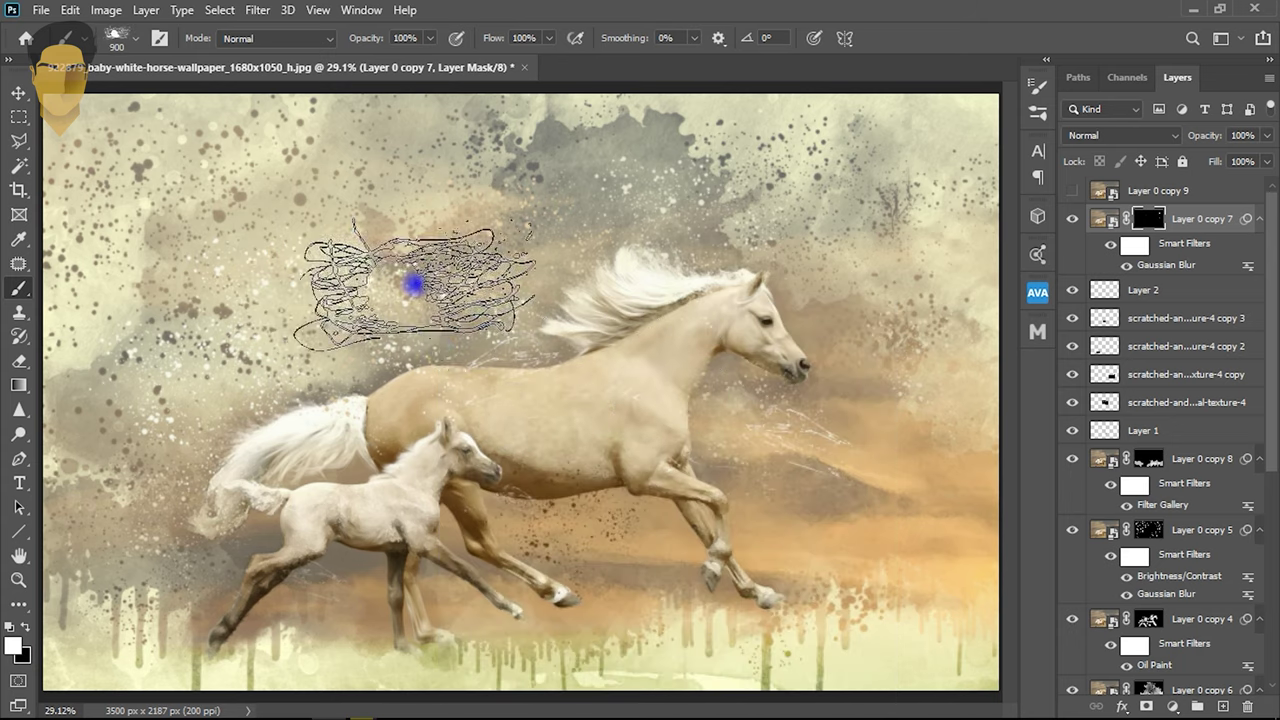
- Switch to the Spill B splatter brush at 61% opacity
right_click(423, 300)
click(470, 520)
key(Return)
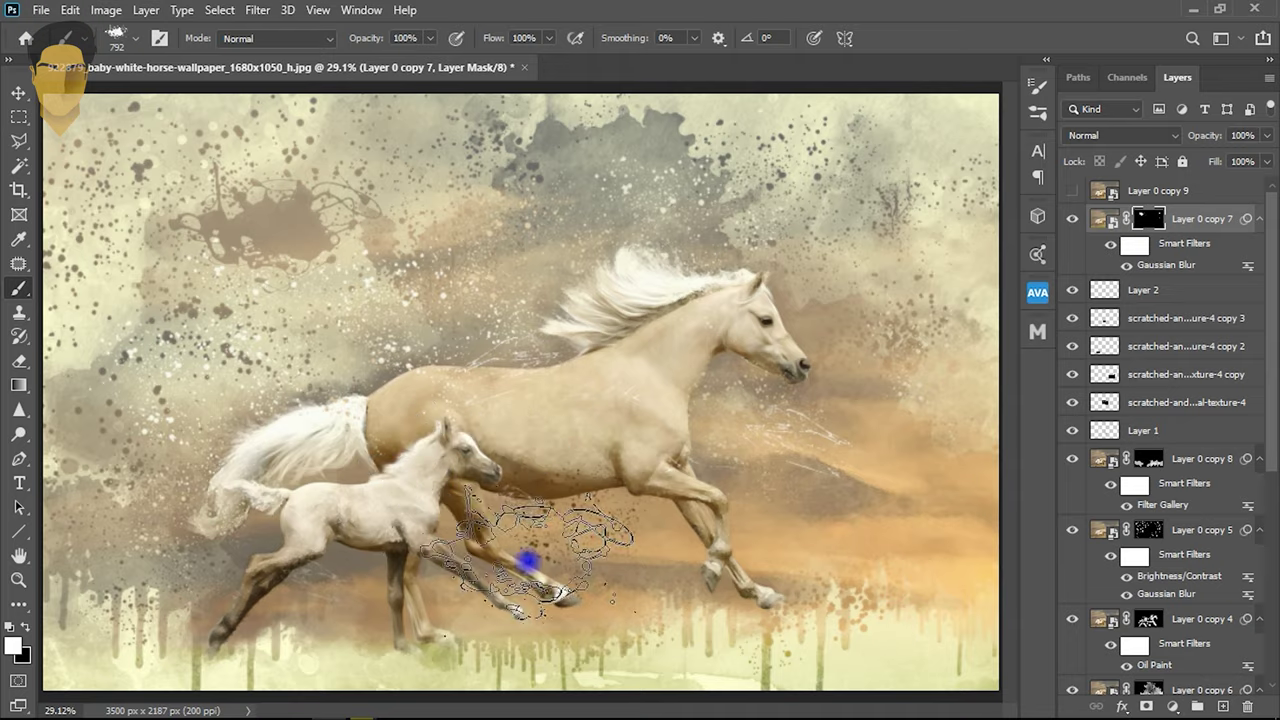
scroll(427, 450, down, 2)
scroll(414, 334, up, 1)
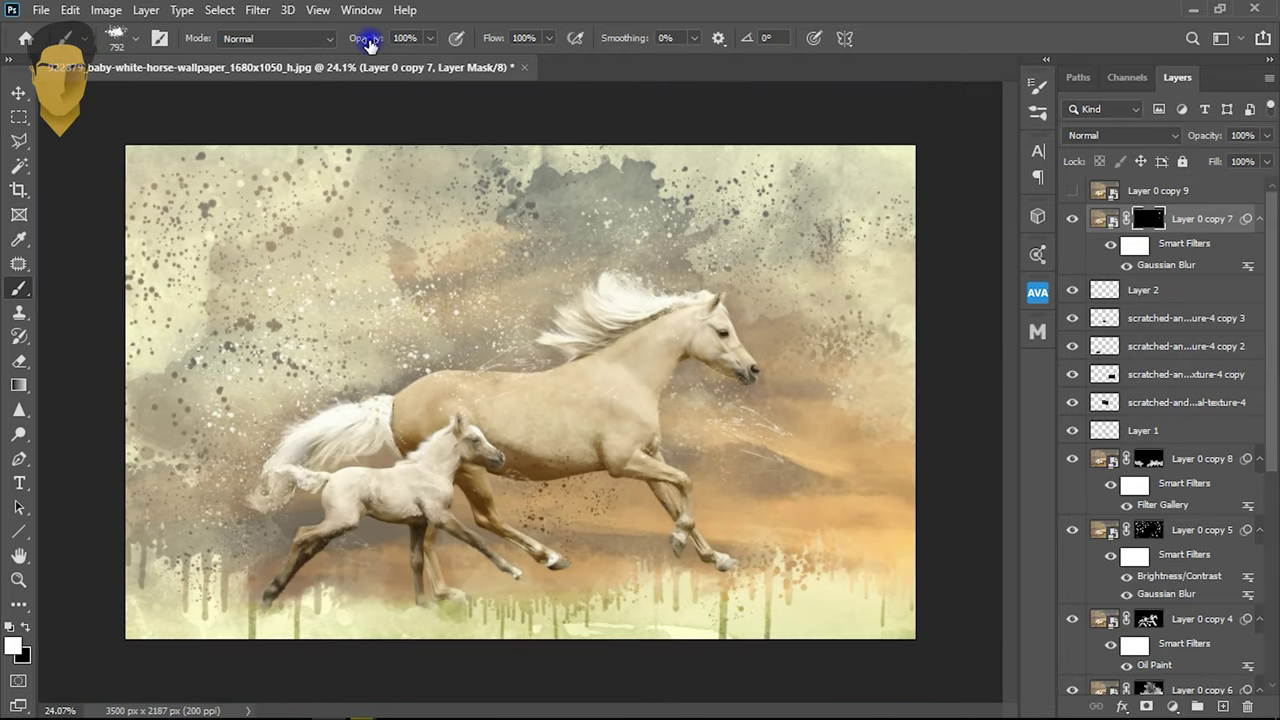
drag(340, 45, 334, 243)
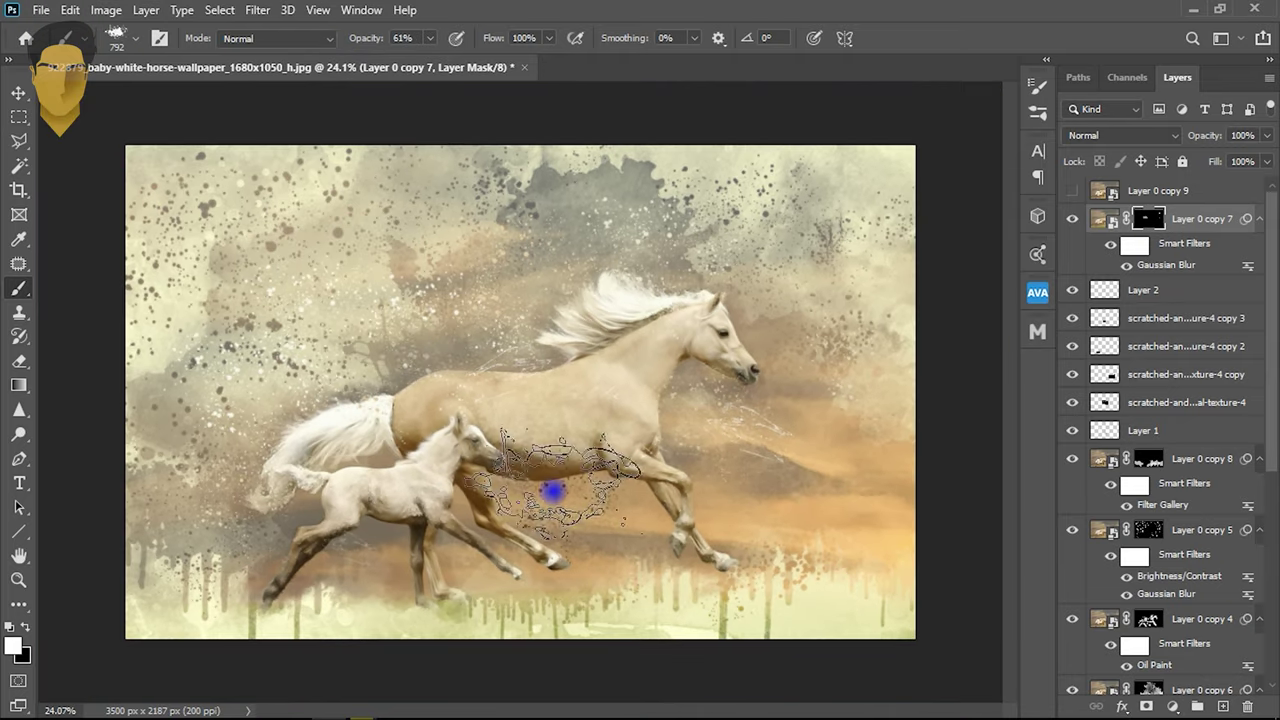
scroll(365, 395, up, 1)
scroll(365, 395, up, 1)
- Change the brush to the Wild A splatter preset
right_click(346, 316)
scroll(543, 608, down, 1)
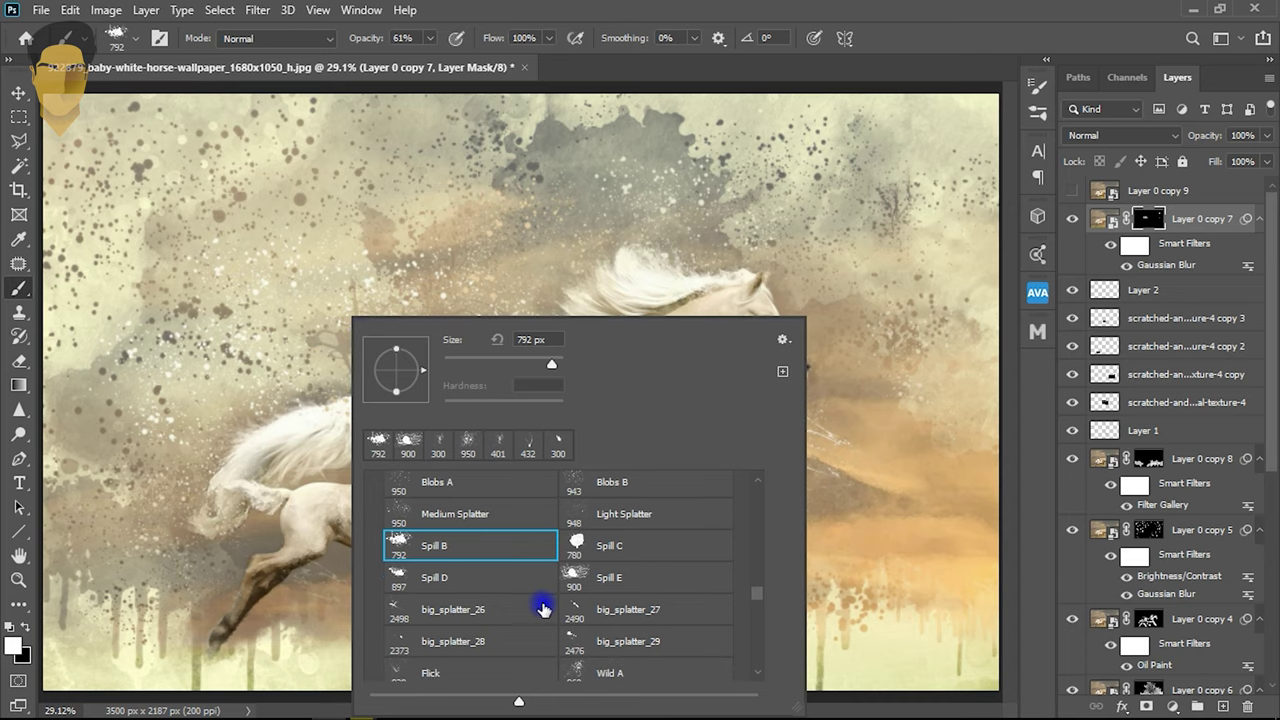
click(583, 670)
click(329, 283)
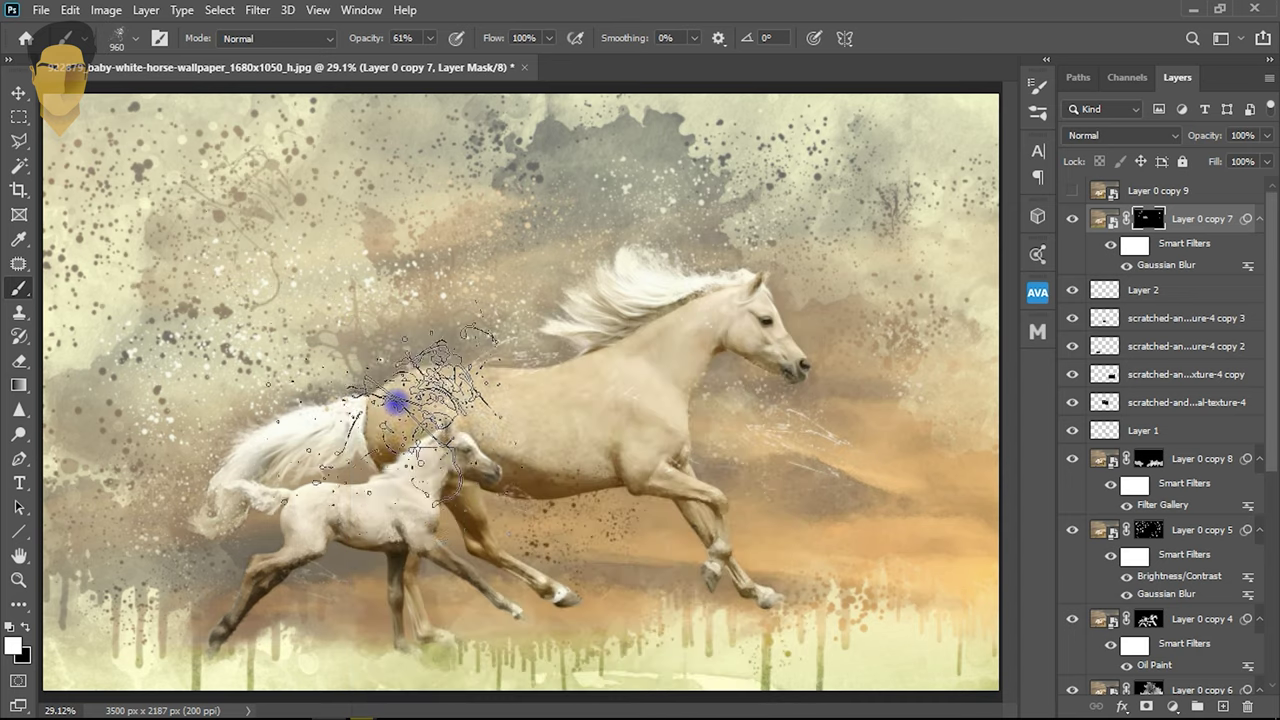
scroll(370, 420, down, 3)
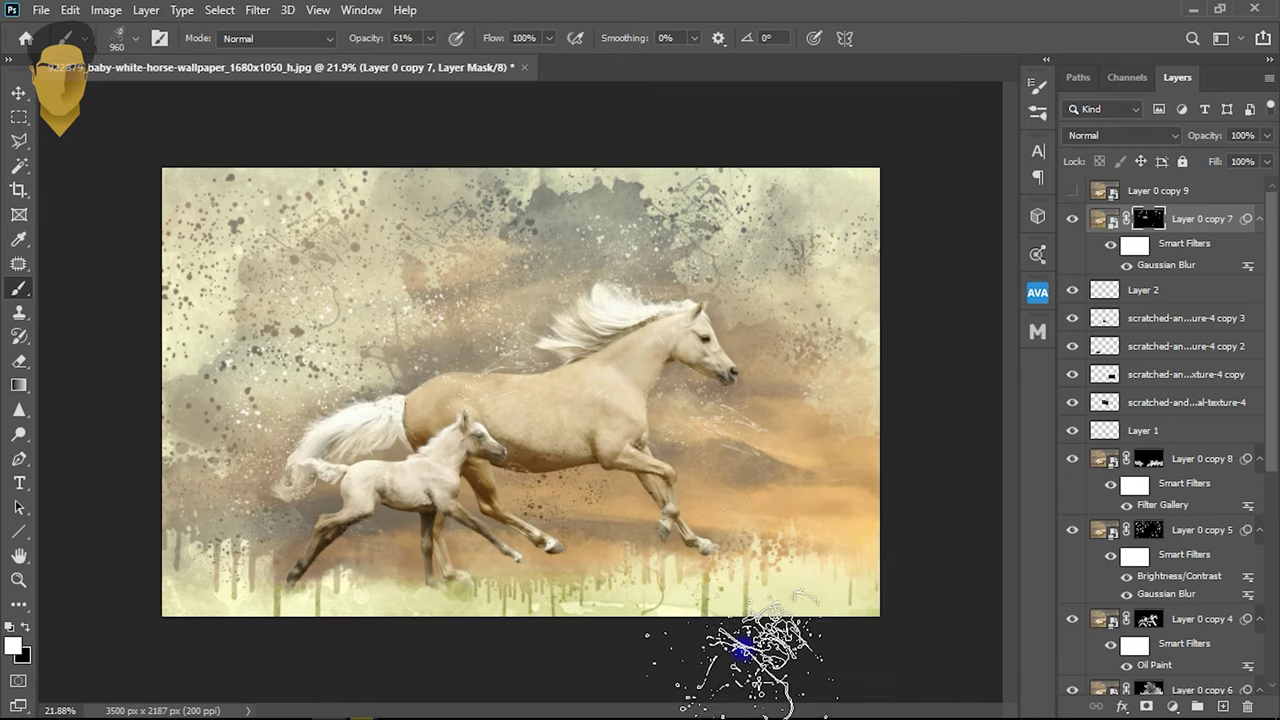
scroll(389, 606, up, 2)
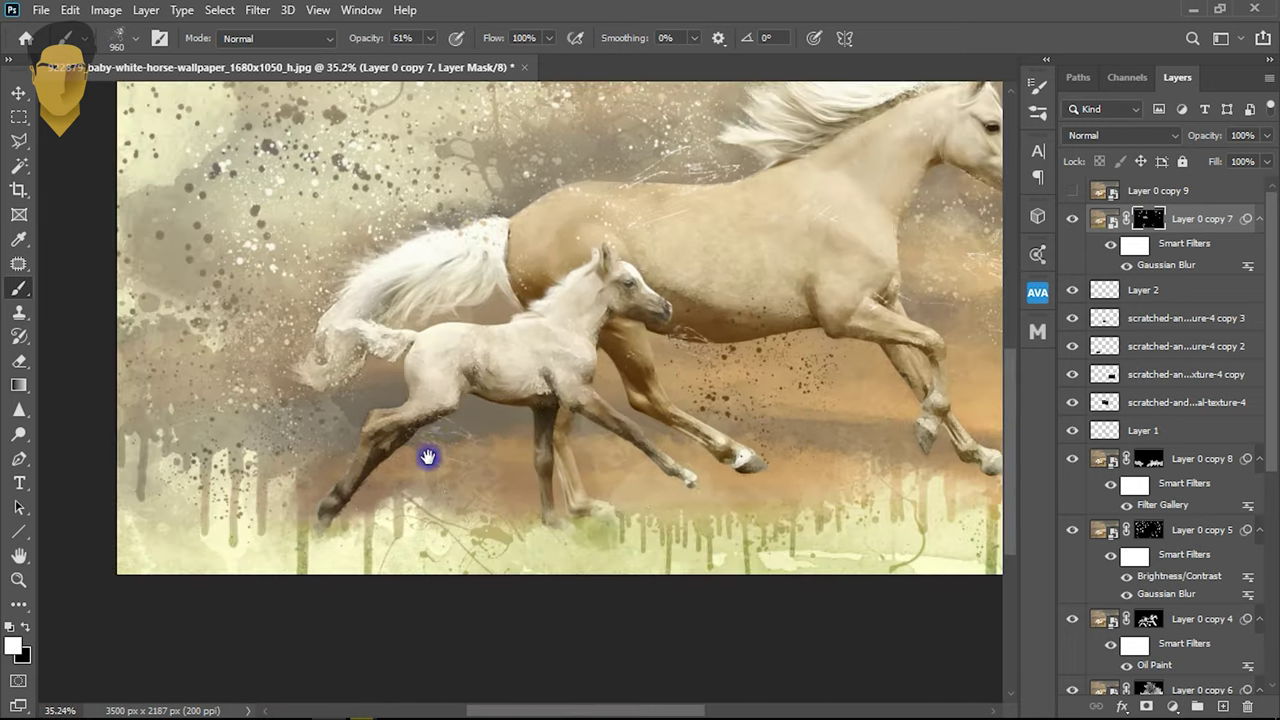
scroll(655, 520, down, 2)
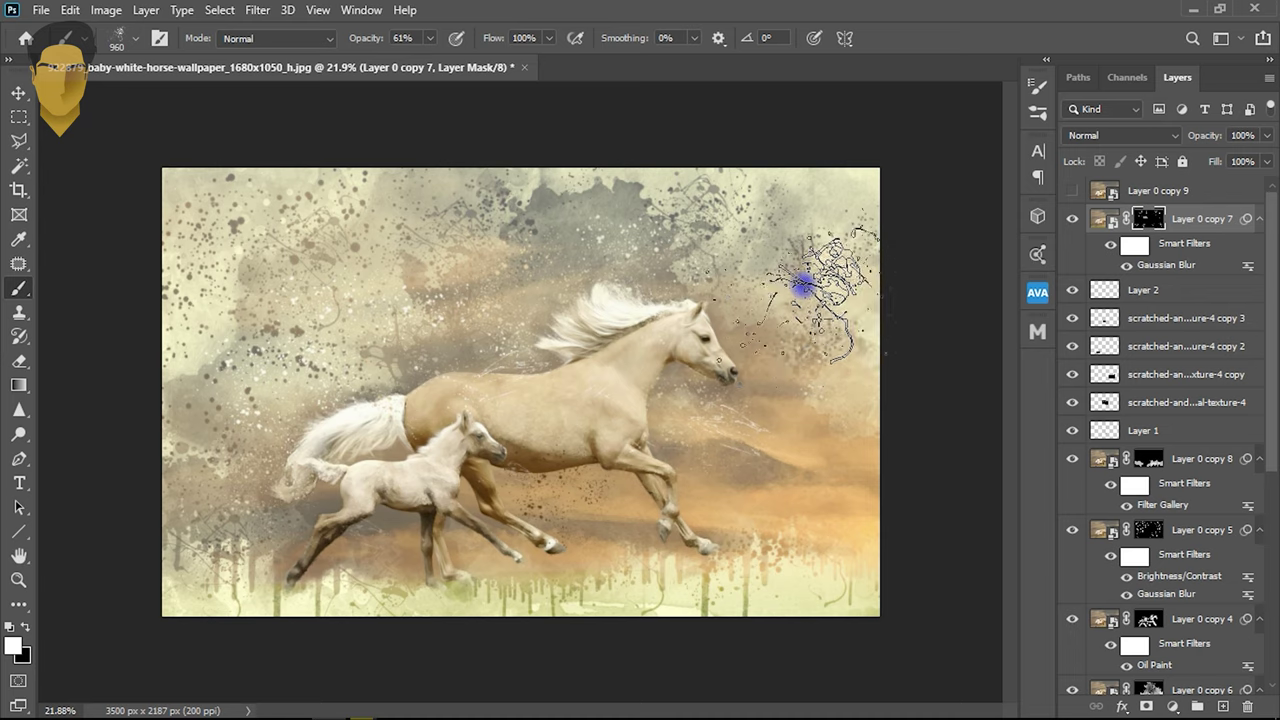
scroll(441, 425, up, 1)
- Load the Wild B splatter brush and shift the view toward the horse's mane
right_click(402, 265)
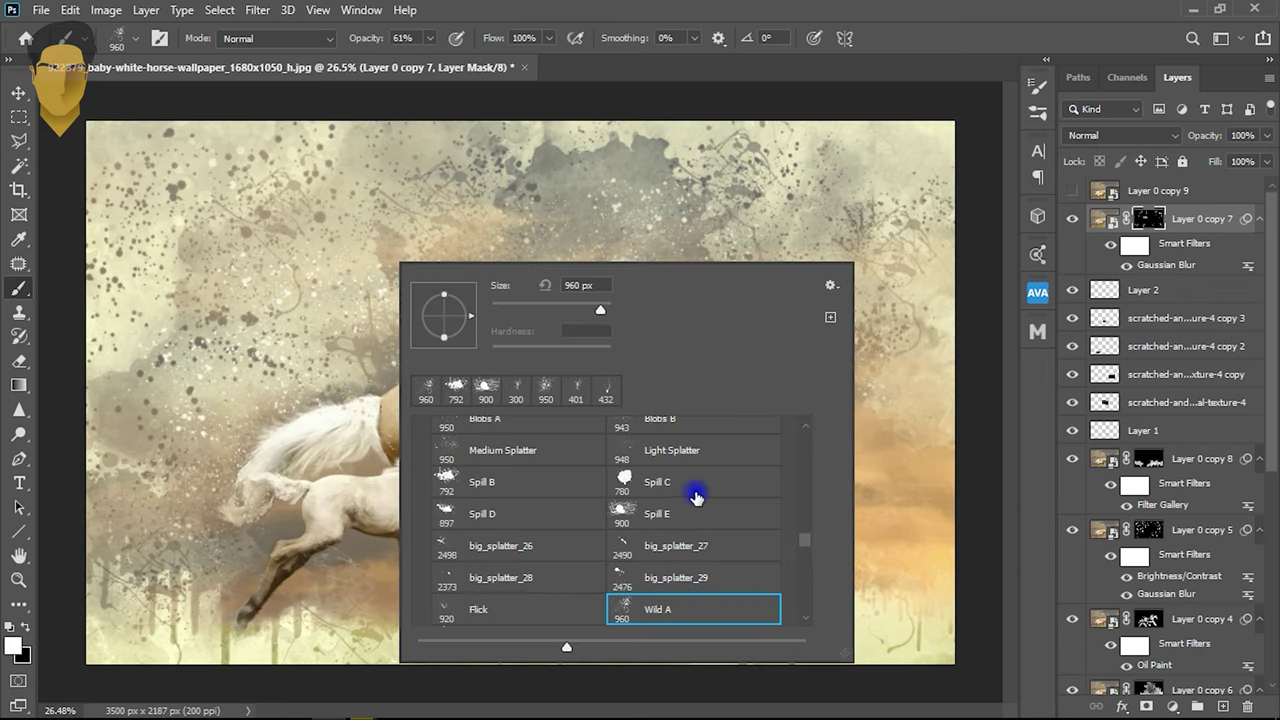
scroll(648, 563, down, 2)
scroll(651, 594, down, 1)
double_click(640, 578)
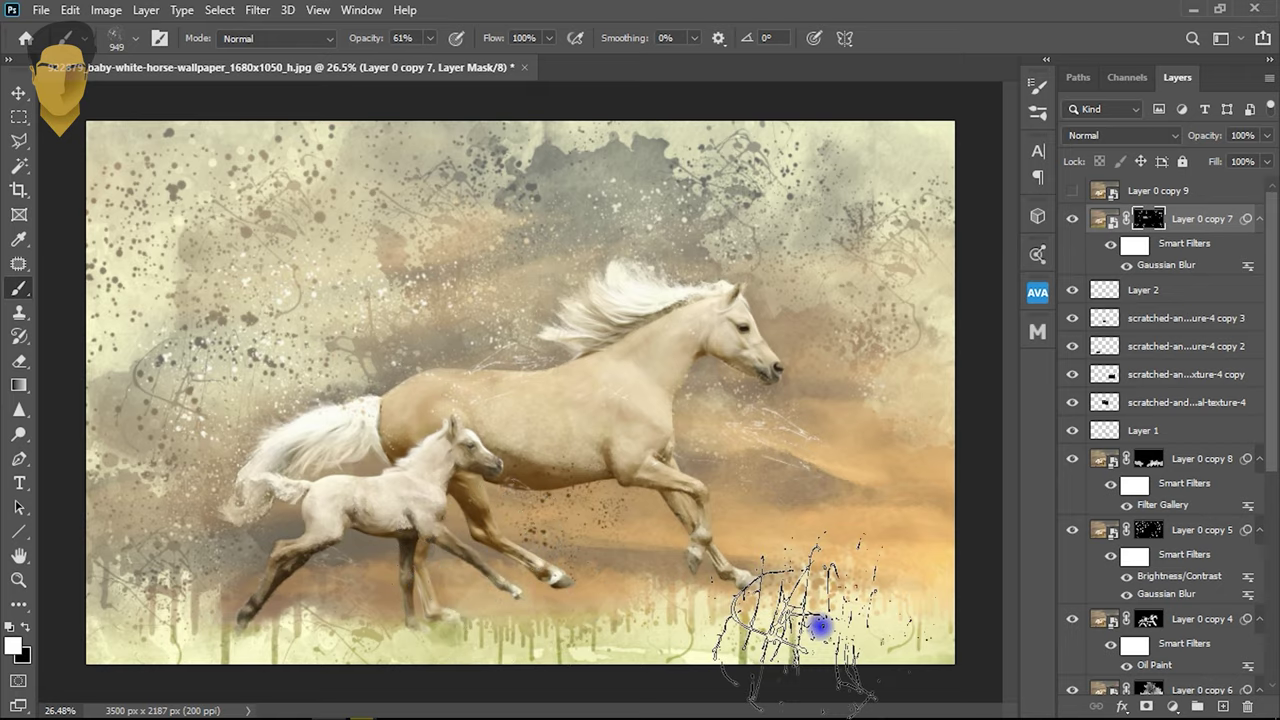
scroll(691, 531, up, 3)
drag(951, 580, 706, 608)
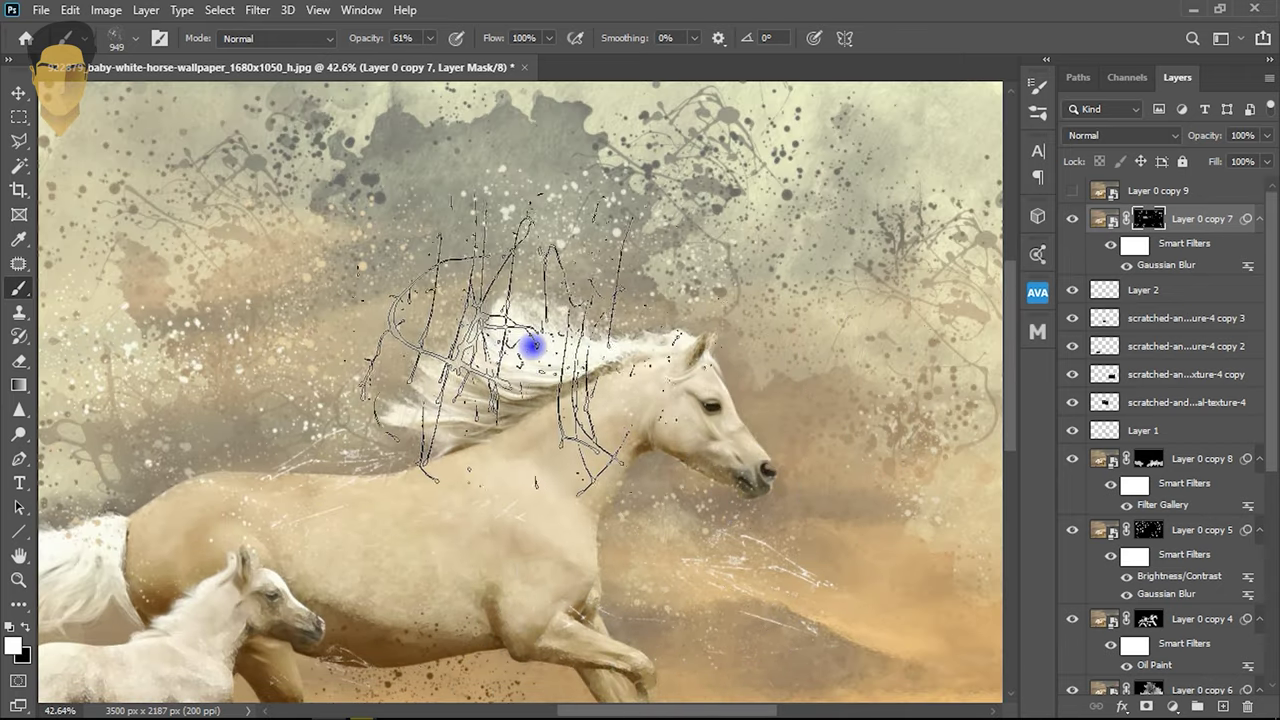
scroll(692, 380, up, 2)
scroll(837, 580, down, 3)
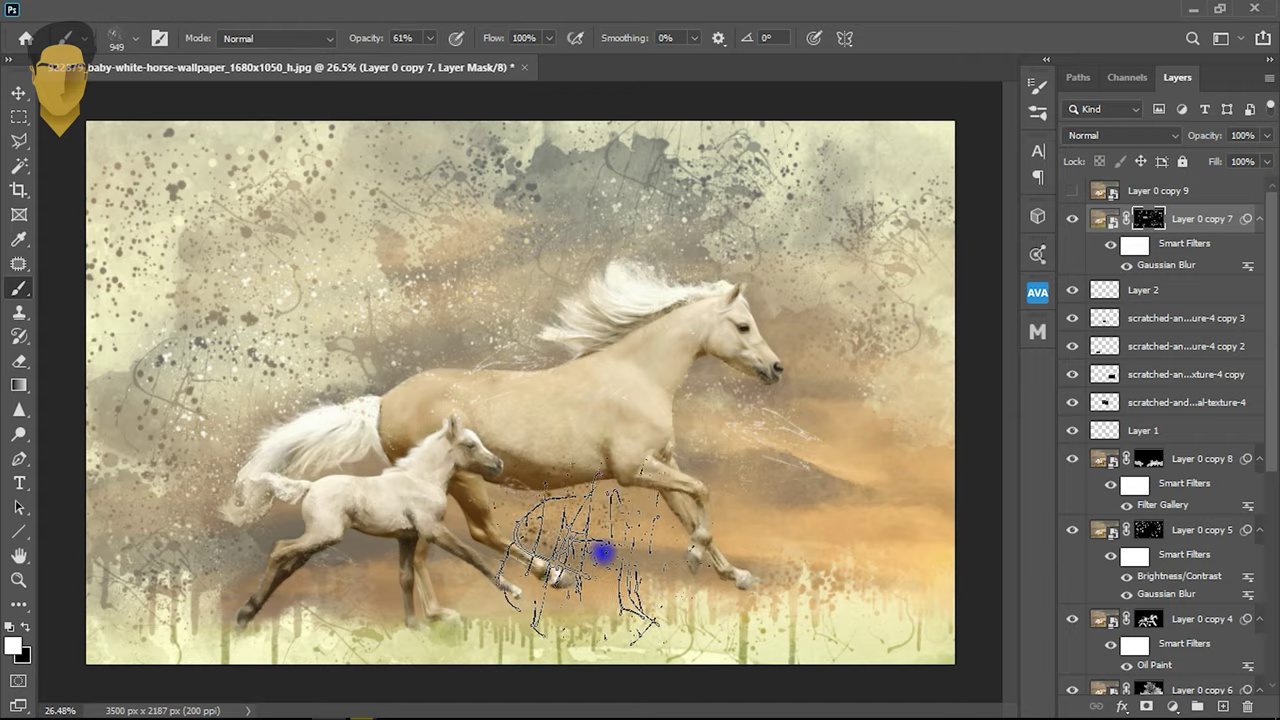
scroll(603, 549, down, 1)
scroll(530, 463, up, 2)
scroll(530, 463, up, 1)
scroll(526, 466, up, 1)
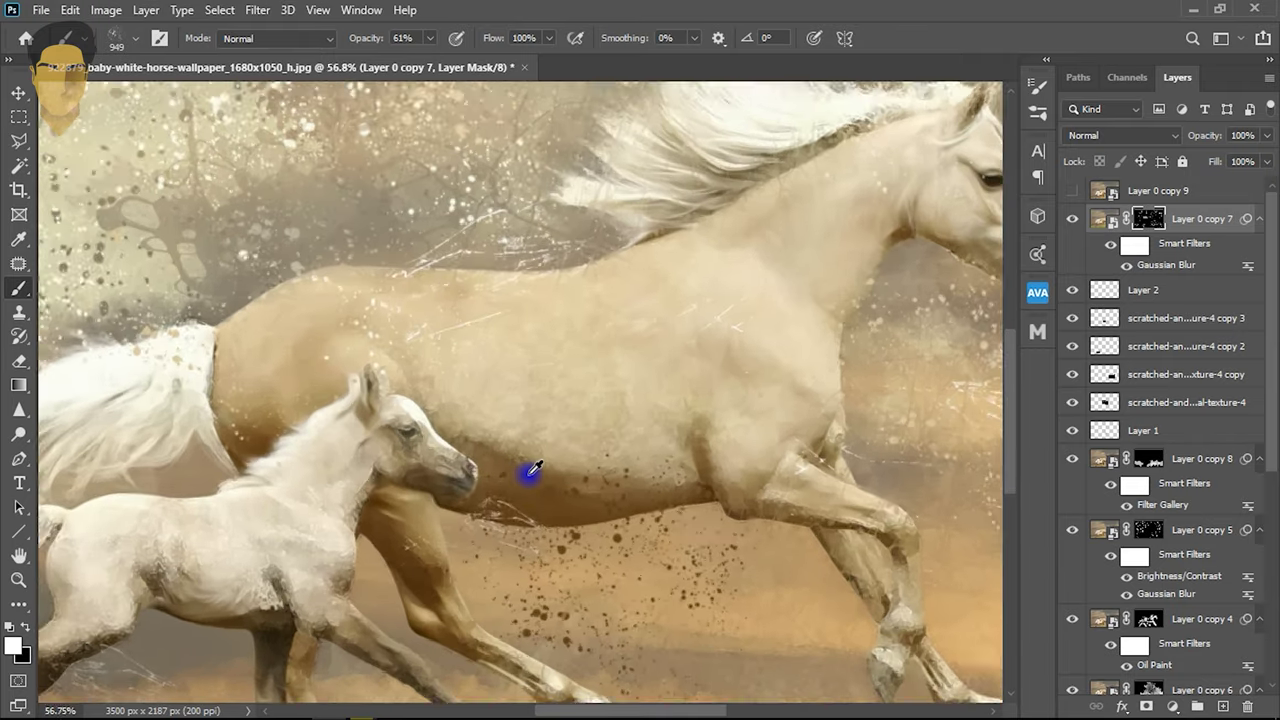
scroll(526, 466, down, 1)
scroll(710, 652, down, 1)
scroll(737, 629, up, 1)
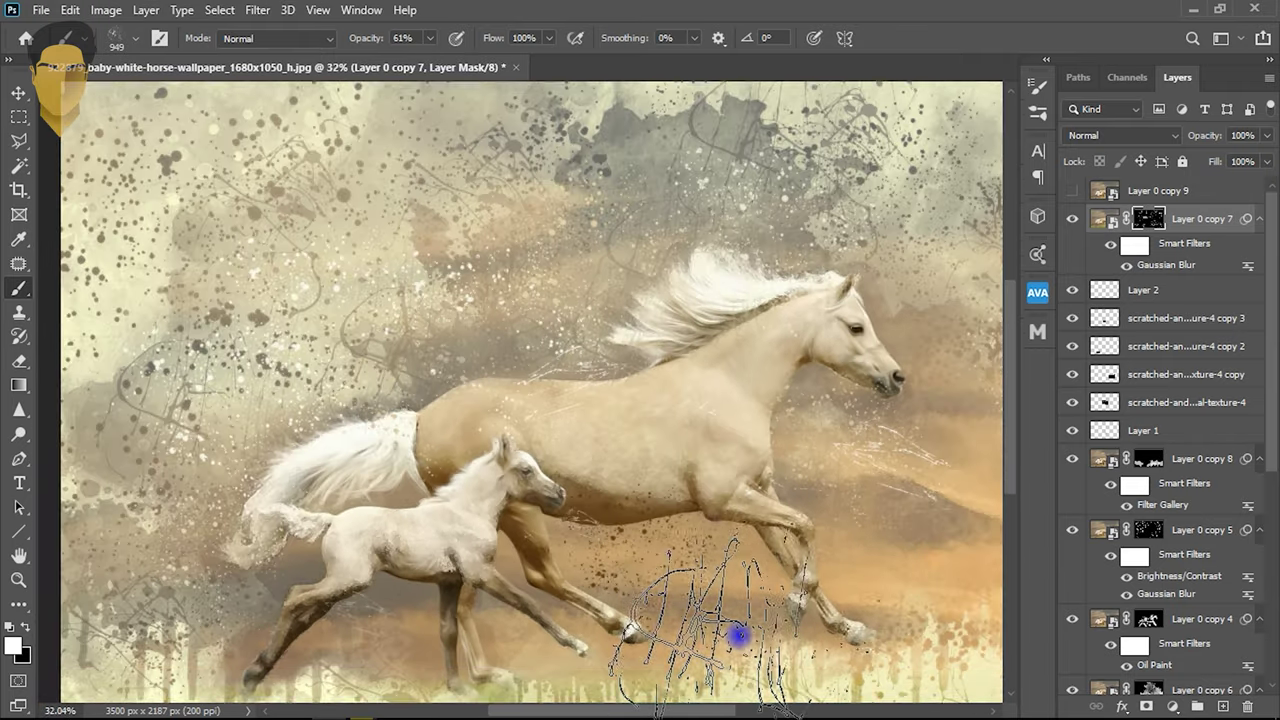
scroll(737, 634, down, 1)
scroll(751, 669, down, 1)
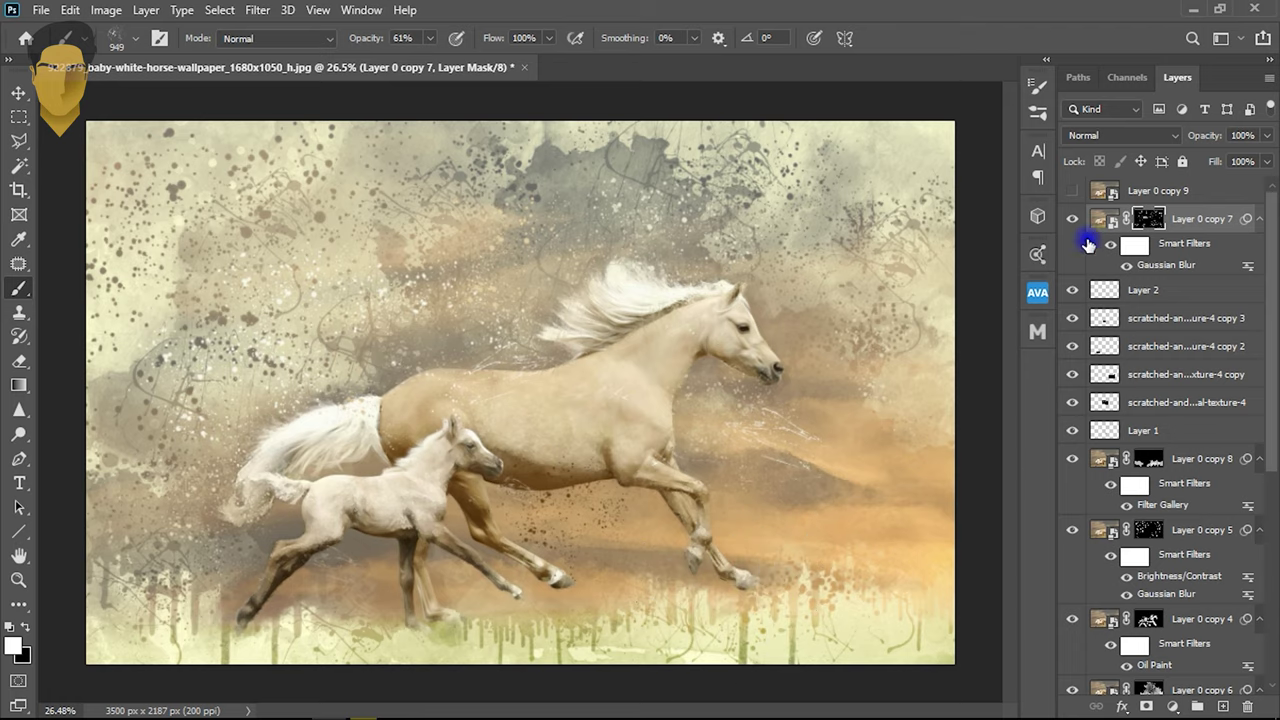
- Place ink-and-tea-stained-paper-texture-6.jpg onto the canvas from the source images folder
click(120, 712)
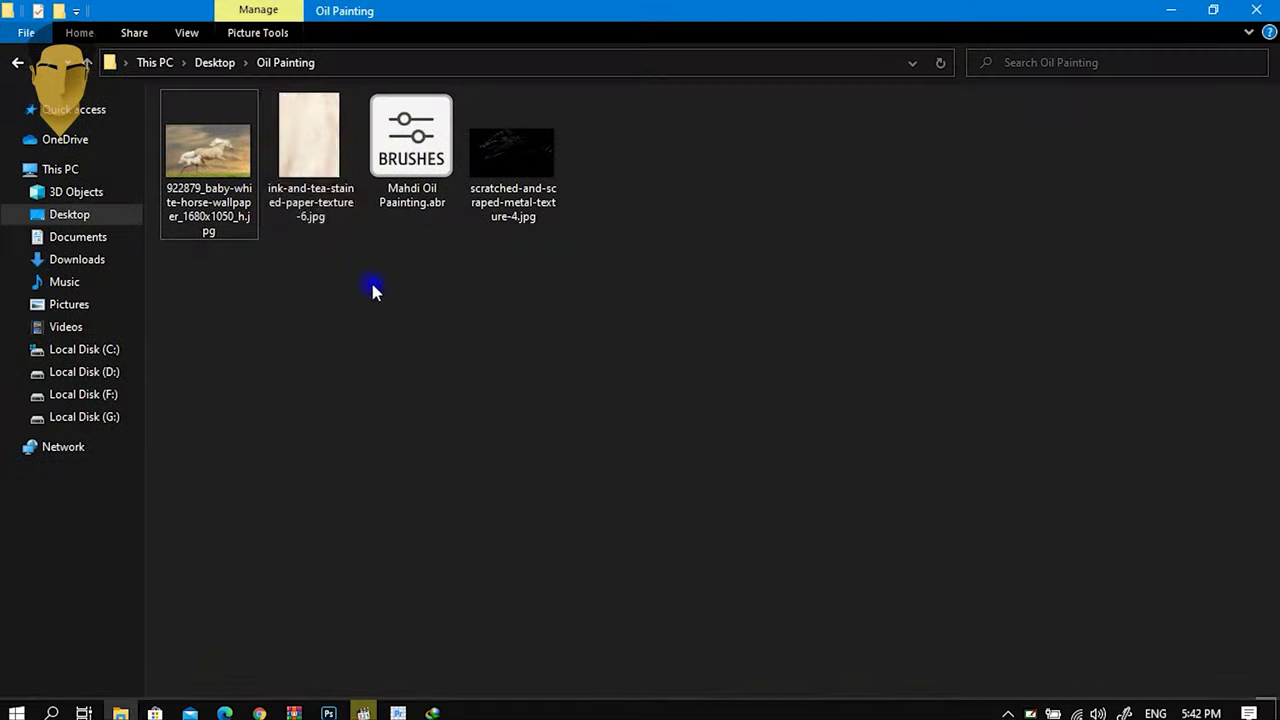
drag(310, 150, 325, 706)
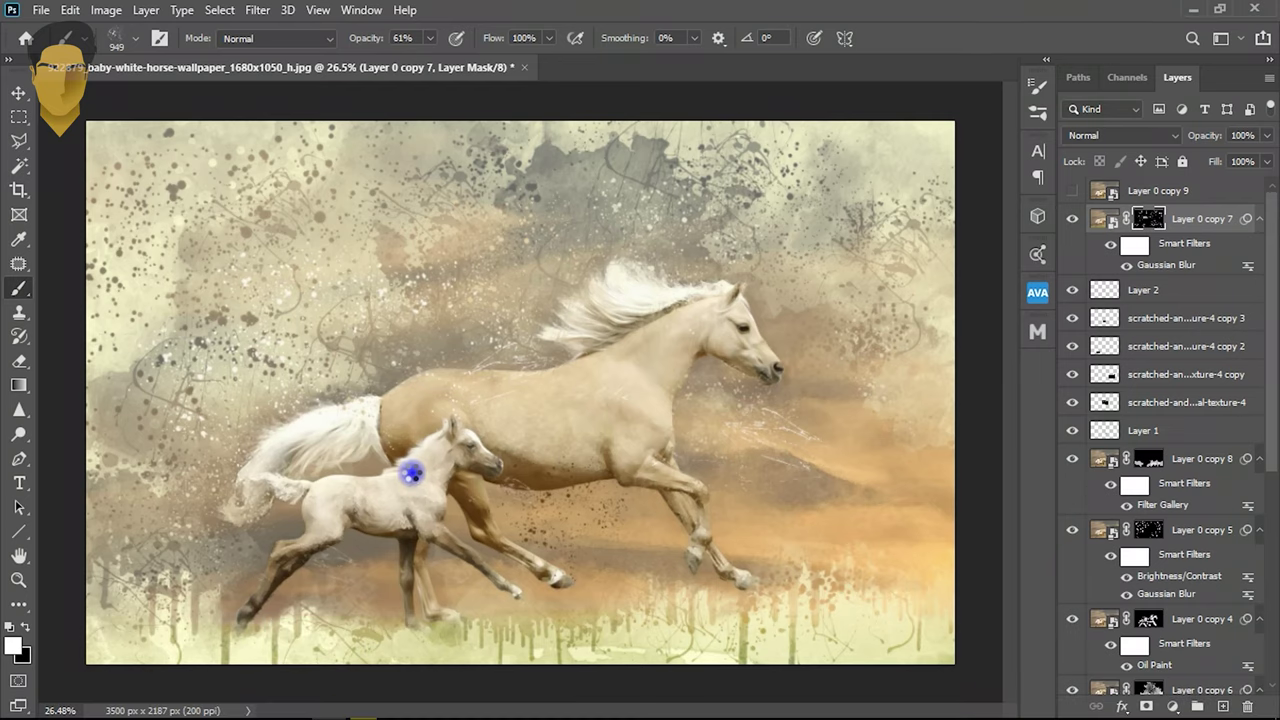
drag(325, 706, 399, 505)
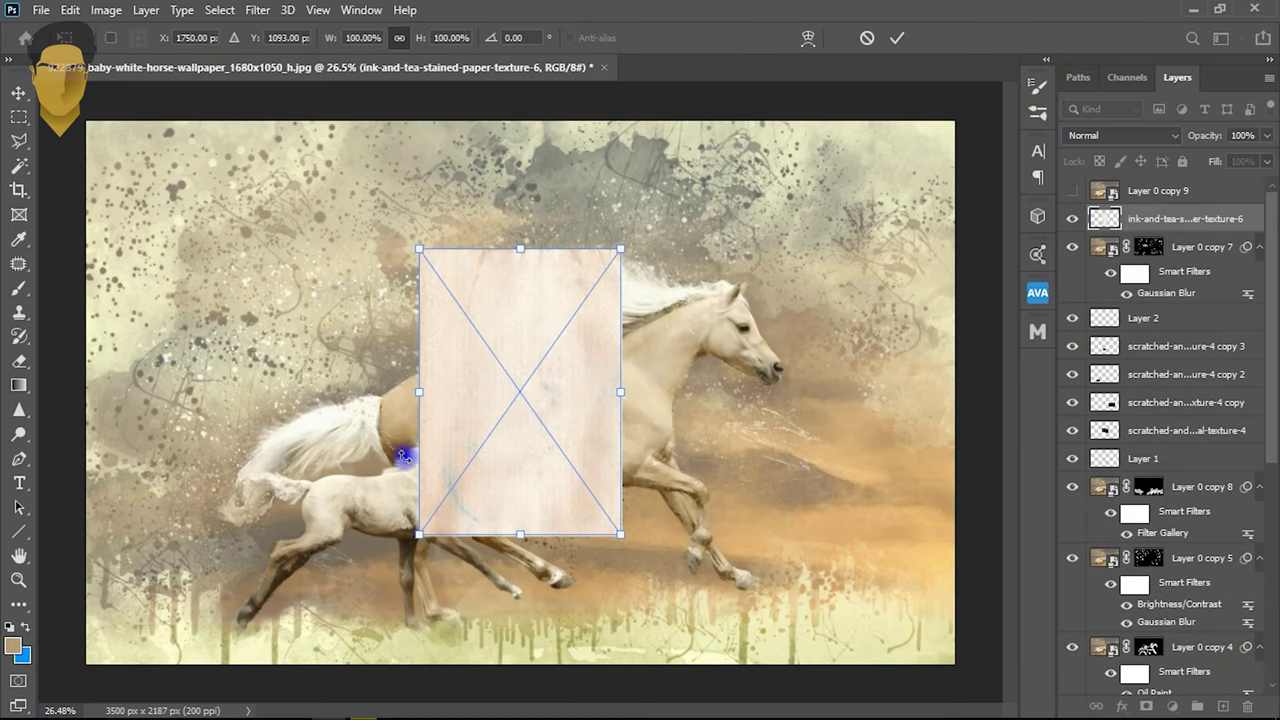
- Rotate the paper texture -90° and scale it to 308.65% to fill the canvas
mouse_move(641, 545)
mouse_down()
mouse_move(709, 263)
mouse_move(978, 110)
mouse_up()
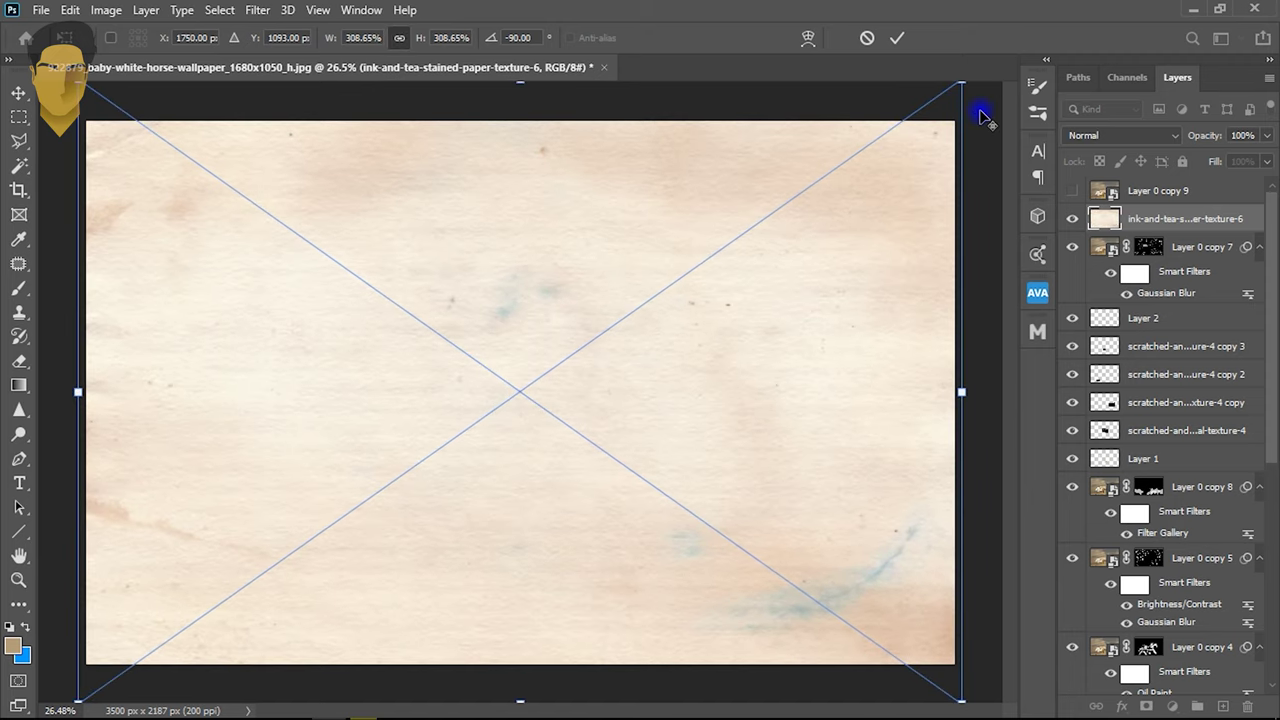
key(Return)
key(b)
- Blend the paper texture layer in Multiply, then select Layer 0 copy 7
click(18, 93)
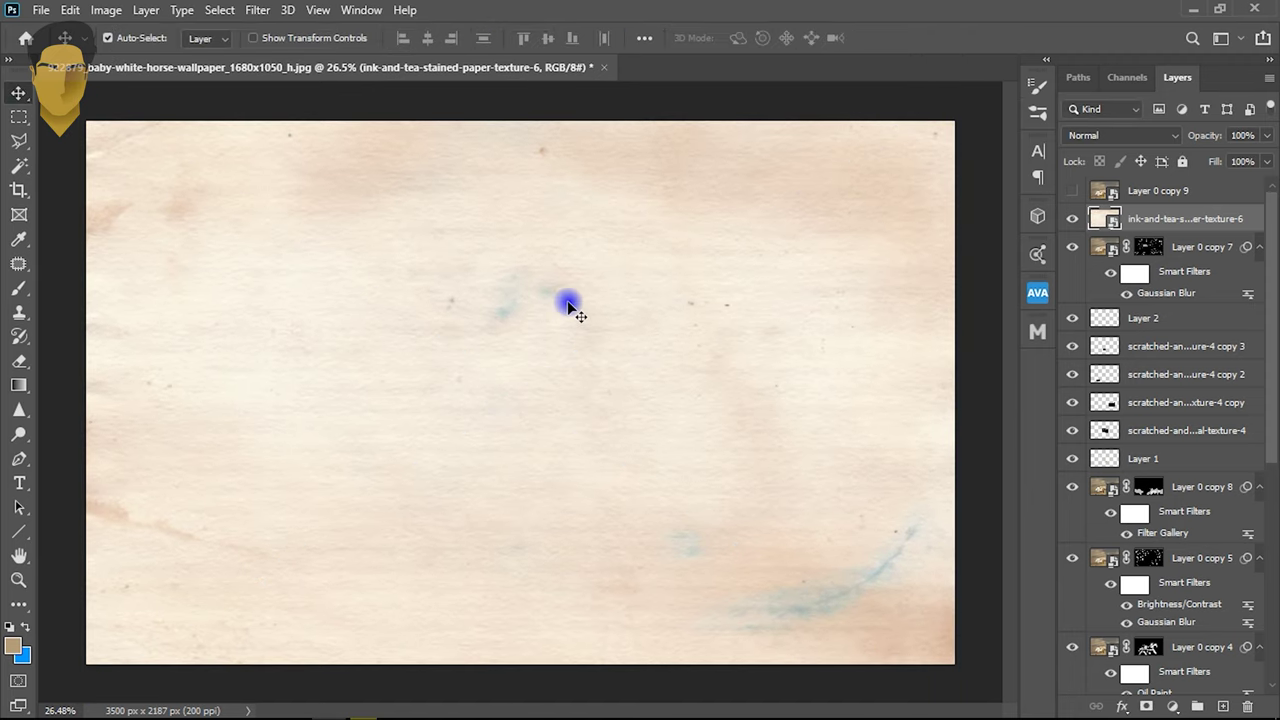
click(1147, 135)
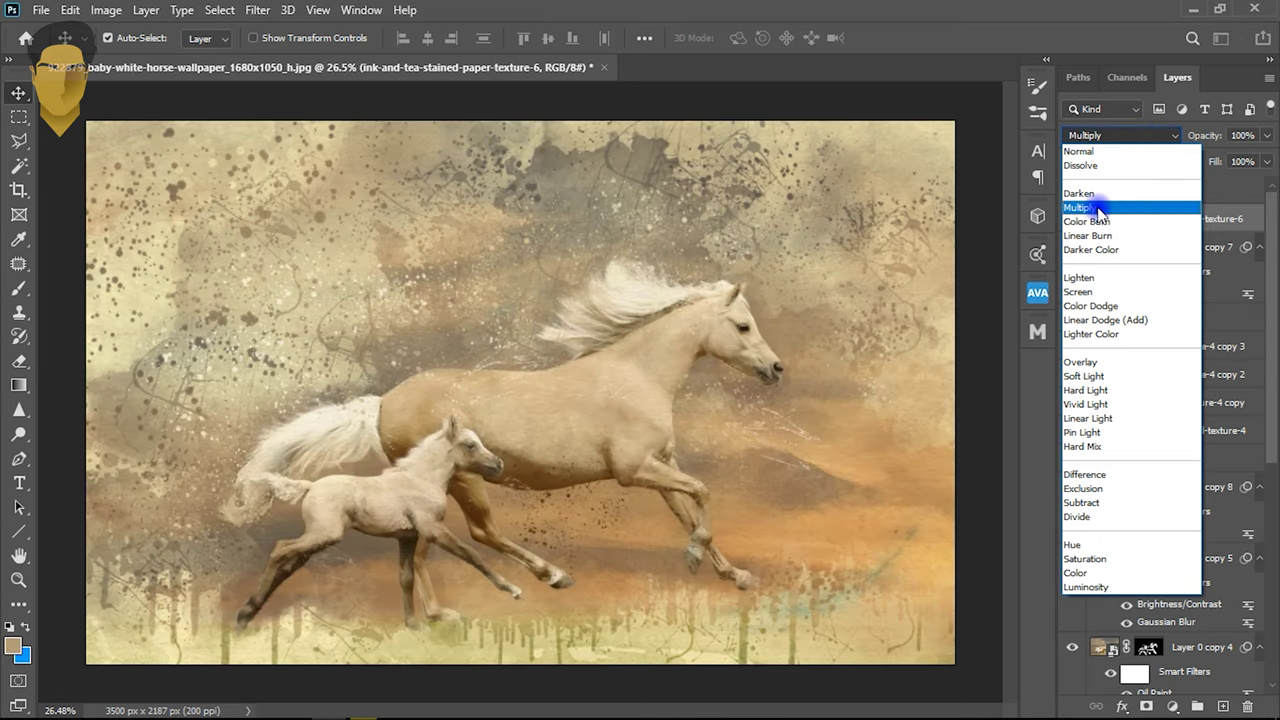
click(1097, 208)
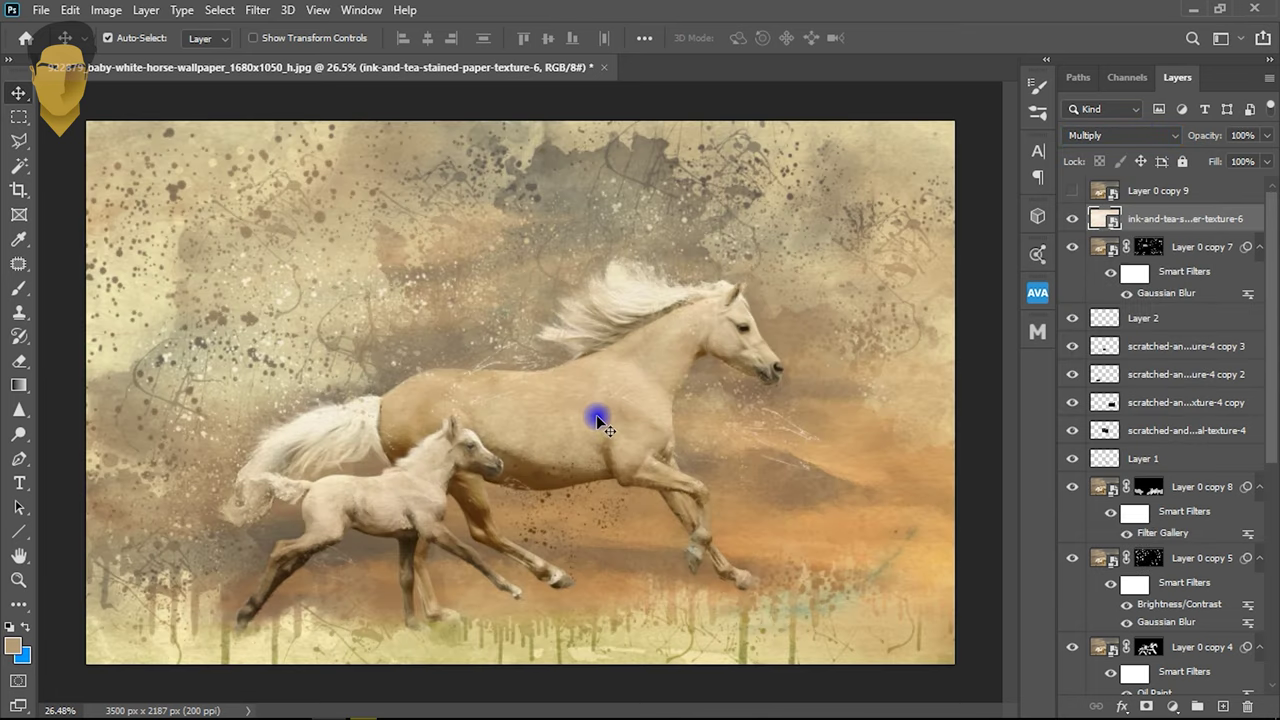
scroll(596, 420, down, 3)
scroll(580, 465, up, 5)
scroll(580, 470, down, 1)
scroll(582, 474, down, 2)
click(1100, 254)
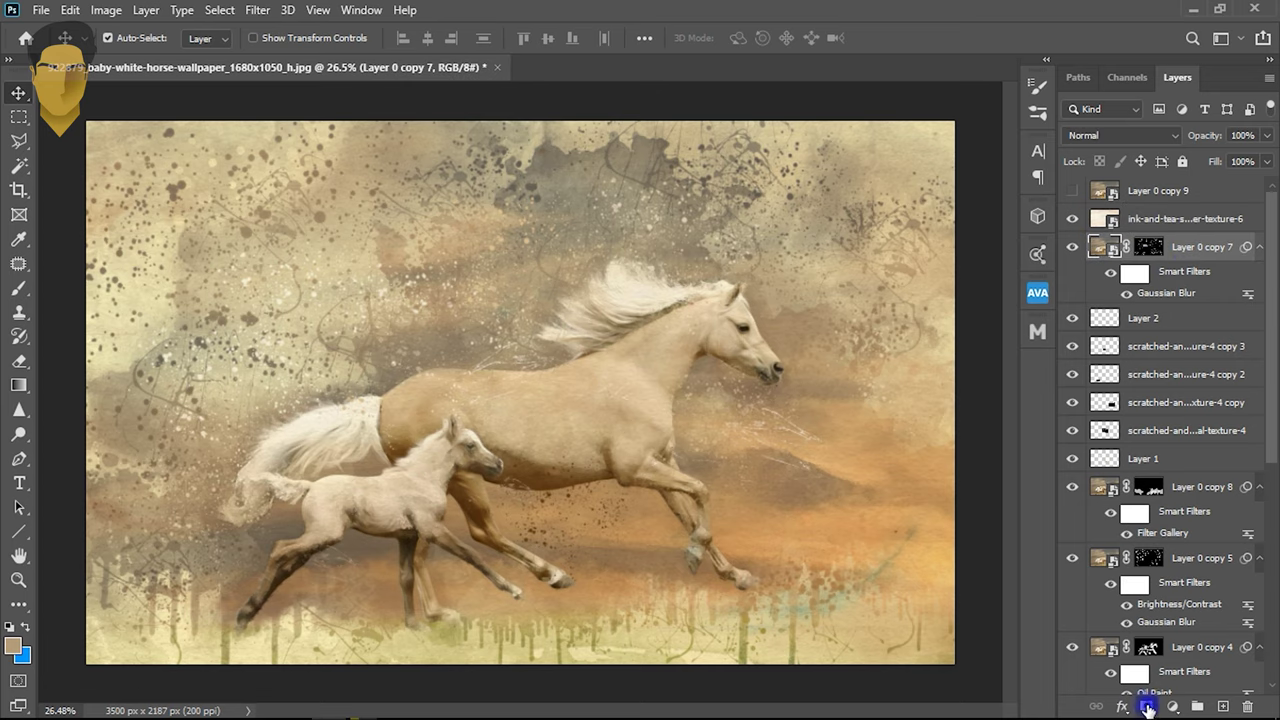
- Add a Gradient Map above Layer 0 copy 7 with its left stop set to #003d7b
click(1178, 710)
click(1175, 674)
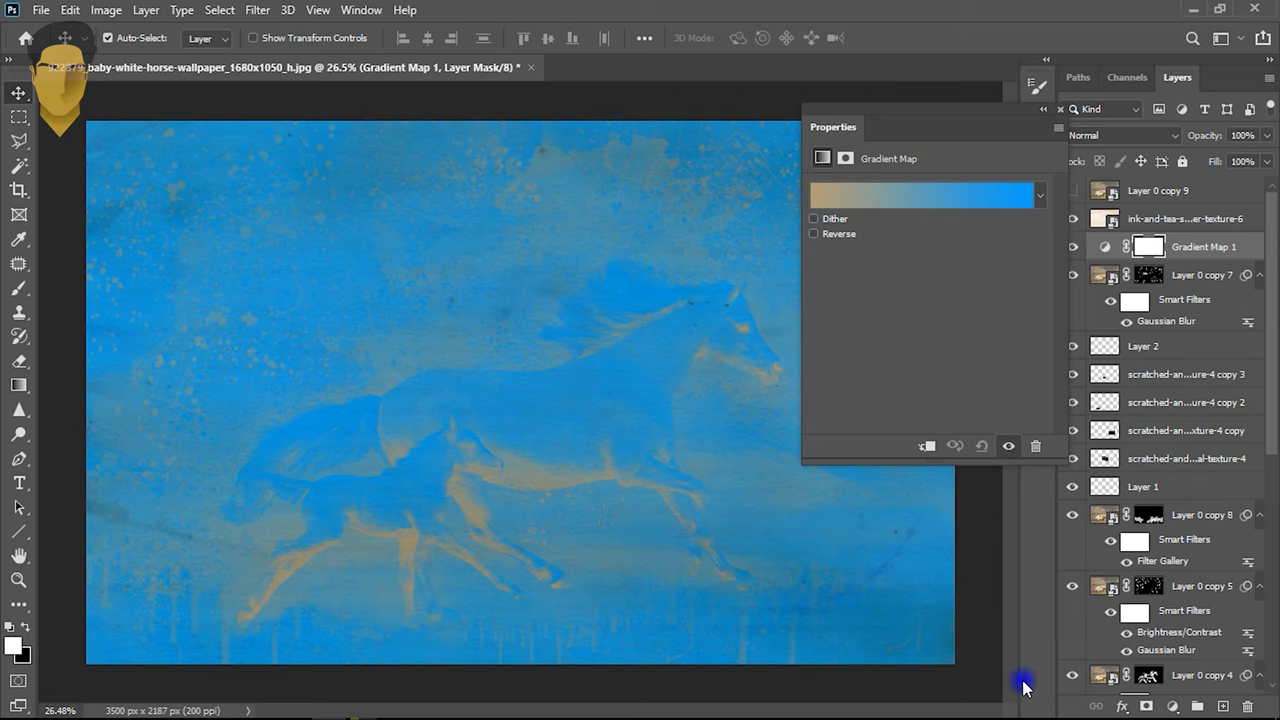
click(951, 195)
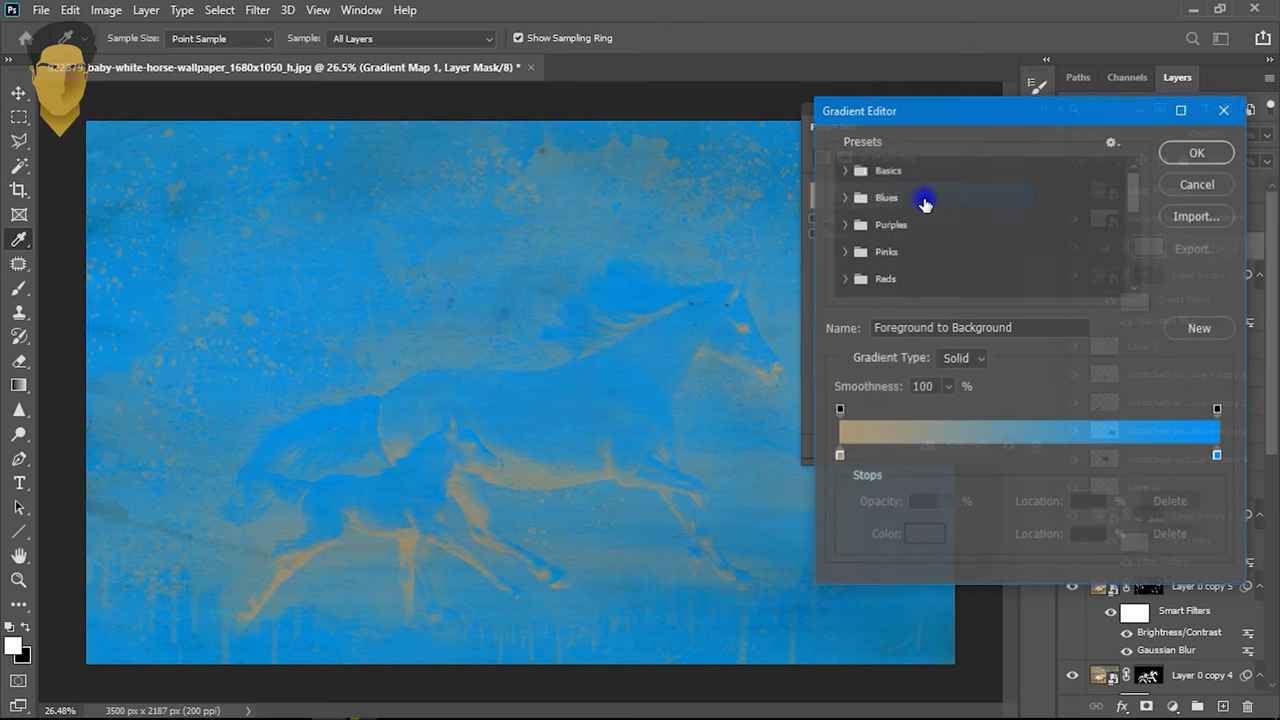
double_click(840, 458)
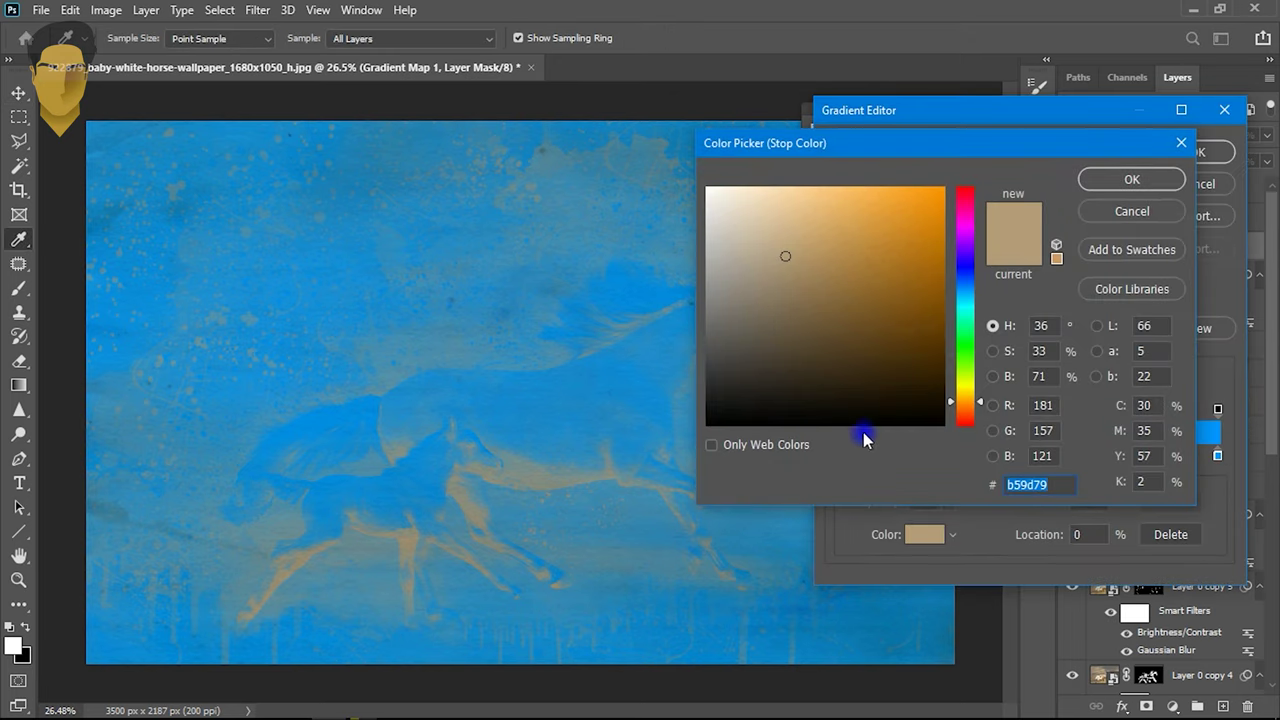
click(968, 280)
click(968, 286)
drag(944, 297, 924, 314)
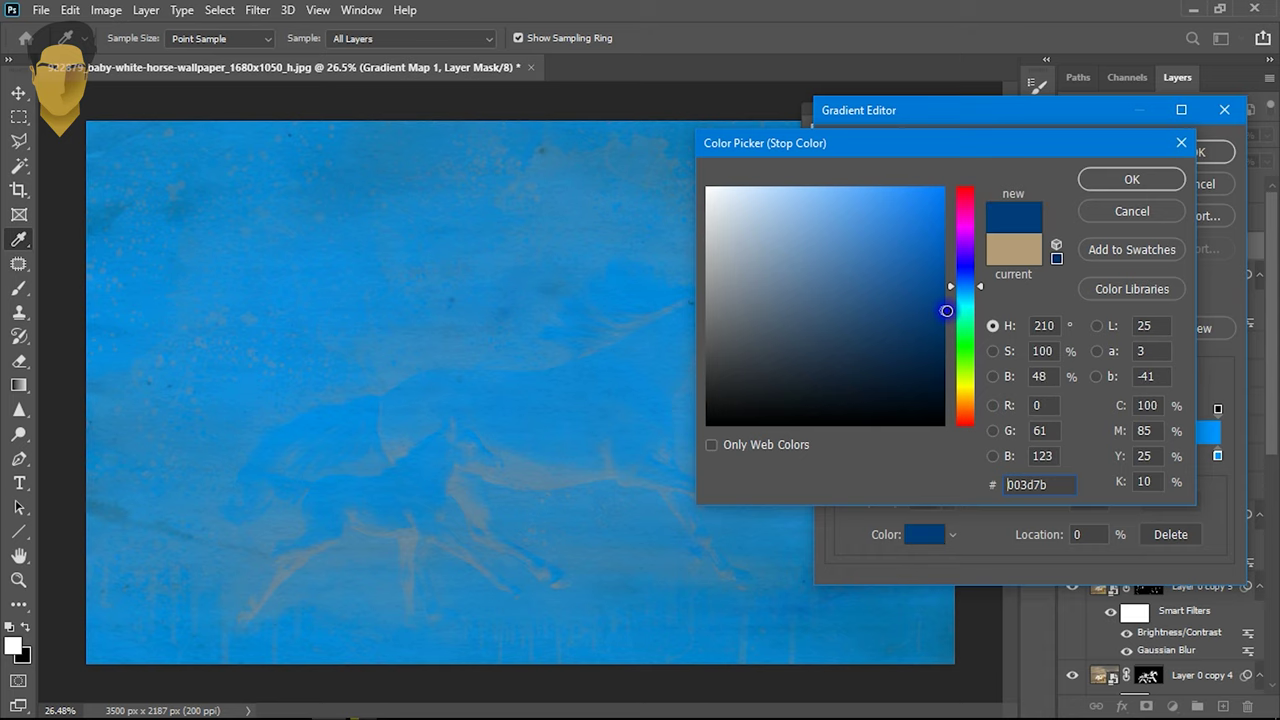
click(1134, 185)
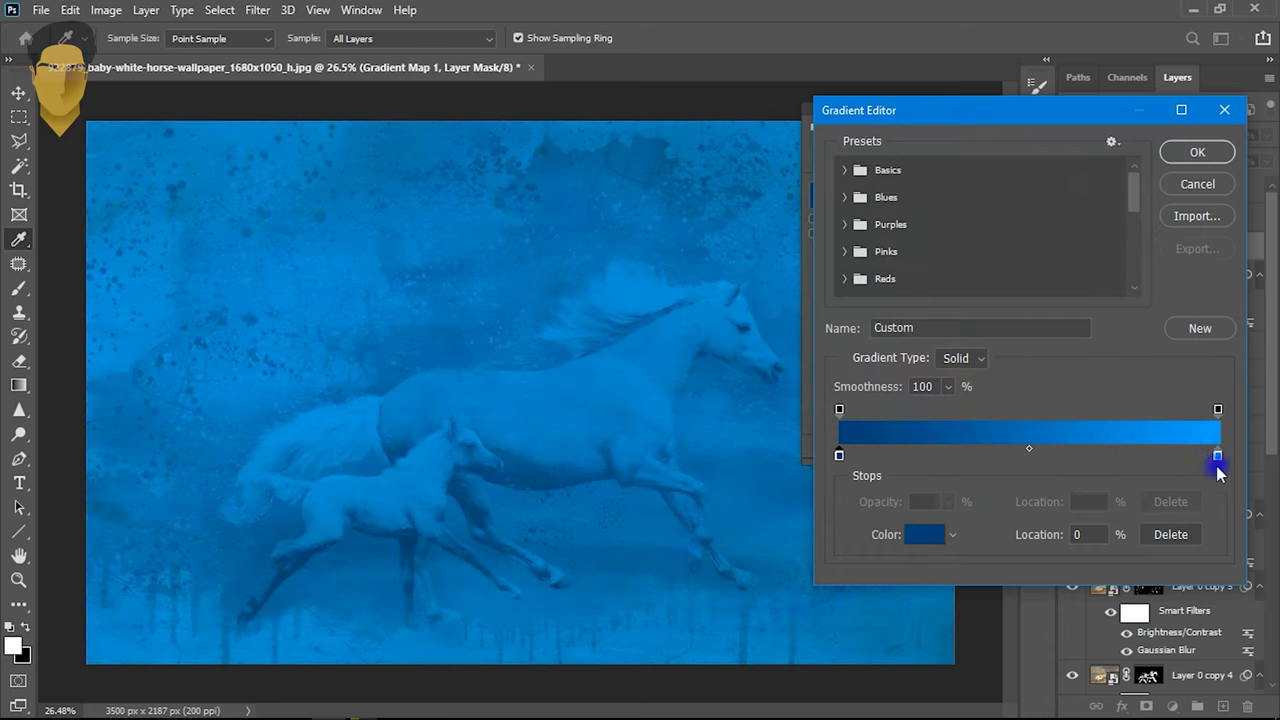
- Set the right gradient stop to #cdb428 and move the midpoint to 72%
click(927, 538)
click(965, 392)
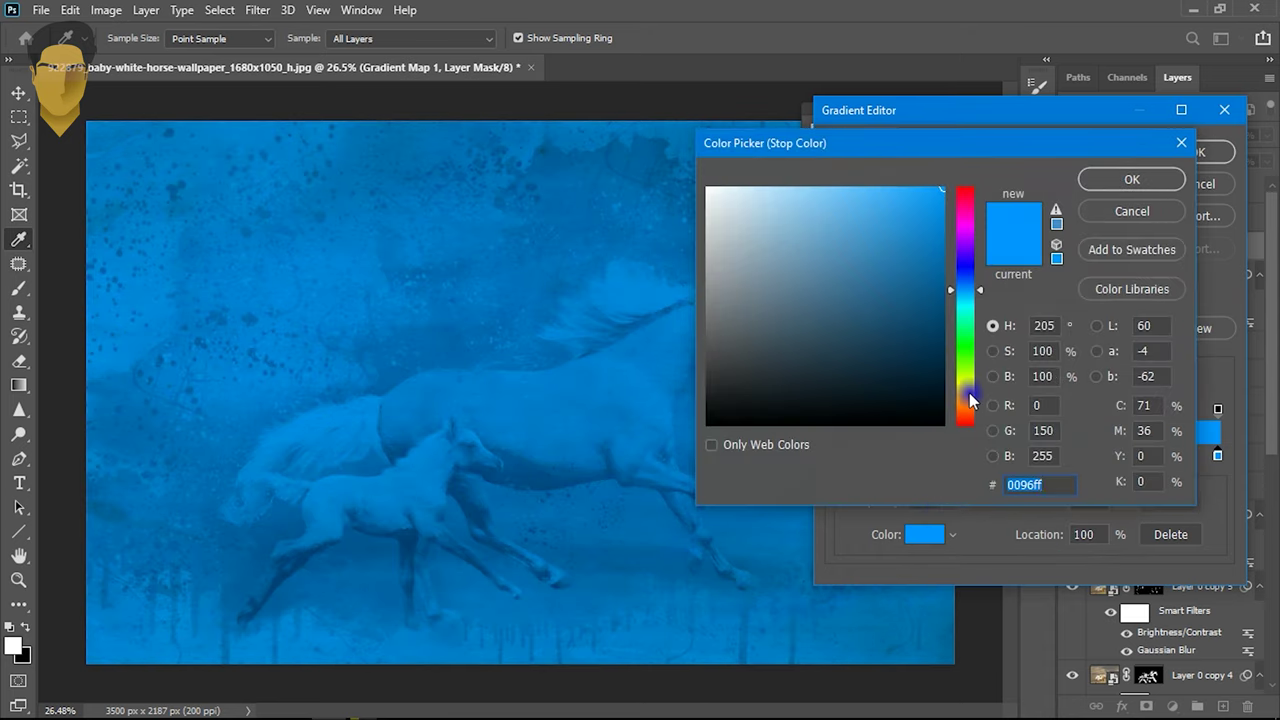
click(892, 266)
drag(894, 247, 898, 233)
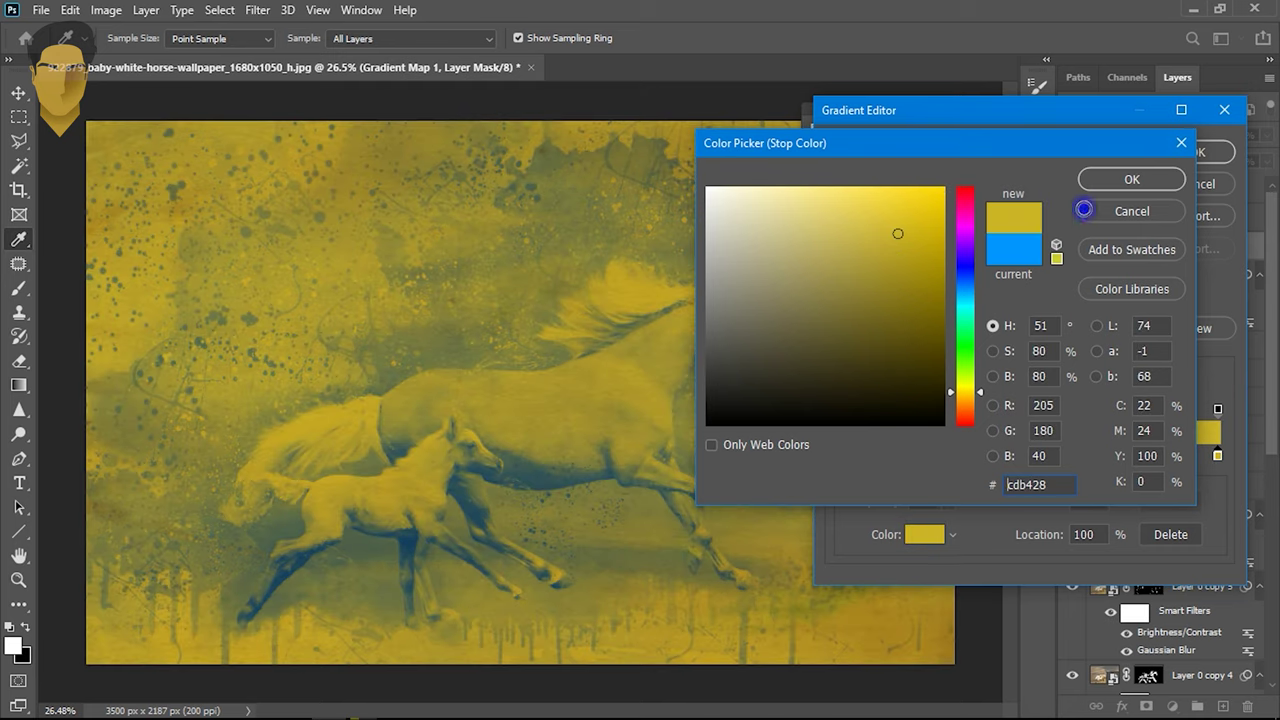
click(1110, 185)
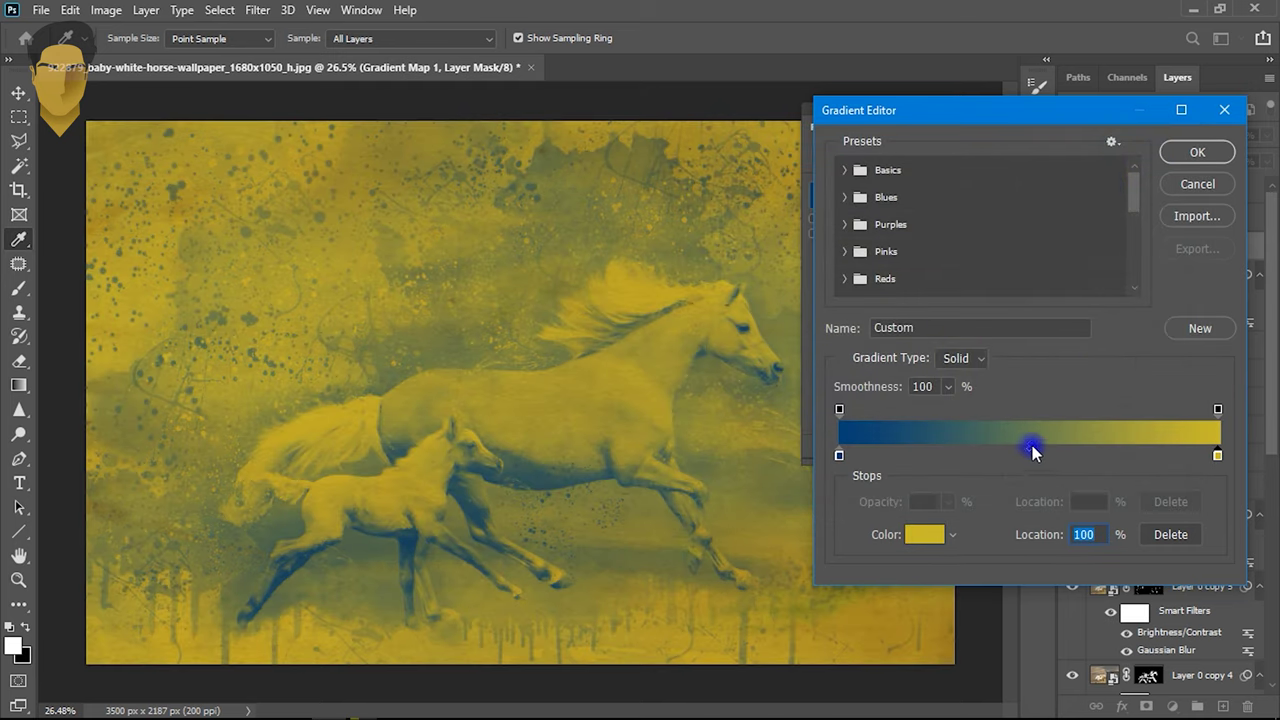
drag(1031, 456, 1116, 457)
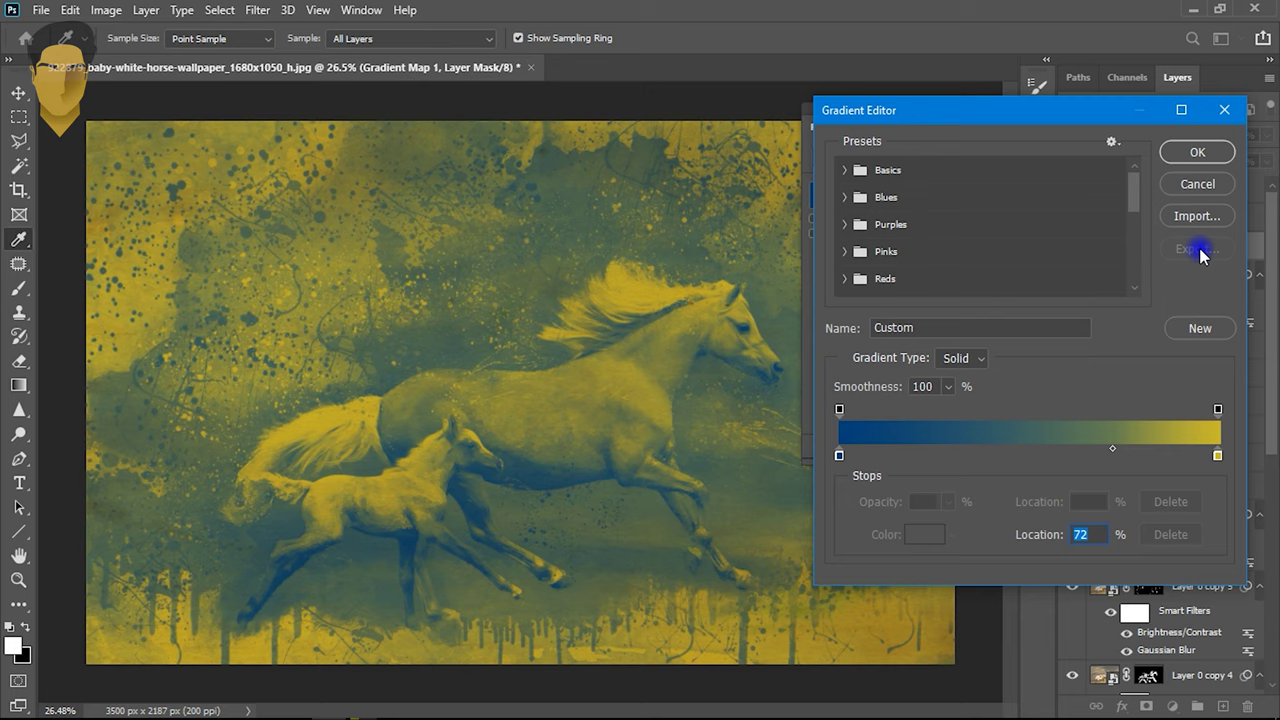
click(1195, 152)
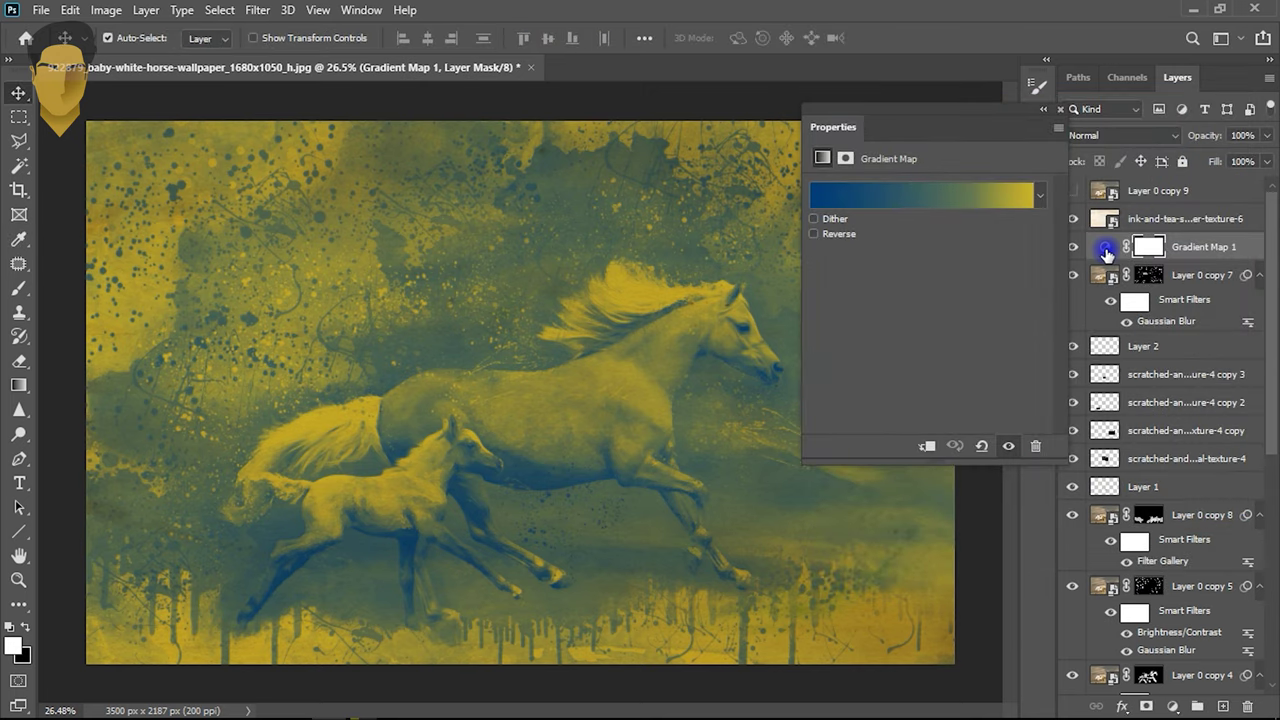
- Blend Gradient Map 1 in Soft Light, then select the paper texture layer
click(1106, 250)
click(1152, 135)
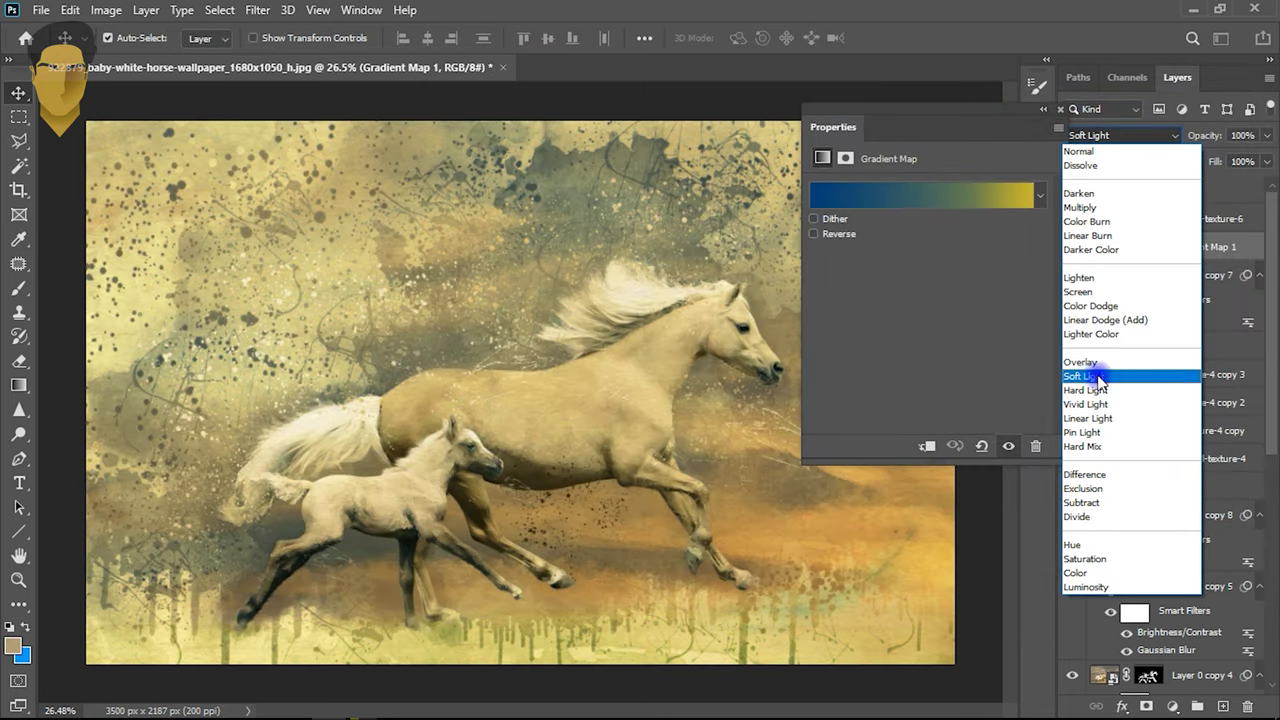
click(1097, 377)
click(1064, 115)
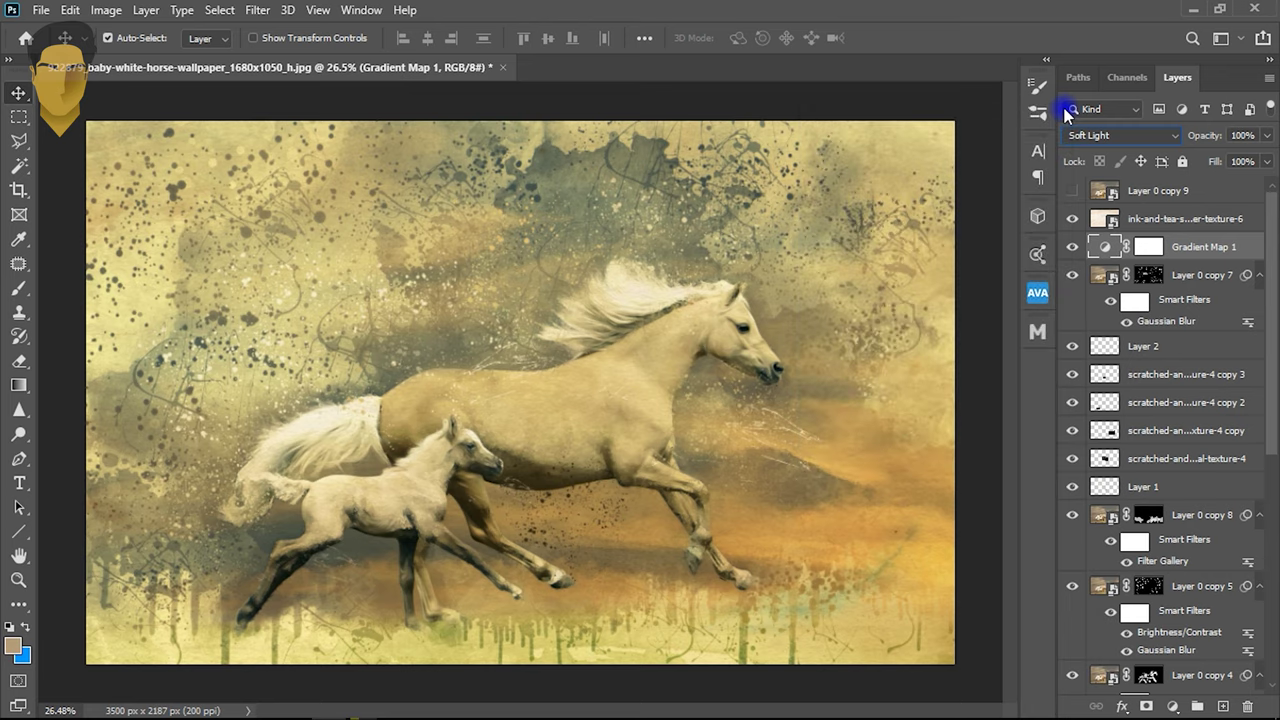
click(640, 388)
scroll(686, 357, up, 2)
scroll(686, 357, up, 1)
scroll(688, 363, down, 3)
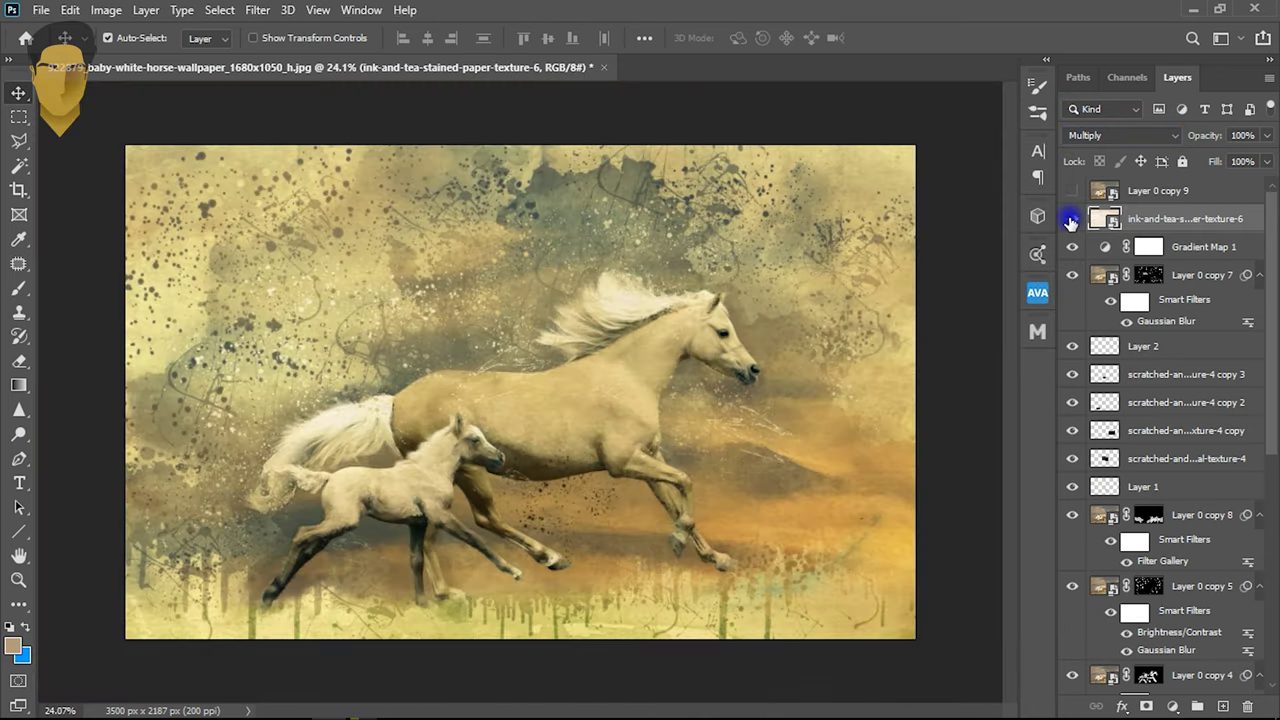
- Toggle the paper texture and gradient map visibility to compare the image
click(1071, 219)
click(1071, 247)
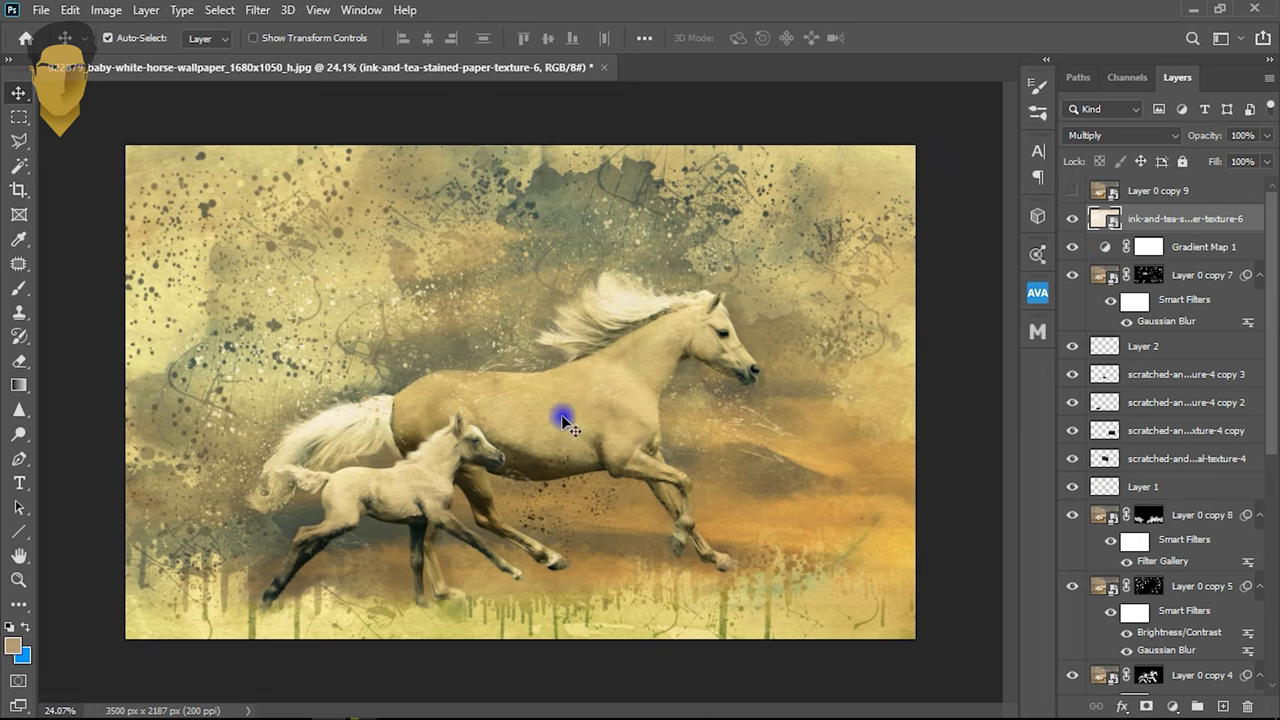
scroll(565, 422, up, 2)
scroll(573, 414, down, 1)
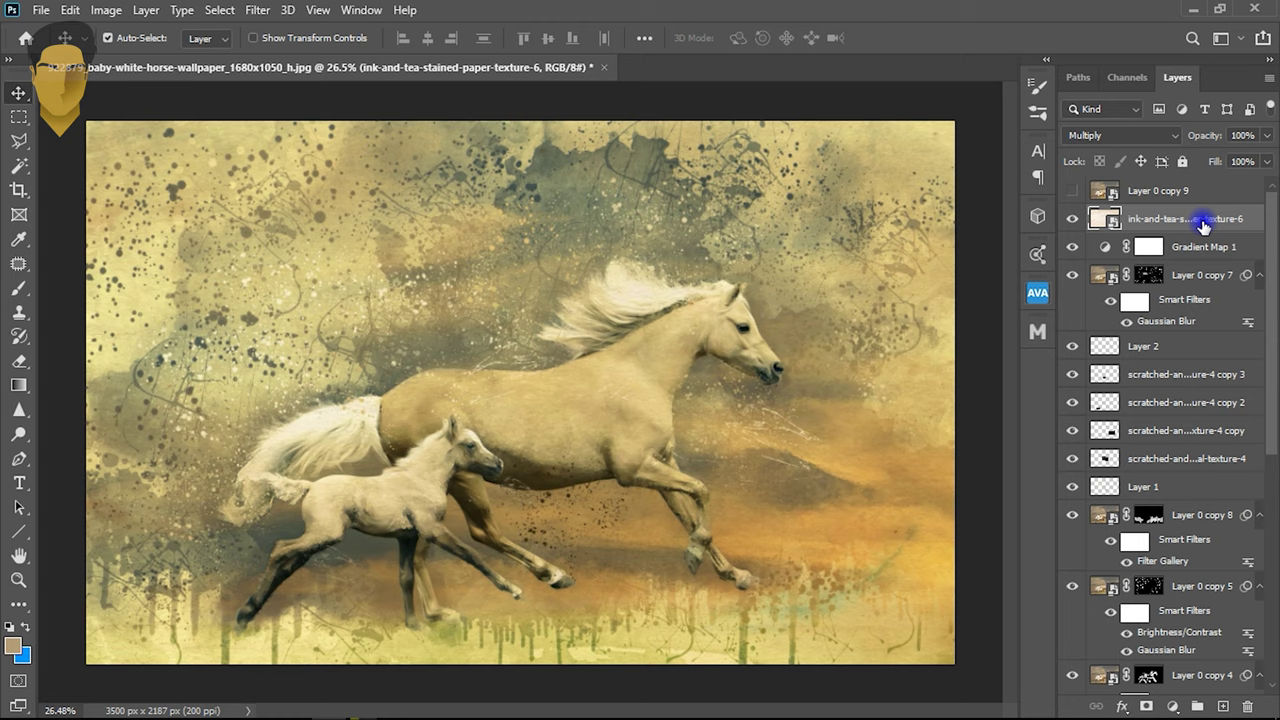
scroll(1205, 270, down, 4)
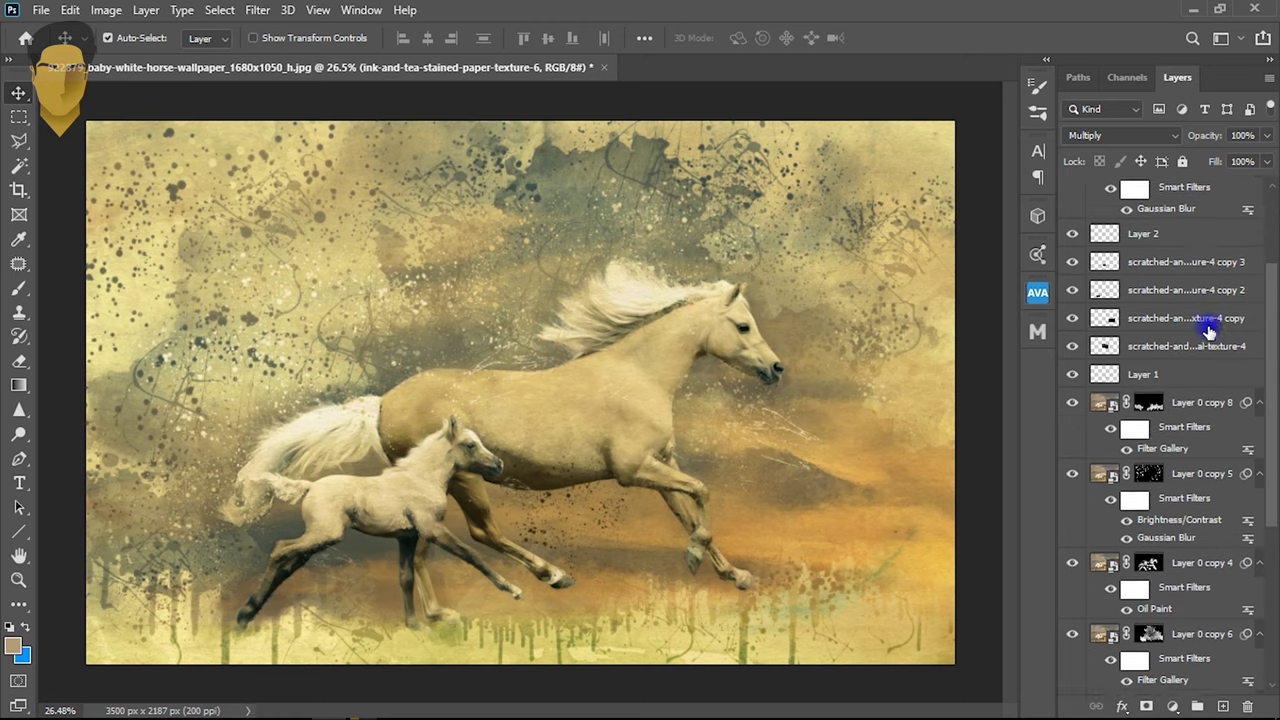
scroll(1211, 323, down, 4)
scroll(1190, 360, down, 3)
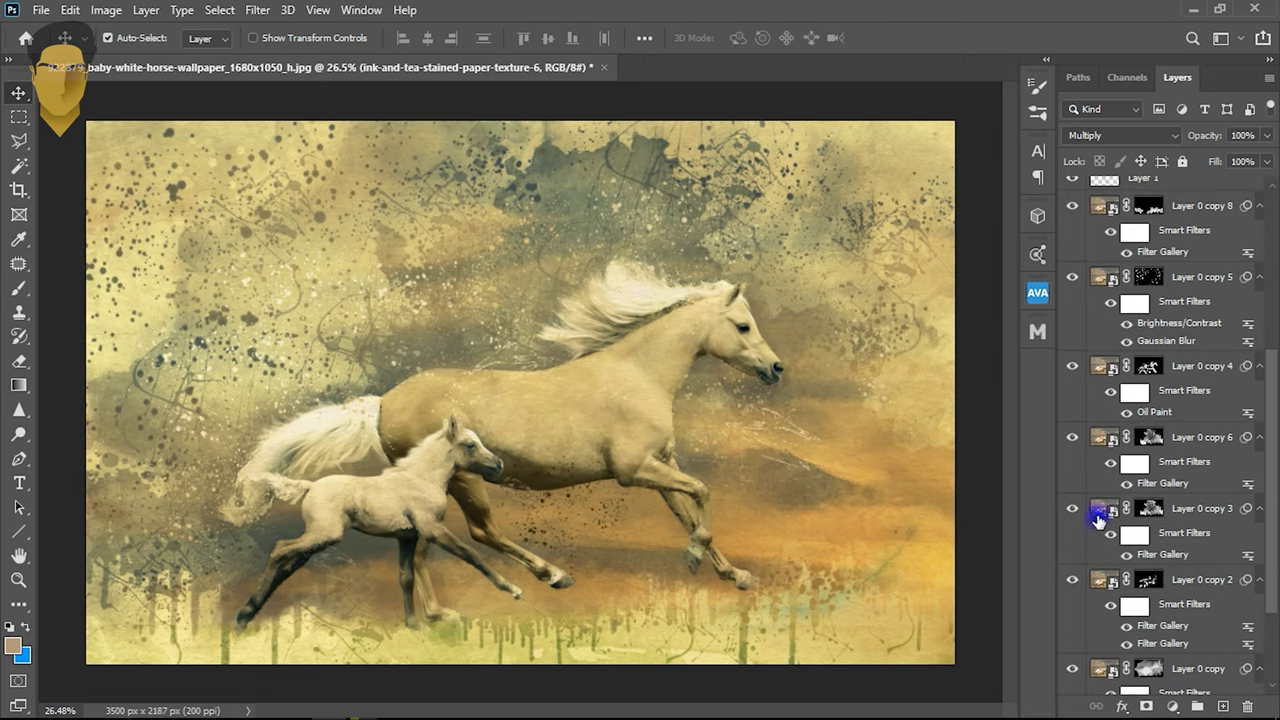
- Duplicate Layer 0 copy 3 under Layer 0 copy 9 and delete the copy's layer mask
click(1110, 512)
key(ctrl+j)
drag(1100, 510, 1147, 199)
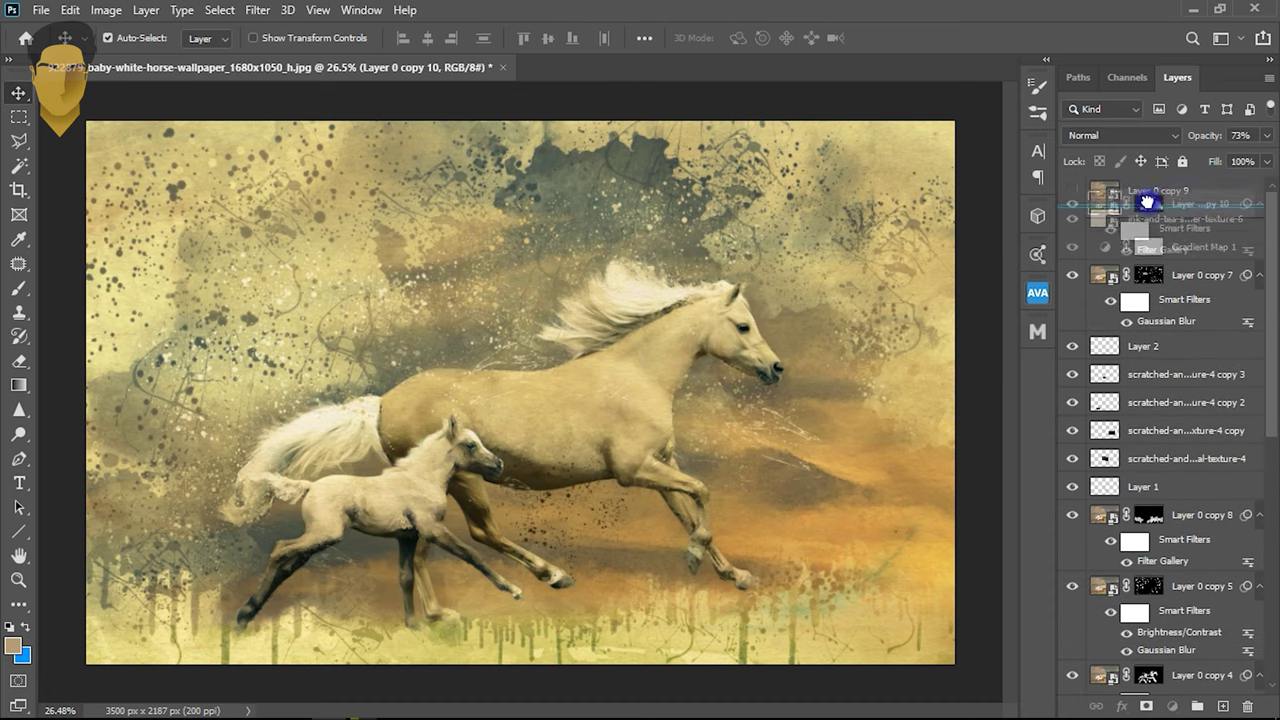
drag(1147, 199, 1122, 216)
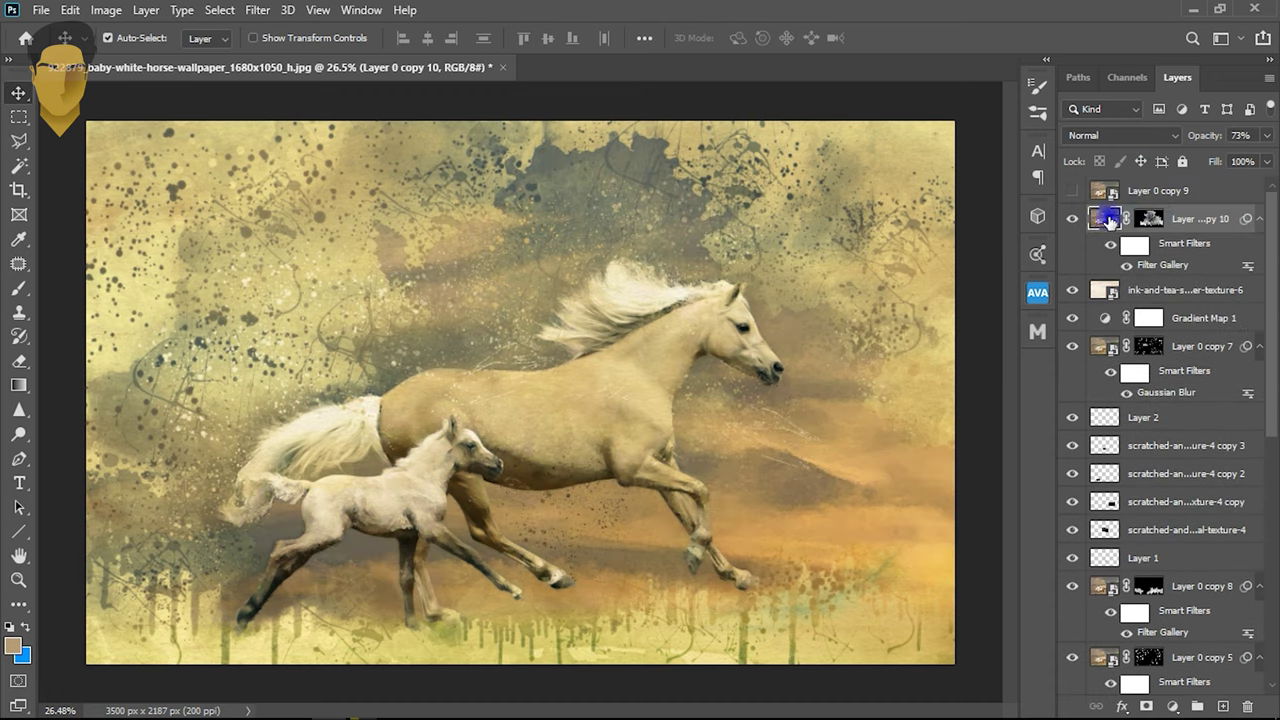
right_click(1148, 222)
click(1140, 253)
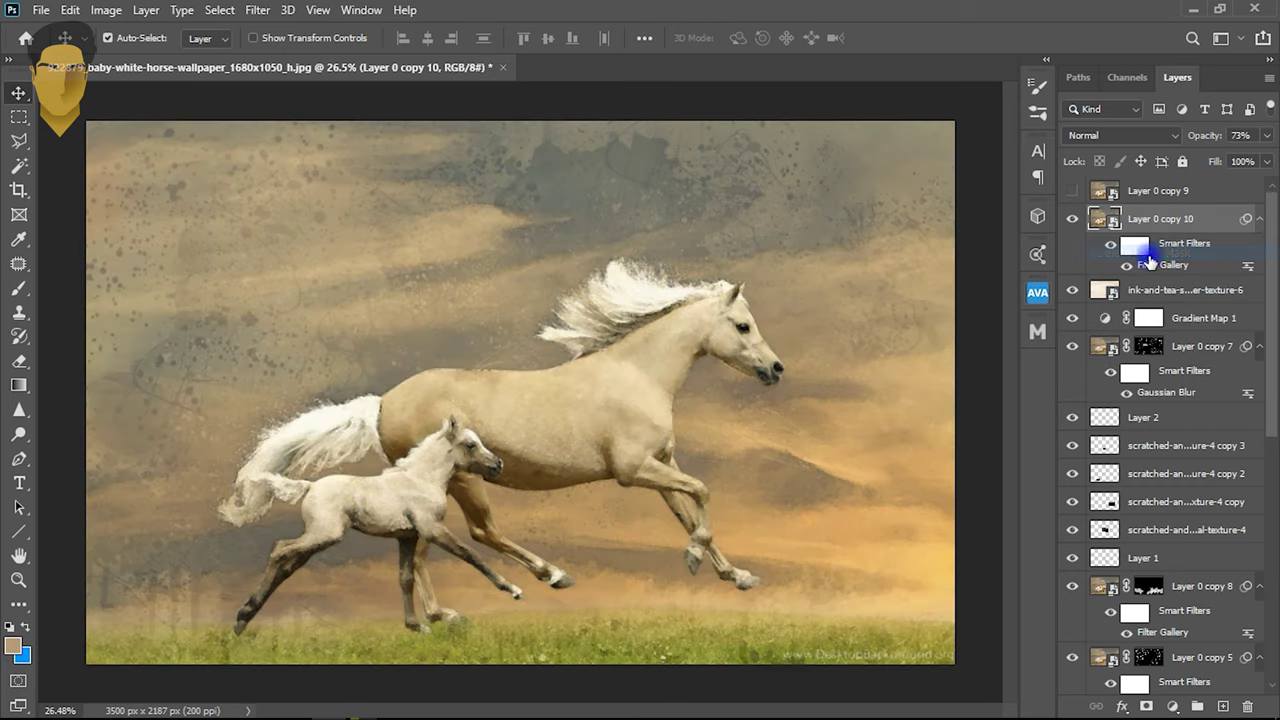
- Apply Filter Gallery Glowing Edges to Layer 0 copy 10: edge width 3, brightness 3, smoothness 8
click(258, 10)
click(300, 85)
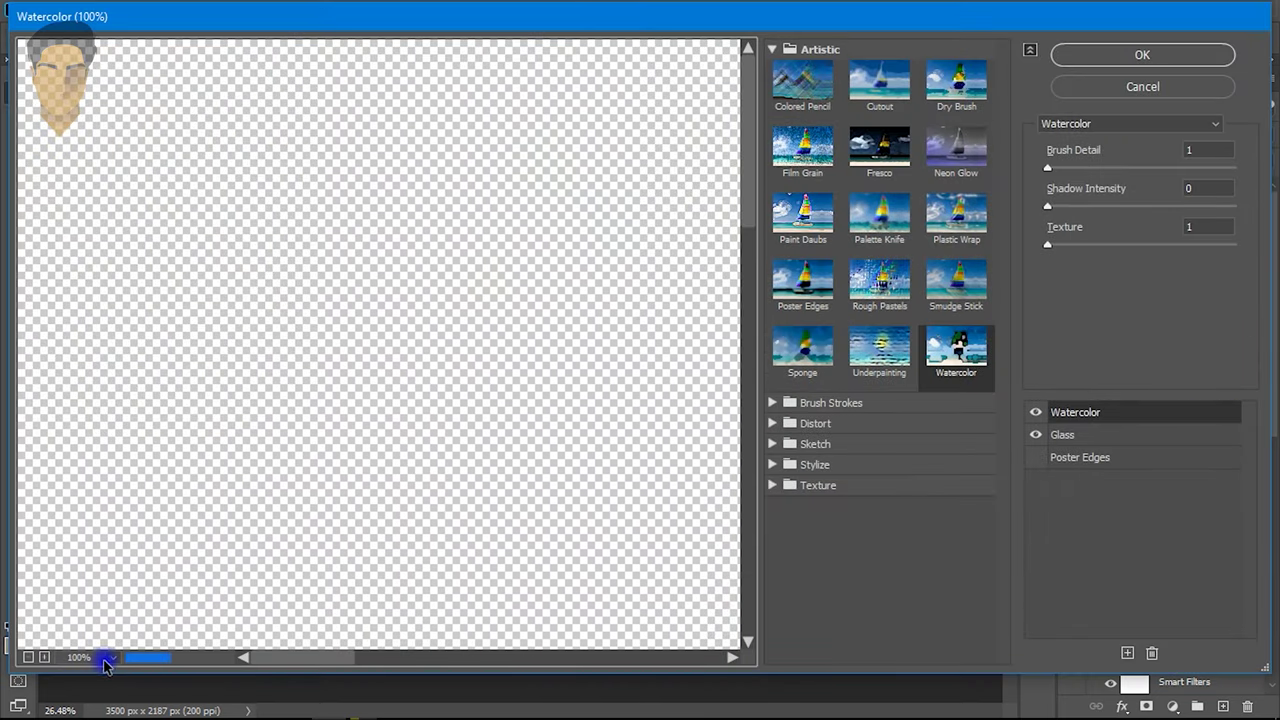
click(110, 658)
click(109, 636)
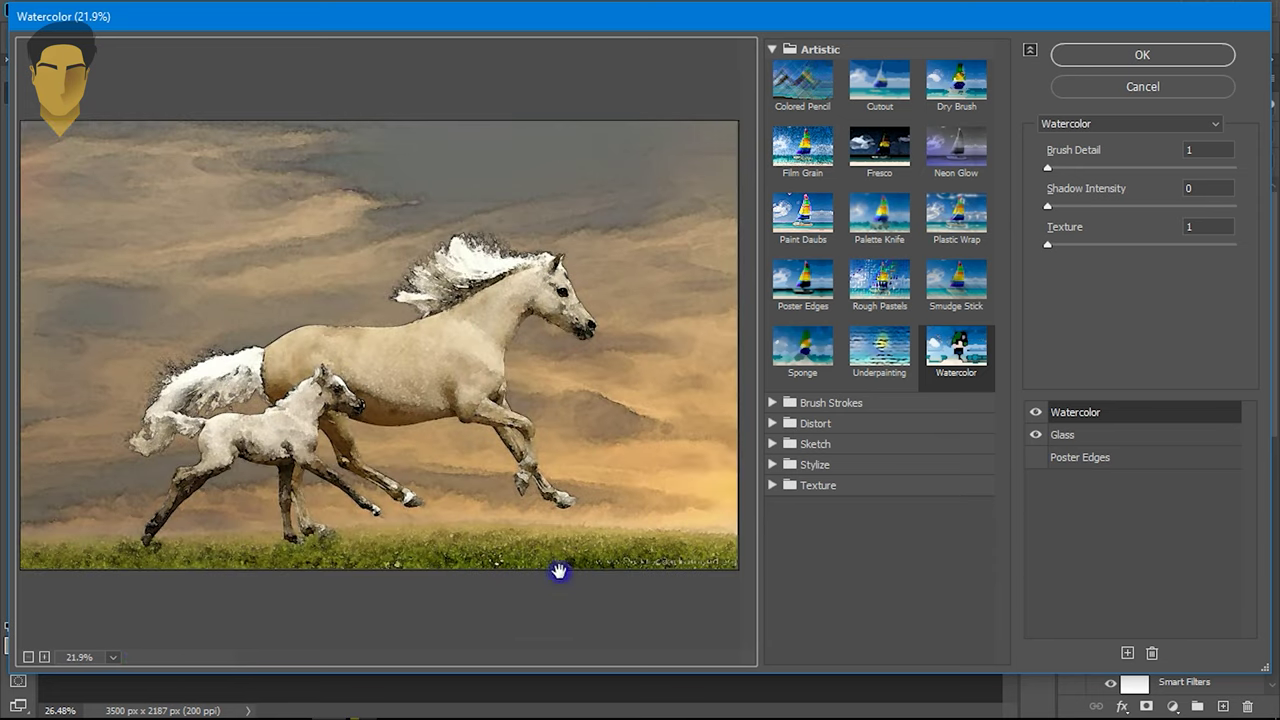
click(787, 464)
click(805, 497)
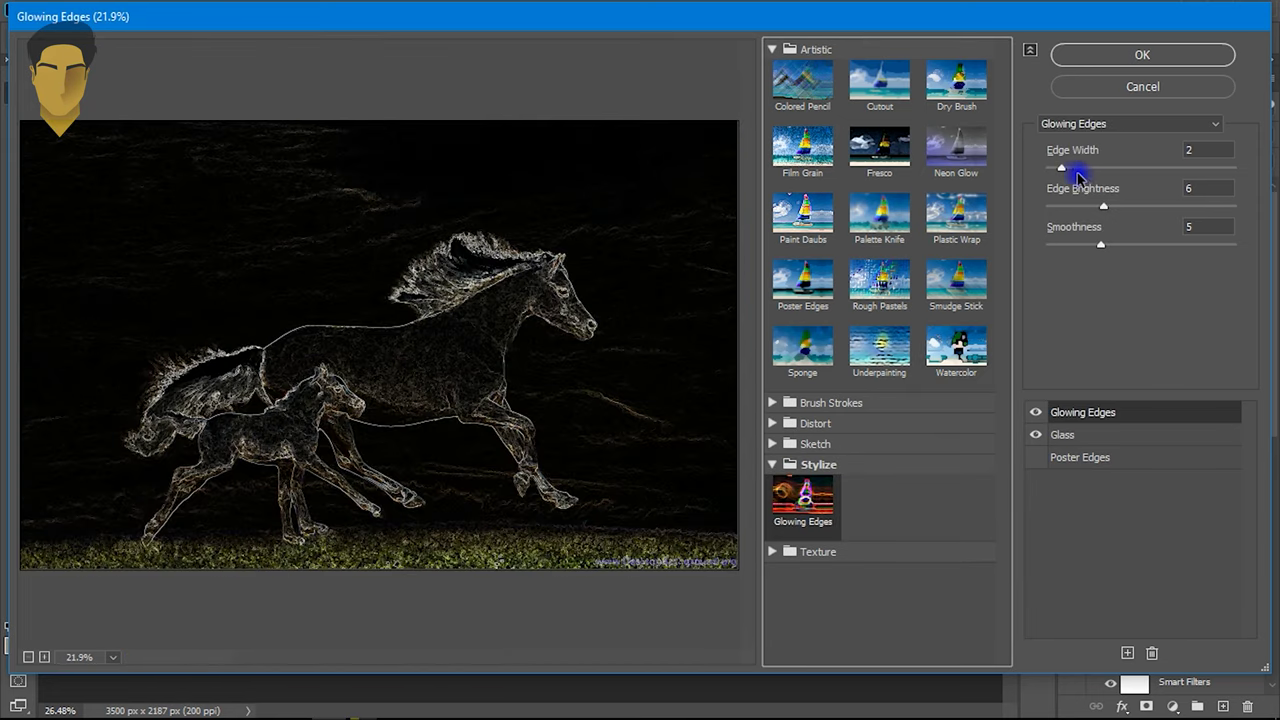
drag(1103, 205, 1060, 206)
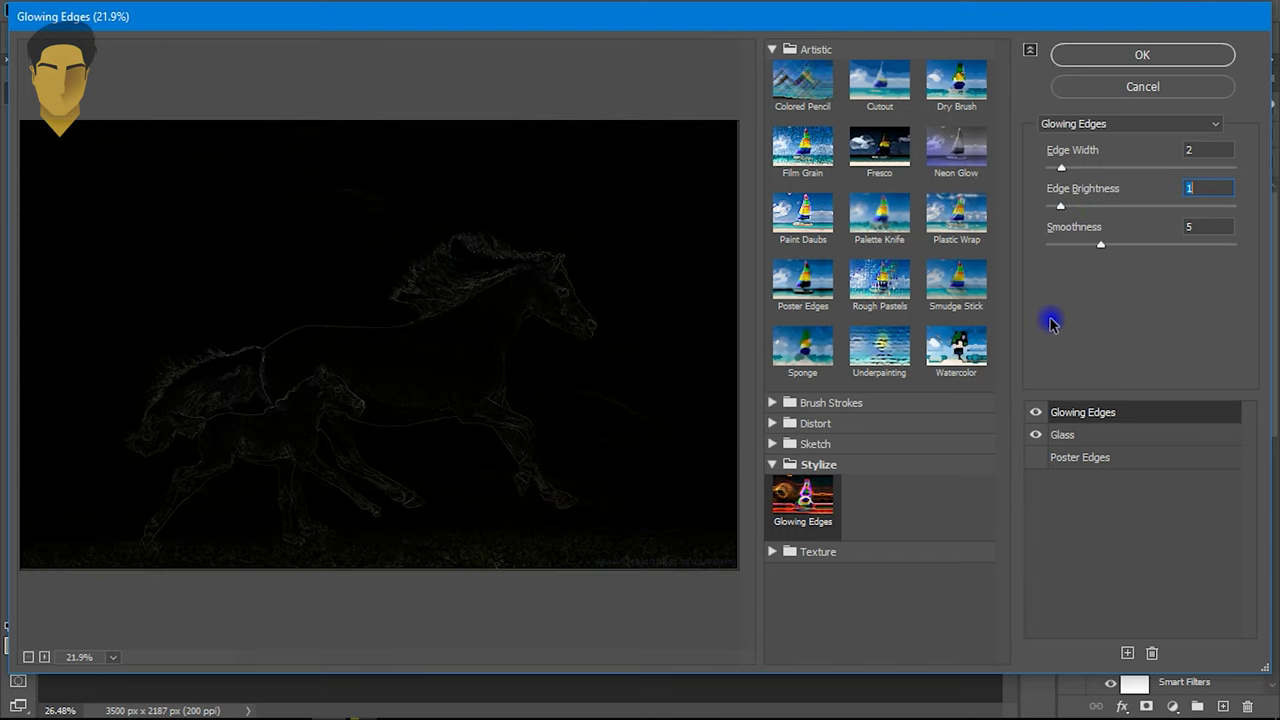
drag(1100, 244, 1143, 244)
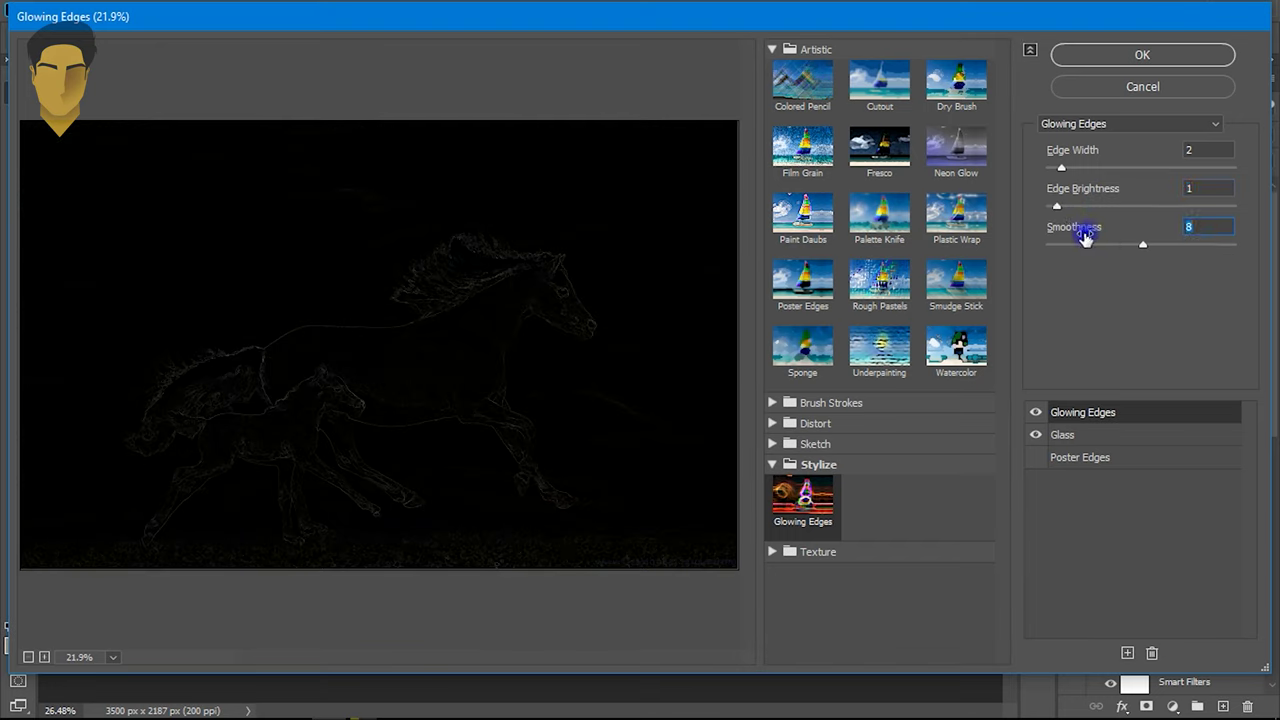
drag(1058, 206, 1071, 206)
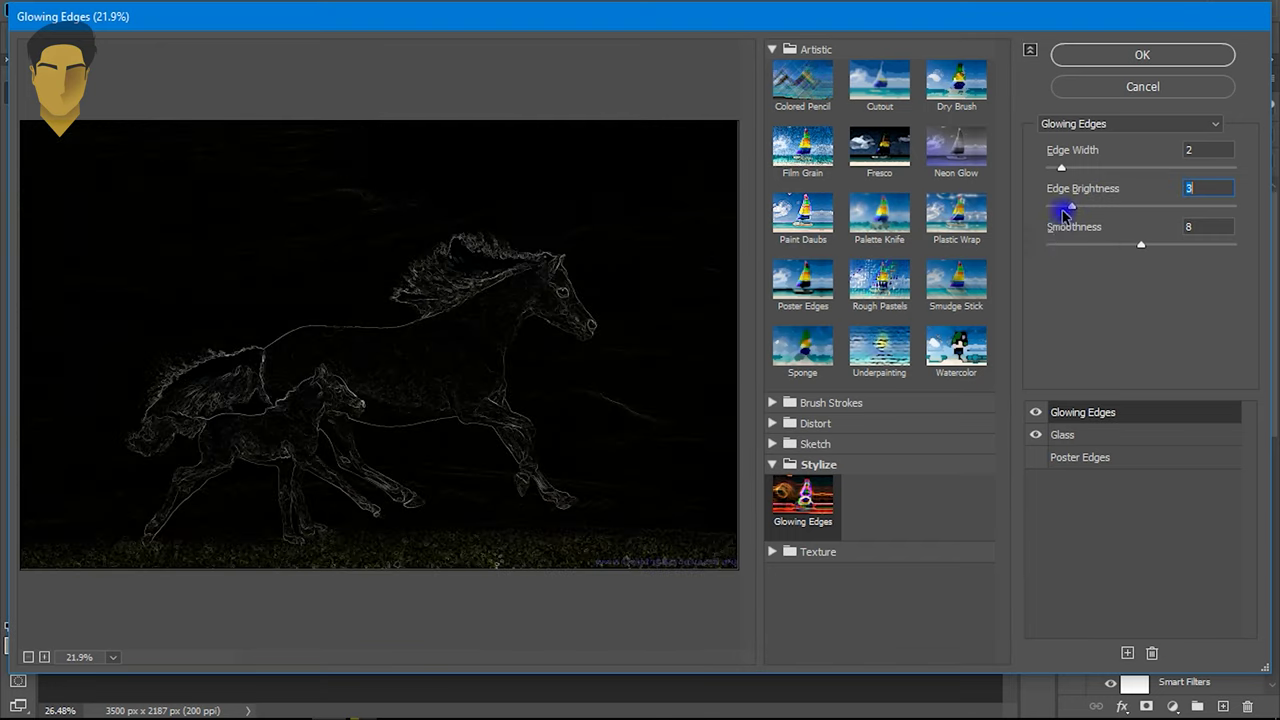
drag(1070, 172, 1075, 168)
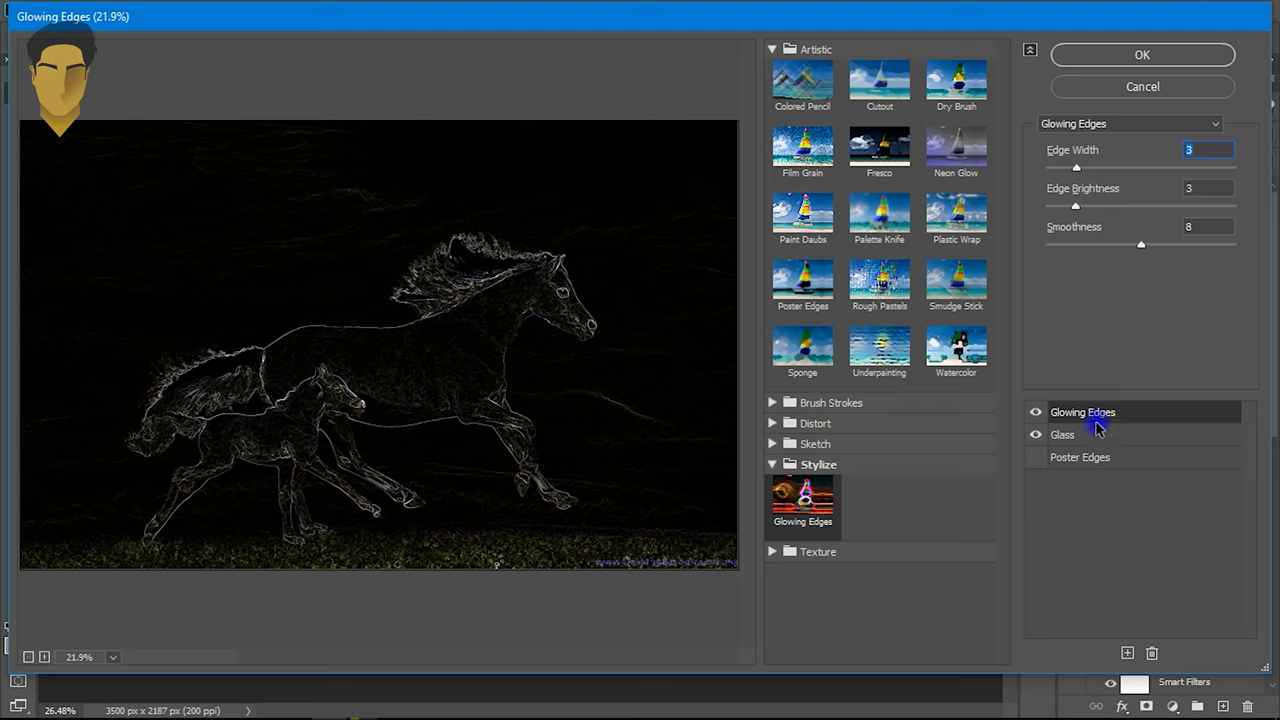
click(1137, 58)
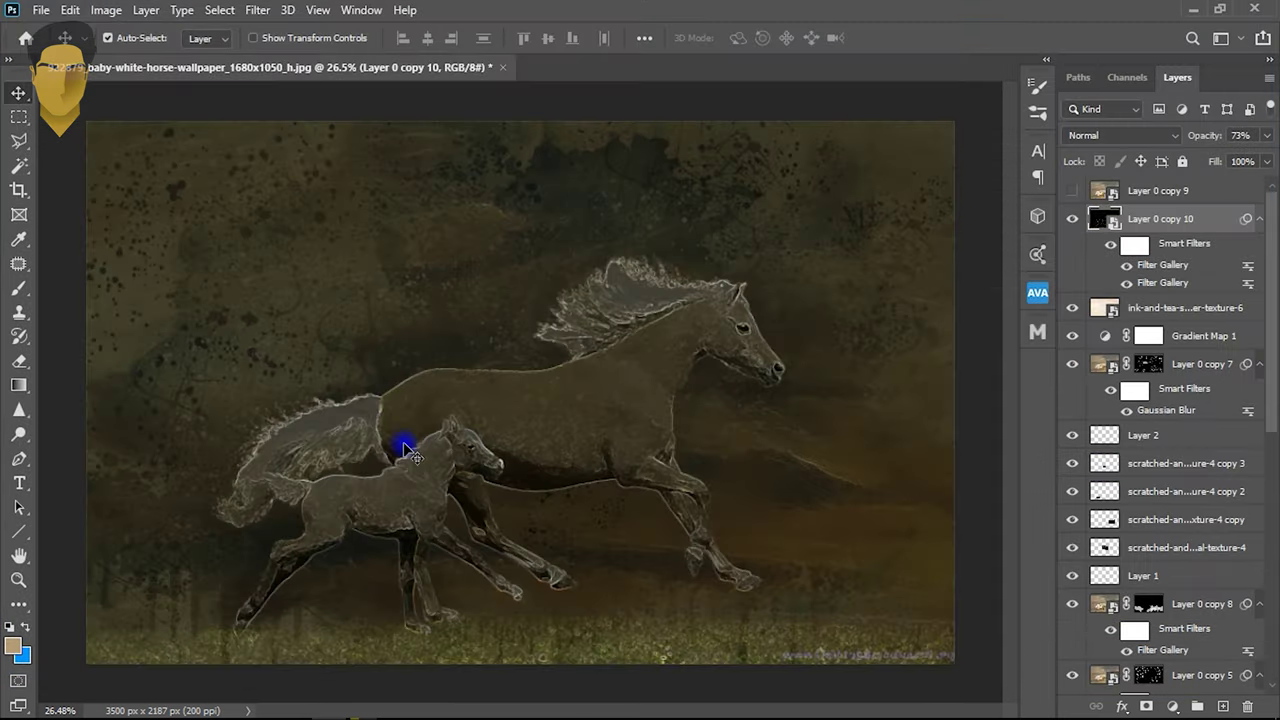
- Raise Layer 0 copy 10's opacity to 100%, leaving glowing horse outlines on black
scroll(543, 420, up, 2)
scroll(543, 420, up, 1)
scroll(543, 420, down, 2)
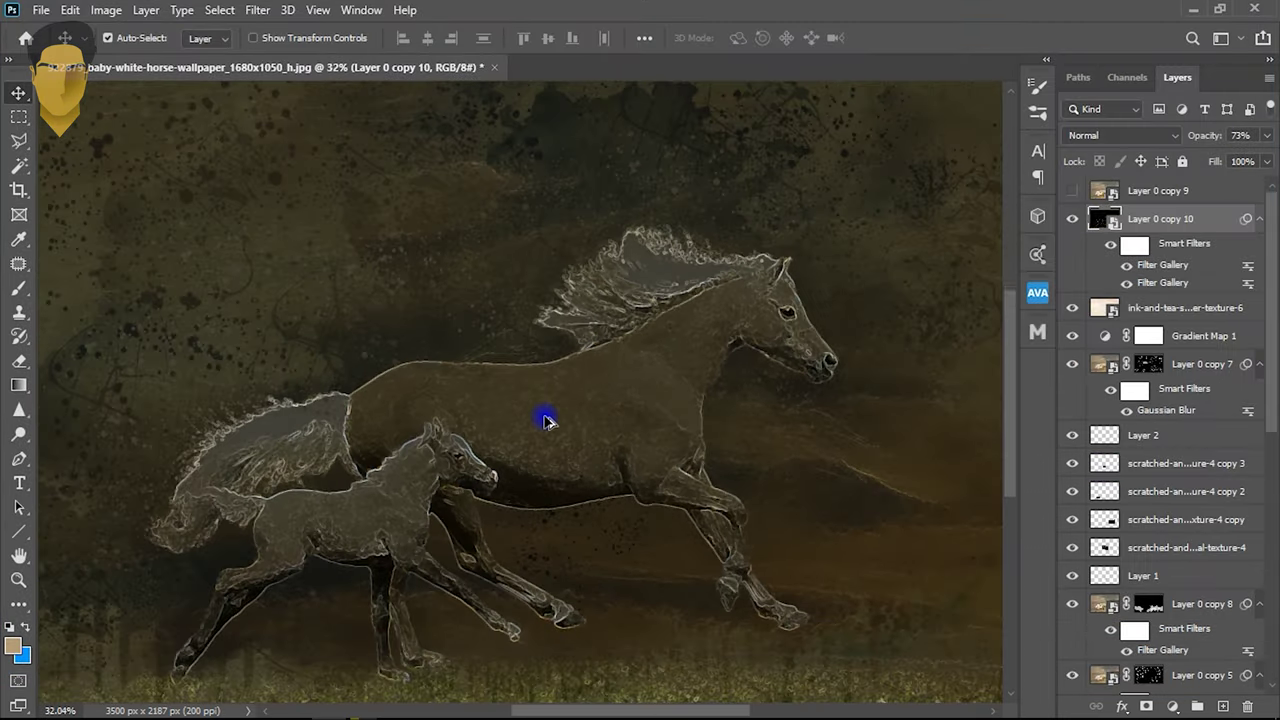
scroll(543, 420, down, 1)
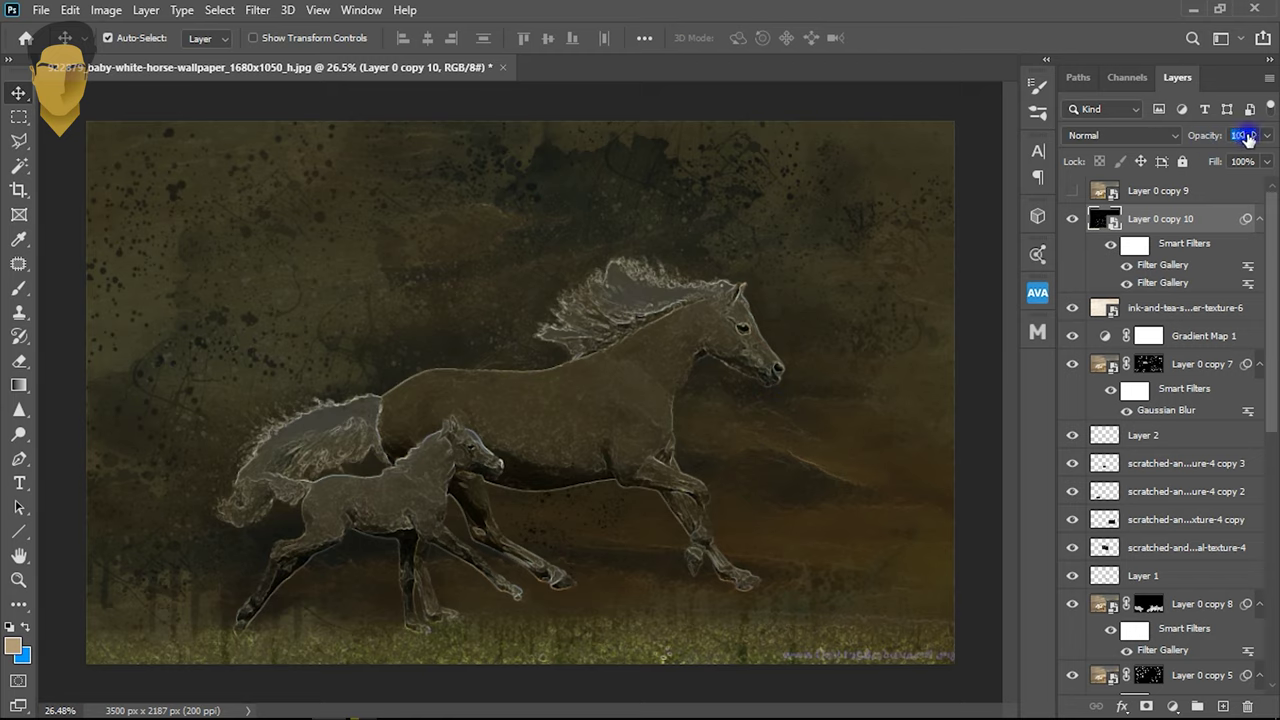
key(Return)
scroll(553, 407, up, 3)
scroll(553, 407, down, 1)
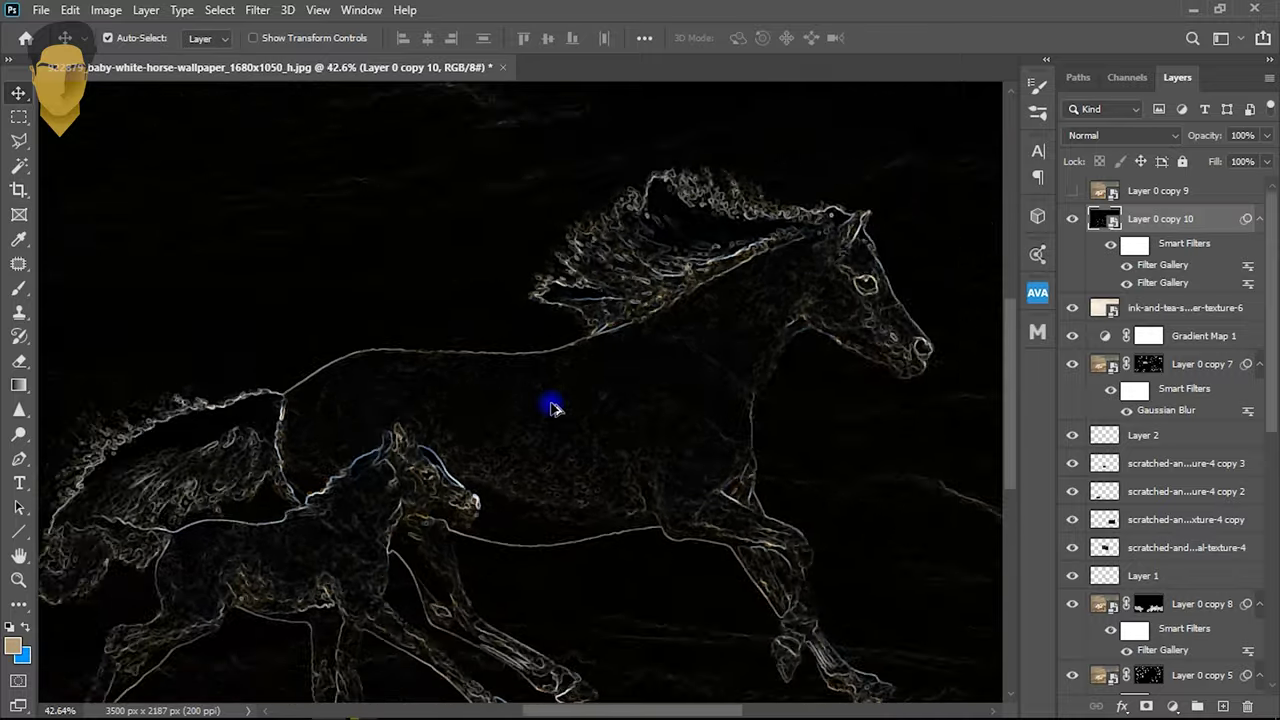
scroll(553, 407, down, 1)
scroll(553, 407, down, 1)
click(106, 10)
mouse_move(133, 58)
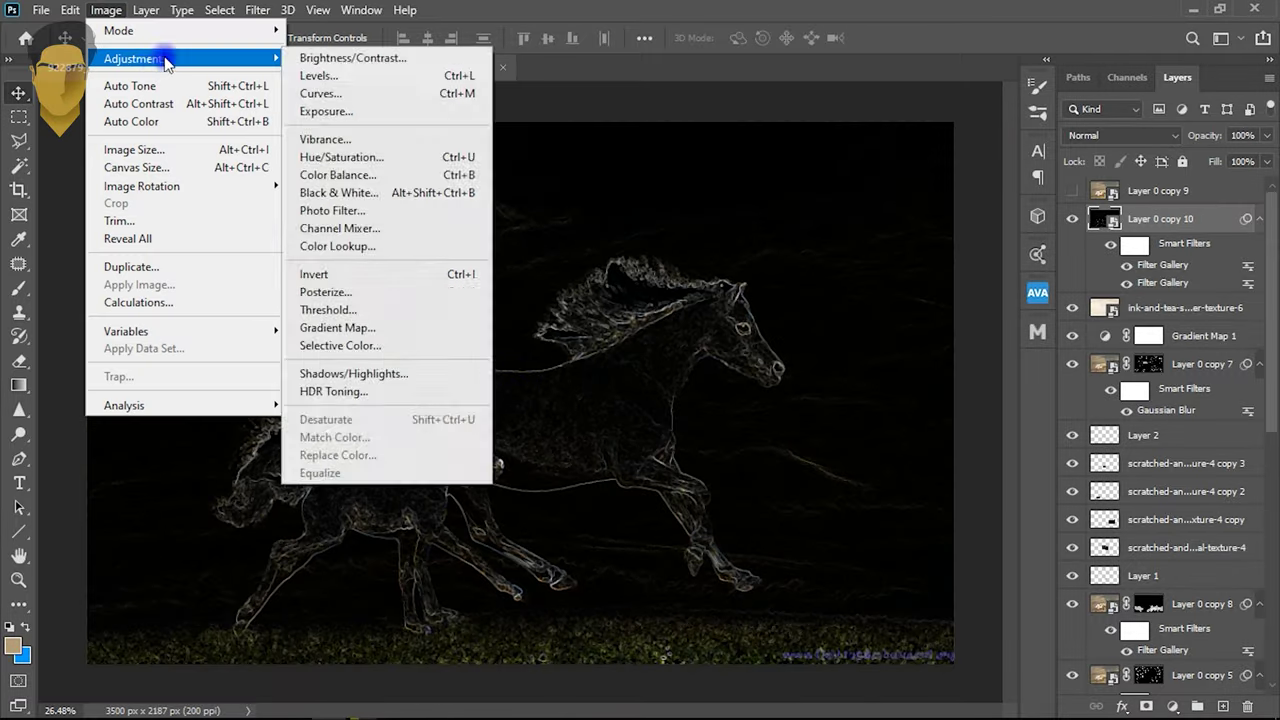
- Apply Black & White to the glowing-edge layer with Greens -200, Cyans -42, Magentas -92
click(370, 193)
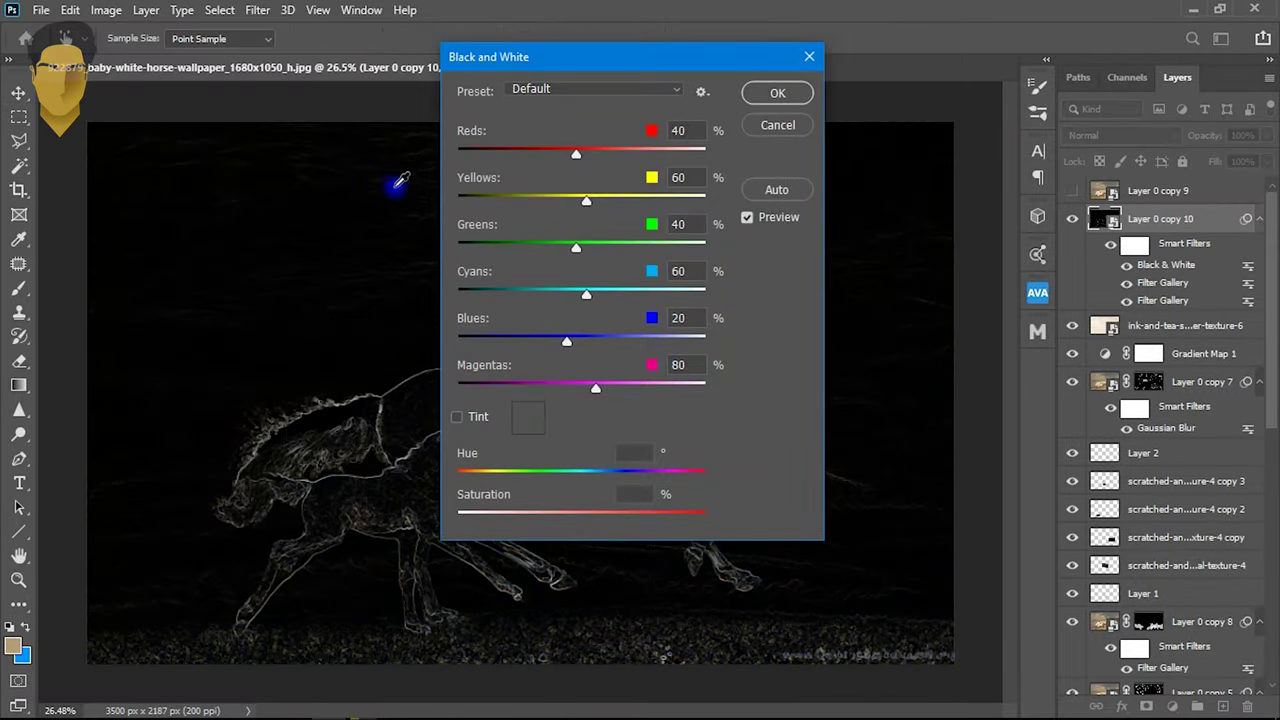
drag(563, 57, 682, 67)
drag(771, 211, 802, 208)
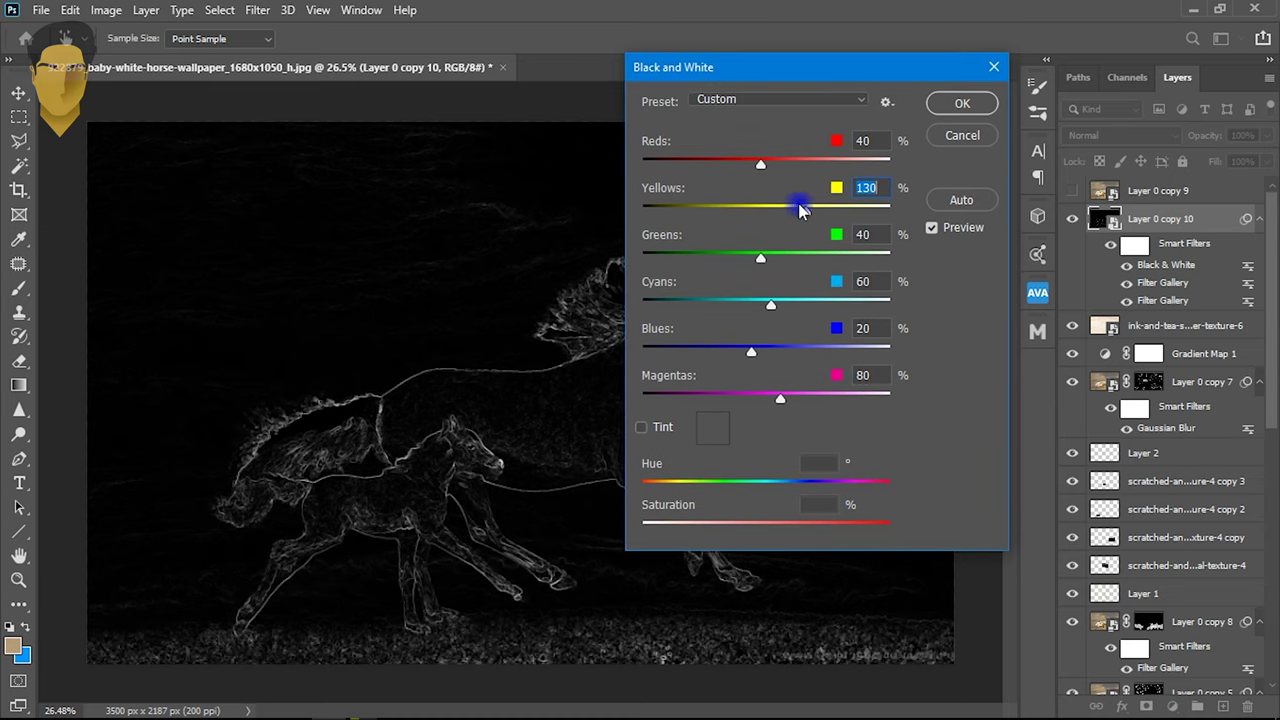
drag(771, 304, 789, 304)
mouse_move(760, 258)
mouse_down()
mouse_move(800, 258)
mouse_move(563, 292)
mouse_up()
drag(790, 210, 710, 211)
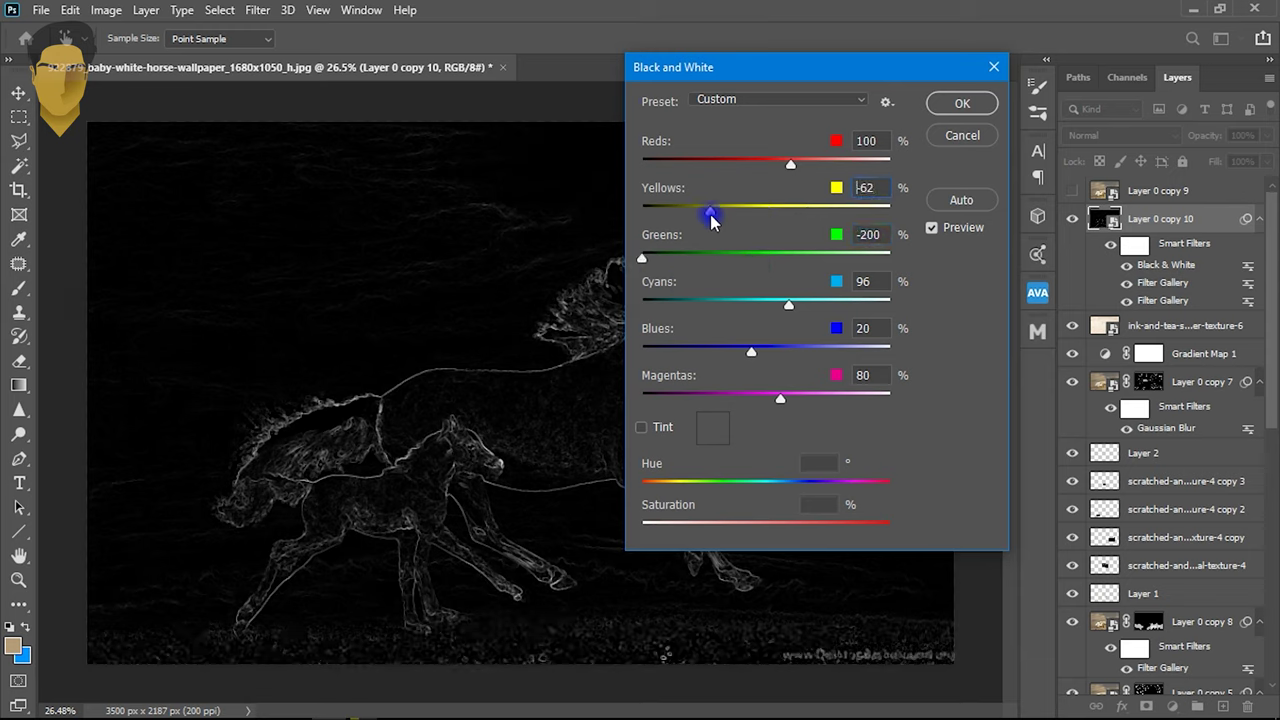
drag(775, 302, 720, 306)
drag(755, 403, 695, 403)
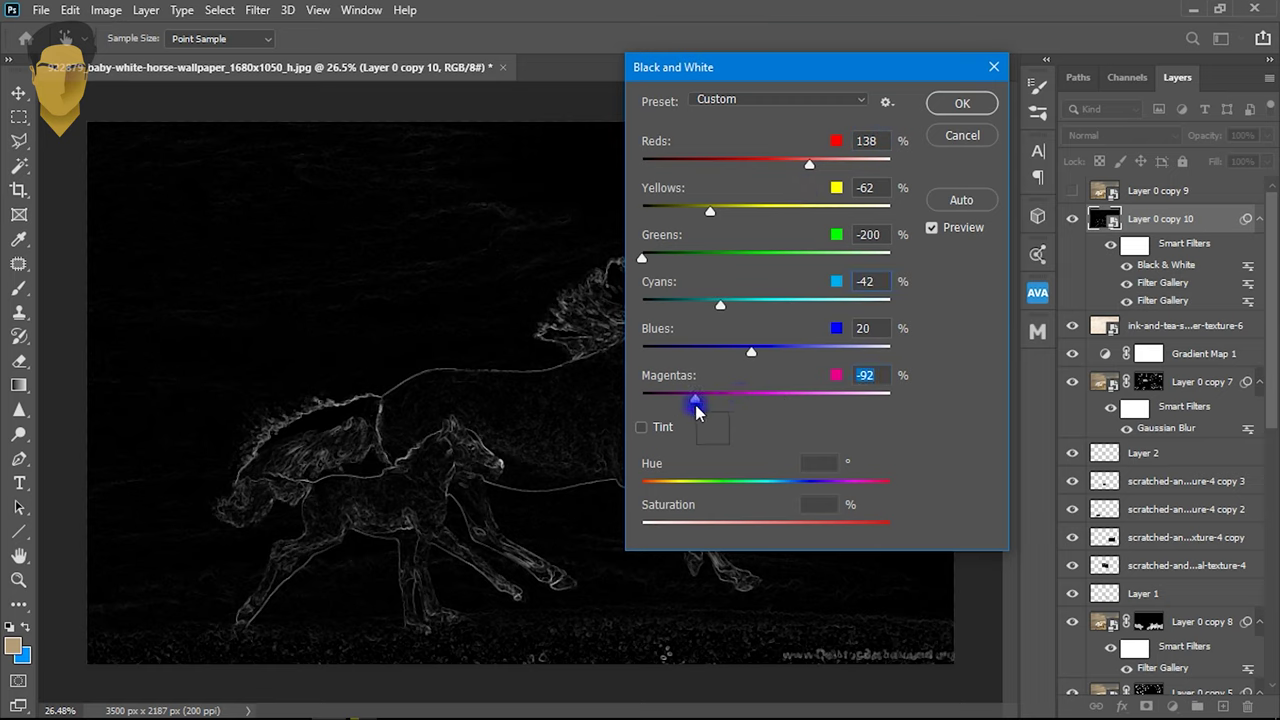
click(950, 104)
scroll(486, 563, up, 5)
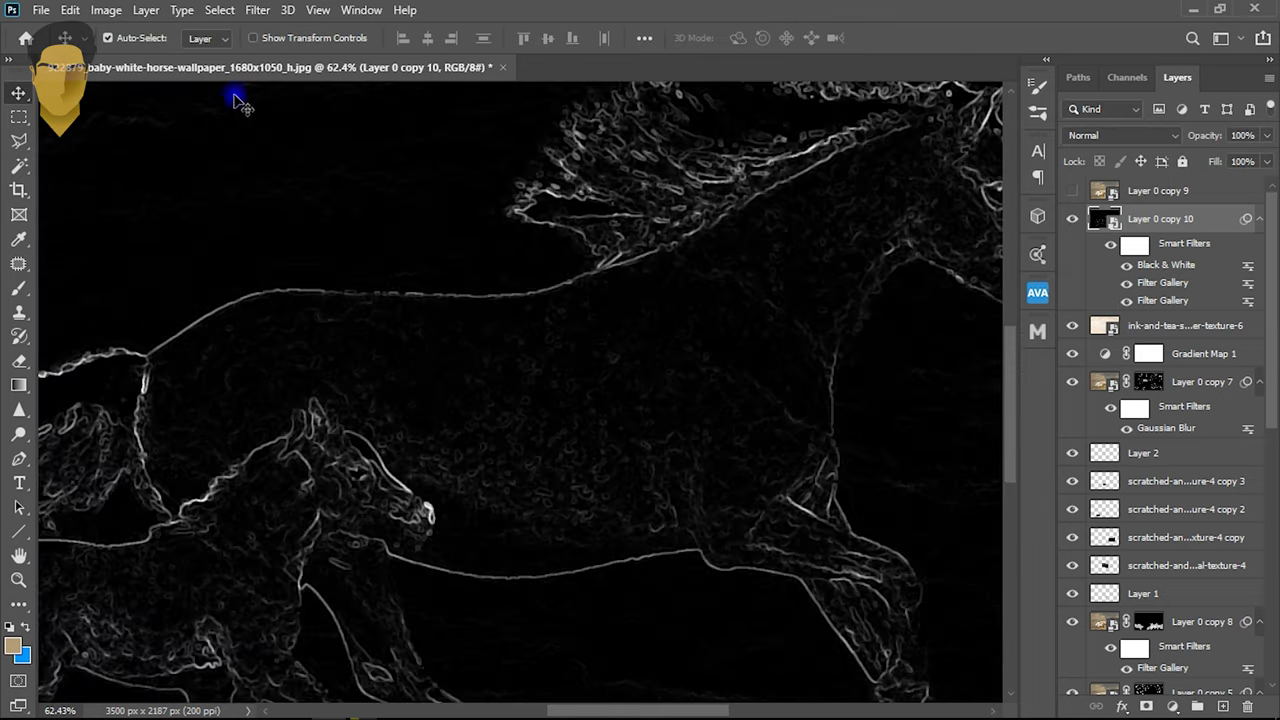
click(110, 11)
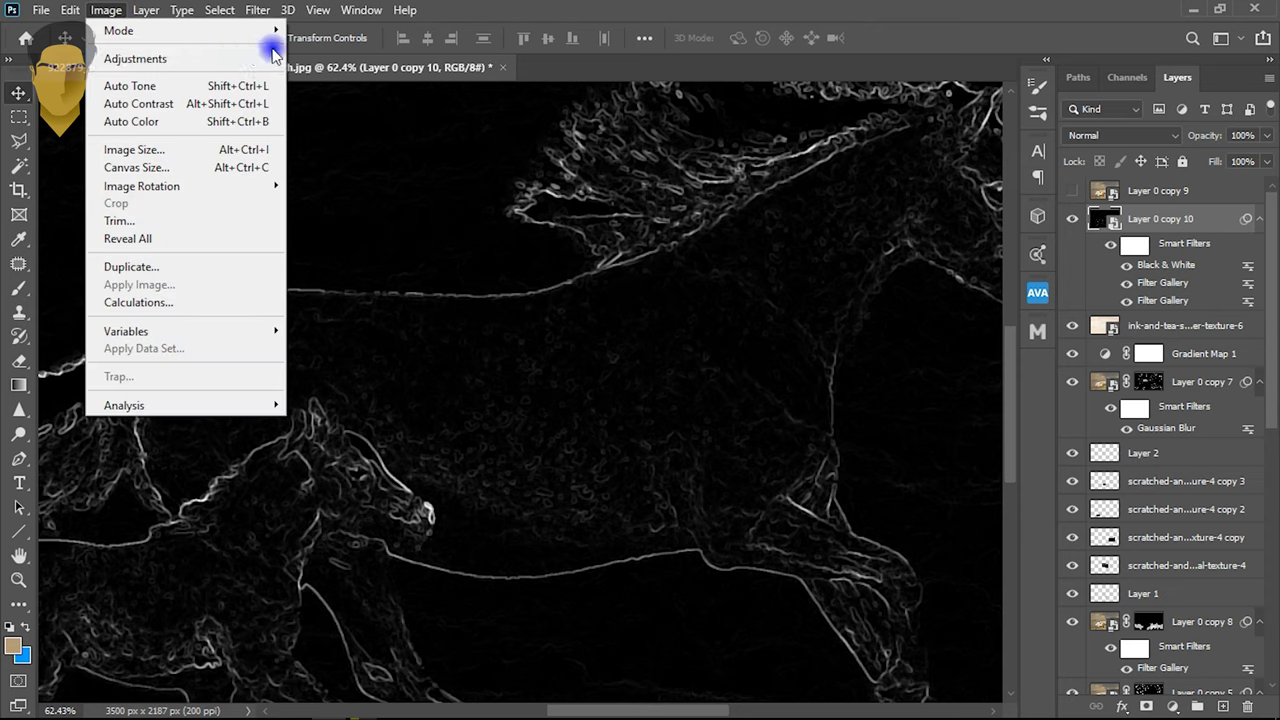
- Apply a Curves adjustment moving the black point to input 35
click(296, 89)
drag(411, 428, 443, 428)
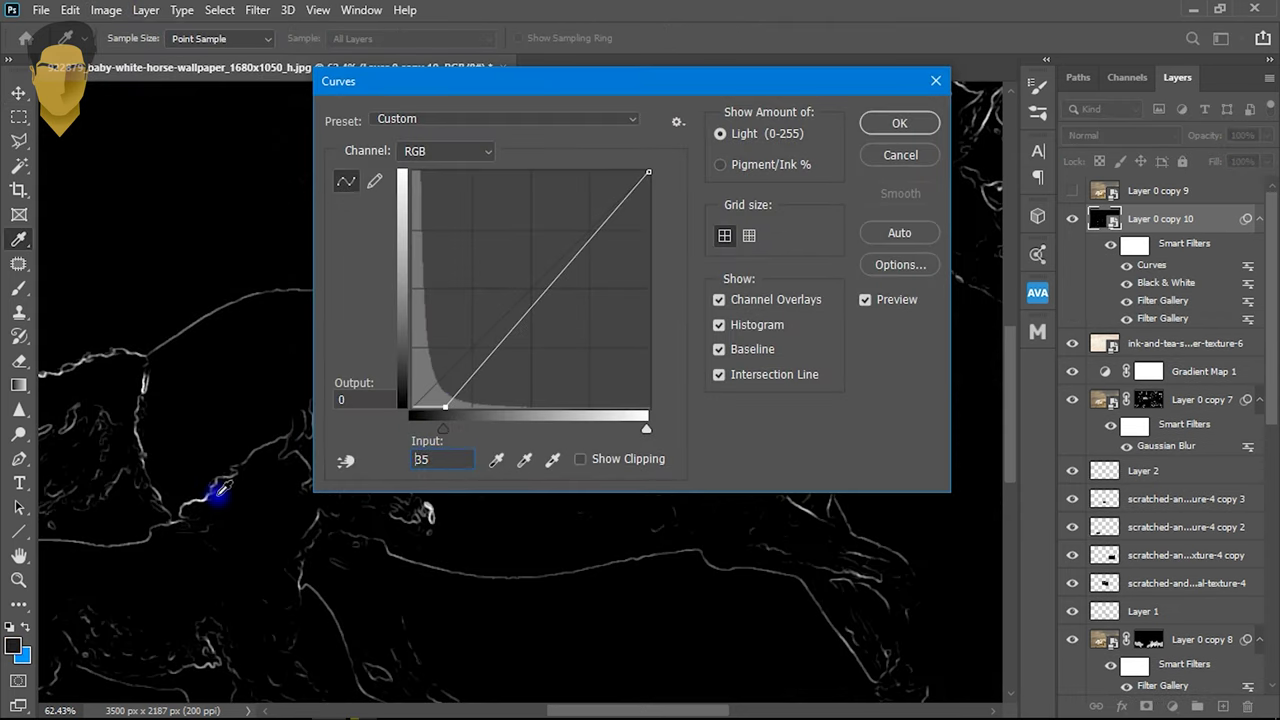
click(893, 122)
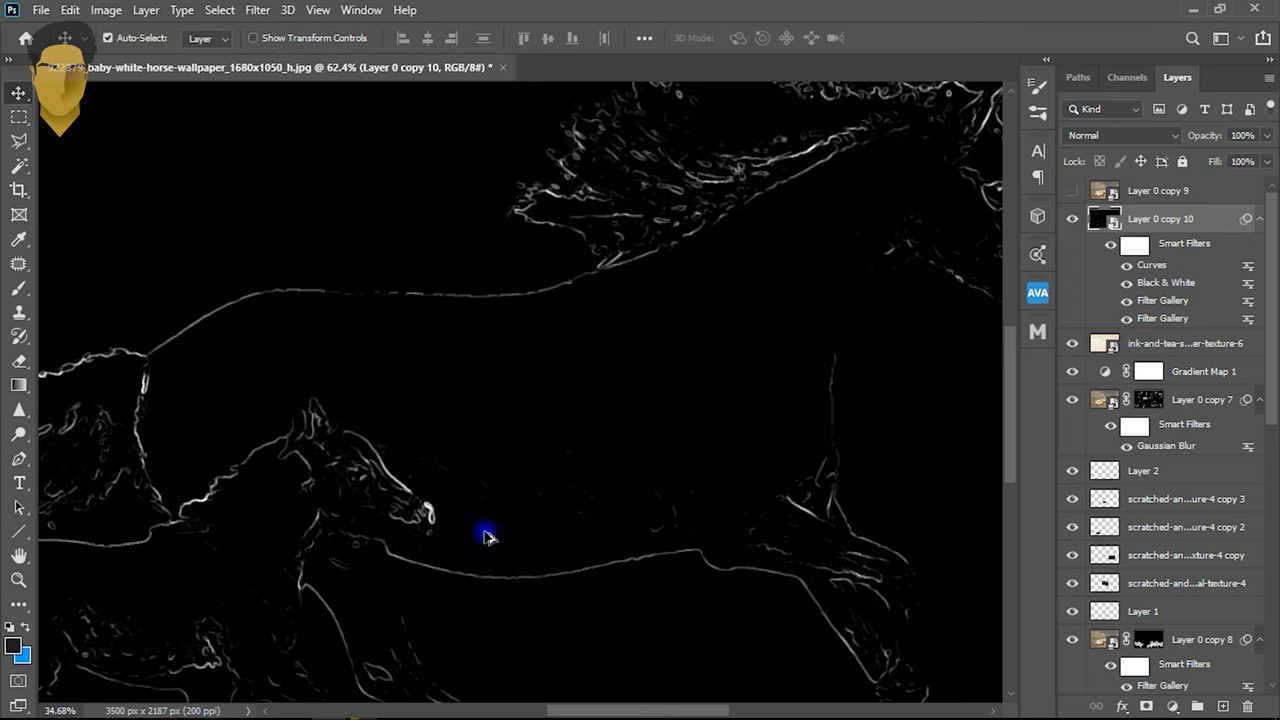
scroll(505, 525, down, 3)
scroll(492, 523, down, 2)
scroll(520, 528, up, 4)
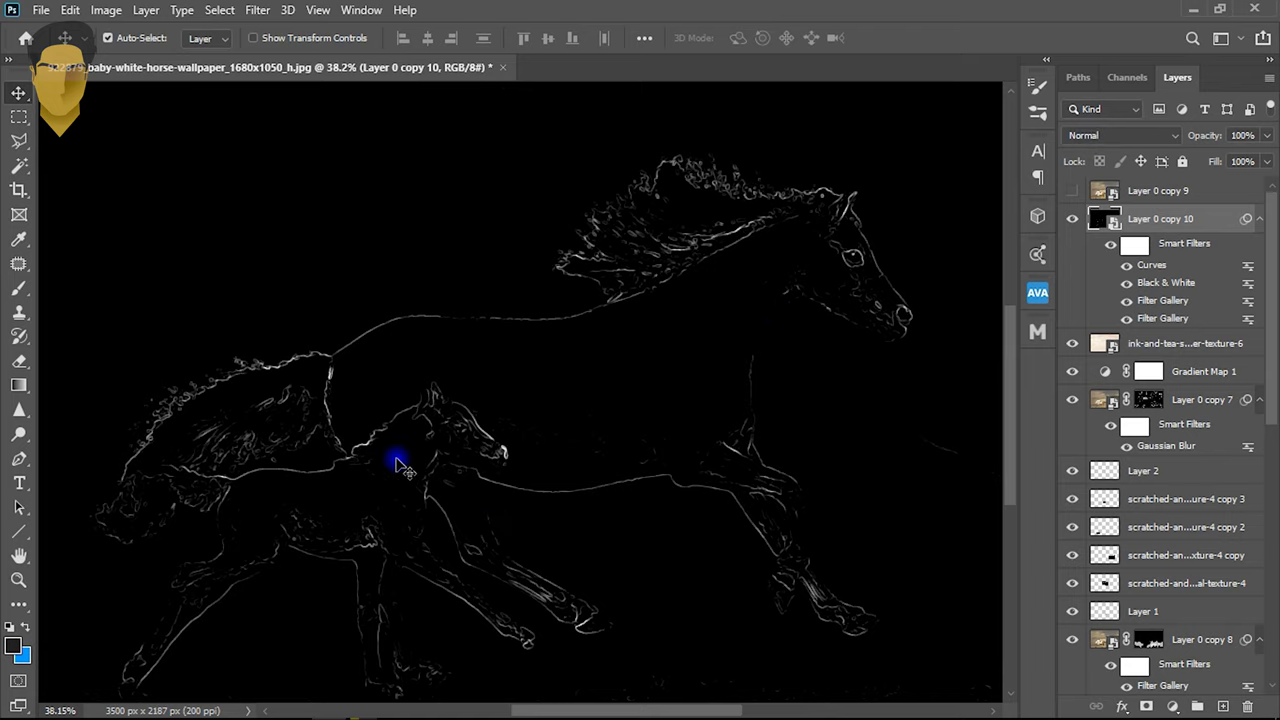
scroll(397, 463, down, 2)
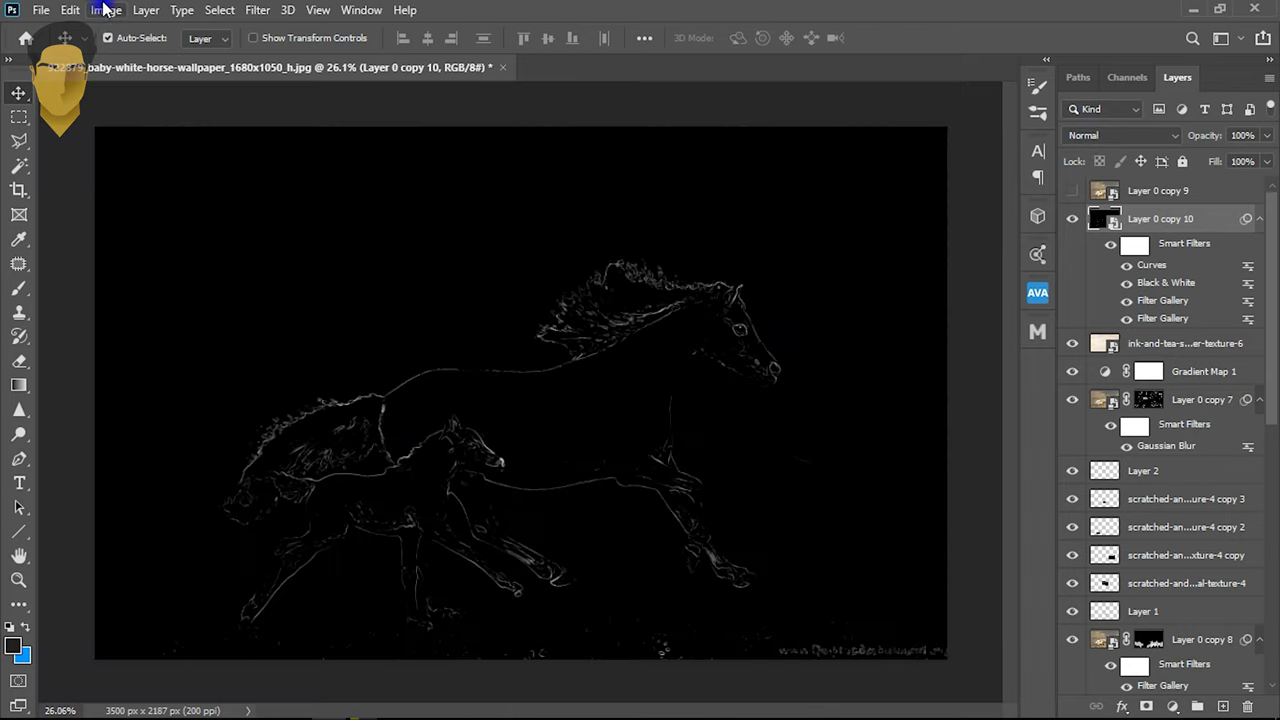
- Invert Layer 0 copy 10 into dark horse outlines on white
click(105, 10)
click(395, 267)
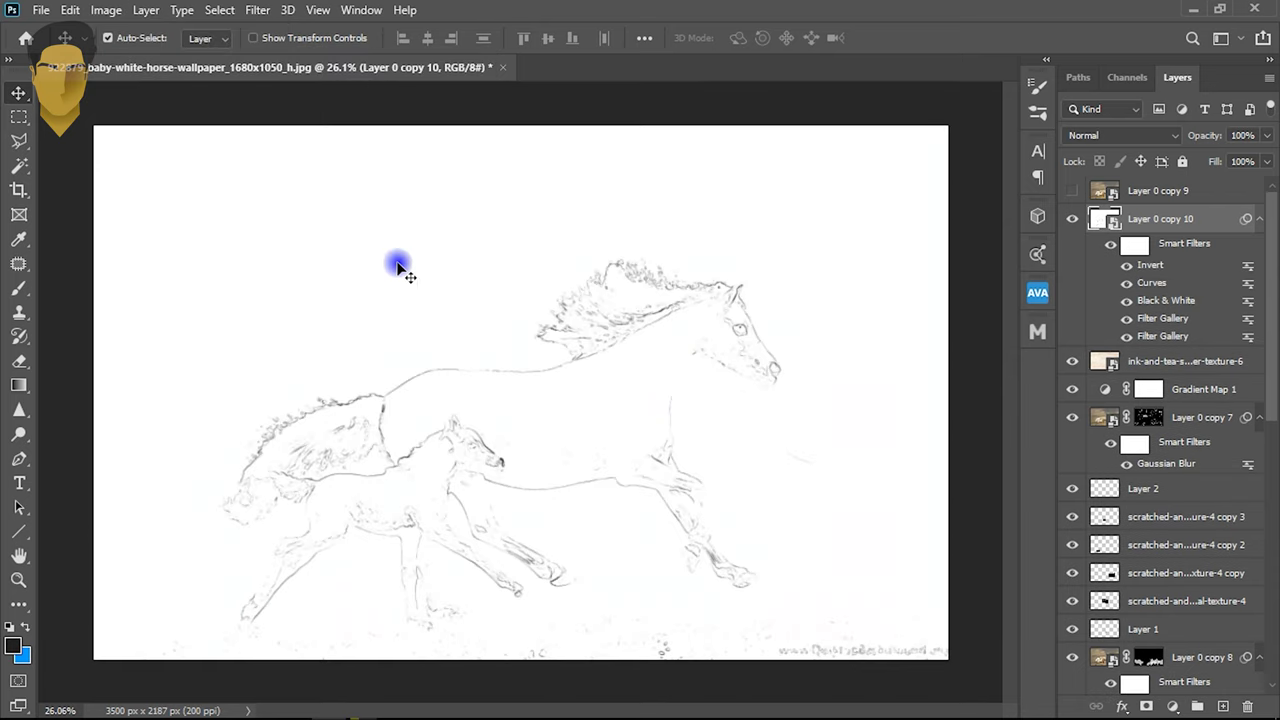
scroll(596, 392, up, 2)
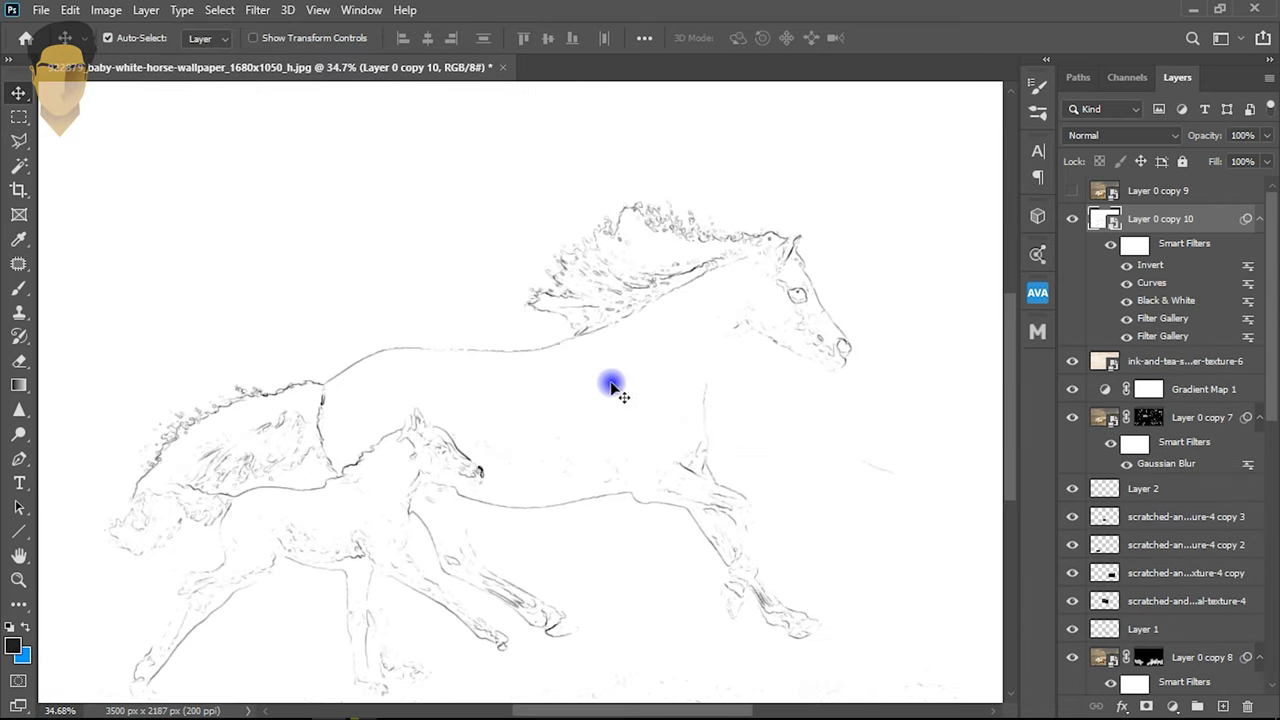
click(1113, 145)
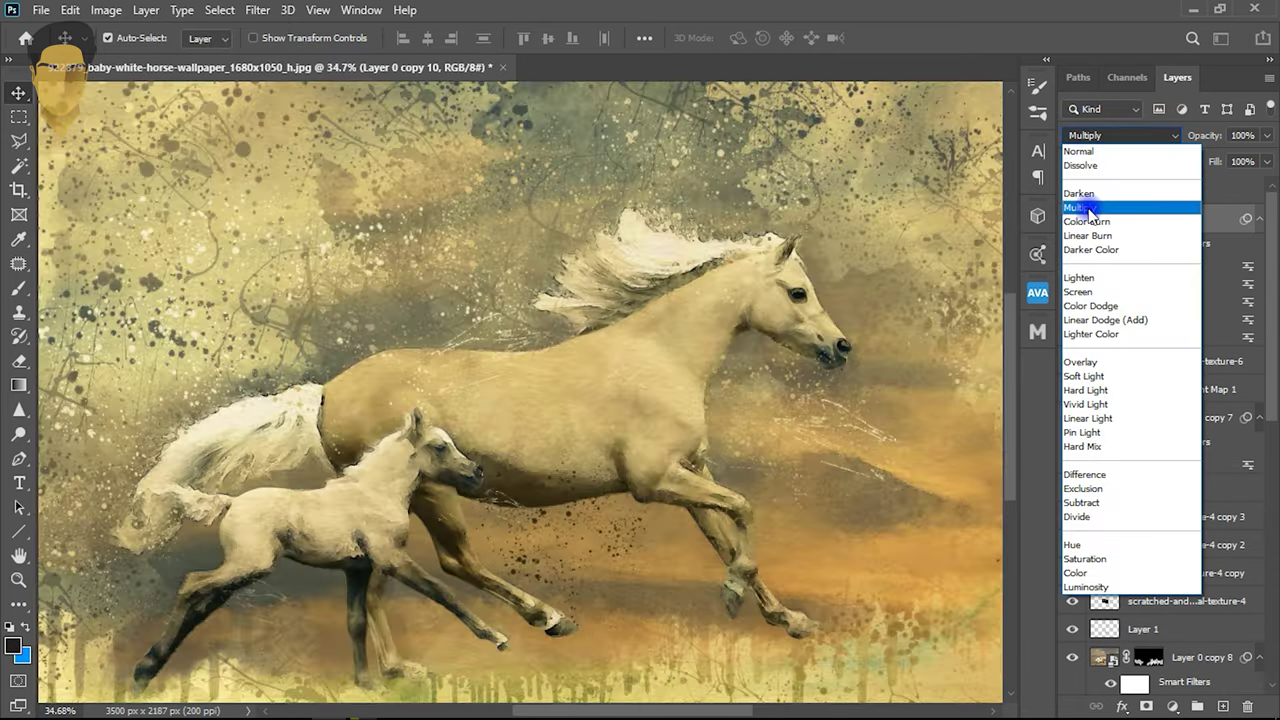
- Set Layer 0 copy 10 to Multiply and toggle its visibility to compare the horses
click(1100, 208)
scroll(417, 486, up, 2)
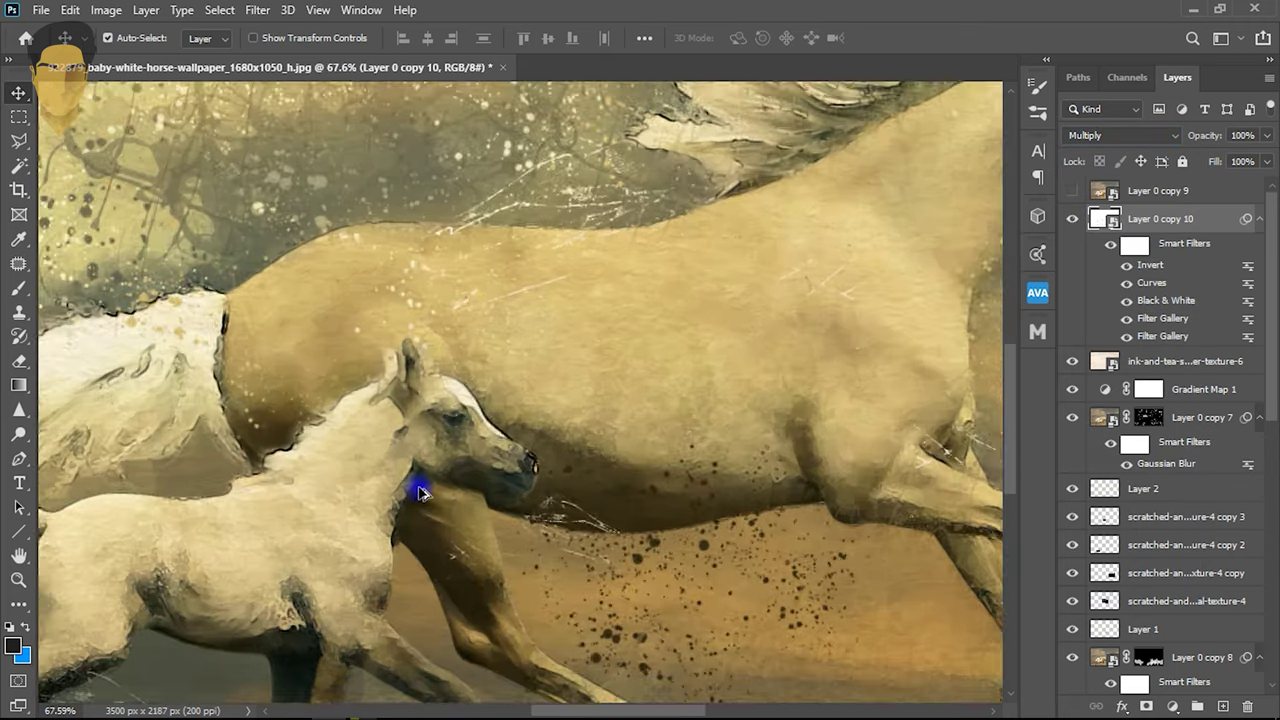
scroll(422, 492, down, 3)
scroll(422, 492, down, 1)
scroll(737, 332, up, 3)
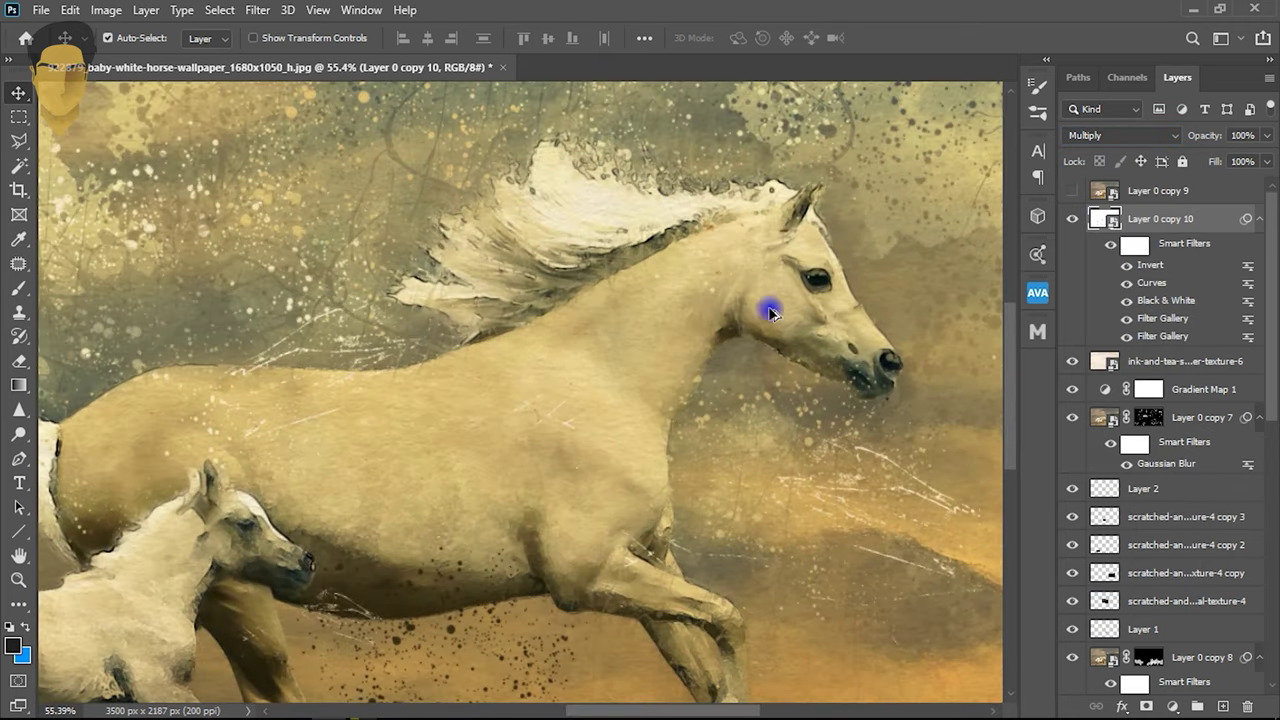
click(1072, 218)
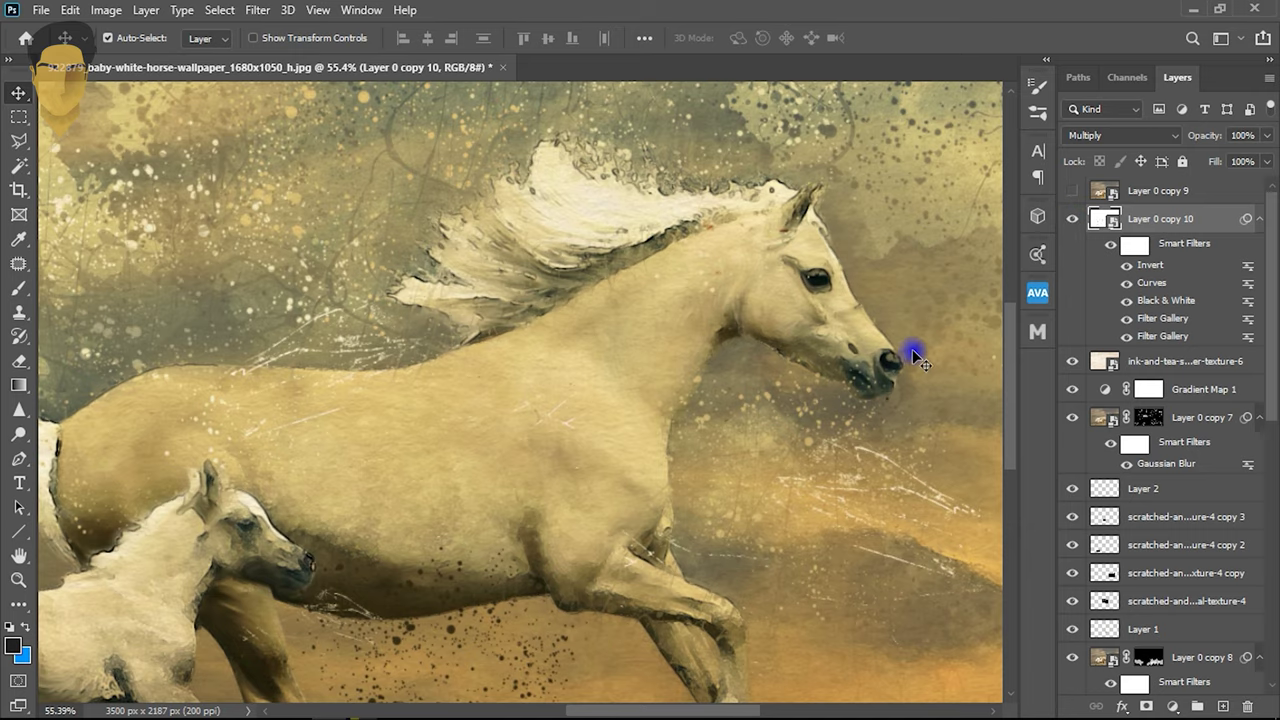
scroll(433, 396, down, 2)
scroll(300, 509, up, 1)
scroll(400, 417, up, 1)
scroll(357, 463, up, 1)
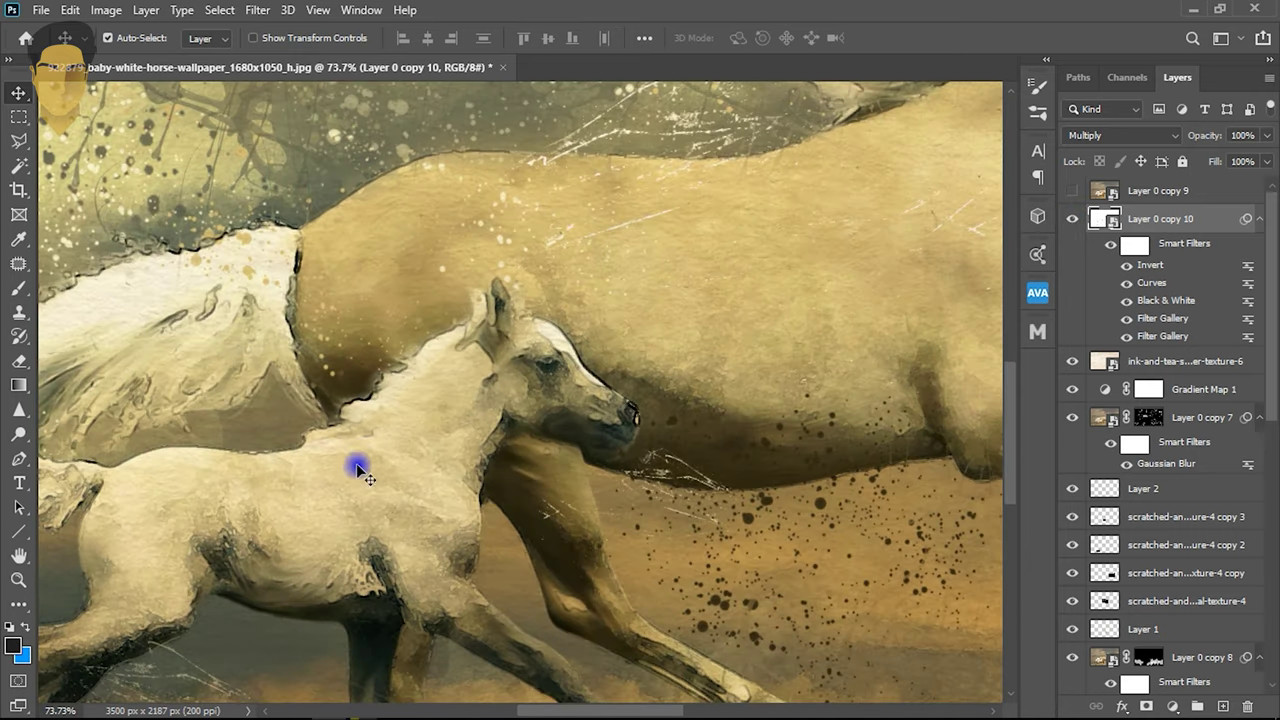
- Add a layer mask to Layer 0 copy 10, leaving it fully revealed
click(1146, 706)
key(ctrl+i)
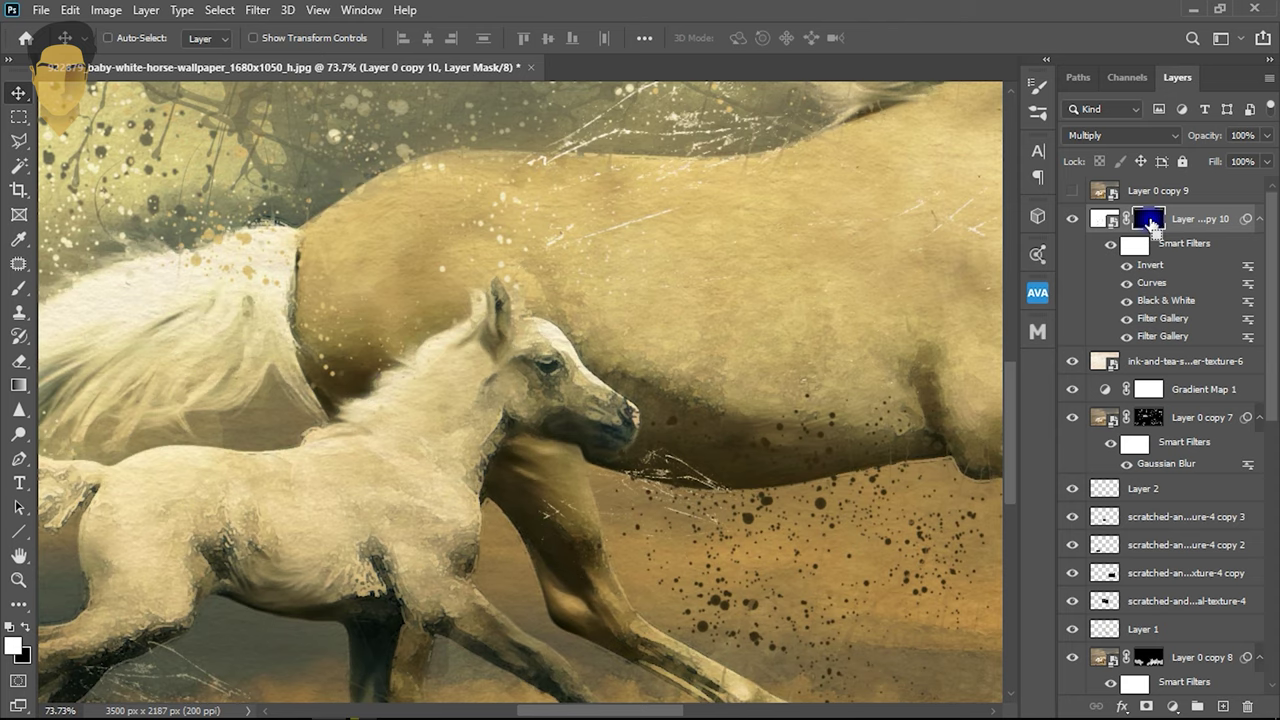
key(ctrl+i)
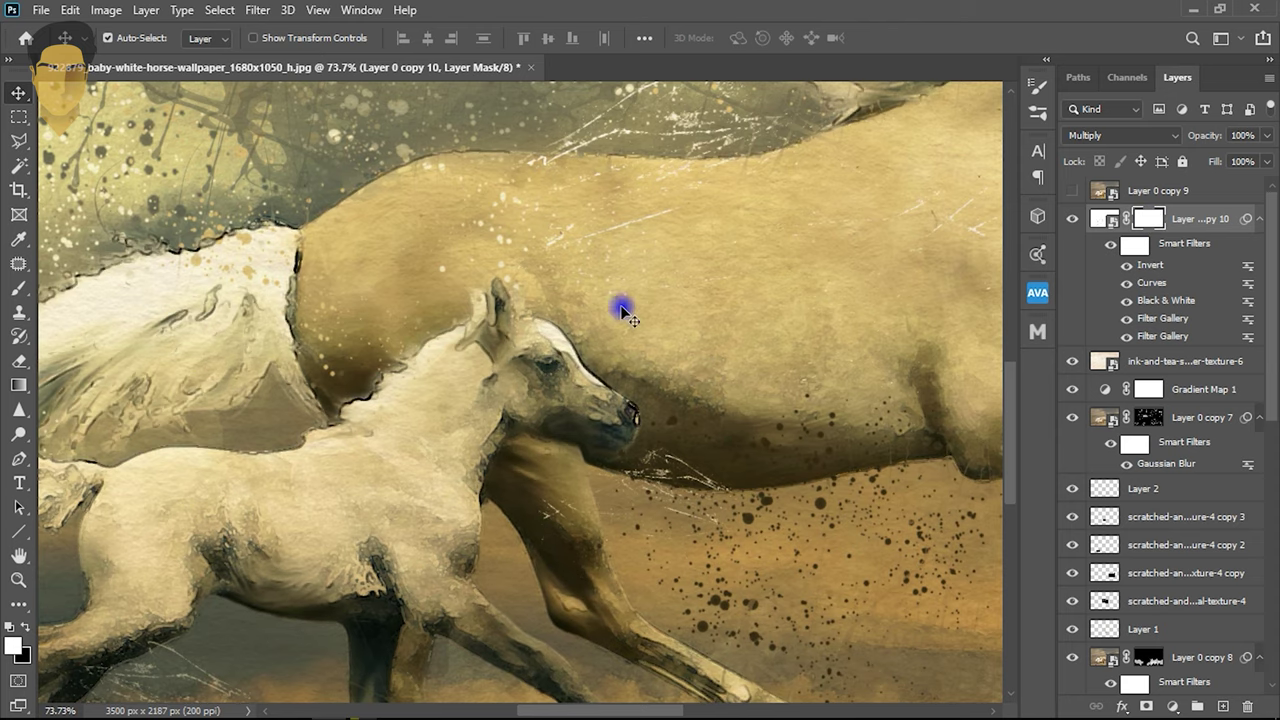
- Set up a 158 px brush 18 with black as the painting colour
click(20, 298)
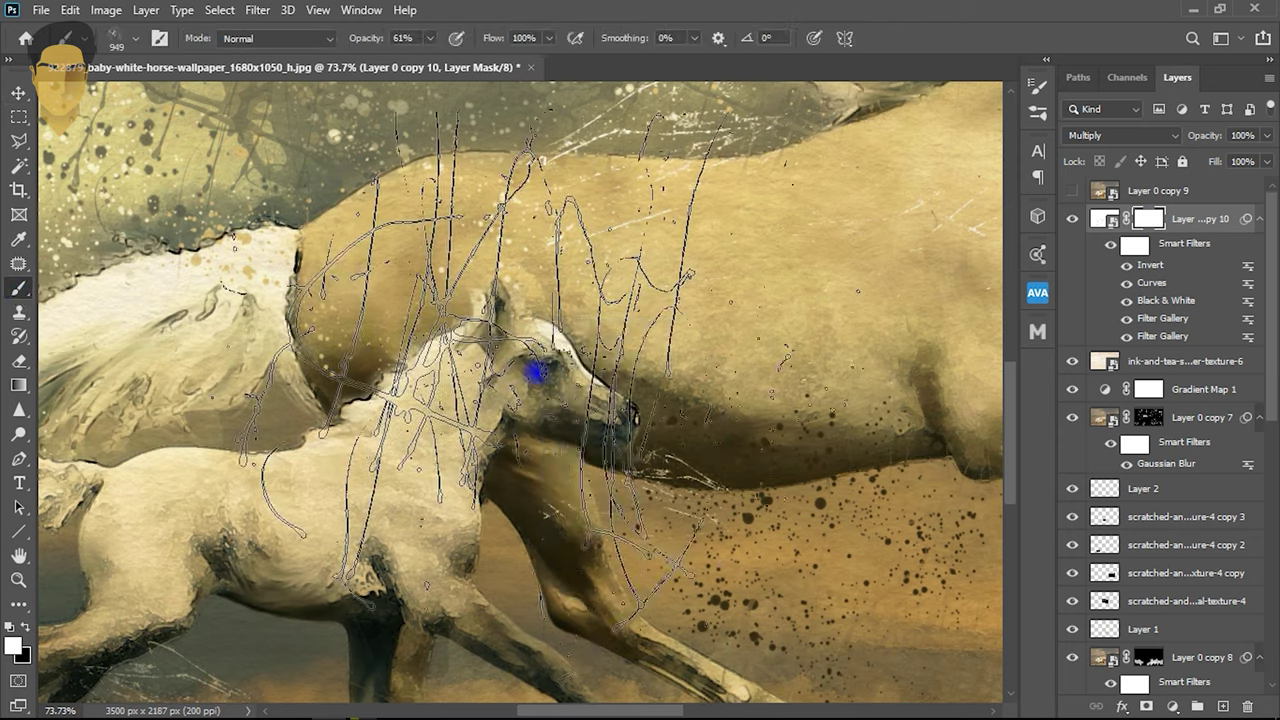
right_click(545, 325)
scroll(953, 607, down, 3)
scroll(958, 570, down, 3)
scroll(958, 565, down, 3)
scroll(957, 555, down, 2)
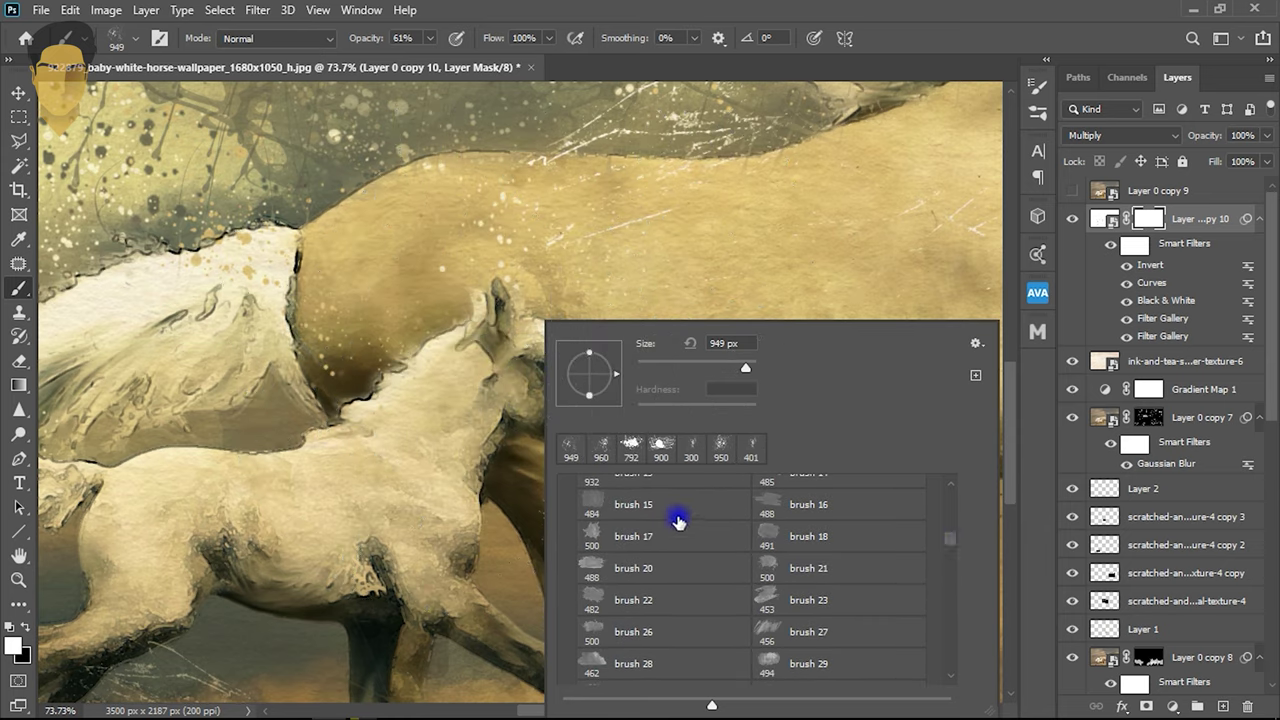
click(768, 532)
click(713, 368)
click(24, 622)
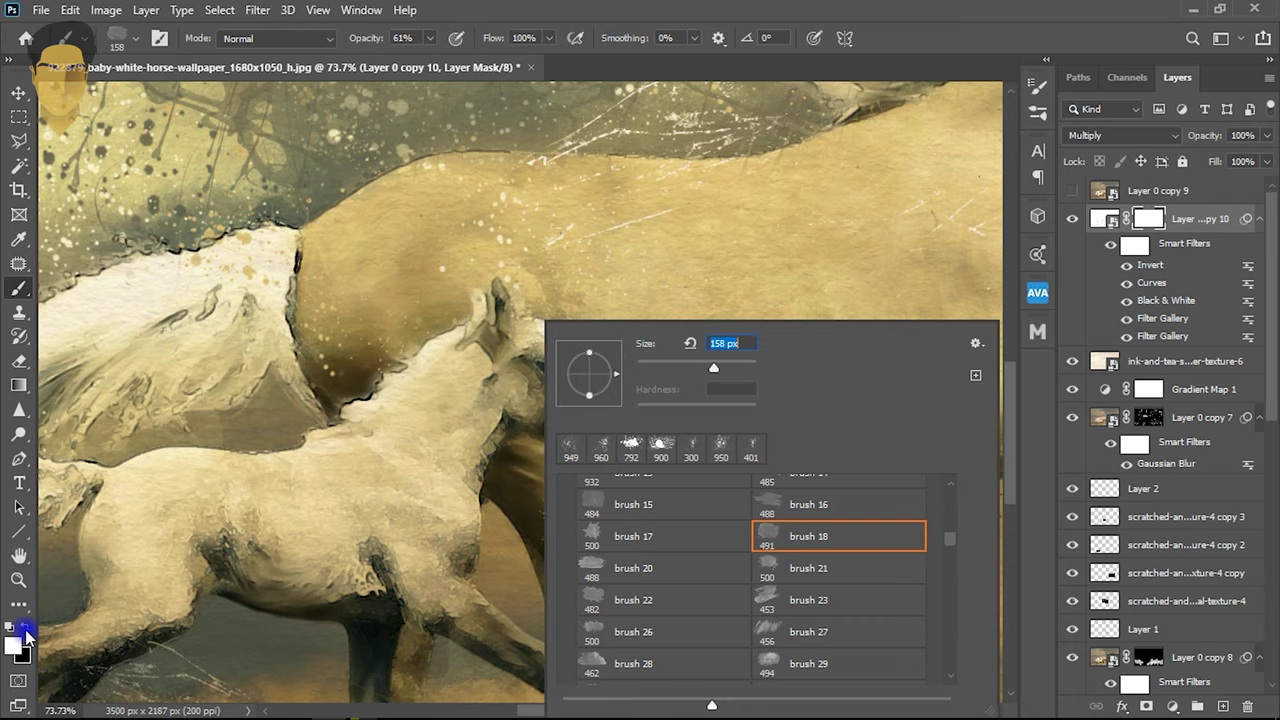
- Switch to the Soft Round Pressure Size brush at 100% opacity
scroll(535, 402, up, 3)
right_click(535, 402)
scroll(837, 534, up, 3)
scroll(900, 560, up, 3)
drag(1006, 527, 1004, 492)
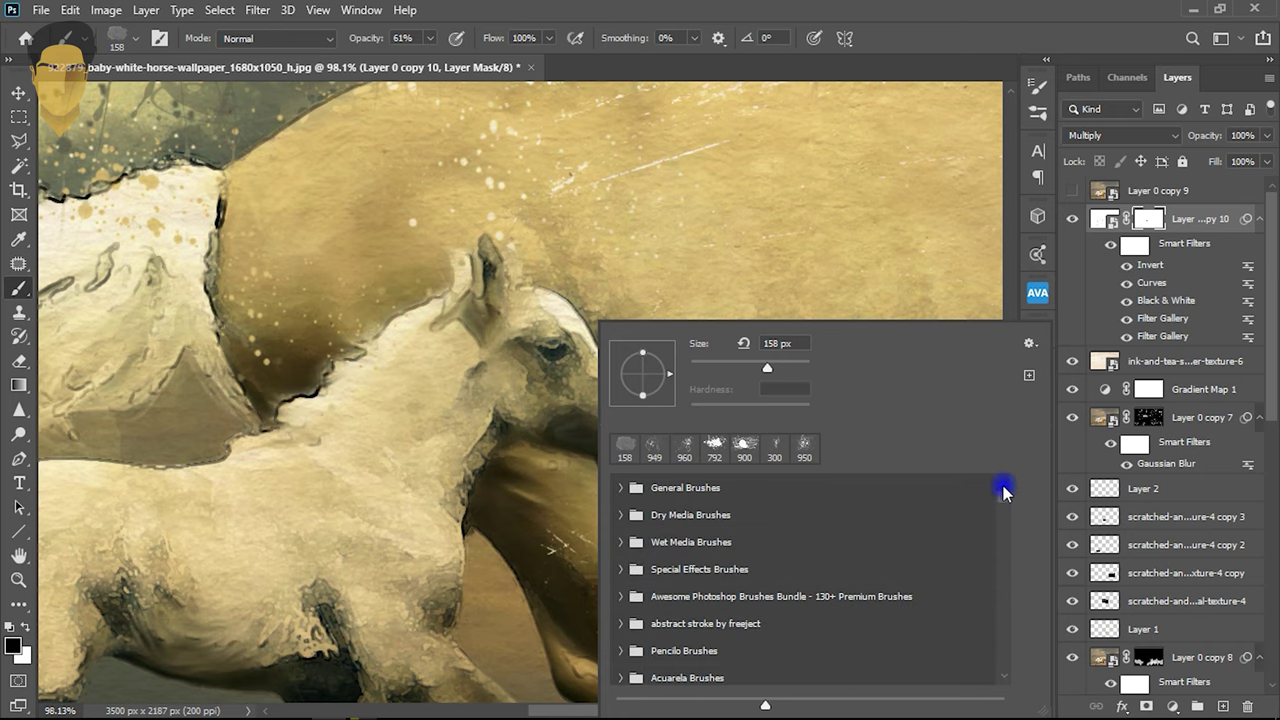
click(622, 488)
click(659, 551)
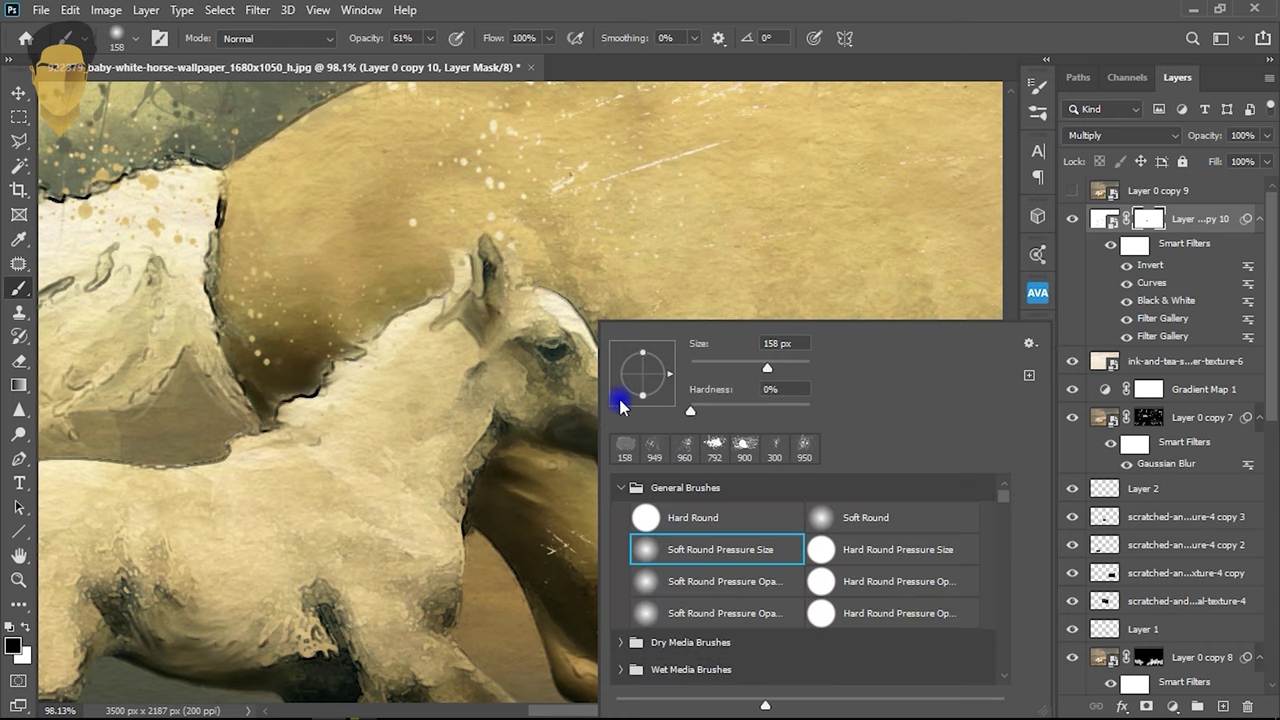
drag(743, 368, 751, 367)
click(449, 420)
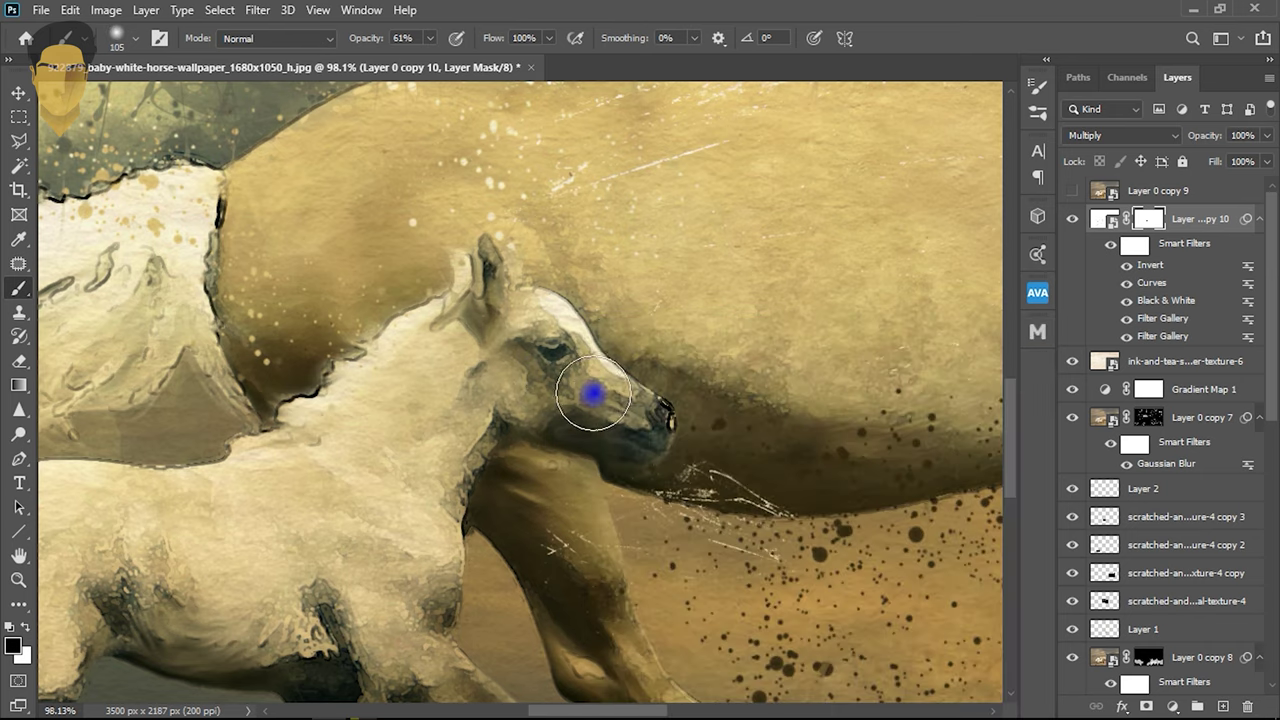
drag(368, 57, 509, 37)
- Paint the mask black over the foal's neck to remove the line effect there
drag(543, 357, 385, 337)
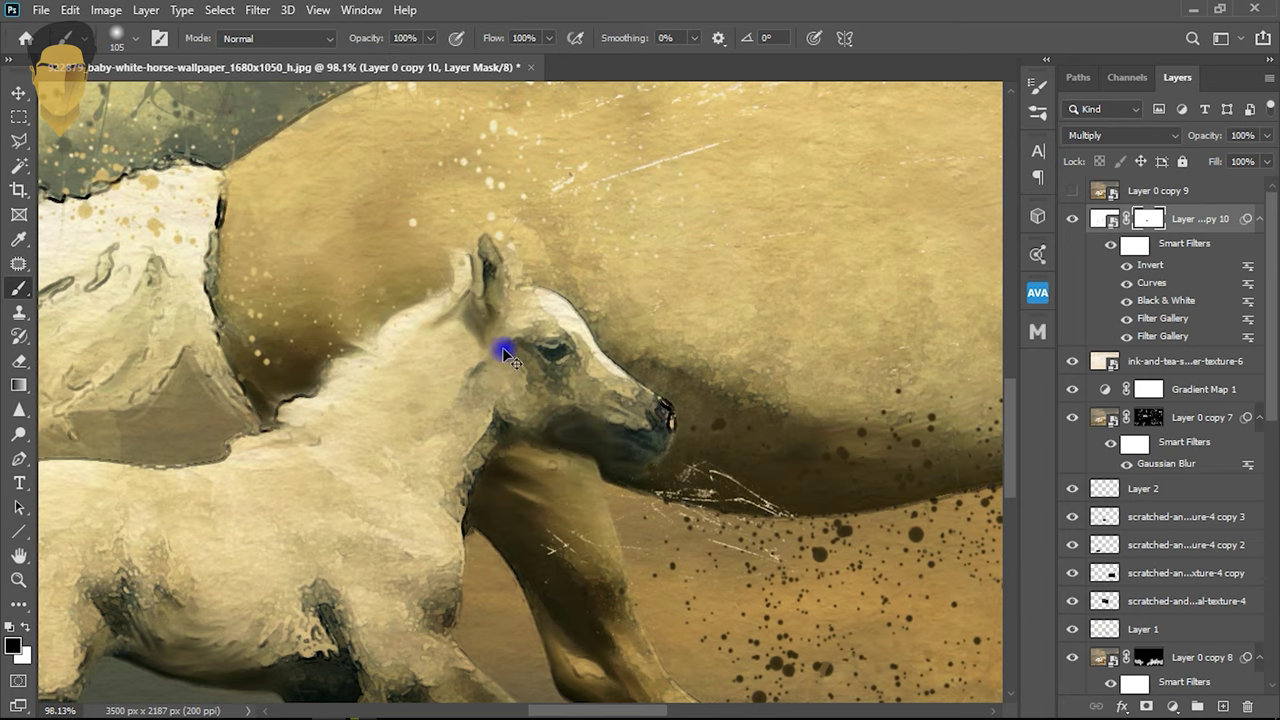
scroll(437, 460, down, 3)
scroll(631, 426, up, 2)
scroll(631, 426, up, 3)
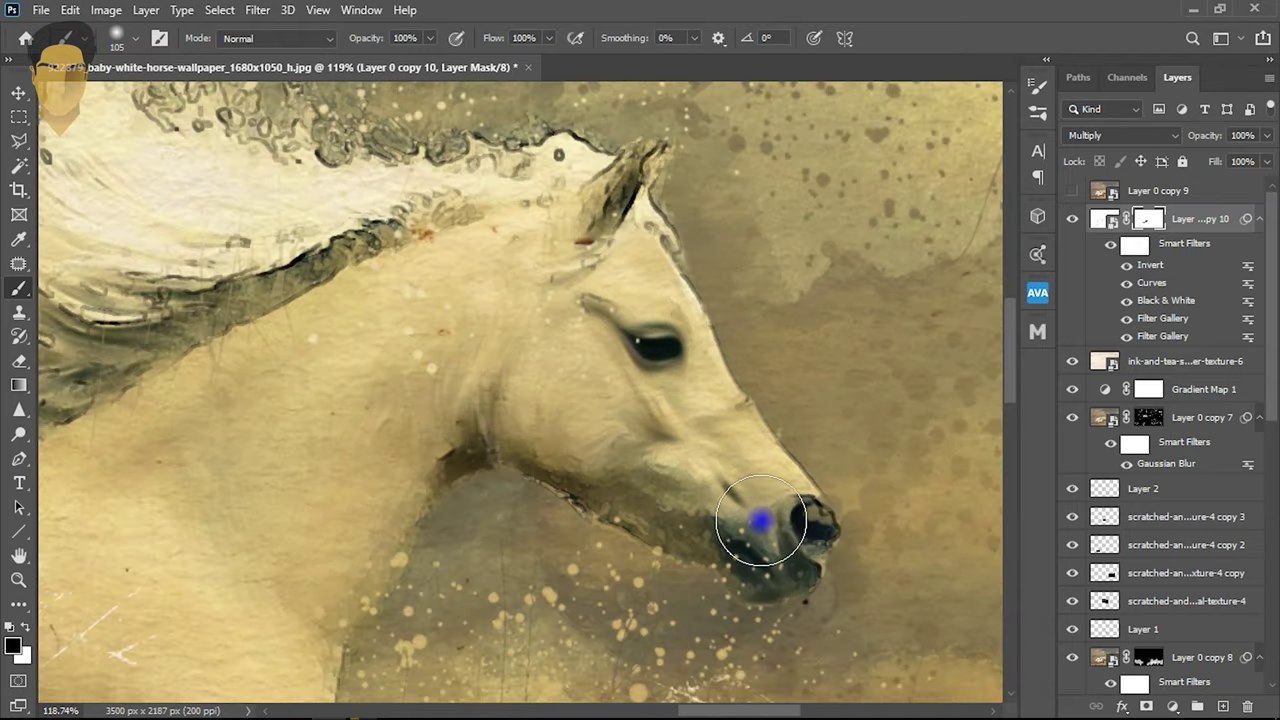
scroll(563, 449, down, 3)
scroll(483, 369, down, 1)
scroll(354, 437, down, 2)
scroll(603, 377, up, 1)
scroll(603, 391, up, 3)
scroll(480, 413, up, 1)
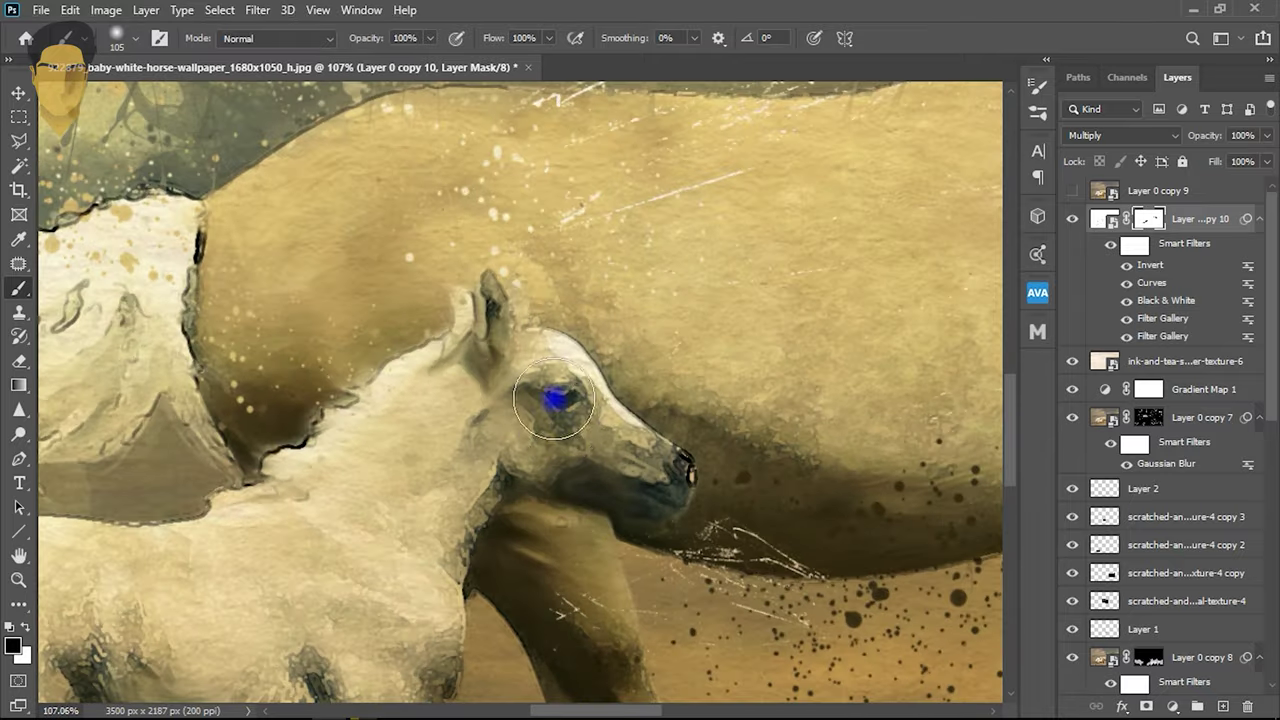
scroll(591, 514, down, 2)
scroll(597, 514, down, 2)
scroll(597, 514, down, 2)
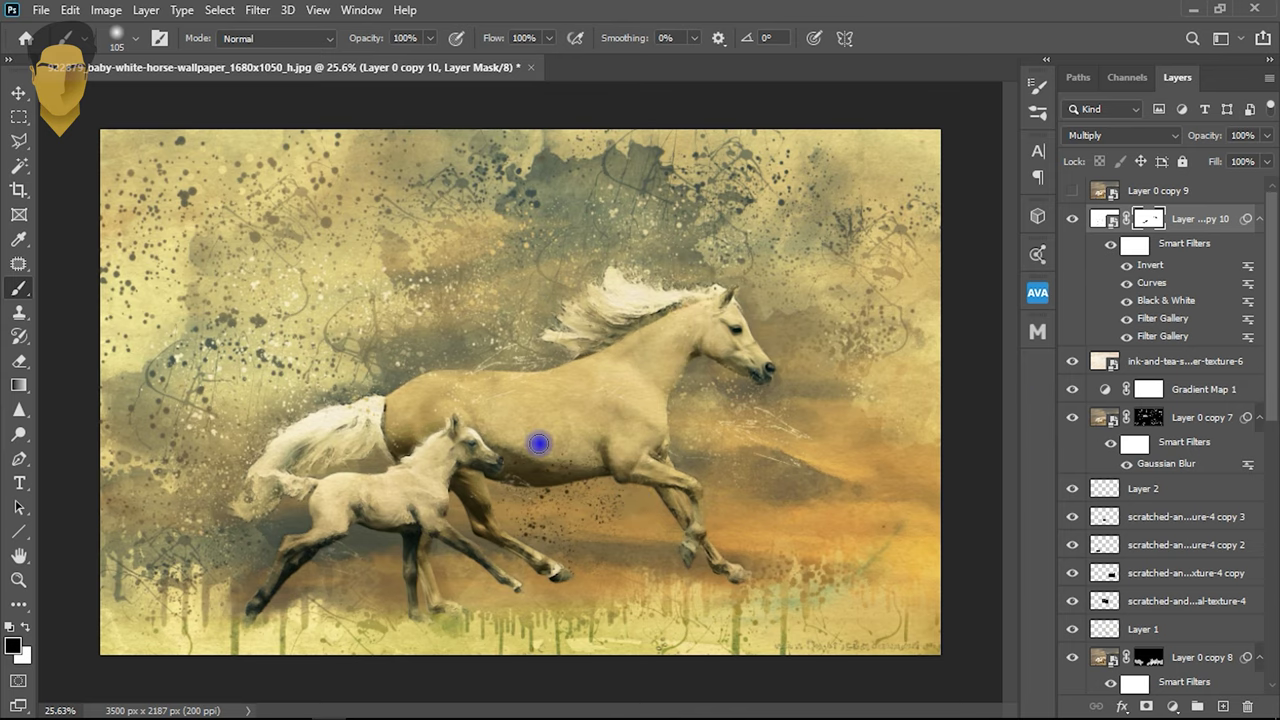
- Hide and reshow Layer 0 to compare the image with and without it
click(18, 117)
scroll(666, 449, down, 2)
scroll(666, 449, up, 1)
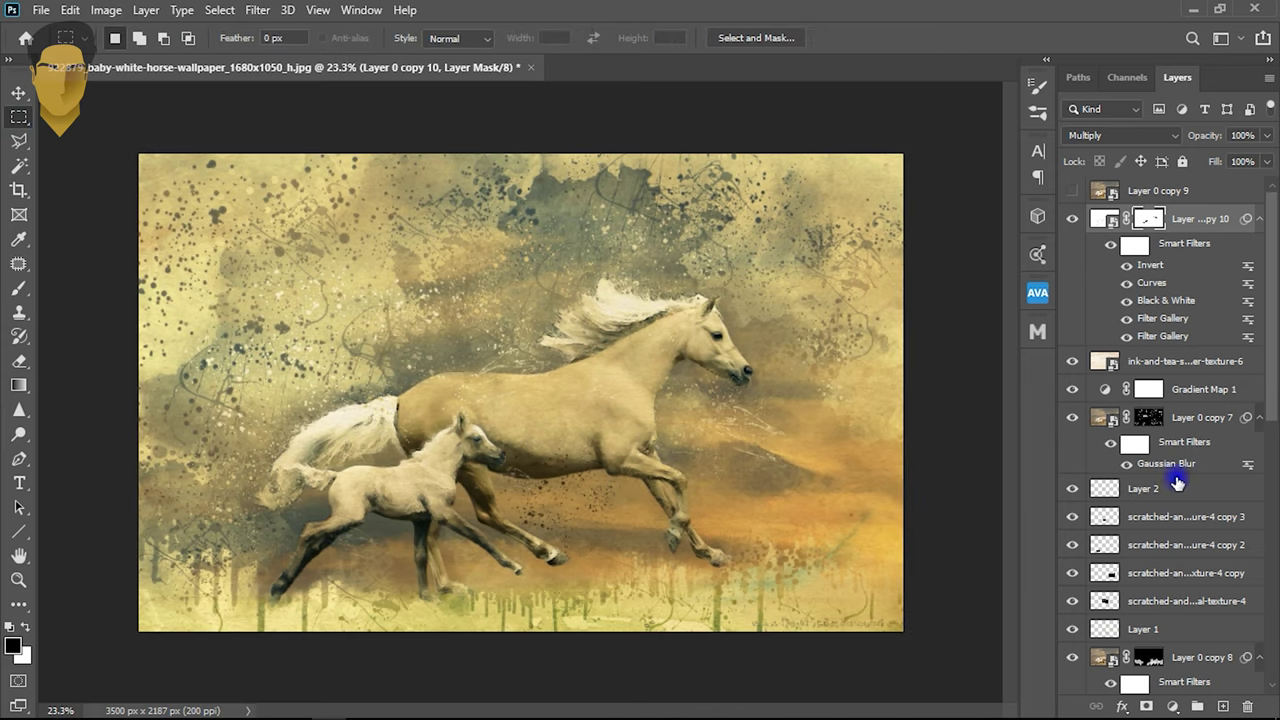
scroll(1148, 550, down, 3)
scroll(1148, 560, down, 2)
scroll(1108, 620, down, 2)
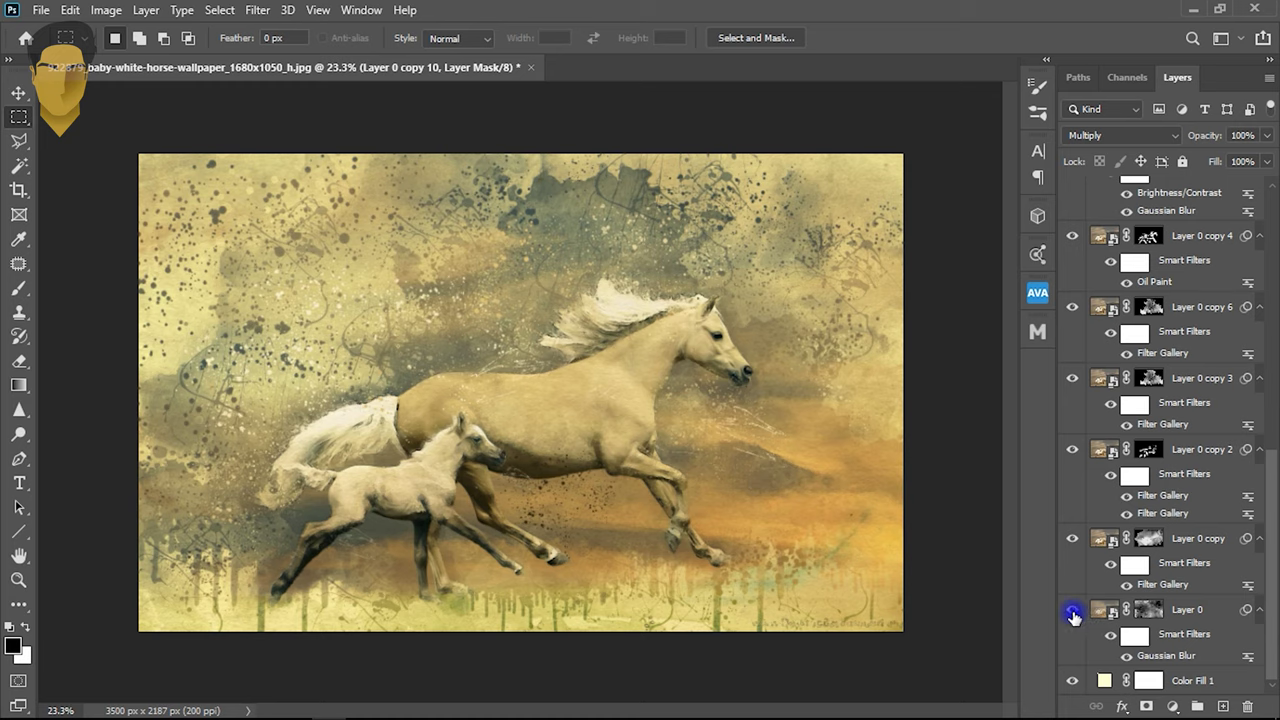
click(1072, 611)
click(1073, 611)
click(1073, 611)
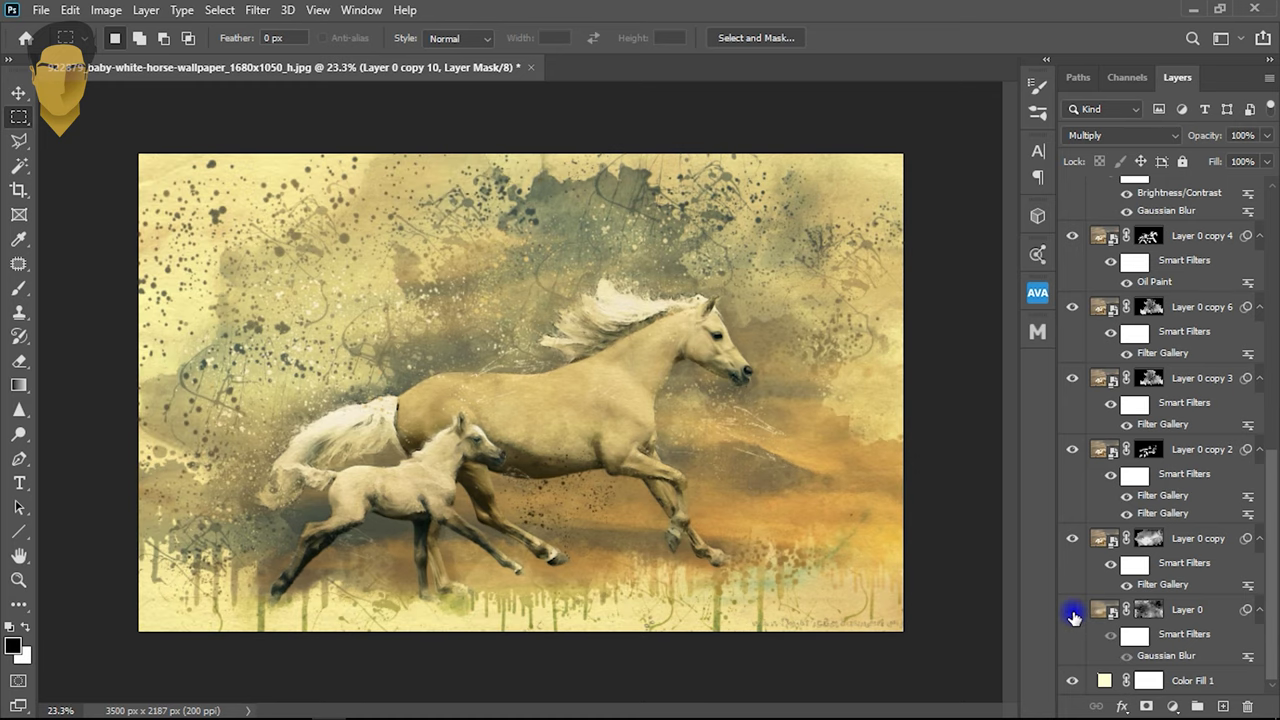
- Compare Layer 0 copy on and off, then lower its opacity to 71%
click(1073, 539)
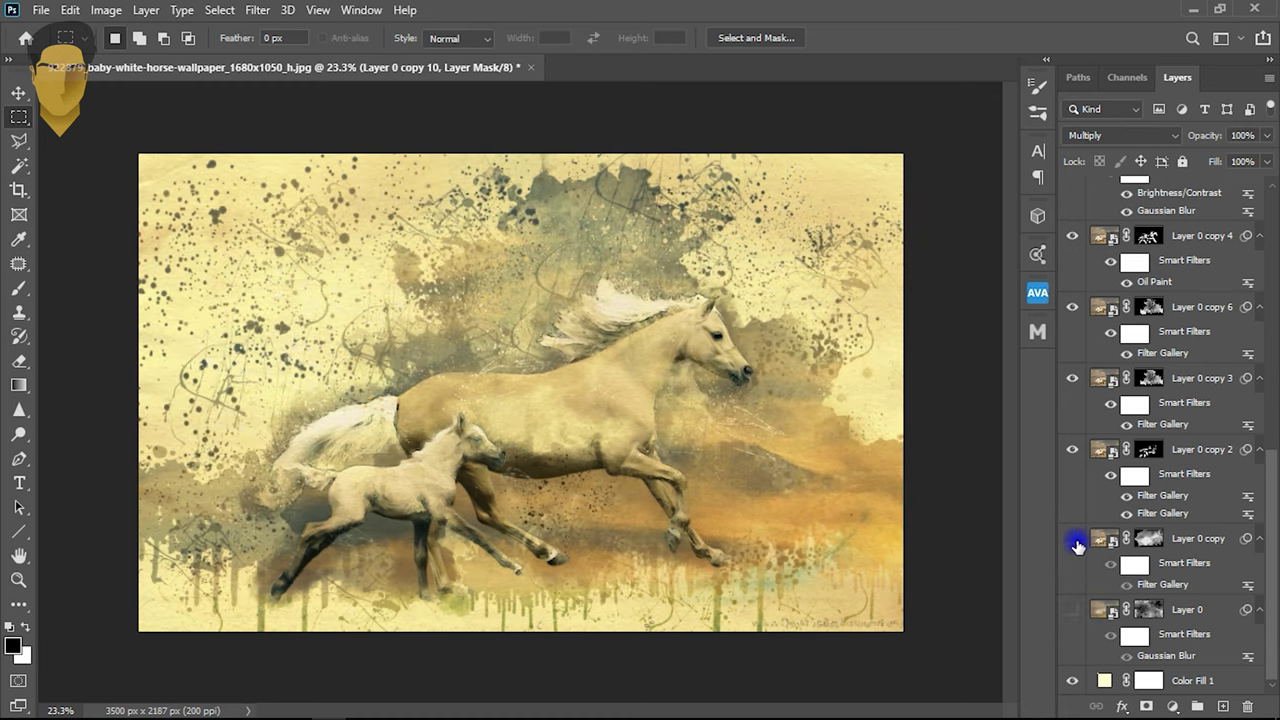
click(1074, 540)
click(1073, 540)
click(1101, 541)
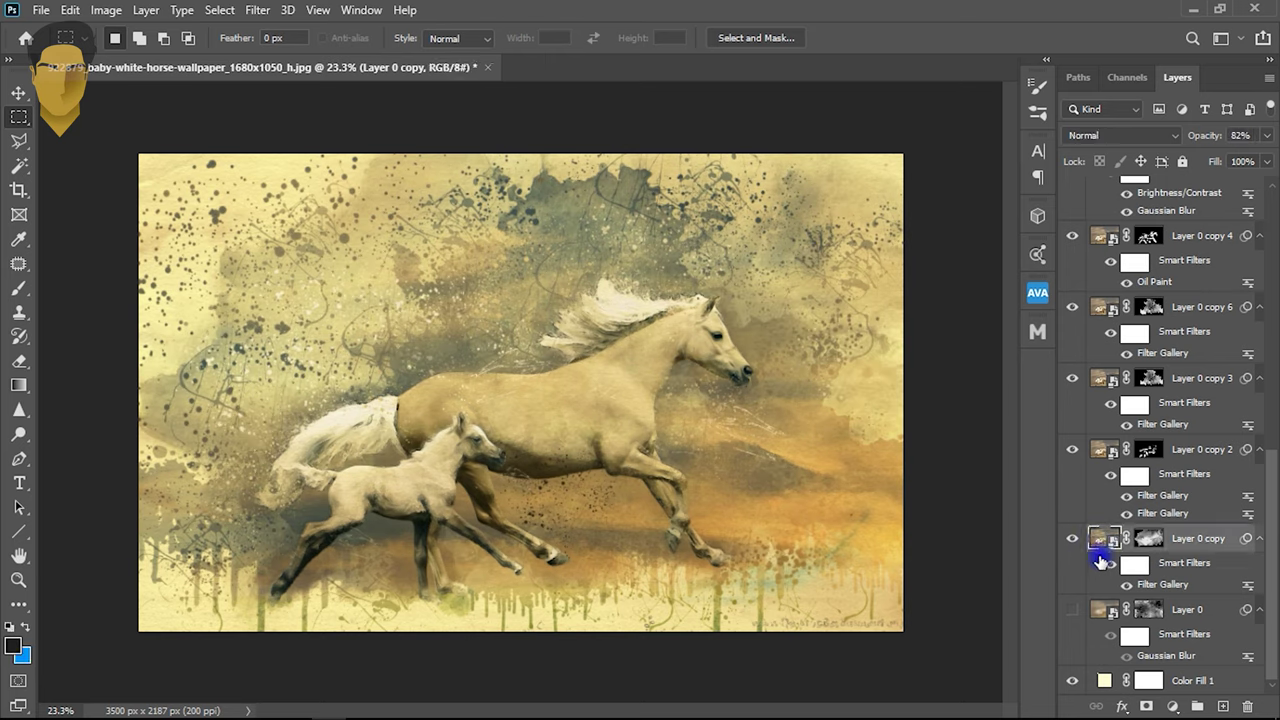
drag(1216, 136, 1204, 145)
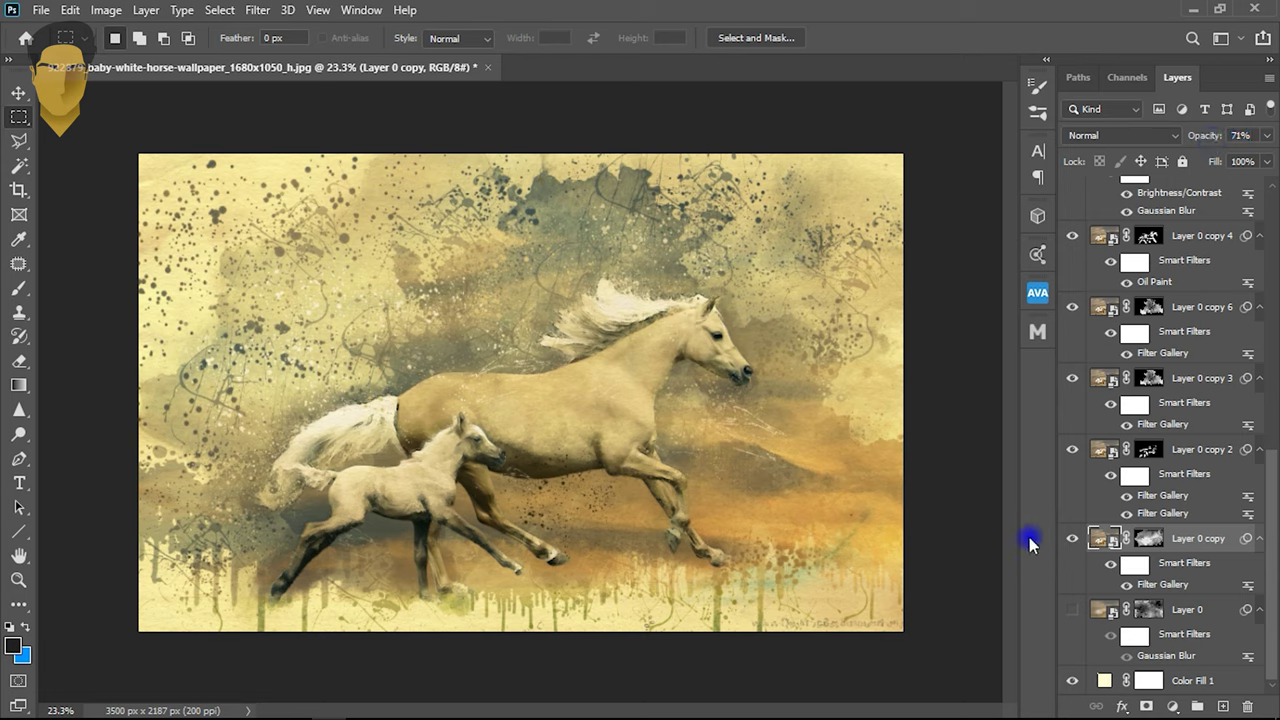
- Make Layer 0 visible again at 34% opacity after comparing without Color Fill 1
click(1072, 680)
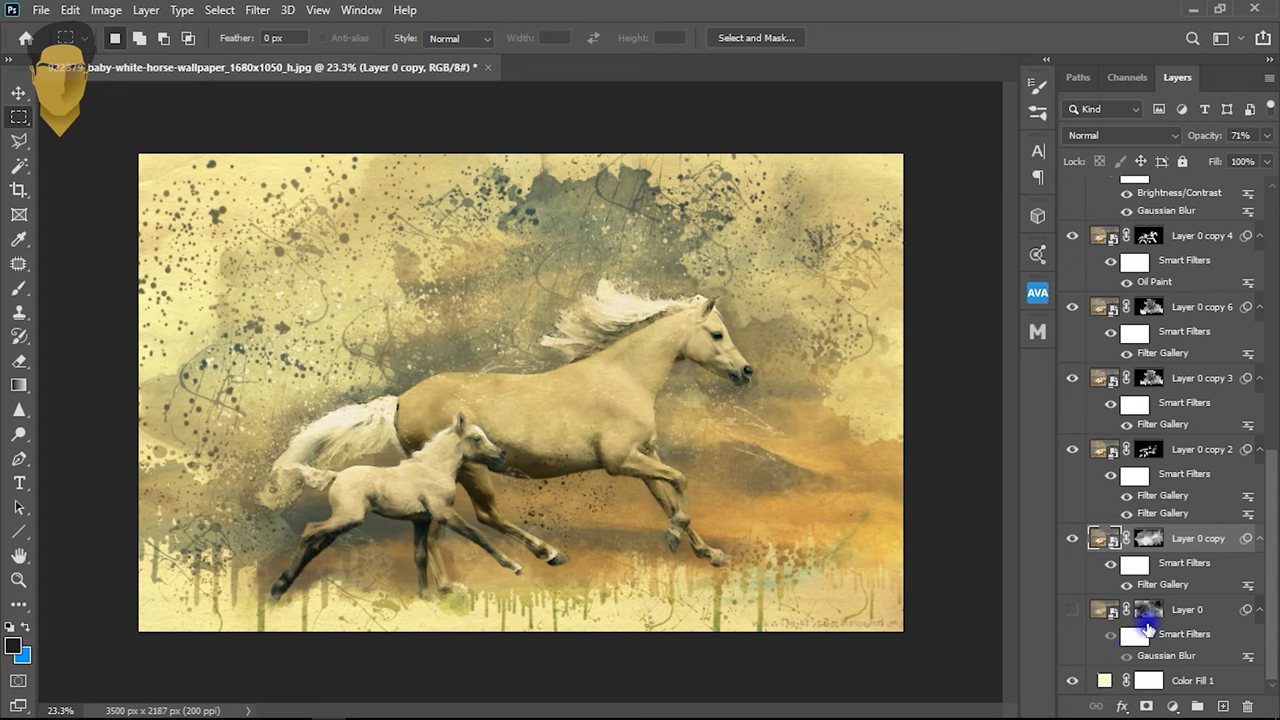
click(1072, 612)
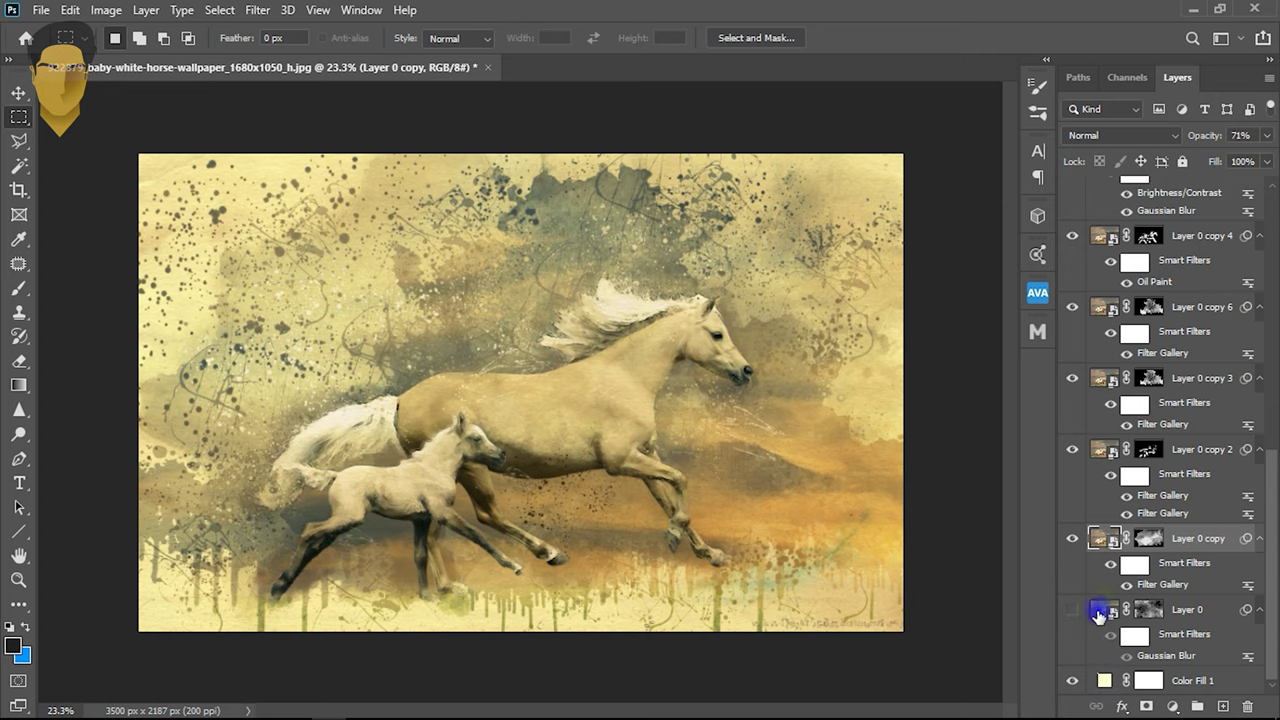
click(1100, 617)
drag(1212, 137, 1188, 143)
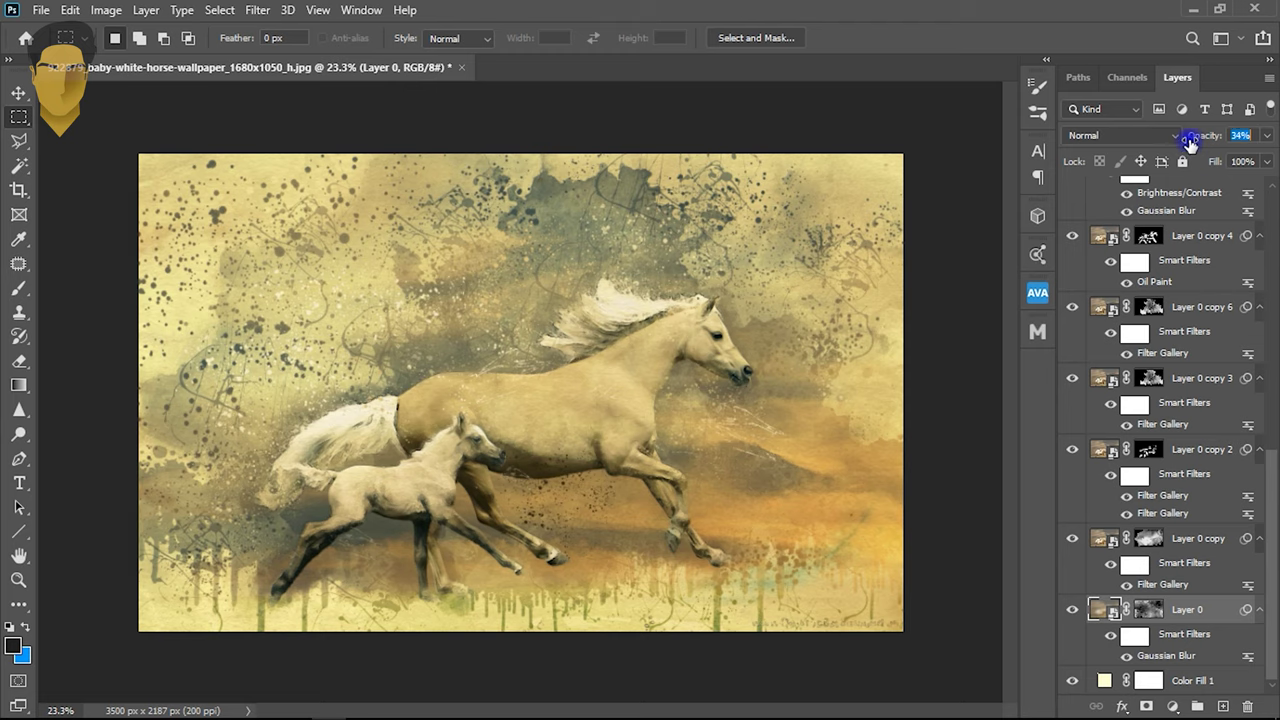
scroll(1157, 256, up, 3)
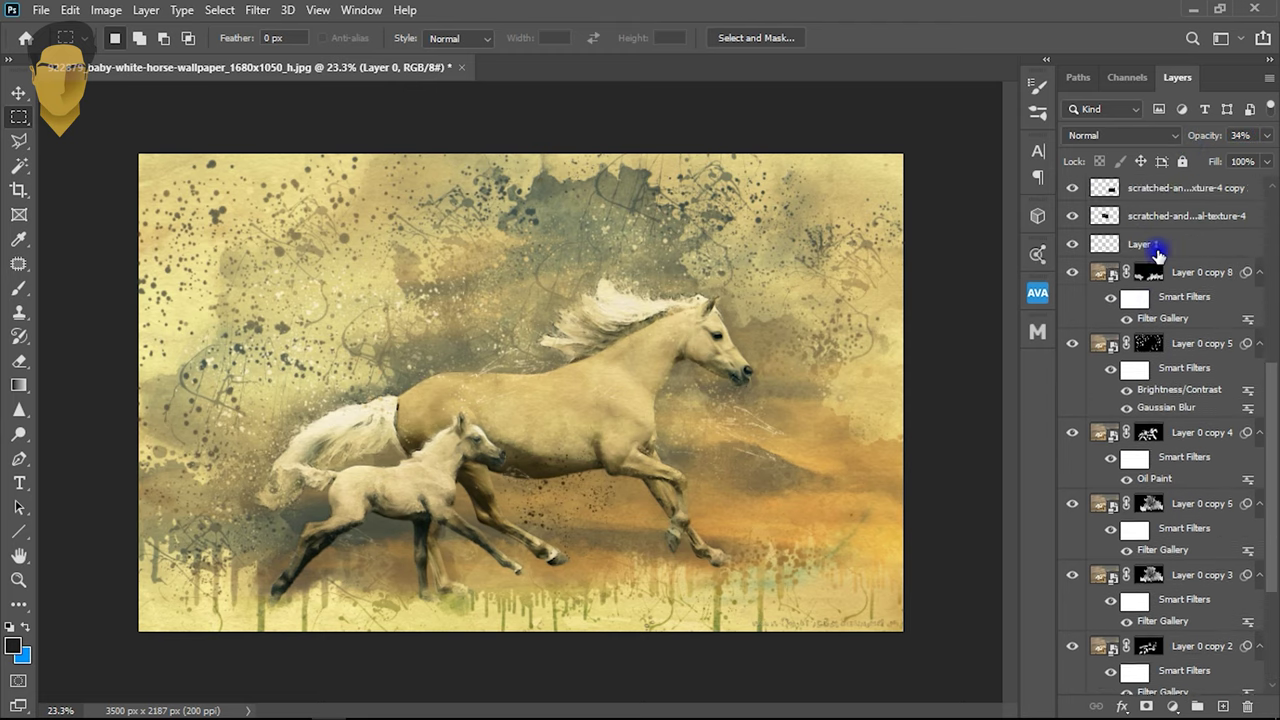
- Stamp all visible layers into a new merged layer with Ctrl+Shift+Alt+E
scroll(1157, 256, up, 3)
scroll(1157, 256, up, 2)
drag(1103, 361, 1118, 210)
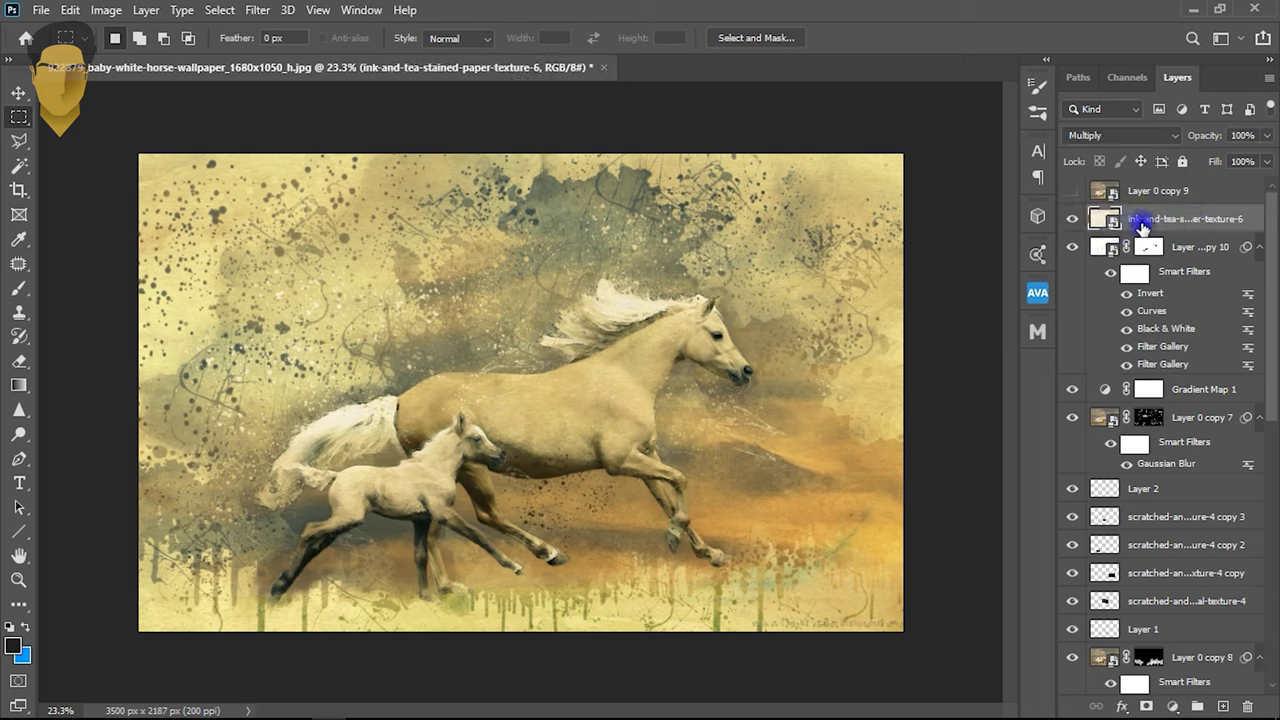
click(1173, 706)
key(Escape)
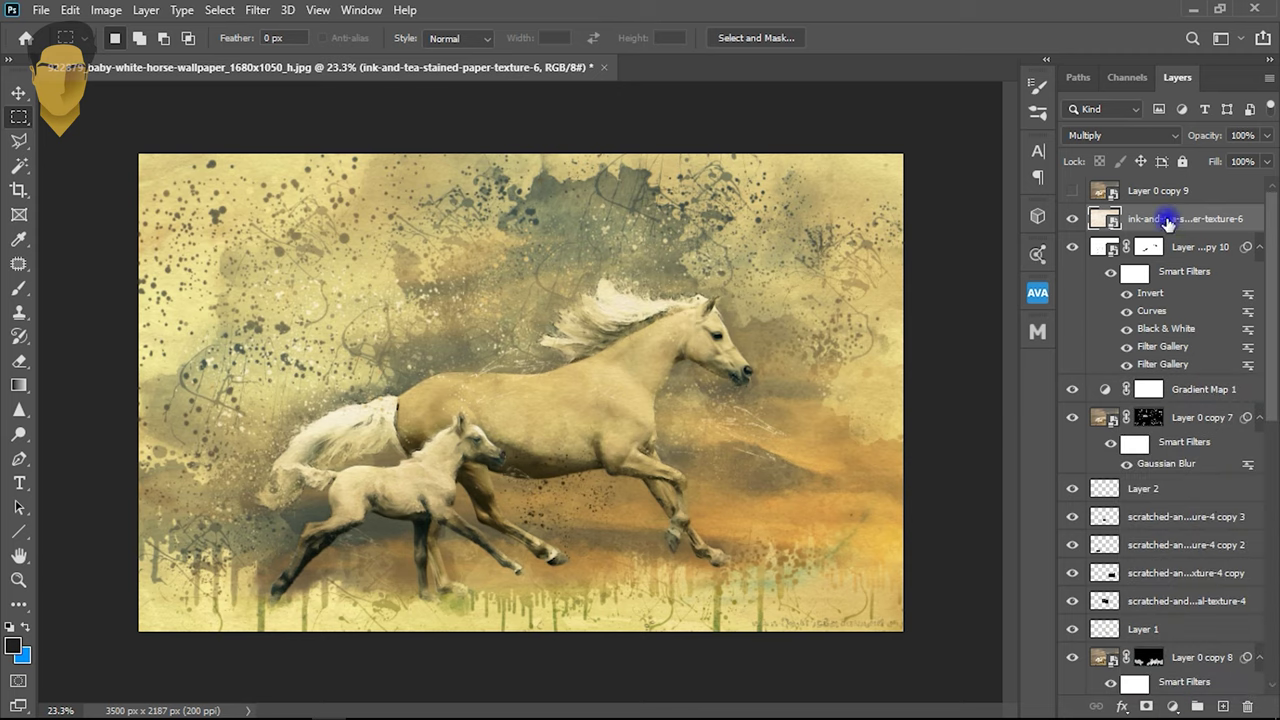
key(ctrl+shift+alt+e)
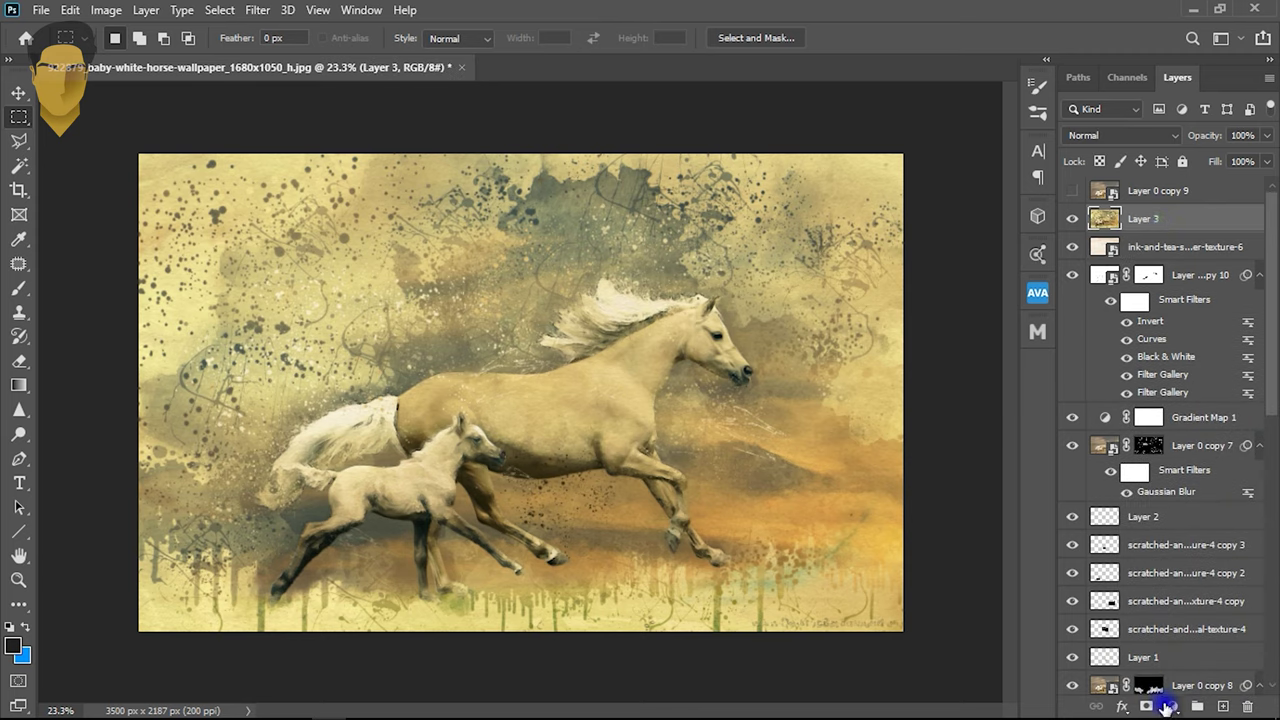
- Add a Color Balance adjustment with midtones at -24, -18 and +3
click(1173, 706)
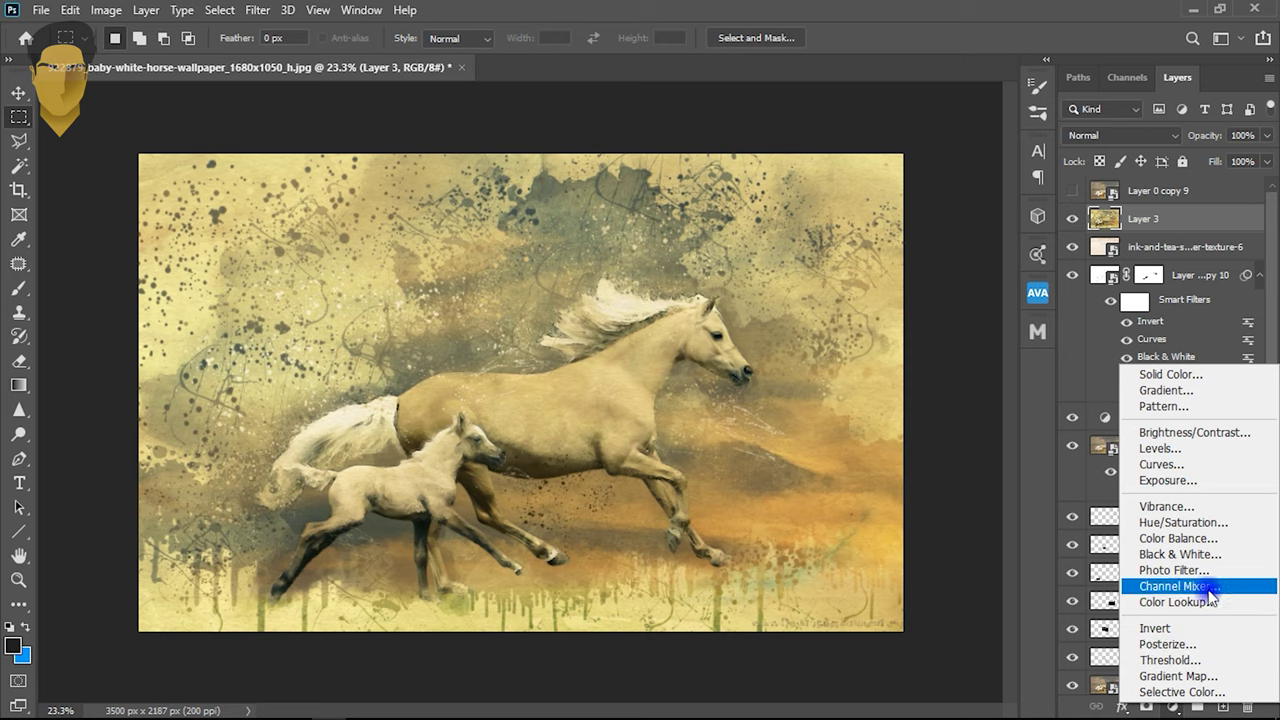
click(1180, 538)
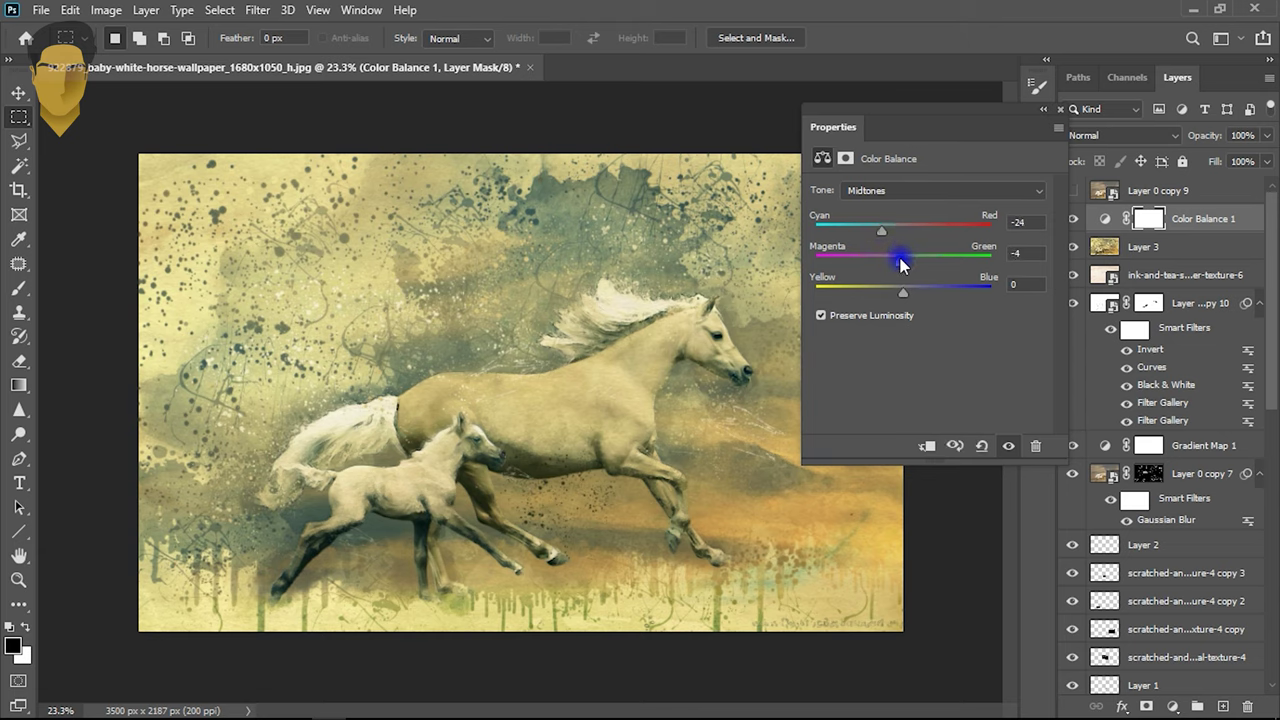
click(902, 292)
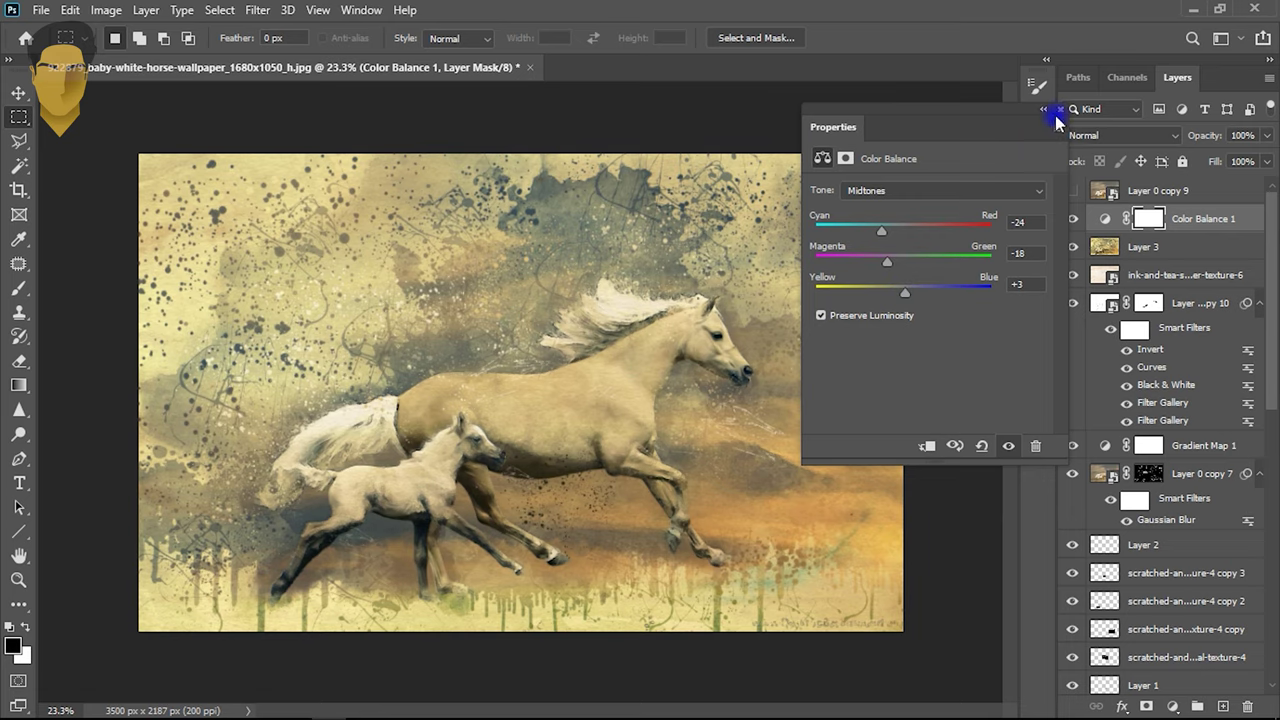
click(1060, 110)
scroll(451, 457, up, 2)
scroll(486, 466, up, 1)
scroll(486, 466, down, 2)
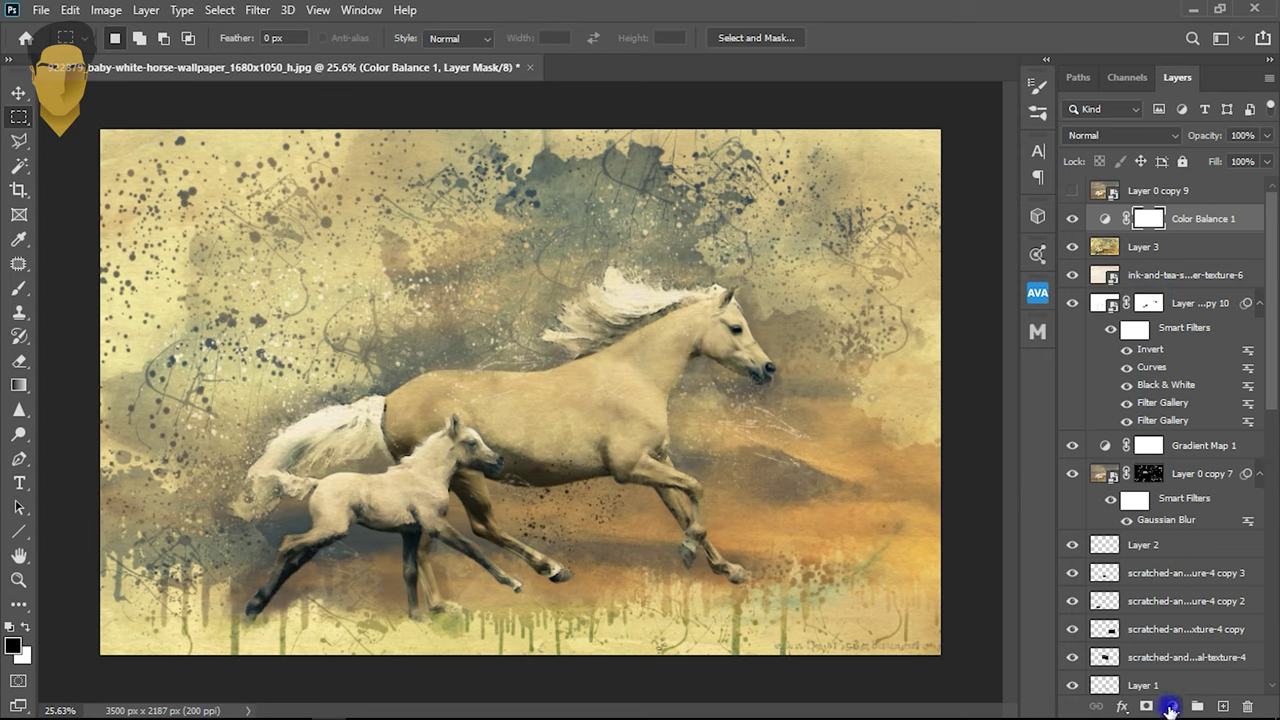
- Add a Curves adjustment and lower the Blue curve to warm the image toward yellow
click(1172, 706)
click(1162, 466)
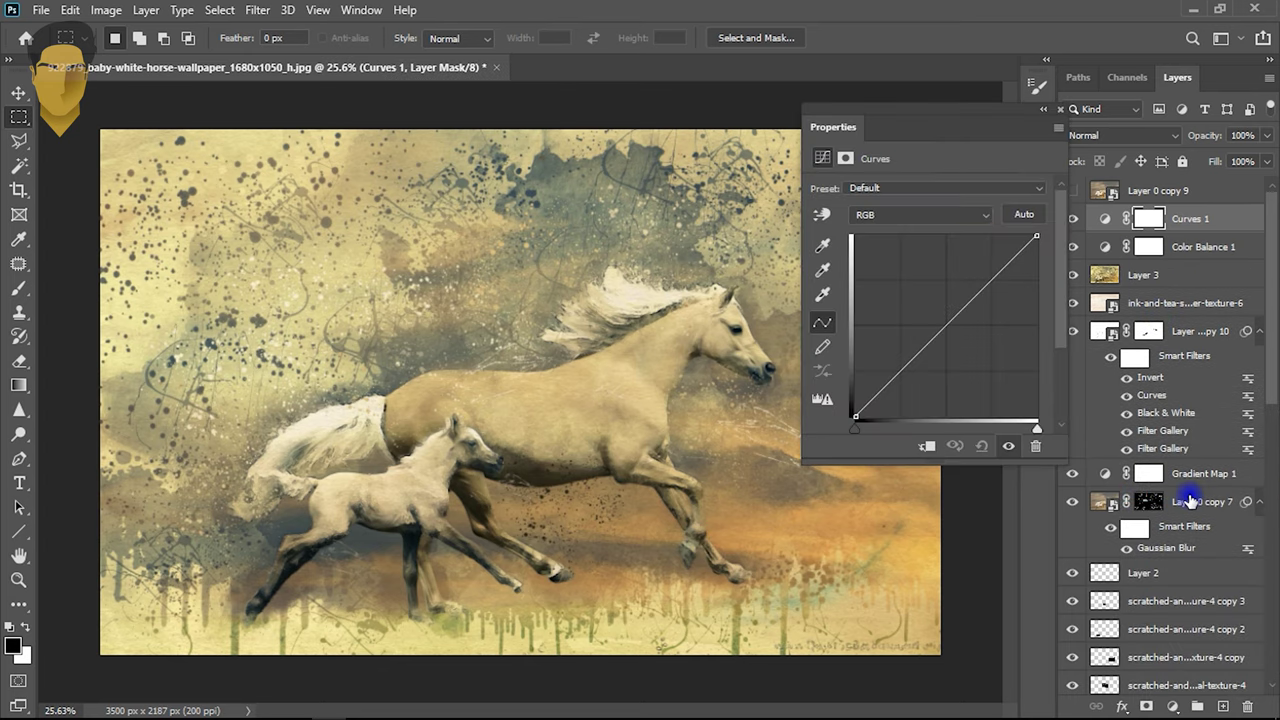
click(975, 216)
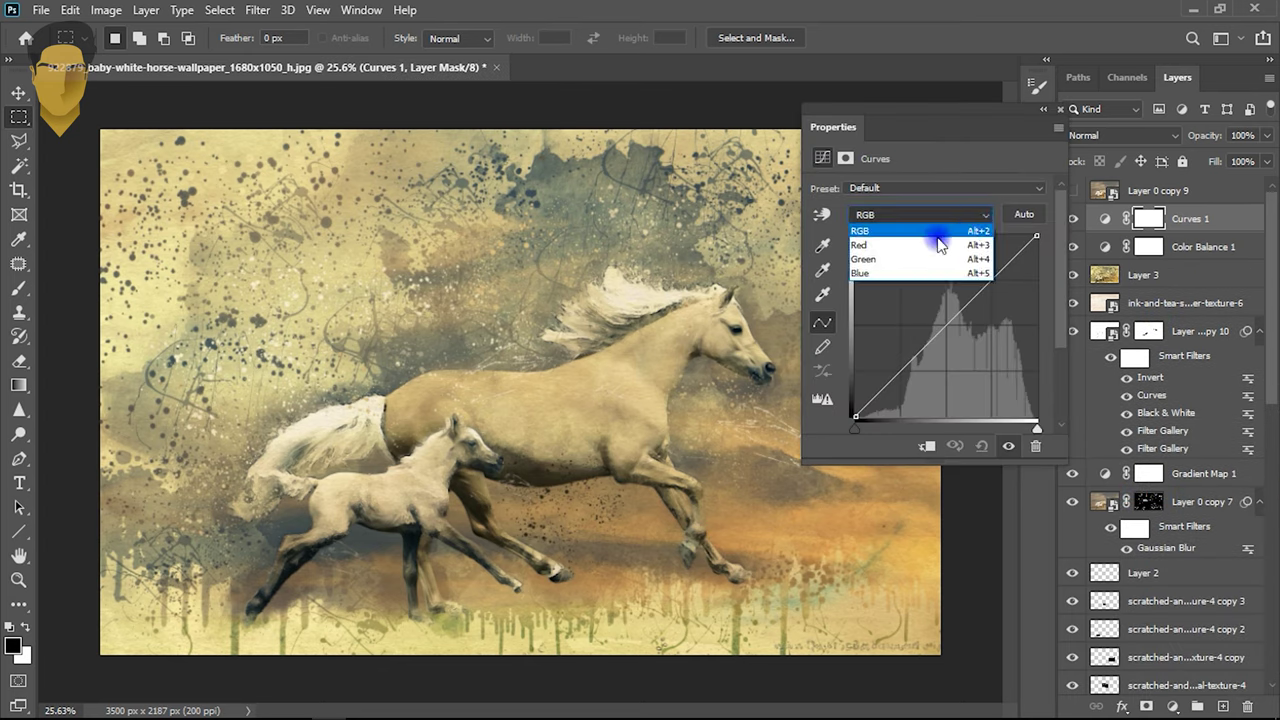
click(886, 275)
mouse_move(953, 318)
mouse_down()
mouse_move(951, 286)
mouse_move(966, 317)
mouse_move(964, 301)
mouse_up()
- Lift the Red channel curve slightly, keeping its shadow point at the start
click(968, 217)
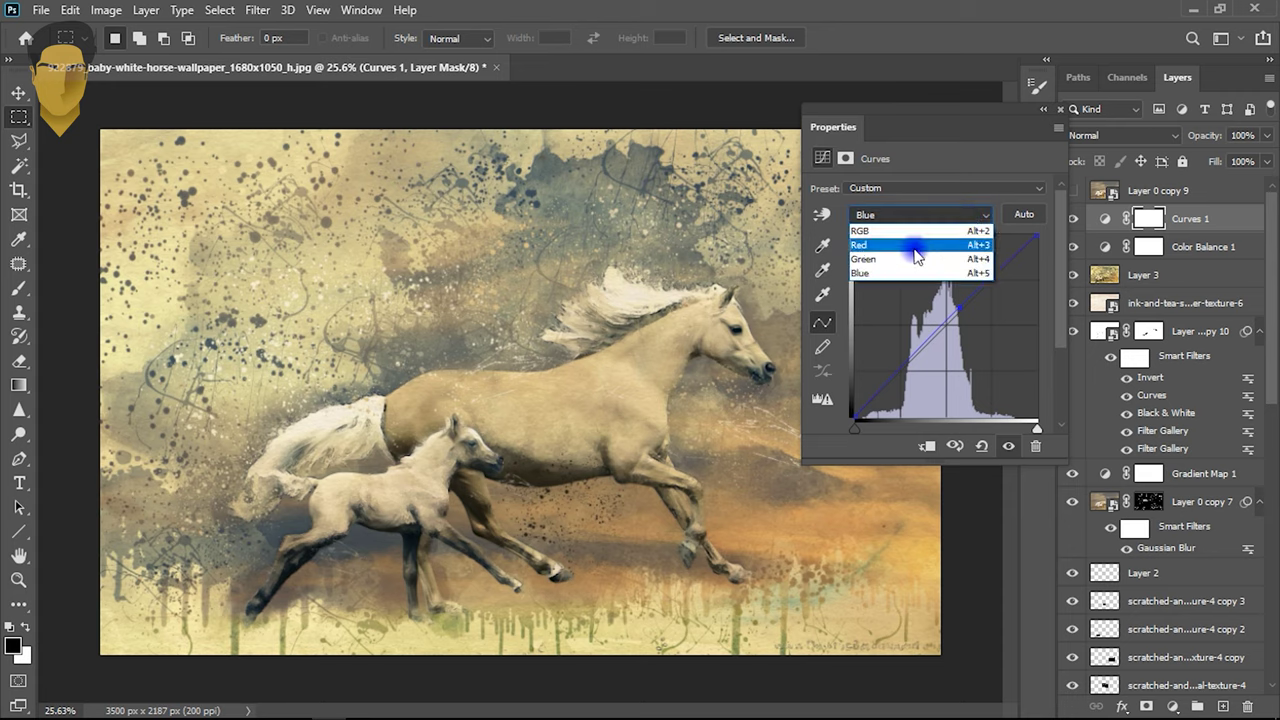
click(906, 249)
drag(964, 307, 962, 301)
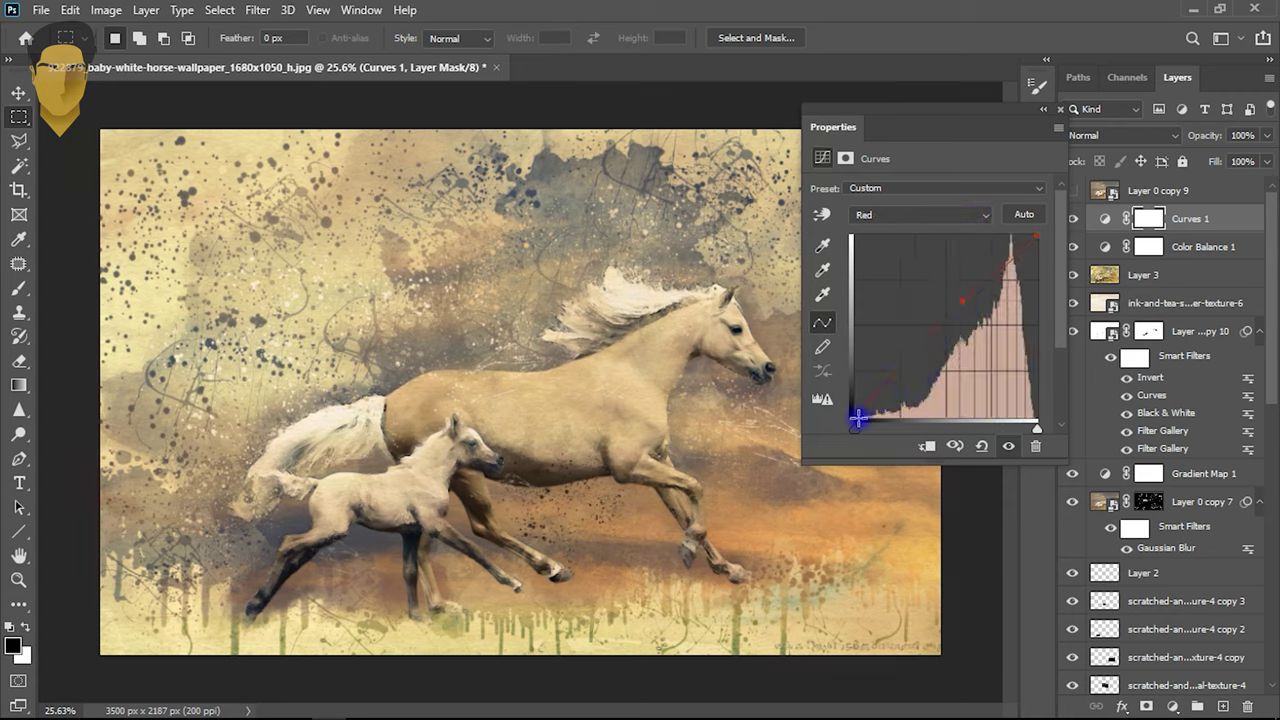
drag(874, 431, 855, 431)
- Clip the Green curve's shadows and pull in its highlight end to cut the green tint
click(968, 214)
click(912, 267)
drag(856, 429, 870, 432)
click(1037, 431)
drag(1025, 432, 1036, 437)
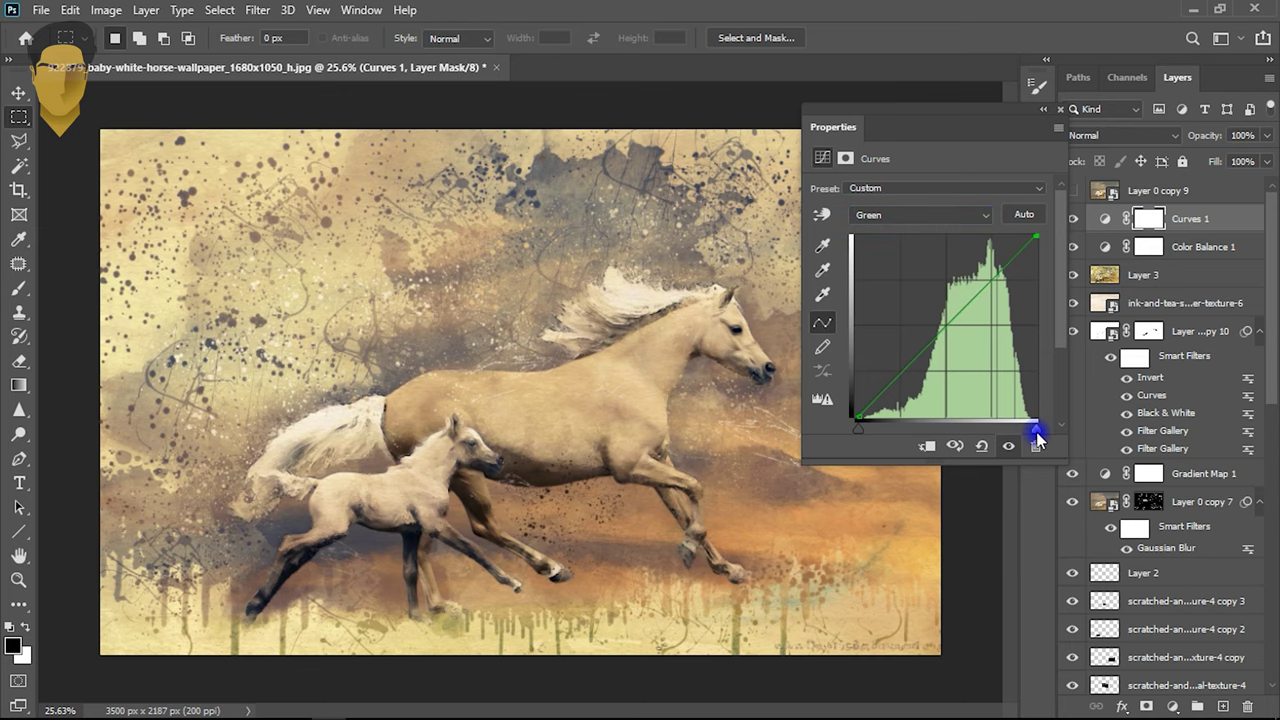
click(1105, 218)
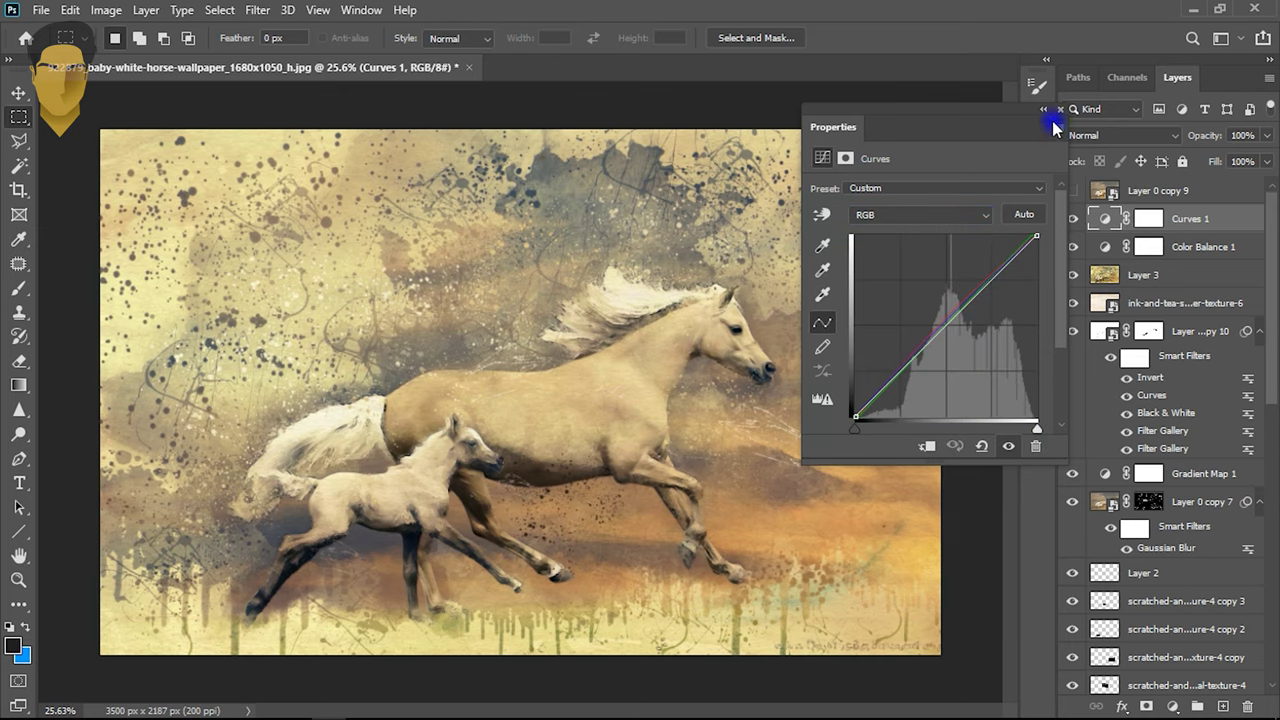
click(1060, 109)
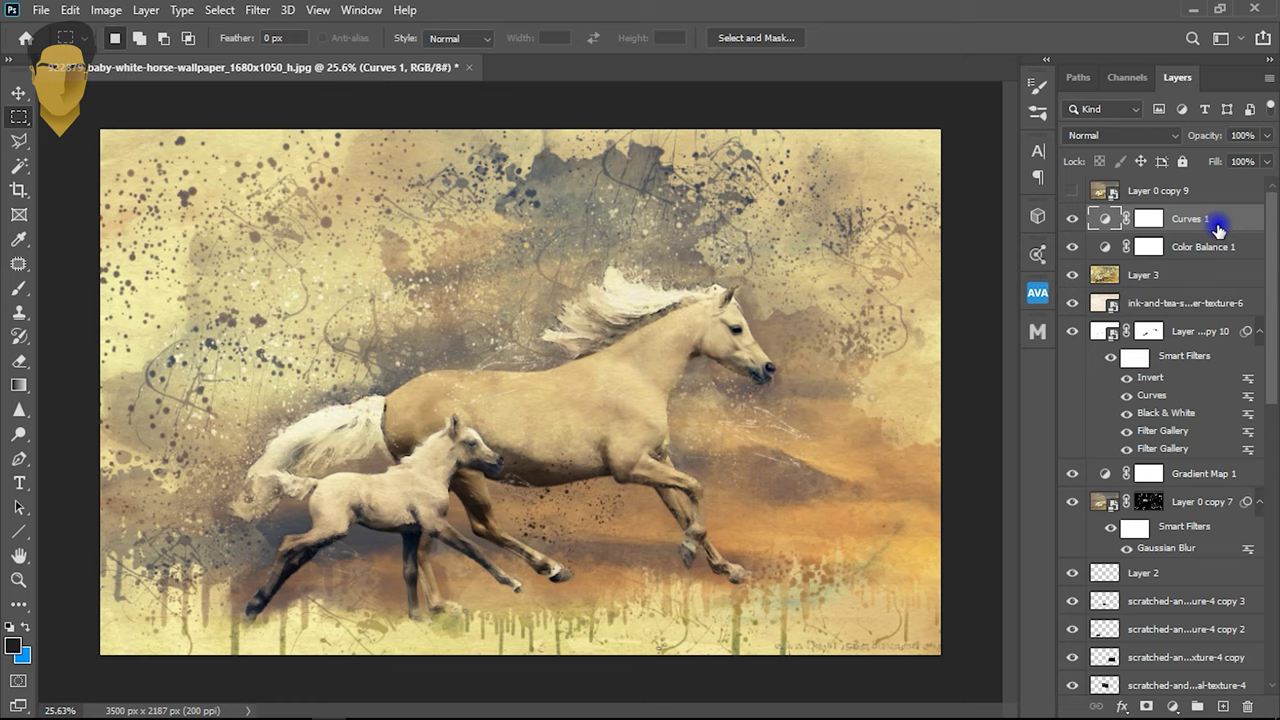
- Stamp a merged copy into Layer 4 and open the Camera Raw Filter on it
key(ctrl+shift+alt+e)
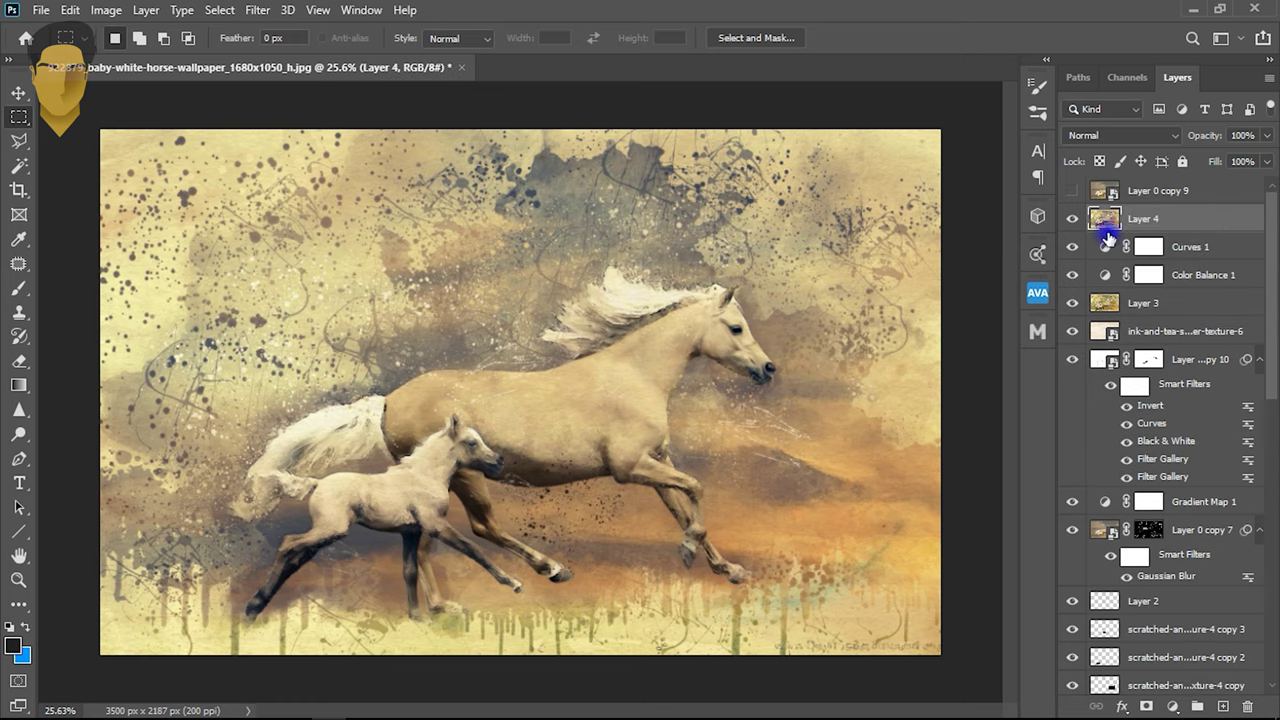
click(250, 12)
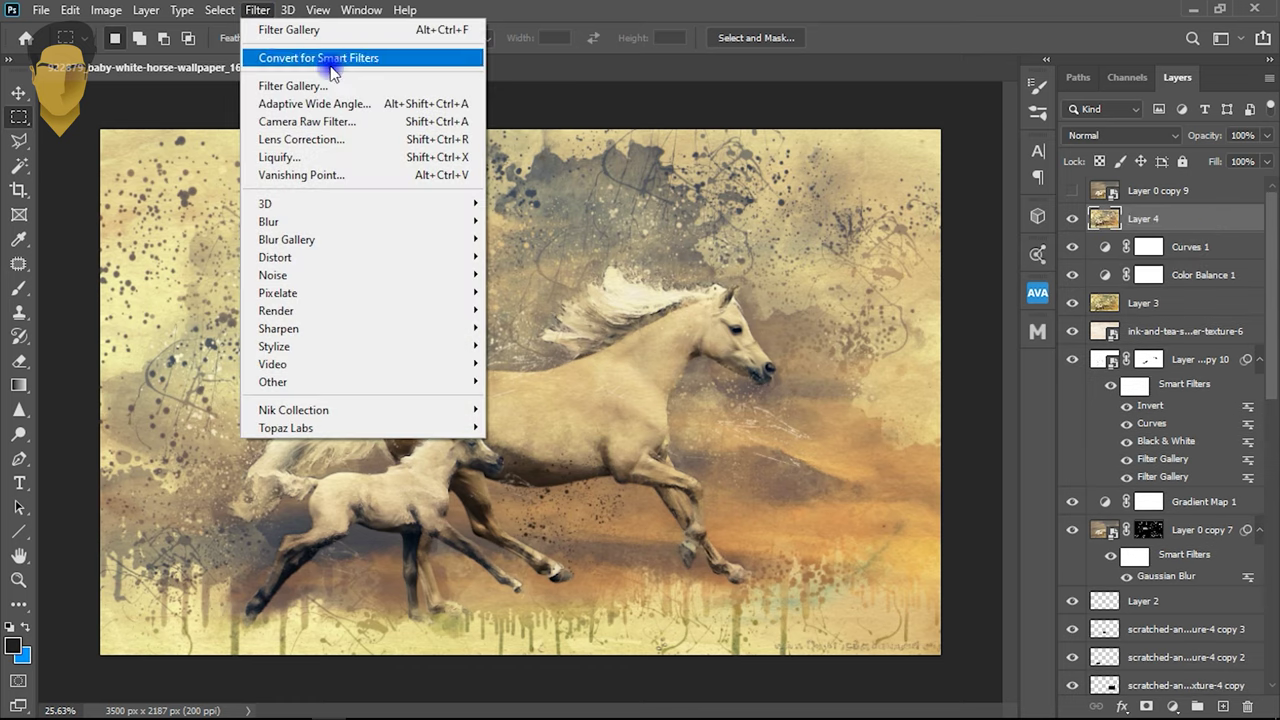
click(337, 123)
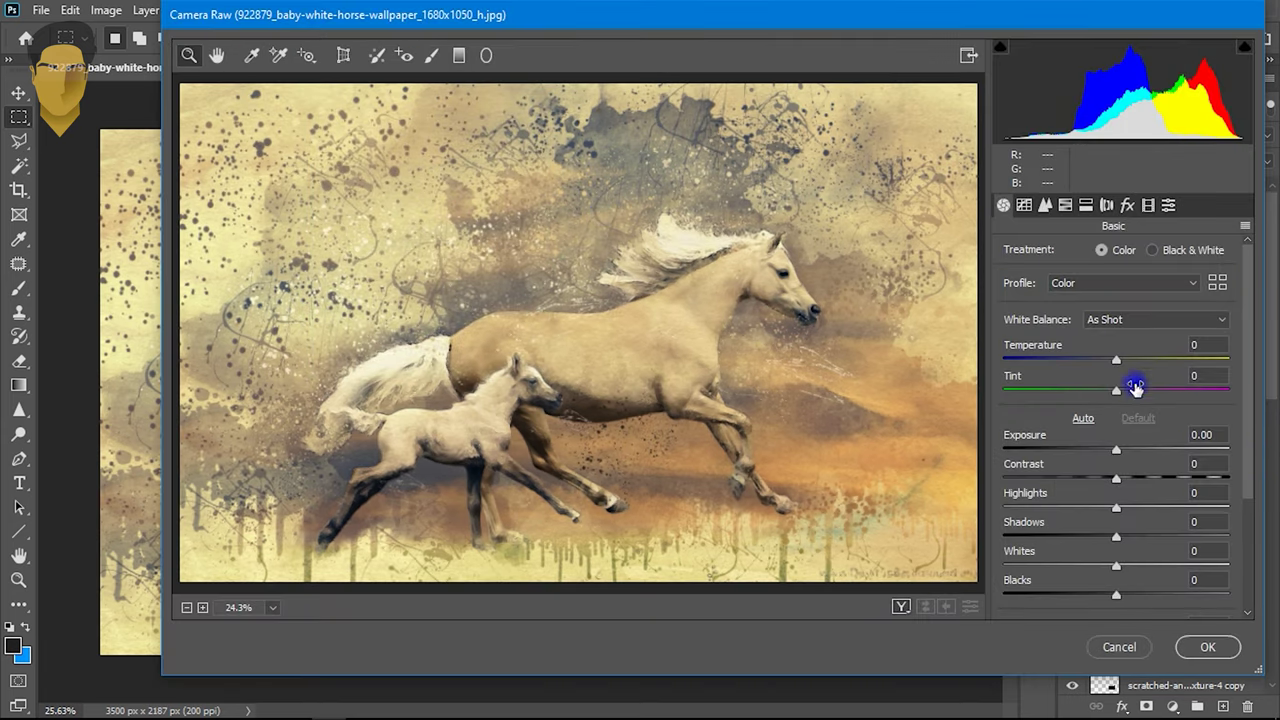
- Cool temperature slightly; set Contrast +19, Highlights +77, Shadows +8, Clarity +13
drag(1115, 366, 1111, 366)
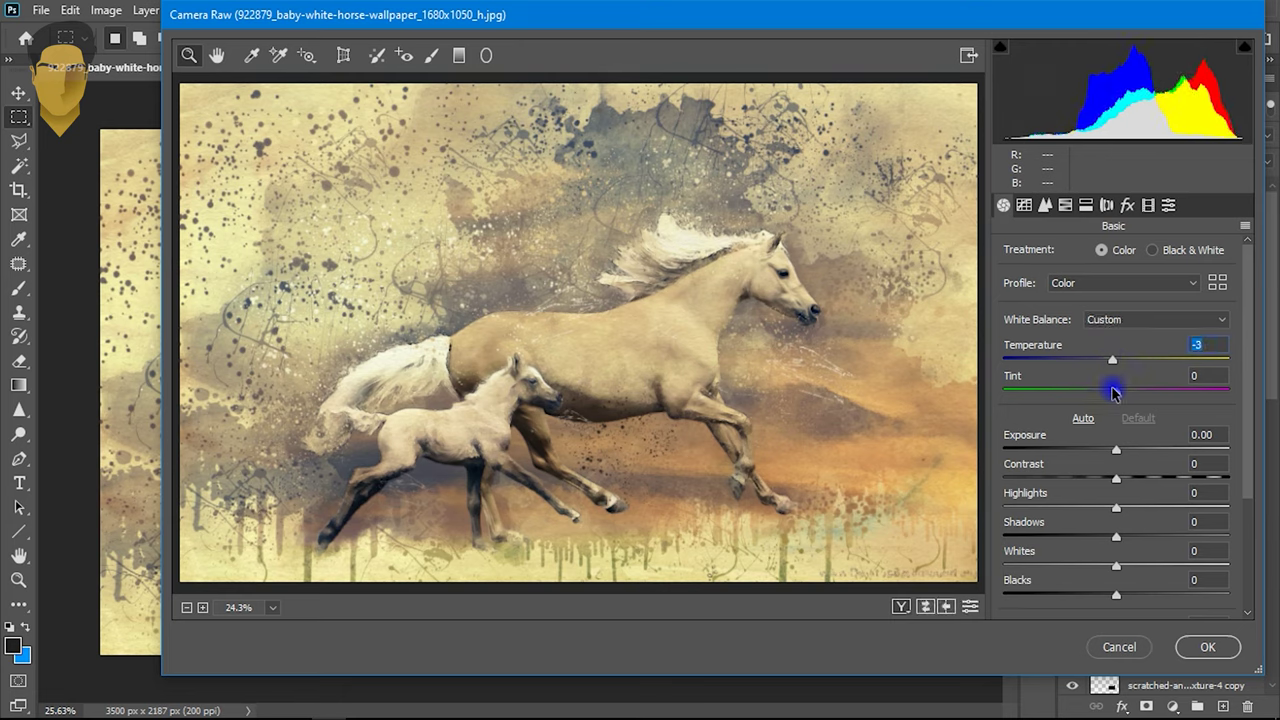
drag(1135, 491, 1140, 485)
mouse_move(1119, 541)
mouse_down()
mouse_move(1086, 531)
mouse_move(1127, 530)
mouse_move(1166, 503)
mouse_move(1226, 503)
mouse_move(1145, 503)
mouse_move(1208, 502)
mouse_up()
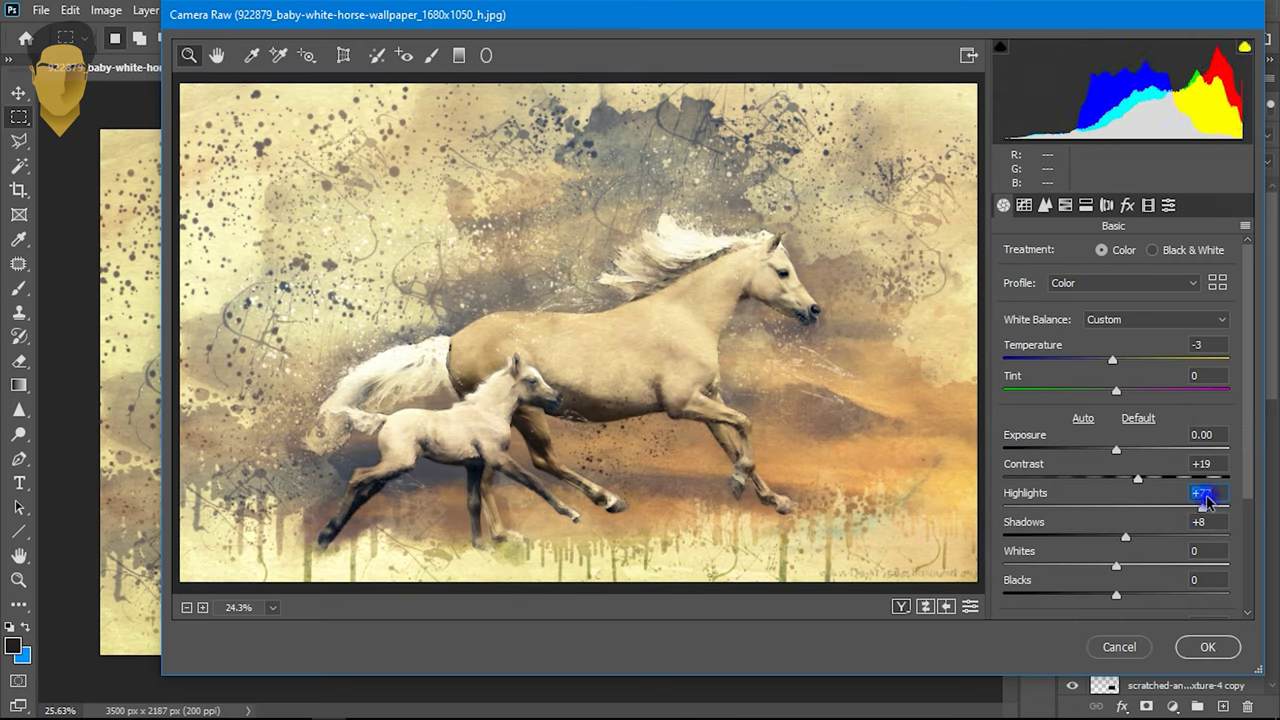
scroll(1257, 383, down, 3)
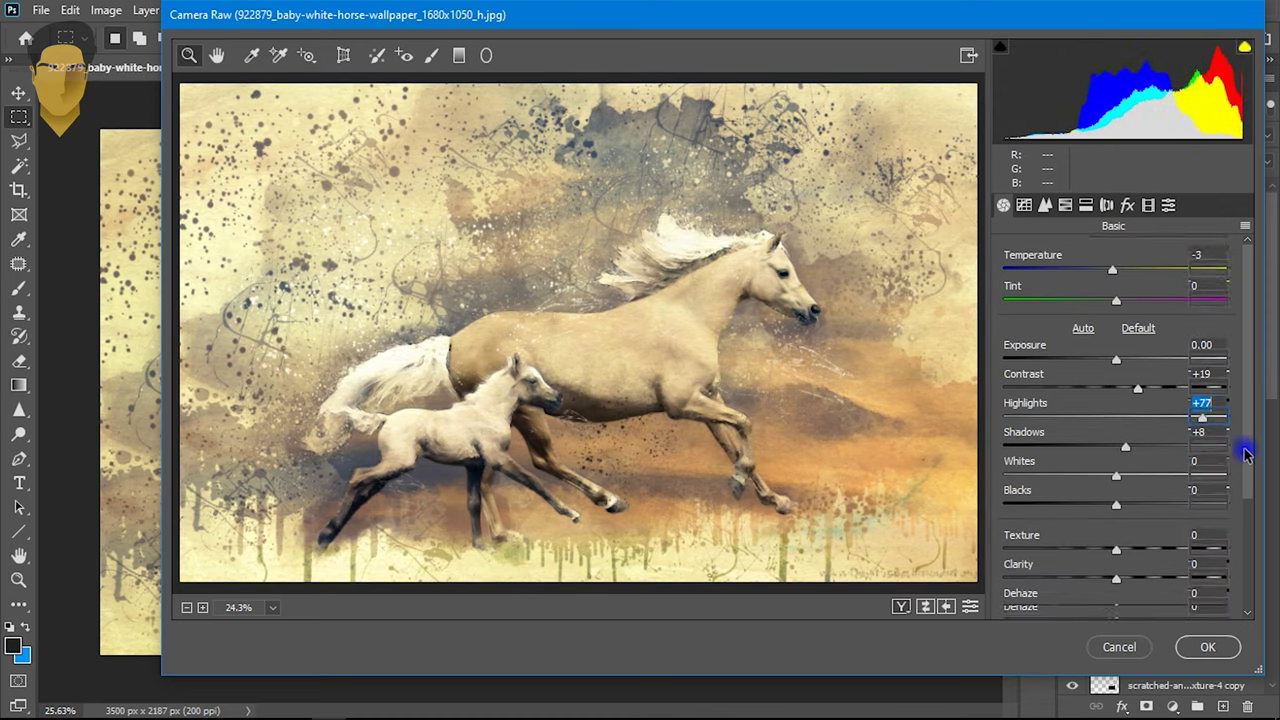
mouse_move(1131, 532)
mouse_down()
mouse_move(1103, 534)
mouse_move(1133, 543)
mouse_up()
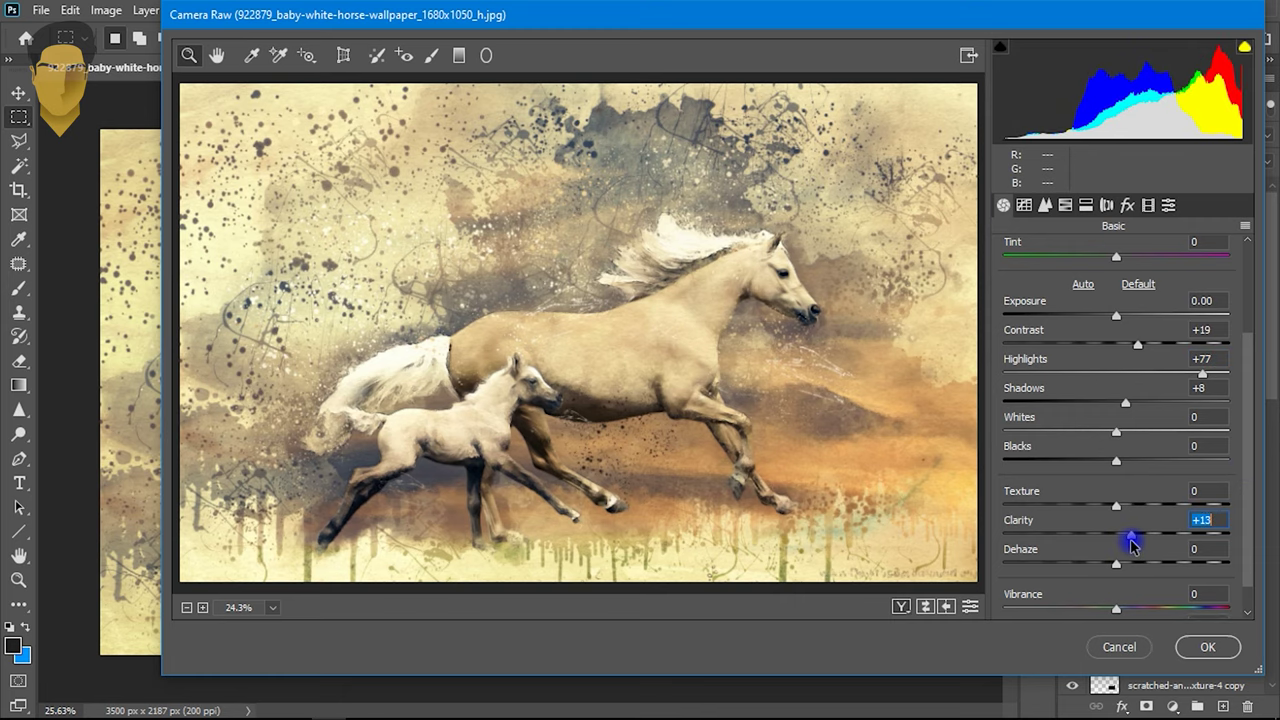
- Raise sharpening Amount to 74 and apply the Camera Raw grade
click(1045, 205)
drag(1062, 282, 1100, 286)
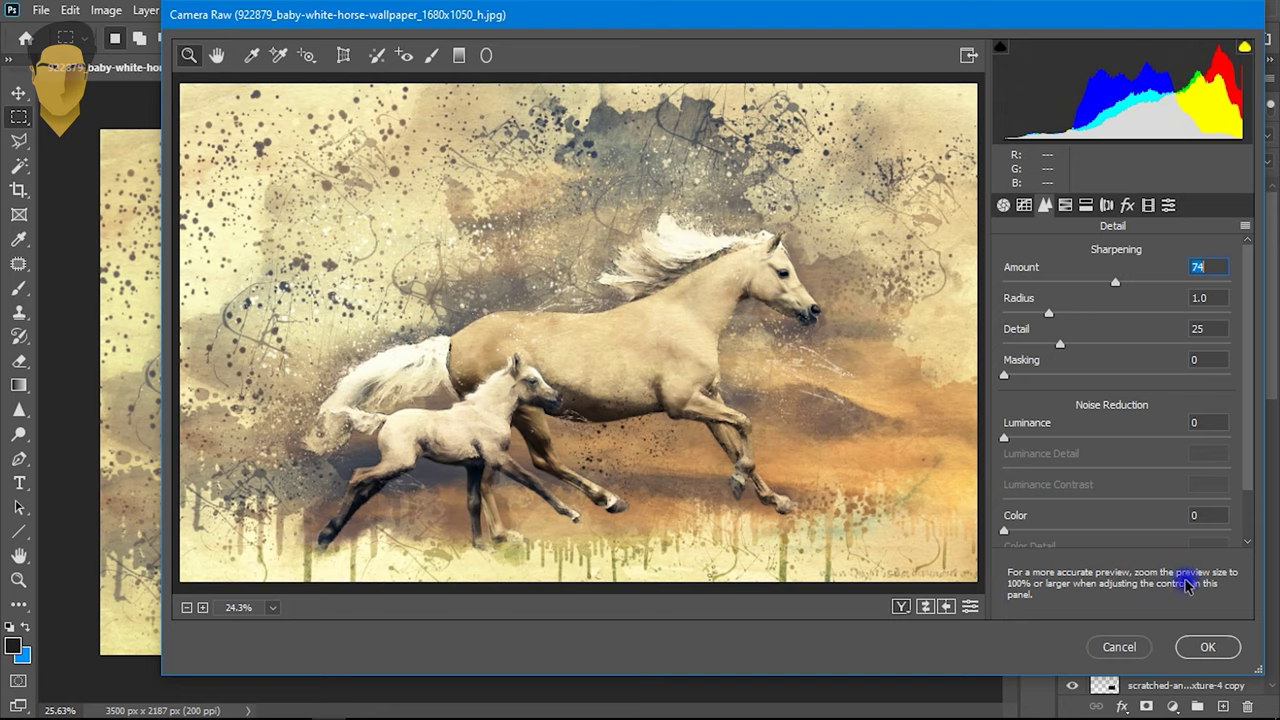
click(1205, 650)
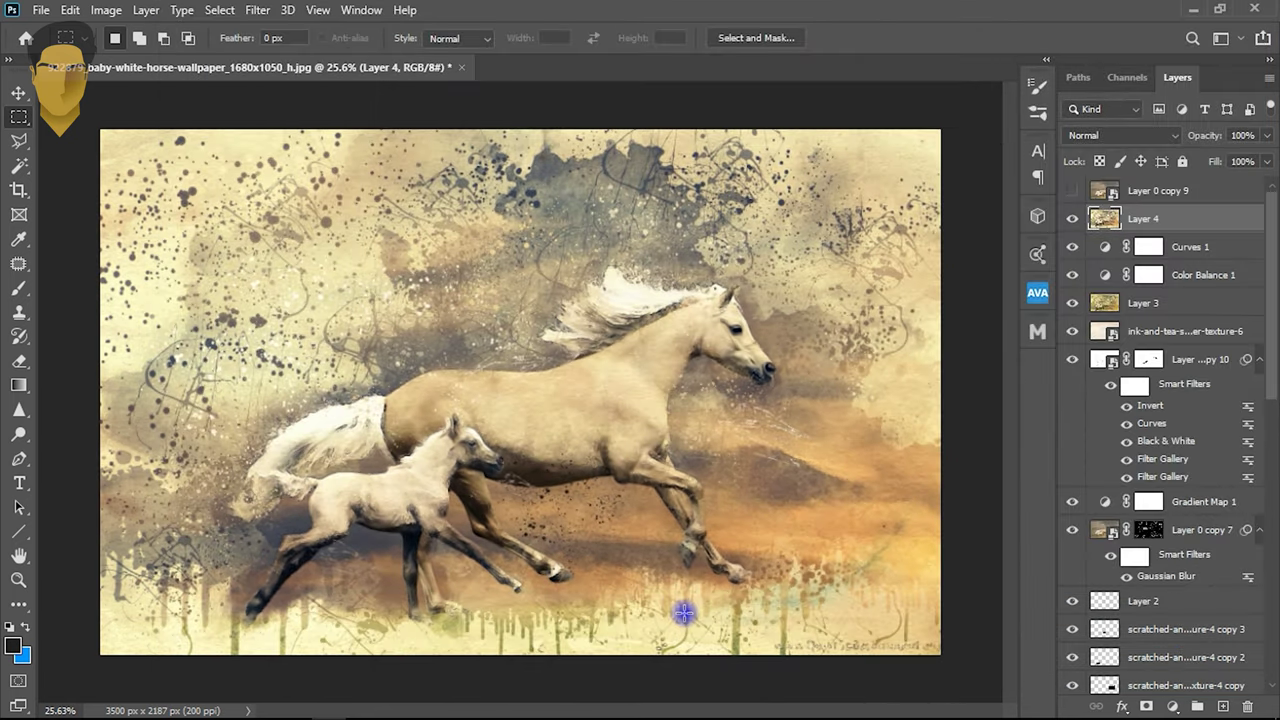
scroll(598, 385, up, 3)
scroll(600, 384, down, 3)
scroll(601, 383, down, 2)
scroll(601, 383, up, 1)
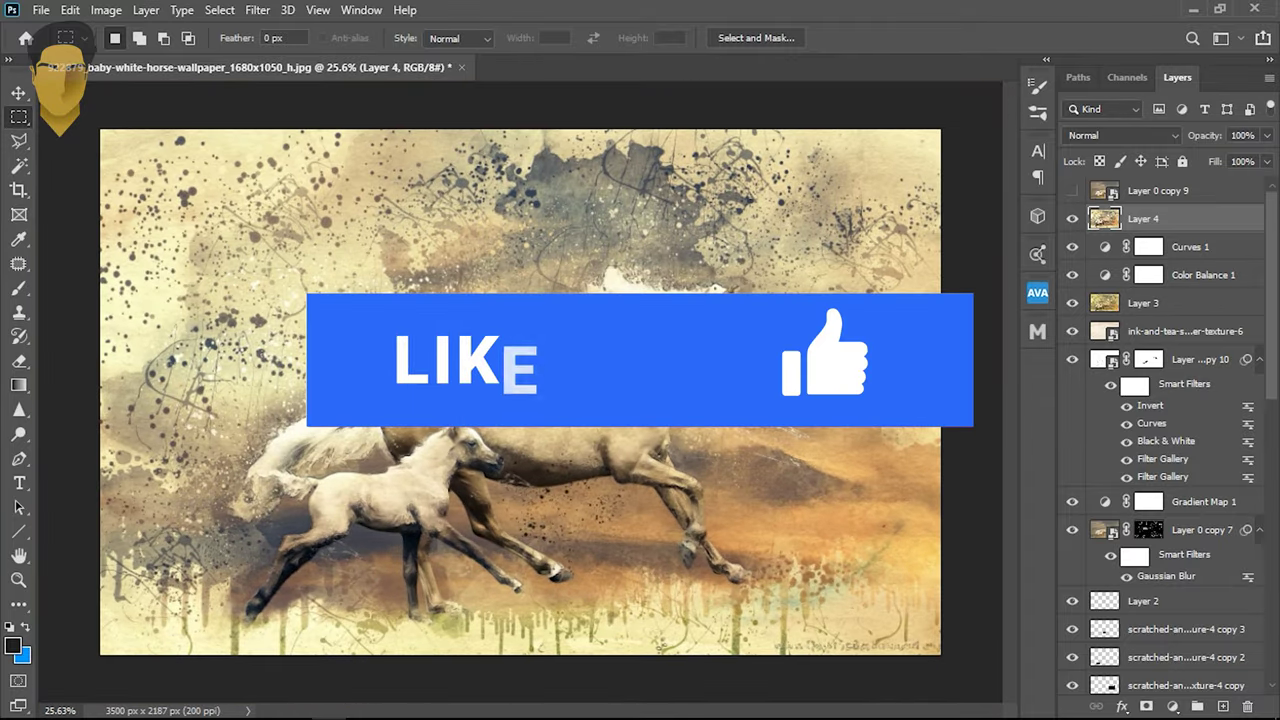
key(ctrl+alt+shift+s)
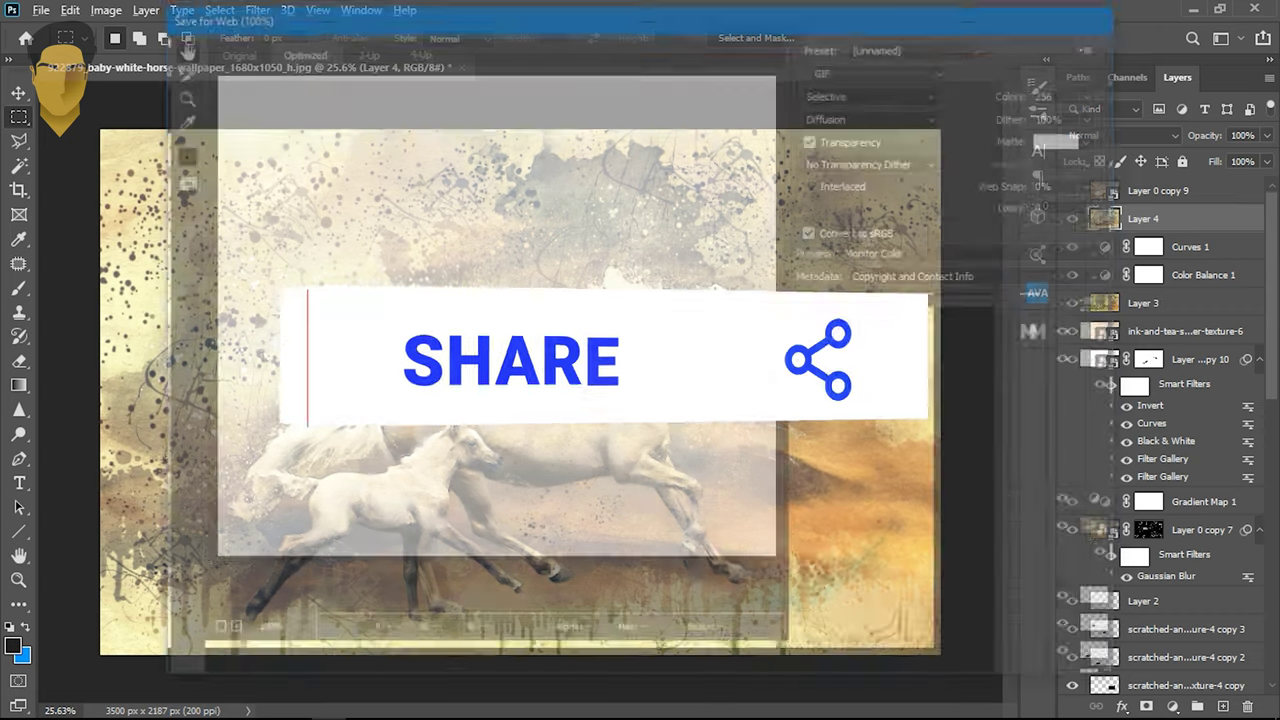
click(940, 665)
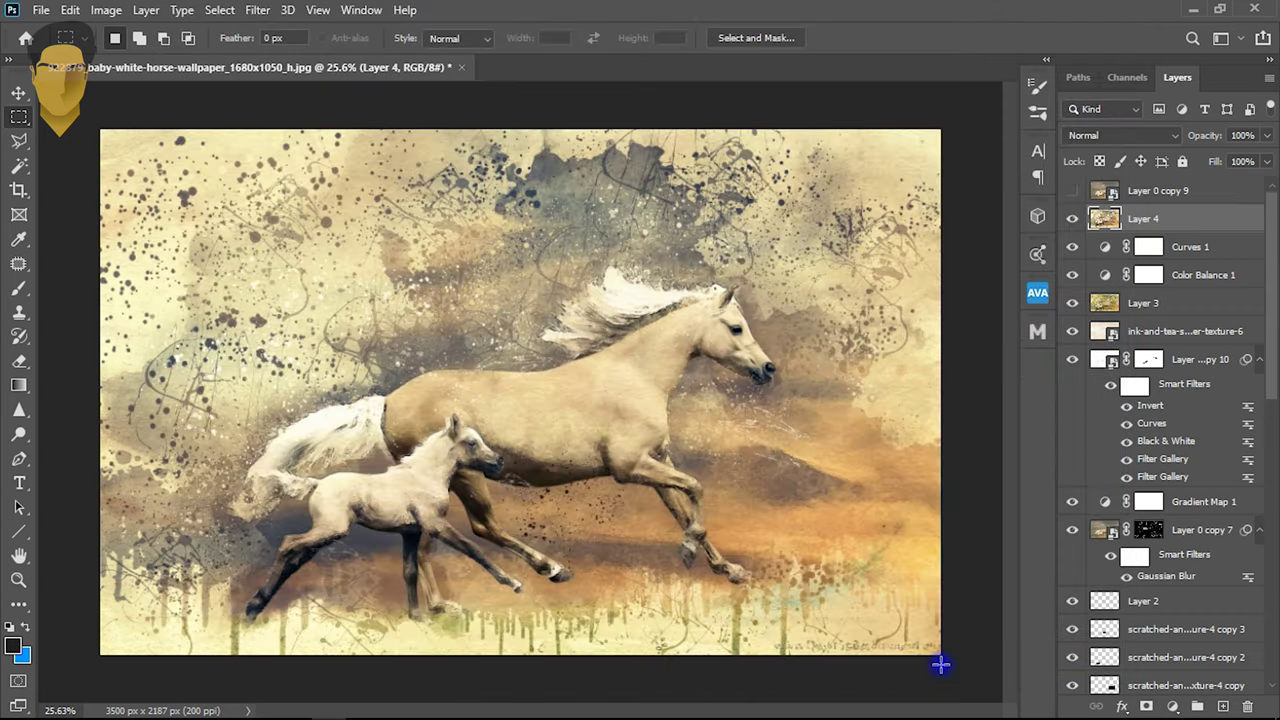